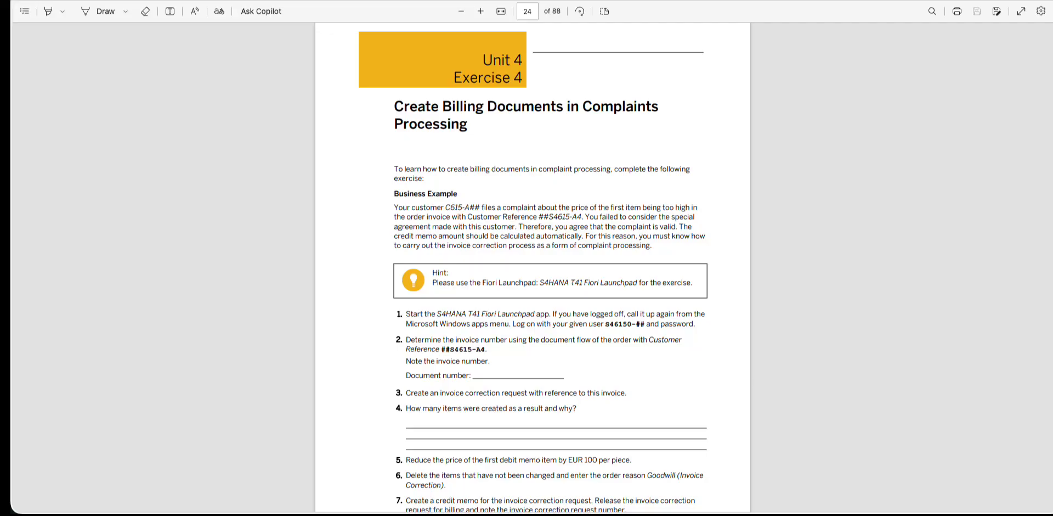
- Read the tasks of Exercise 4, from determining the invoice number to reviewing the invoice correction request's status
click(24, 15)
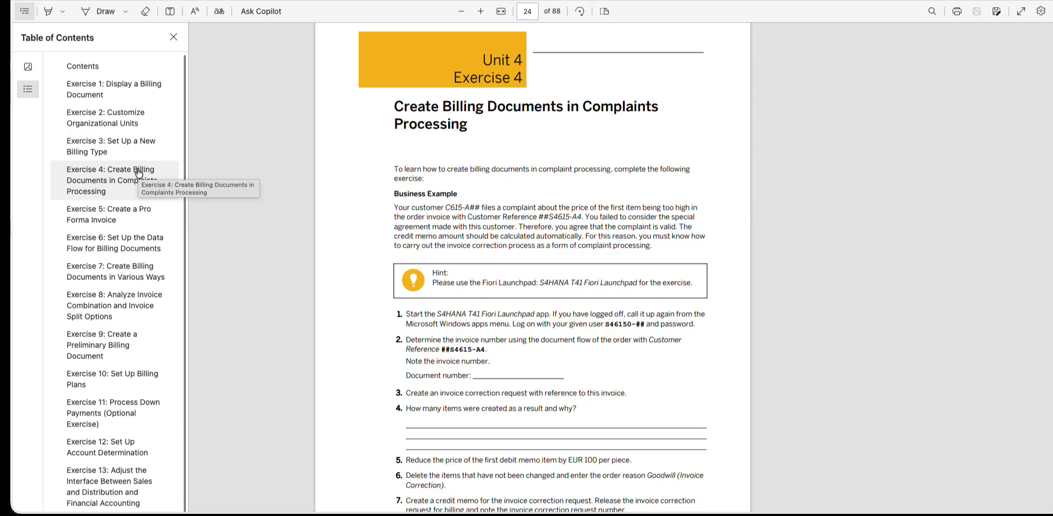
click(442, 339)
drag(441, 339, 487, 361)
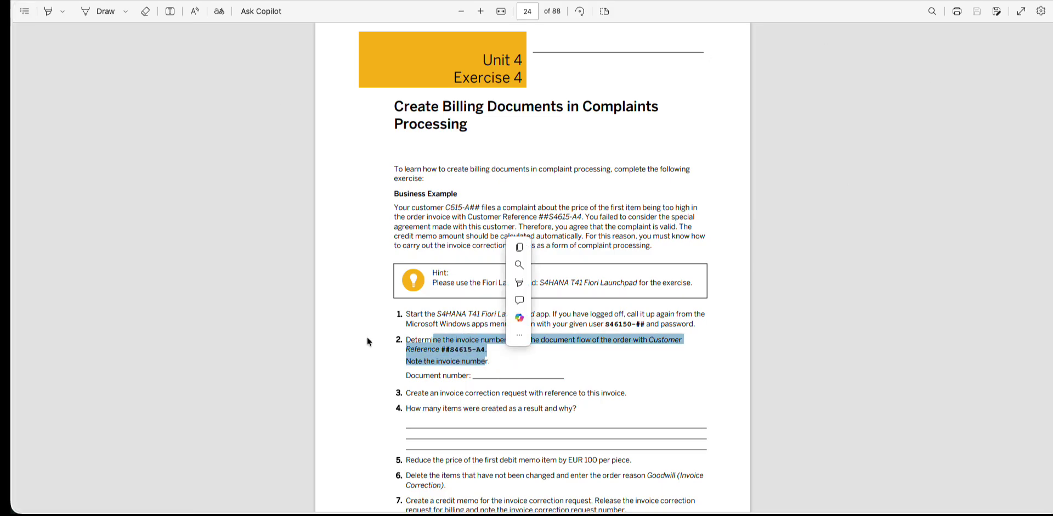
click(359, 323)
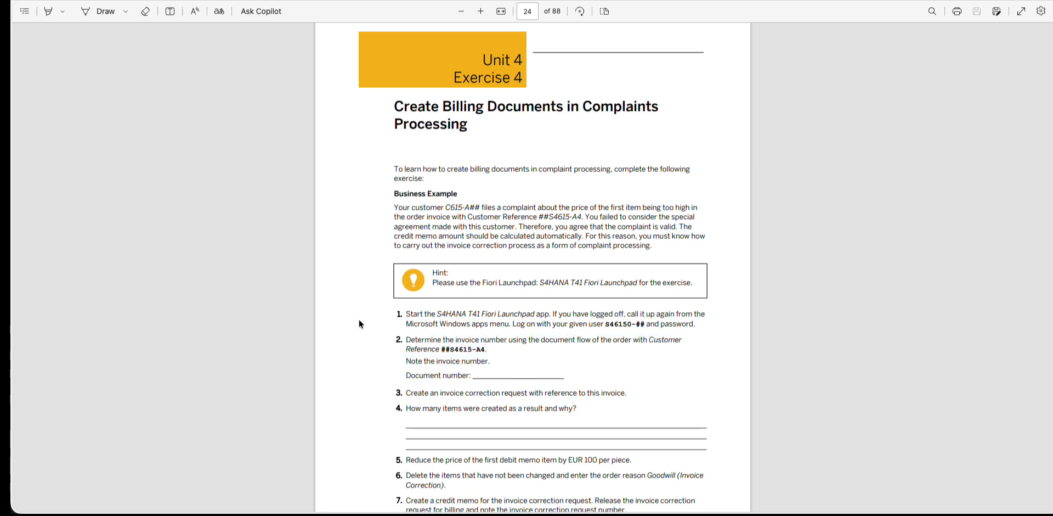
drag(464, 349, 500, 346)
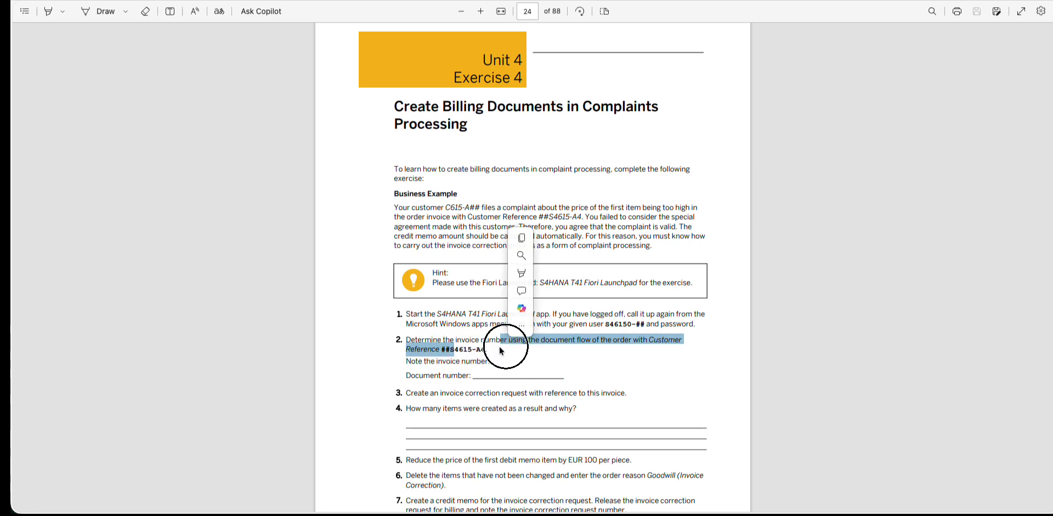
click(486, 360)
drag(407, 393, 632, 393)
scroll(377, 363, down, 1)
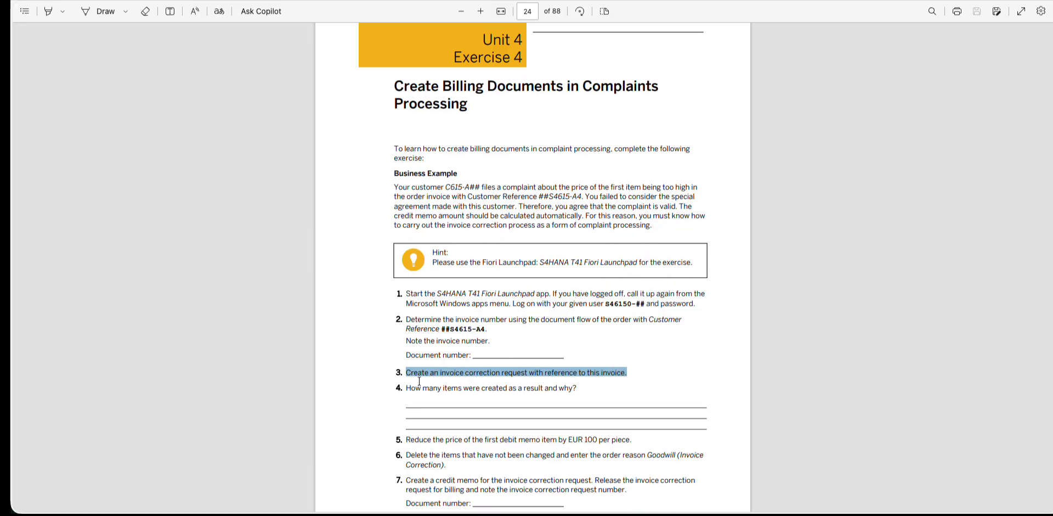
drag(407, 388, 576, 391)
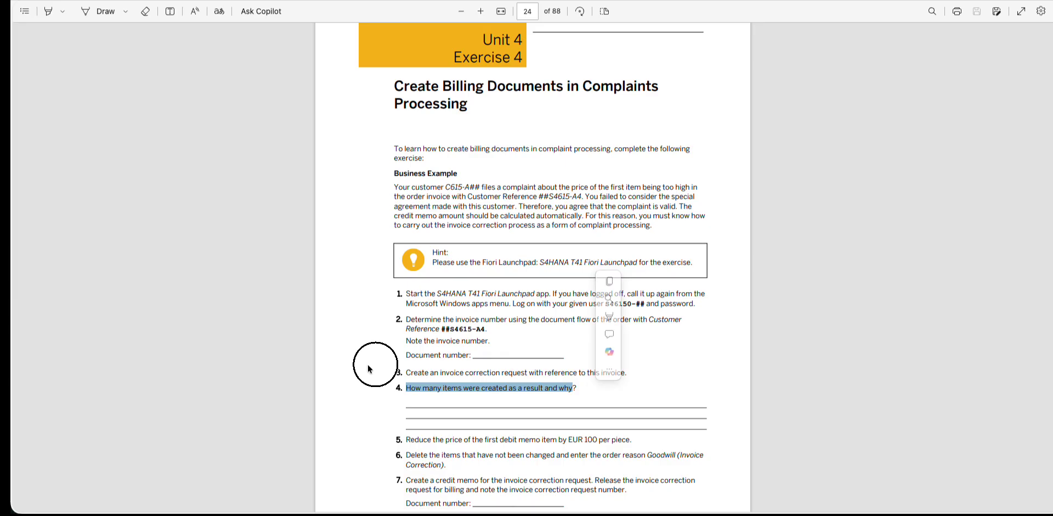
scroll(368, 367, down, 3)
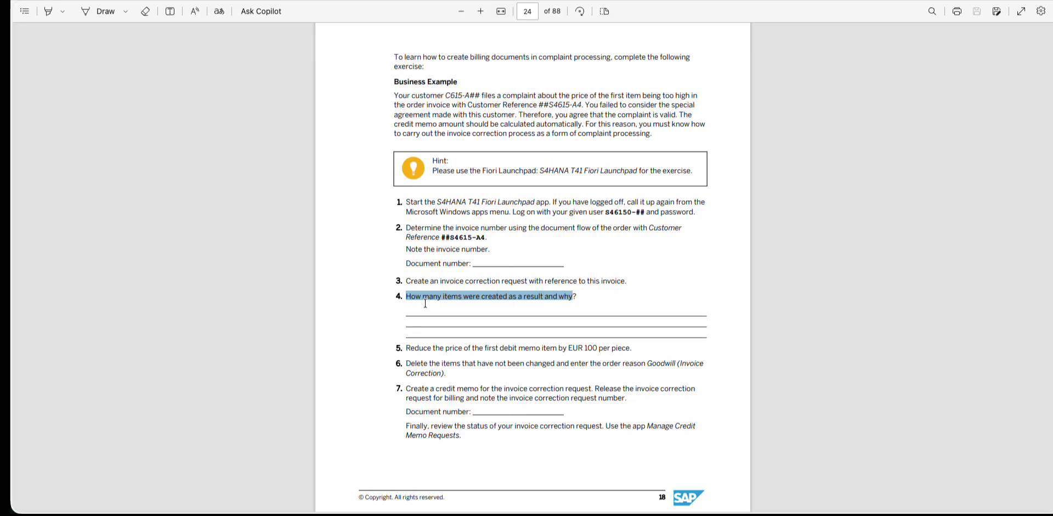
drag(459, 435, 409, 426)
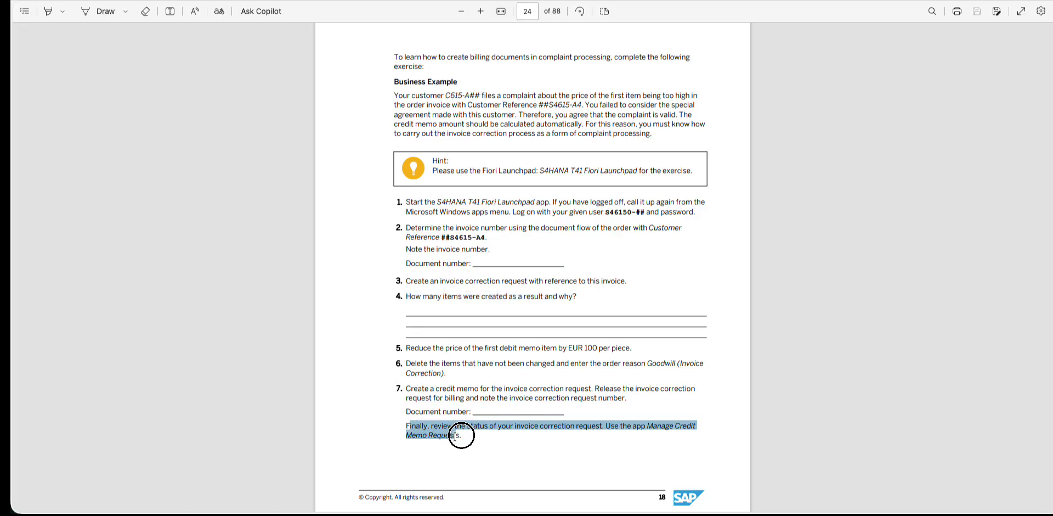
click(371, 429)
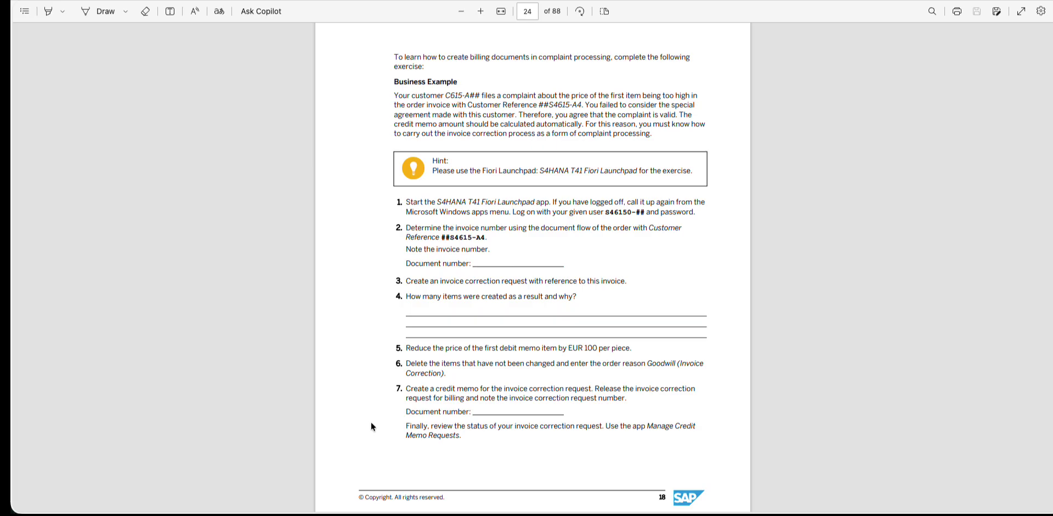
- Read Exercise 4's question 8 on copying control and its Customizing check, and return to task 2's customer reference
scroll(371, 422, down, 5)
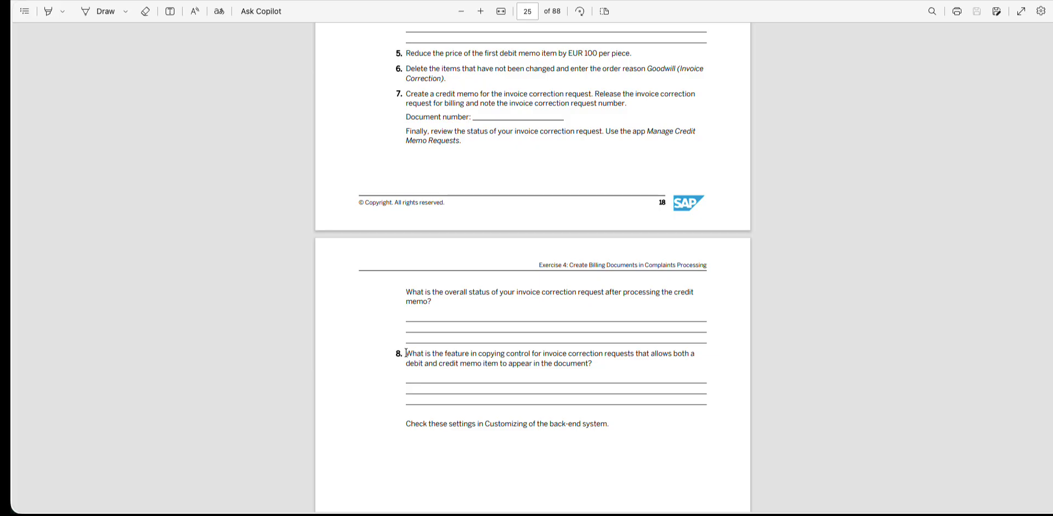
drag(406, 353, 605, 365)
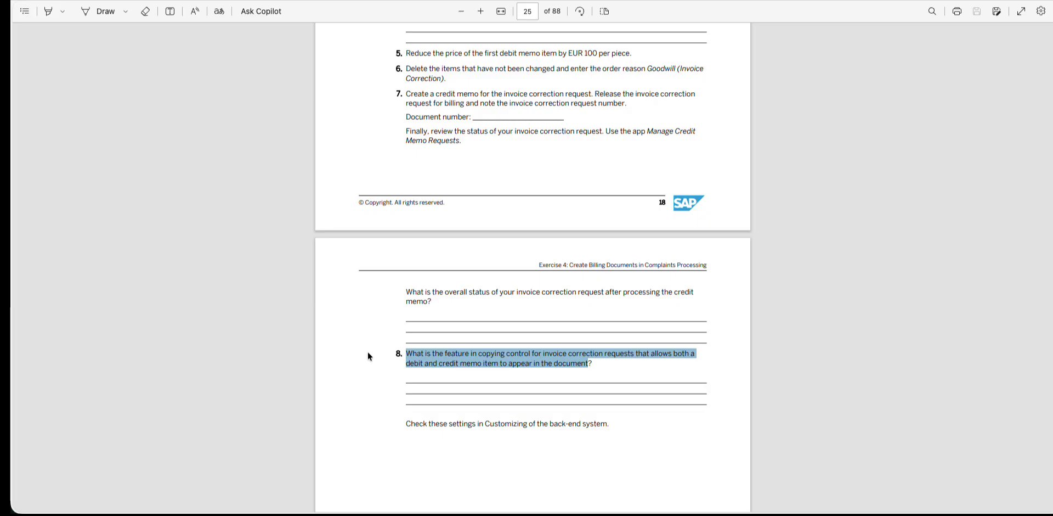
drag(405, 423, 623, 426)
scroll(370, 391, down, 10)
scroll(370, 391, up, 10)
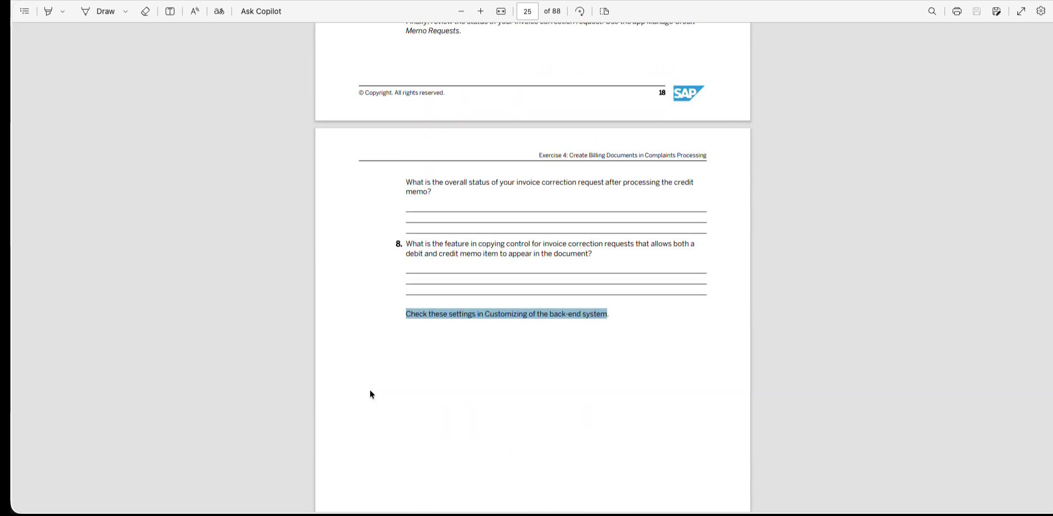
scroll(369, 390, up, 5)
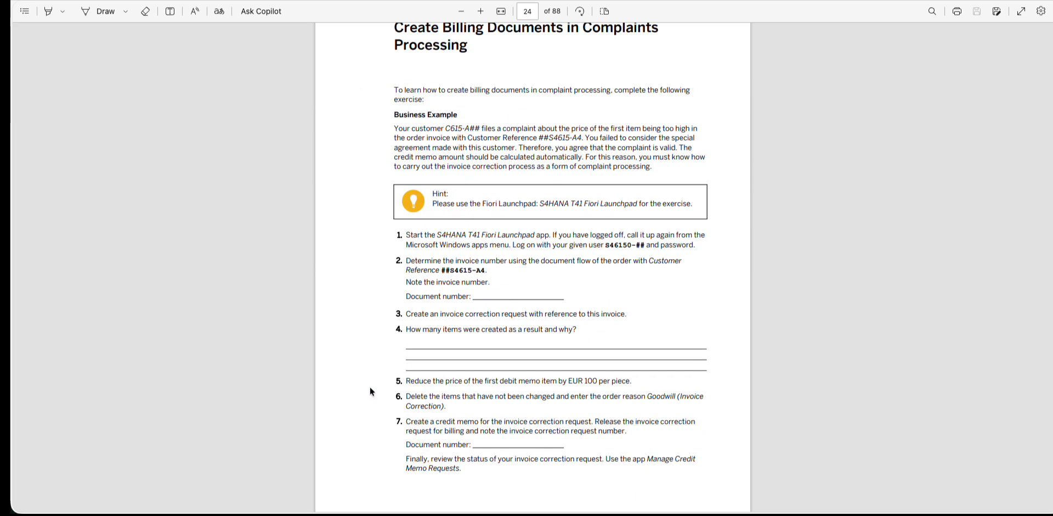
drag(458, 272, 521, 269)
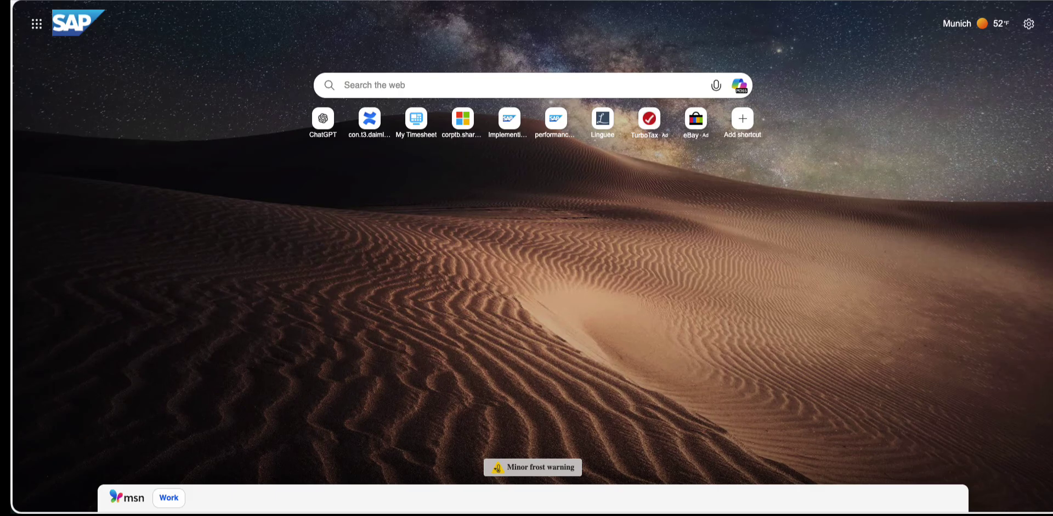
- Open the bookmarked Billing Ex practice page, log in to SAP Learning and launch the practice system
click(211, 2)
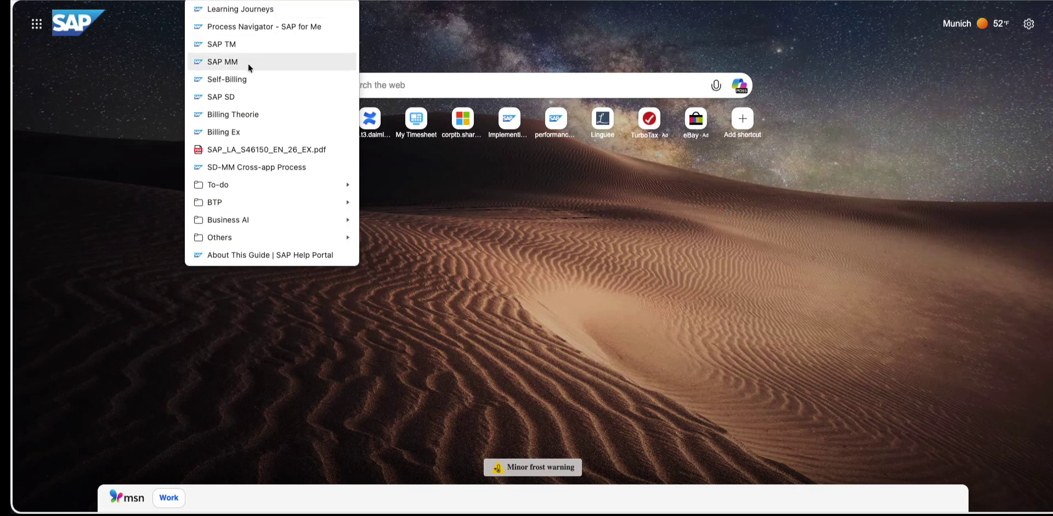
click(271, 136)
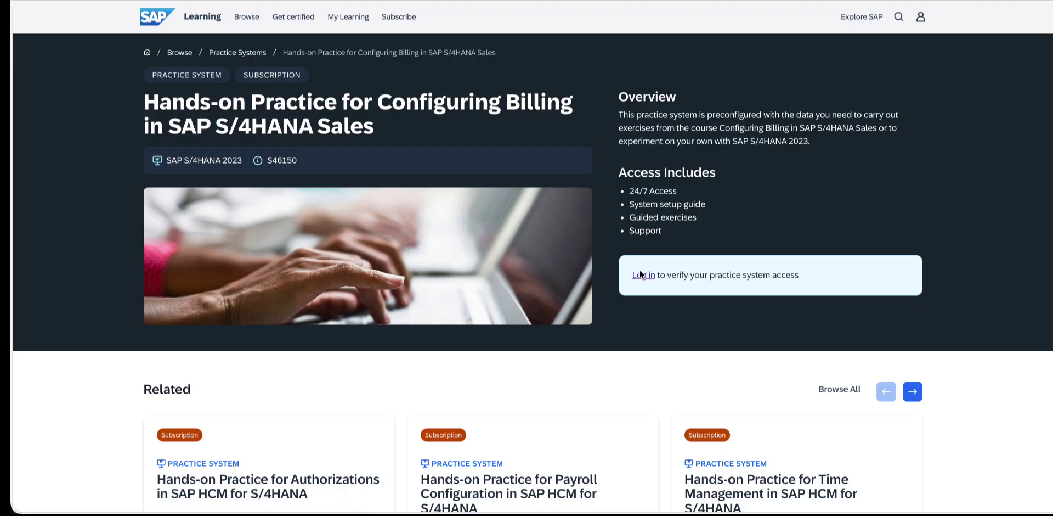
click(640, 272)
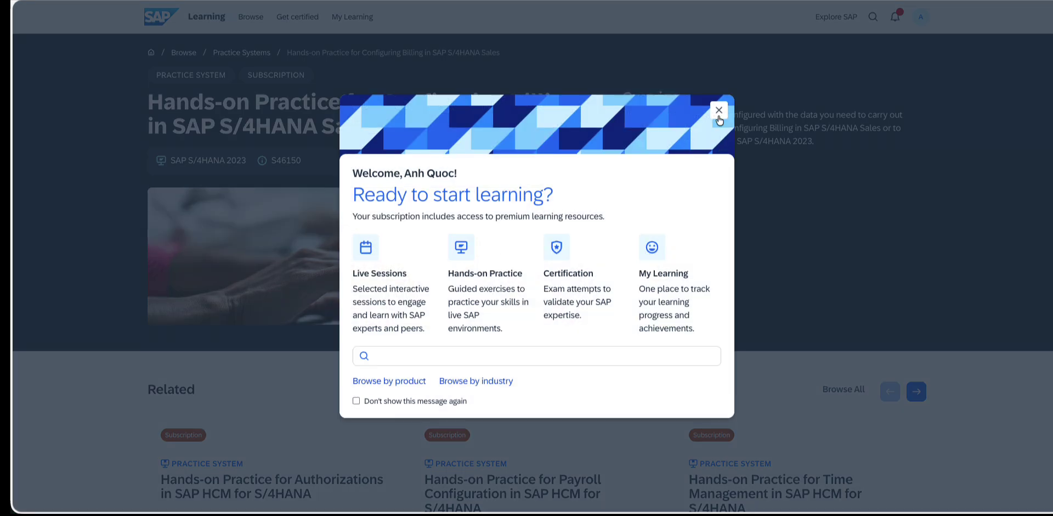
click(717, 112)
click(640, 267)
click(701, 383)
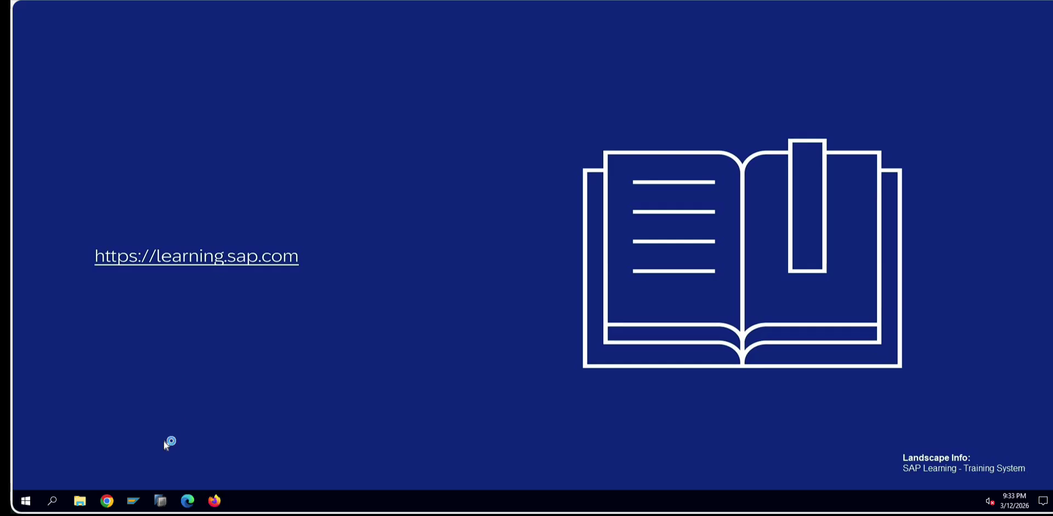
- Start SAP Logon, log on to T41 client 400 with the training user ID and password, and dismiss the system messages
click(135, 500)
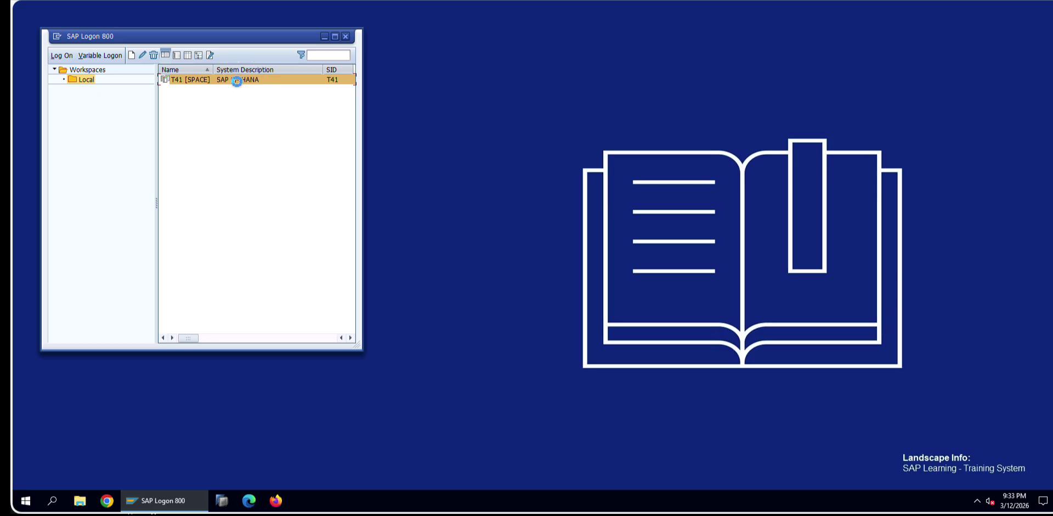
double_click(237, 81)
text(S46150-07)
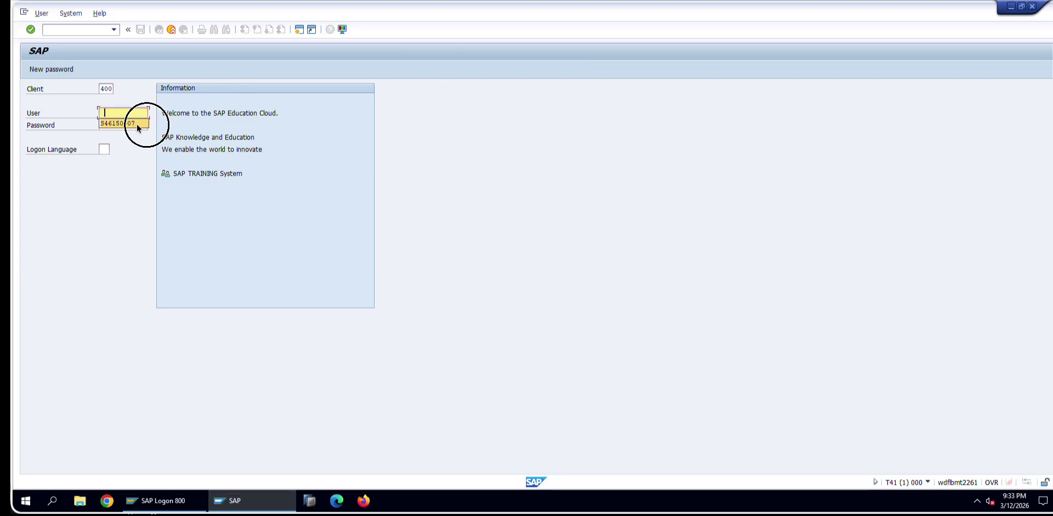
key(Tab)
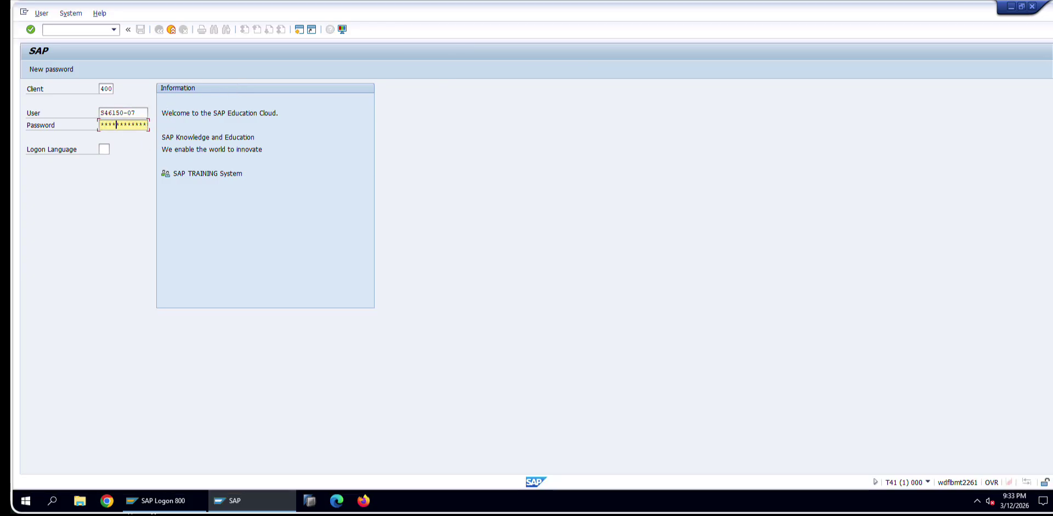
key(Return)
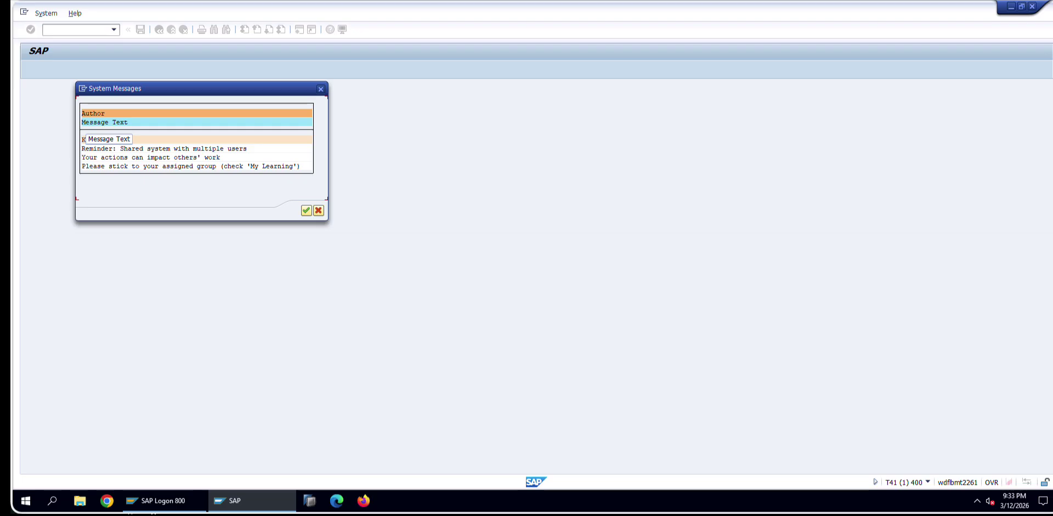
key(Return)
- Open sales order display with transaction VA03 and look up the required customer reference in the exercise document
text(va03)
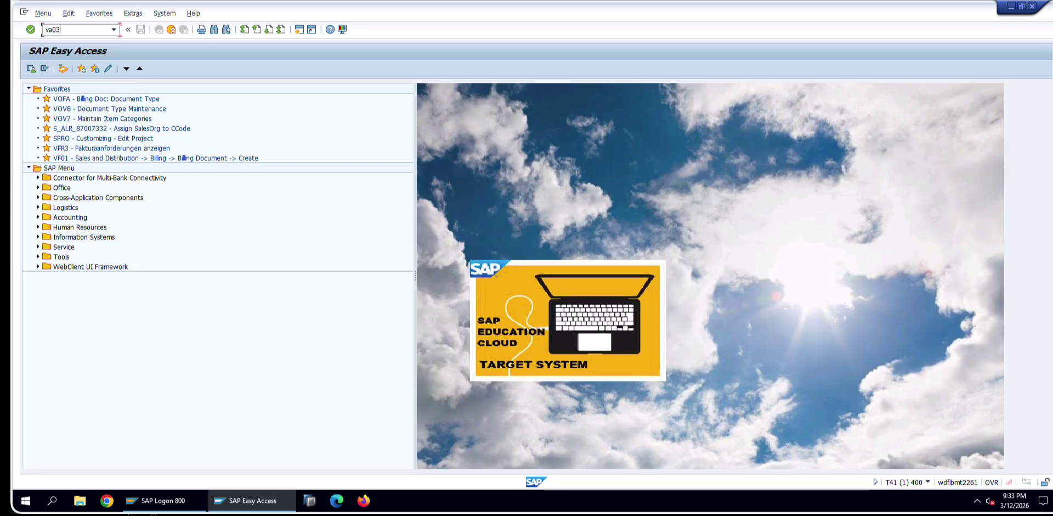
key(Return)
click(149, 149)
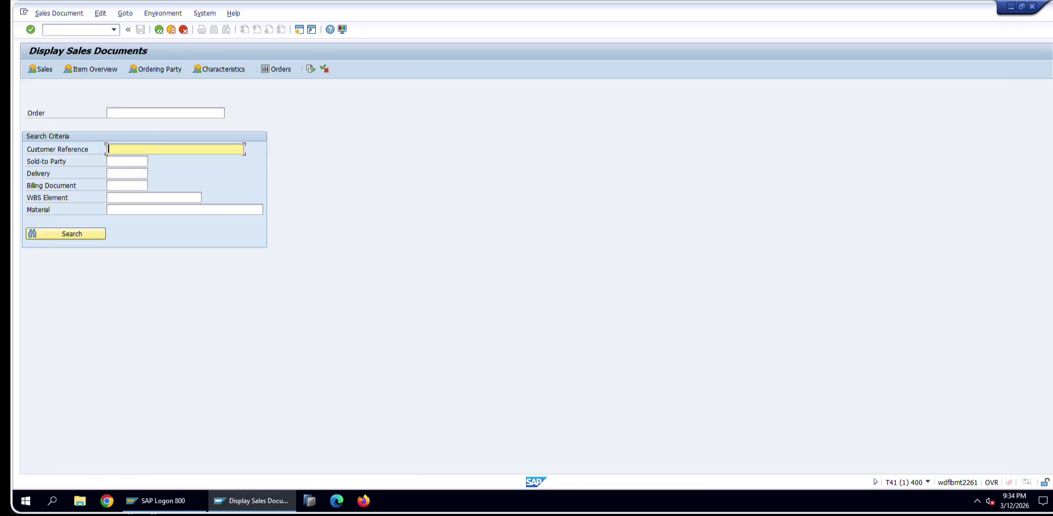
key(alt+Tab)
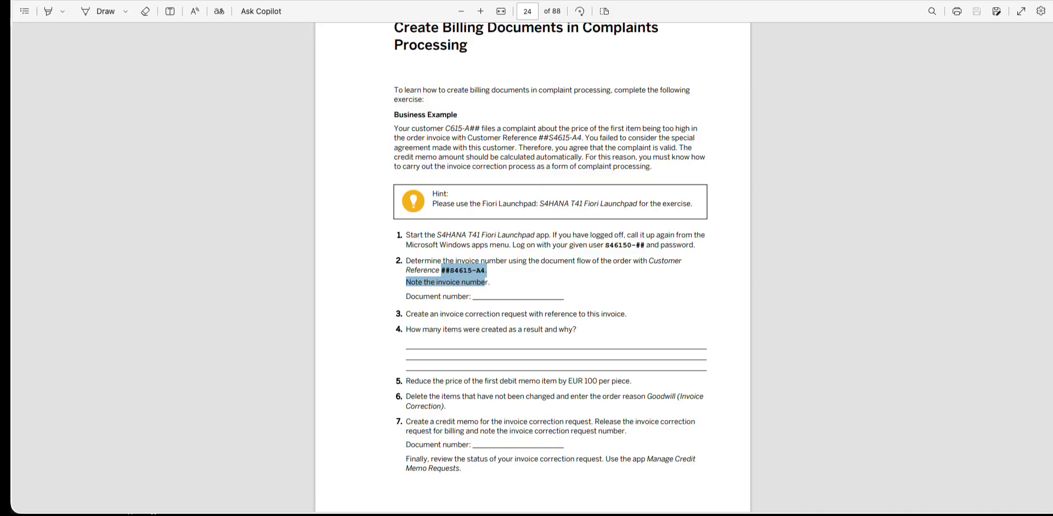
key(alt+Tab)
- Search for the sales order with customer reference 07S4615-A4 and recheck the reference against the exercise document
text(07S)
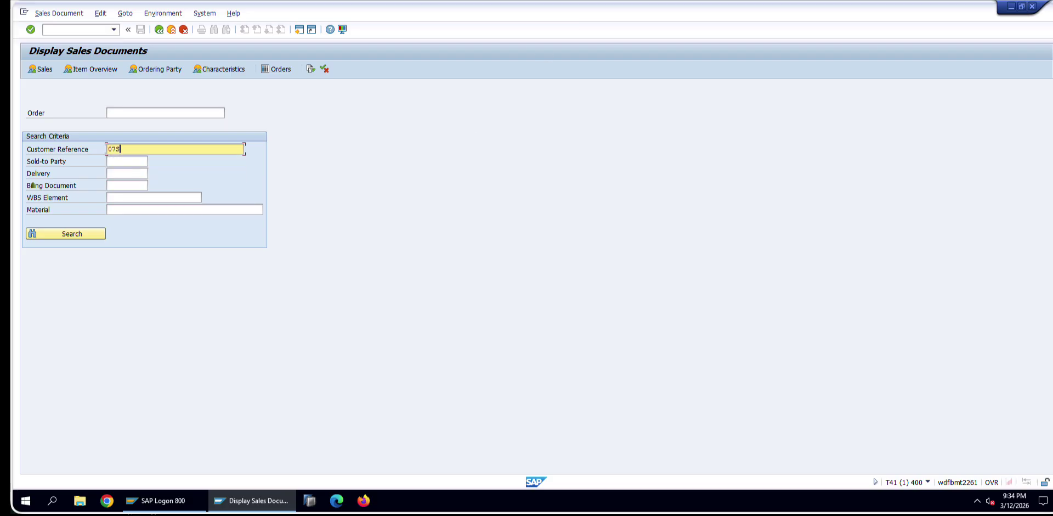
text(46)
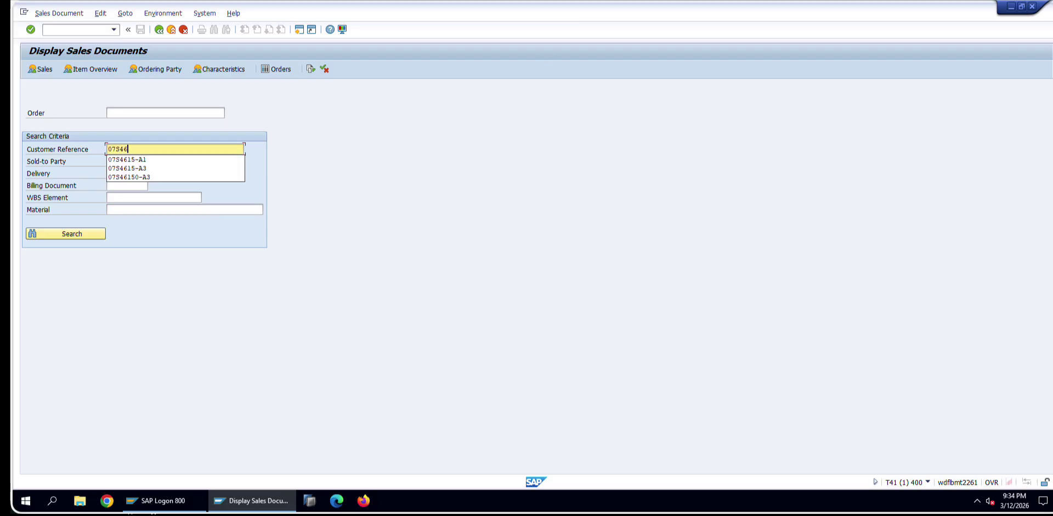
text(158)
text(A4)
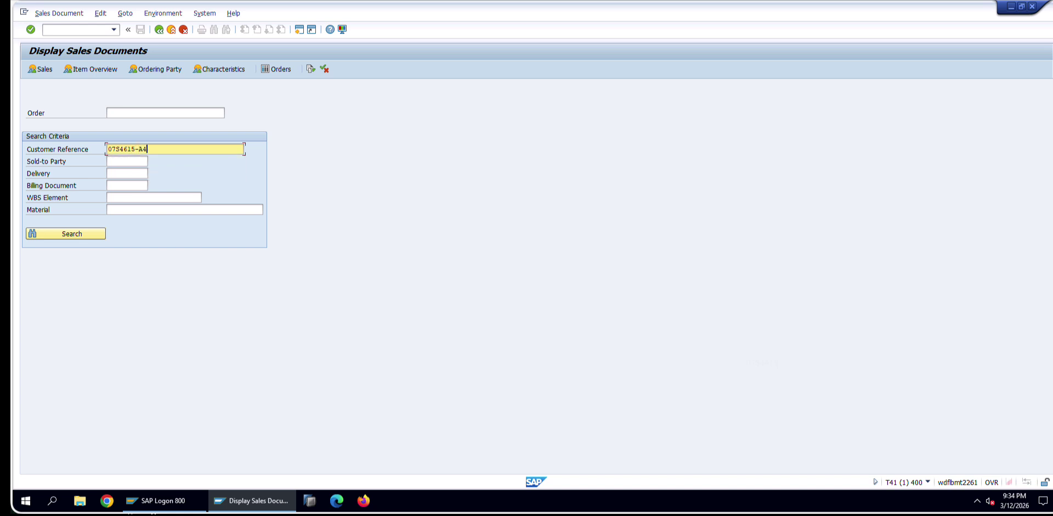
key(Return)
click(70, 239)
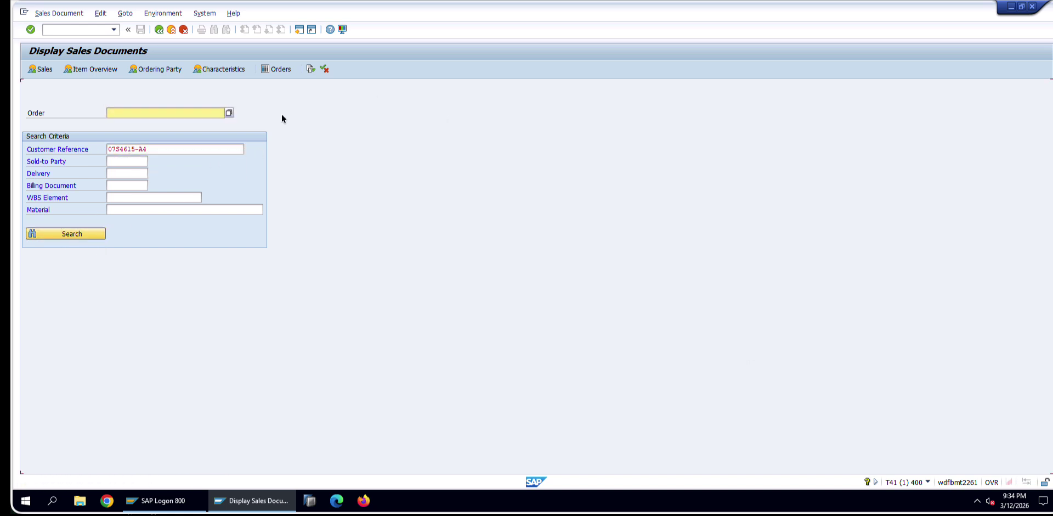
key(alt+Tab)
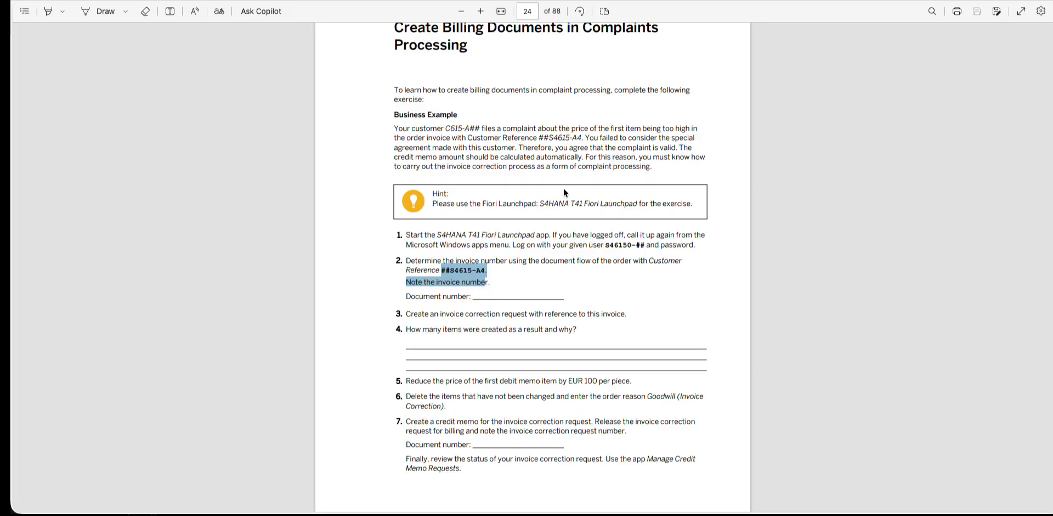
key(alt+Tab)
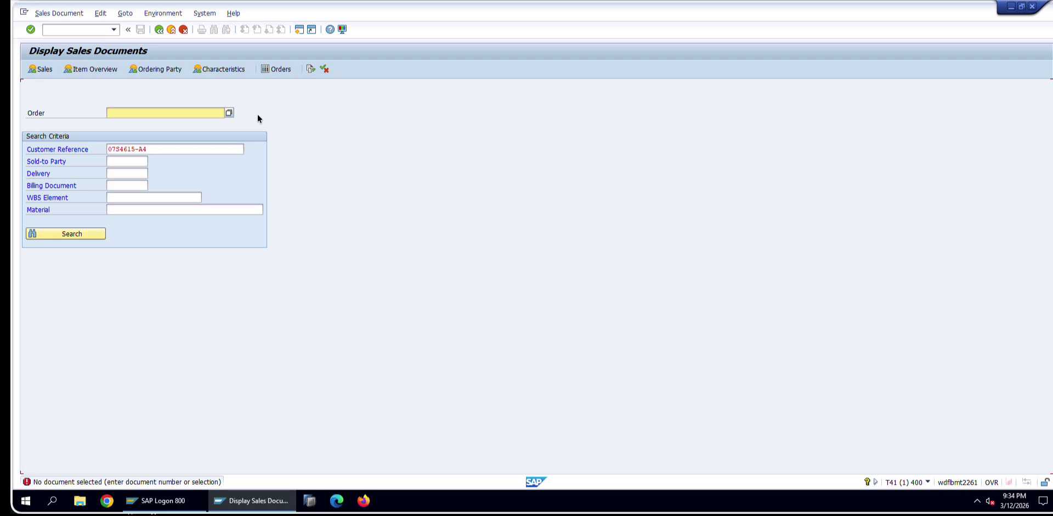
- Open General Table Display (SE16N) in a new session and load table VBAK
click(299, 30)
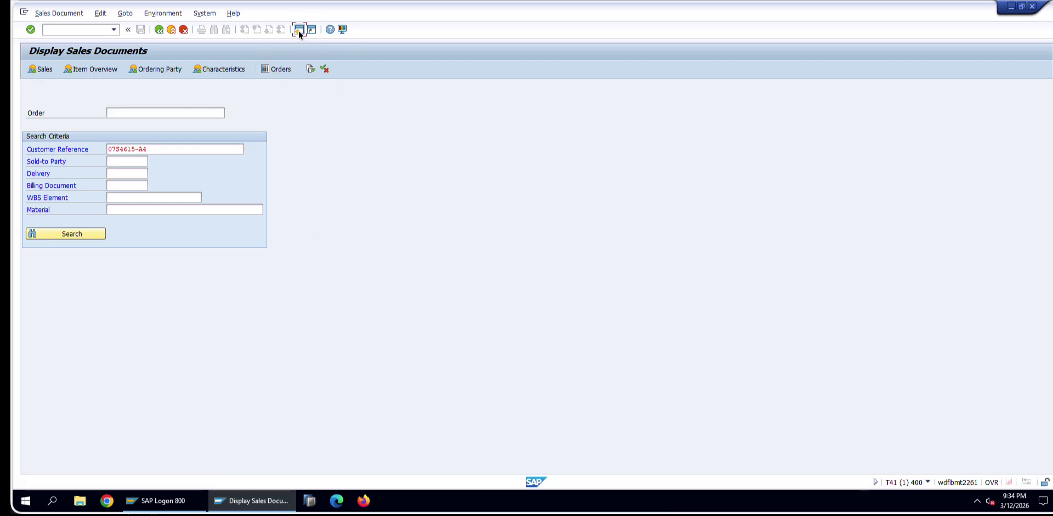
text(se16n)
key(Return)
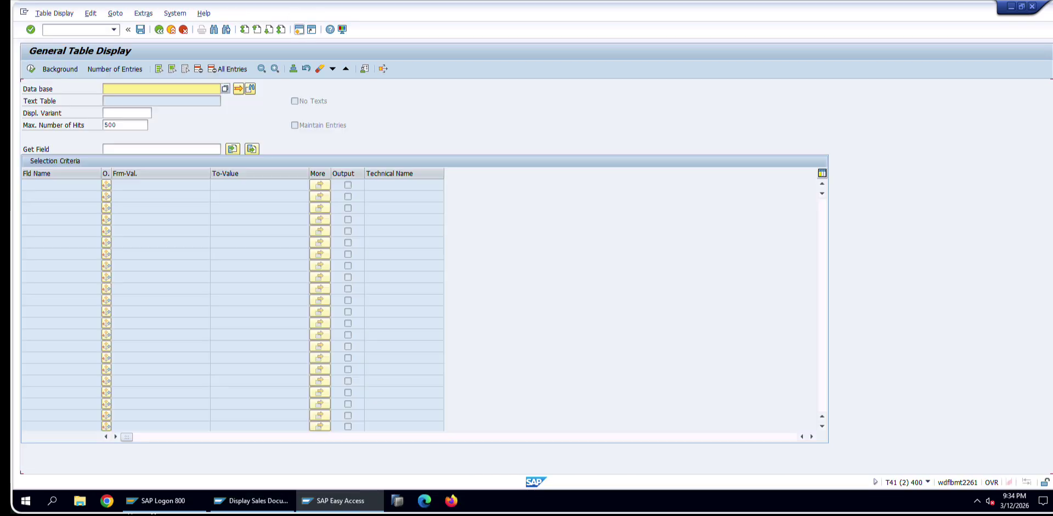
text(vbak)
key(Return)
- Find the customer reference field in the VBAK selection criteria by searching field names for "reference"
key(ctrl+f)
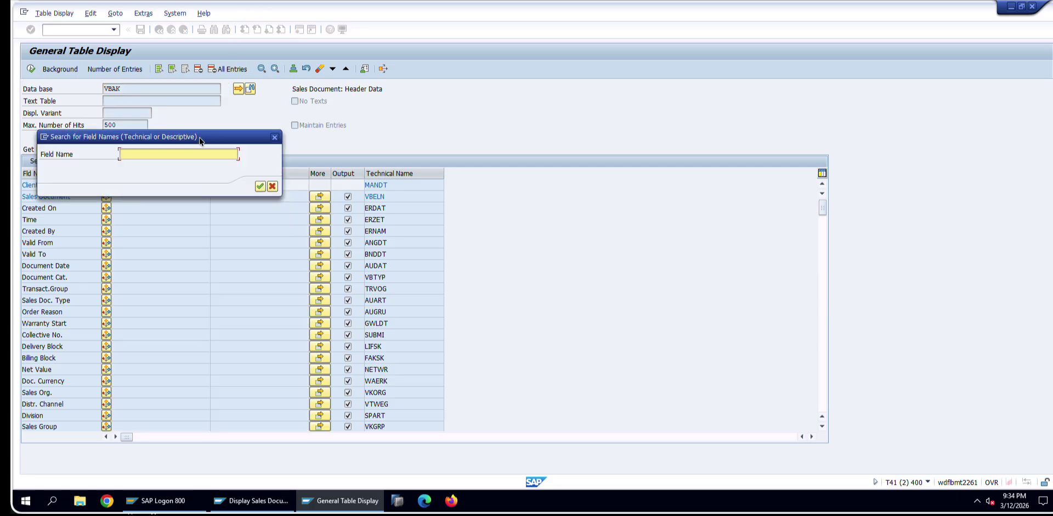
key(BackSpace)
text(reference)
key(Return)
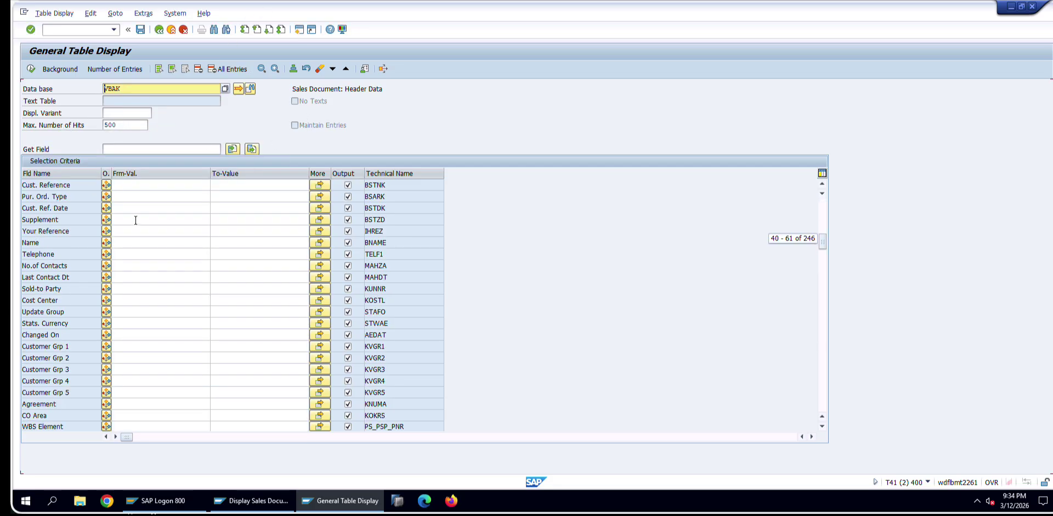
- Run the VBAK table selection to list the sales document headers
click(146, 184)
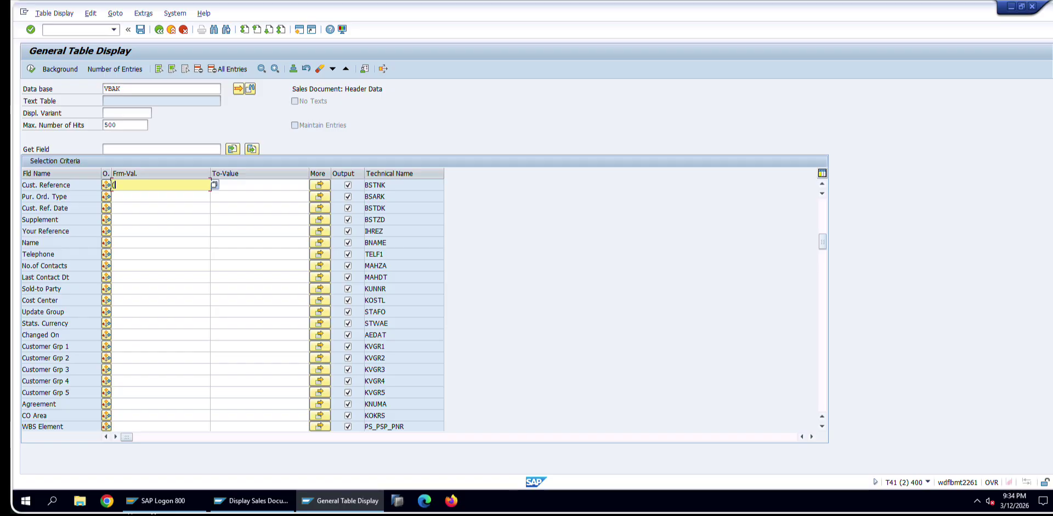
key(BackSpace)
key(Down)
key(Return)
click(31, 68)
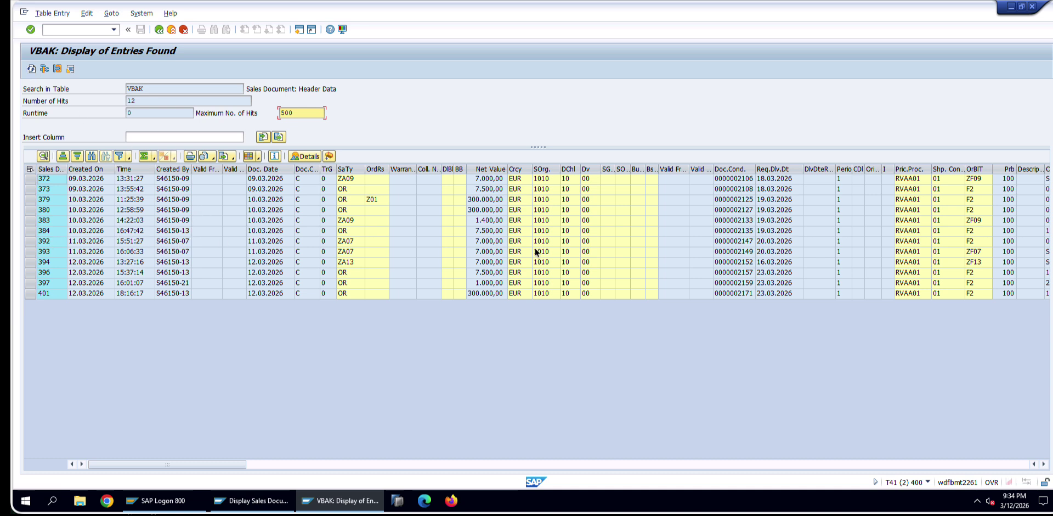
- Examine who created the listed VBAK sales documents and look across the remaining header columns
drag(908, 242, 987, 248)
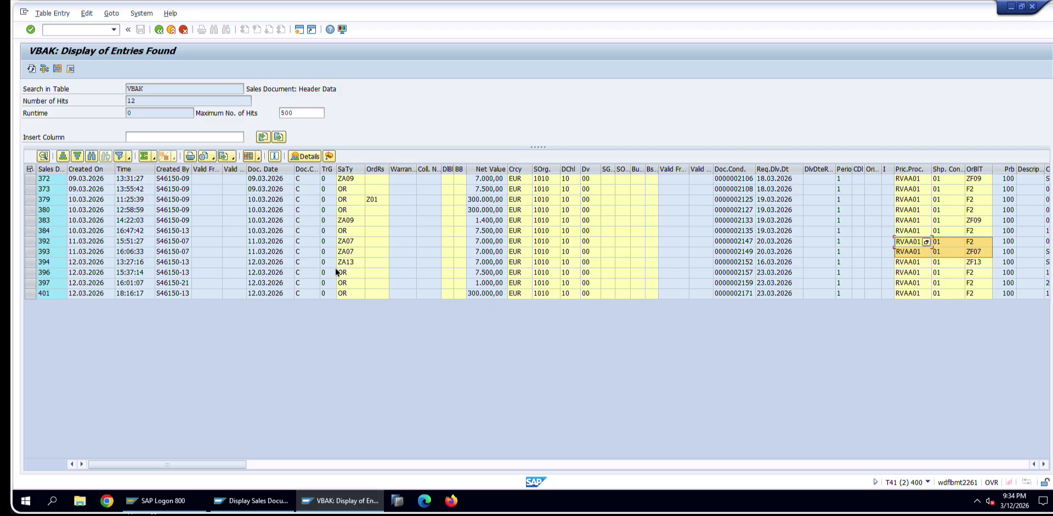
drag(180, 179, 181, 223)
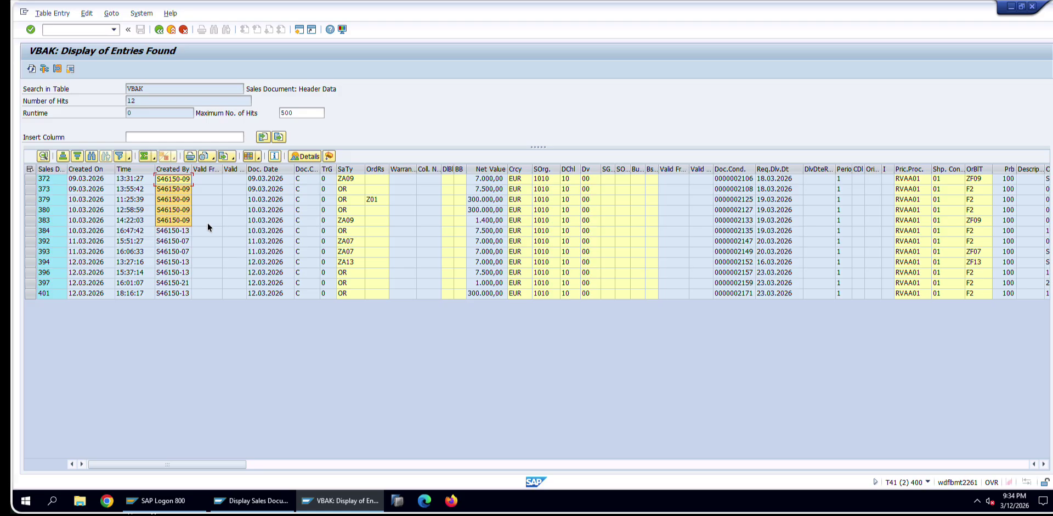
drag(219, 461, 360, 465)
click(464, 466)
click(521, 463)
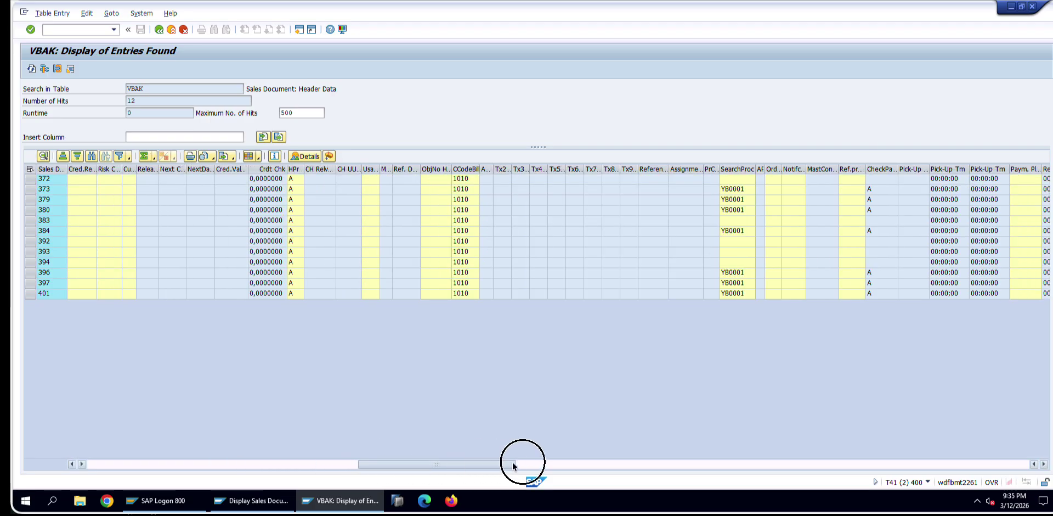
drag(680, 465, 167, 464)
click(783, 471)
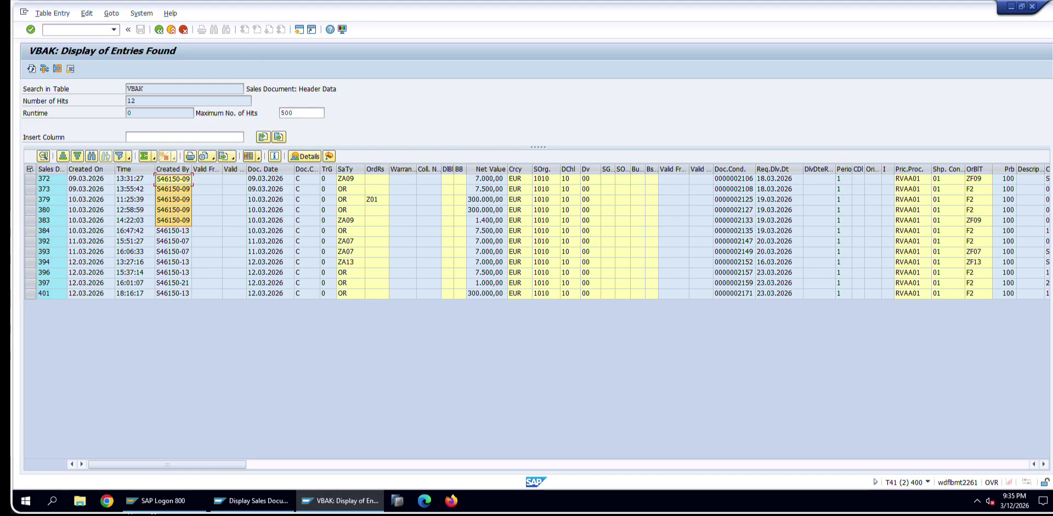
- Switch to the exercise document and find the Exercise 4 solution steps for determining the invoice number
key(alt+Tab)
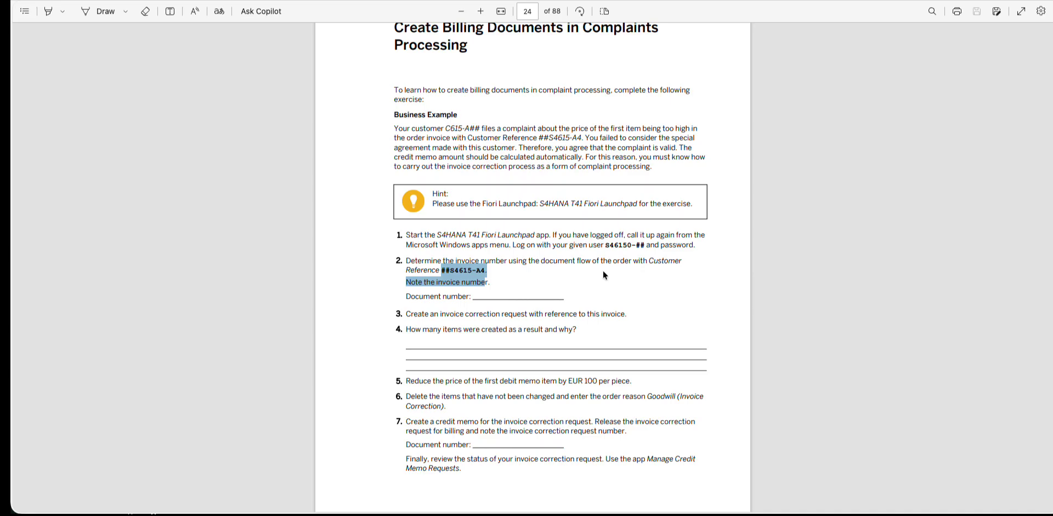
scroll(604, 274, down, 10)
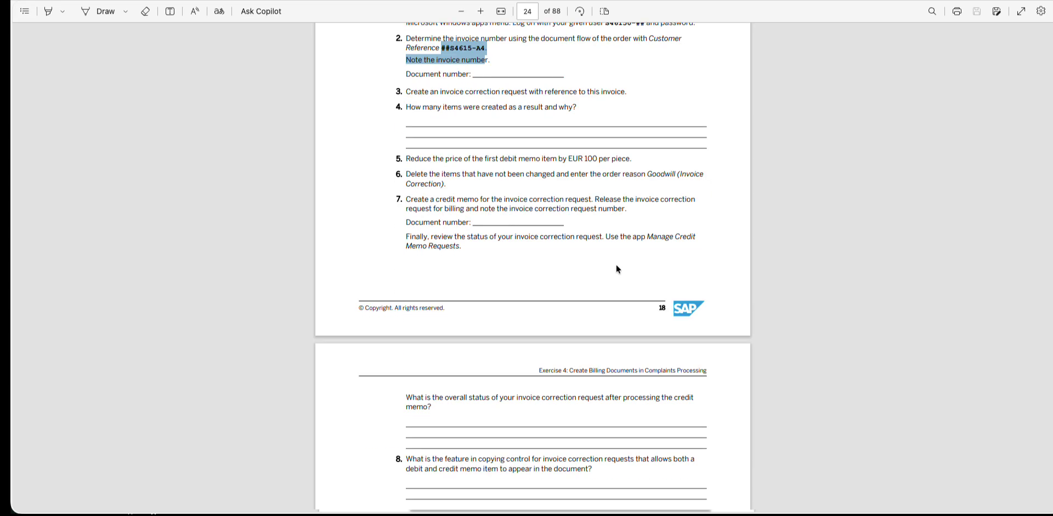
scroll(613, 272, down, 10)
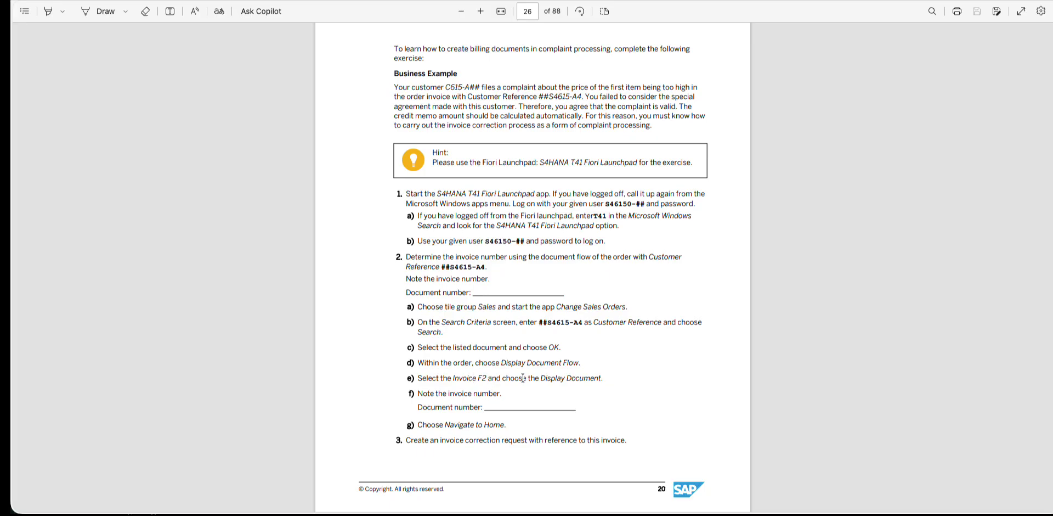
scroll(378, 239, down, 10)
scroll(378, 240, up, 10)
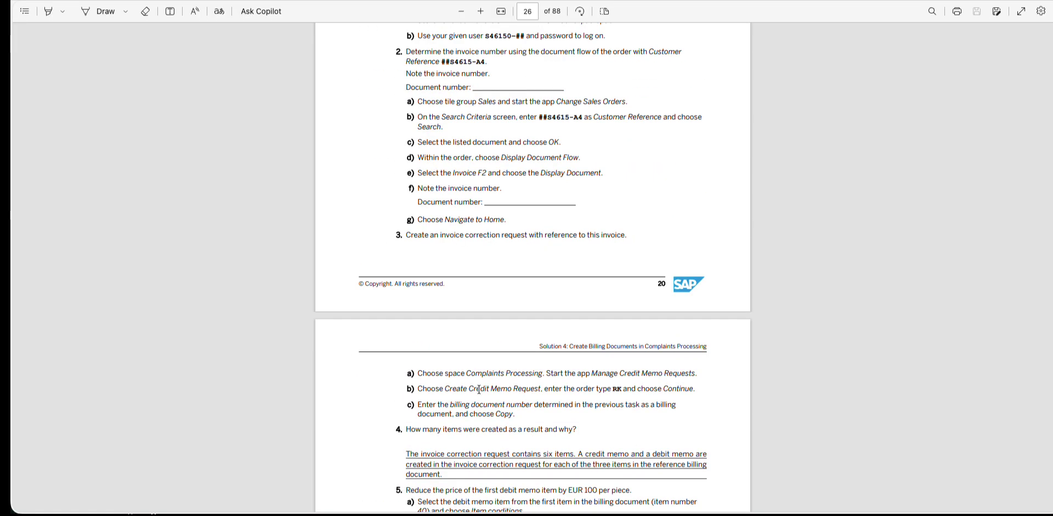
- Read the task 3 solution on creating an invoice correction request with reference to the invoice
drag(430, 235, 629, 236)
click(416, 305)
drag(439, 374, 655, 403)
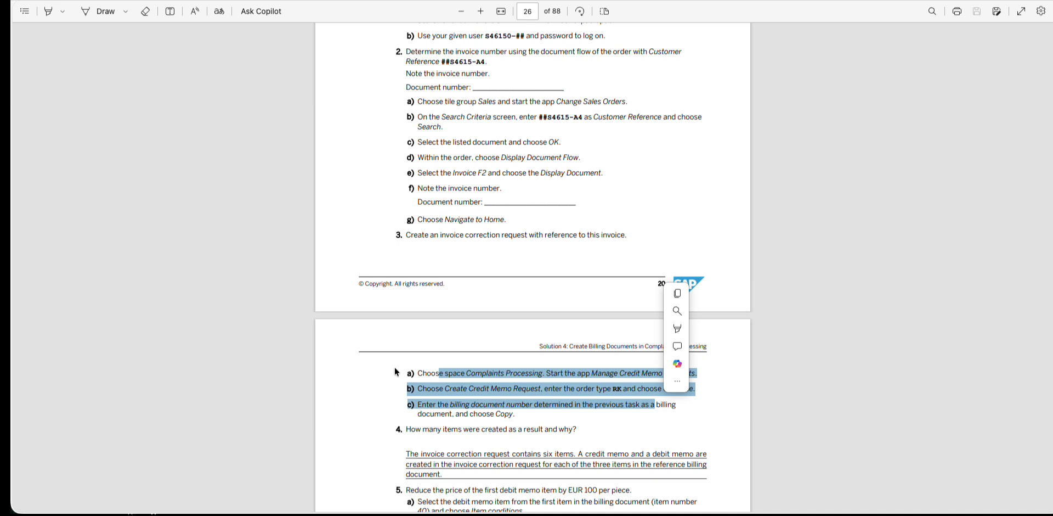
click(367, 356)
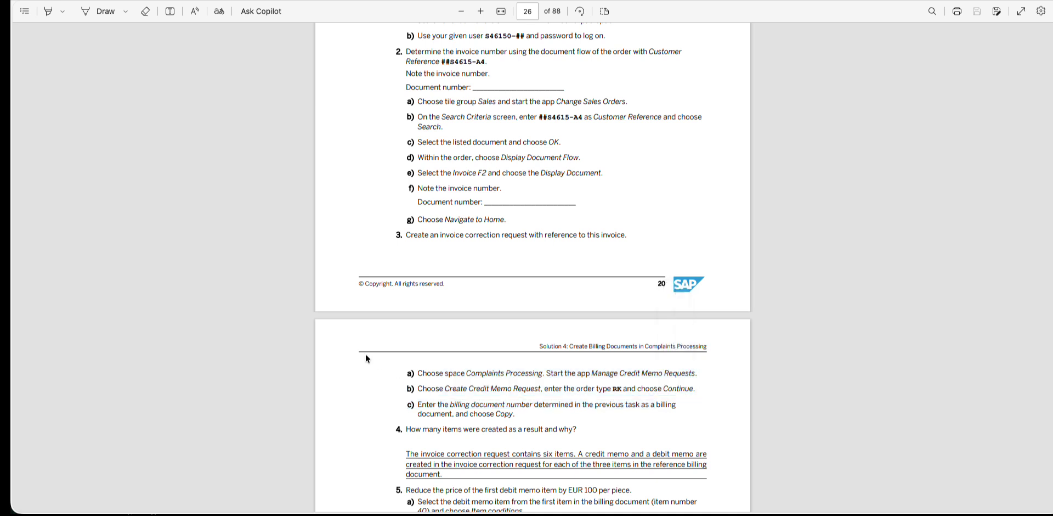
scroll(366, 358, down, 1)
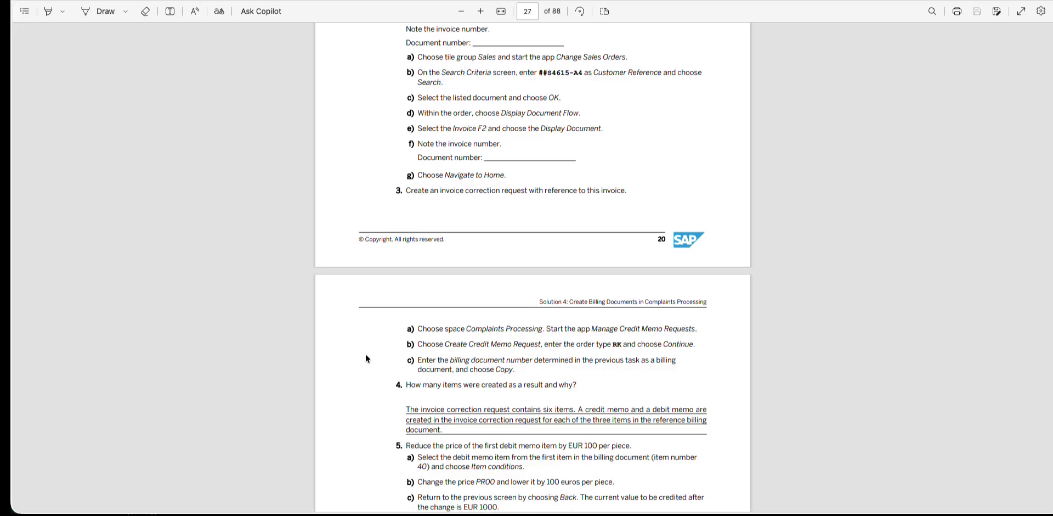
scroll(365, 358, down, 1)
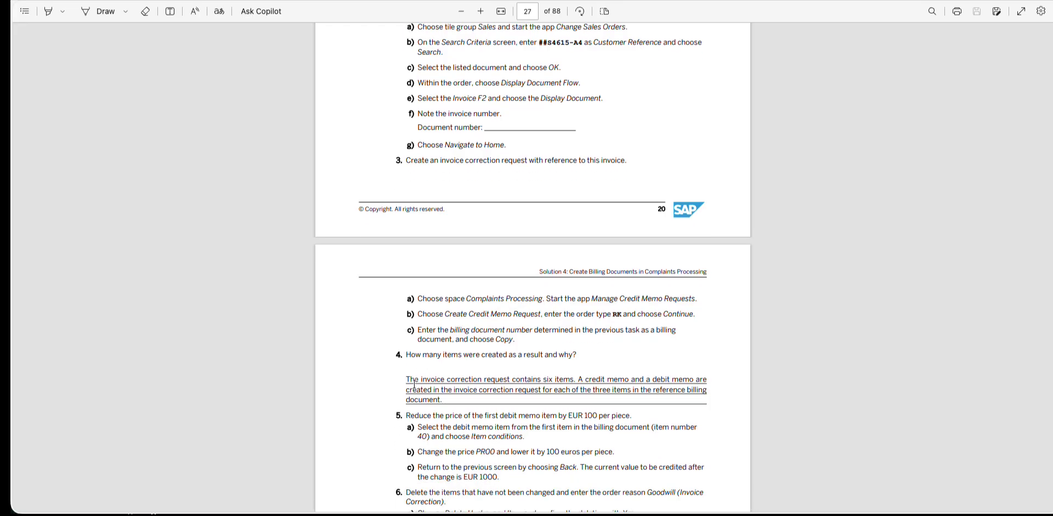
- Read the task 4 answer on created items and the task 5 steps for reducing the debit memo item price
triple_click(414, 383)
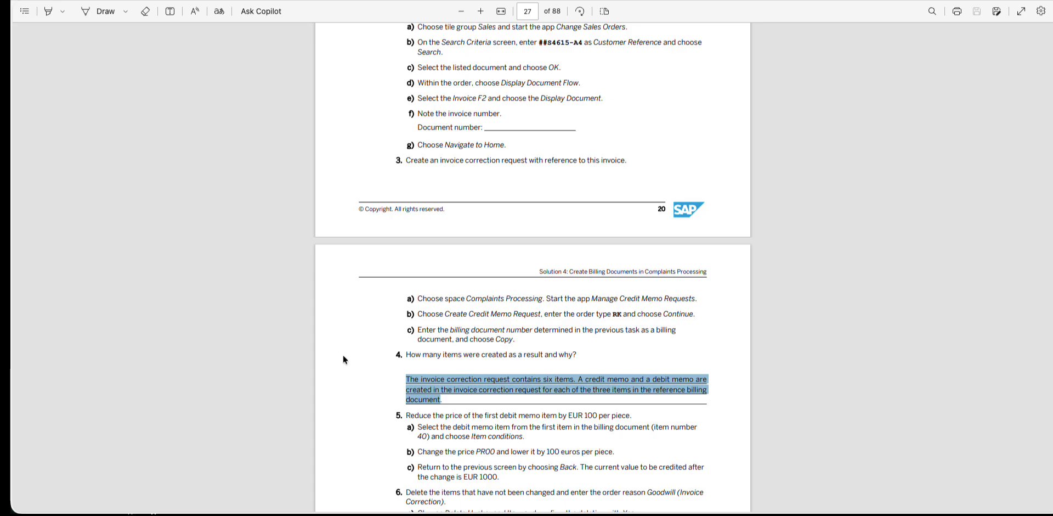
scroll(344, 355, down, 3)
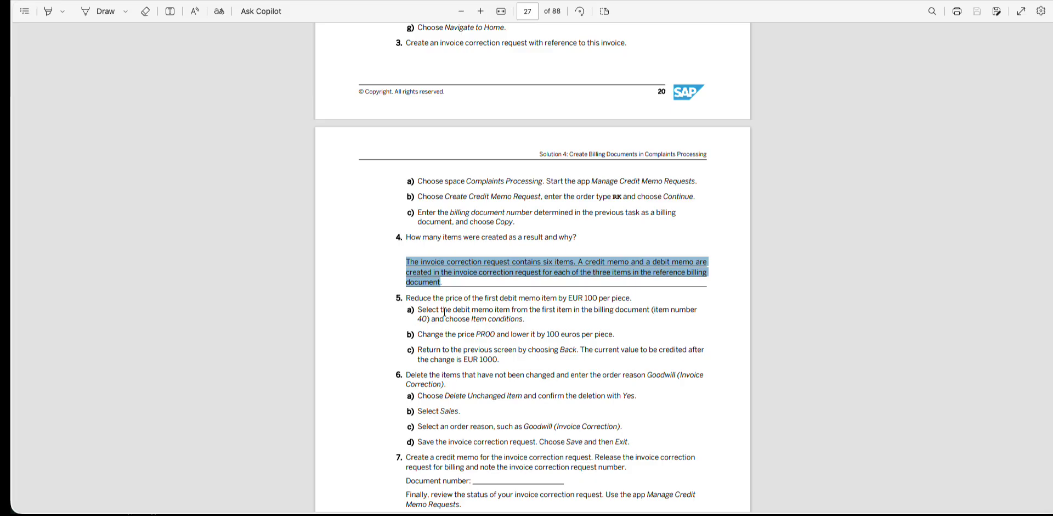
drag(418, 310, 532, 329)
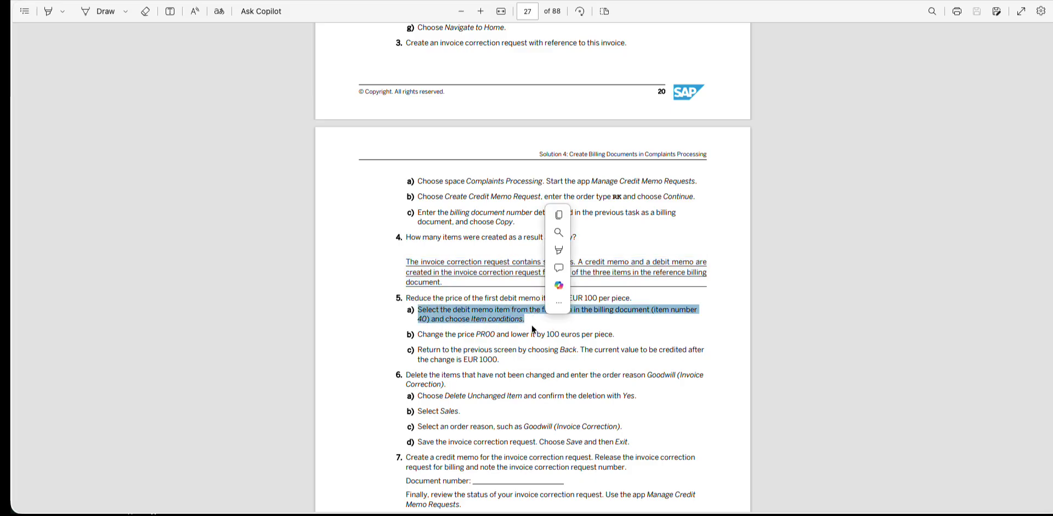
click(368, 319)
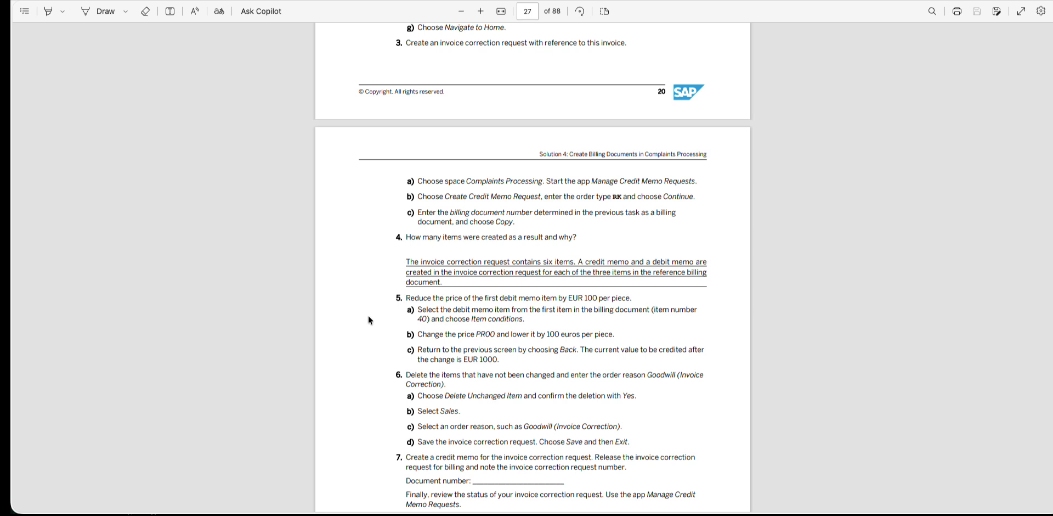
drag(418, 335, 651, 328)
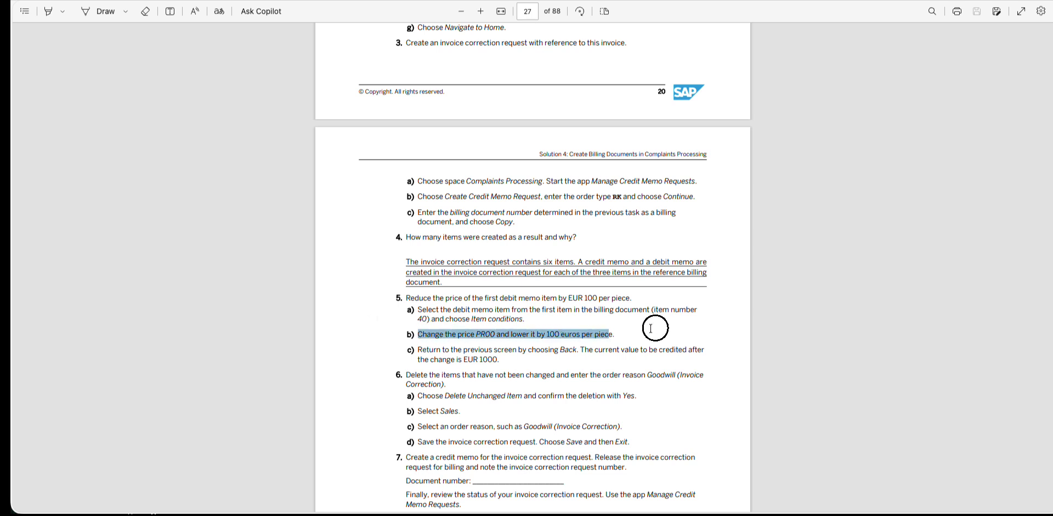
drag(418, 349, 515, 362)
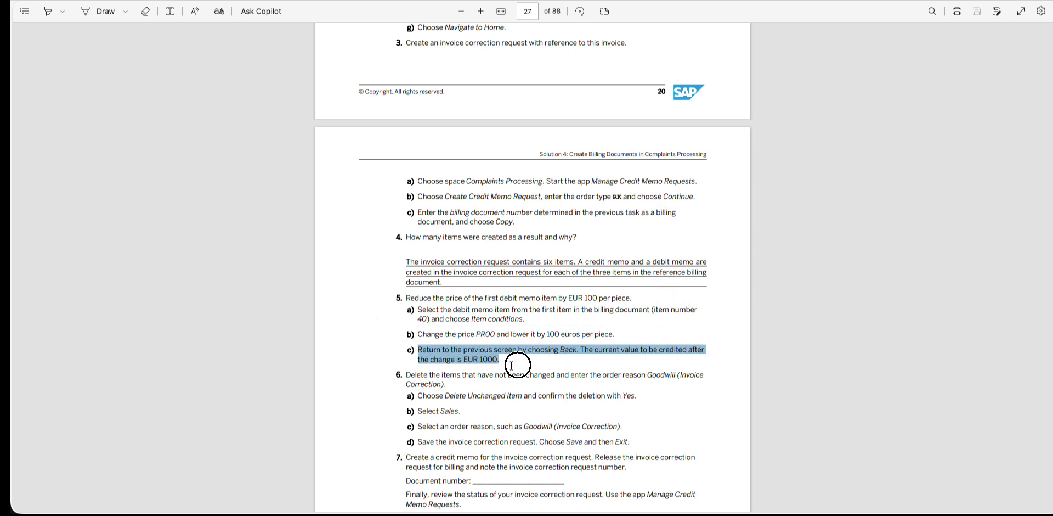
click(362, 343)
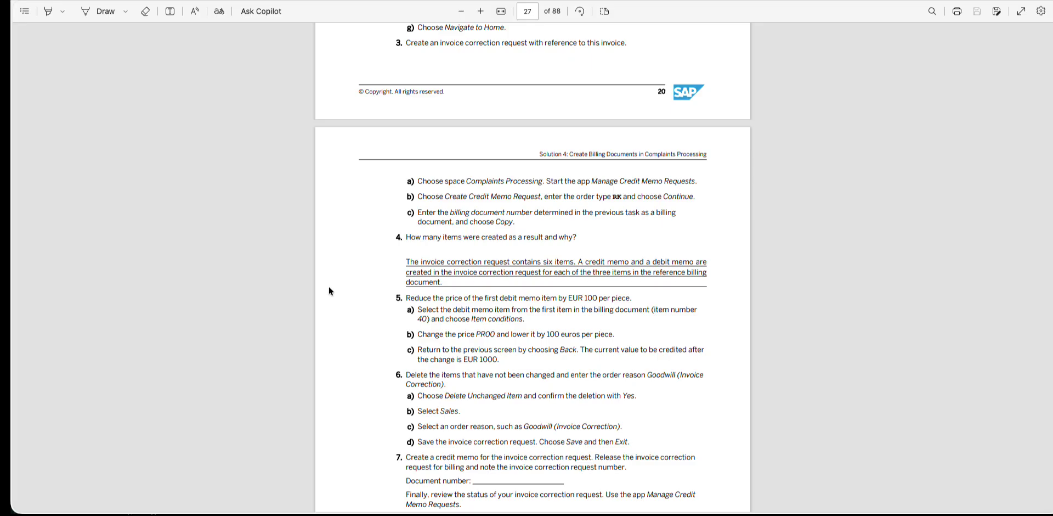
- Go back over the credit memo request steps with order type RK and the explanation of the created items
scroll(403, 216, up, 3)
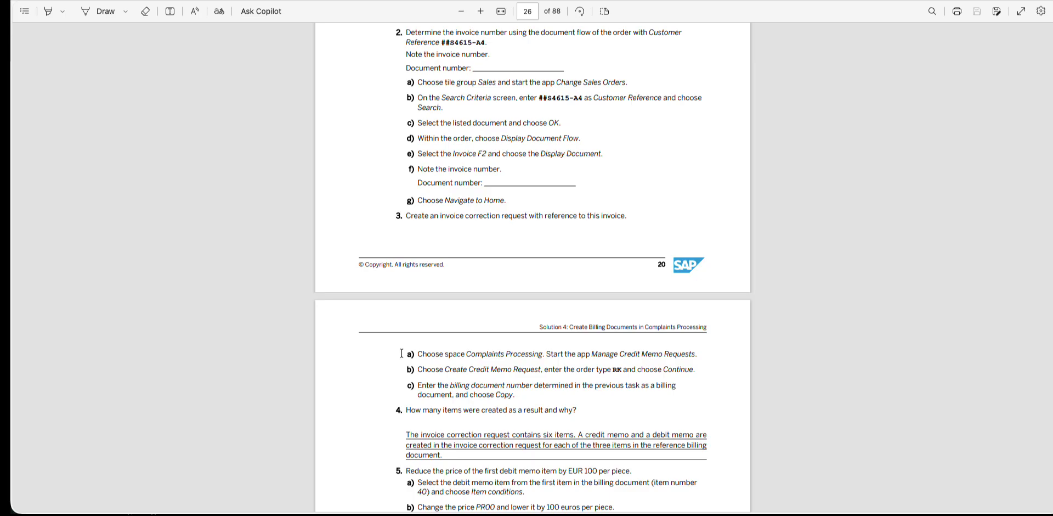
drag(407, 351, 711, 354)
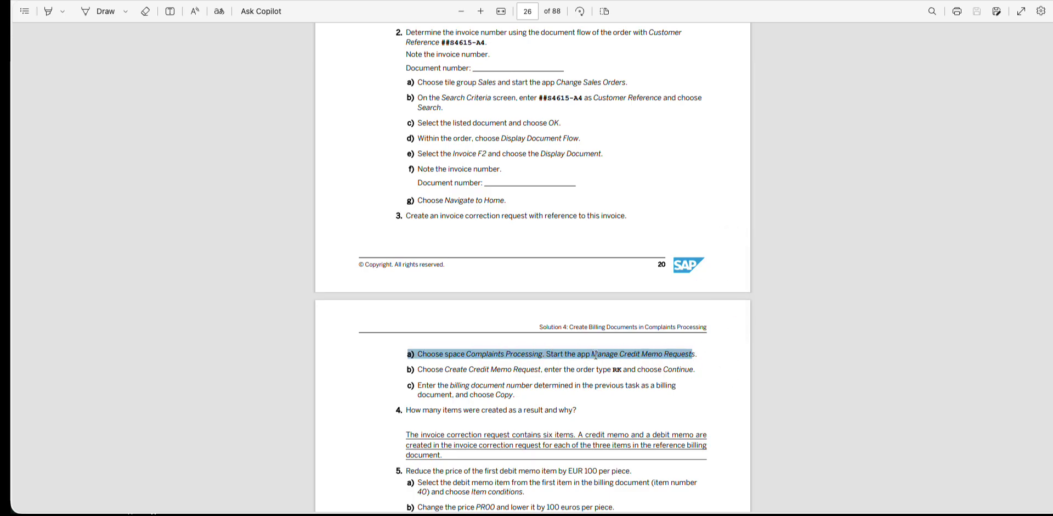
drag(410, 369, 697, 375)
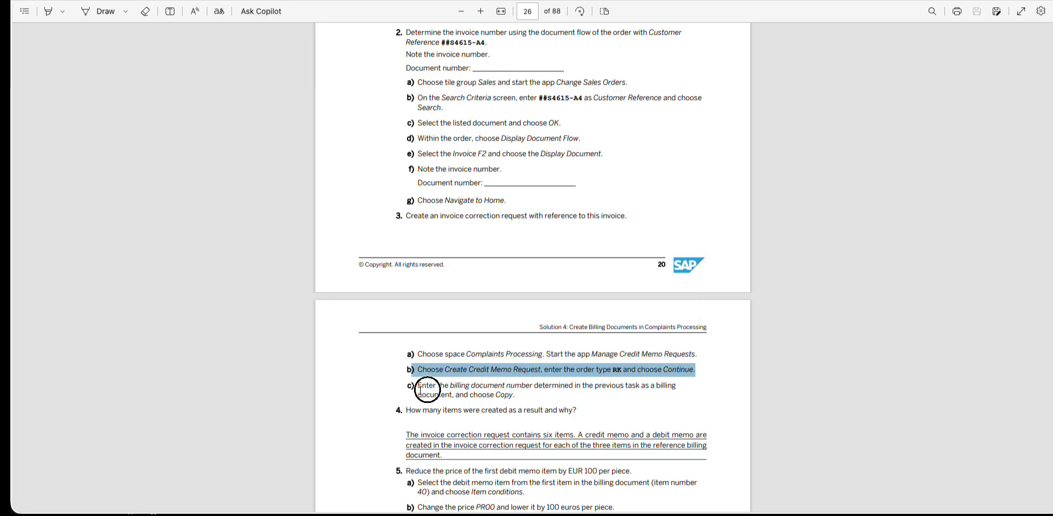
drag(419, 394, 511, 396)
click(455, 412)
drag(407, 434, 437, 456)
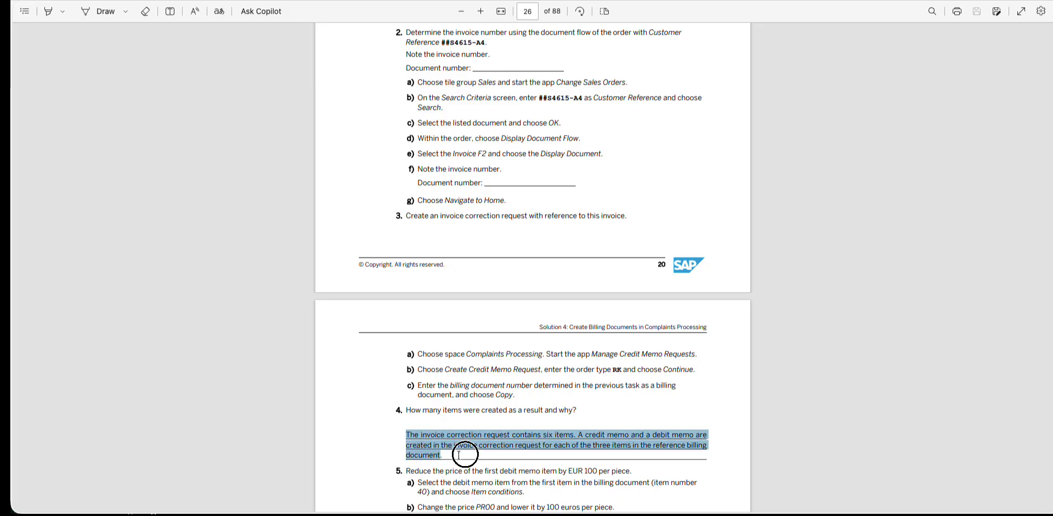
click(375, 410)
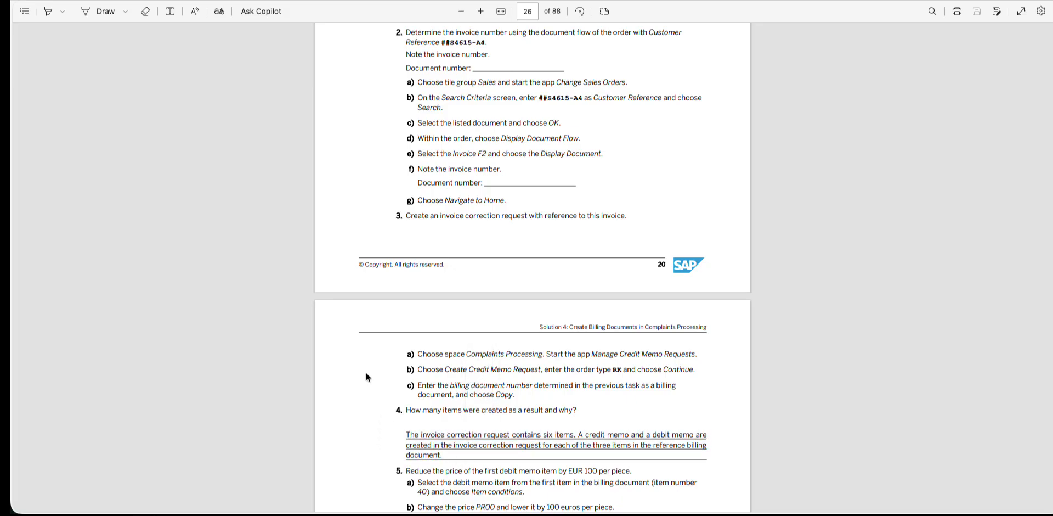
- Review the PR00 price change and the task 6 steps for deleting unchanged items and entering the order reason
scroll(367, 373, down, 3)
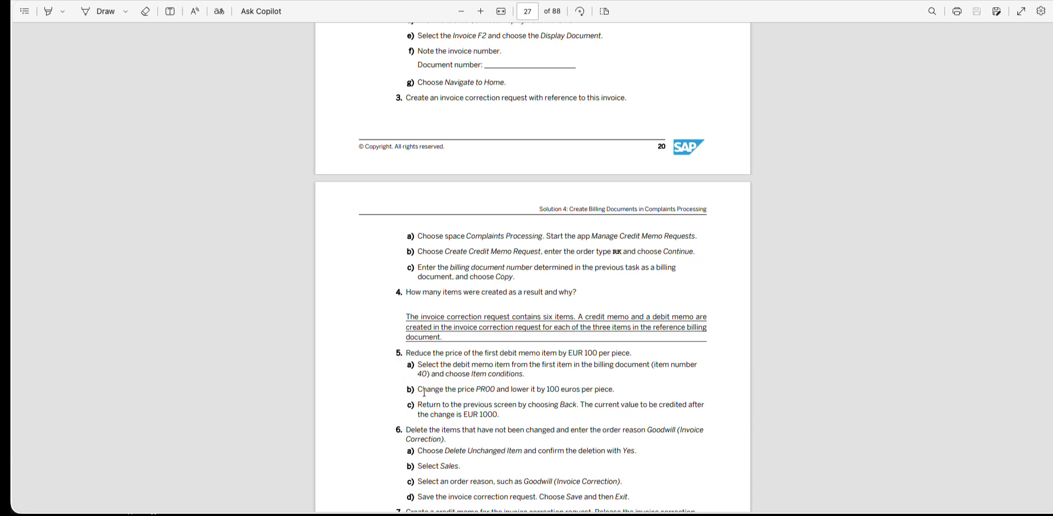
drag(424, 392, 510, 406)
click(367, 386)
scroll(367, 387, down, 2)
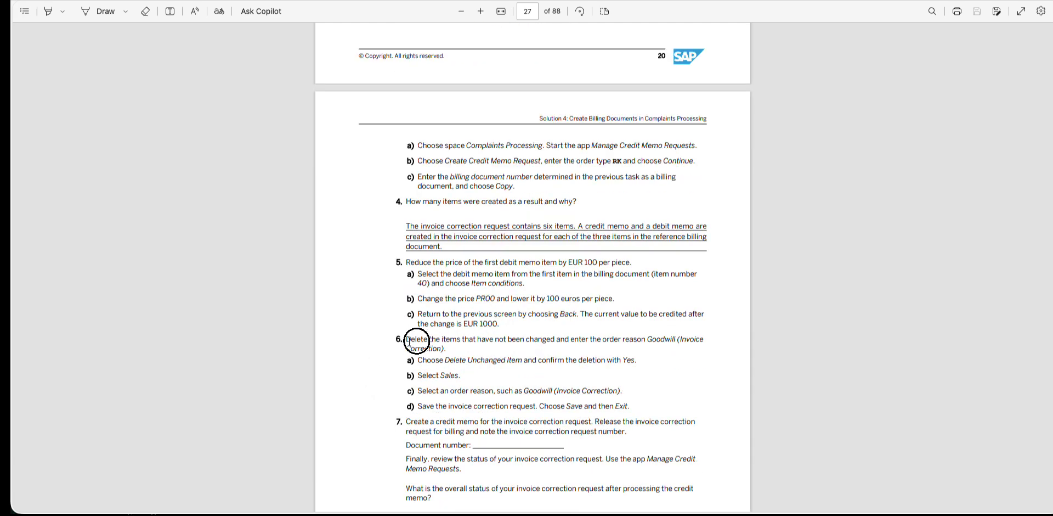
drag(409, 341, 630, 407)
click(325, 347)
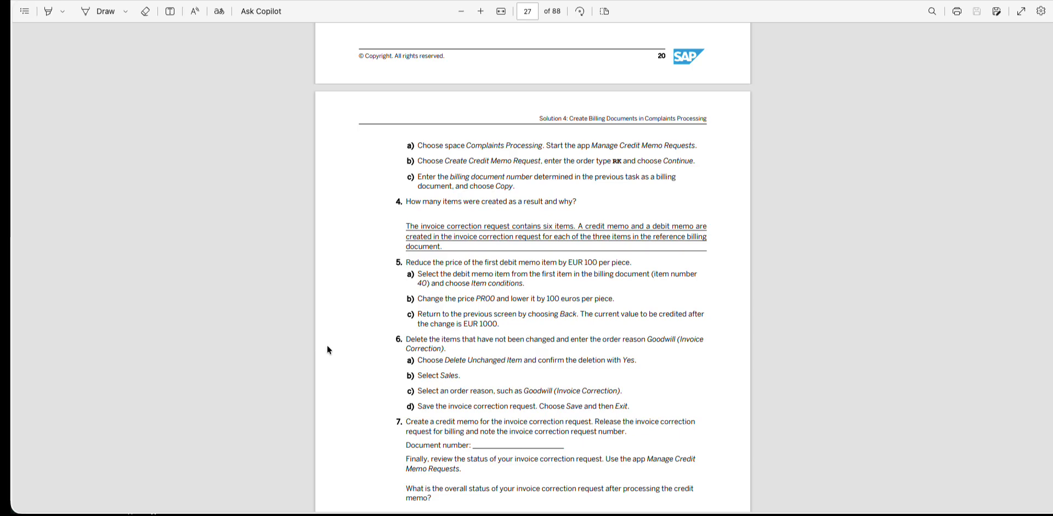
- Read the task 7 steps on removing the billing block, creating the credit memo with VF01 and reviewing the overall status
scroll(327, 344, down, 3)
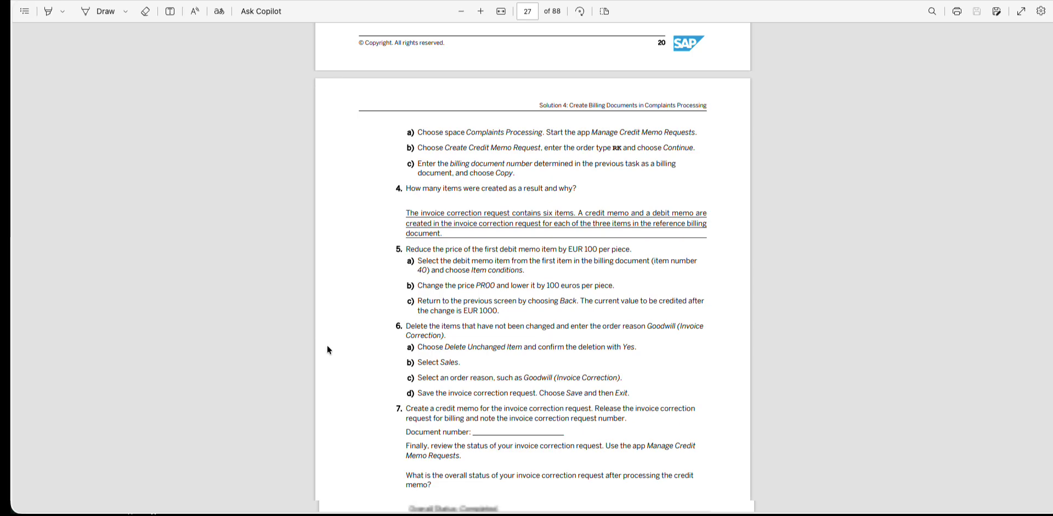
scroll(327, 350, down, 3)
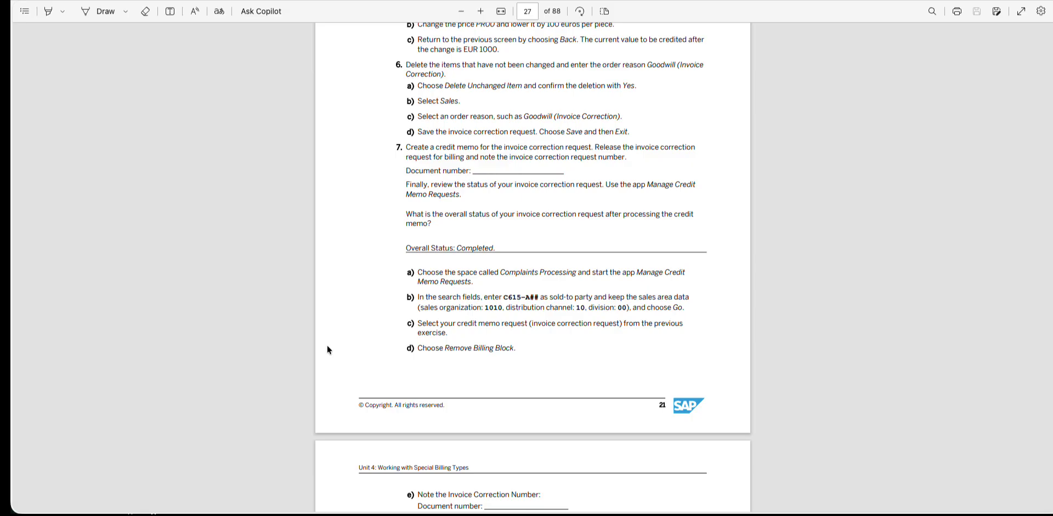
scroll(327, 350, down, 3)
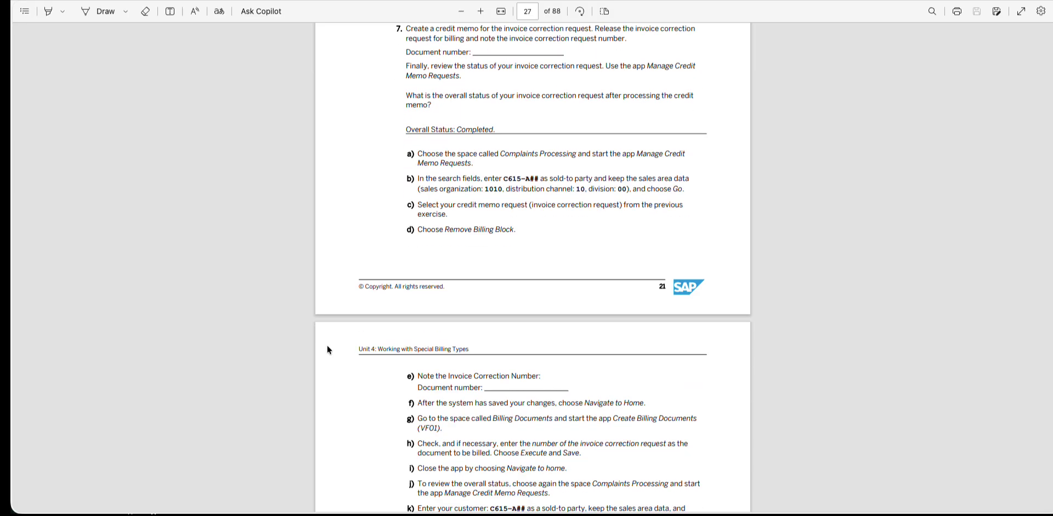
scroll(327, 349, down, 3)
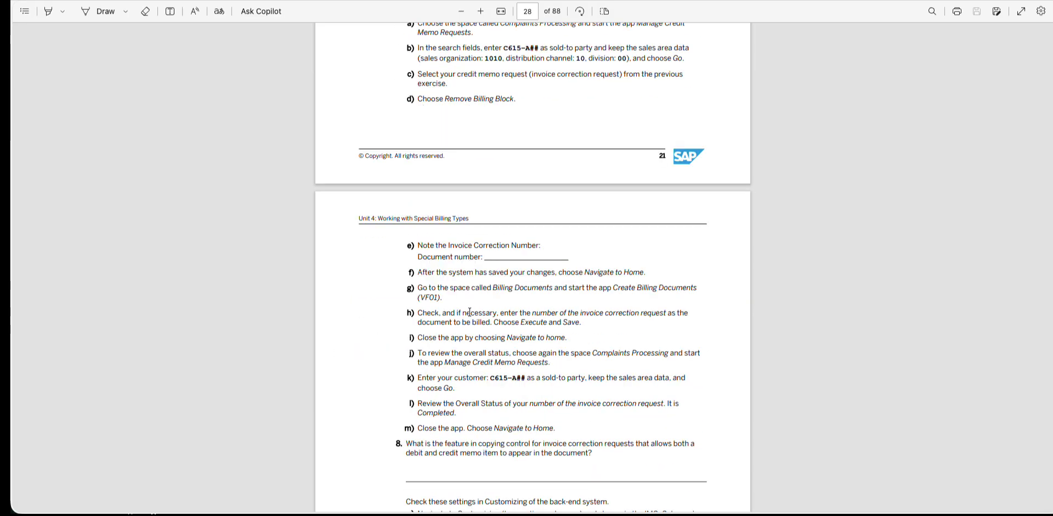
drag(473, 287, 562, 360)
click(384, 311)
- Look through the task 8 copying control steps and continue to Exercise 5 on creating a pro forma invoice
scroll(369, 311, down, 5)
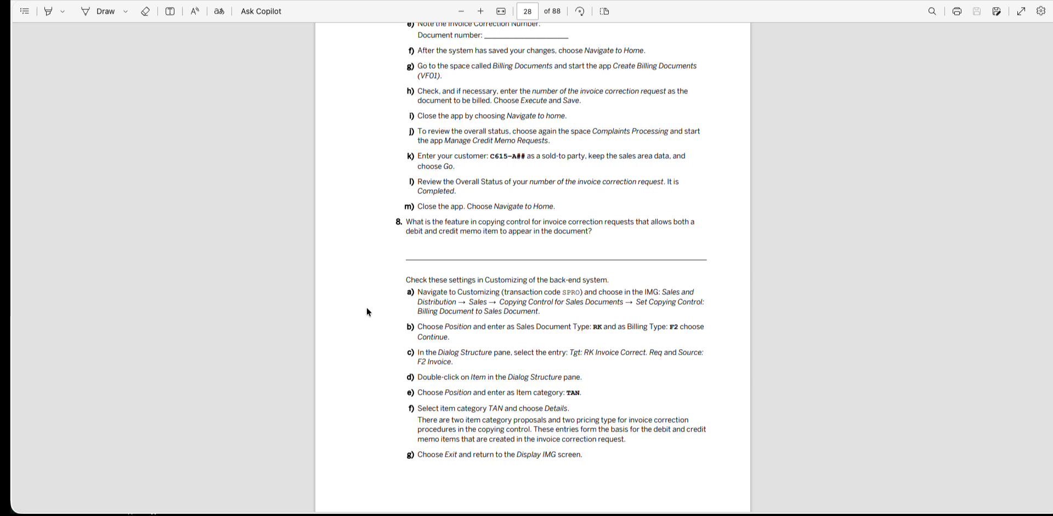
scroll(367, 311, down, 3)
scroll(367, 311, down, 10)
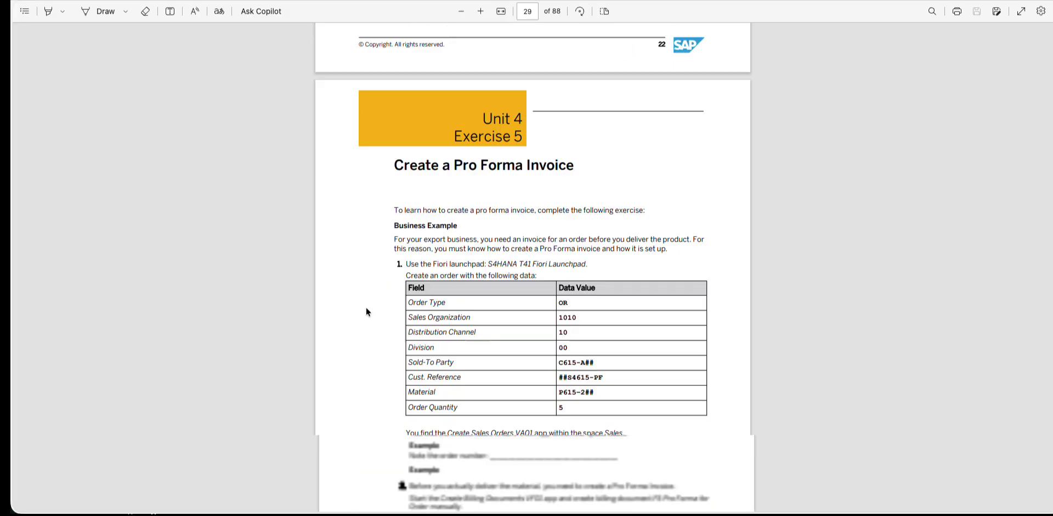
- Review the Exercise 5 pro forma invoice tasks and go back to the business example and tasks of Exercise 4
scroll(367, 311, up, 7)
scroll(367, 311, down, 6)
scroll(367, 311, down, 3)
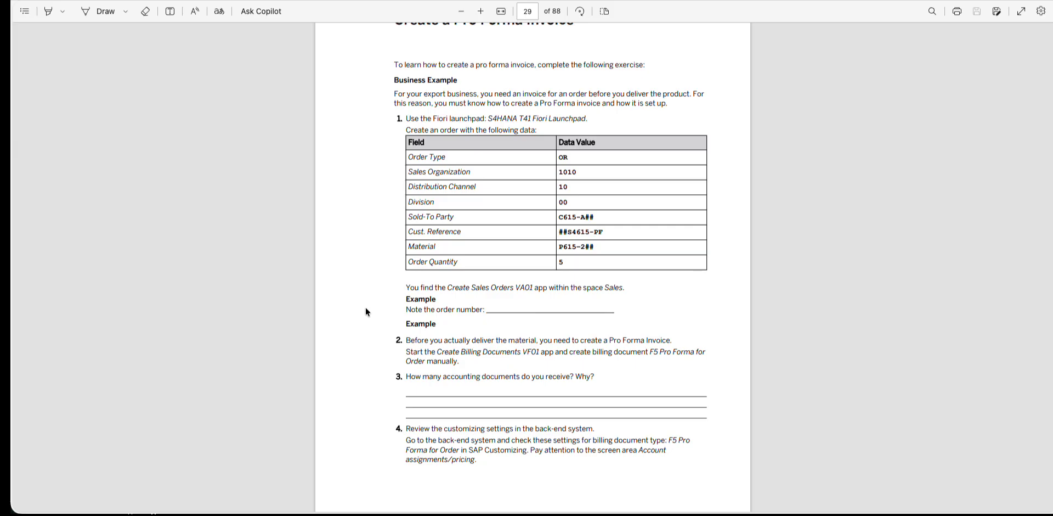
scroll(366, 311, up, 20)
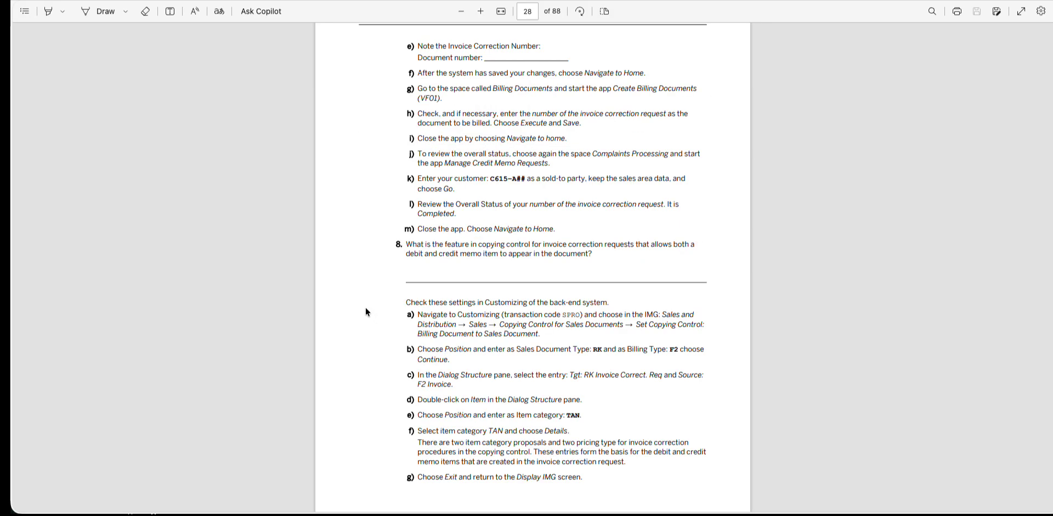
scroll(365, 309, up, 20)
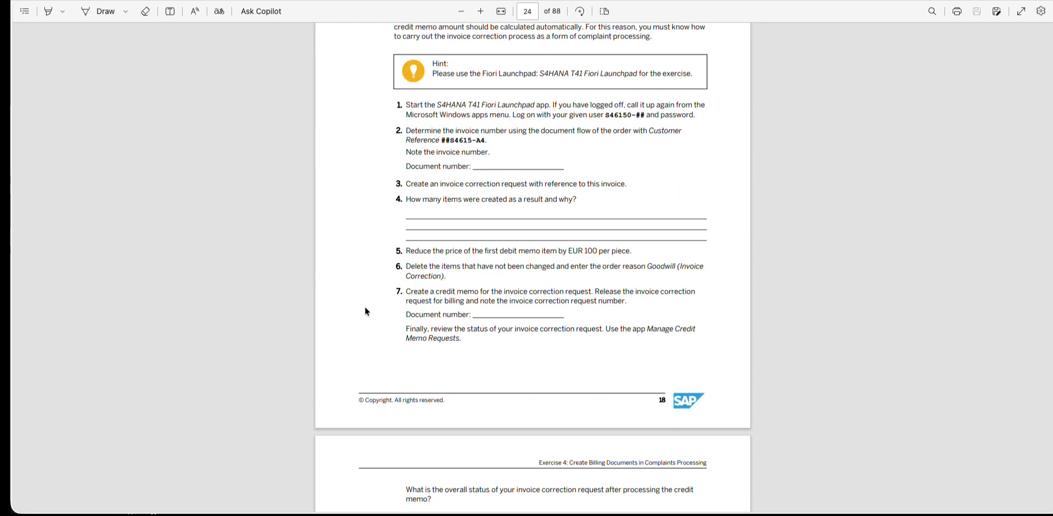
scroll(365, 307, down, 5)
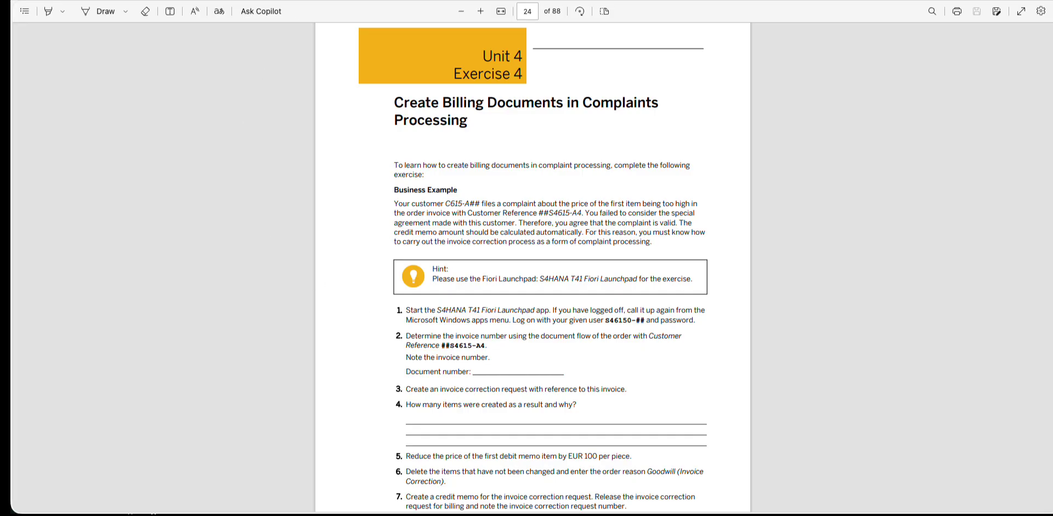
- Switch to SAP GUI, return to the VBAK selection criteria and clear the Cust. Reference filter
key(alt+Tab)
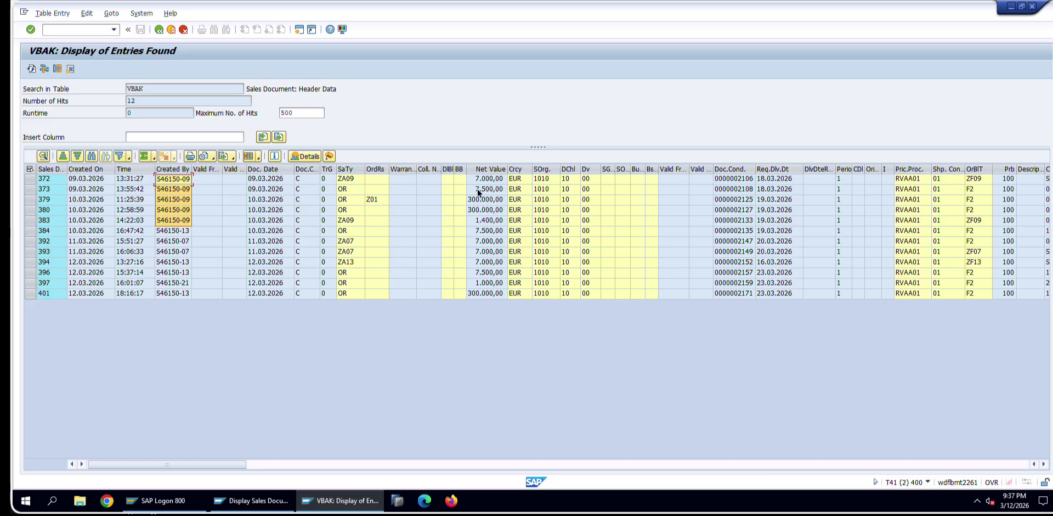
click(159, 29)
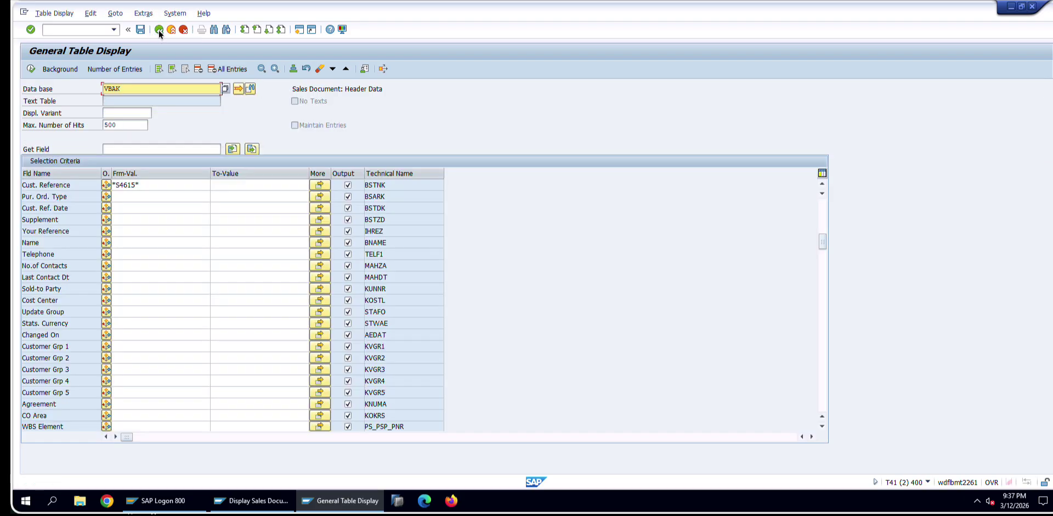
key(BackSpace)
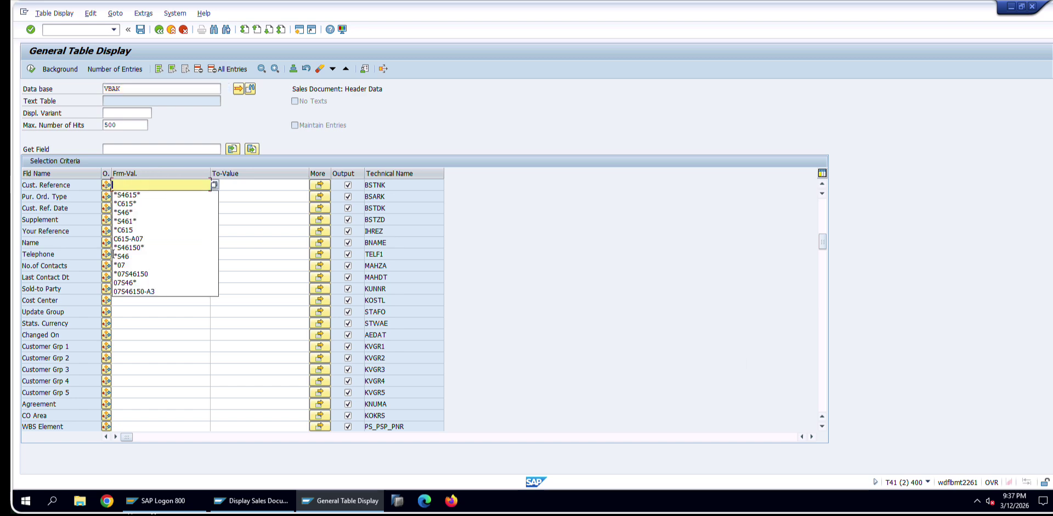
click(201, 308)
scroll(178, 275, up, 12)
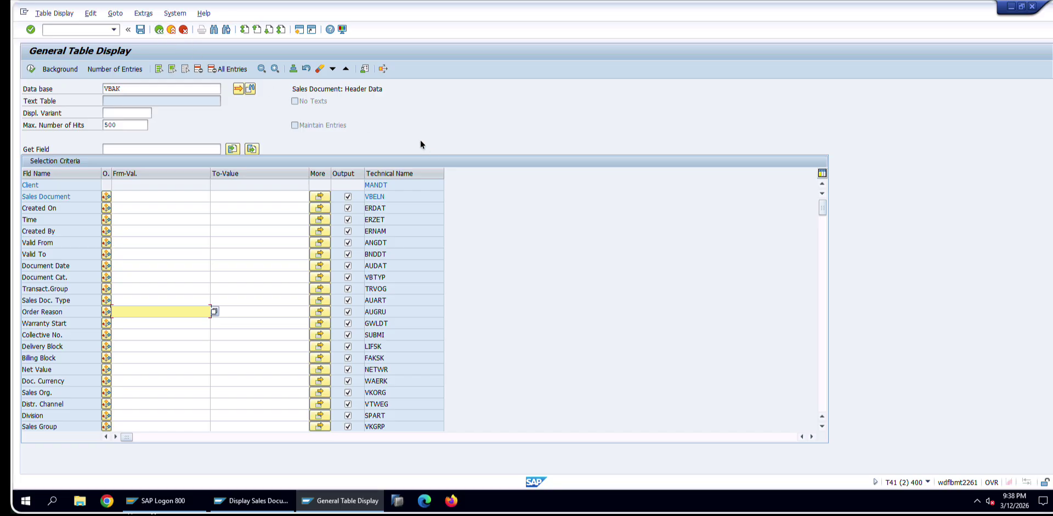
- Switch to the Notes app and write "- TO find an invoice with three item positions" in the new note
key(super+space)
text(notes)
key(Return)
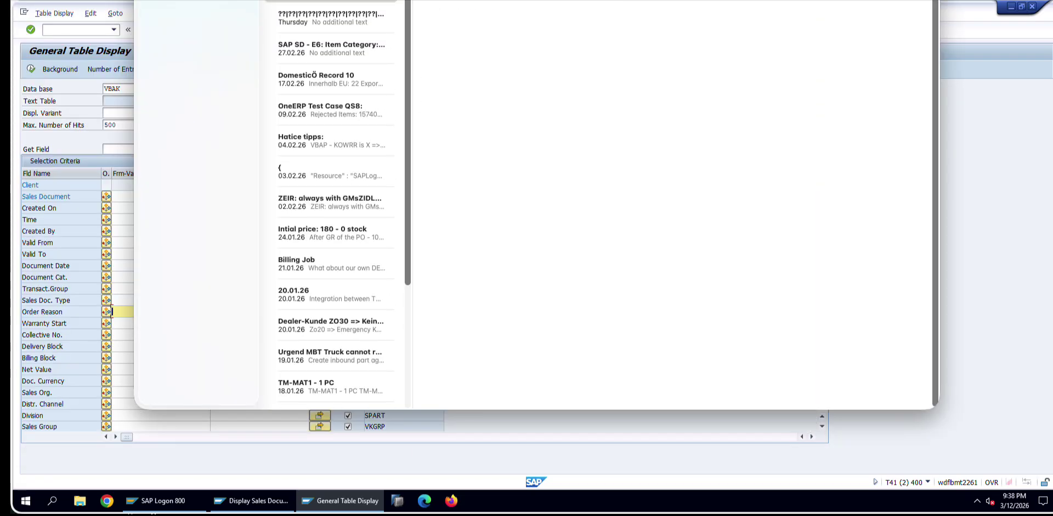
drag(338, 0, 482, 127)
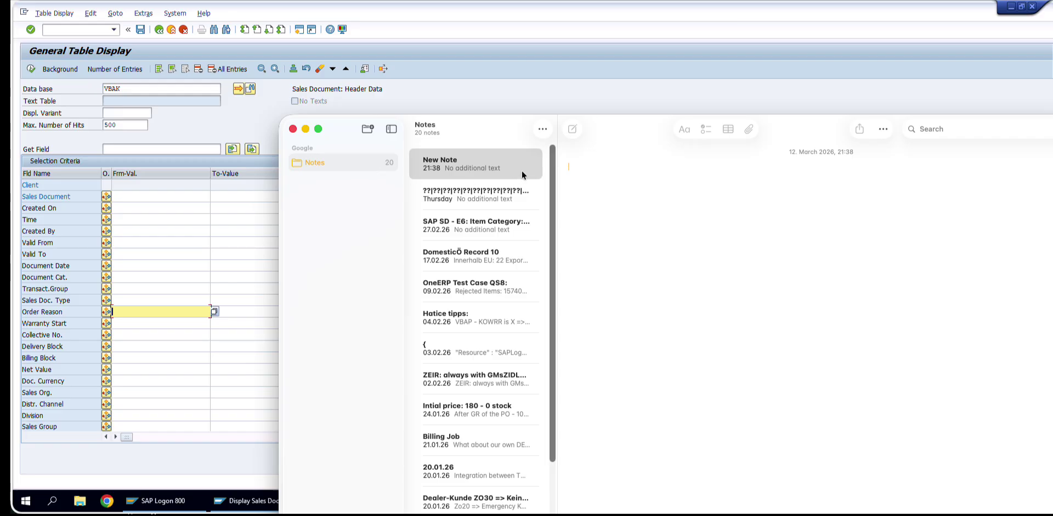
text(ß)
key(BackSpace)
text(- TO find an invoice with three)
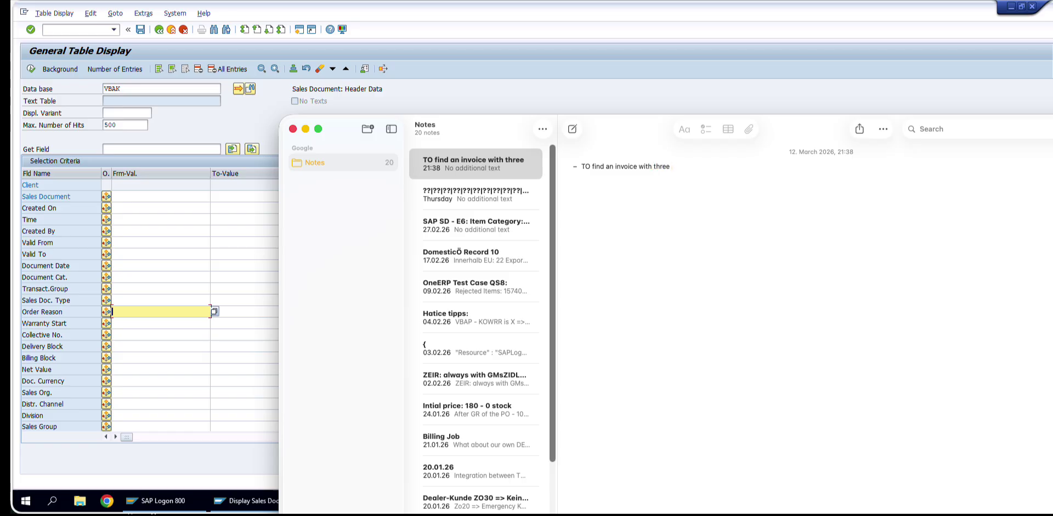
text( item posit)
key(BackSpace)
key(BackSpace)
key(BackSpace)
key(BackSpace)
text(ositions)
key(Return)
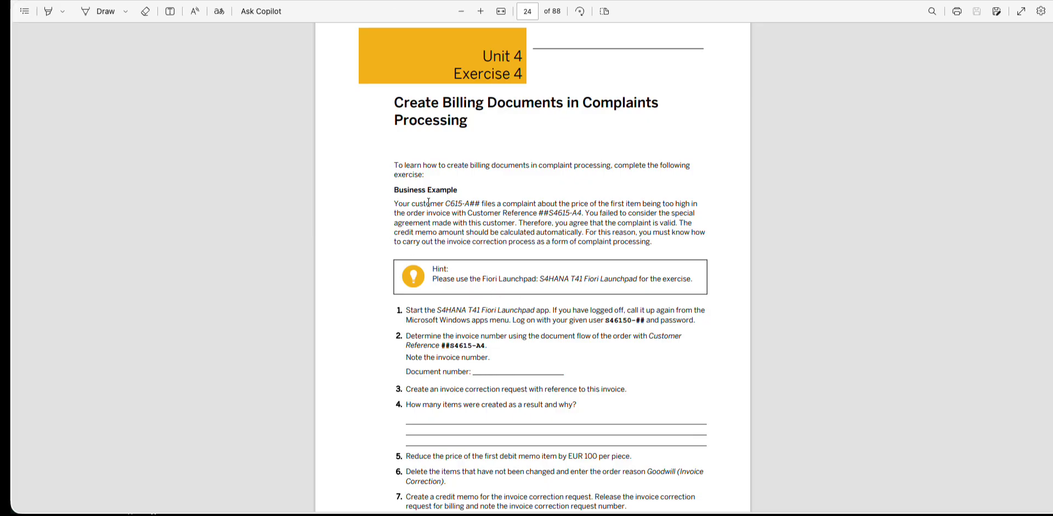
- Switch to the exercise PDF and highlight the Solution 4 answer to task 4 about the items in the invoice correction request
scroll(444, 203, down, 10)
scroll(444, 203, up, 4)
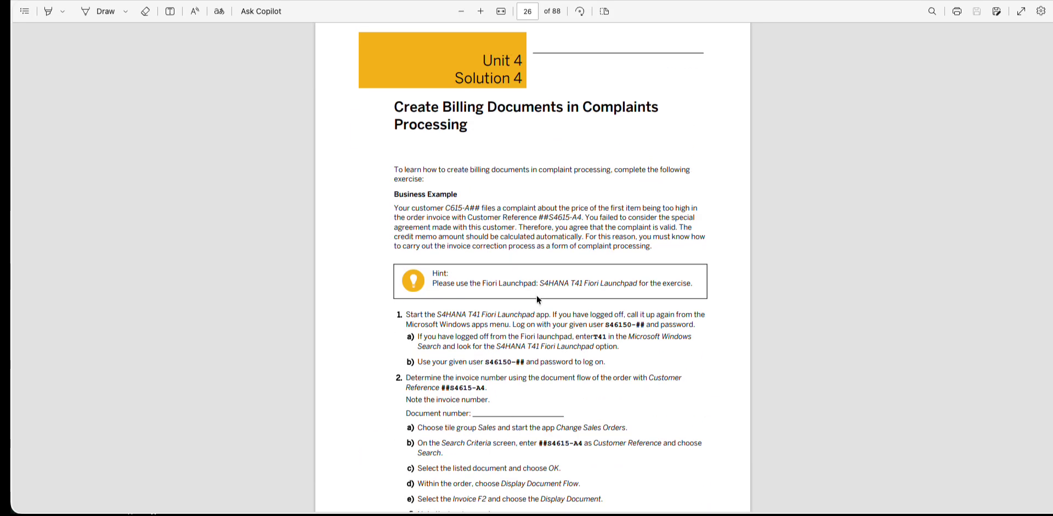
scroll(537, 294, down, 8)
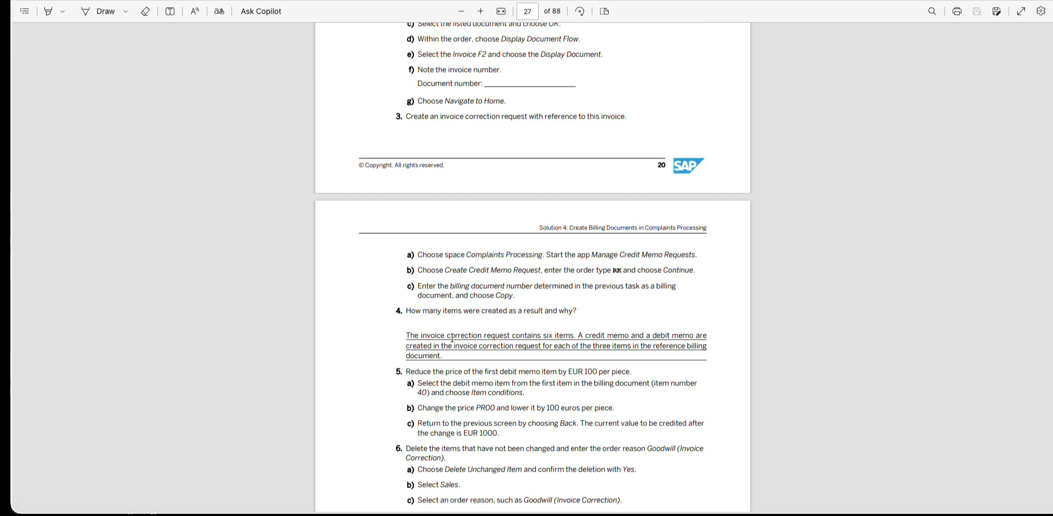
drag(406, 336, 439, 356)
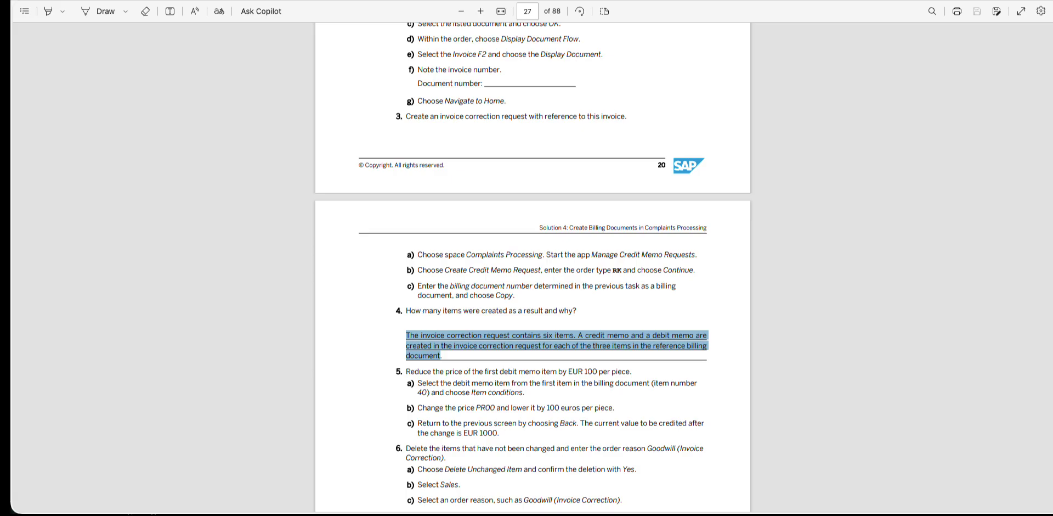
- Go back to task 9 of Exercise 3 and look up the trade fair invoice number noted below the order data
scroll(628, 154, up, 15)
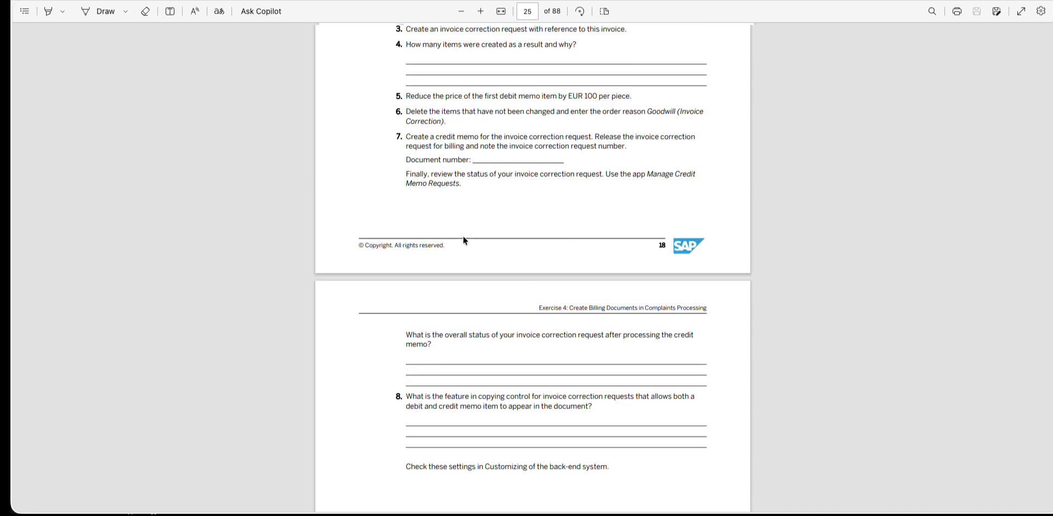
scroll(463, 239, up, 15)
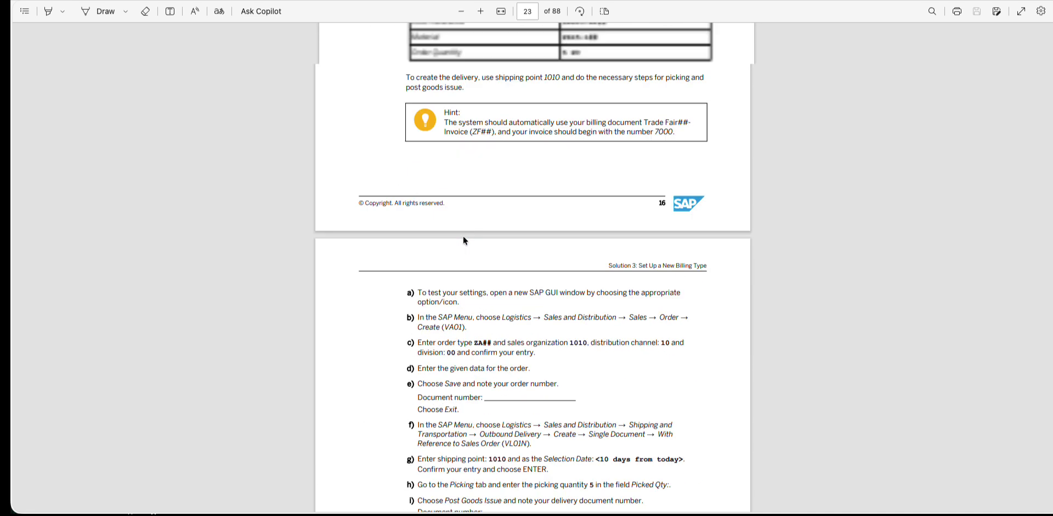
scroll(463, 240, up, 15)
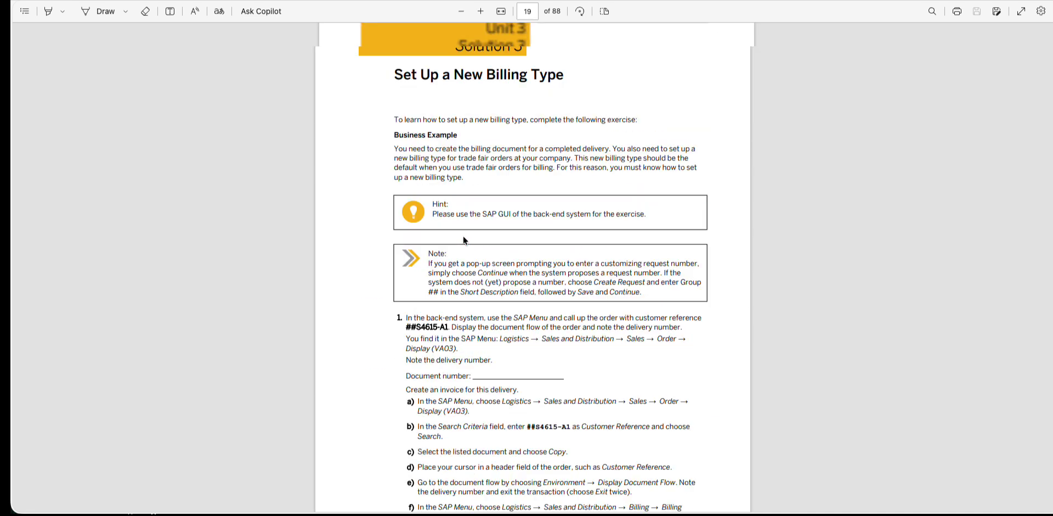
scroll(463, 240, up, 10)
scroll(494, 247, down, 3)
scroll(509, 249, up, 3)
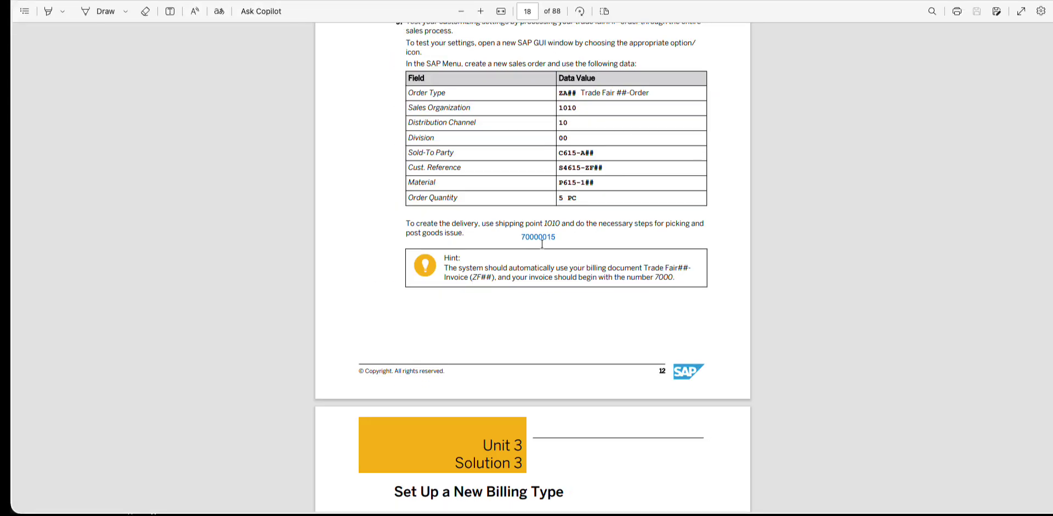
click(542, 240)
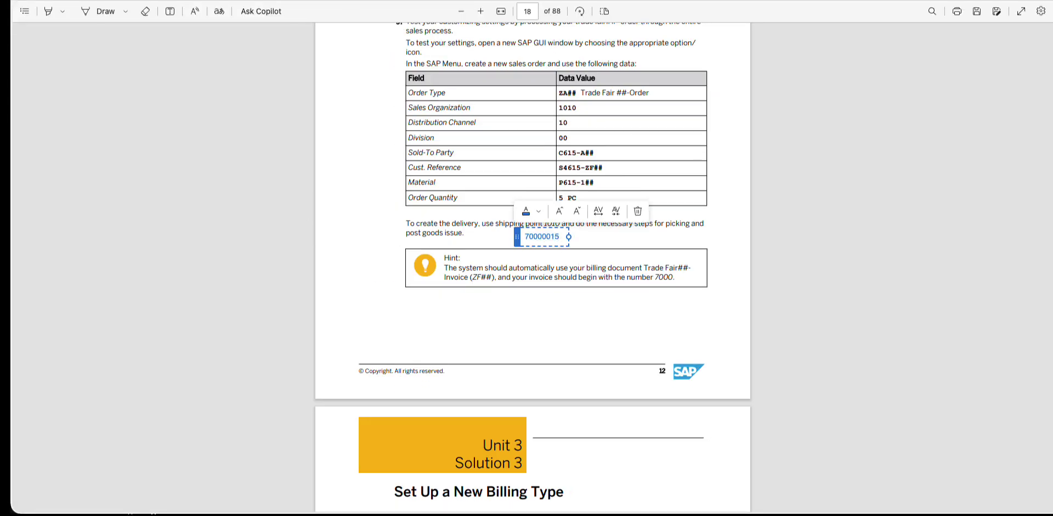
scroll(593, 193, up, 3)
click(594, 193)
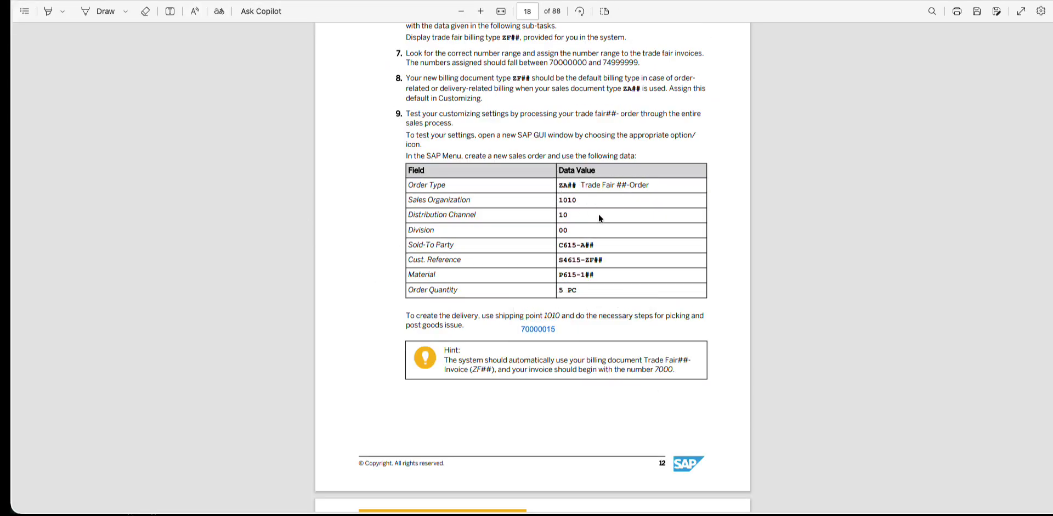
- Switch to SAP GUI, display the noted trade fair invoice with VF03 in a new session and check its net value
key(alt+Tab)
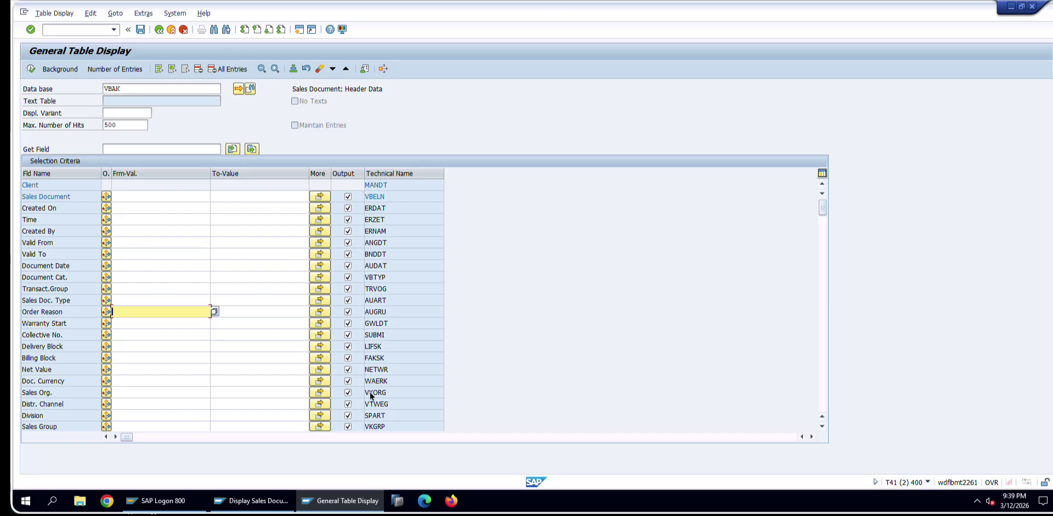
click(300, 30)
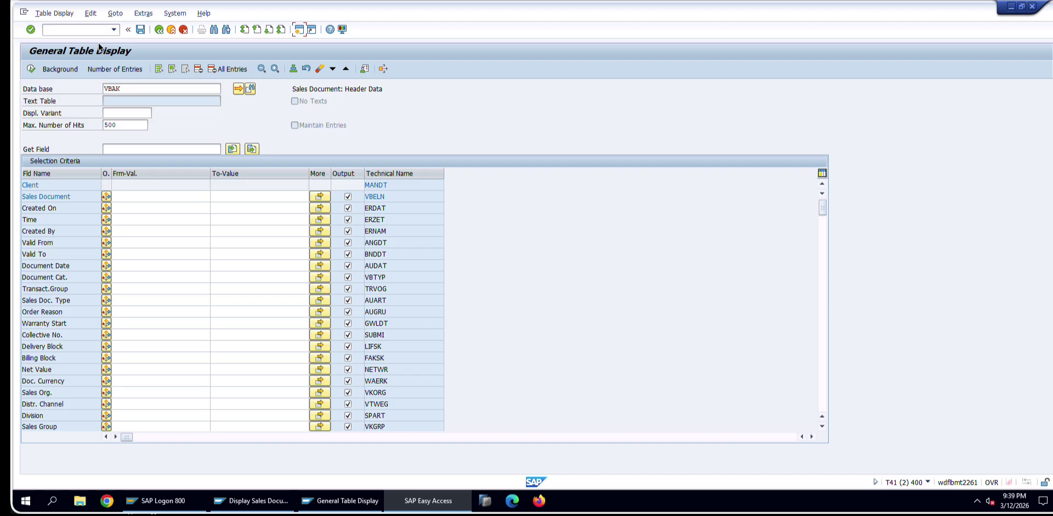
text(vf03)
key(Return)
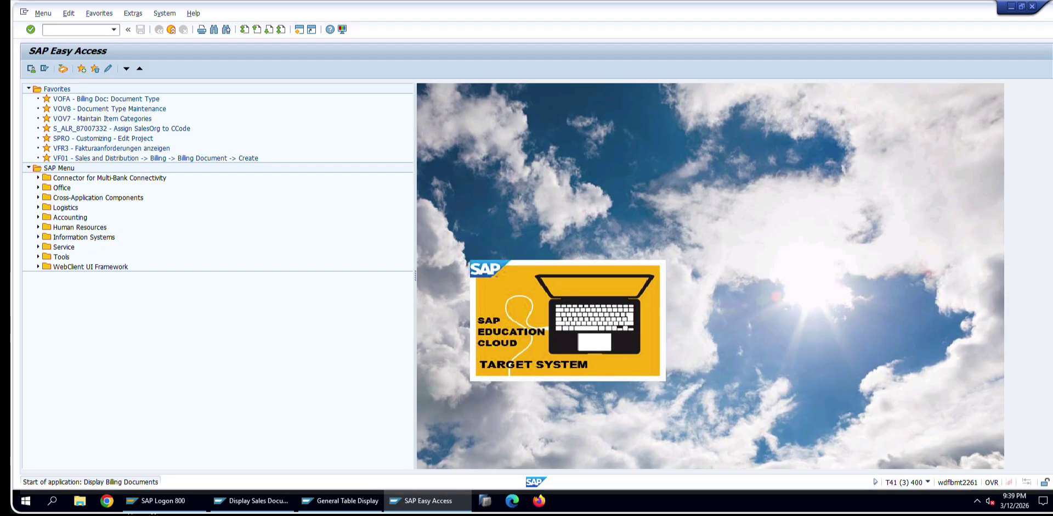
key(Return)
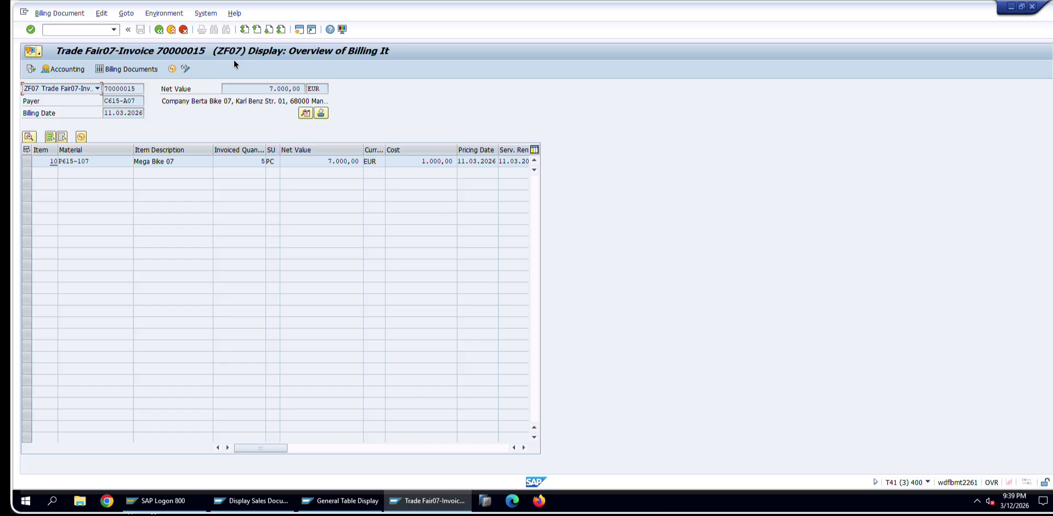
drag(304, 89, 269, 89)
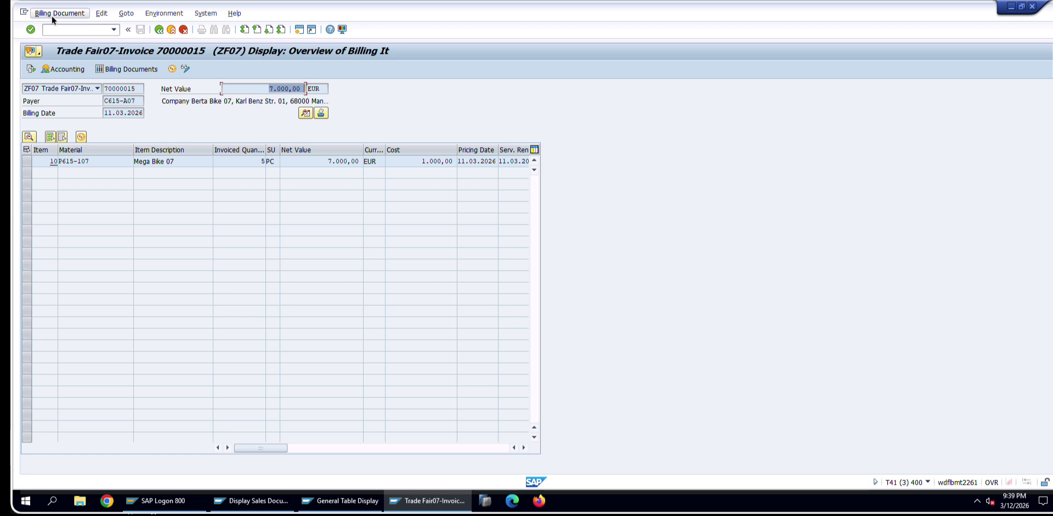
- Open another session and start VA01 - Create from the Logistics, Sales and Distribution, Sales, Order folder
click(296, 30)
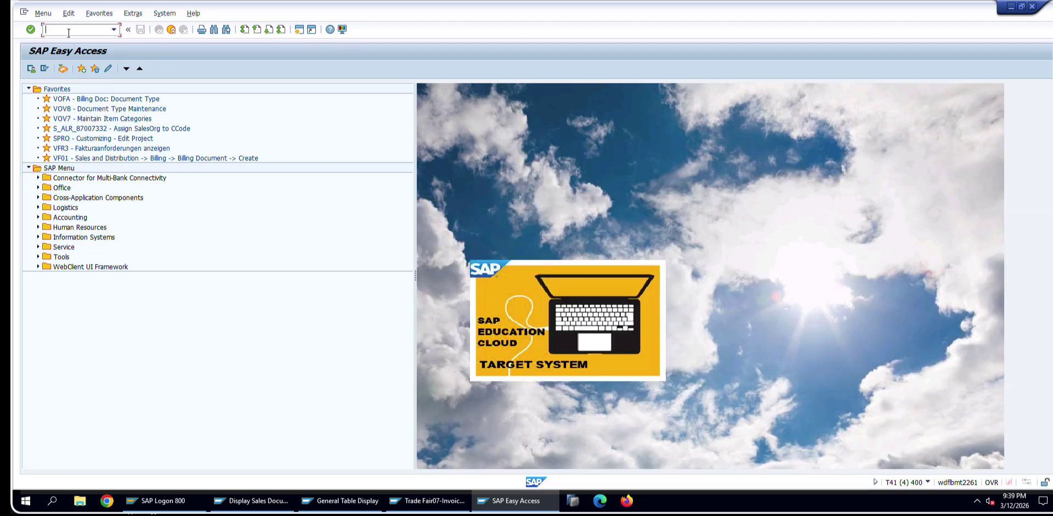
click(38, 208)
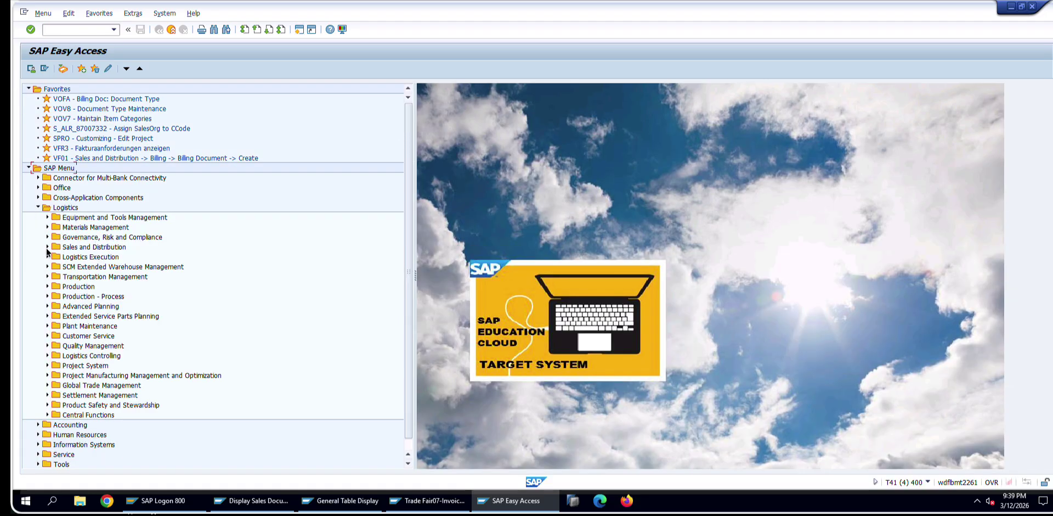
click(47, 247)
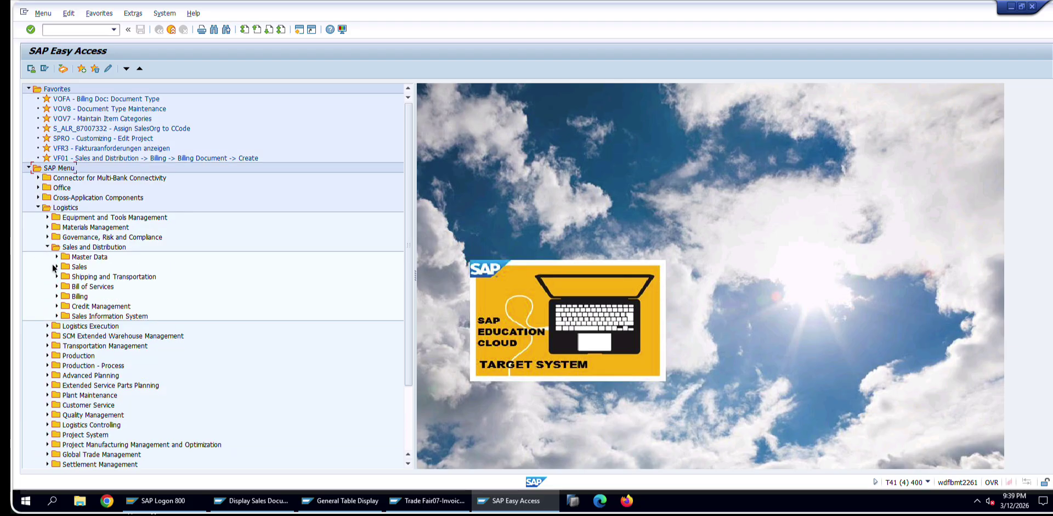
click(56, 297)
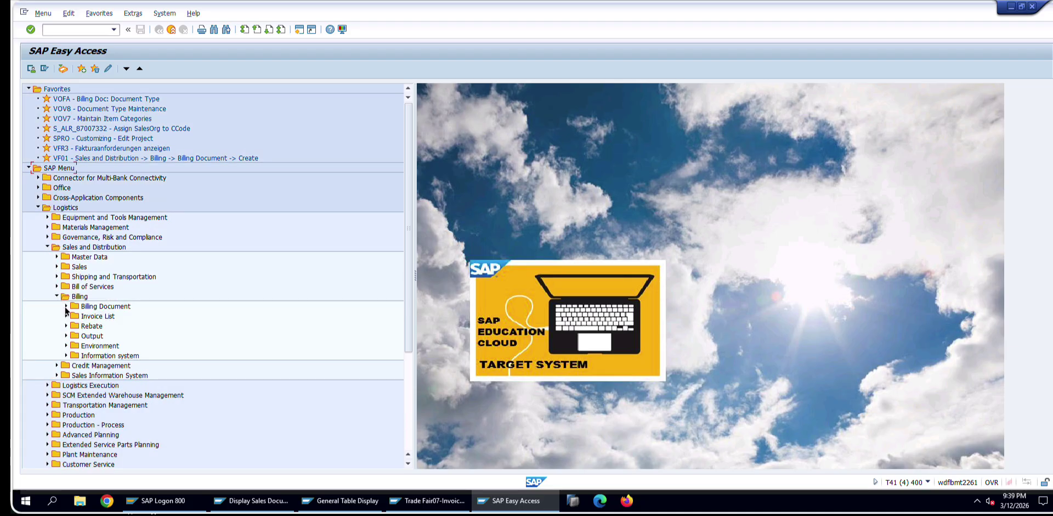
click(56, 267)
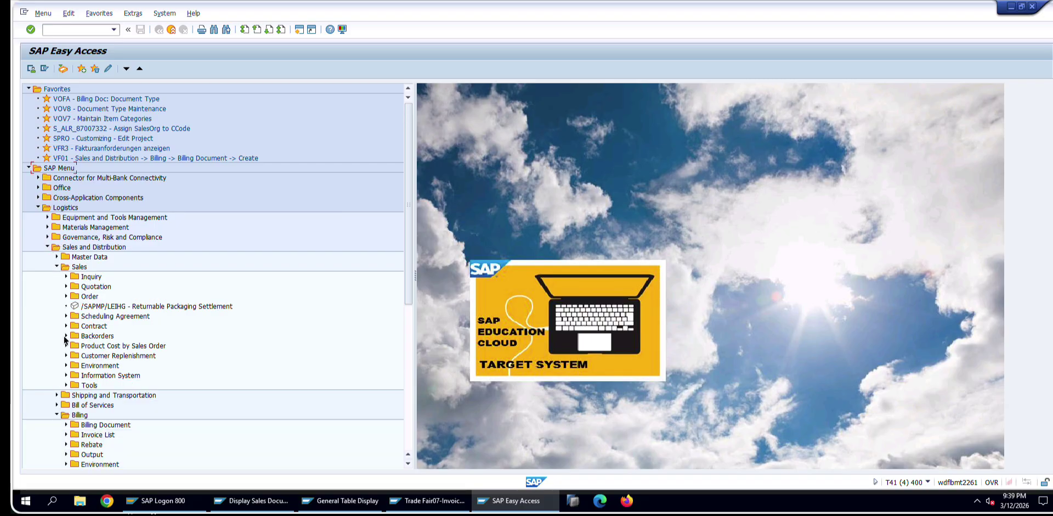
click(65, 296)
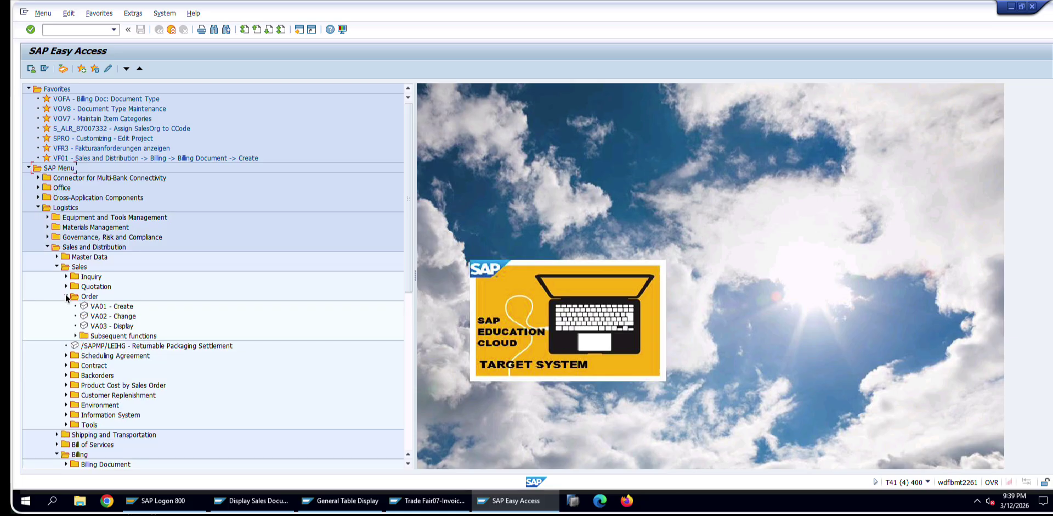
double_click(109, 306)
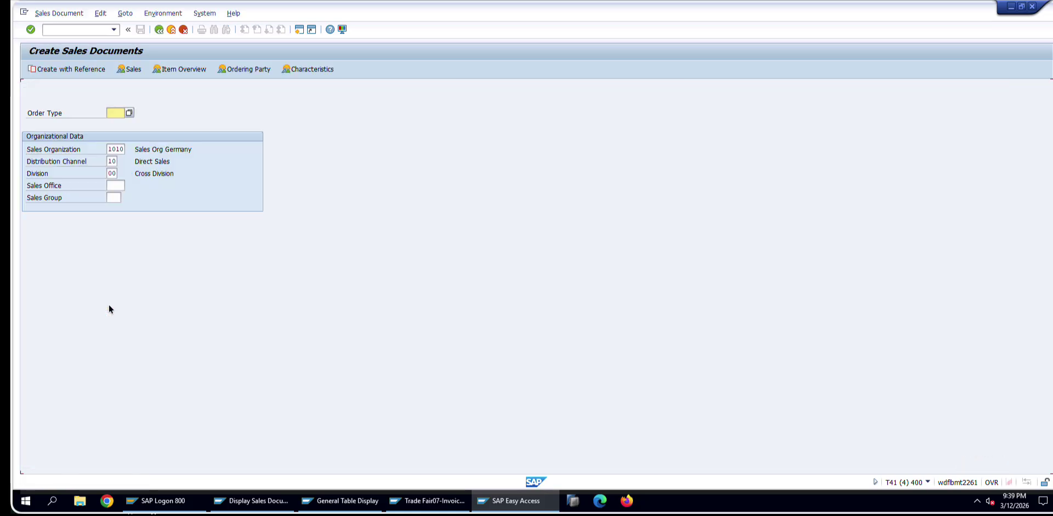
- Search the sales document types for RK and choose the invoice correction request as order type
click(129, 113)
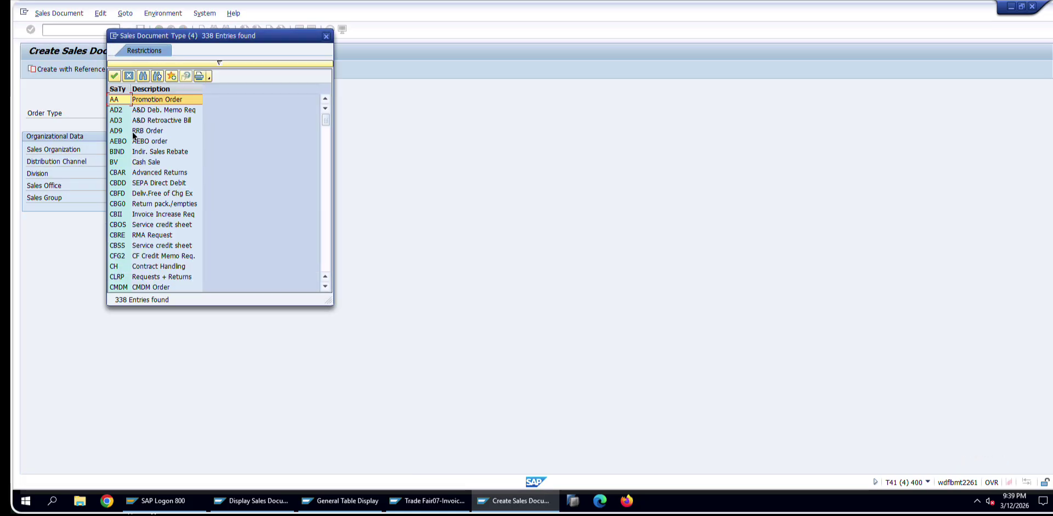
scroll(153, 140, down, 13)
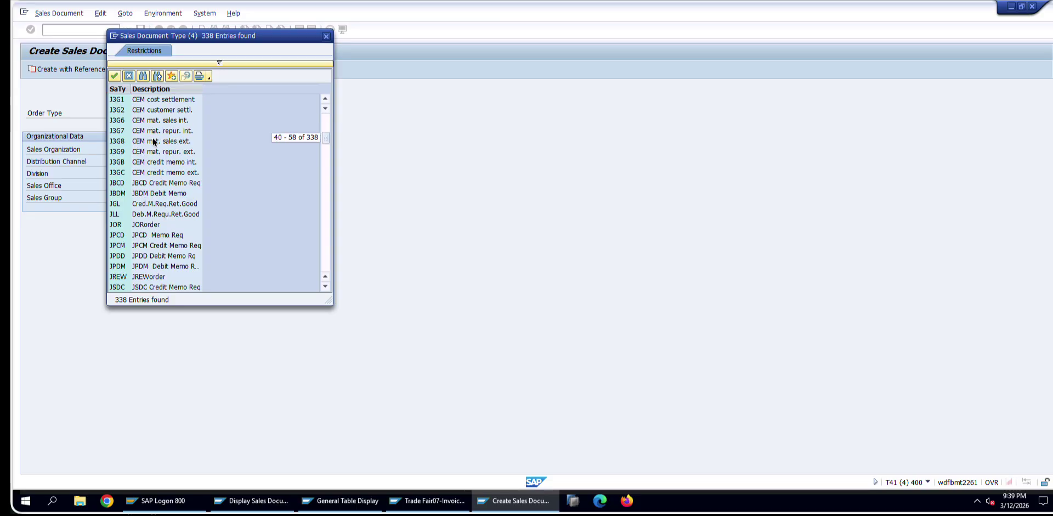
scroll(152, 141, down, 6)
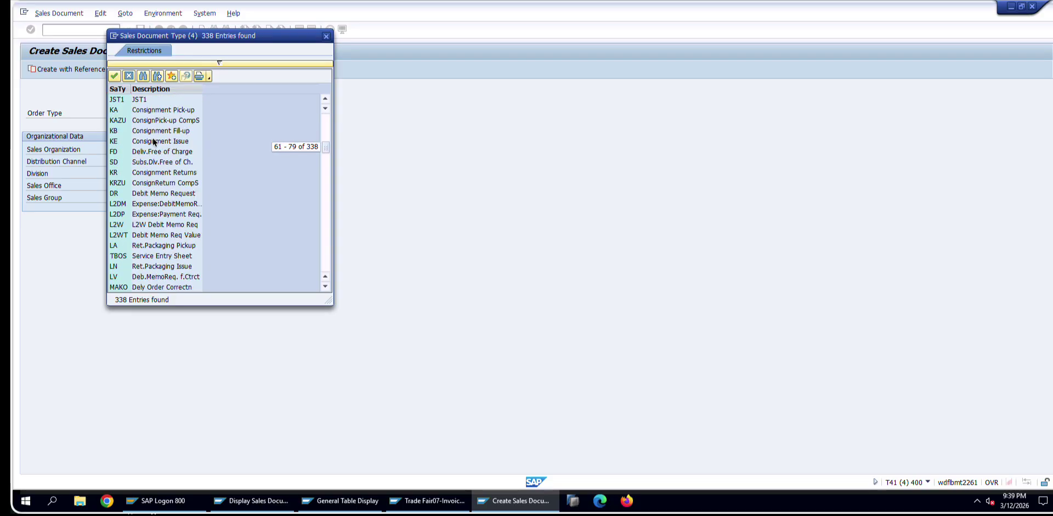
click(141, 77)
text(RK)
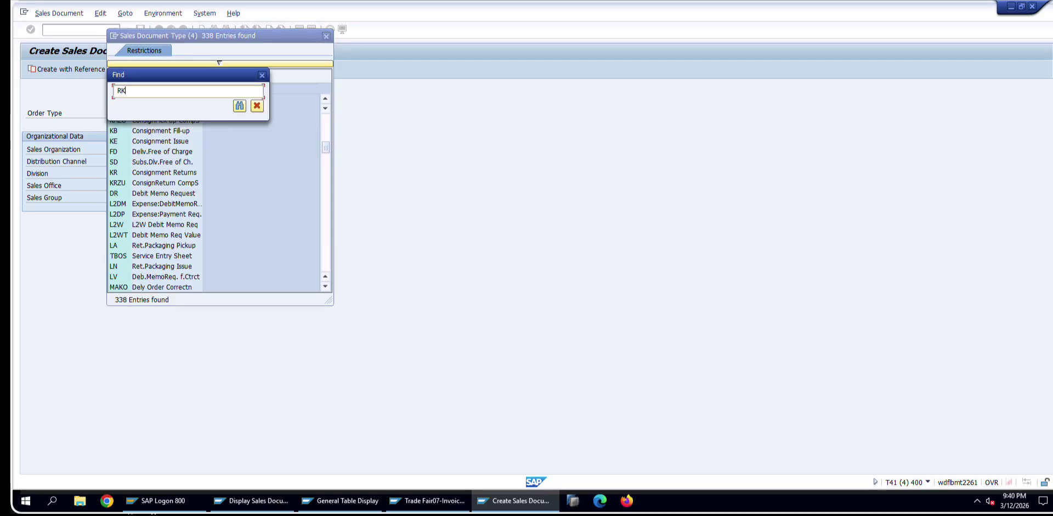
key(Return)
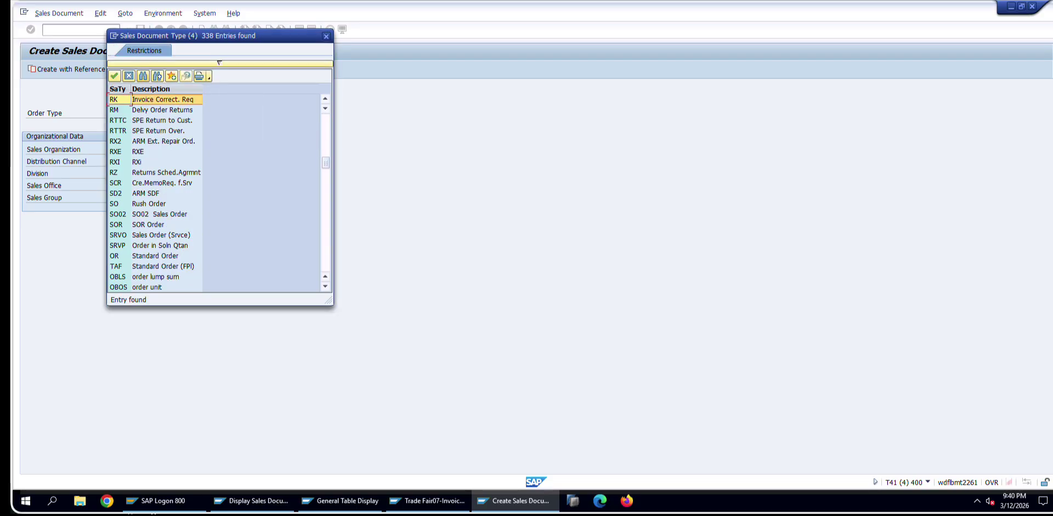
double_click(177, 100)
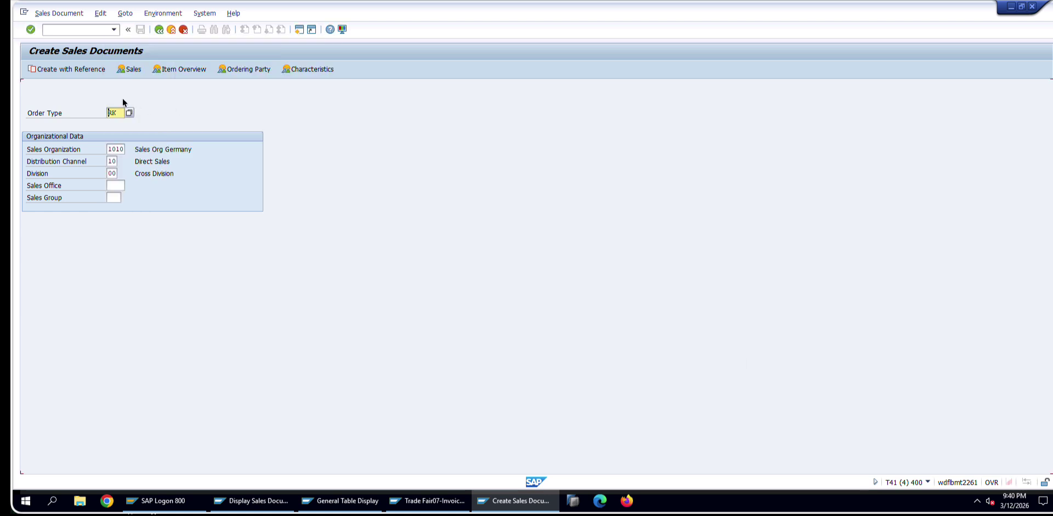
- Try to create the invoice correction request with item selection from the noted trade fair invoice, and close the reference dialog
click(74, 69)
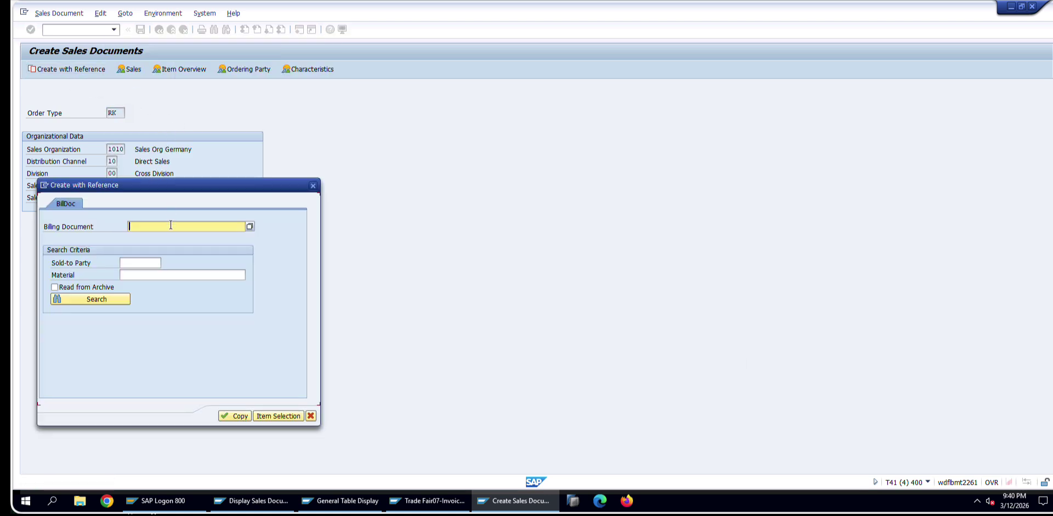
text(70000015)
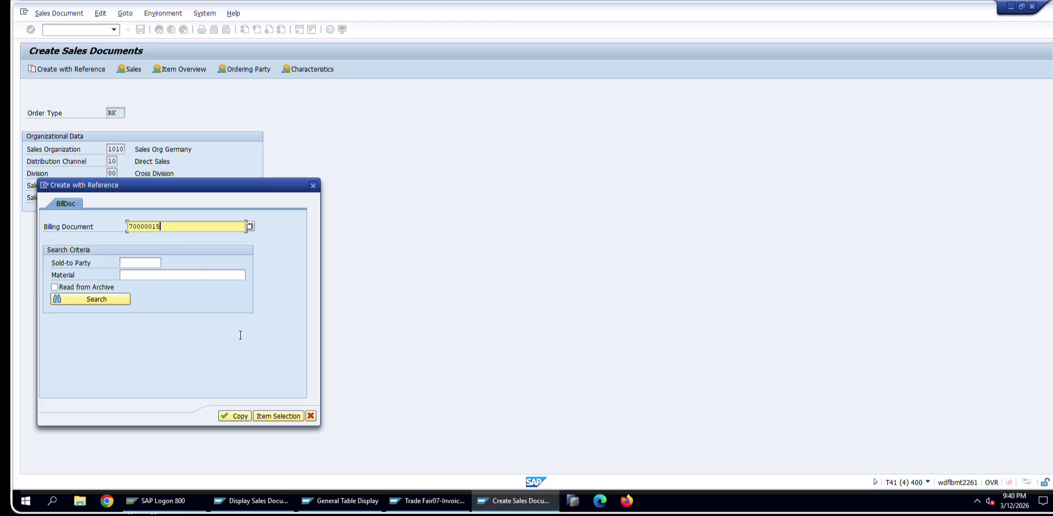
click(272, 416)
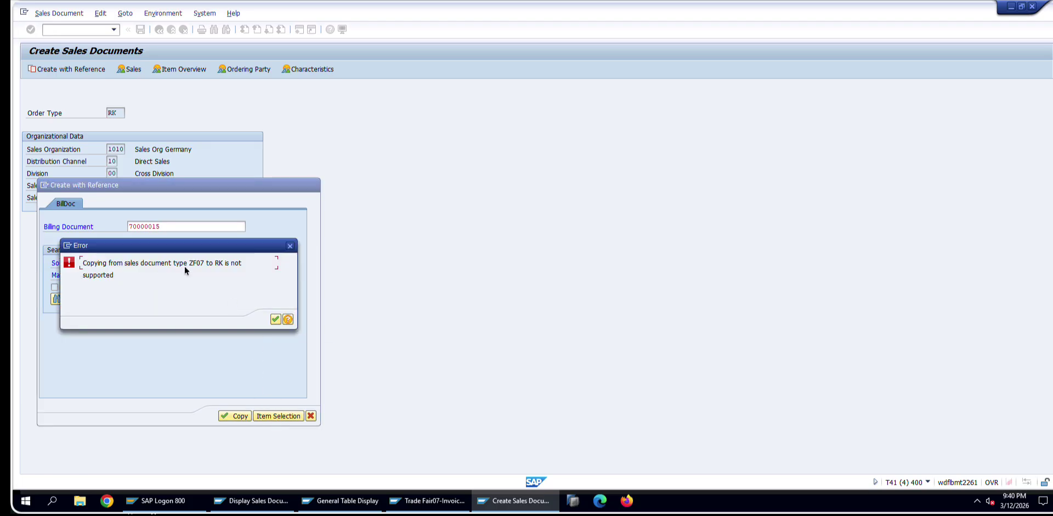
double_click(96, 263)
click(119, 273)
click(291, 248)
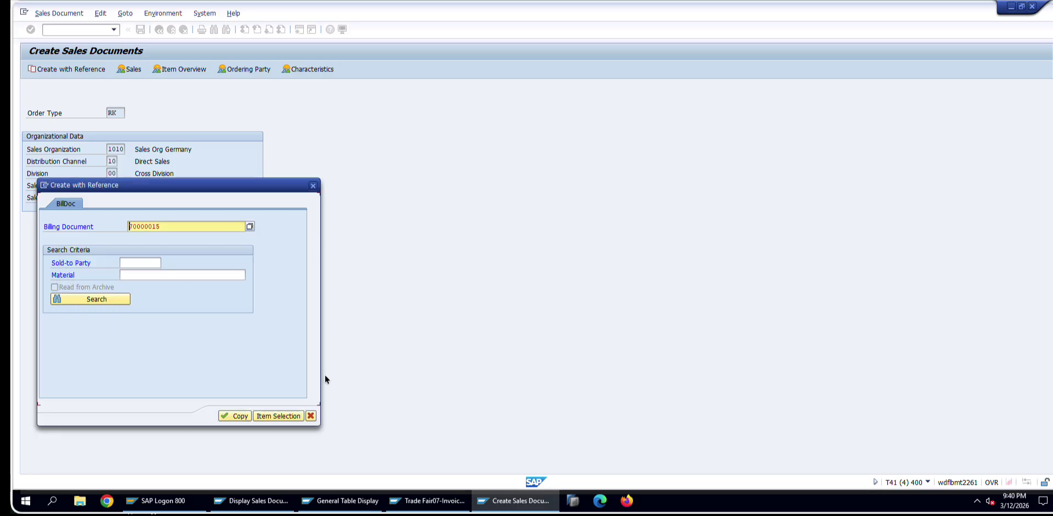
click(310, 416)
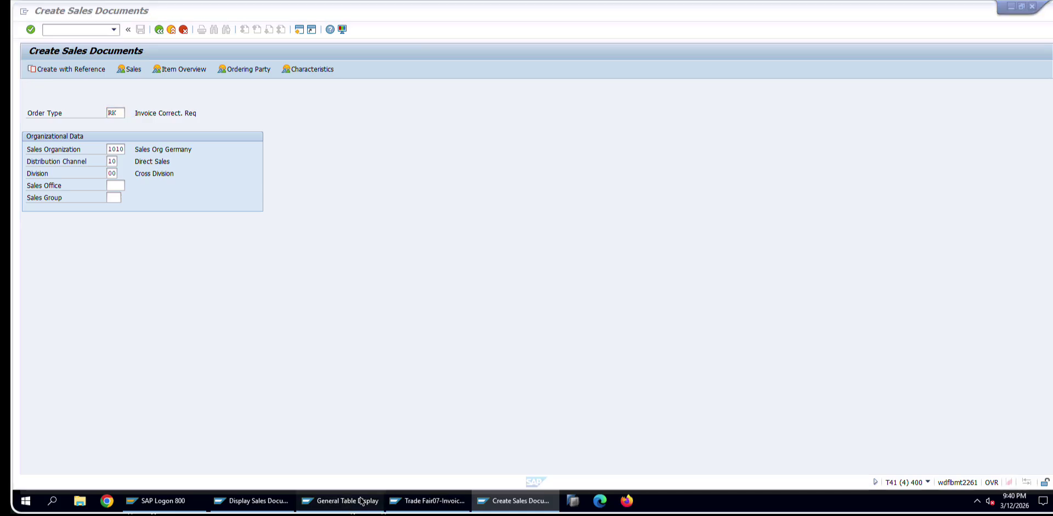
- In the General Table Display session, list the VBRK entries with billing type F2
click(340, 501)
click(105, 89)
text(VBRK)
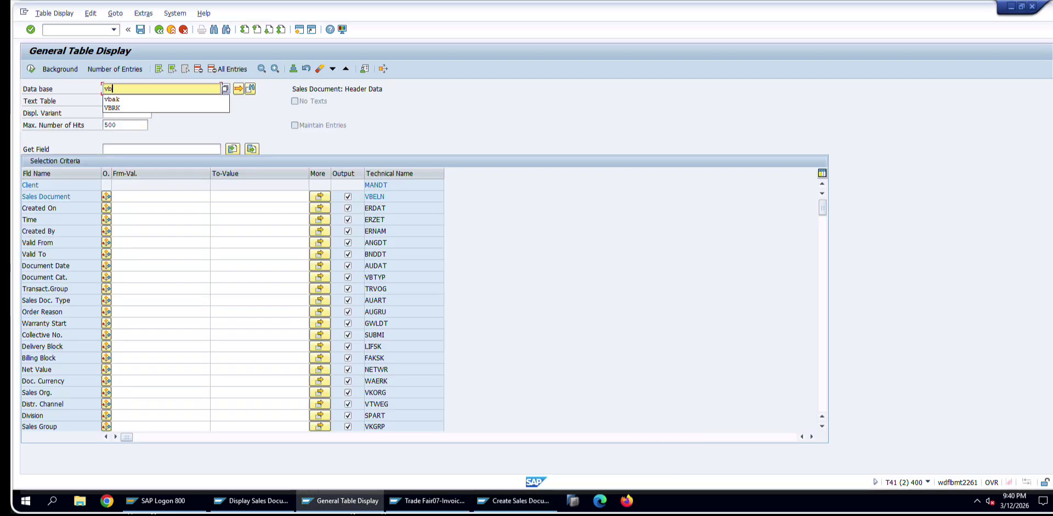
key(Return)
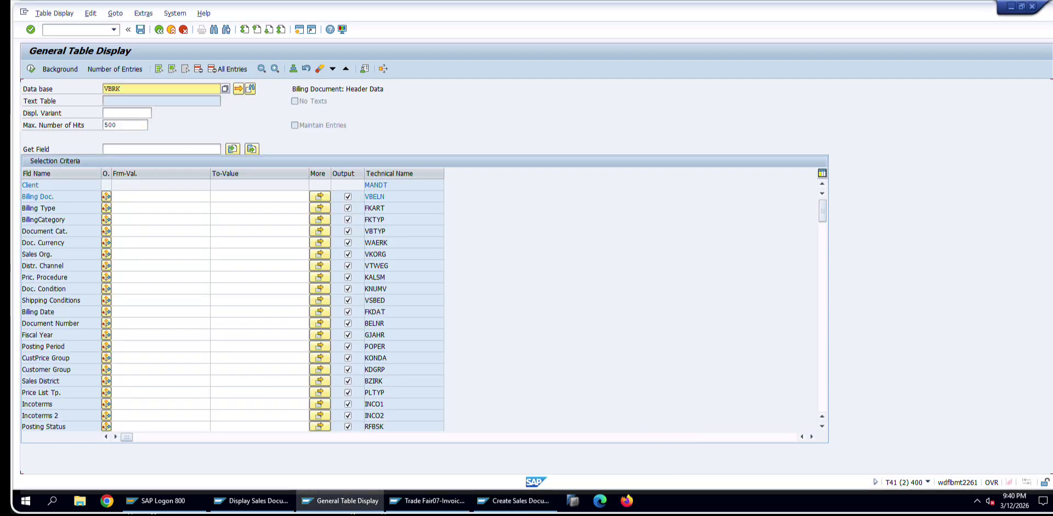
click(143, 205)
text(F2)
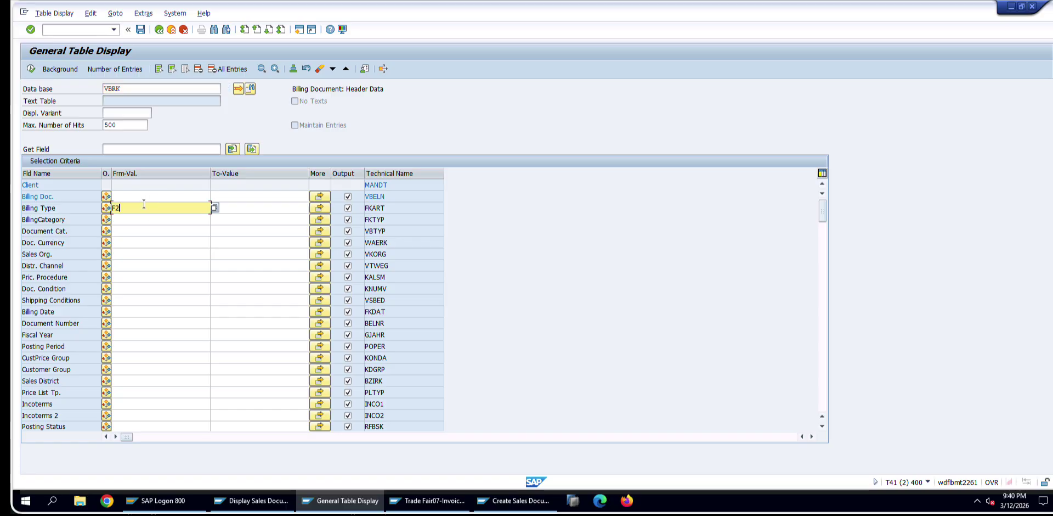
key(F8)
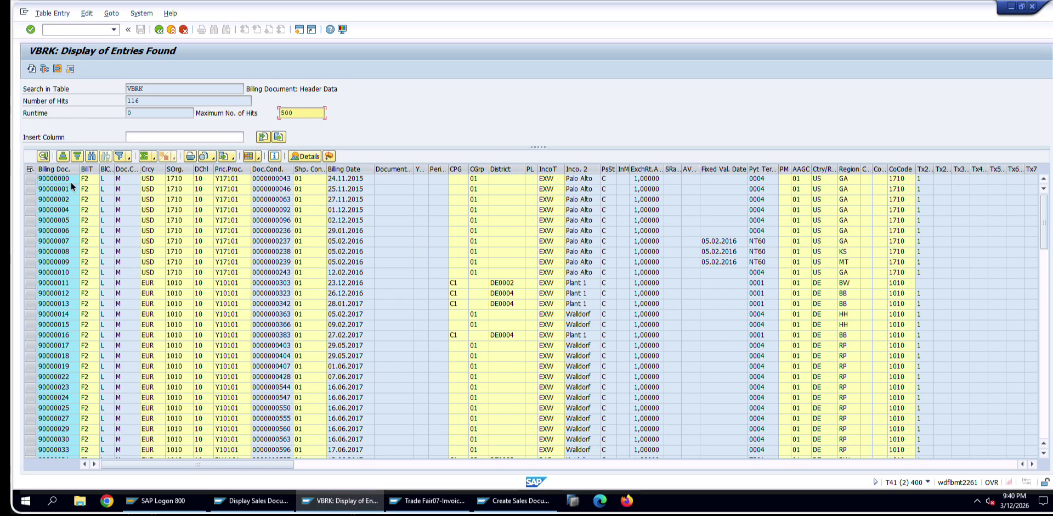
- Take the first F2 invoice from the VBRK results and display it with VF03 in the trade fair invoice session
click(71, 181)
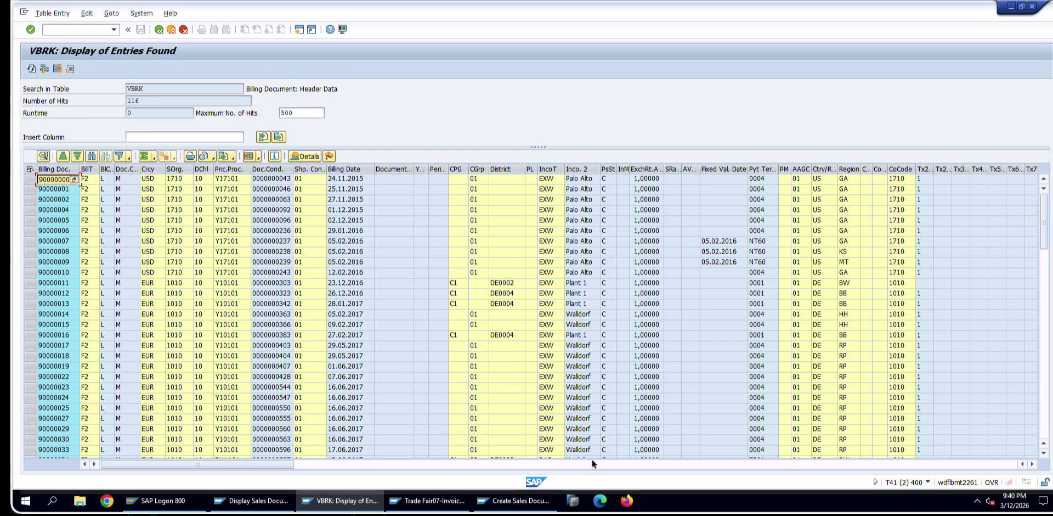
click(417, 500)
click(183, 29)
text(v)
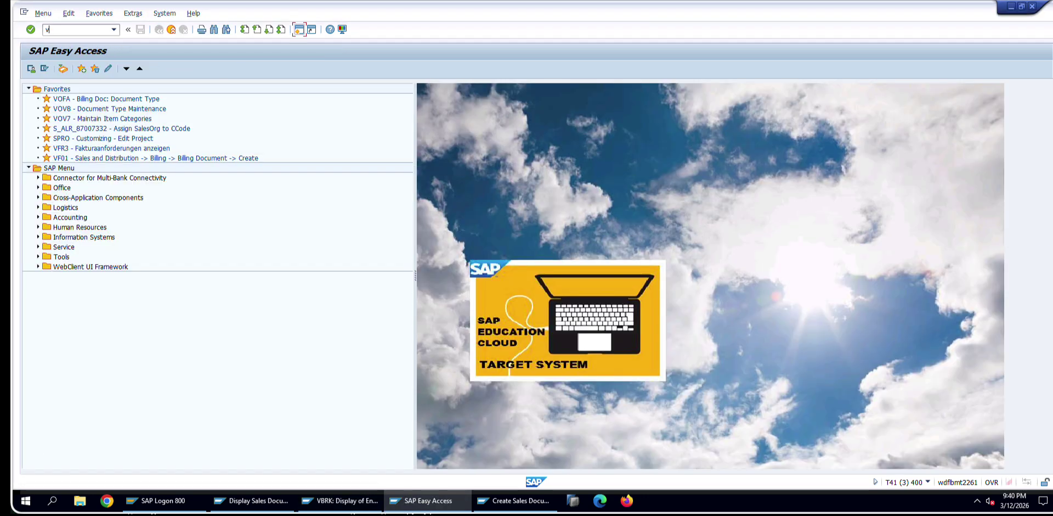
text(f03)
key(Return)
key(Return)
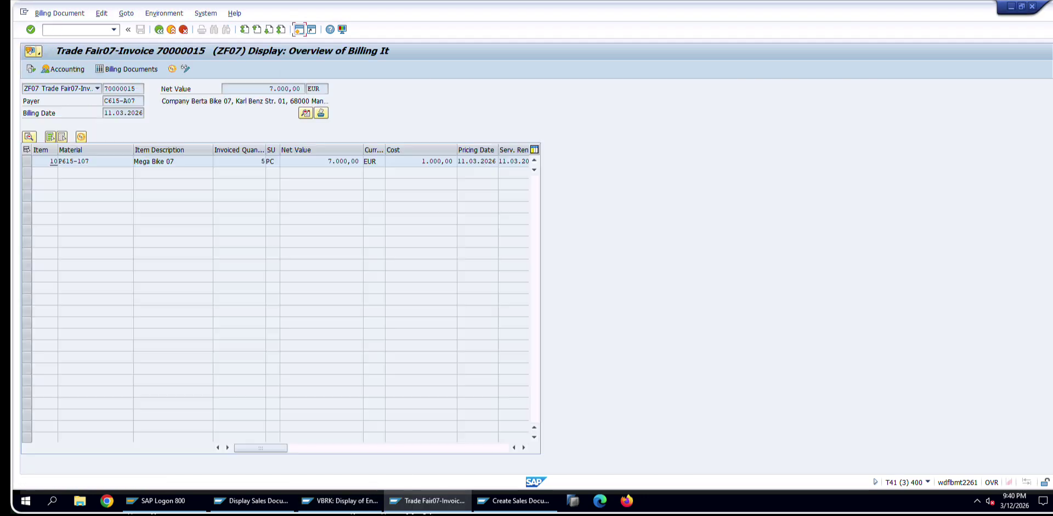
click(161, 29)
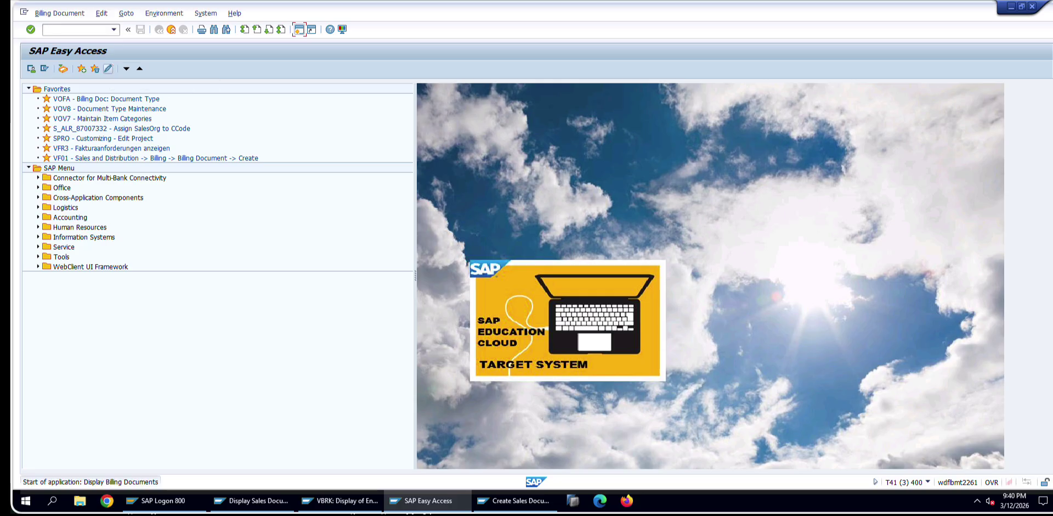
text(90000000)
key(Return)
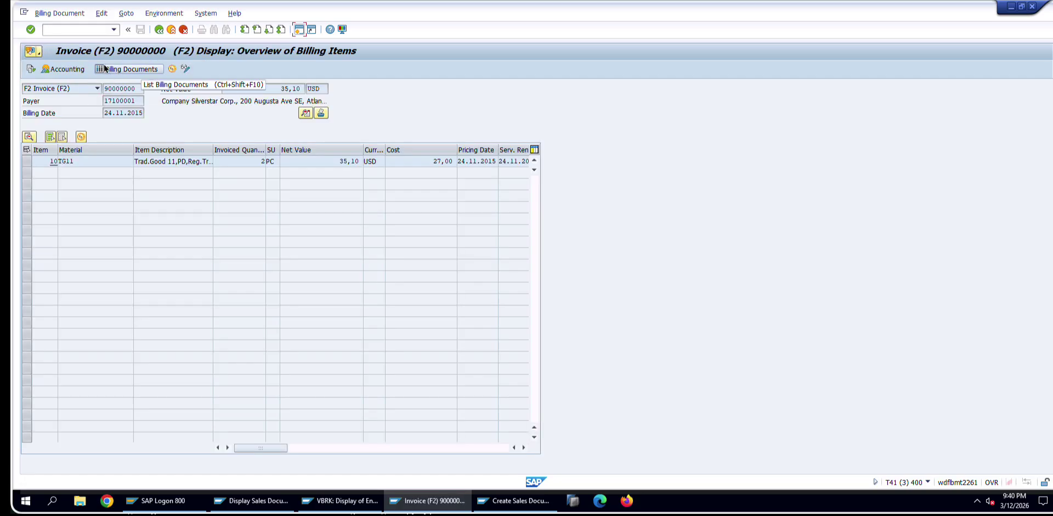
- Open the document flow of this F2 invoice and examine the follow-on documents, including the RMA request and the returns credit
click(30, 70)
click(107, 175)
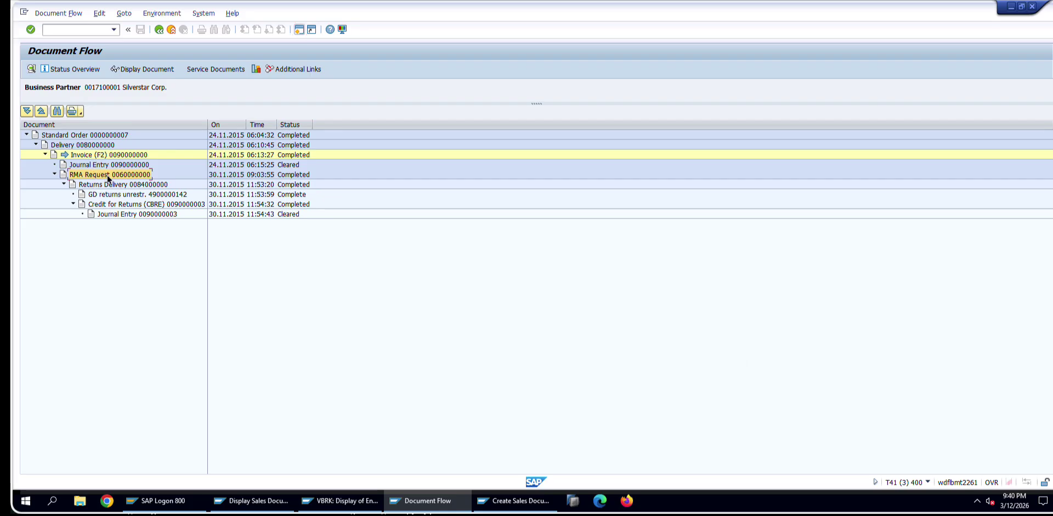
click(112, 184)
click(144, 214)
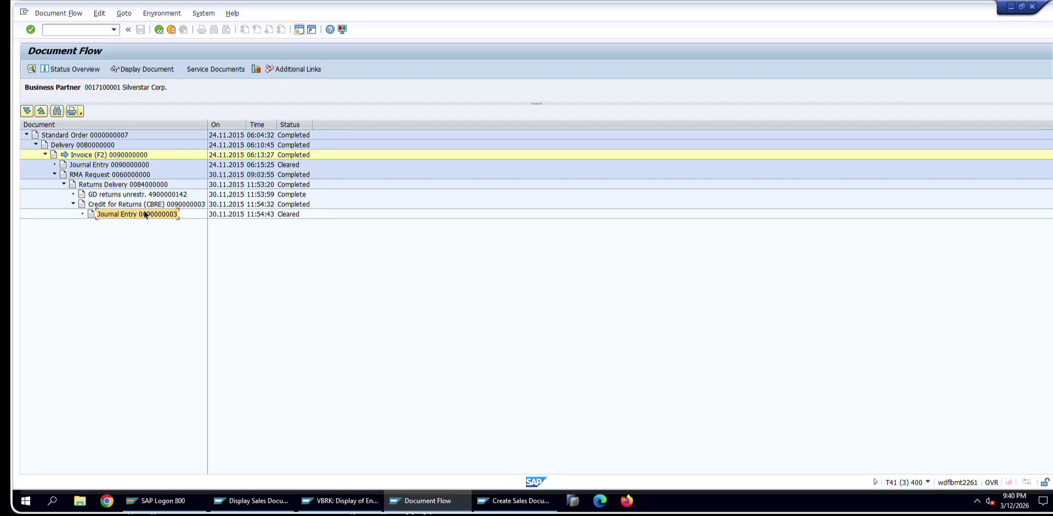
click(146, 205)
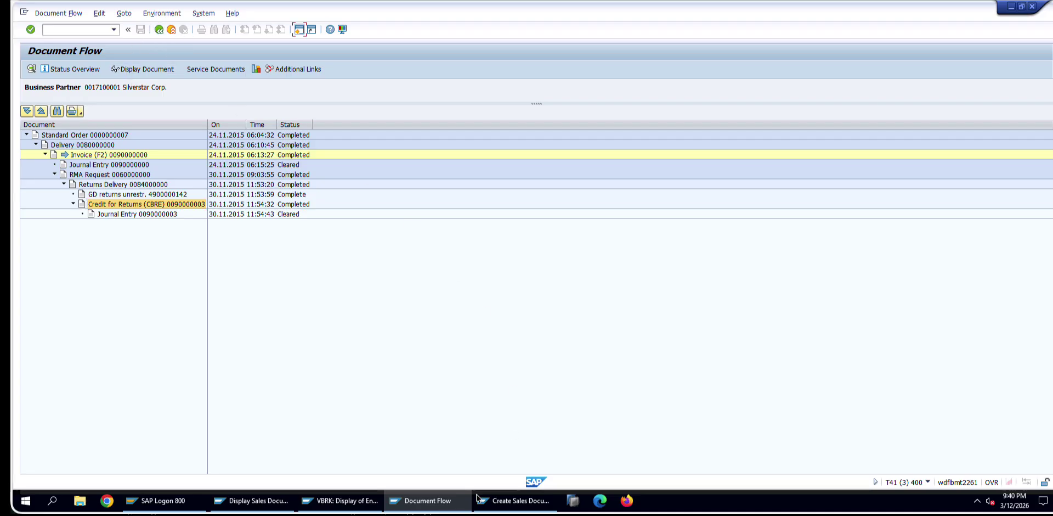
- Return to the VBRK results and pick another F2 invoice dated 12.06.2017 further down the list
click(340, 500)
click(55, 337)
scroll(55, 337, down, 5)
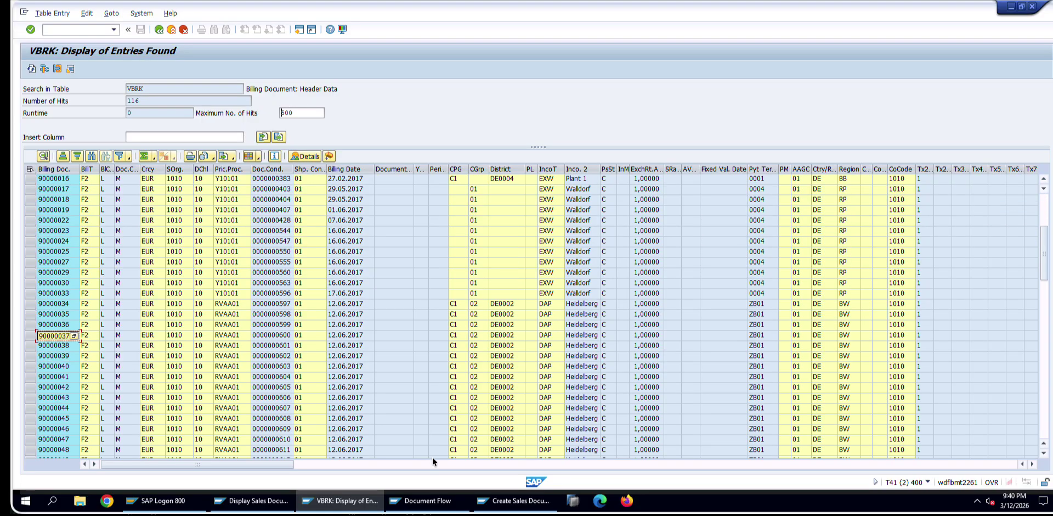
- Display the newly picked F2 invoice in the VF03 session and check its document flow for follow-on documents
click(426, 499)
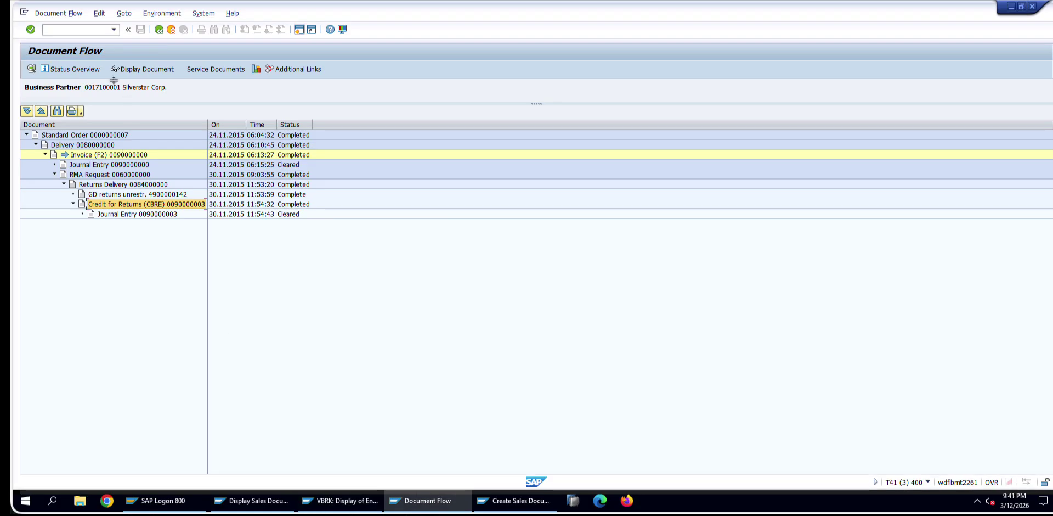
click(157, 31)
click(156, 31)
double_click(162, 104)
text(90000037)
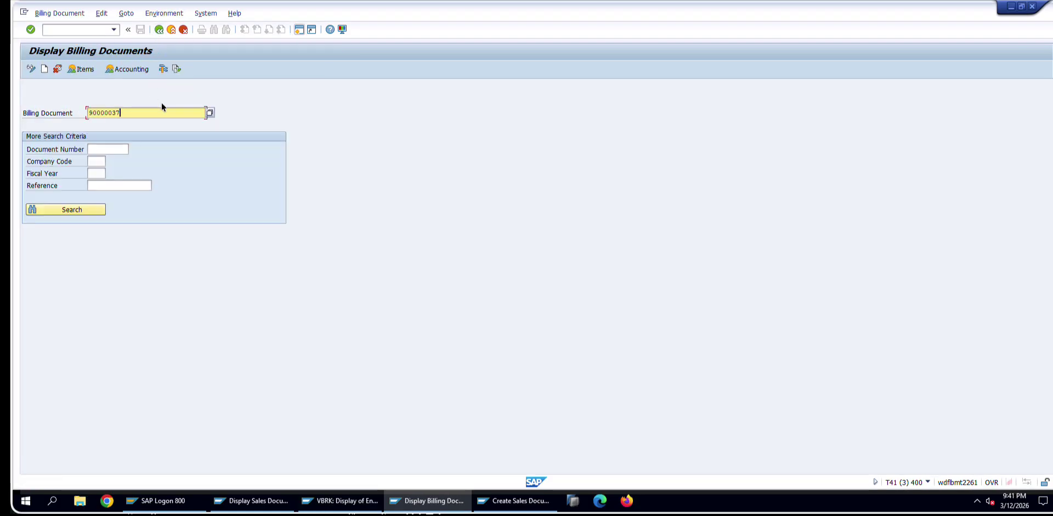
key(Return)
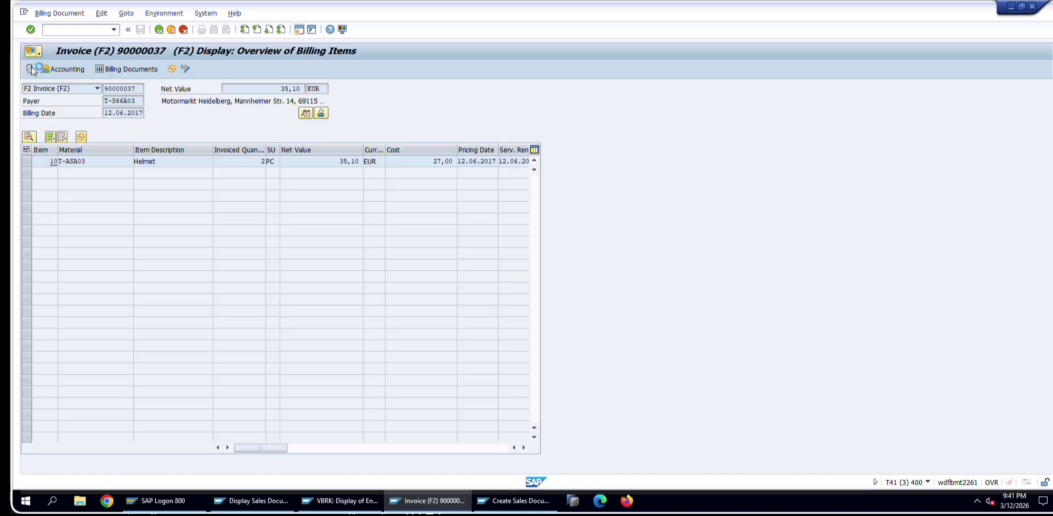
click(31, 69)
click(109, 155)
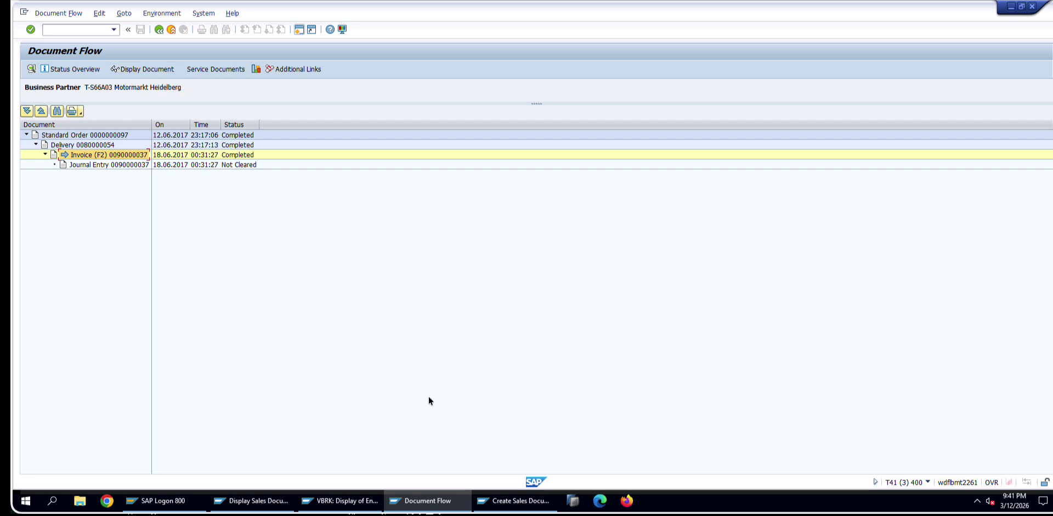
- In the VA01 session, reference the checked F2 invoice for the RK document and open its item selection
click(513, 500)
key(F5)
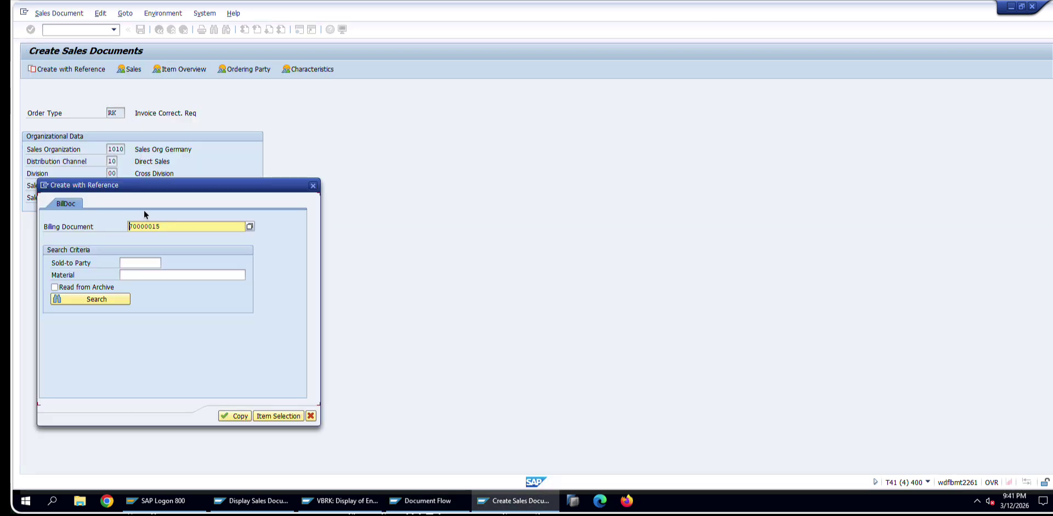
text(90000037)
click(278, 415)
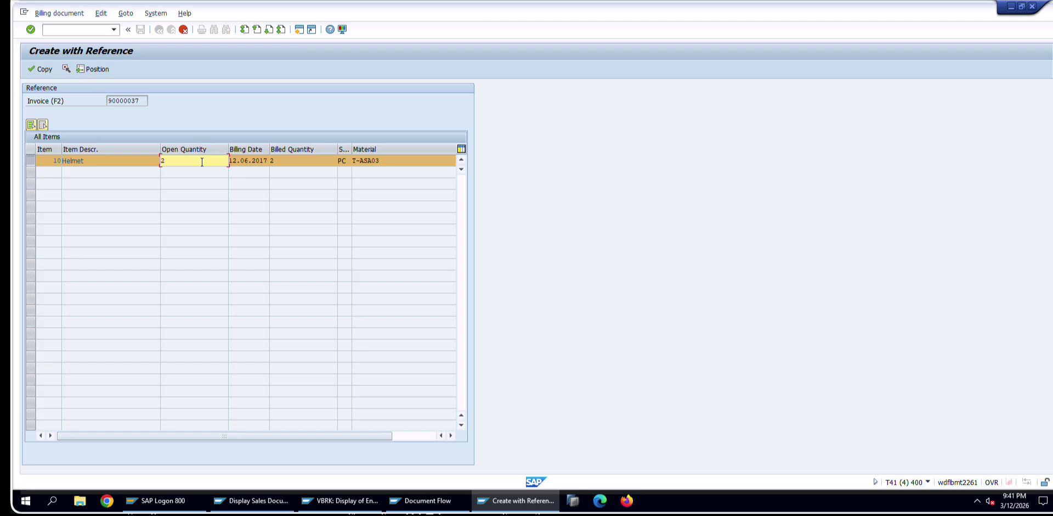
- Set the open quantity of the Helmet item to 1 and copy it into the invoice correction request
click(202, 162)
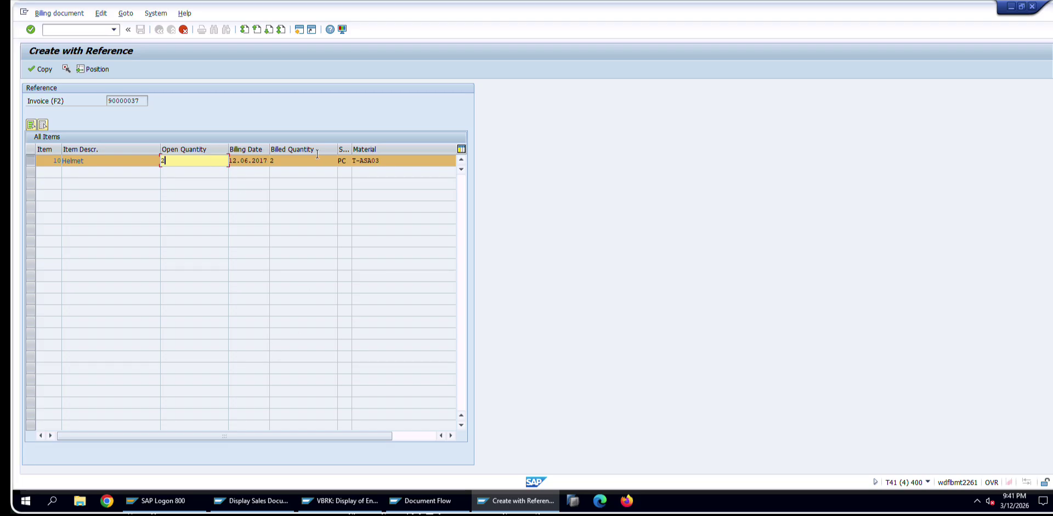
key(BackSpace)
text(1)
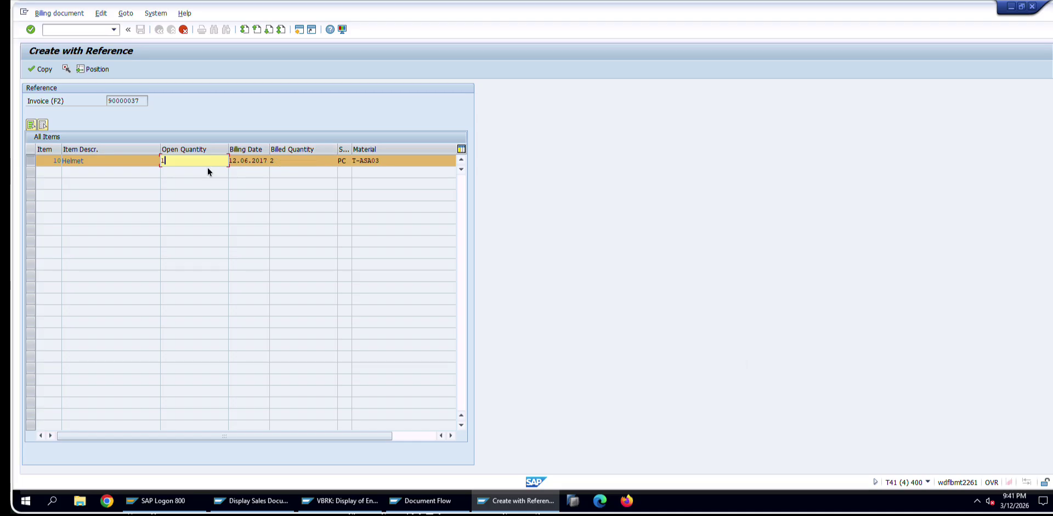
click(41, 72)
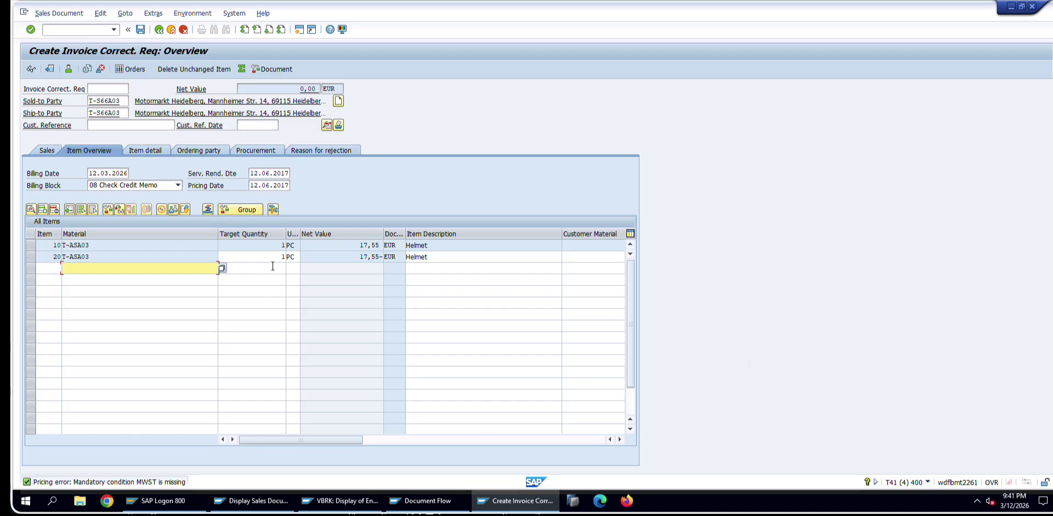
- Compare the target quantities and net values of items 10 and 20 in the invoice correction request
drag(354, 245, 437, 244)
click(264, 256)
click(351, 255)
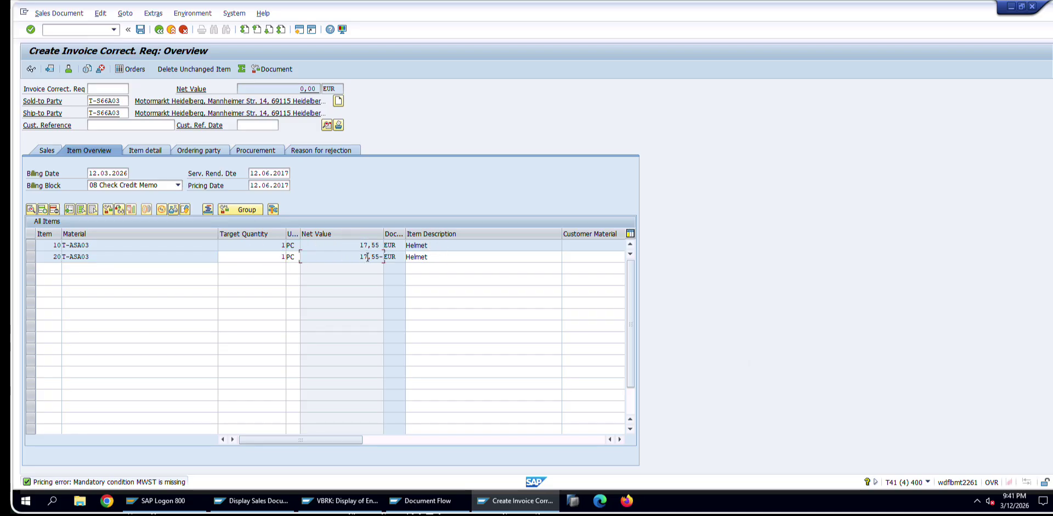
click(261, 255)
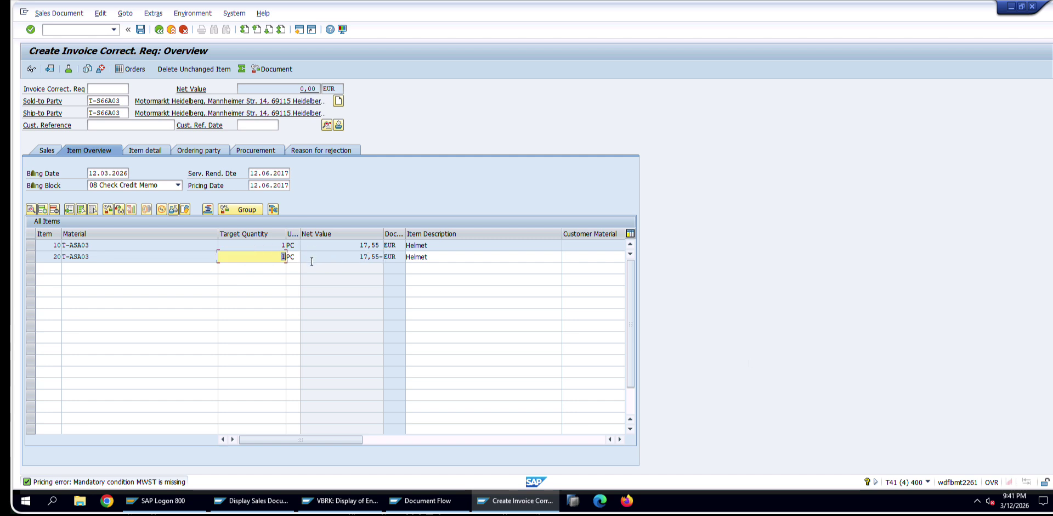
- Try to save the invoice correction request and complete its missing order reason with 100 Price difference: price was too high
mouse_move(322, 438)
mouse_down()
mouse_move(521, 438)
mouse_move(319, 439)
mouse_up()
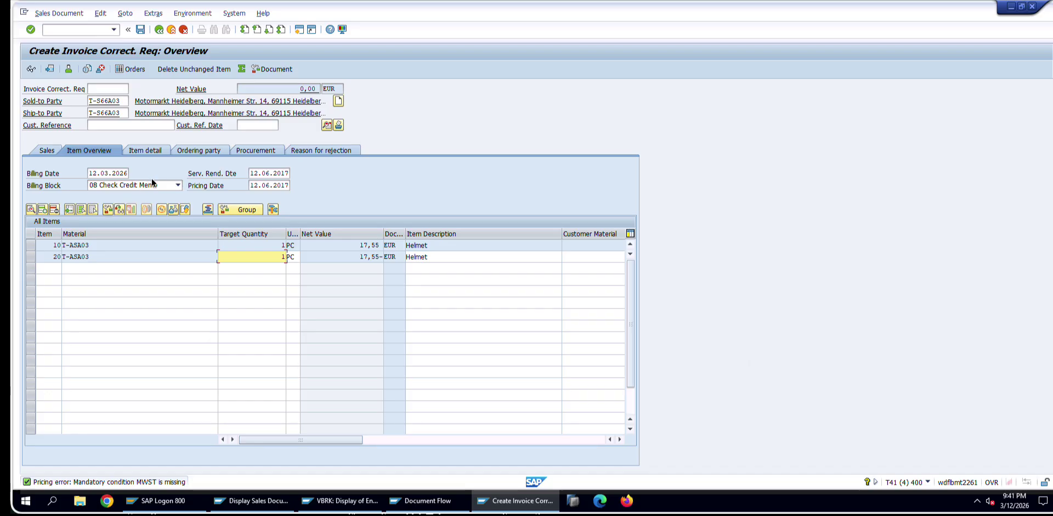
click(140, 30)
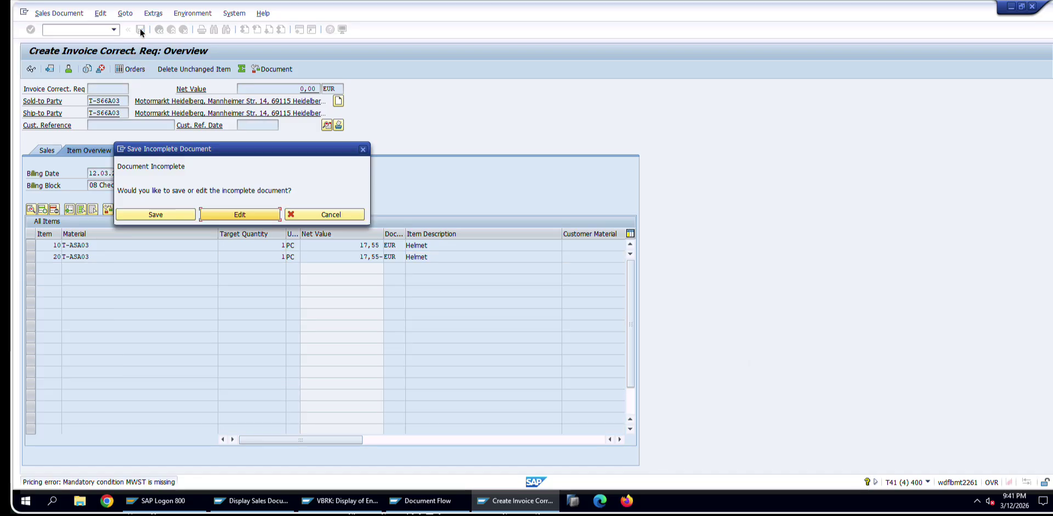
click(242, 216)
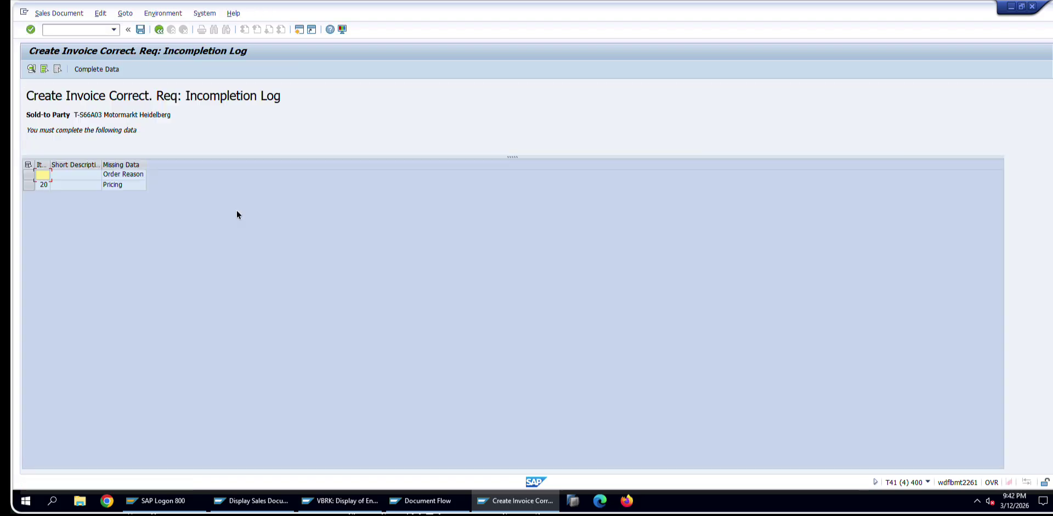
double_click(125, 176)
click(150, 211)
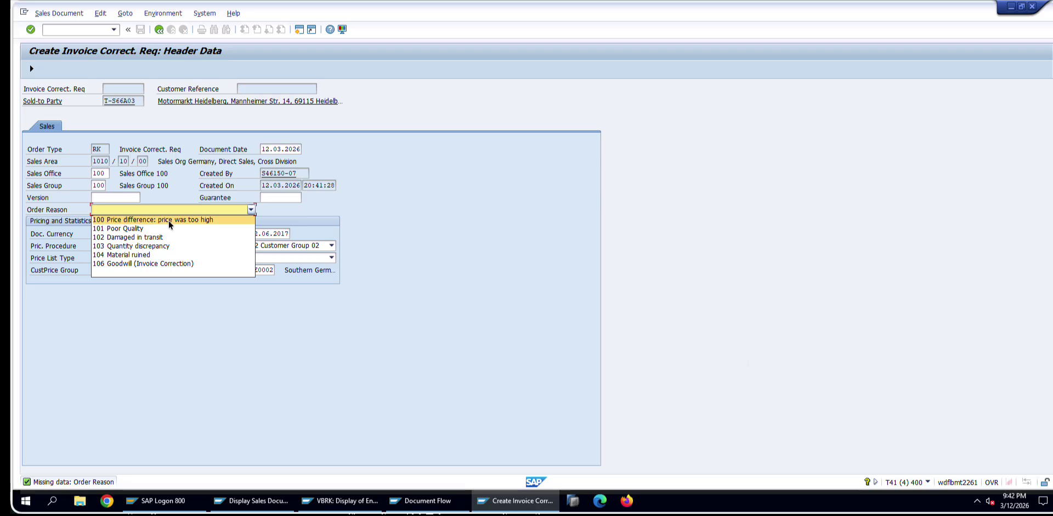
click(170, 220)
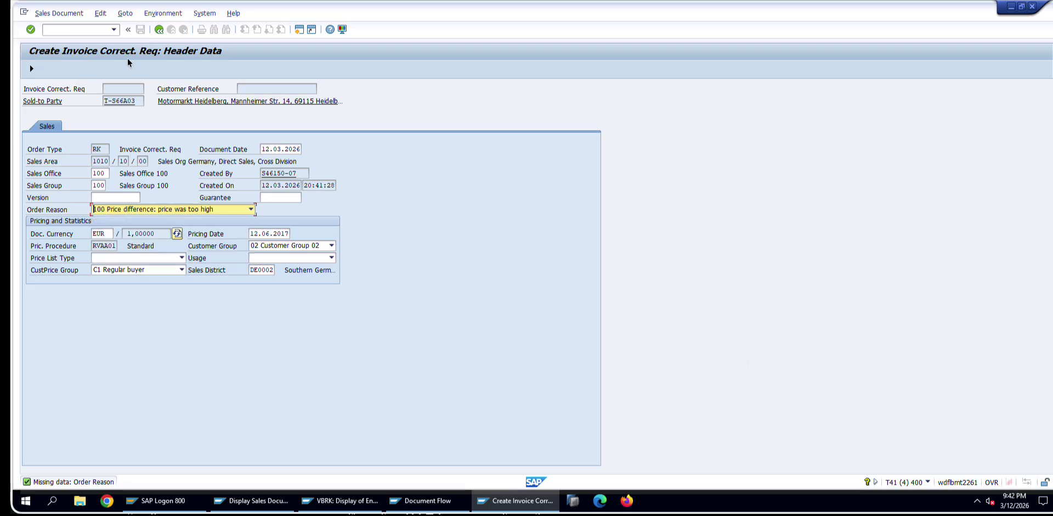
click(158, 30)
- Try to add the missing MWST condition to the pricing elements of item 20
double_click(113, 174)
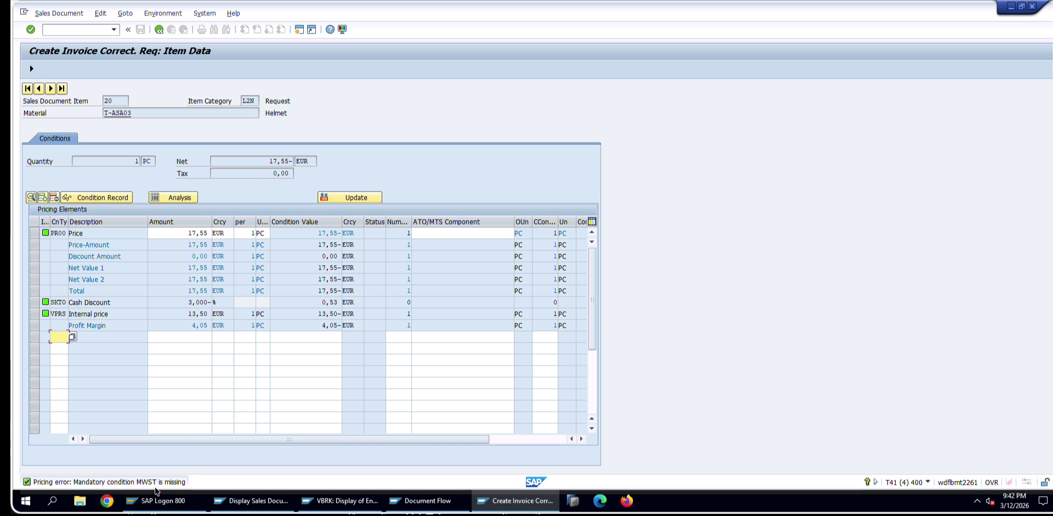
text(mwst)
key(Tab)
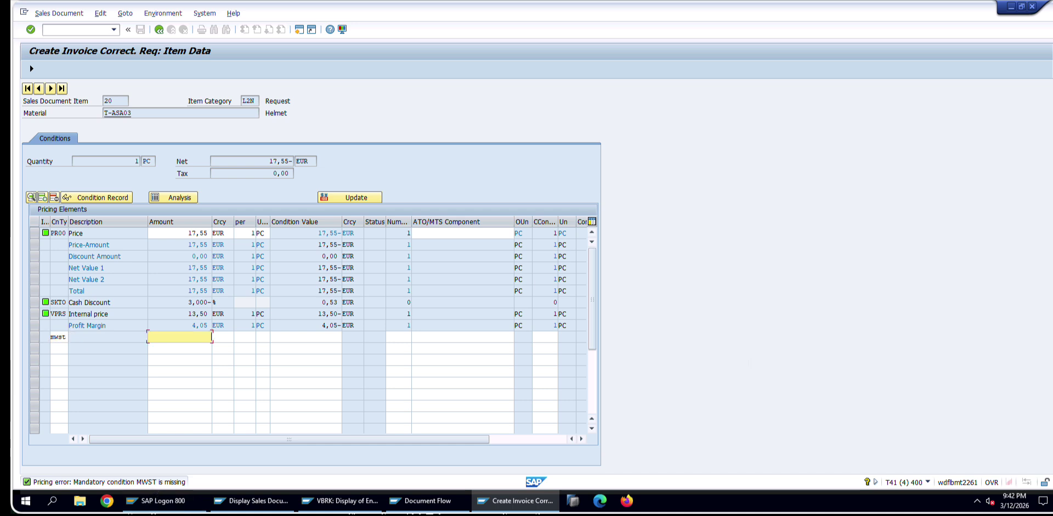
key(Return)
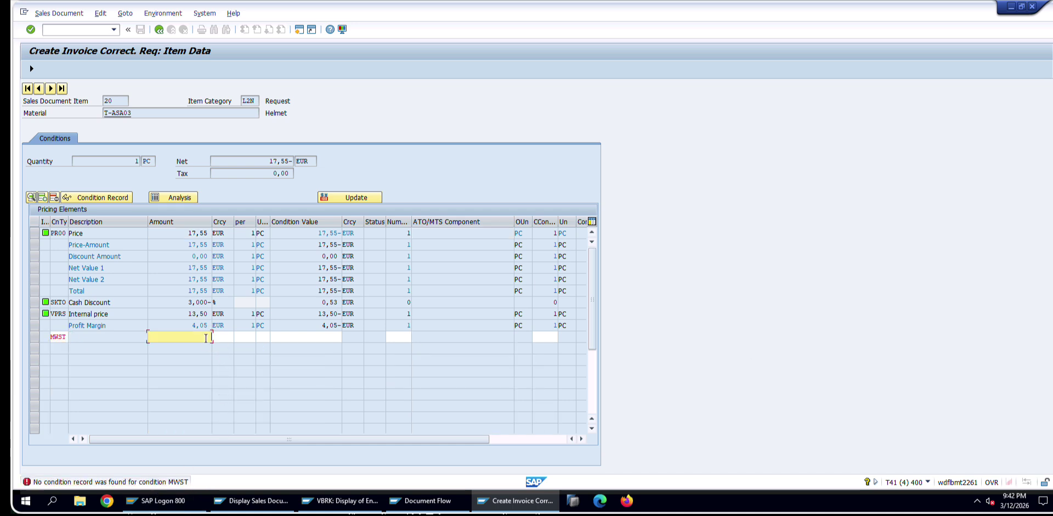
key(Return)
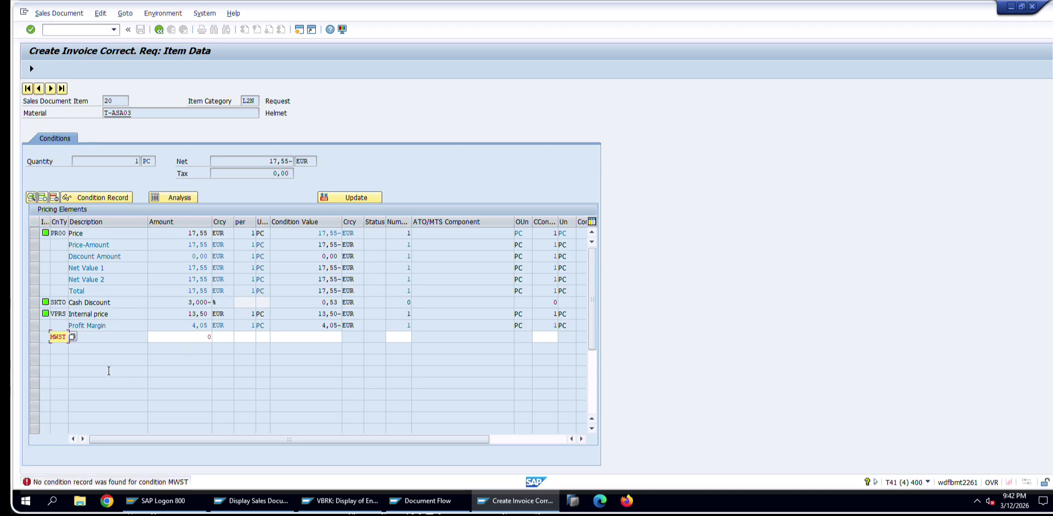
- Remove the MWST entry from item 20's pricing elements and display the conditions of item 10
drag(69, 347, 41, 336)
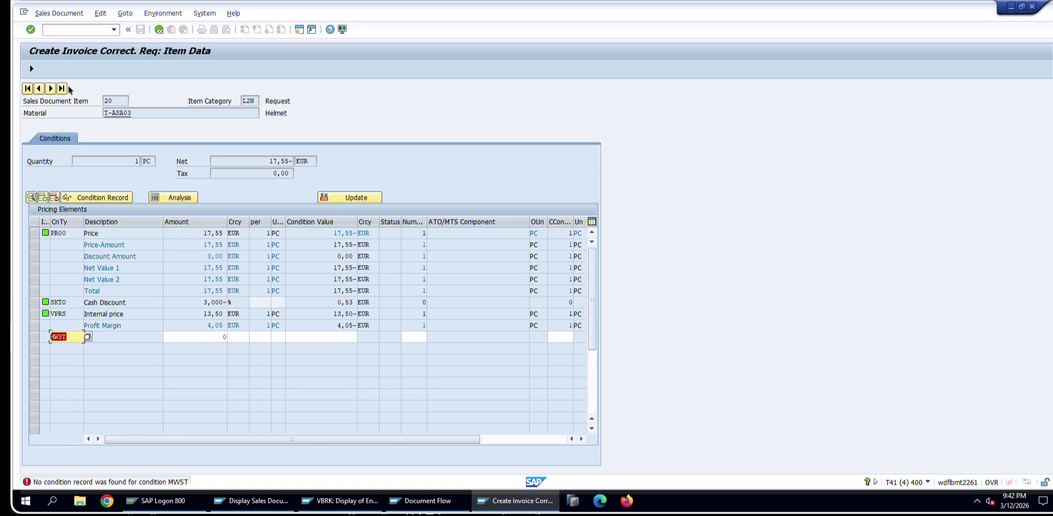
click(49, 90)
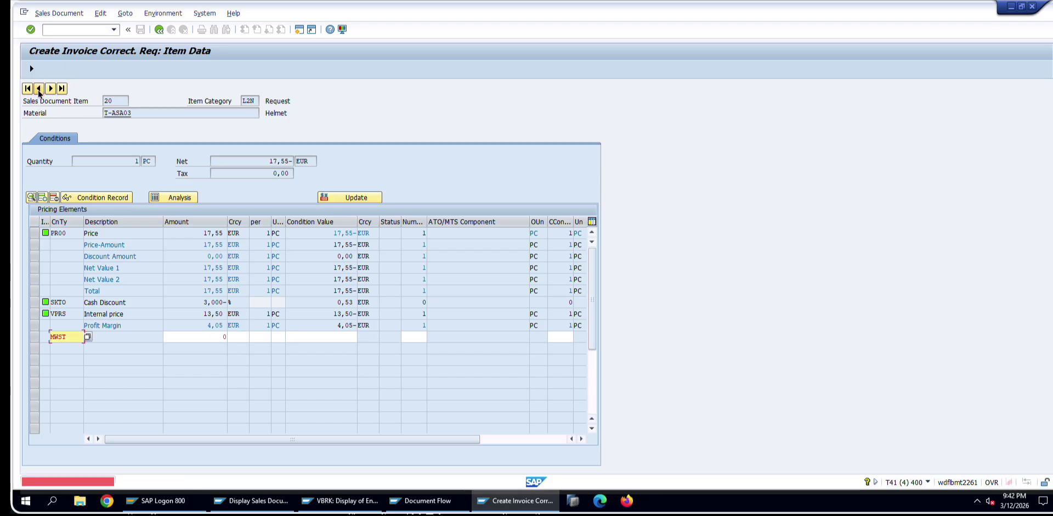
drag(77, 336, 13, 339)
key(Delete)
key(Return)
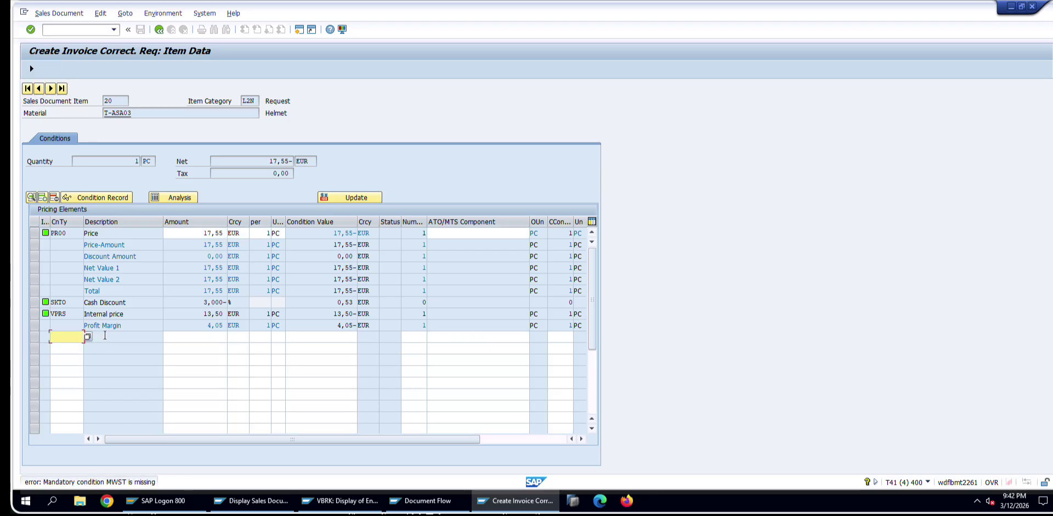
click(50, 89)
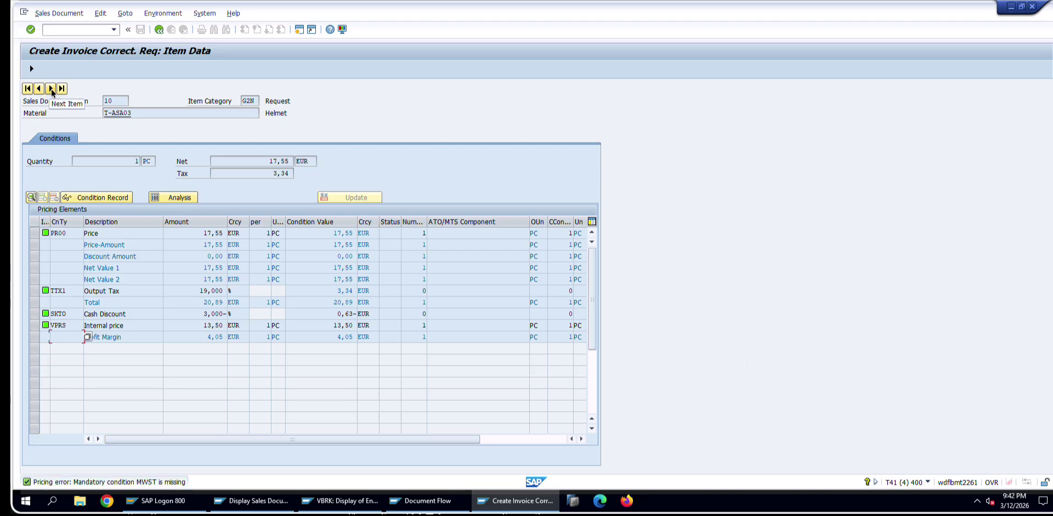
- Switch to the VBRK entries session and sort the F2 invoices by billing date in descending order
mouse_move(368, 503)
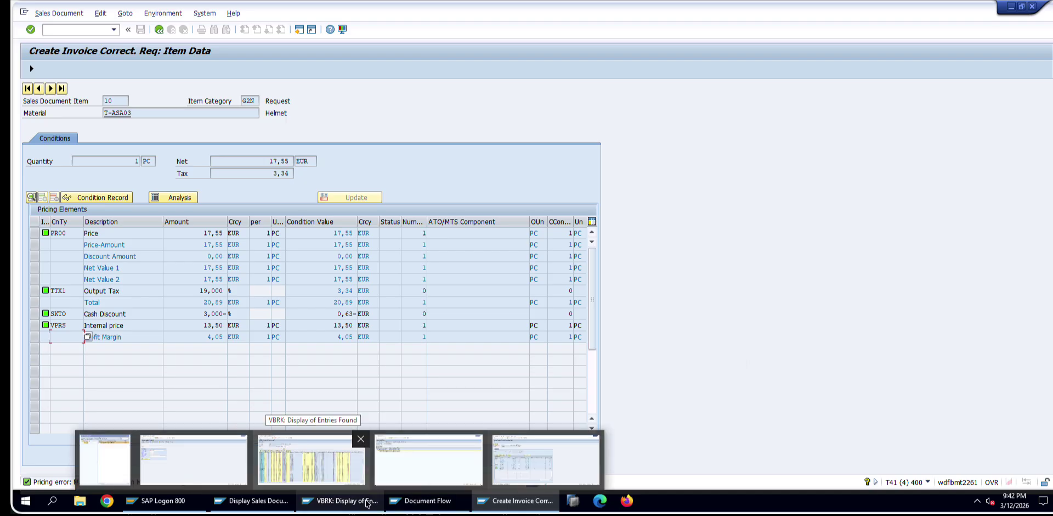
click(368, 503)
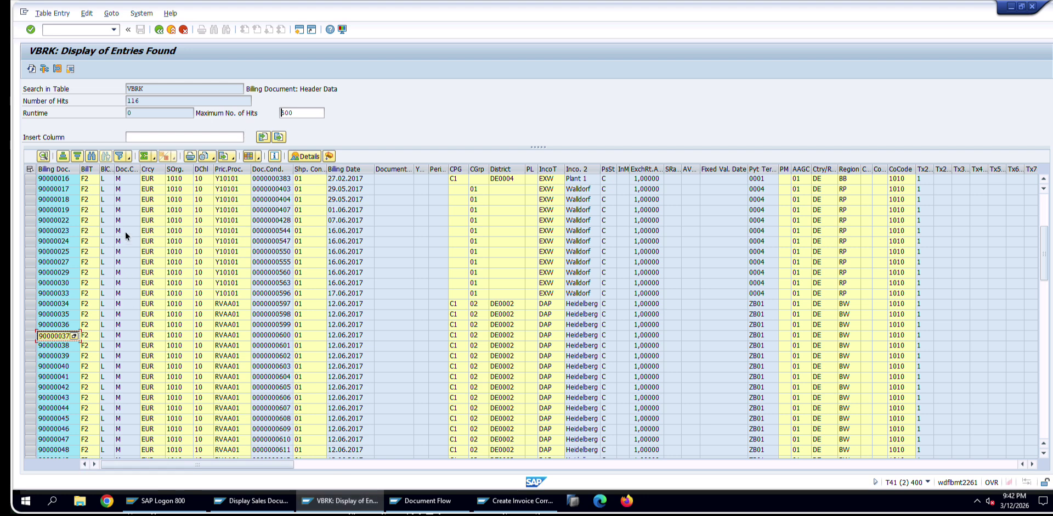
right_click(351, 170)
click(384, 273)
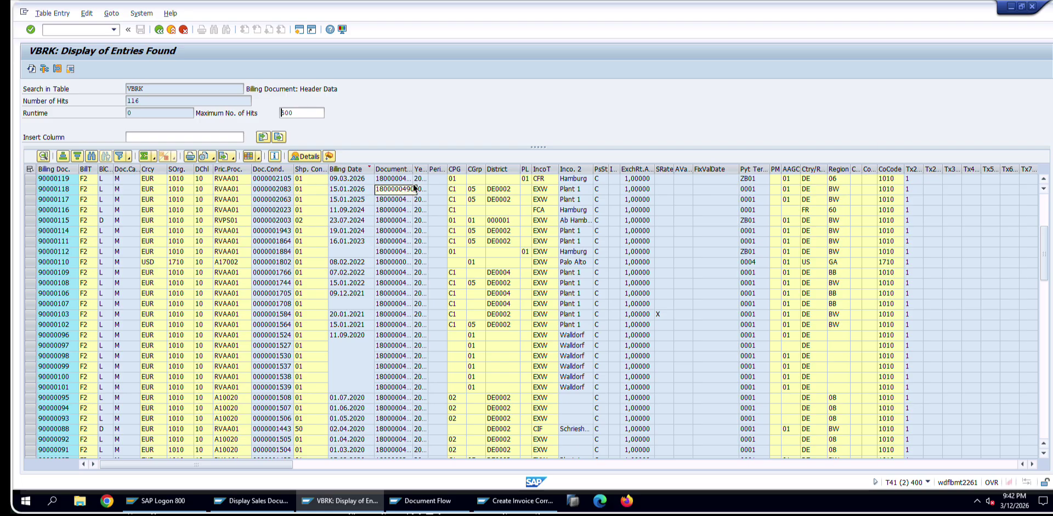
click(318, 464)
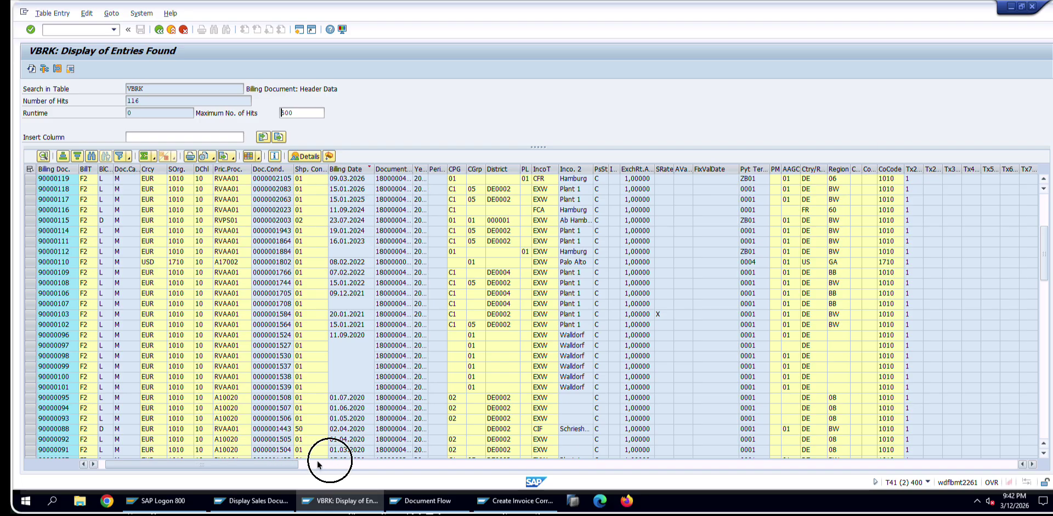
drag(318, 464, 223, 456)
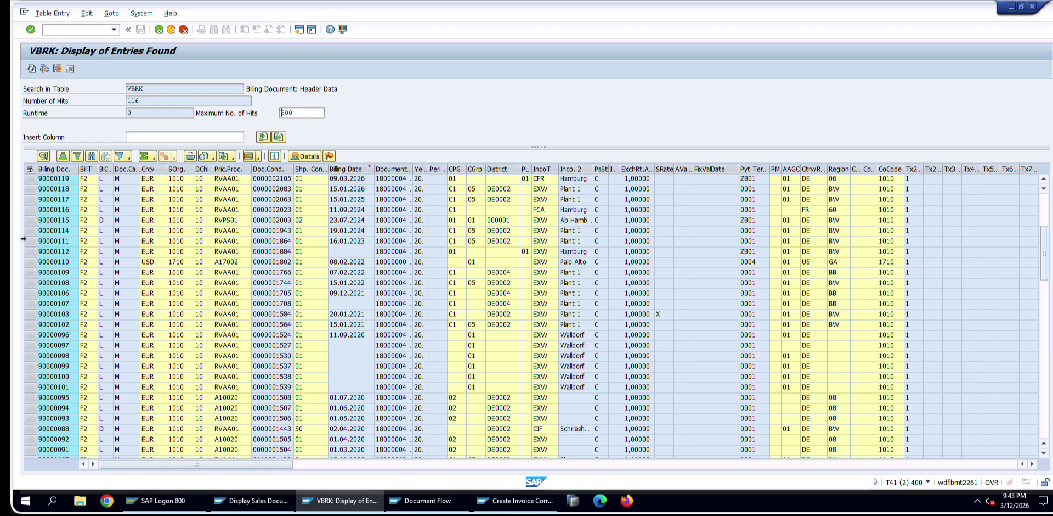
- Display the F2 invoice billed on 15.01.2026 in the VF03 session and check its document flow for follow-on documents
click(58, 189)
click(440, 504)
click(162, 29)
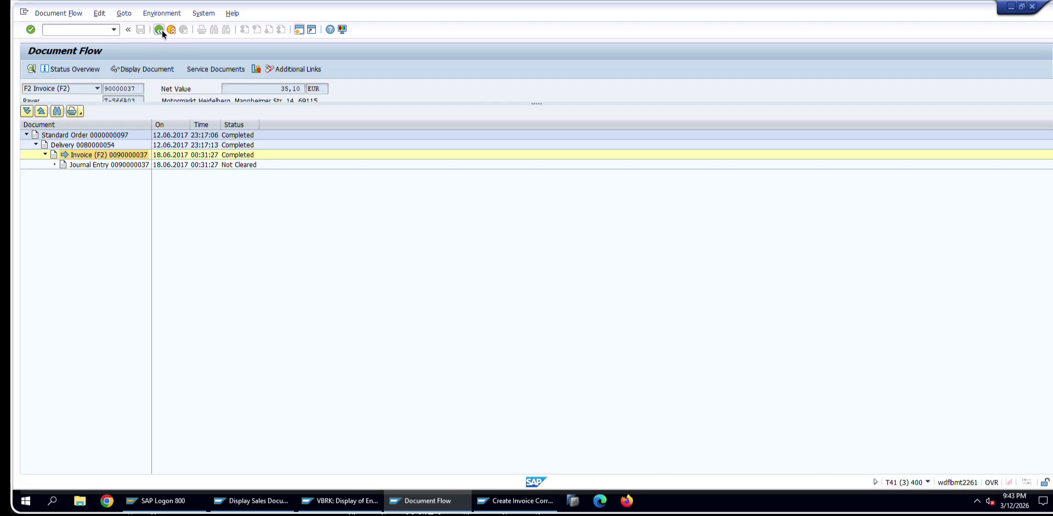
click(163, 29)
text(90000118)
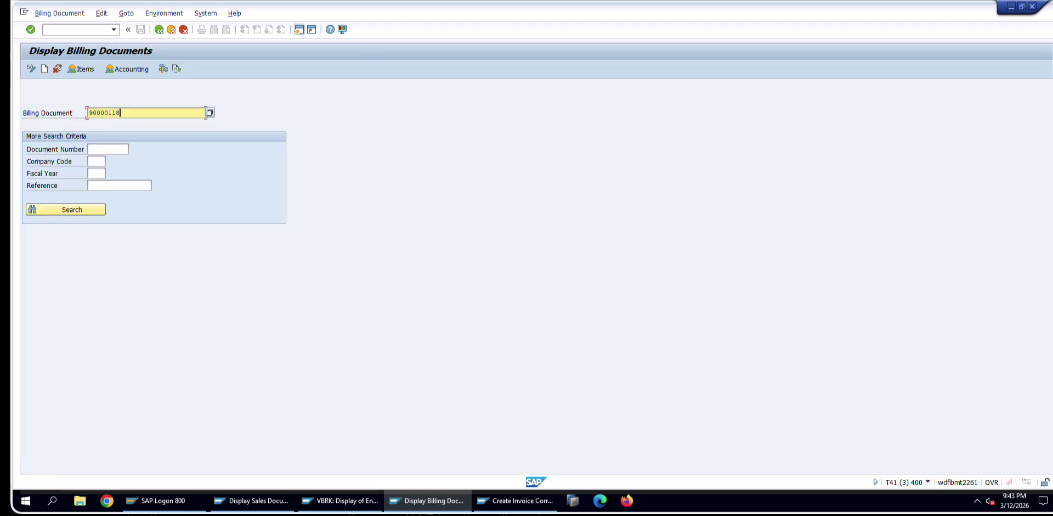
key(Return)
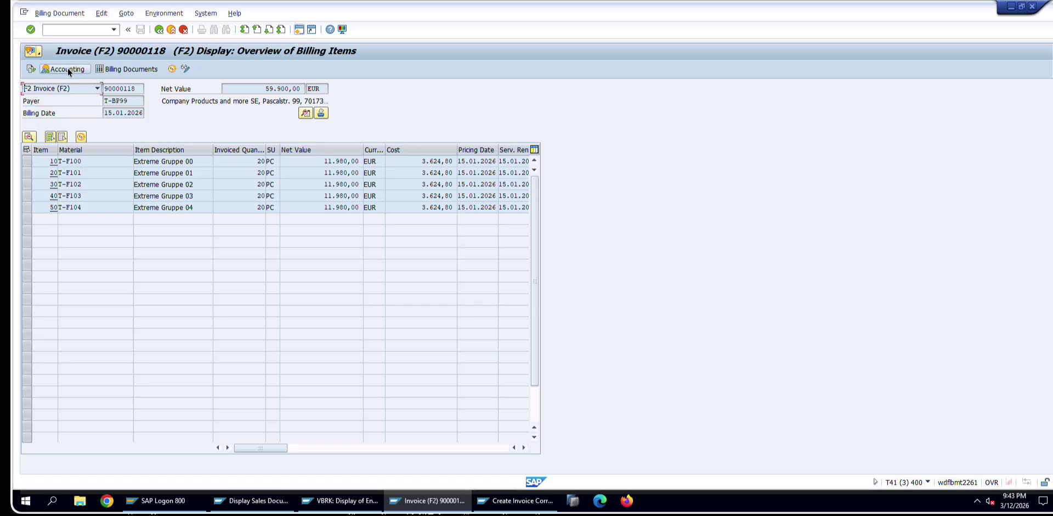
click(31, 69)
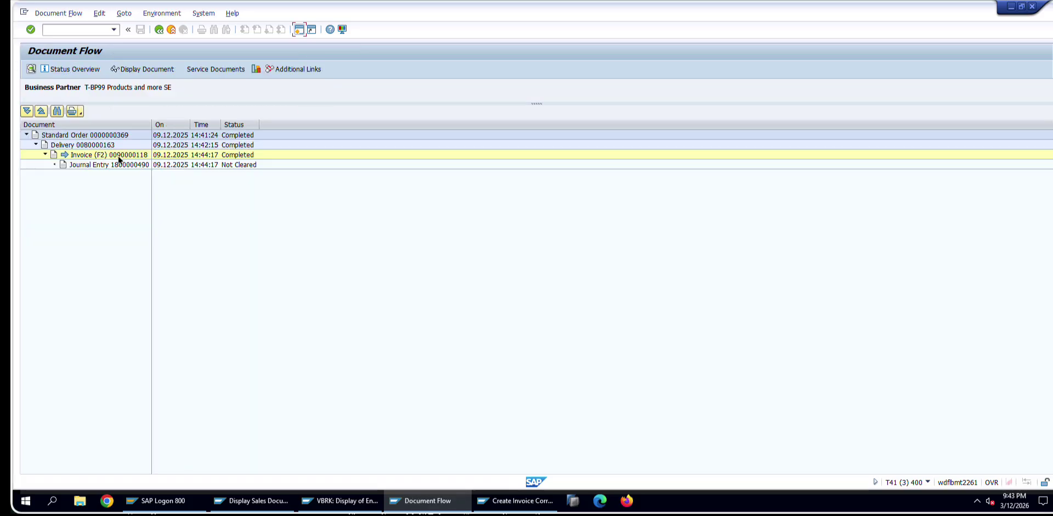
- Copy the displayed invoice's document number and check the conditions of item 10 for the MWST output tax
click(159, 30)
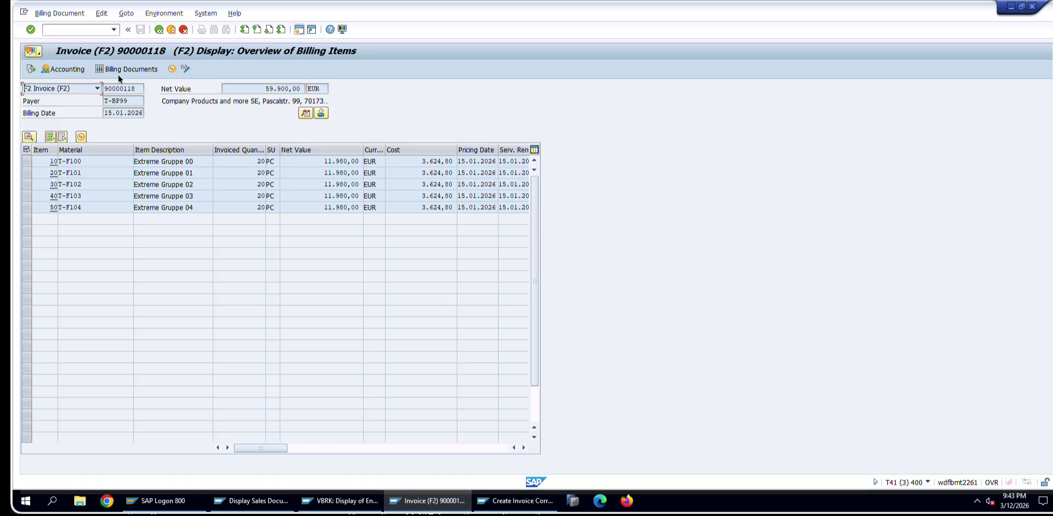
click(122, 88)
drag(137, 89, 85, 90)
key(ctrl+c)
double_click(163, 161)
click(158, 150)
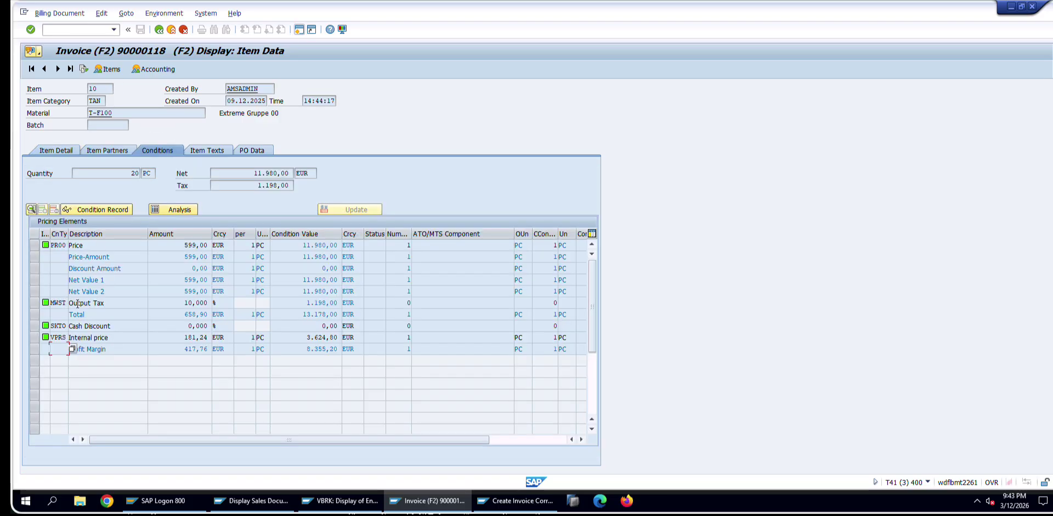
click(115, 303)
click(159, 29)
- Switch to the VA01 session and discard the incomplete invoice correction request for the Helmet items
click(544, 502)
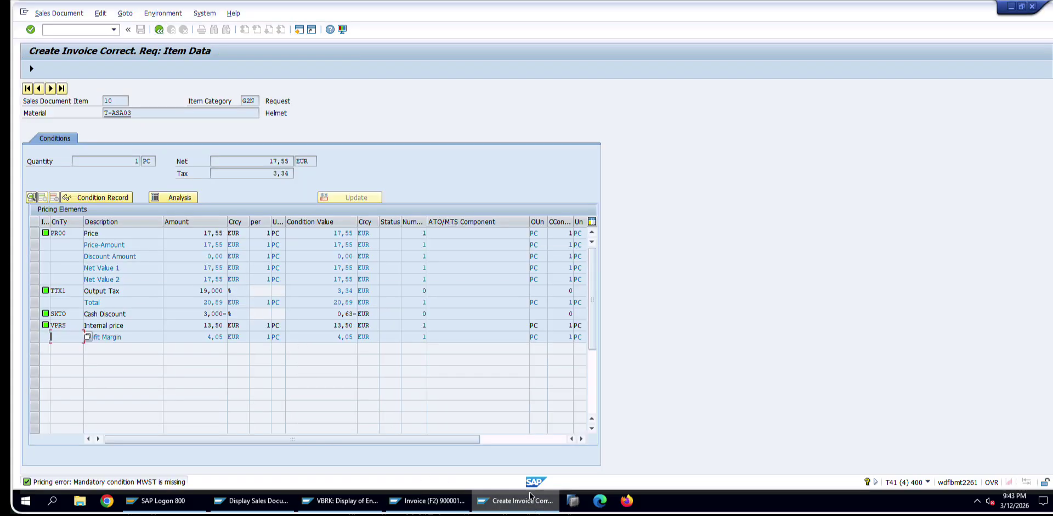
click(159, 30)
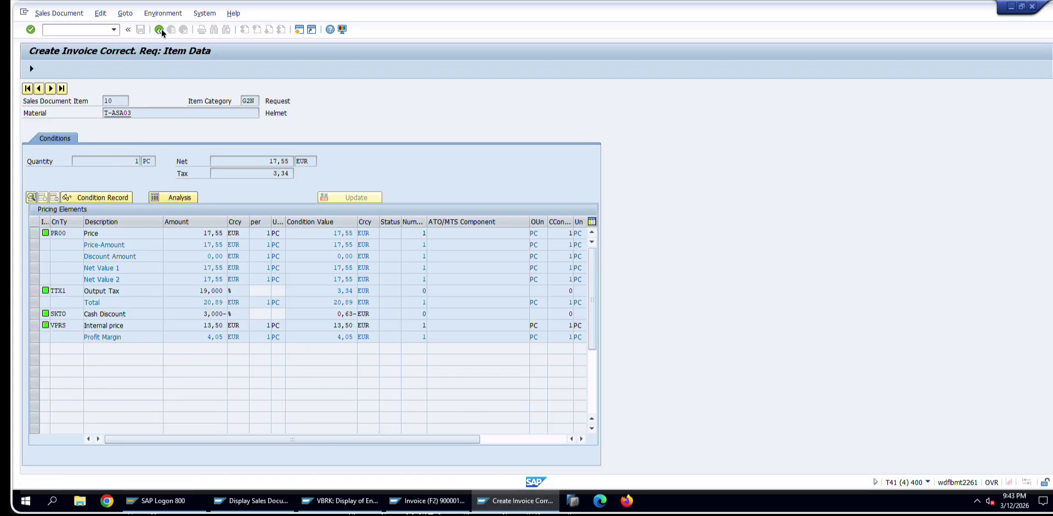
click(158, 29)
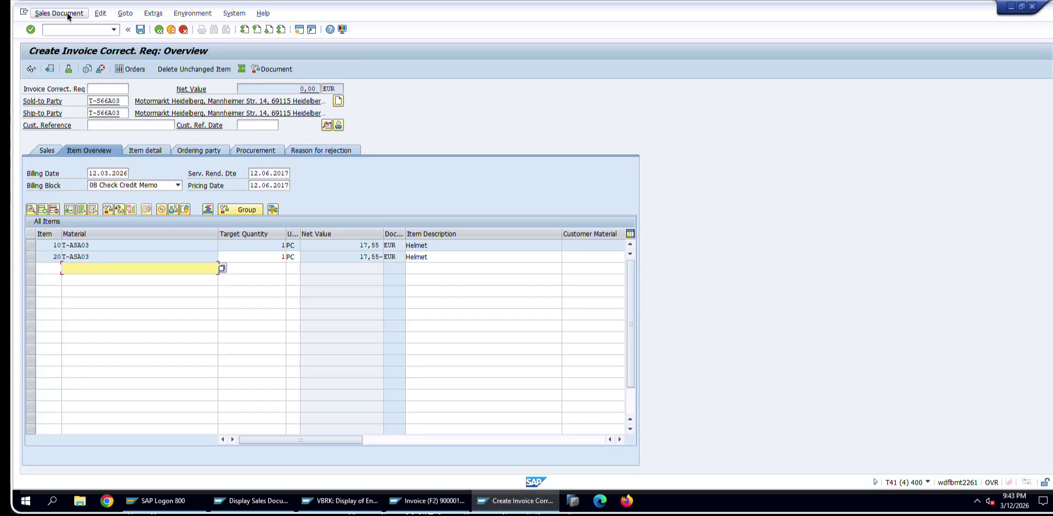
click(59, 13)
click(190, 28)
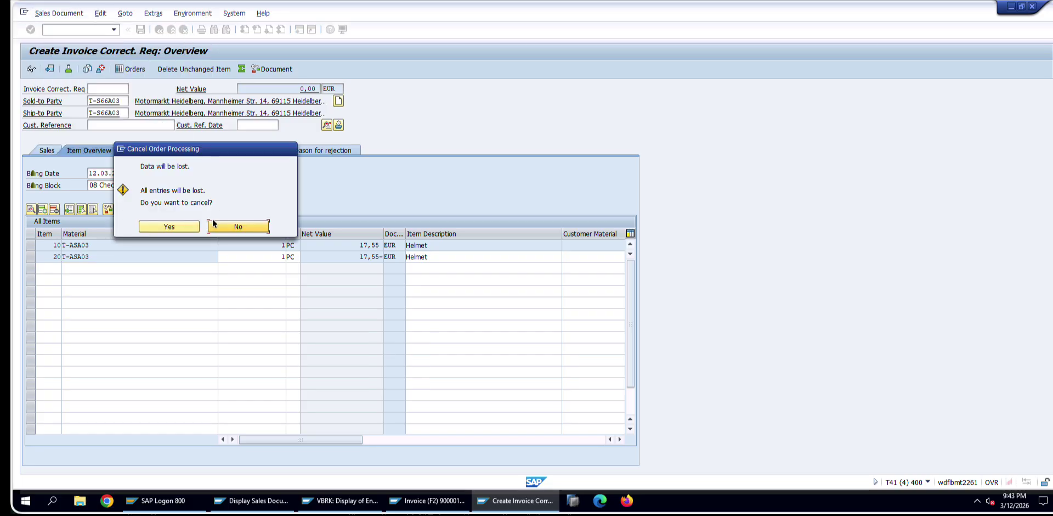
click(170, 227)
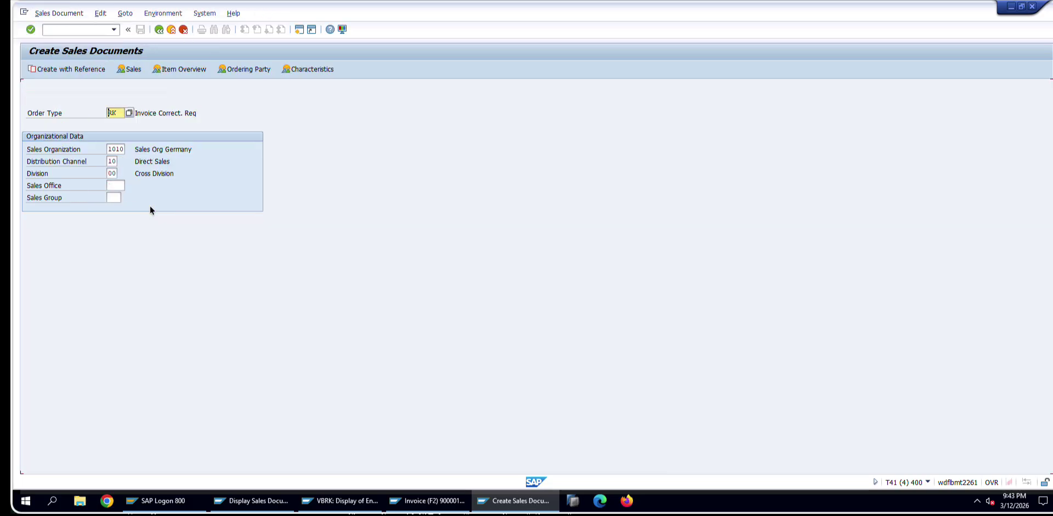
- Reference the copied F2 invoice for a new RK document and copy all its items with their full open quantities
click(76, 68)
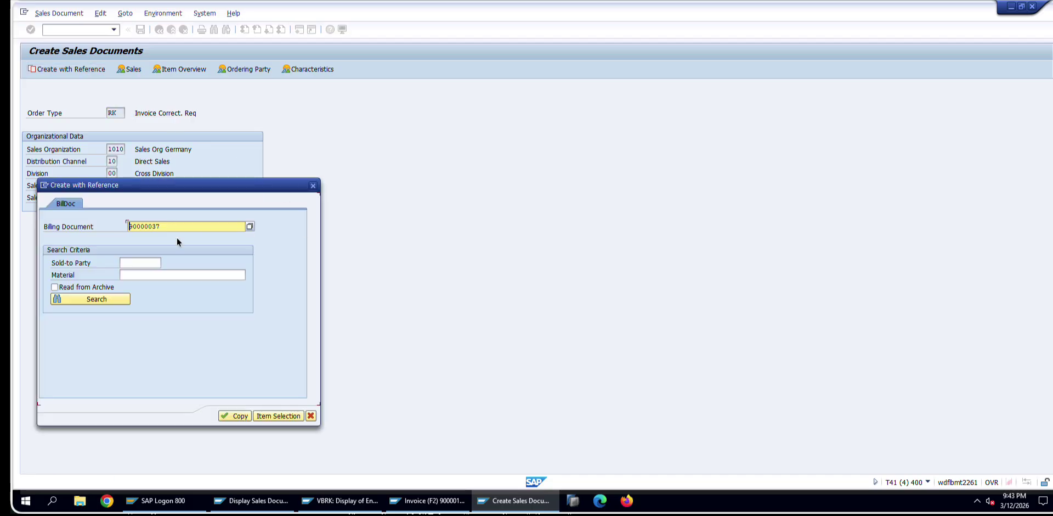
key(shift+End)
key(ctrl+v)
click(279, 416)
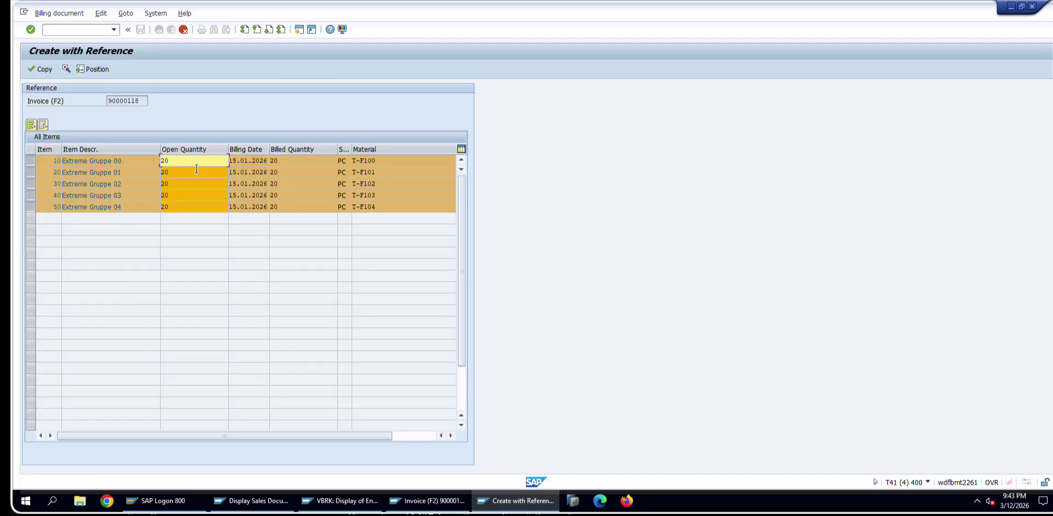
click(188, 195)
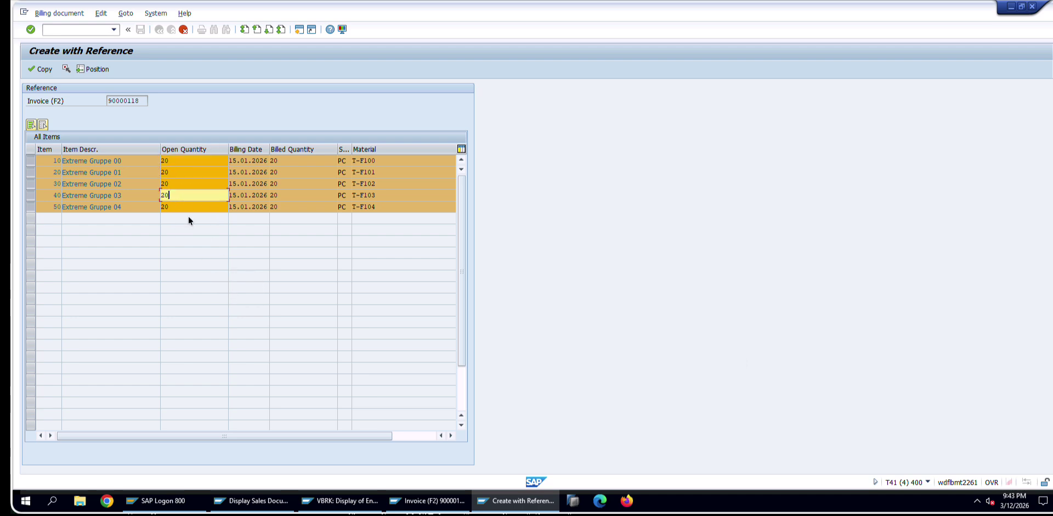
click(189, 207)
click(35, 71)
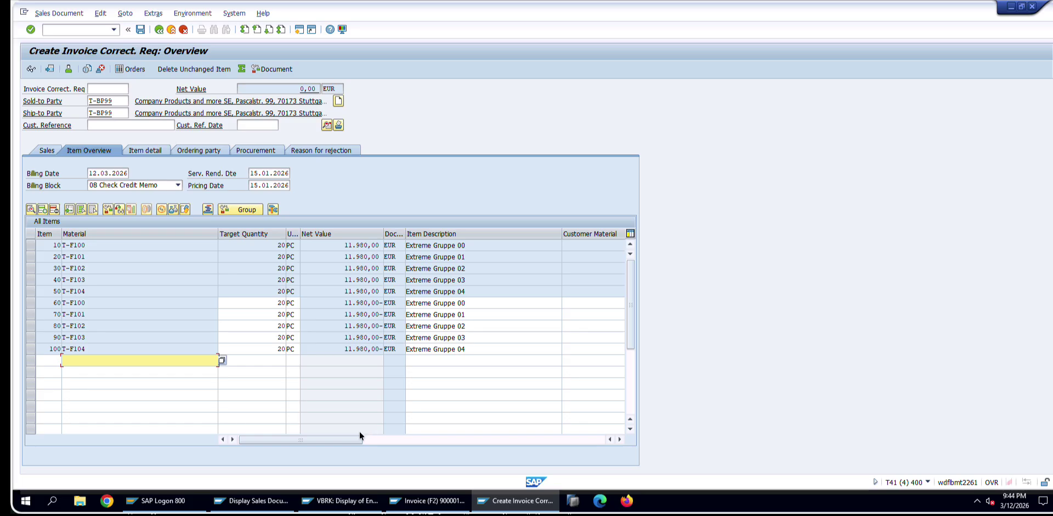
- Check the pricing conditions of debit item 60 (T-F100) in the invoice correction request and return to the item overview
drag(360, 434, 311, 436)
double_click(276, 302)
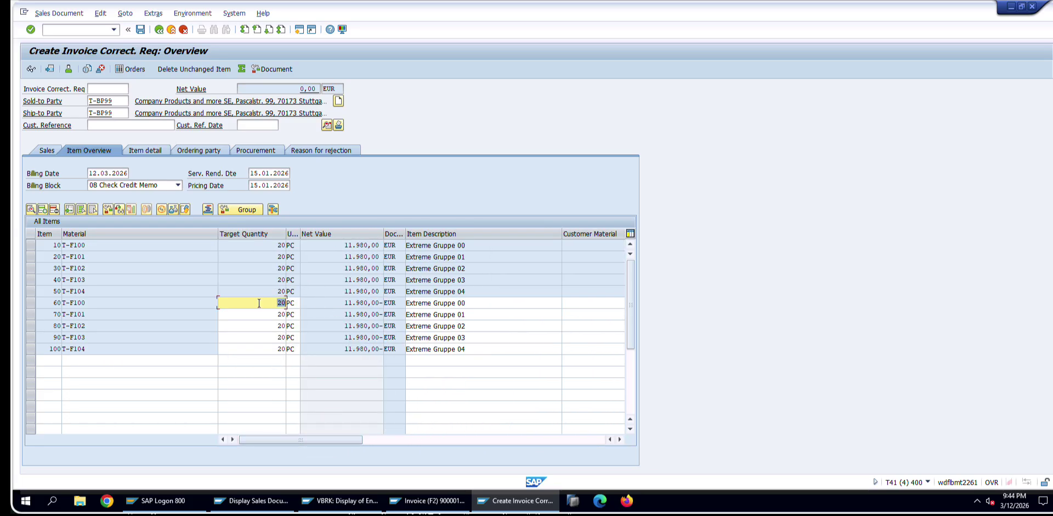
double_click(259, 303)
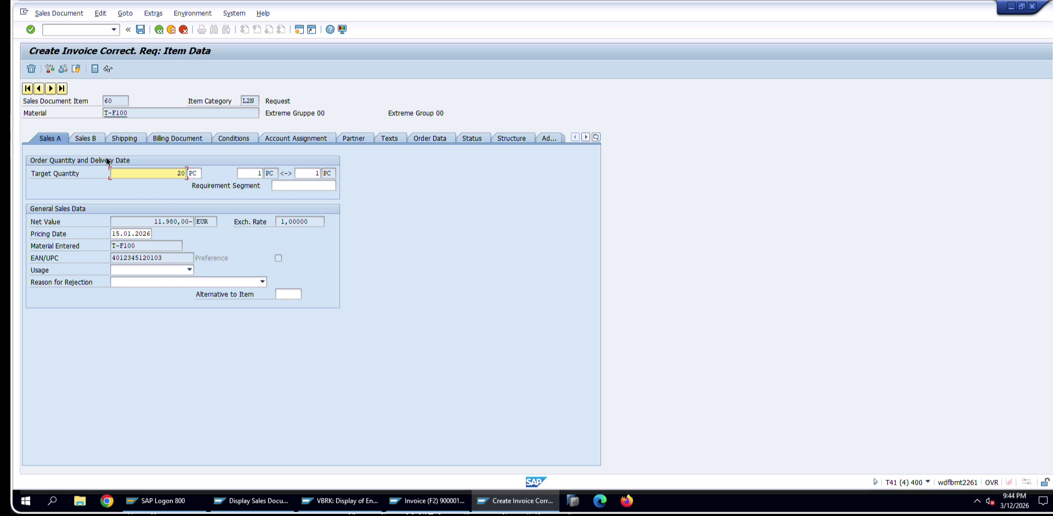
click(228, 138)
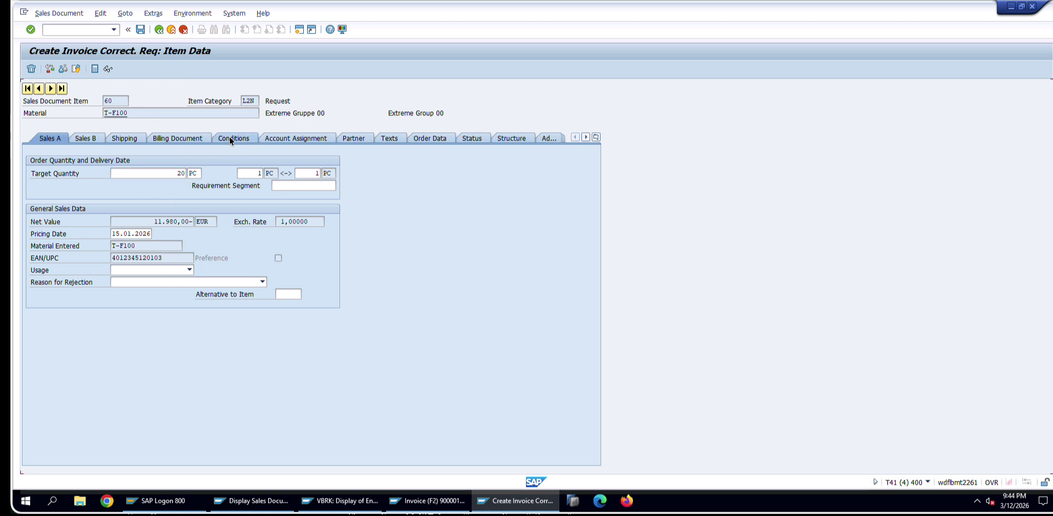
double_click(199, 235)
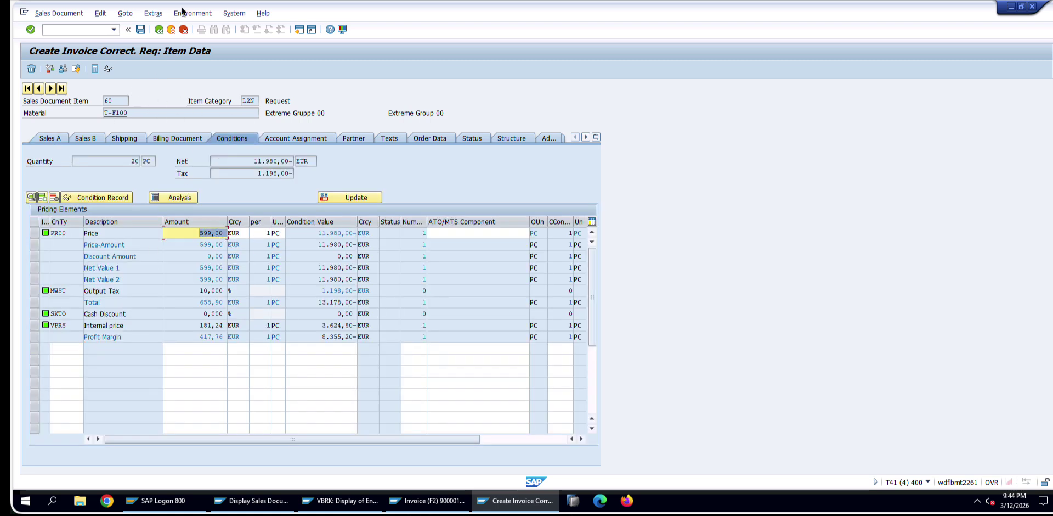
click(159, 31)
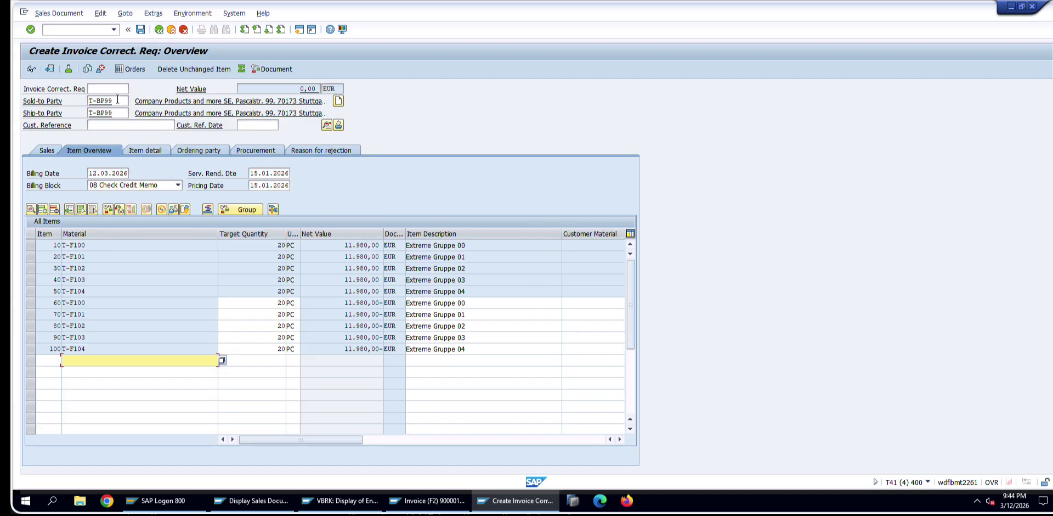
- Try to save the request, complete its order reason with 100 Price difference: price was too high, and return to the overview
click(138, 31)
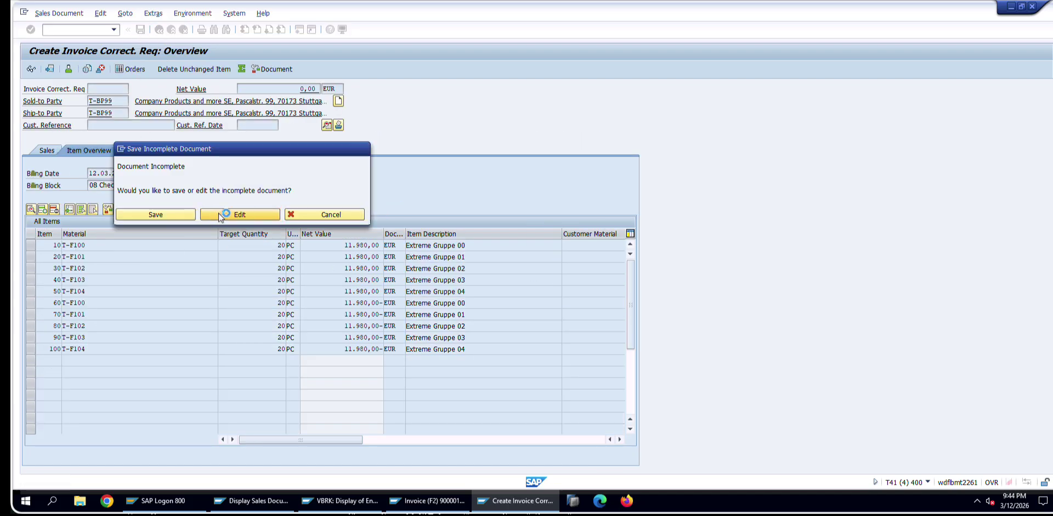
click(206, 210)
double_click(80, 173)
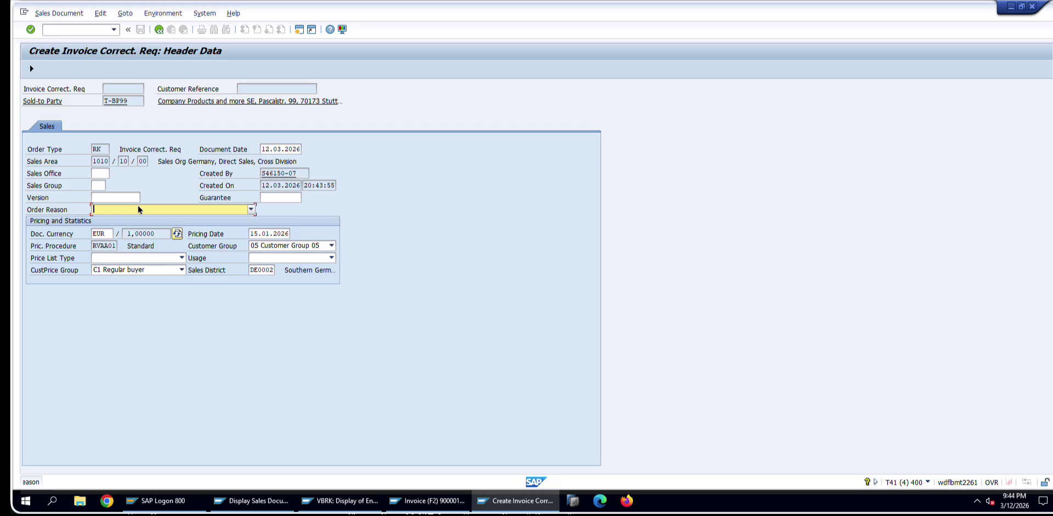
click(145, 212)
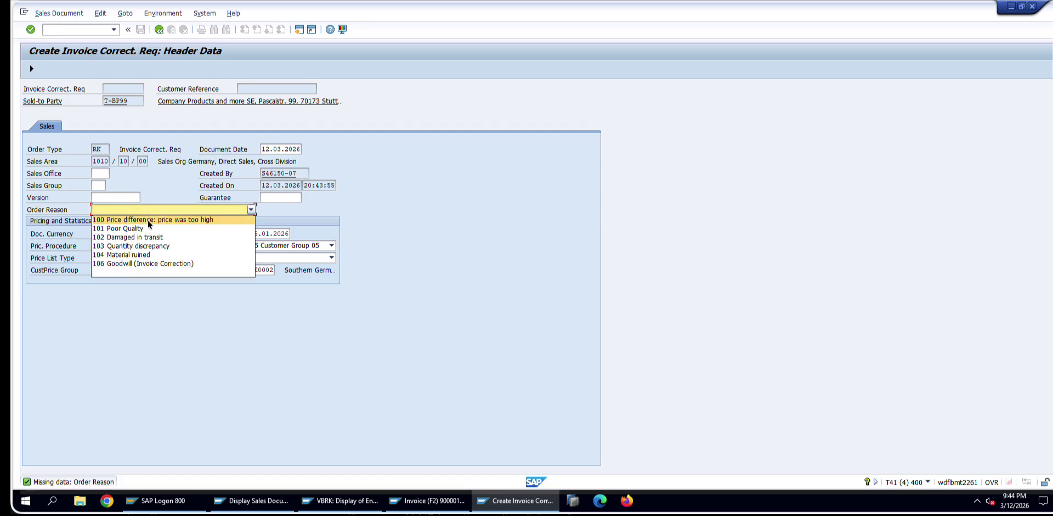
click(149, 221)
click(159, 29)
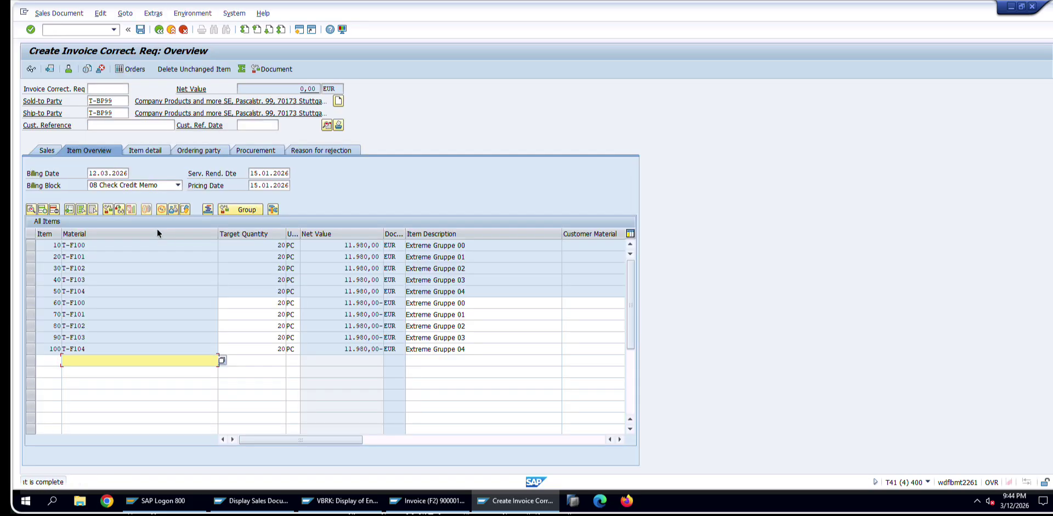
- Set the PR00 price of item 60 to 499 EUR in its conditions and return to the item overview
double_click(261, 304)
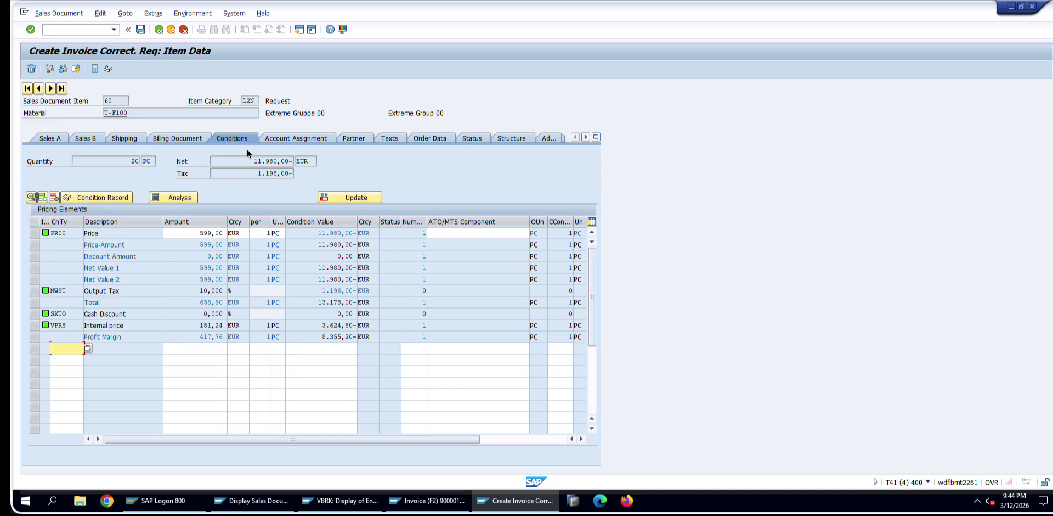
double_click(194, 234)
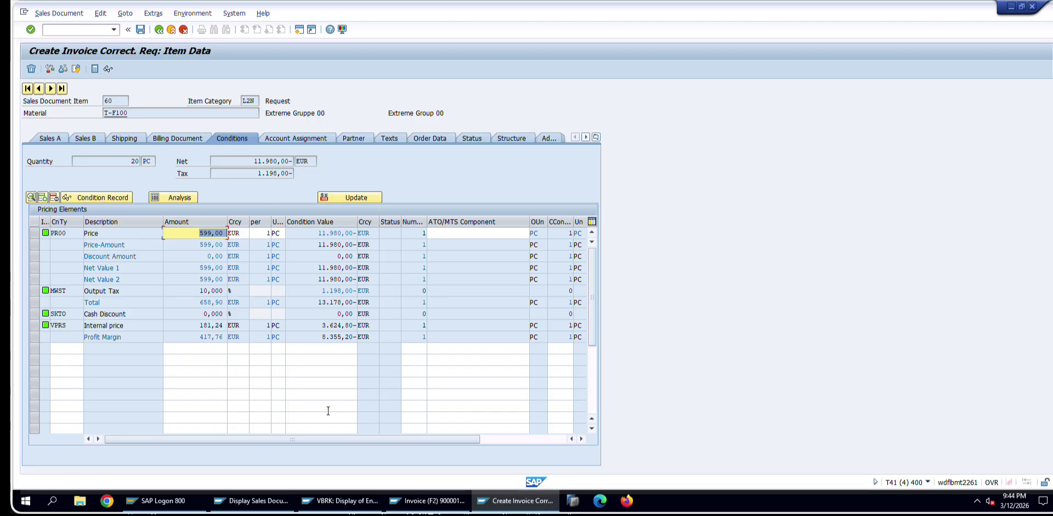
text(500)
key(BackSpace)
key(BackSpace)
key(BackSpace)
text(499)
key(Return)
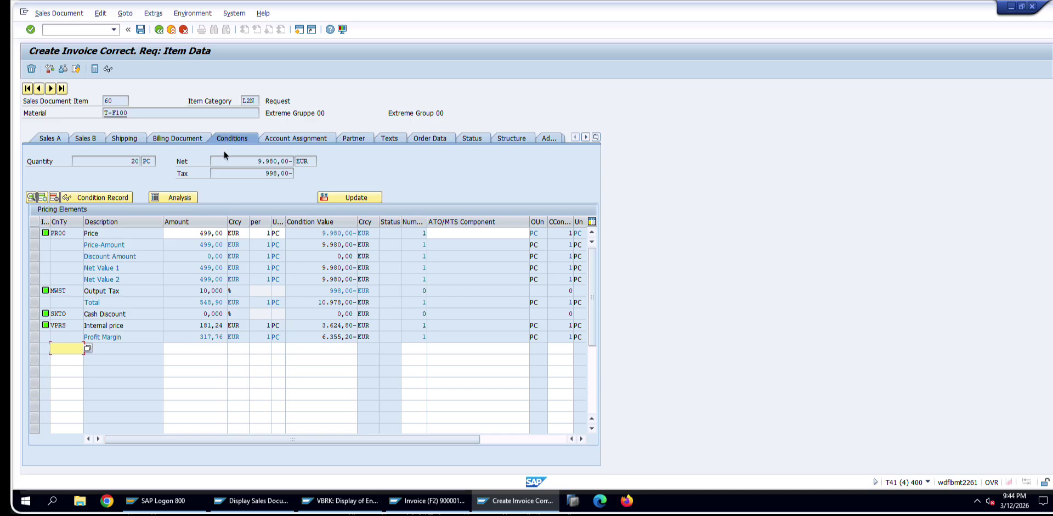
click(158, 29)
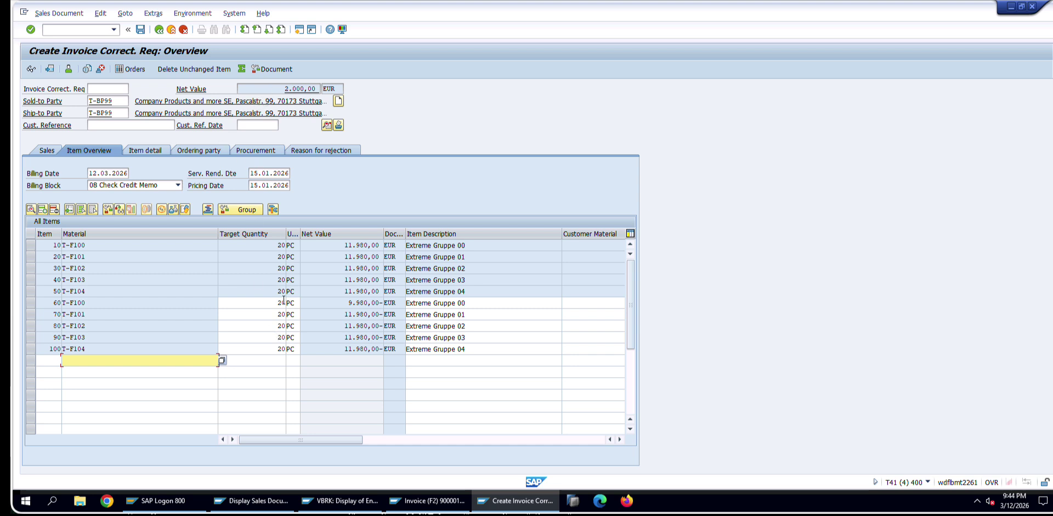
- Set item 60's PR00 price back to 599 EUR and return to the overview to compare the document's net value
double_click(354, 302)
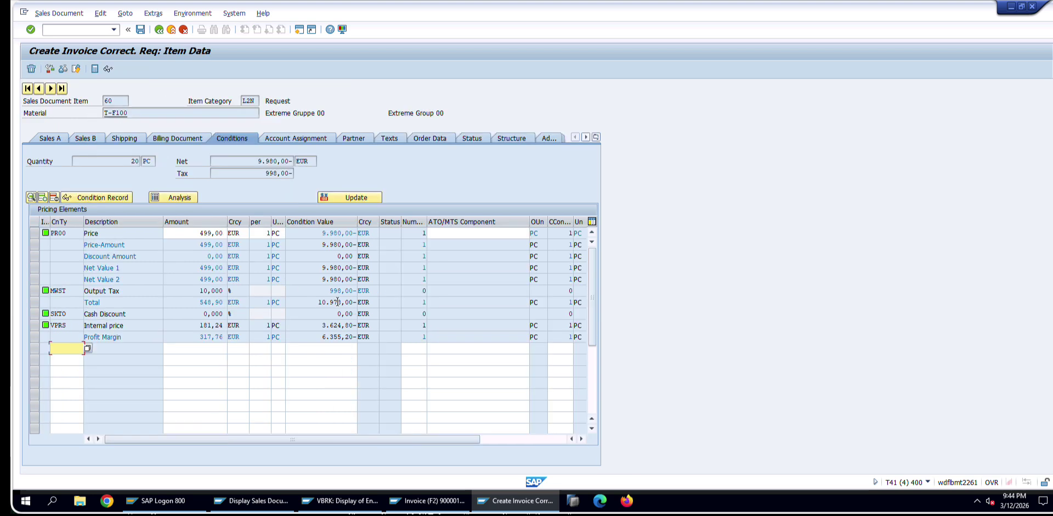
click(204, 234)
text(59)
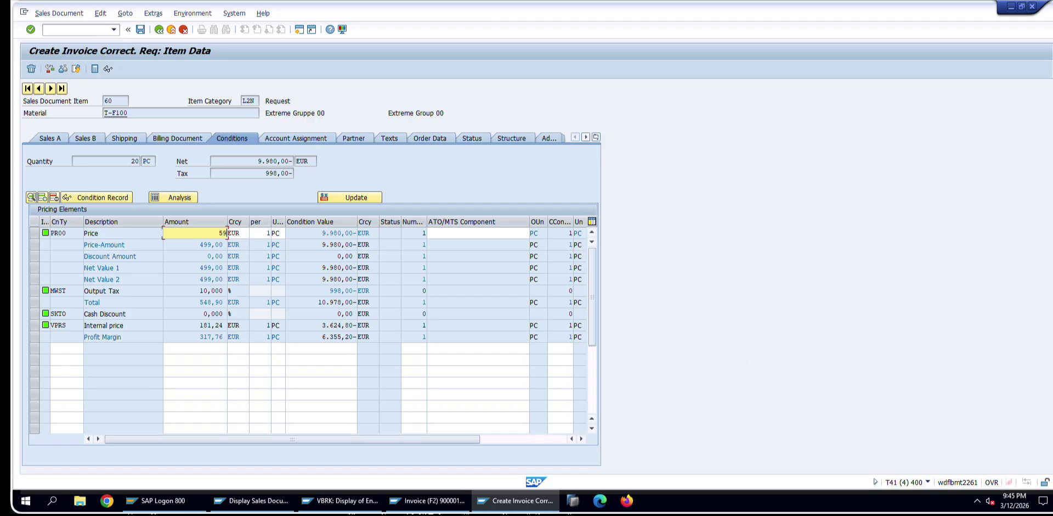
text(9)
key(Return)
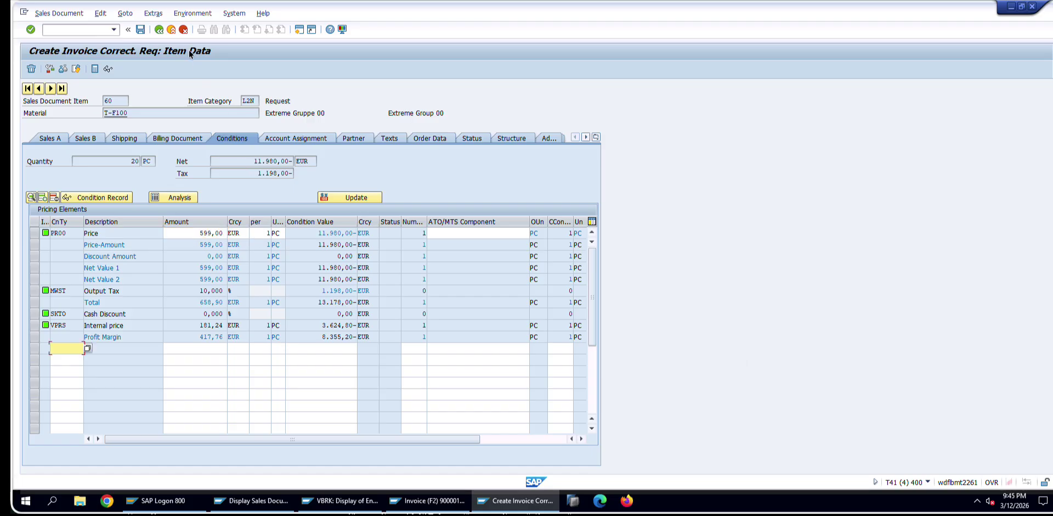
click(158, 30)
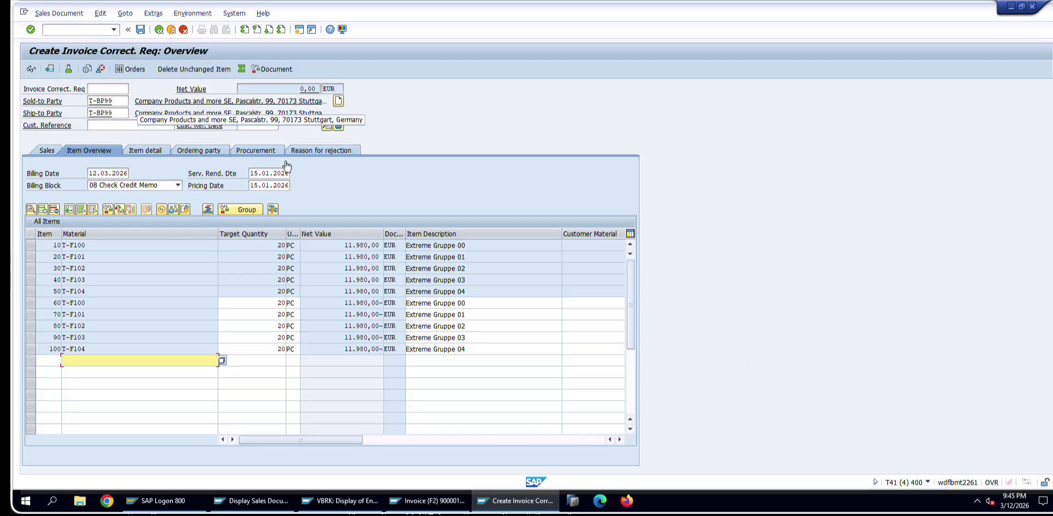
- Reopen item 60's conditions, change the PR00 price to 499 EUR and return to the item overview
double_click(282, 302)
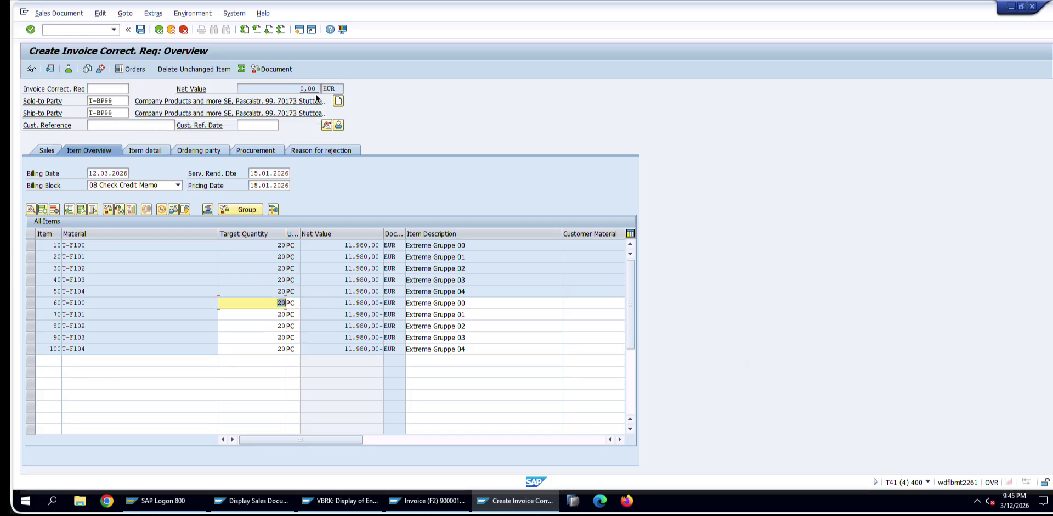
double_click(269, 302)
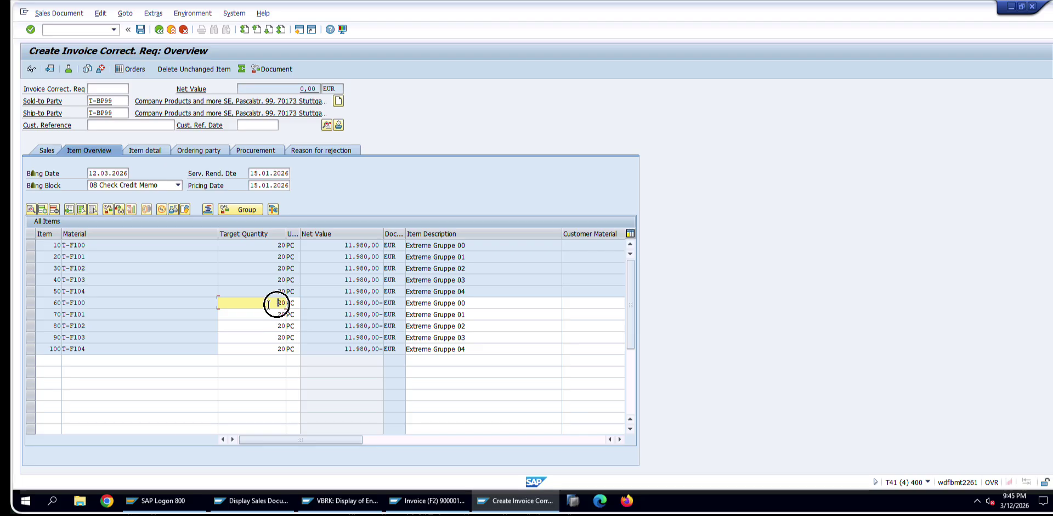
double_click(195, 233)
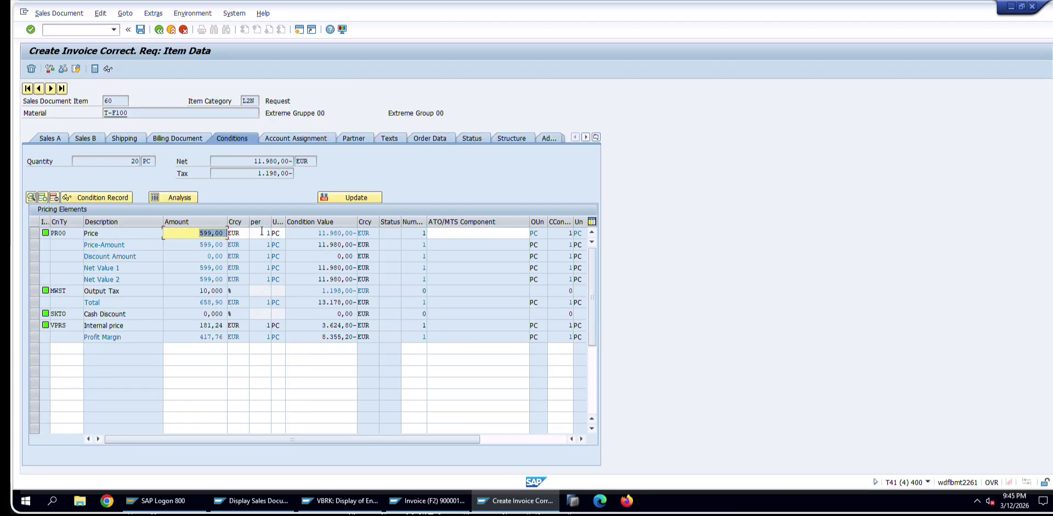
text(499)
key(Return)
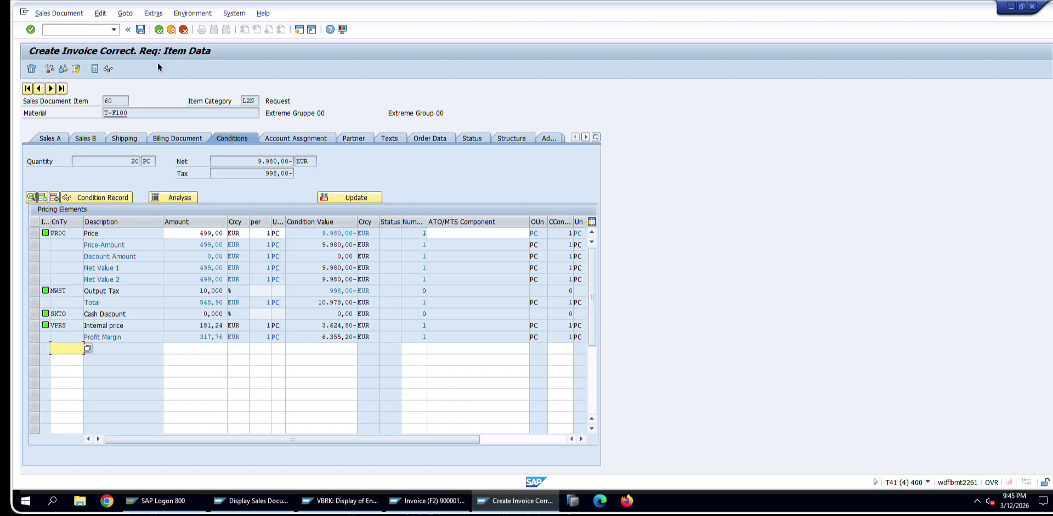
click(159, 31)
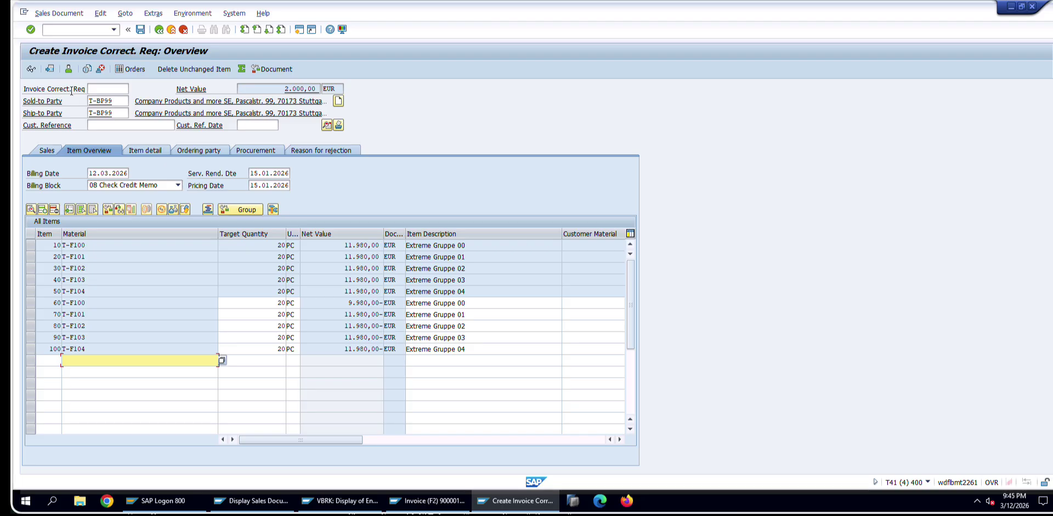
- Save the invoice correction request and select its document number in the save message's details
click(142, 29)
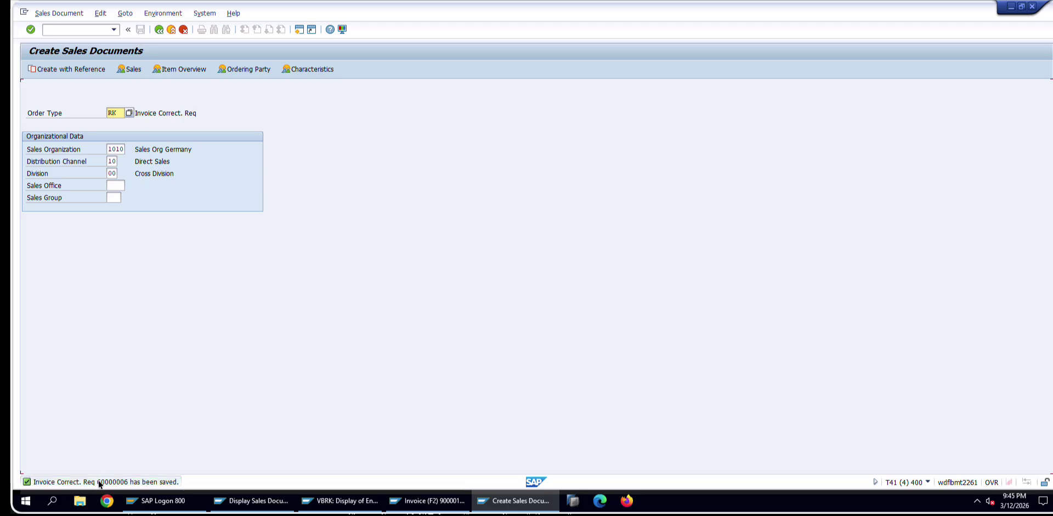
double_click(100, 482)
double_click(130, 73)
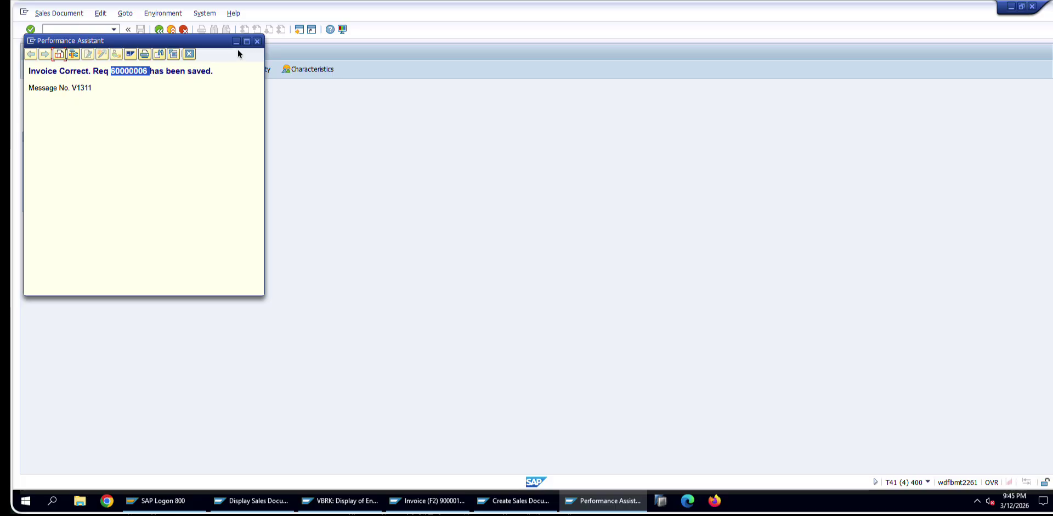
click(256, 41)
- Display the saved invoice correction request in transaction VA03, check its document flow and return to the overview
click(158, 29)
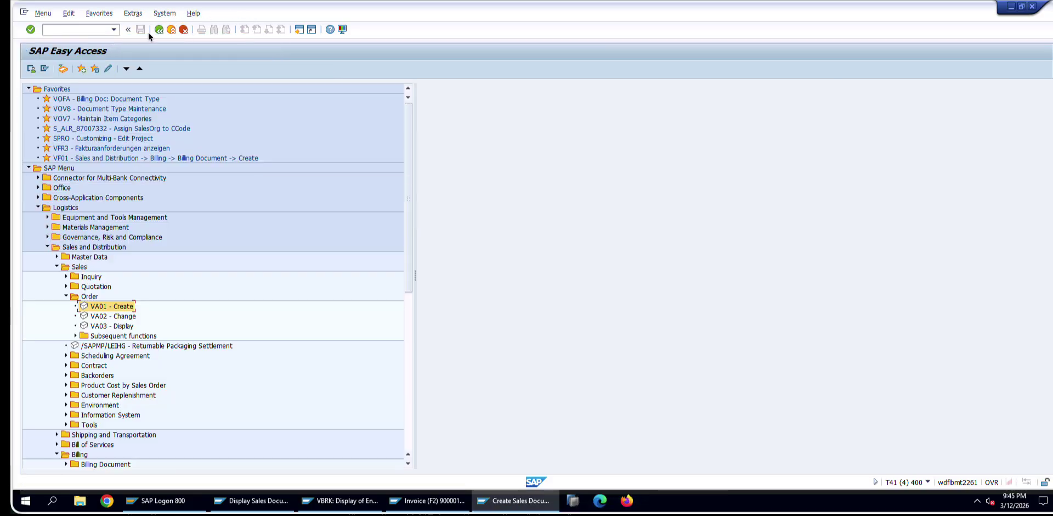
text(va03)
key(Return)
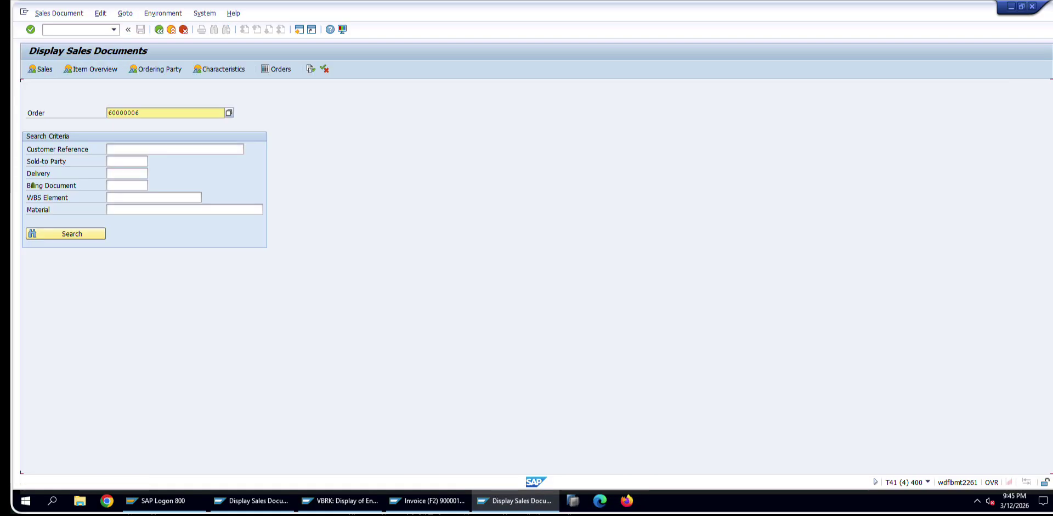
key(Return)
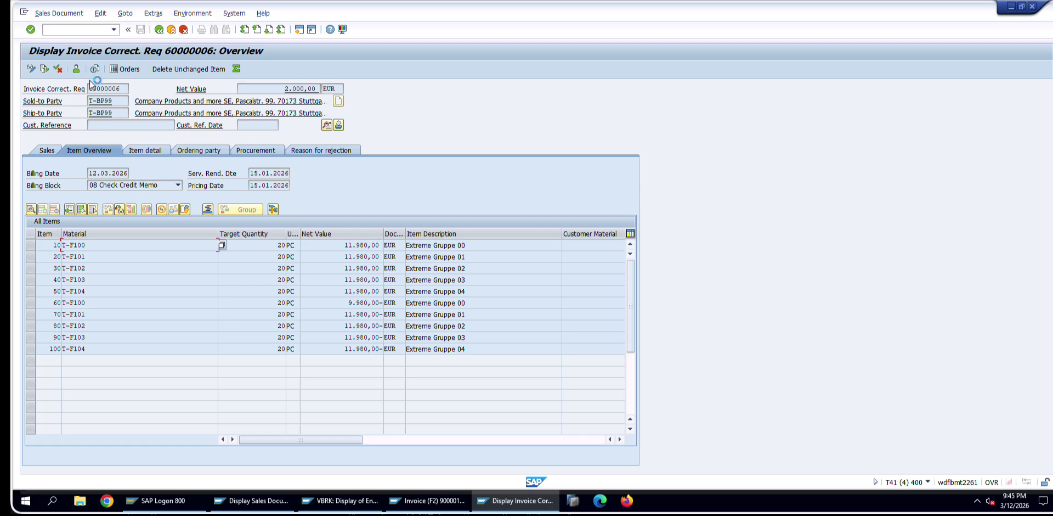
click(45, 69)
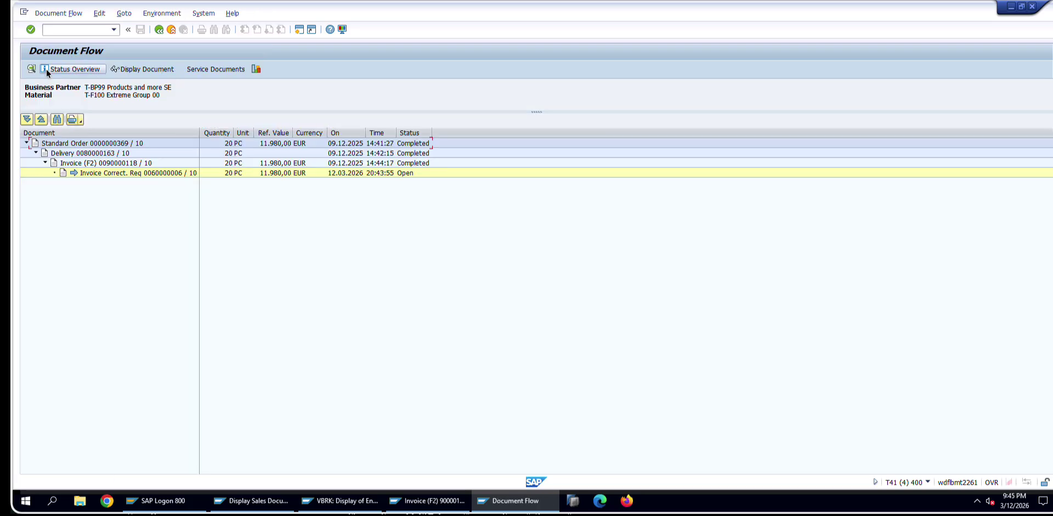
click(159, 68)
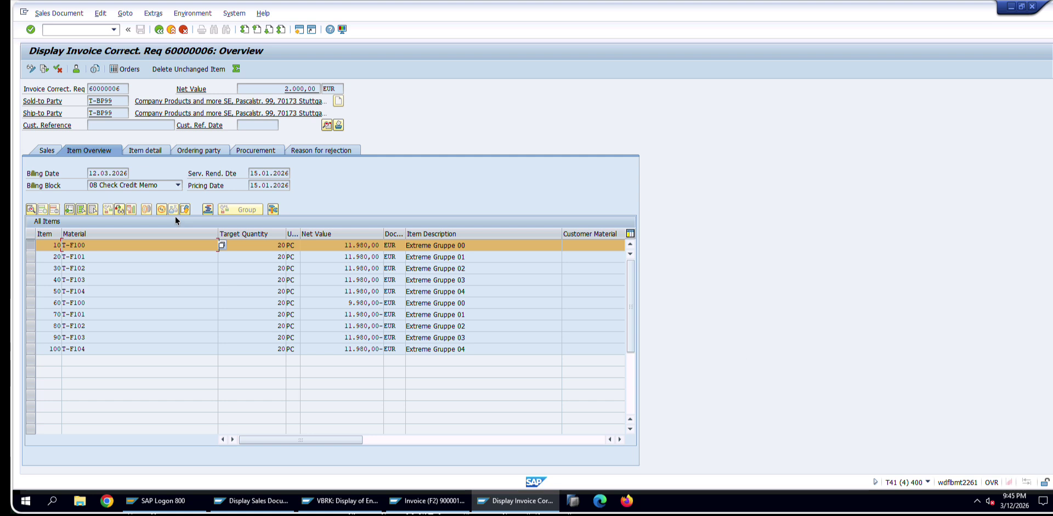
- Remove the 08 Check Credit Memo billing block from the request in change mode and start billing it as a G2 credit memo
click(71, 15)
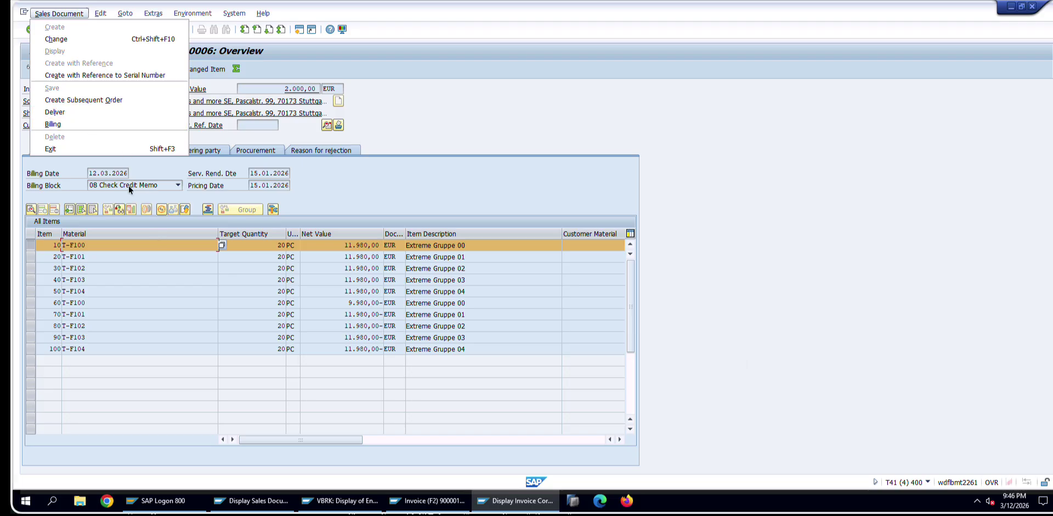
click(203, 179)
click(31, 68)
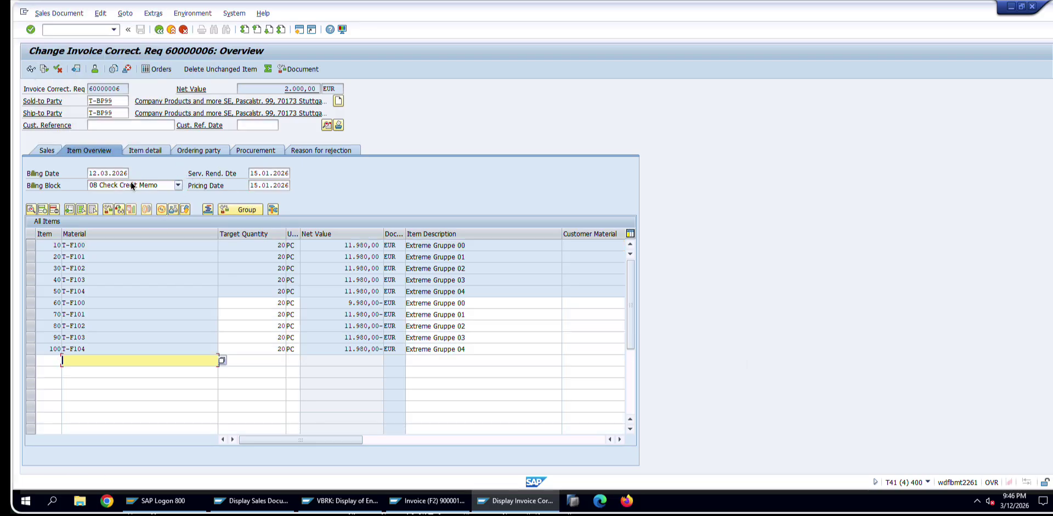
click(144, 185)
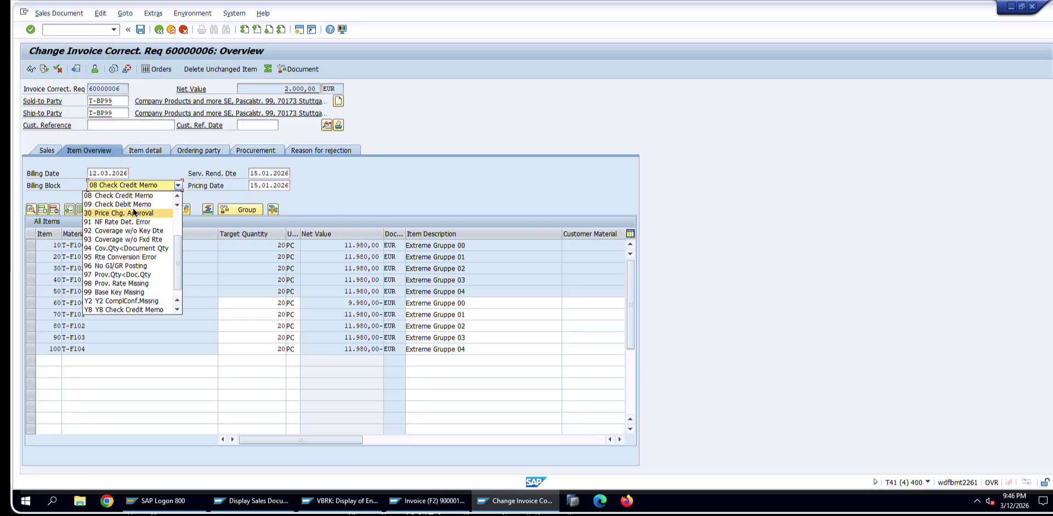
scroll(134, 296, down, 1)
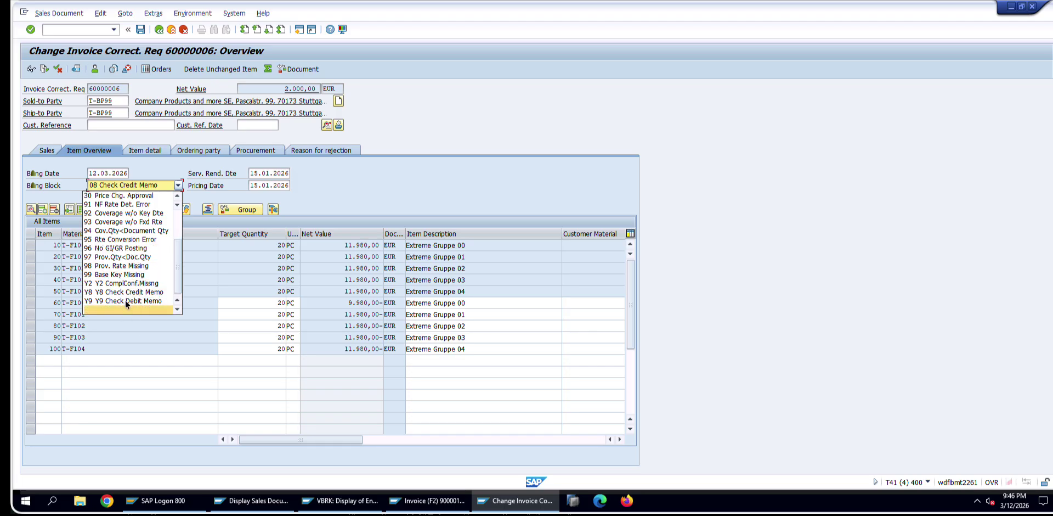
click(126, 307)
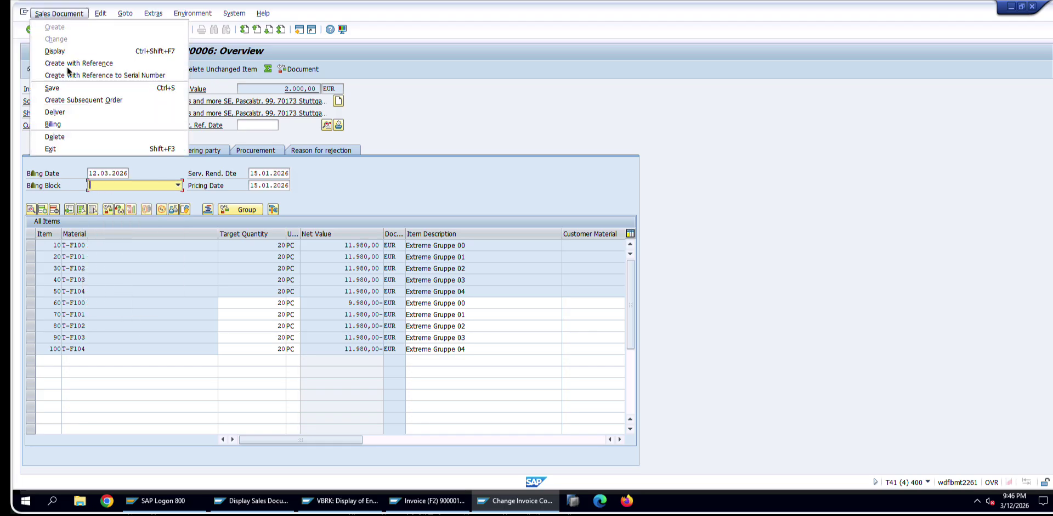
click(90, 123)
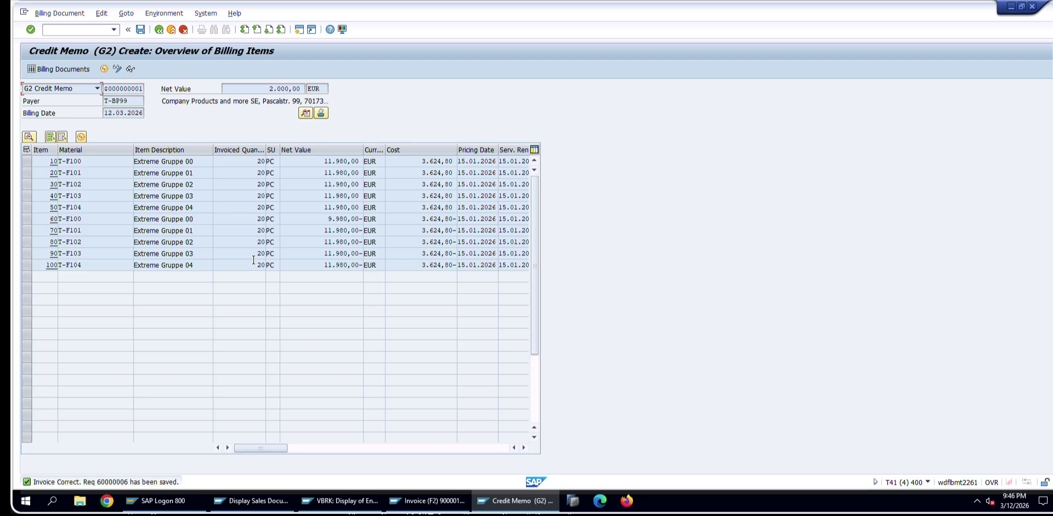
- Leave the credit memo billing transaction and display the invoice correction request in transaction VA03
click(159, 31)
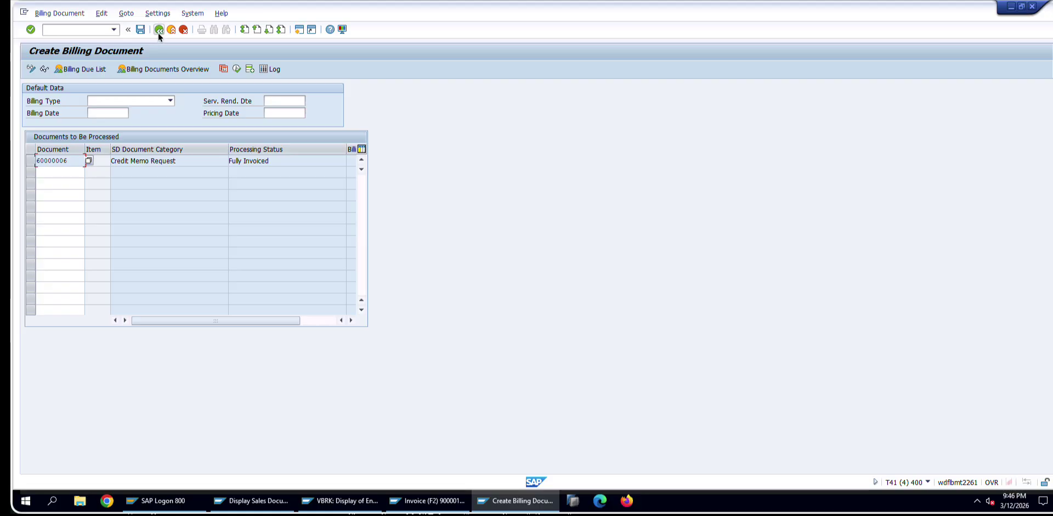
click(158, 31)
click(188, 200)
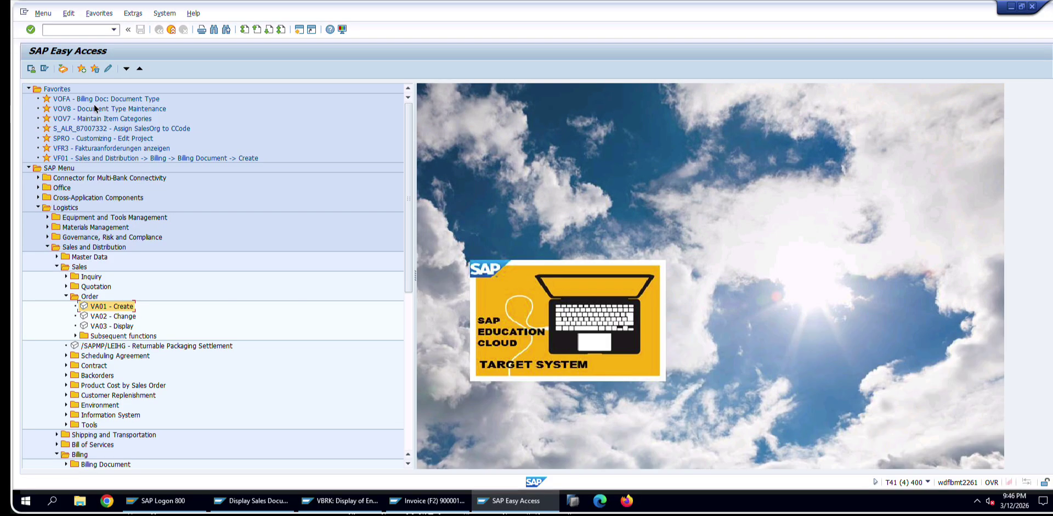
text(va03)
key(Return)
key(Return)
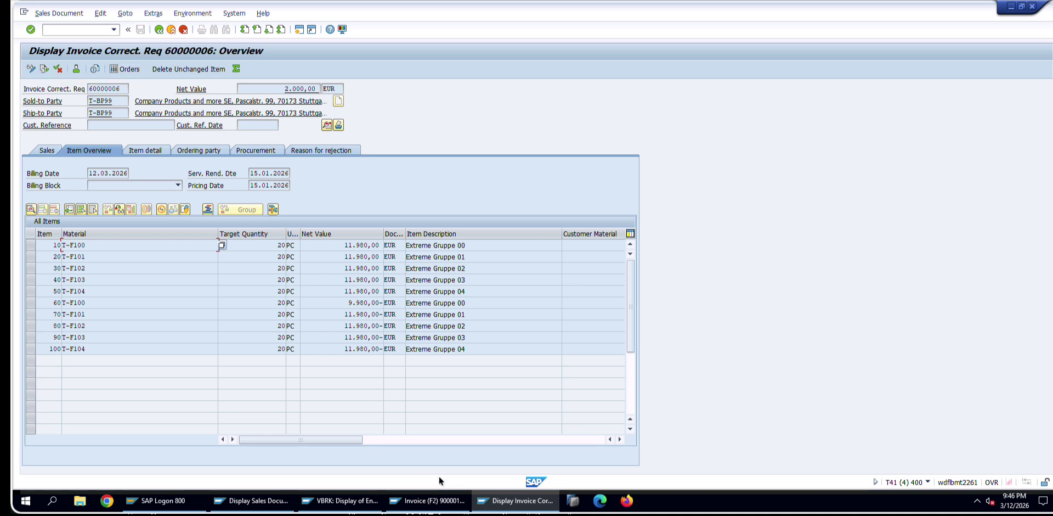
- Switch to the exercise PDF and review Exercise 3's tasks and solution for setting up a new billing type
click(433, 500)
click(486, 502)
key(alt+Tab)
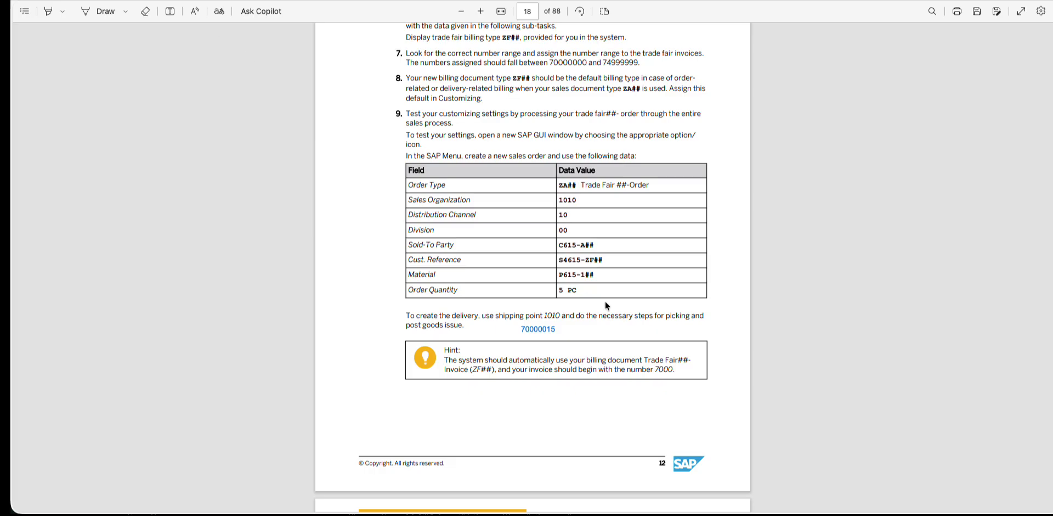
scroll(605, 303, up, 2)
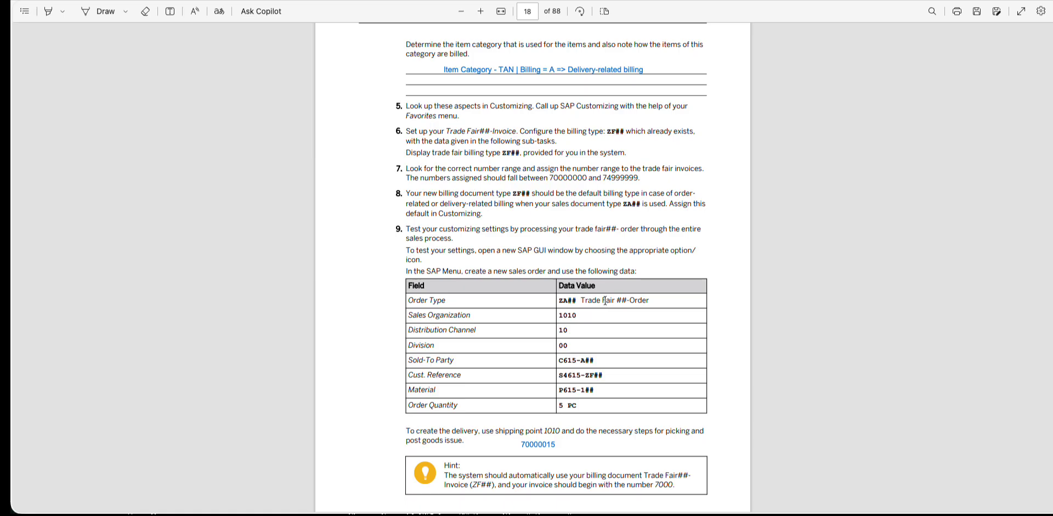
scroll(605, 300, down, 15)
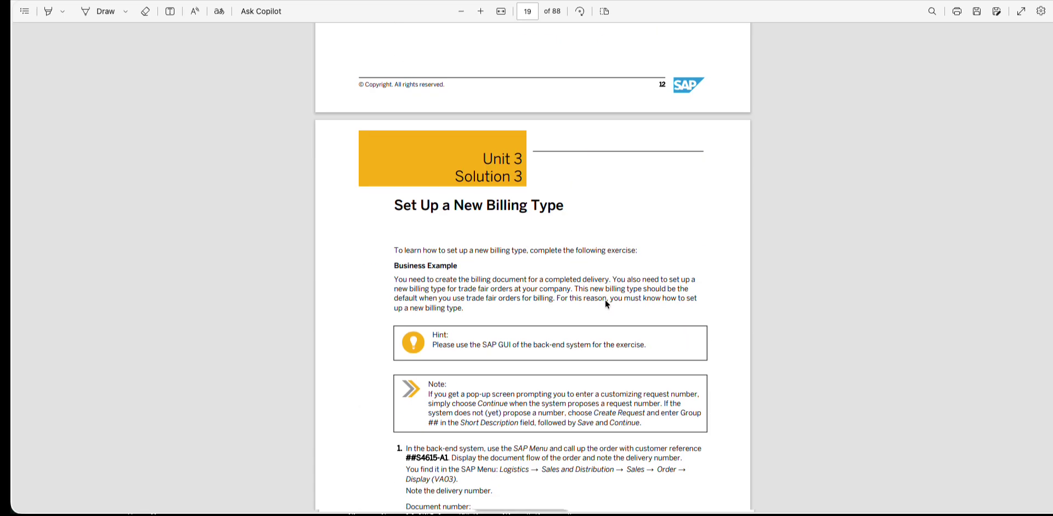
scroll(604, 298, down, 5)
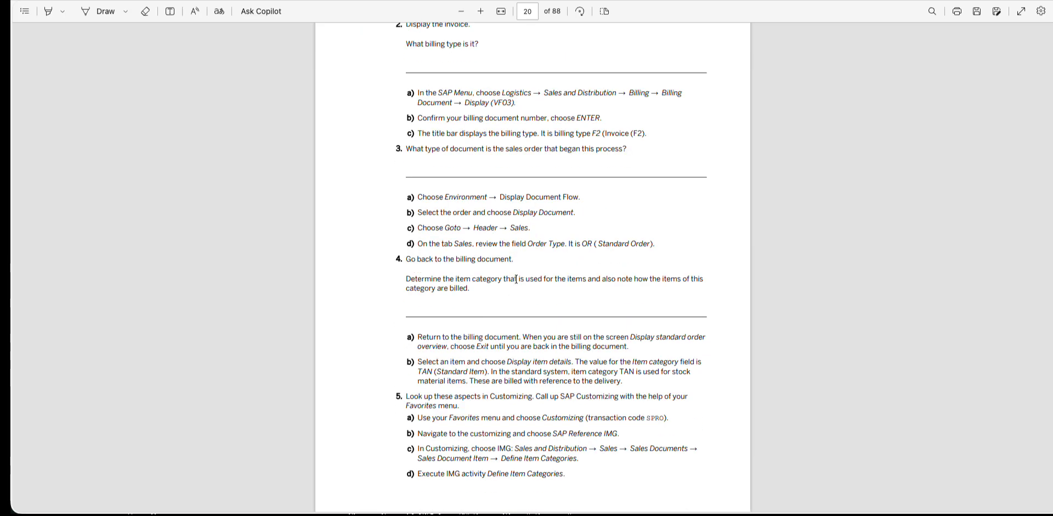
drag(408, 278, 485, 293)
click(437, 341)
drag(437, 341, 600, 377)
click(600, 378)
scroll(613, 380, down, 20)
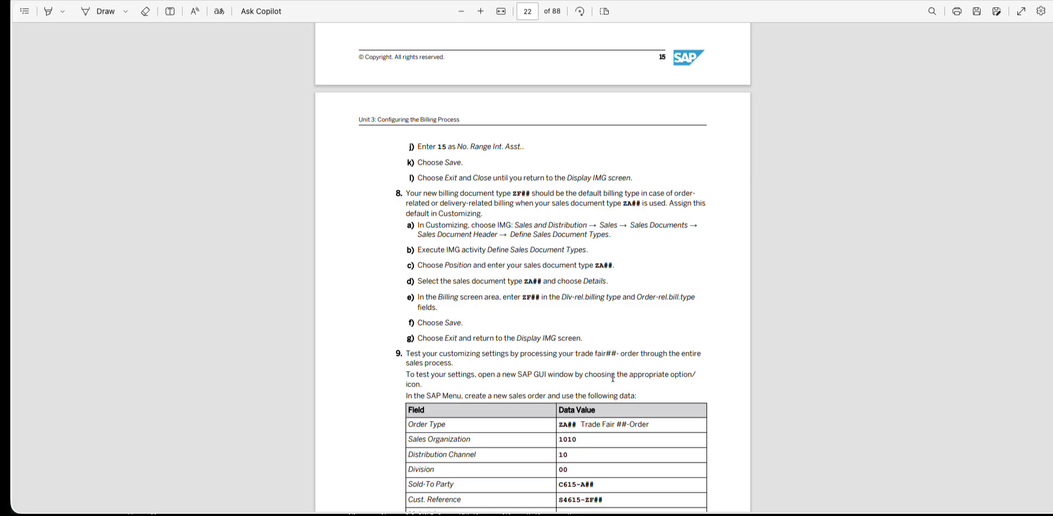
- Read the tasks of Exercise 4 on complaints processing, including deleting unchanged items, releasing the request and the copying control question
scroll(614, 377, down, 20)
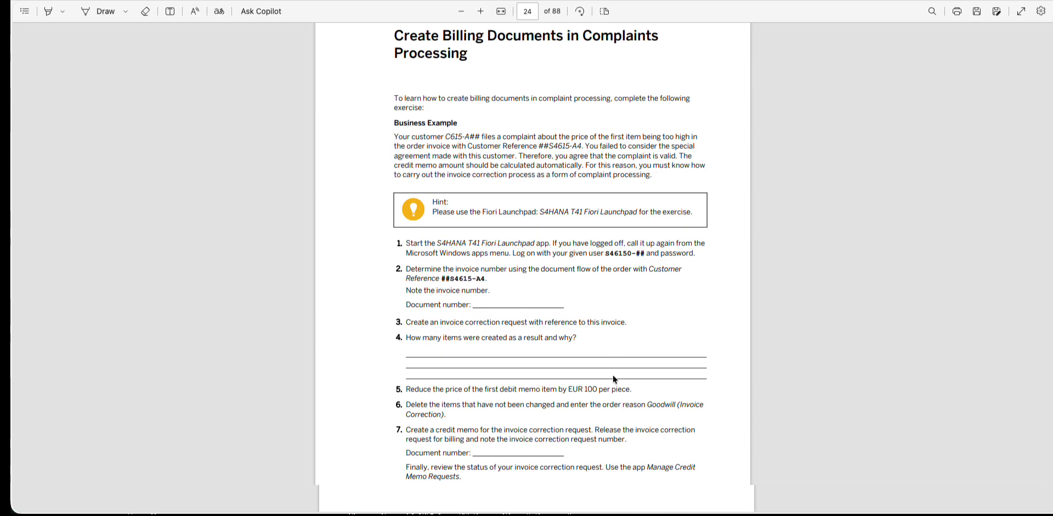
scroll(613, 378, down, 4)
drag(439, 137, 602, 204)
click(519, 252)
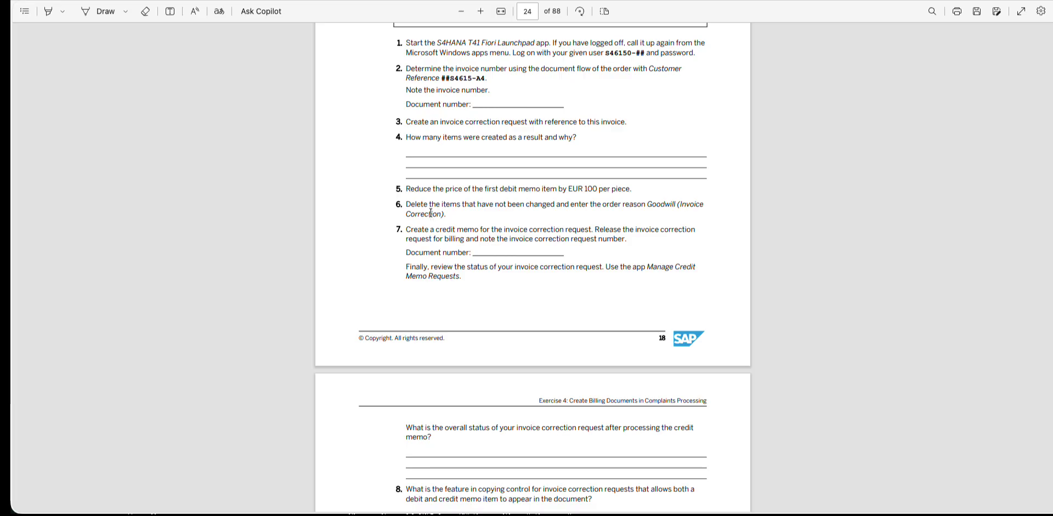
drag(423, 200, 586, 239)
click(437, 265)
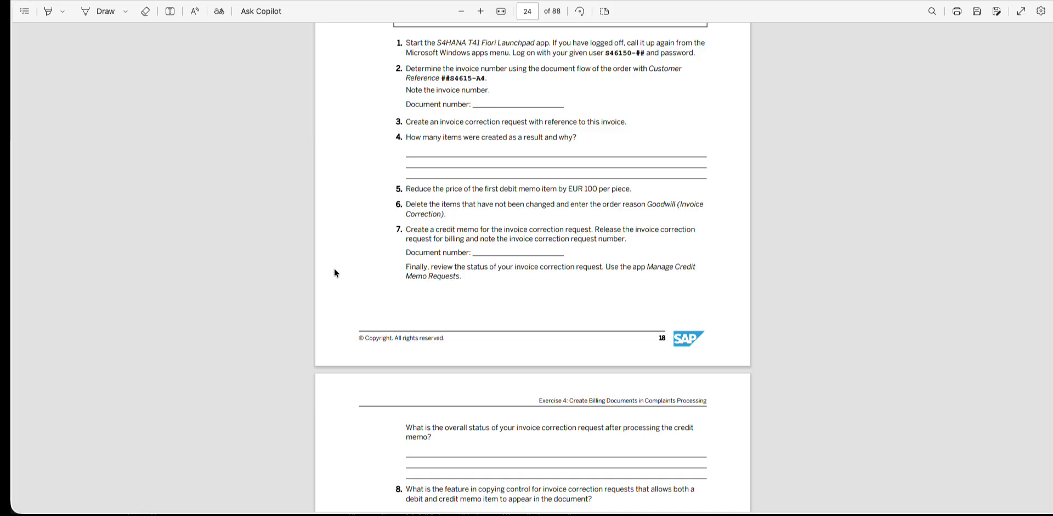
scroll(335, 269, down, 5)
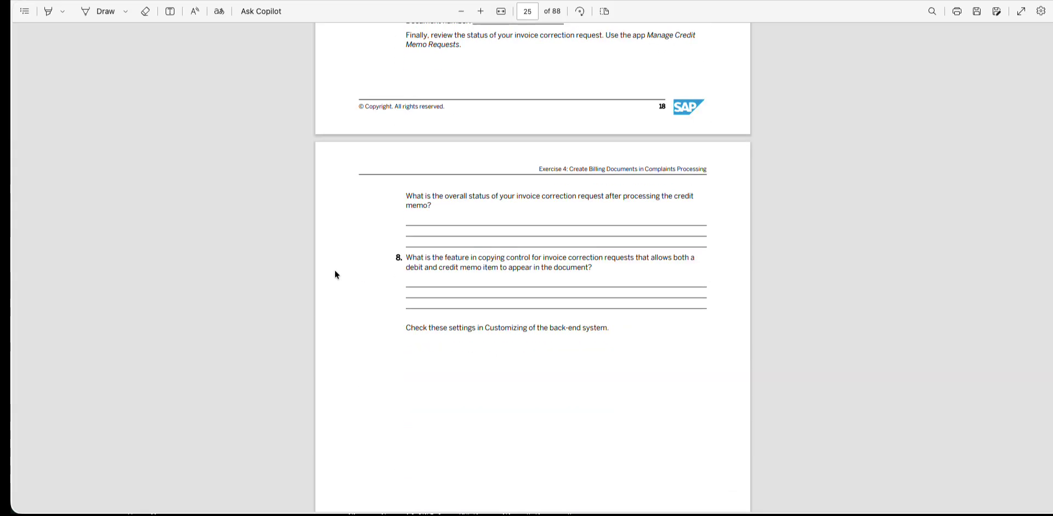
scroll(335, 269, up, 7)
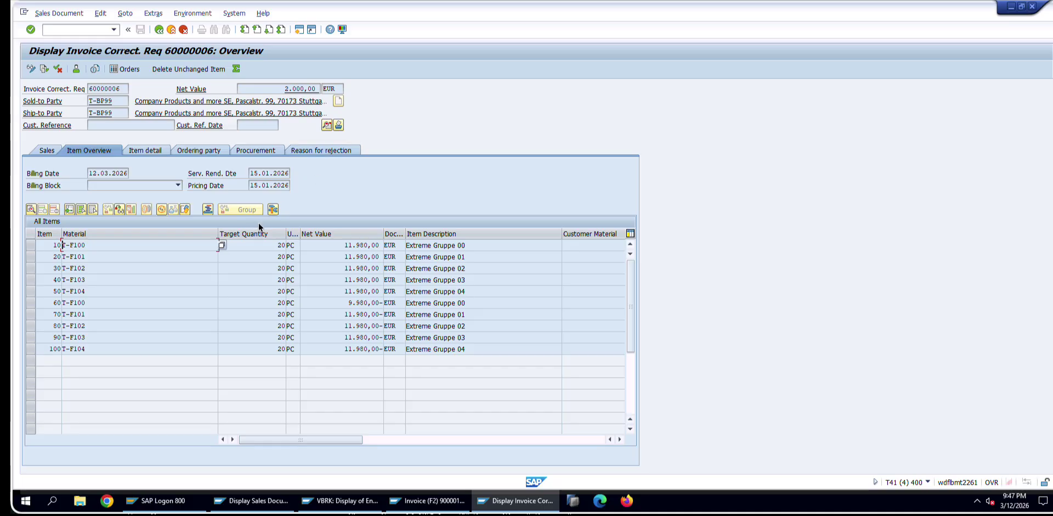
- Take billing document 90000117 from the VBRK entries list and display it in the invoice display session
click(423, 507)
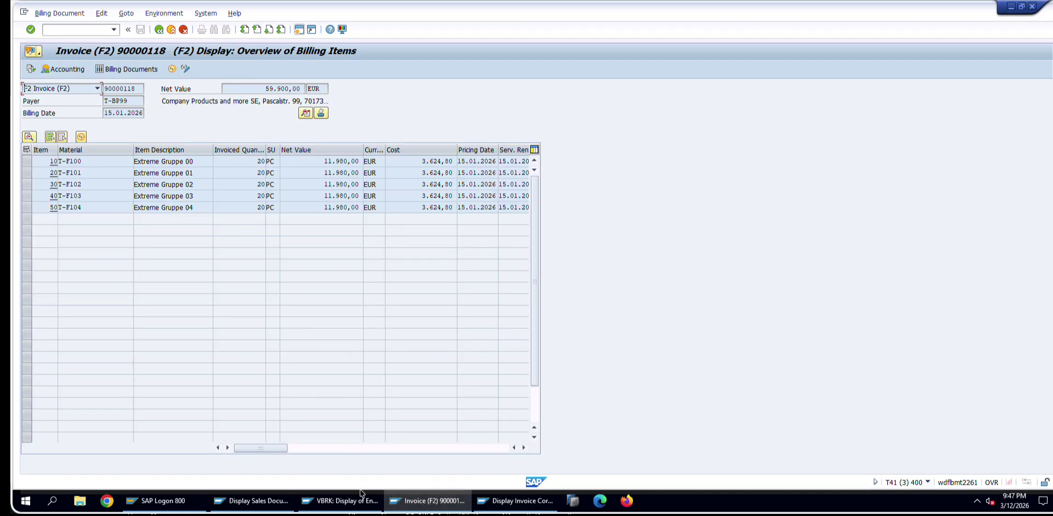
click(346, 500)
click(356, 200)
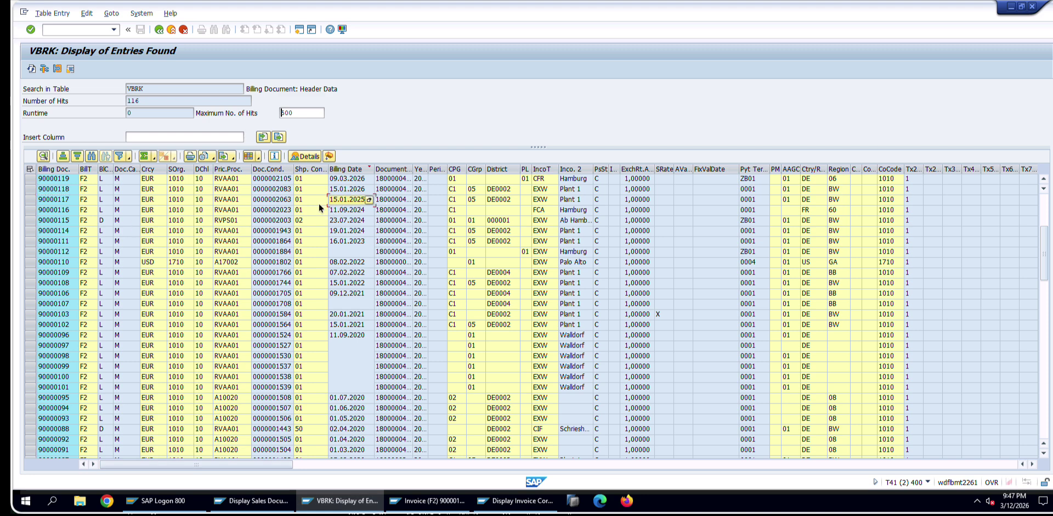
click(71, 200)
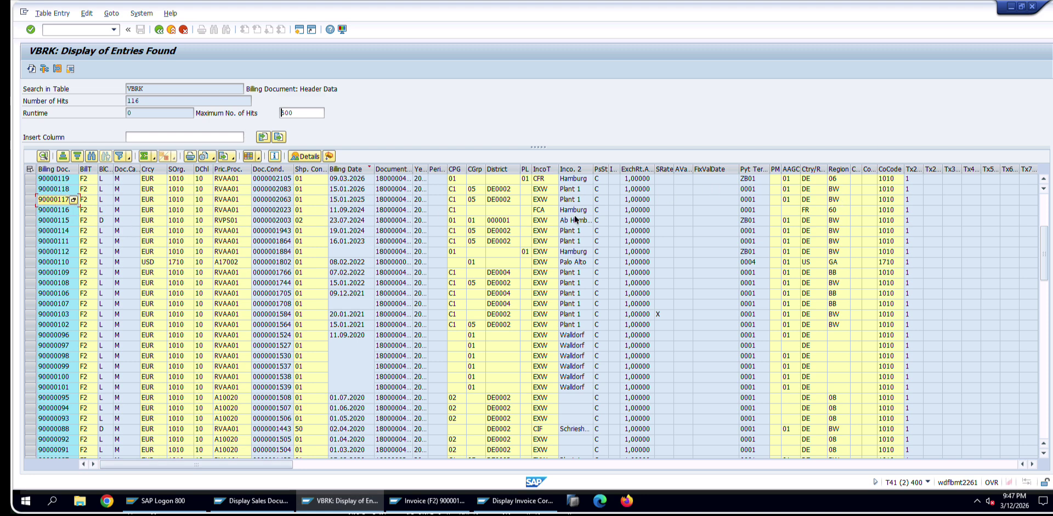
click(439, 500)
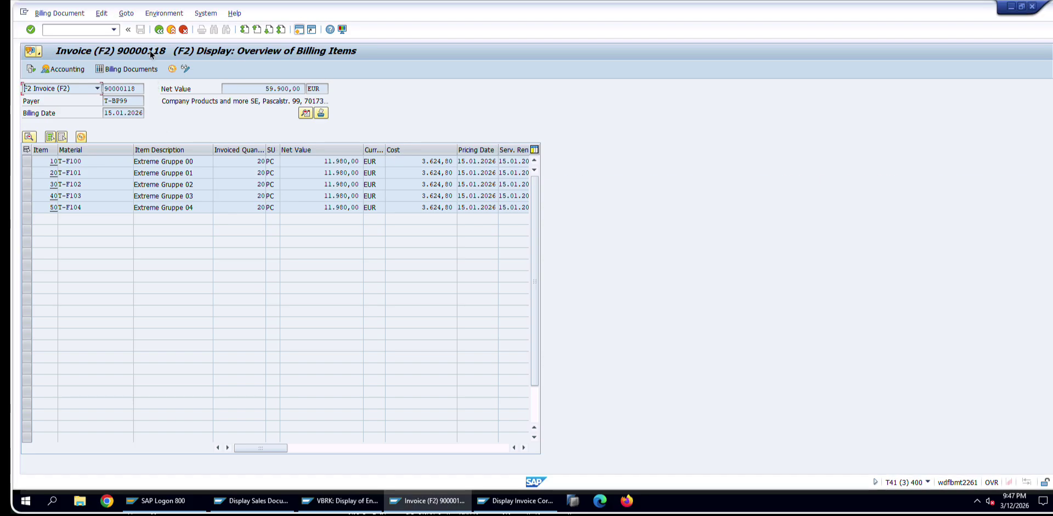
click(156, 29)
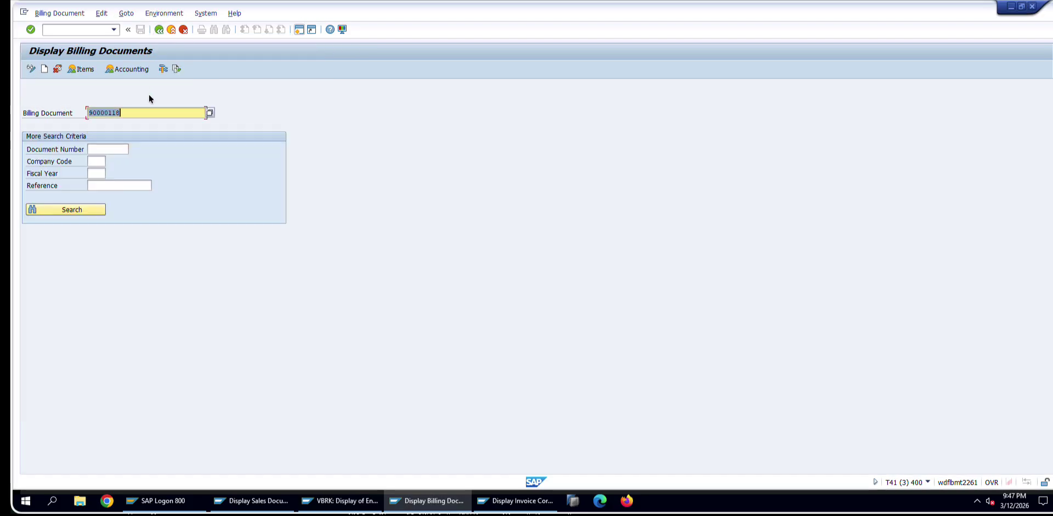
key(Return)
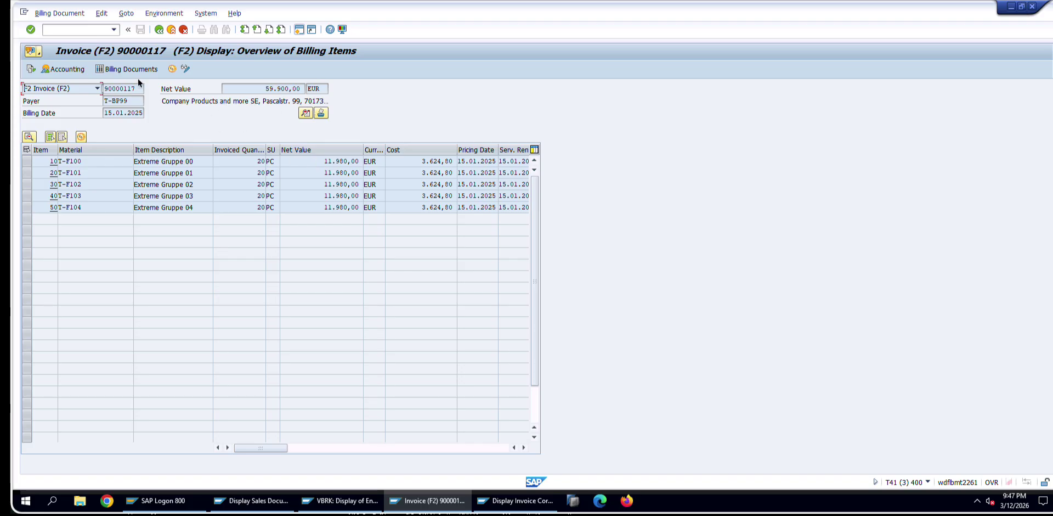
- Check the invoice's document flow and its standard order's header data, then return to the invoice and select its document number
click(27, 69)
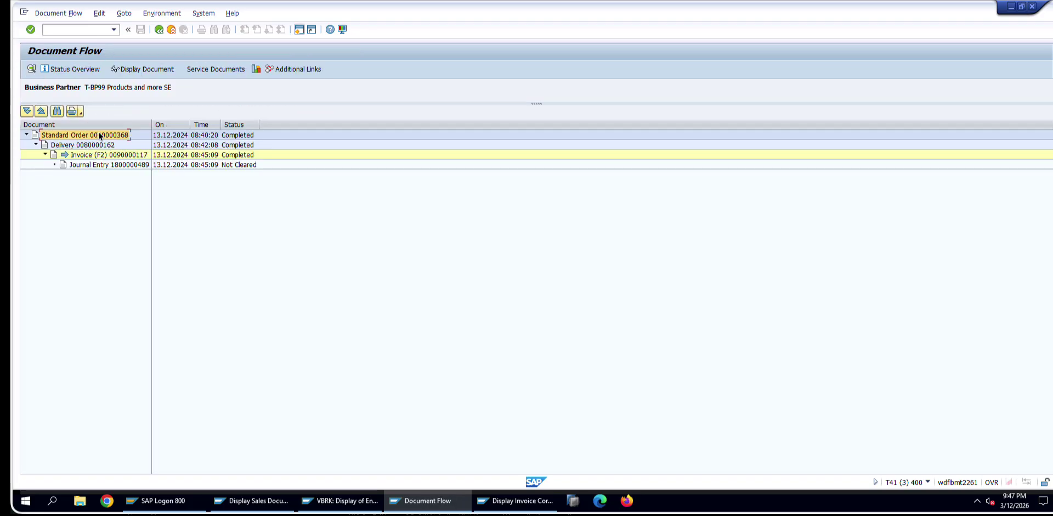
click(143, 68)
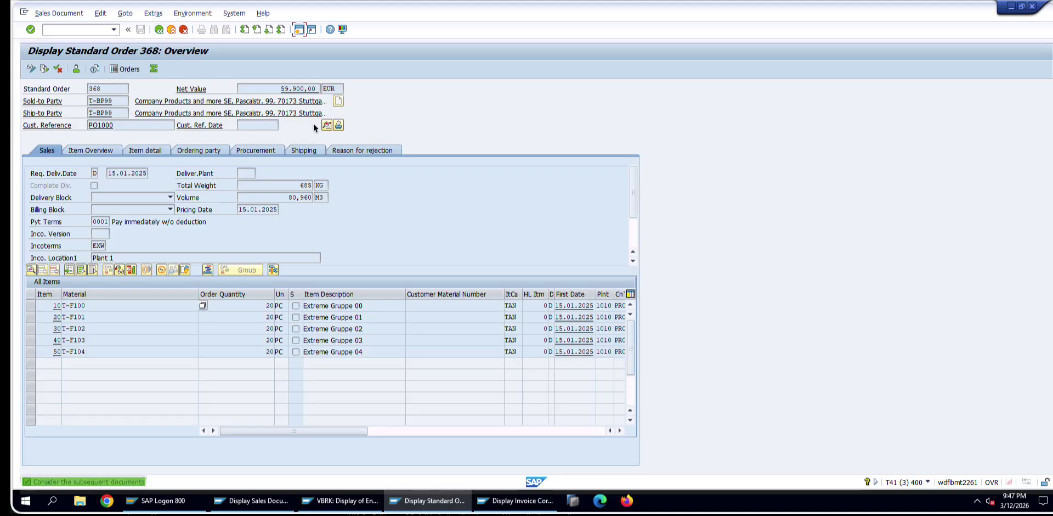
click(339, 125)
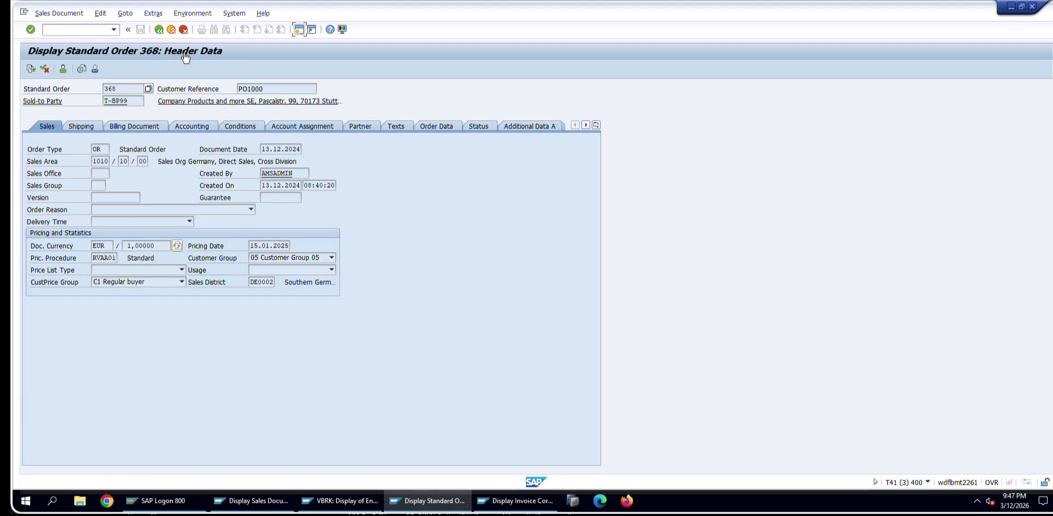
click(158, 29)
click(131, 154)
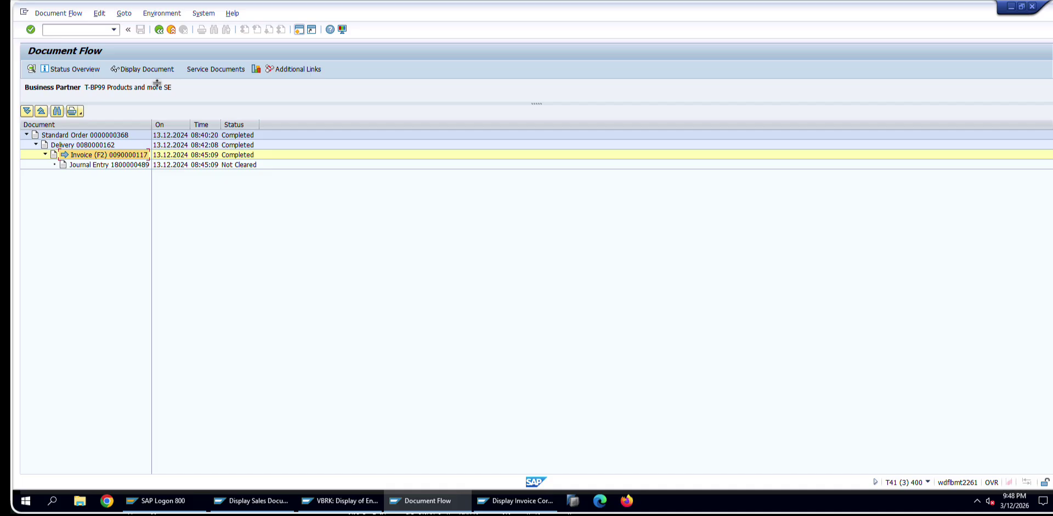
click(144, 69)
click(109, 88)
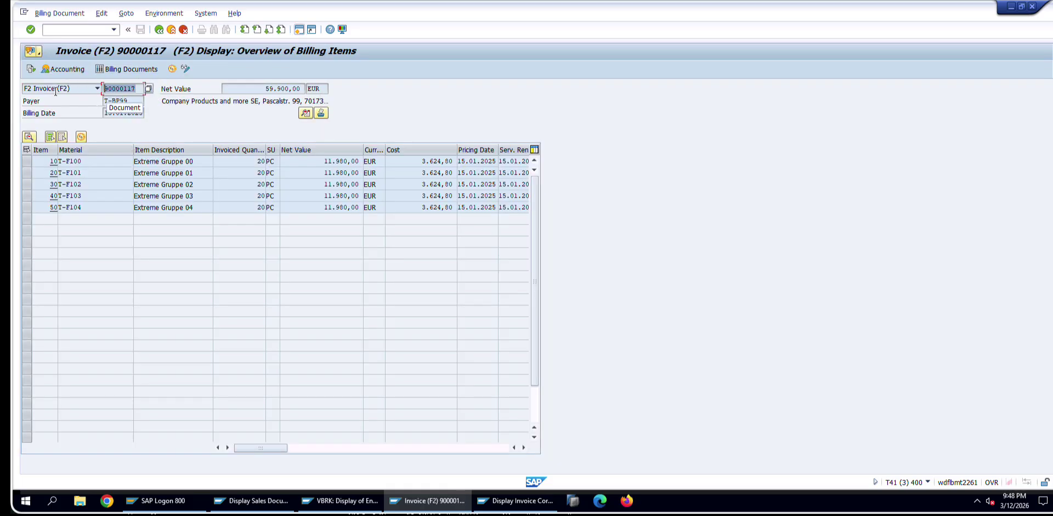
click(61, 13)
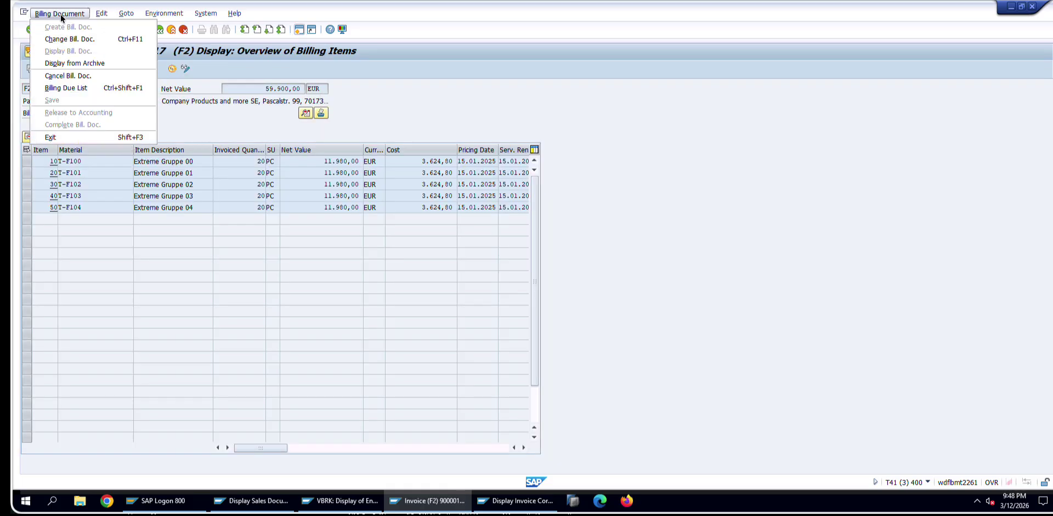
click(228, 225)
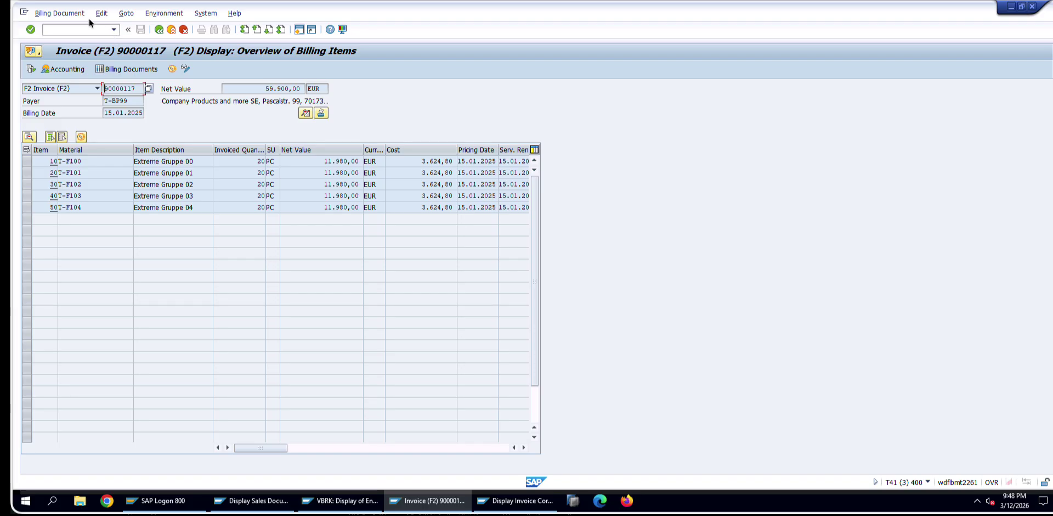
click(55, 14)
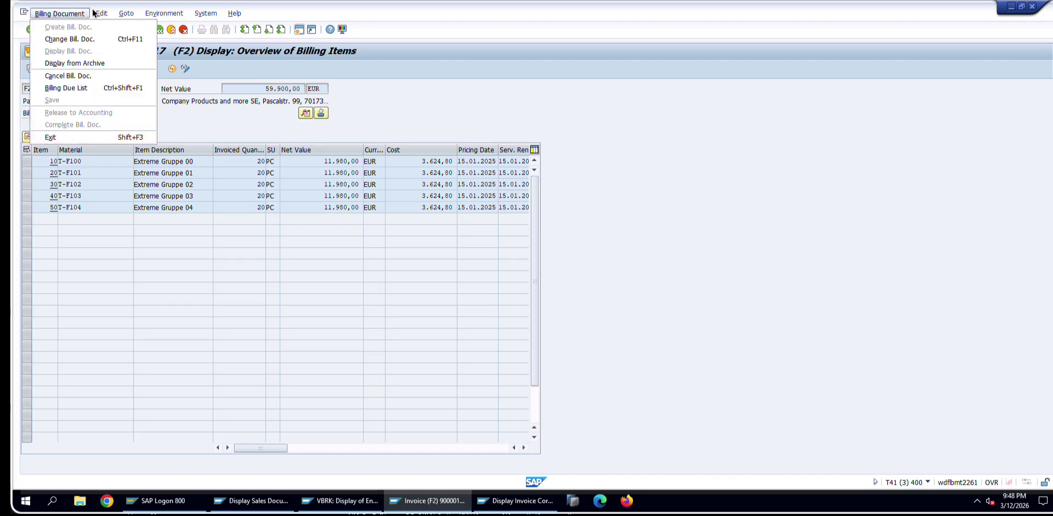
mouse_move(126, 13)
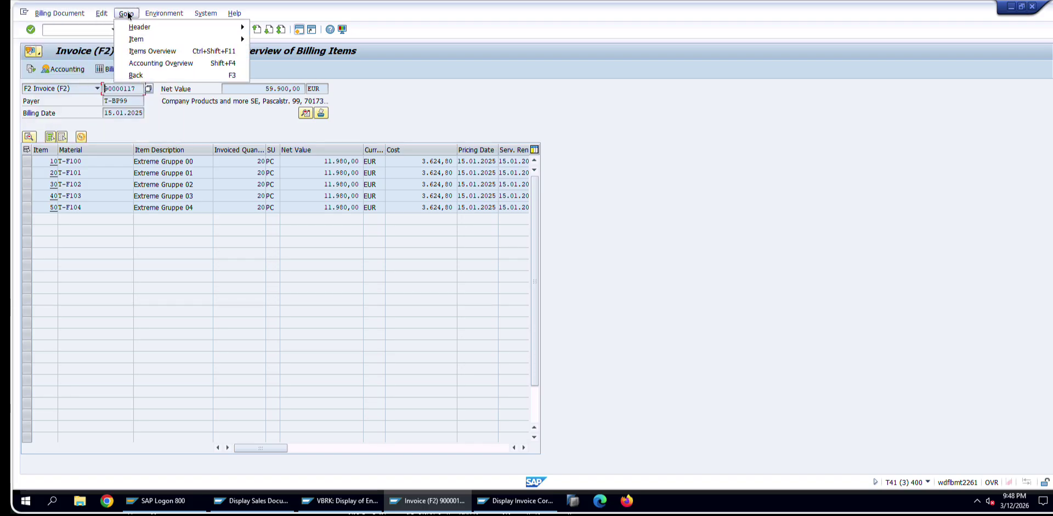
click(192, 113)
- Create an RK invoice correction request in a new session with reference to billing document 90000117, copying all its items
click(298, 30)
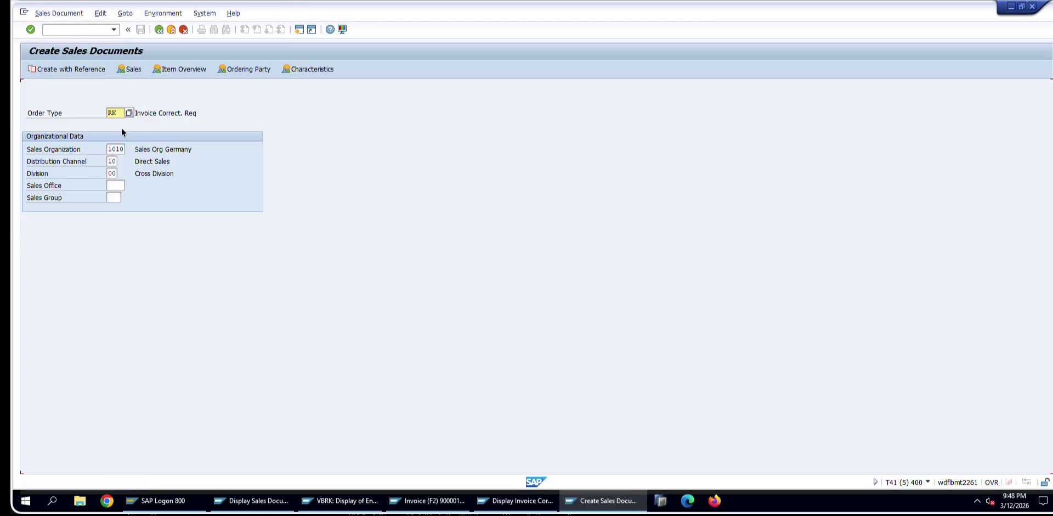
key(F6)
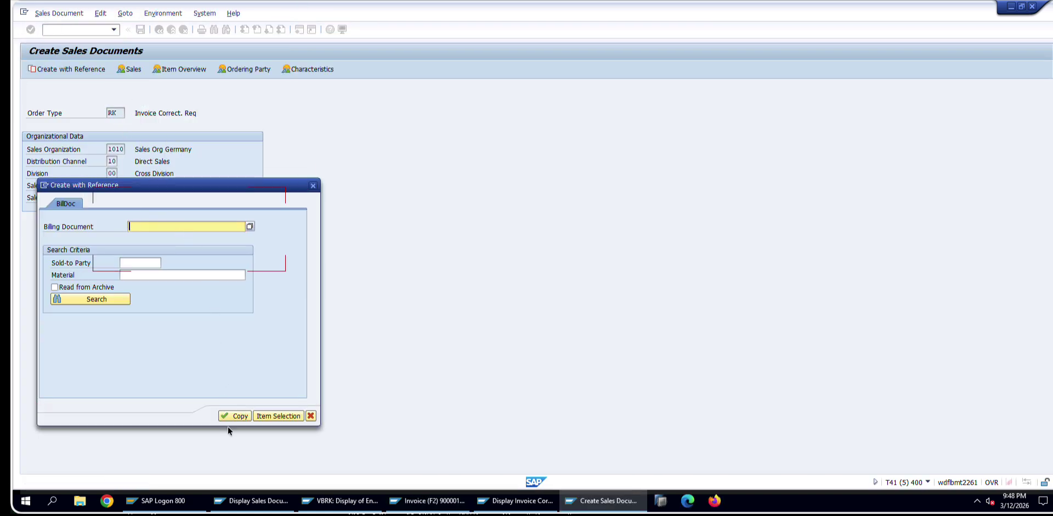
text(90000117)
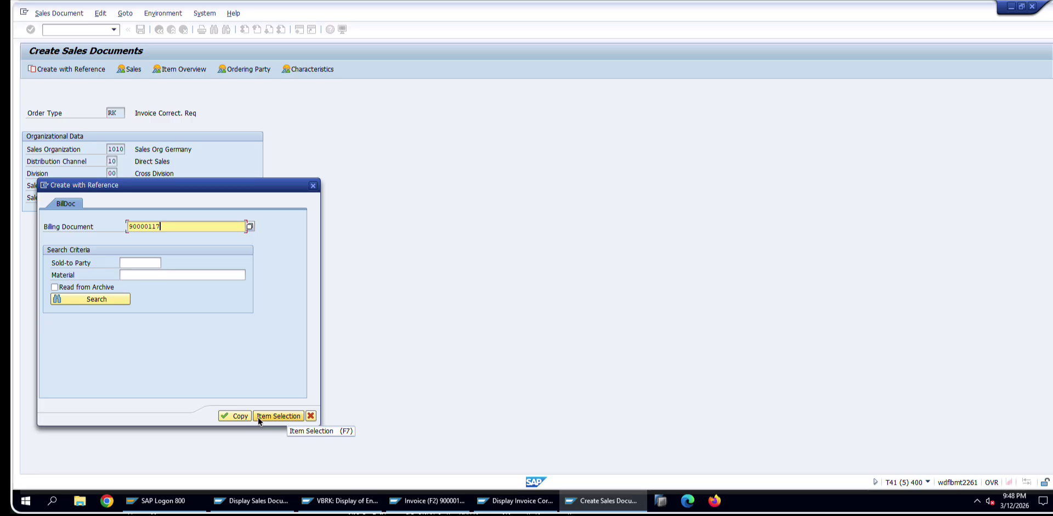
click(256, 416)
key(Down)
click(186, 206)
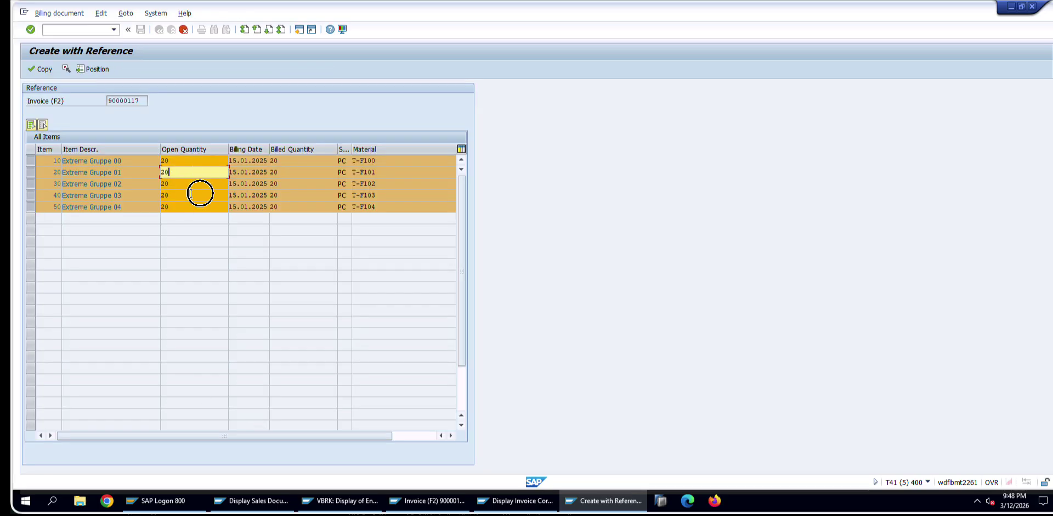
click(41, 69)
- Change the PR00 price of the T-F100 request item 60 to 499 EUR and return to the item overview
double_click(259, 303)
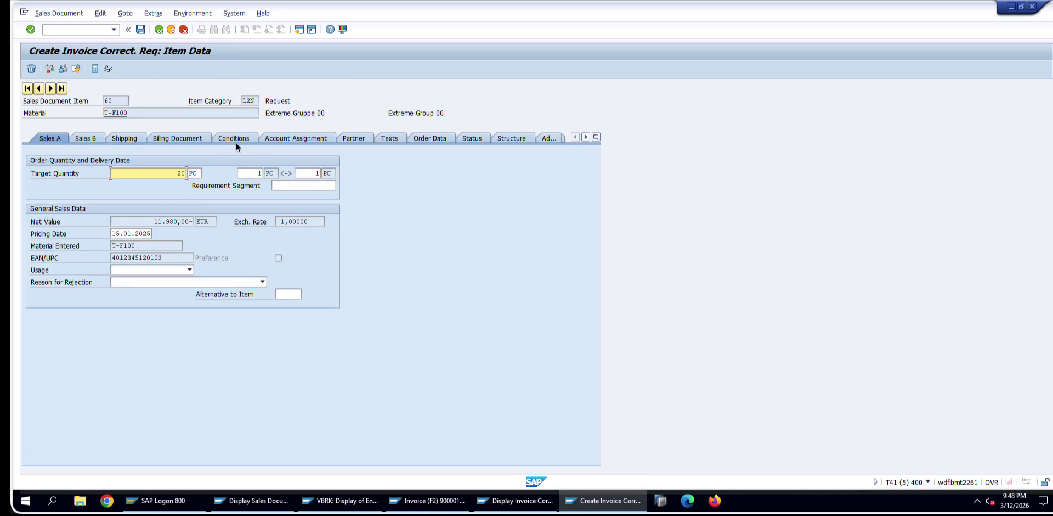
click(237, 141)
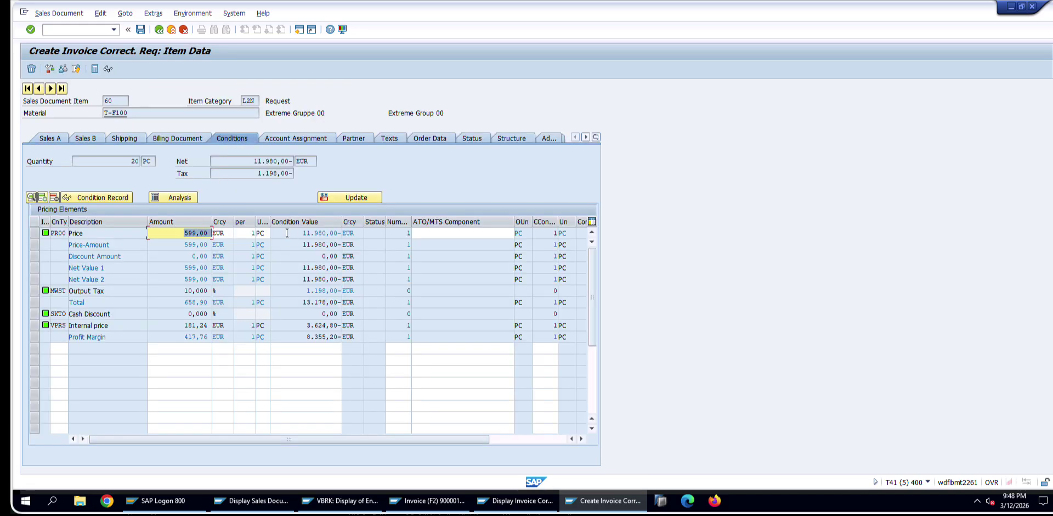
text(49)
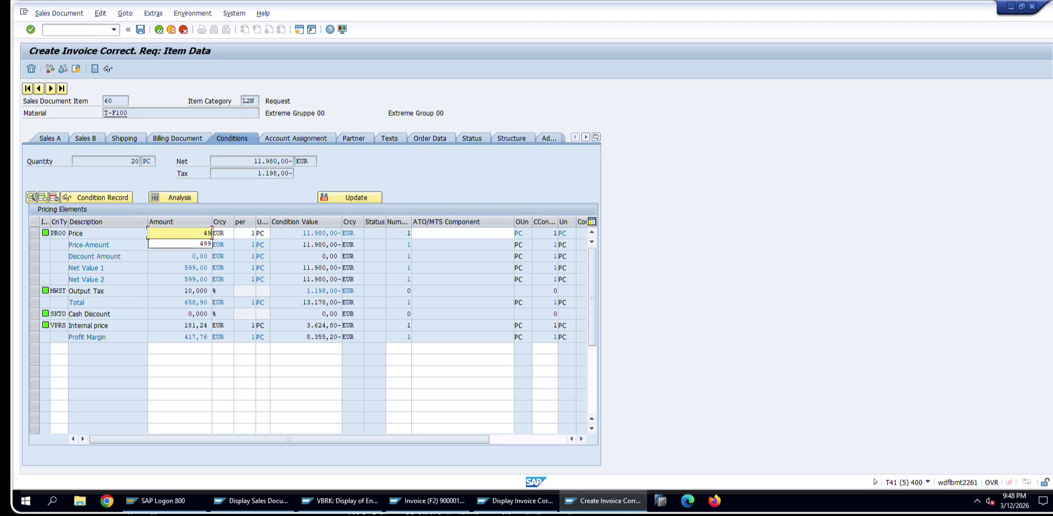
text(9)
key(Return)
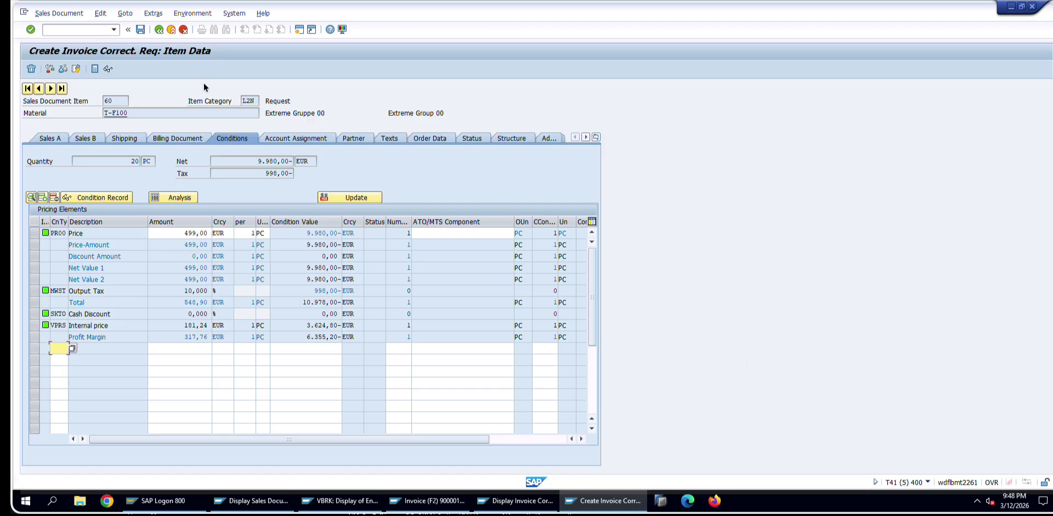
click(158, 32)
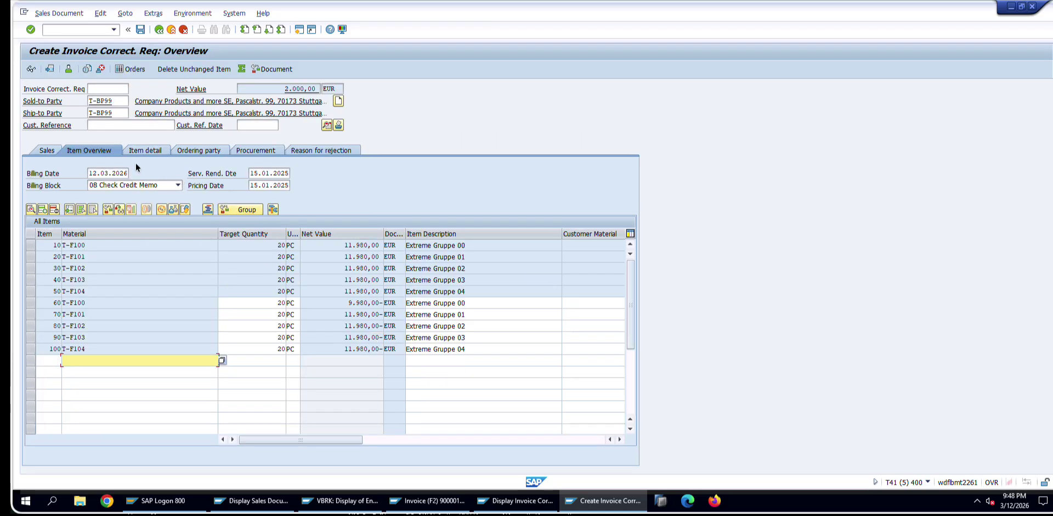
- Delete the unchanged items from the invoice correction request and check the quantities and net values of the remaining T-F100 pair
click(179, 68)
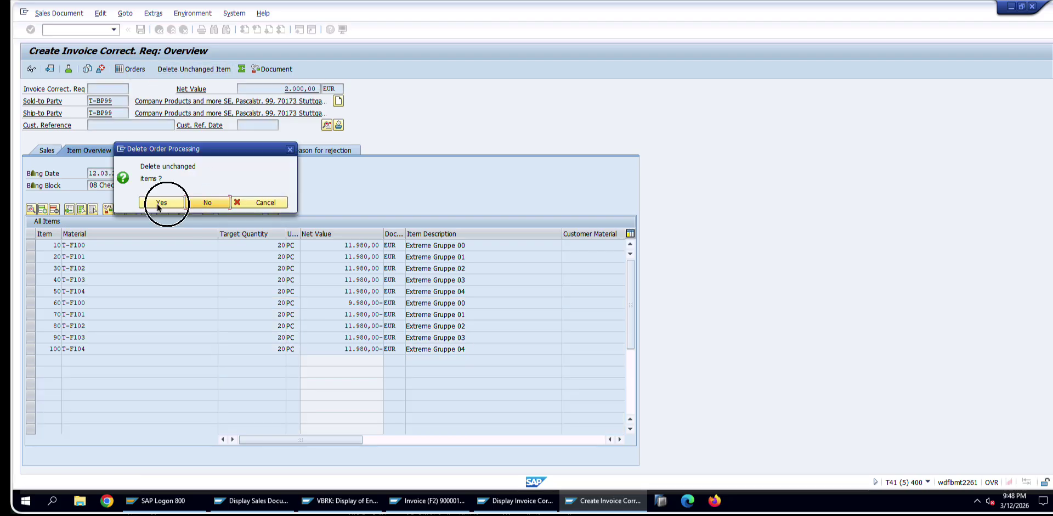
click(158, 203)
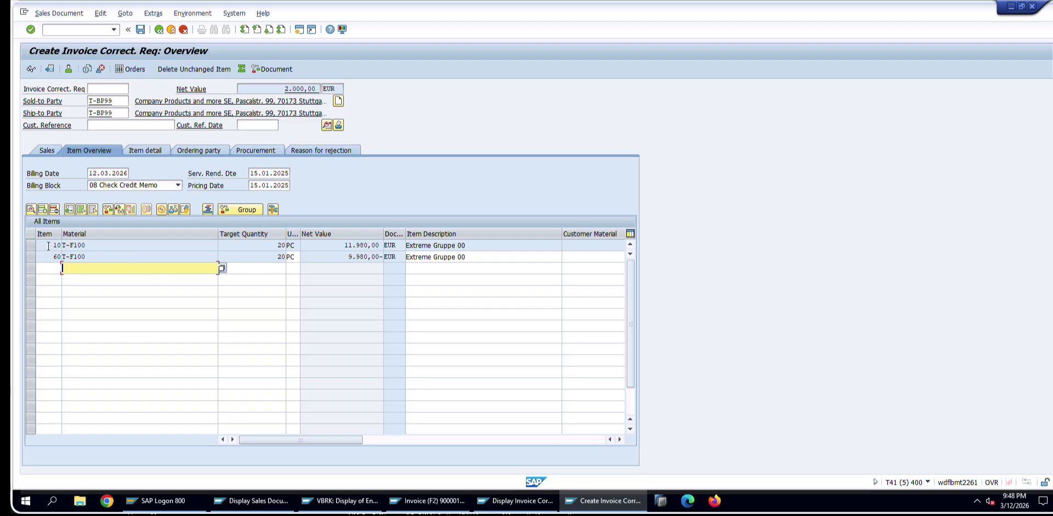
double_click(269, 245)
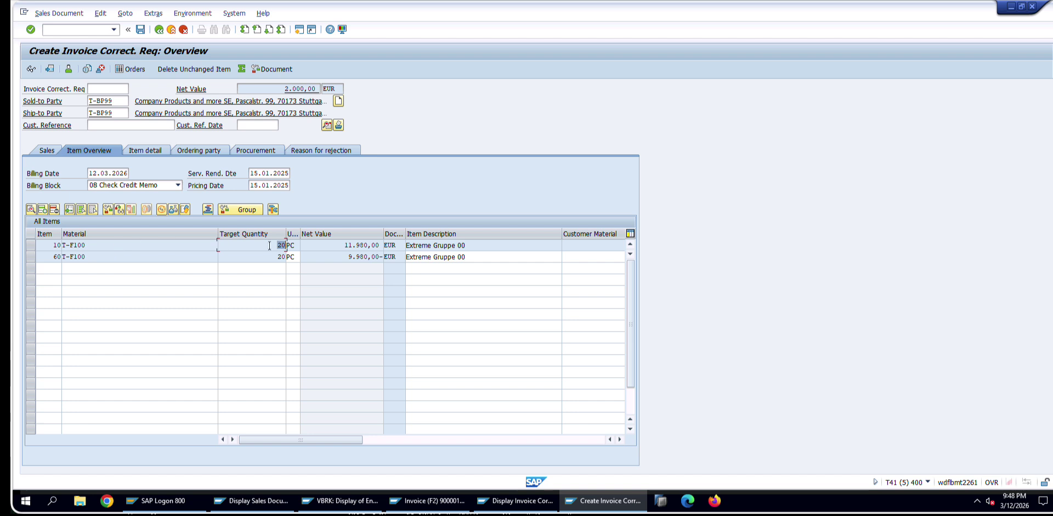
double_click(72, 244)
double_click(274, 245)
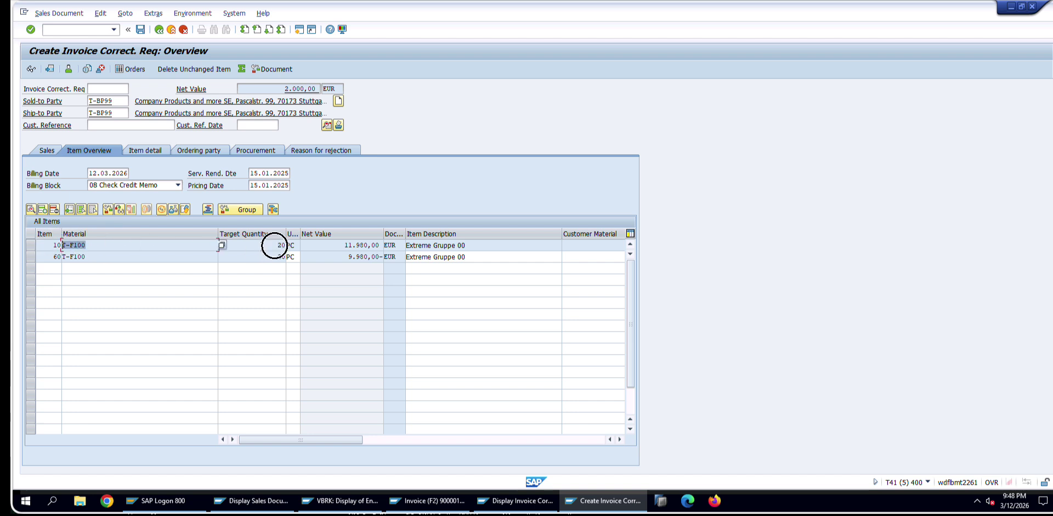
click(349, 246)
double_click(329, 256)
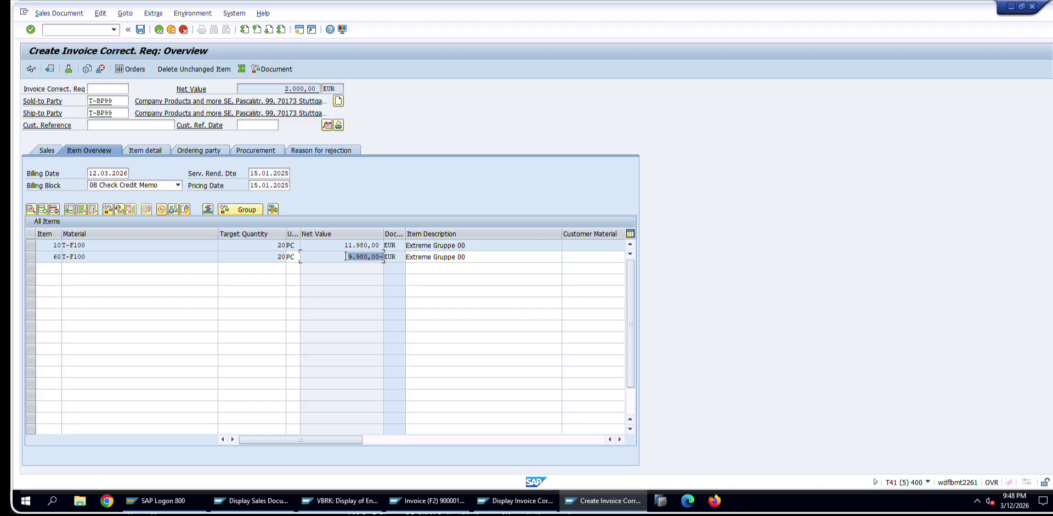
- Complete the missing order reason with 106 Goodwill (Invoice Correction) and save the invoice correction request
click(140, 30)
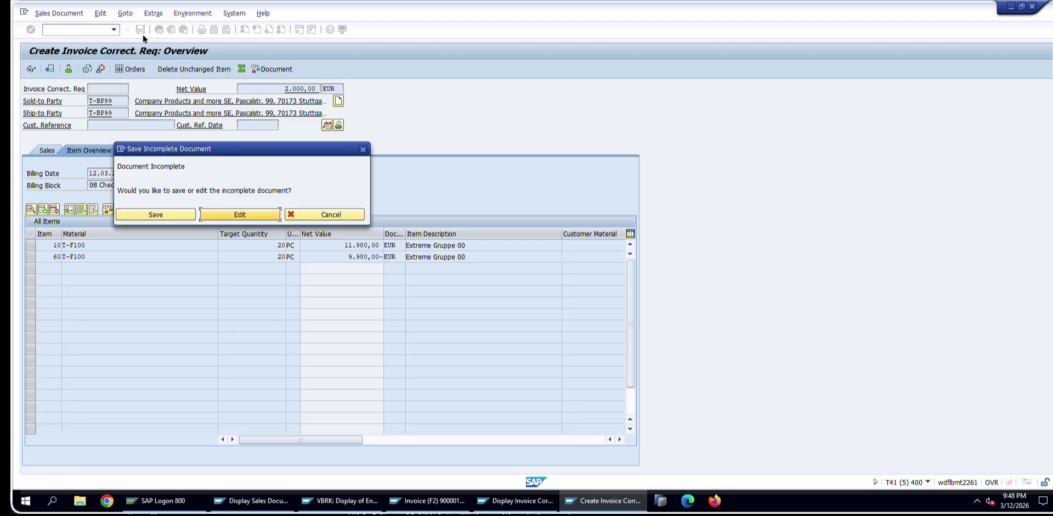
click(219, 212)
double_click(129, 174)
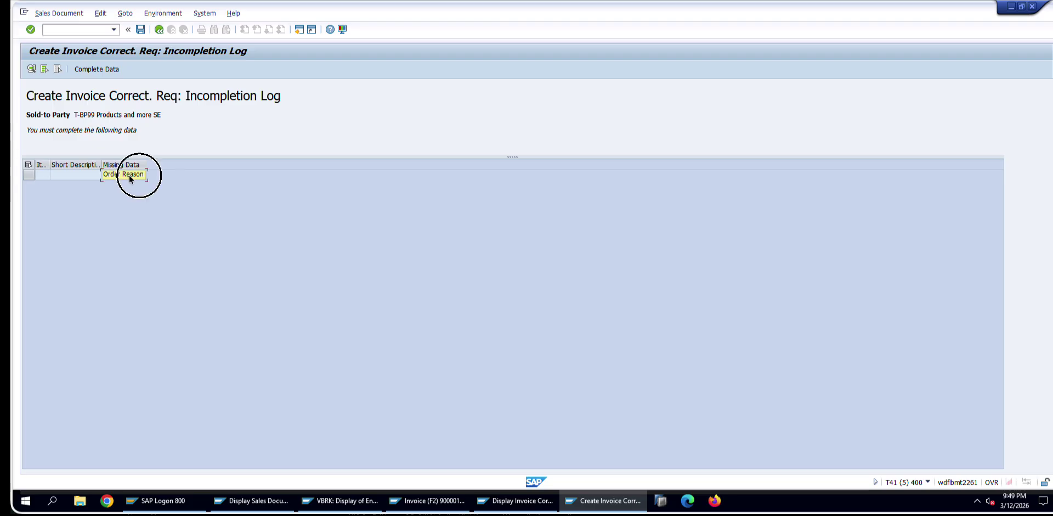
click(163, 209)
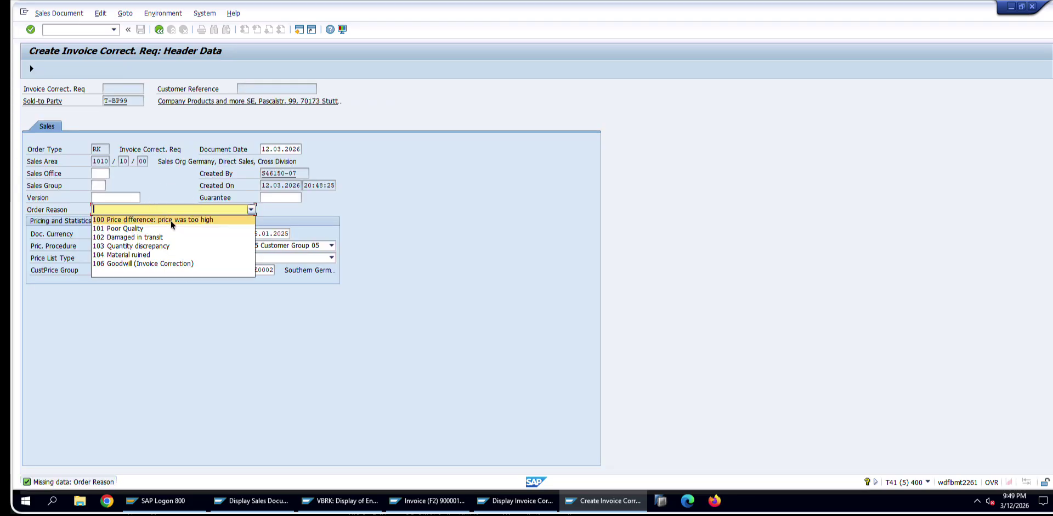
click(185, 264)
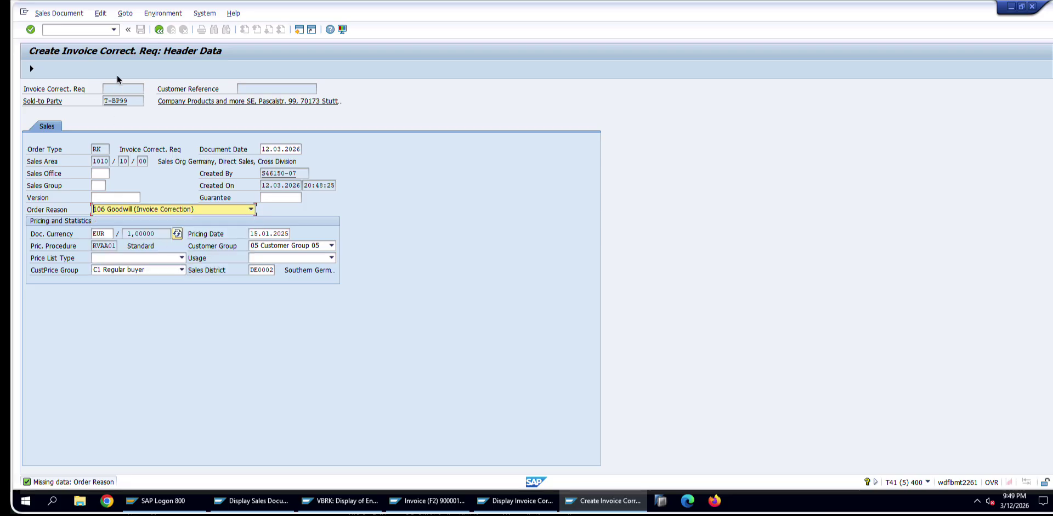
click(158, 29)
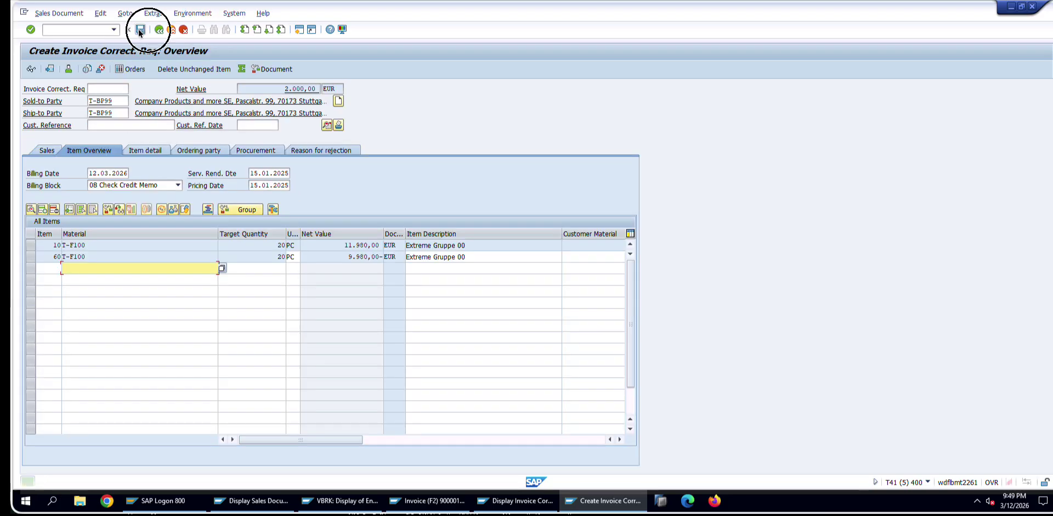
click(139, 31)
- Open the saved invoice correction request for changing and clear its 08 Check Credit Memo billing block
click(68, 14)
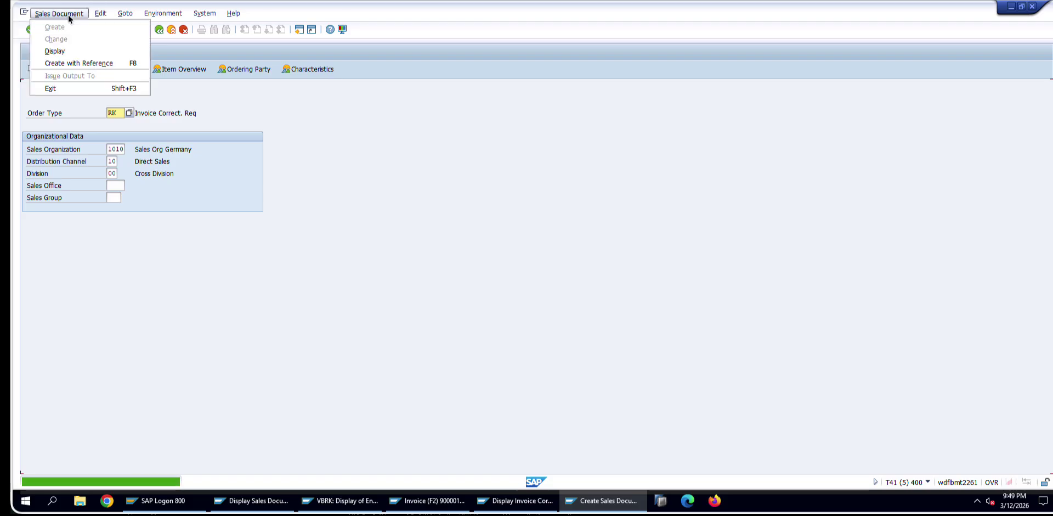
click(76, 51)
key(Return)
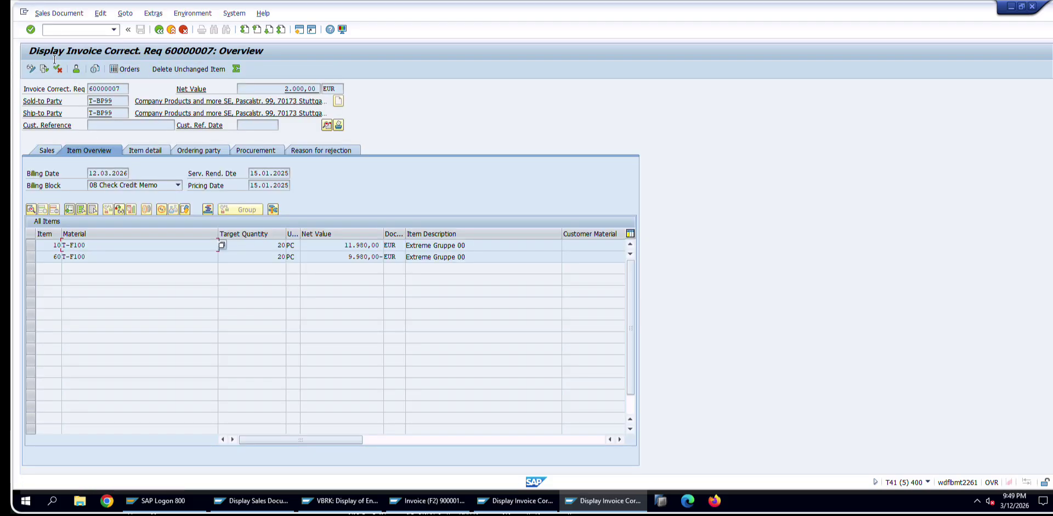
click(31, 69)
click(149, 185)
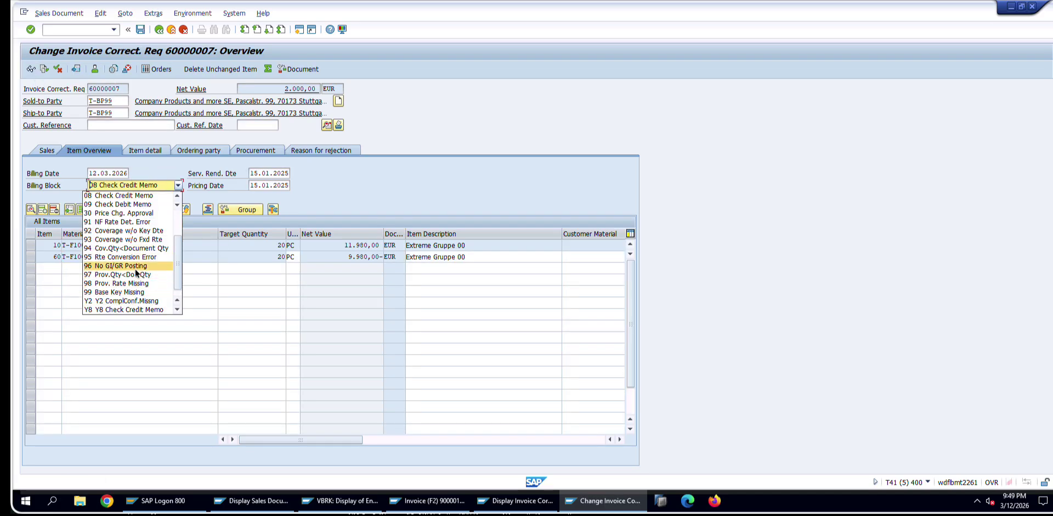
scroll(120, 272, down, 2)
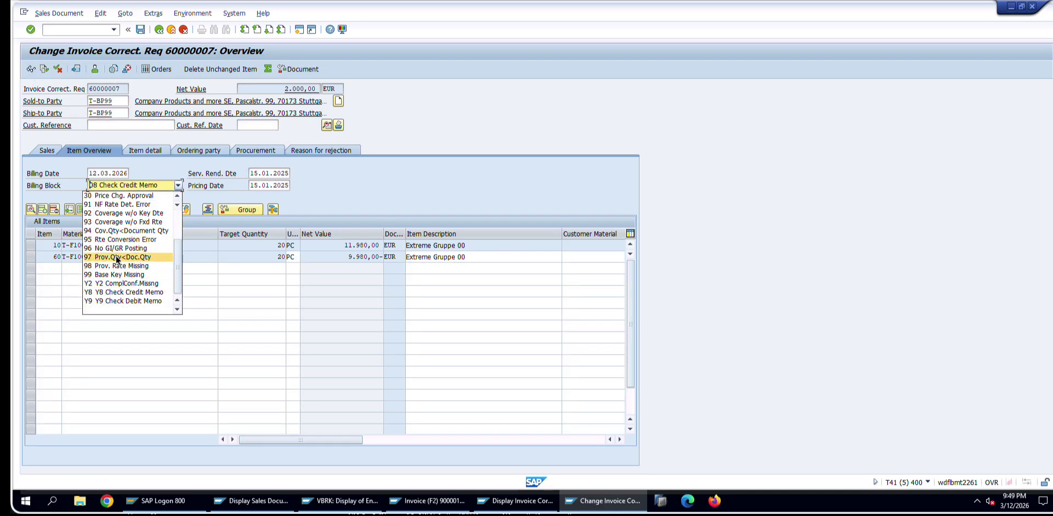
click(137, 308)
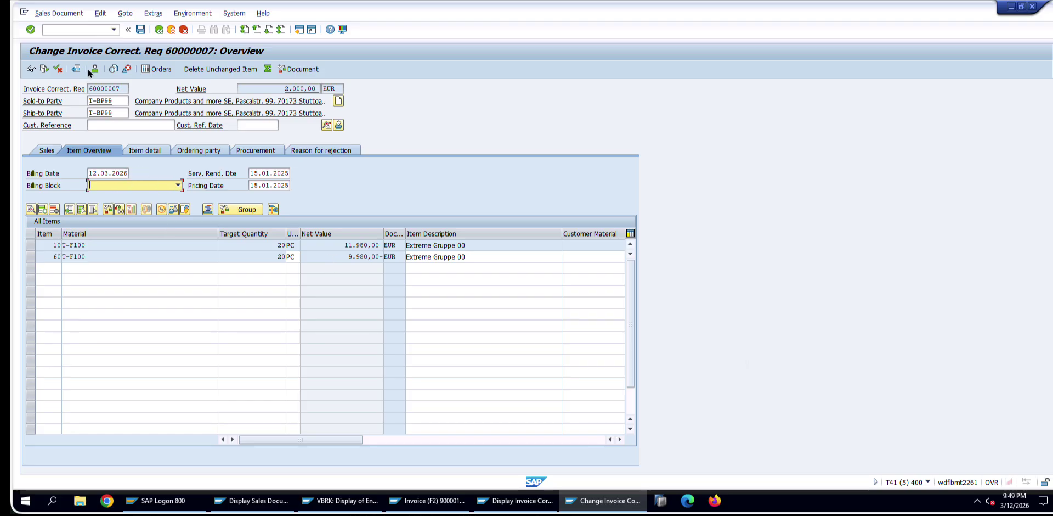
- Bill the released request directly, review the net values of the G2 credit memo and its items, and save it
click(59, 13)
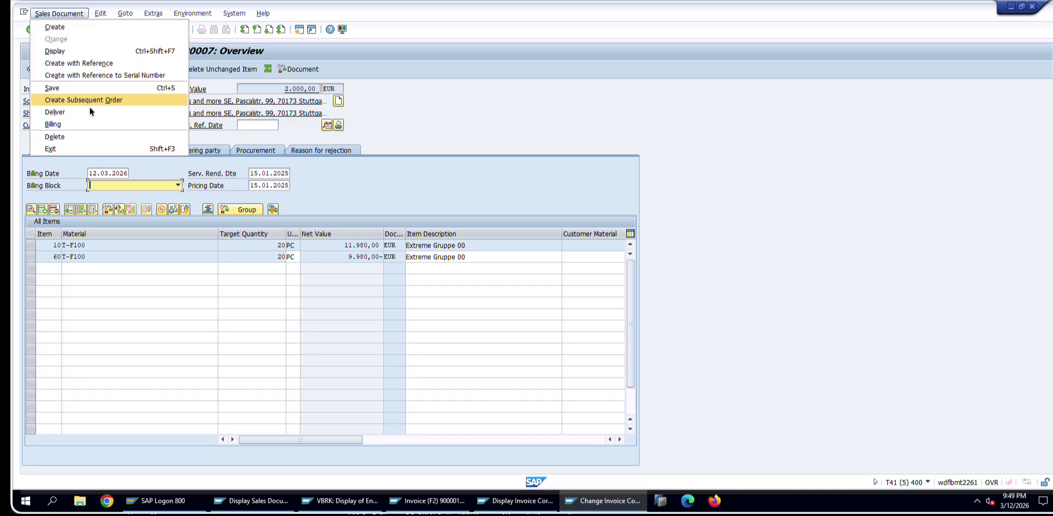
click(91, 125)
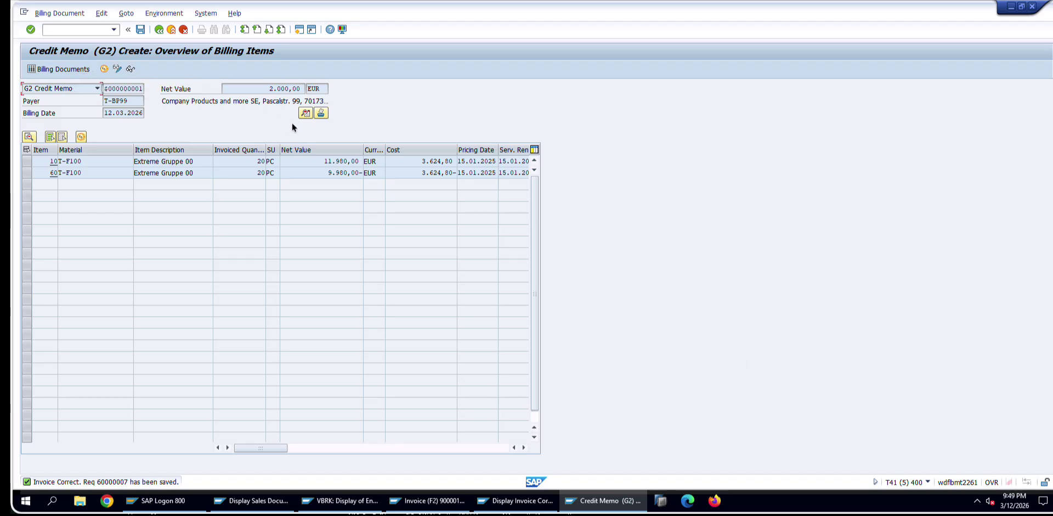
drag(240, 87, 331, 91)
click(324, 171)
click(412, 172)
click(315, 172)
click(270, 88)
click(141, 31)
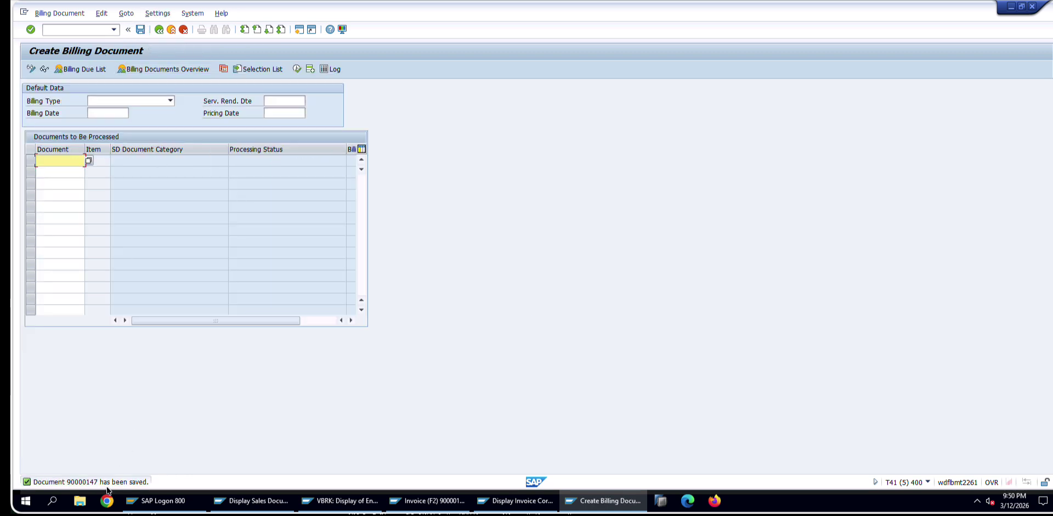
- Leave billing creation and display the saved G2 credit memo with transaction VF03
click(183, 29)
text(v)
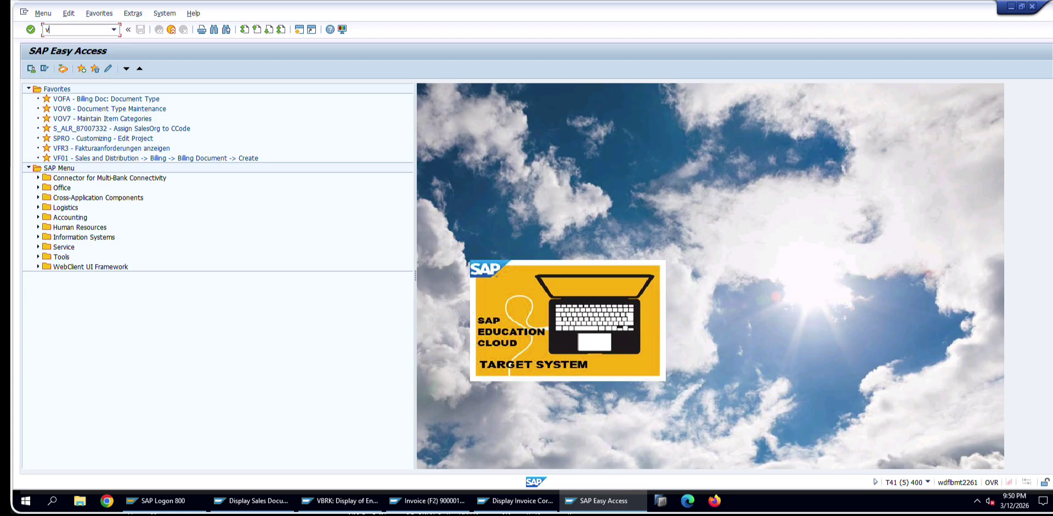
text(f03)
key(Return)
key(Return)
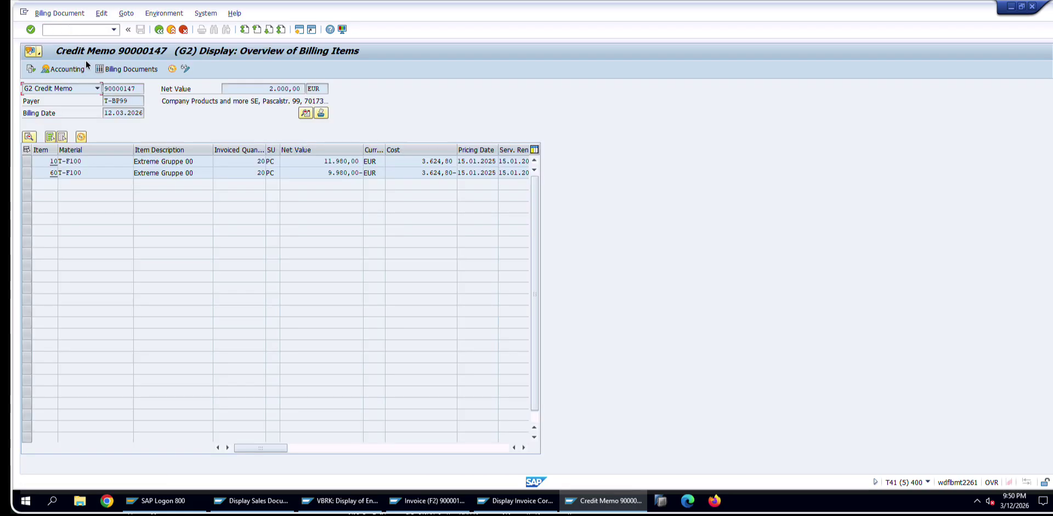
- Examine the credit memo's document flow at item level, comparing the reference values of the correction request and credit memo items
click(31, 69)
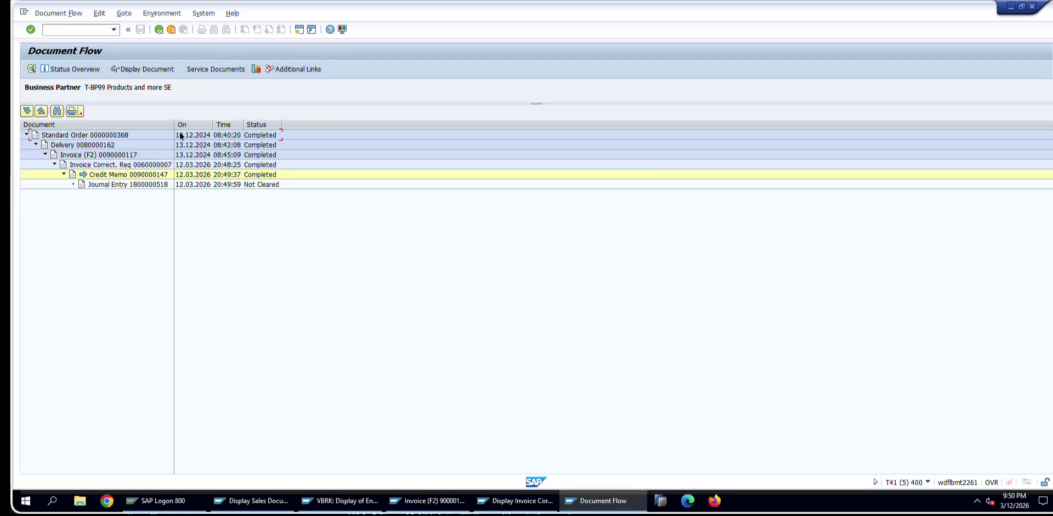
drag(175, 130, 186, 130)
click(58, 13)
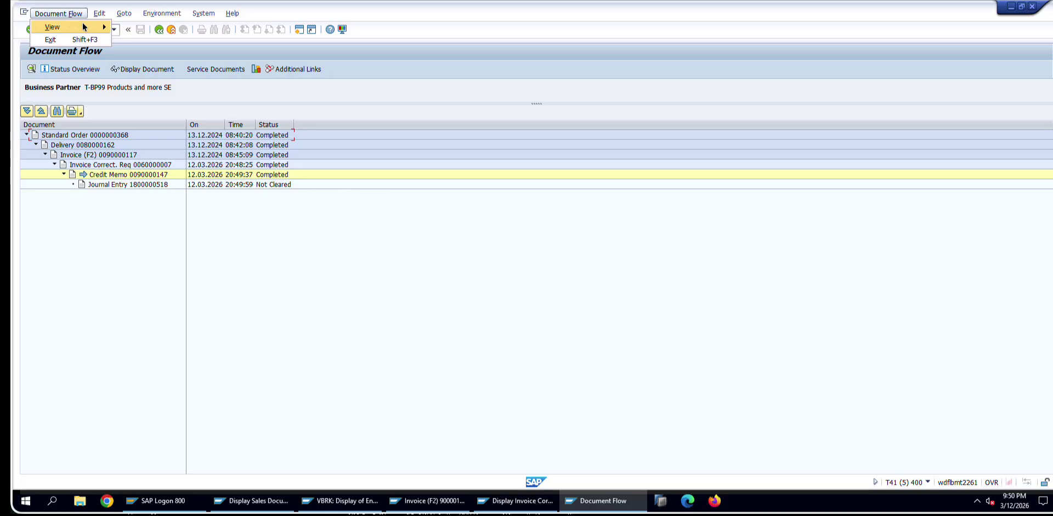
mouse_move(82, 26)
click(133, 40)
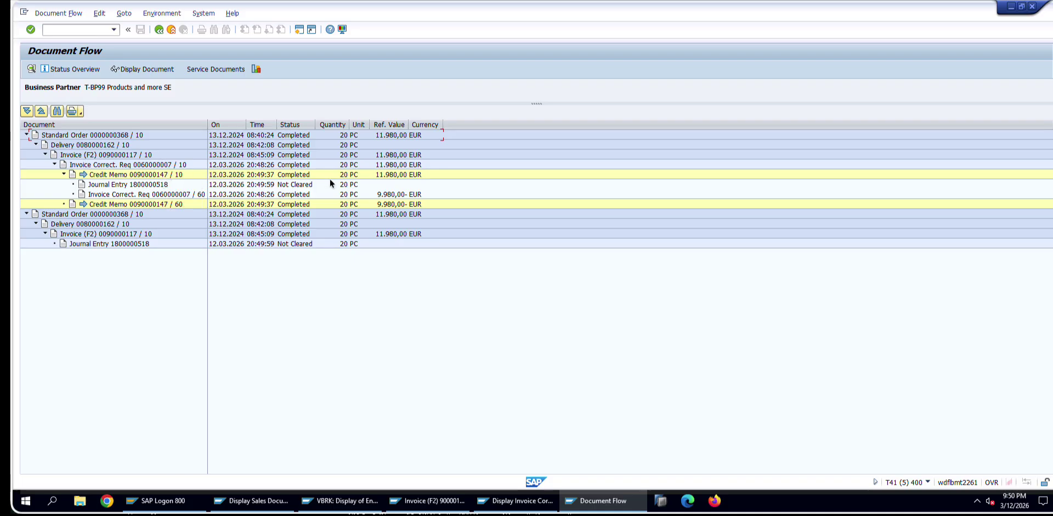
click(405, 177)
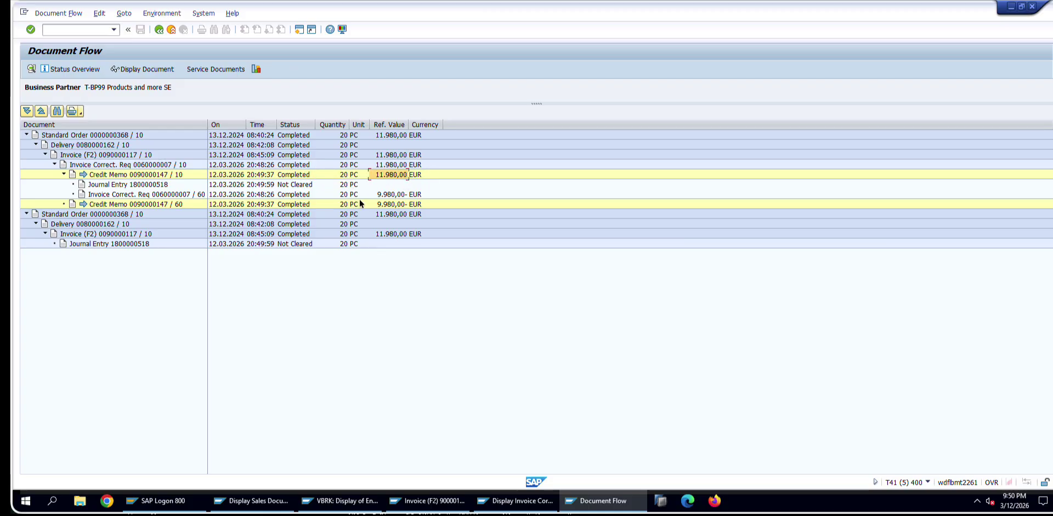
click(386, 195)
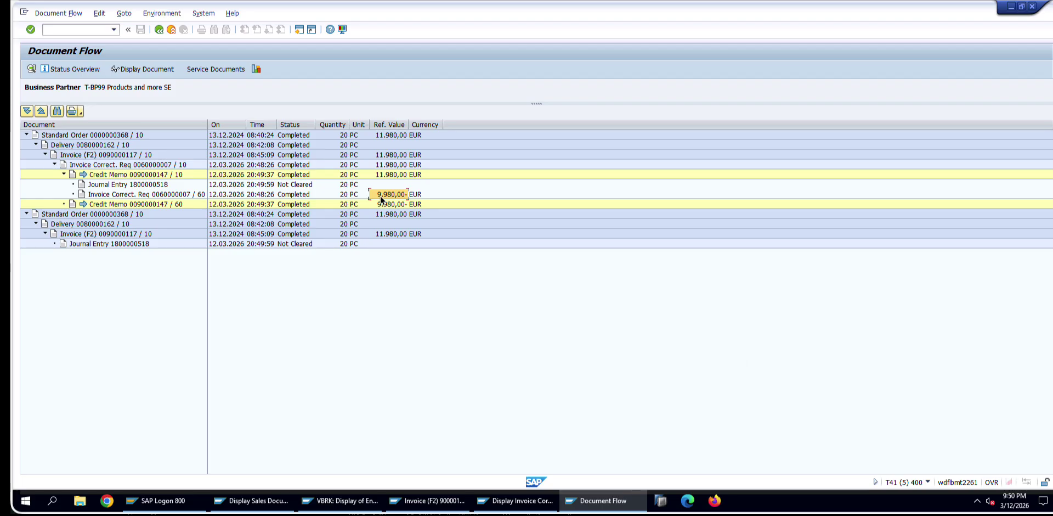
click(134, 166)
click(134, 175)
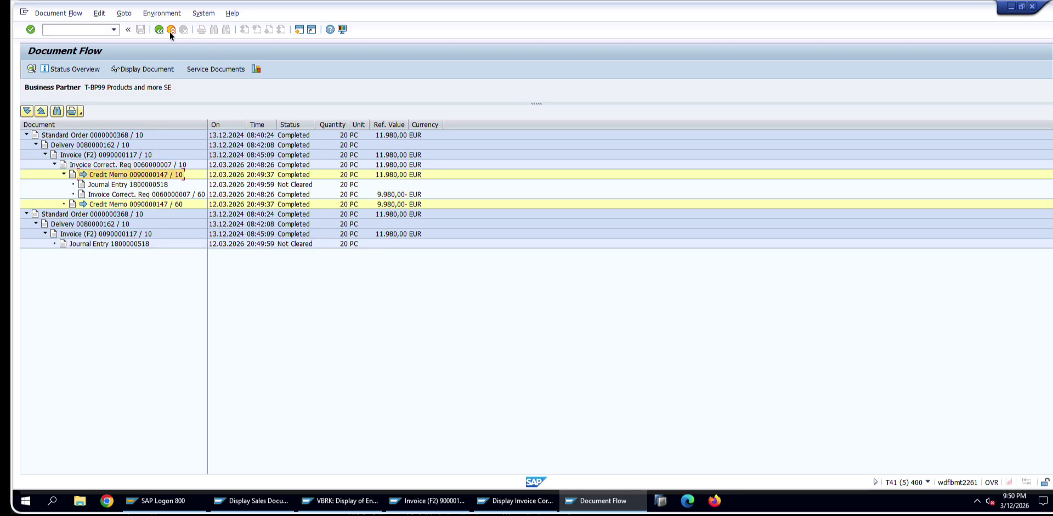
- Go back to the credit memo to check its header net value, and briefly consult the Notes app
click(129, 67)
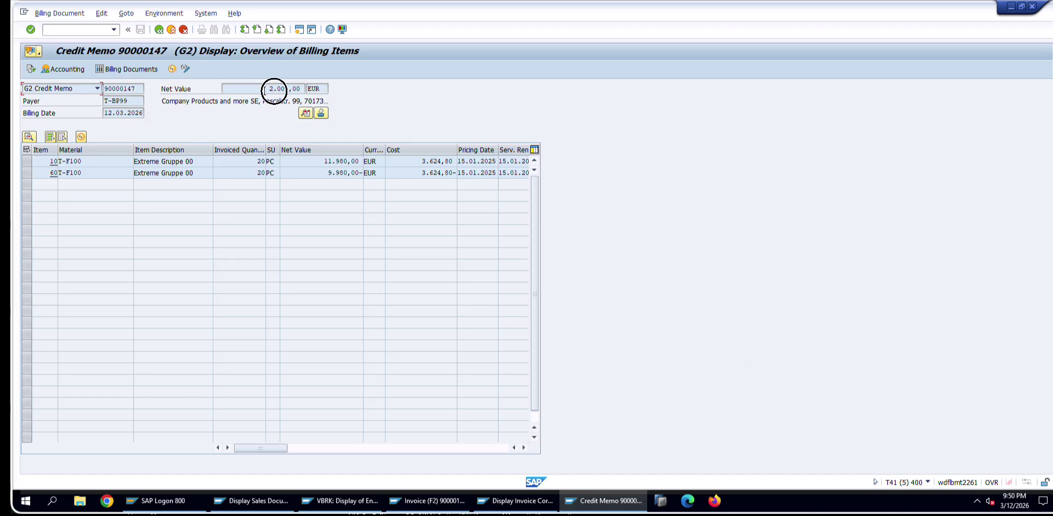
drag(274, 90, 327, 89)
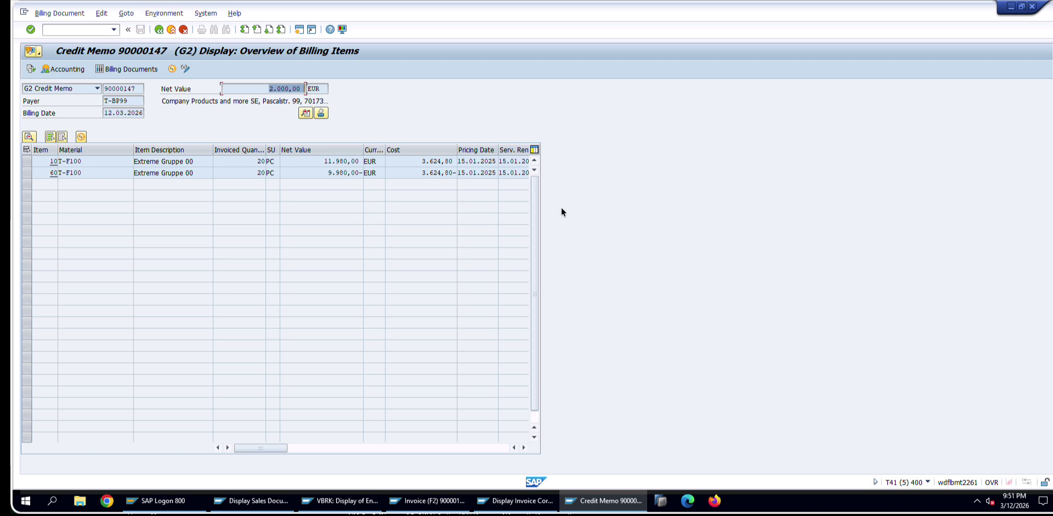
key(super+Tab)
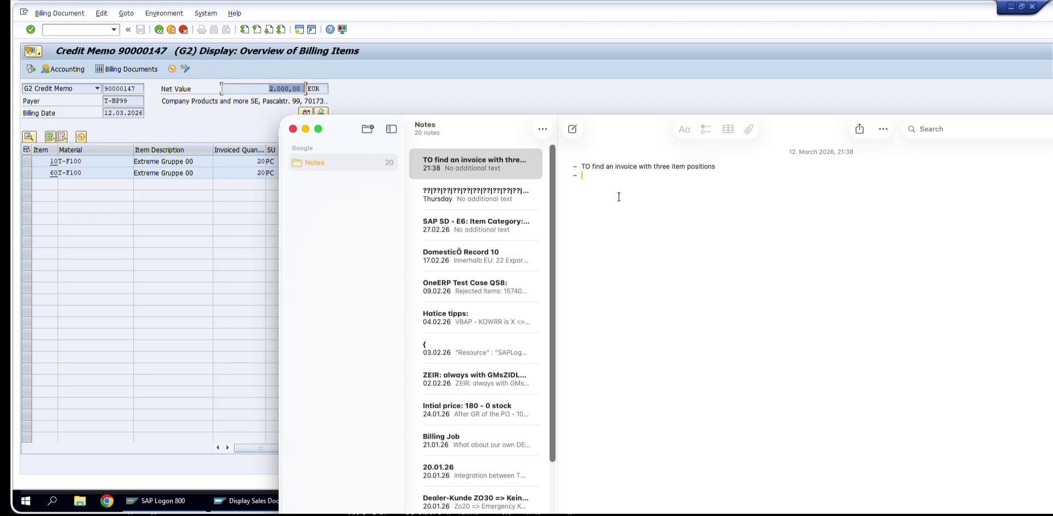
click(244, 245)
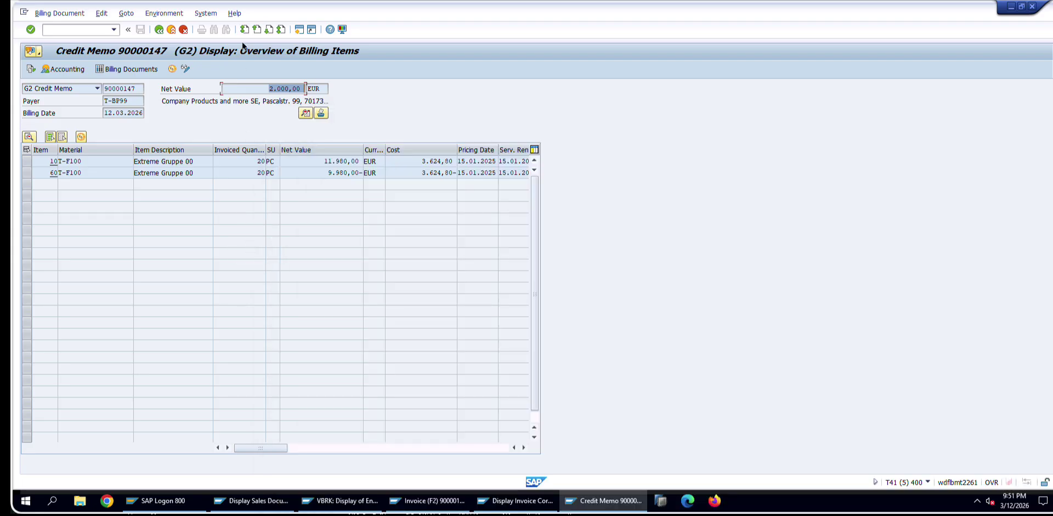
- Switch to the exercise PDF and read Solution 4, marking the passages on the created items, the PR00 price reduction and the credited value
click(243, 0)
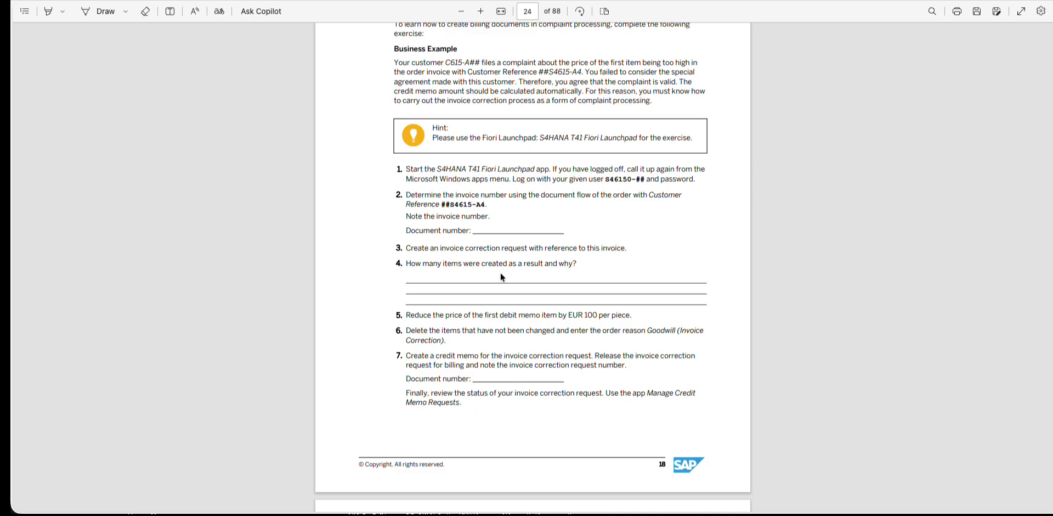
scroll(437, 312, down, 7)
scroll(437, 313, down, 16)
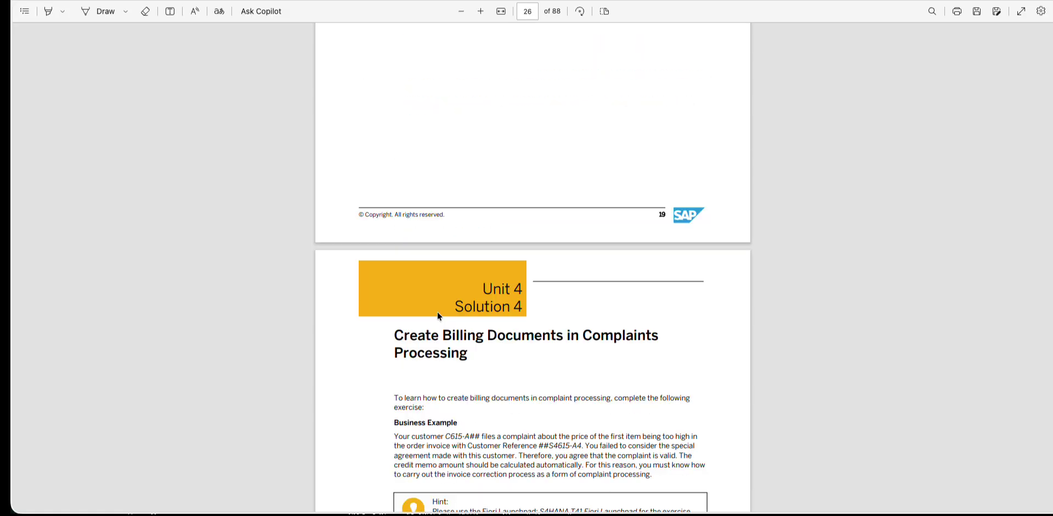
scroll(445, 301, down, 5)
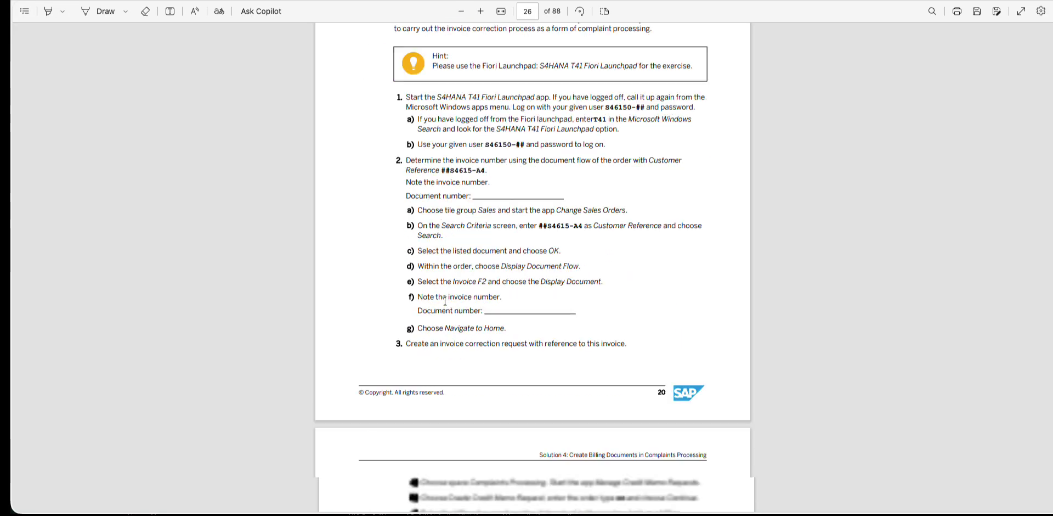
scroll(445, 300, down, 1)
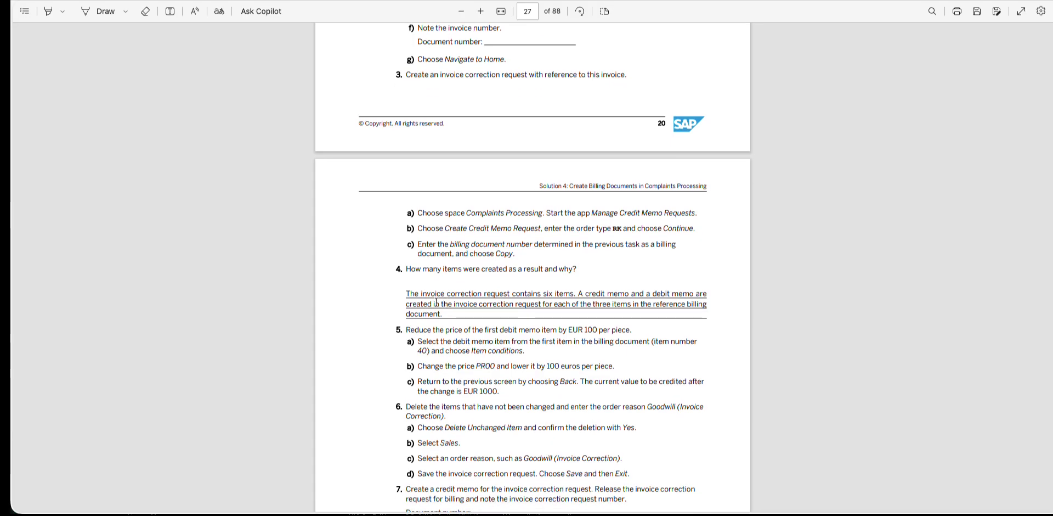
triple_click(426, 299)
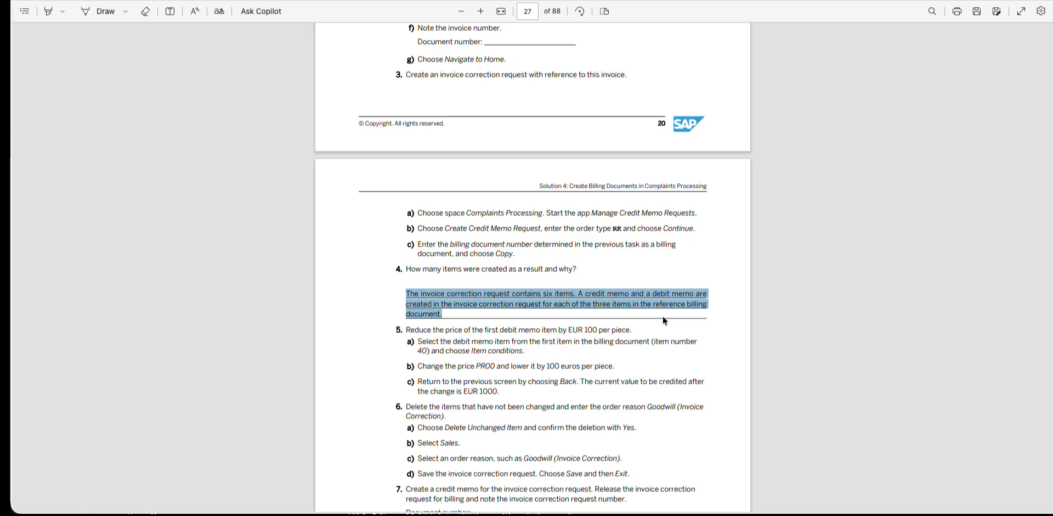
drag(459, 367, 619, 367)
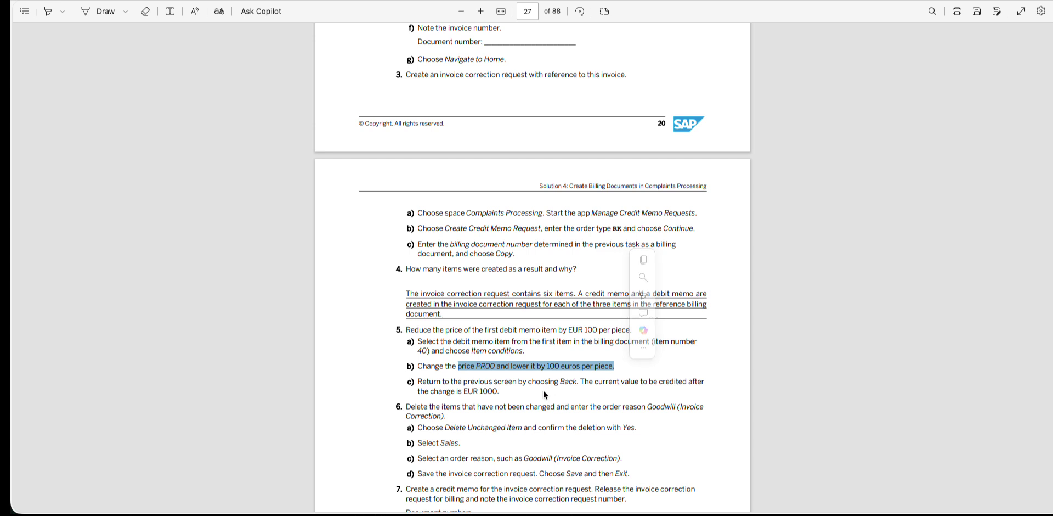
triple_click(456, 390)
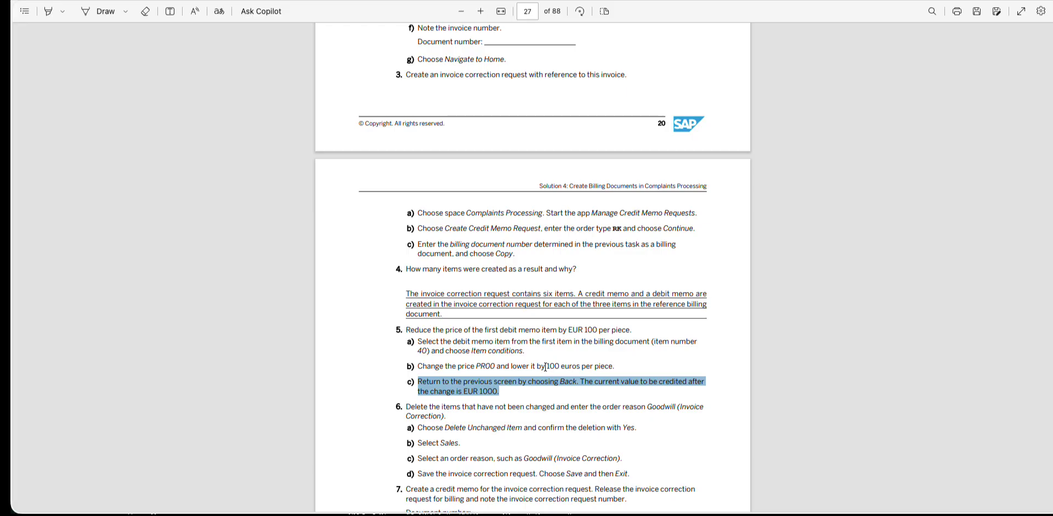
- Read the rest of Solution 4, covering deletion of unchanged items, the order reason, billing block removal, billing with VF01 and the overall status
scroll(545, 365, down, 3)
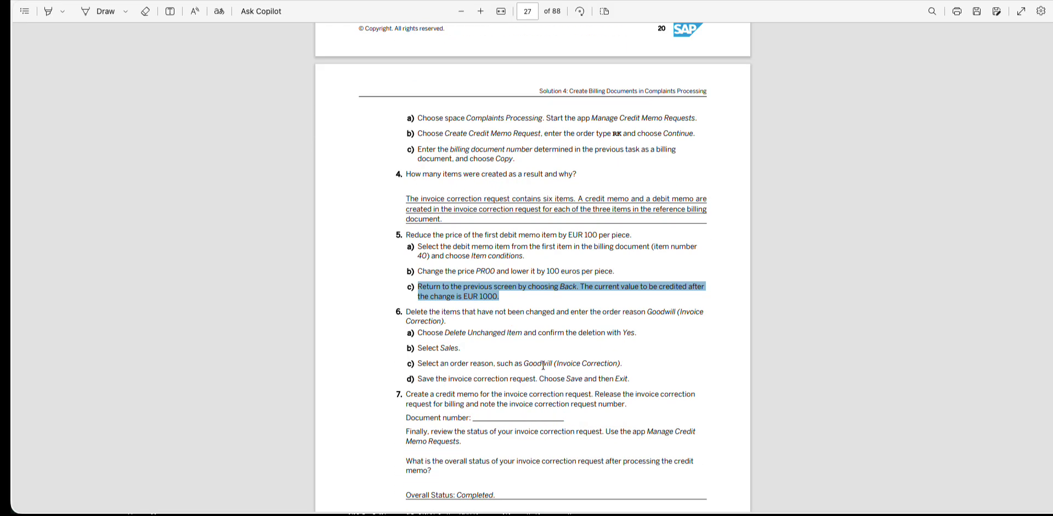
scroll(543, 365, down, 3)
scroll(543, 365, down, 6)
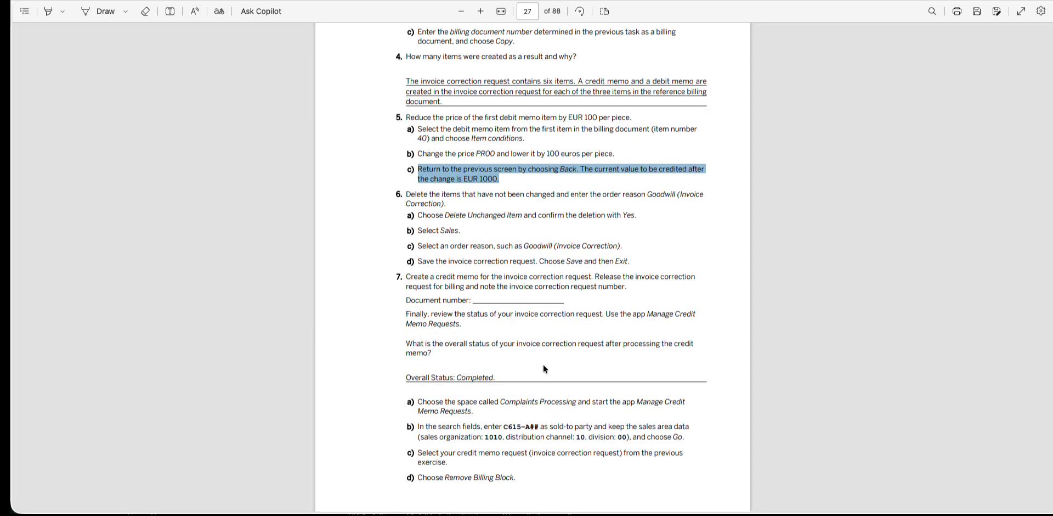
scroll(544, 364, down, 7)
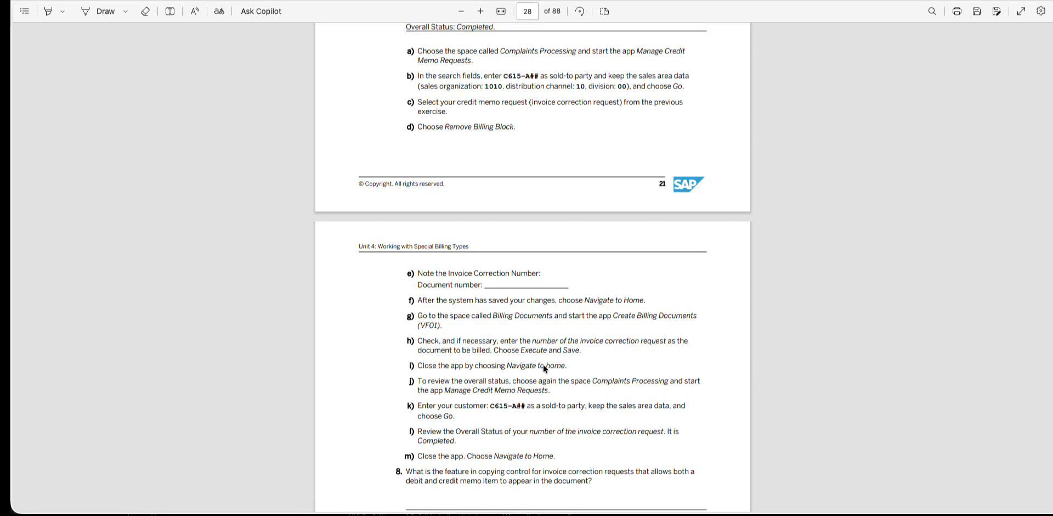
scroll(543, 364, down, 3)
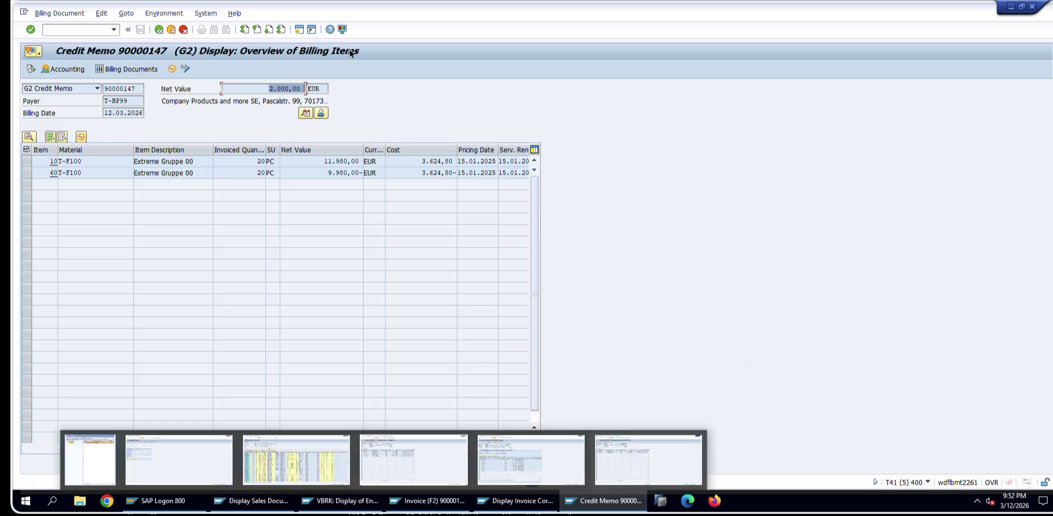
- Switch to the Notes app and append "=> To find the invoice that the training system needs" to the note's first line
click(532, 460)
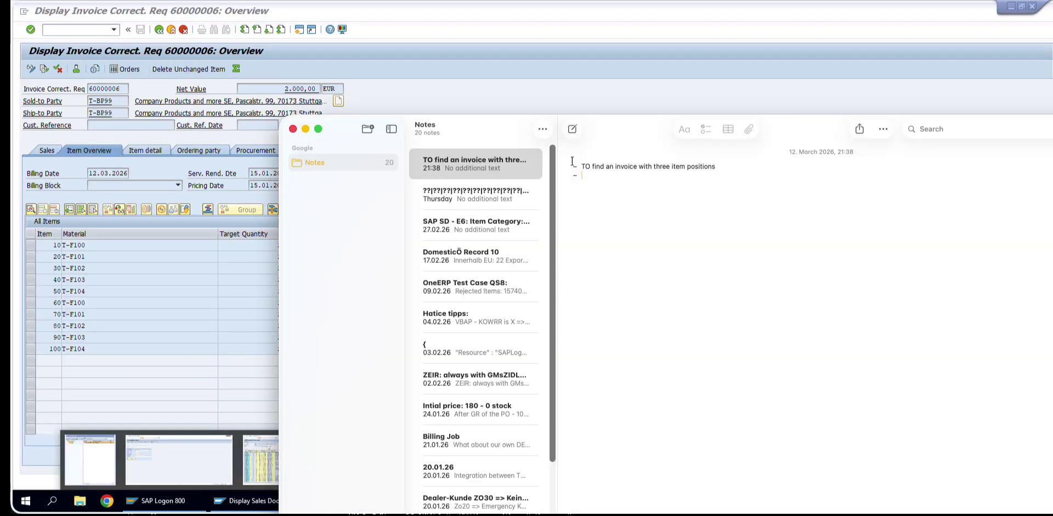
click(634, 172)
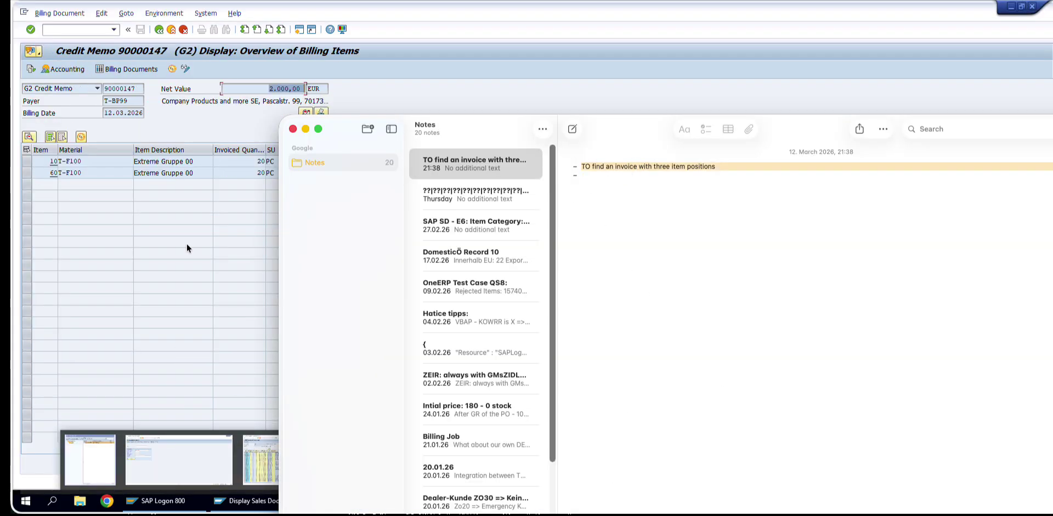
click(710, 168)
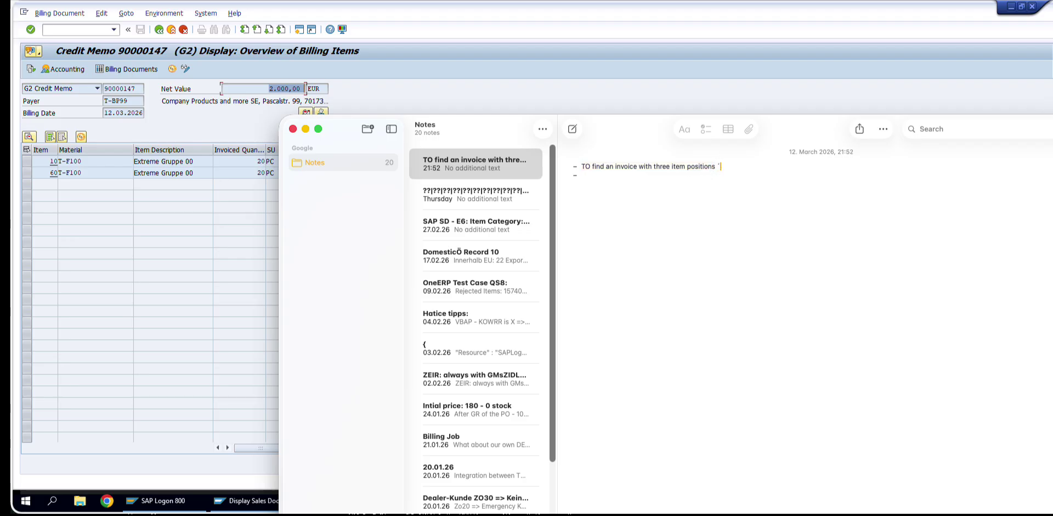
key(ctrl+space)
key(ctrl+space)
key(ctrl+space)
key(BackSpace)
text(To find the invoice that the )
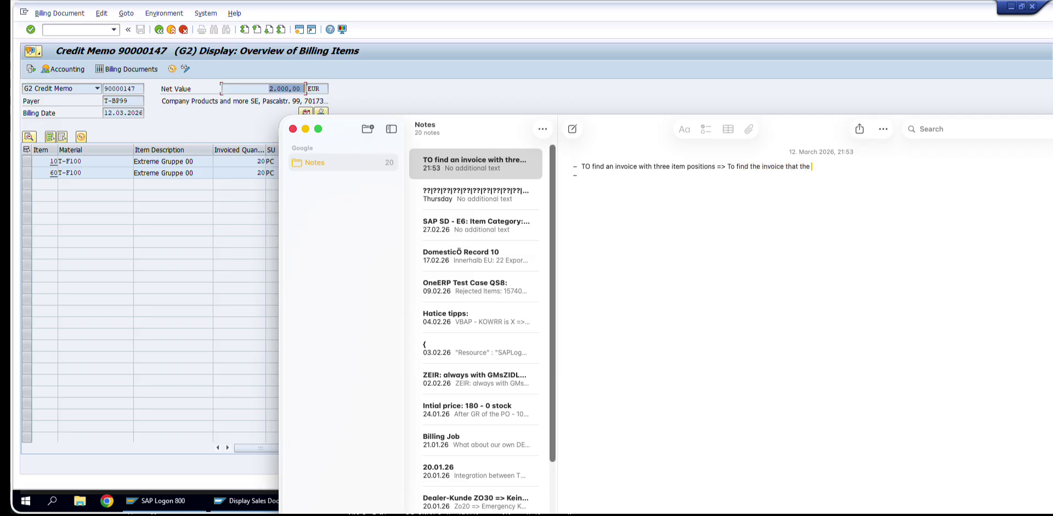
text(training system needs =>)
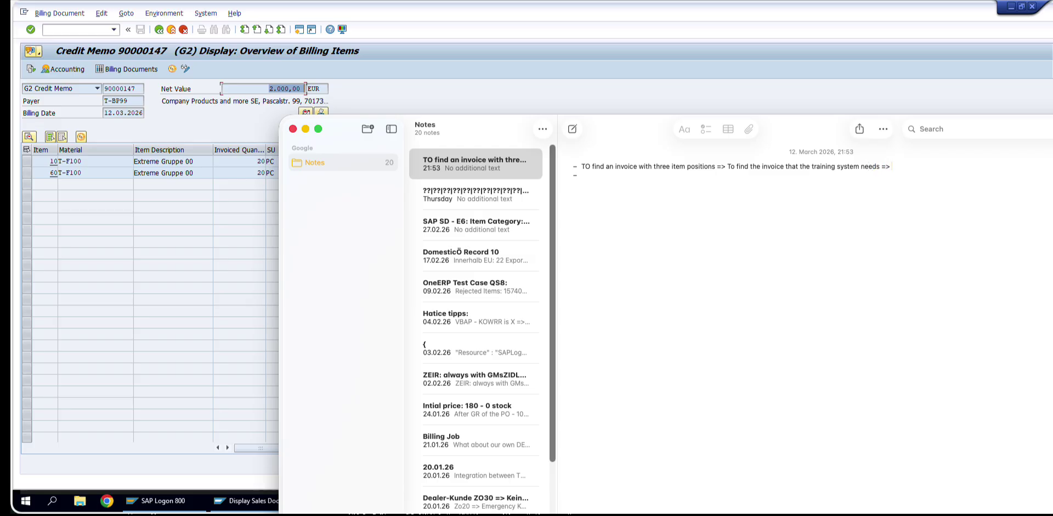
key(BackSpace)
- Switch to the SAP session showing the VBRK entries and go back to SAP Easy Access
key(super+Tab)
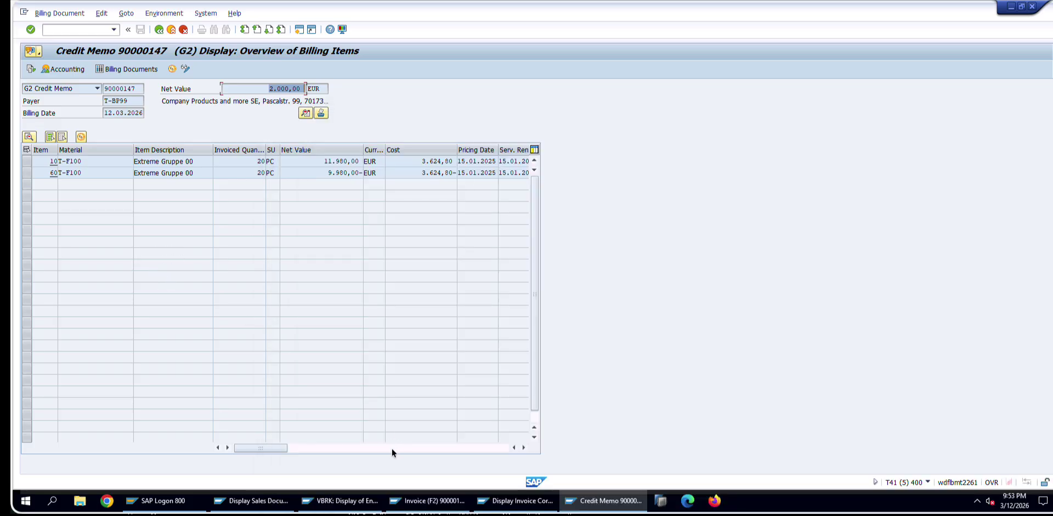
click(365, 500)
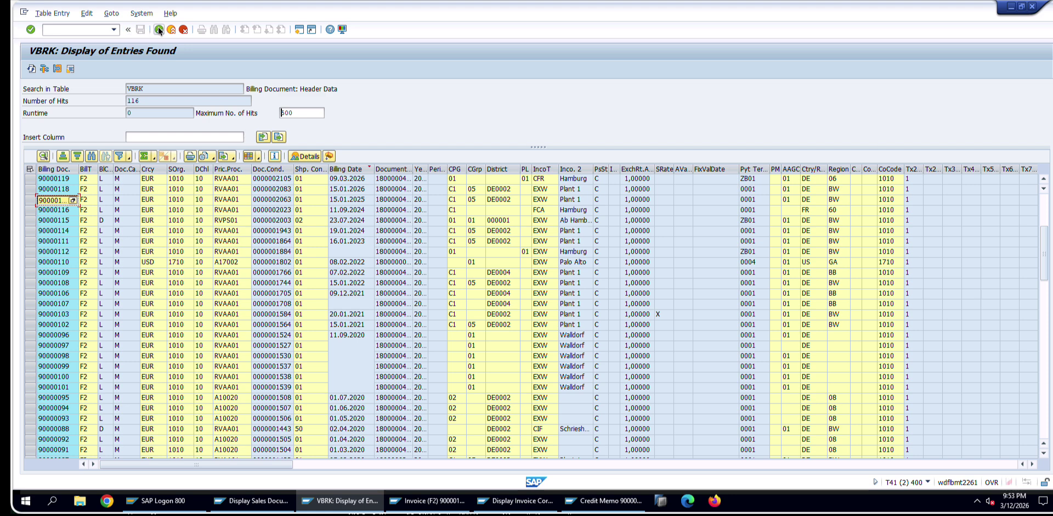
click(159, 30)
click(159, 30)
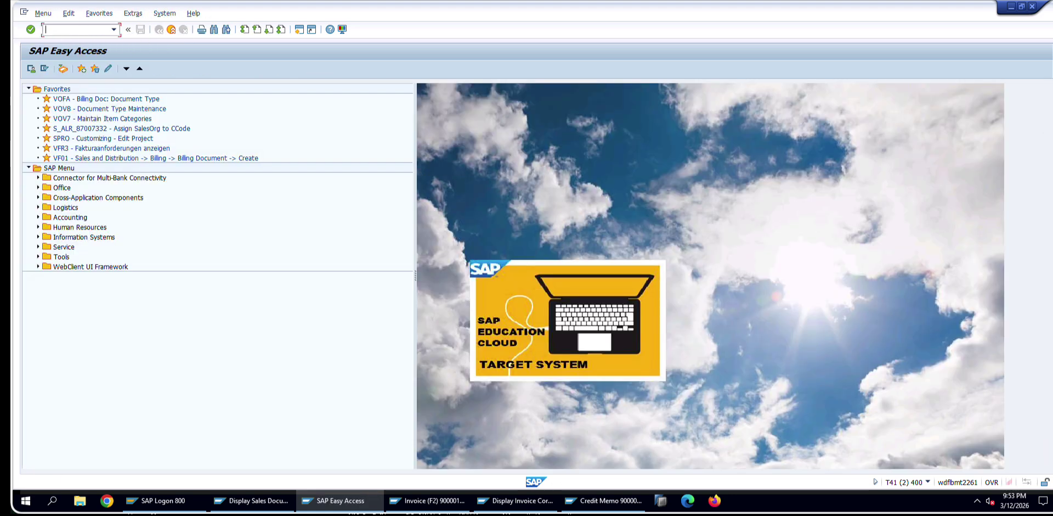
text(6h)
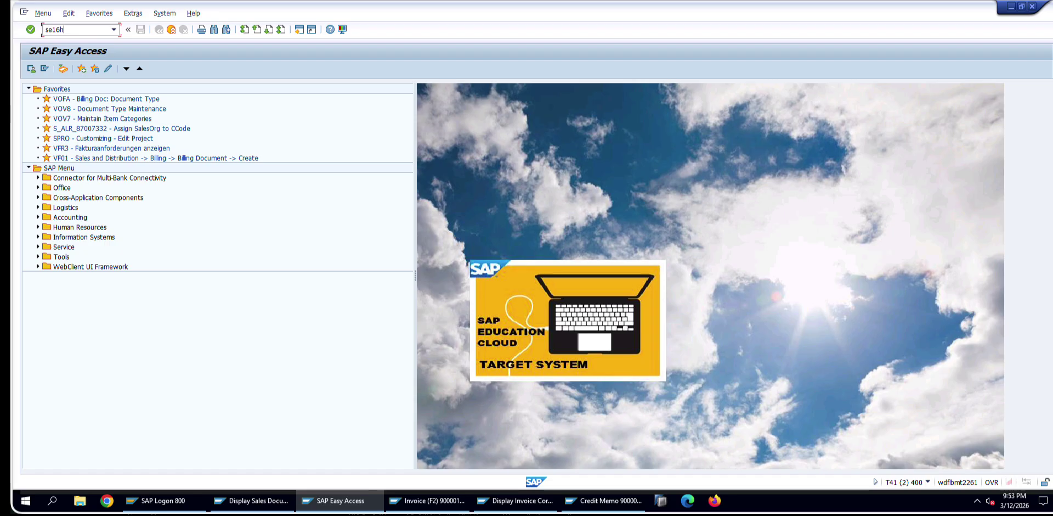
key(Return)
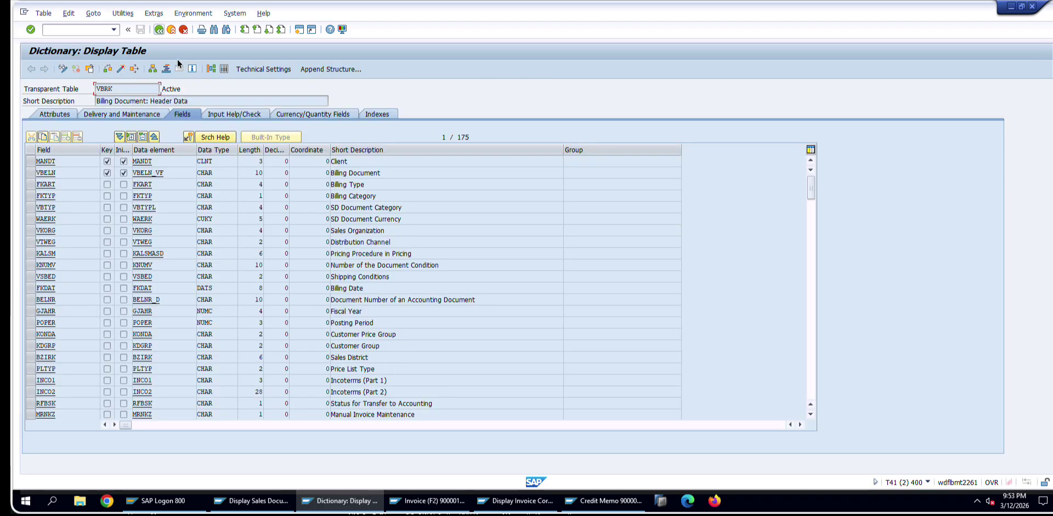
click(158, 31)
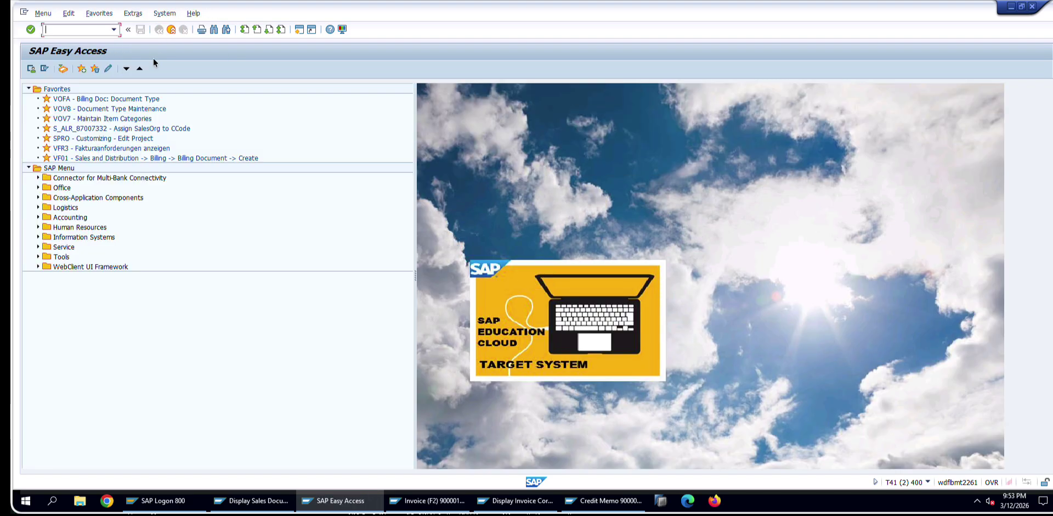
- Start transaction SE16N and load table VBRP for selection
text(se16n)
key(Return)
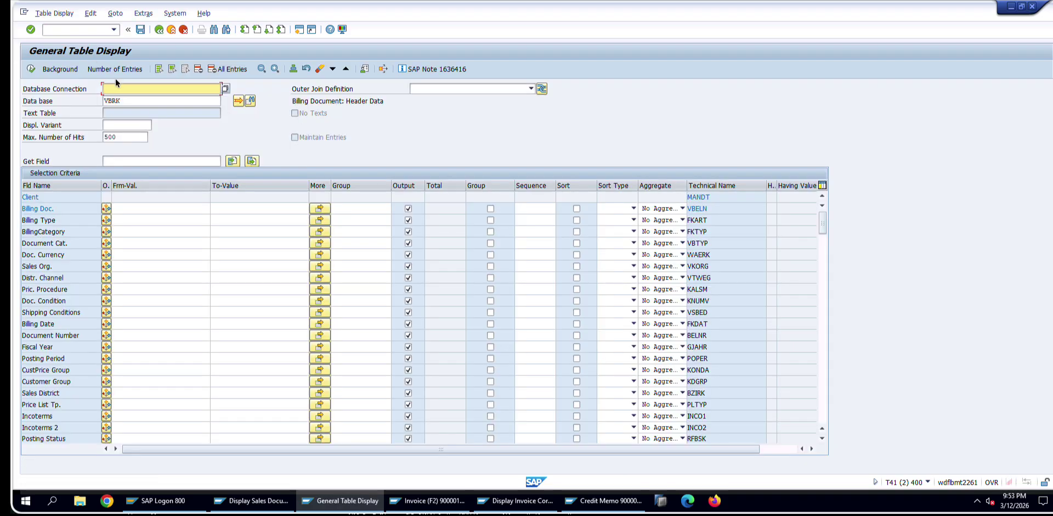
double_click(156, 101)
text(VBRP)
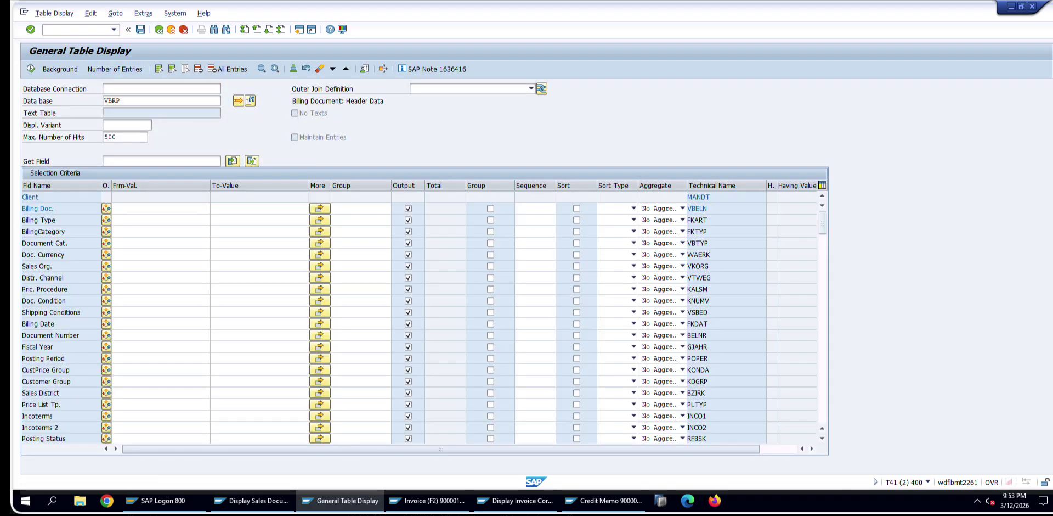
key(Return)
click(153, 208)
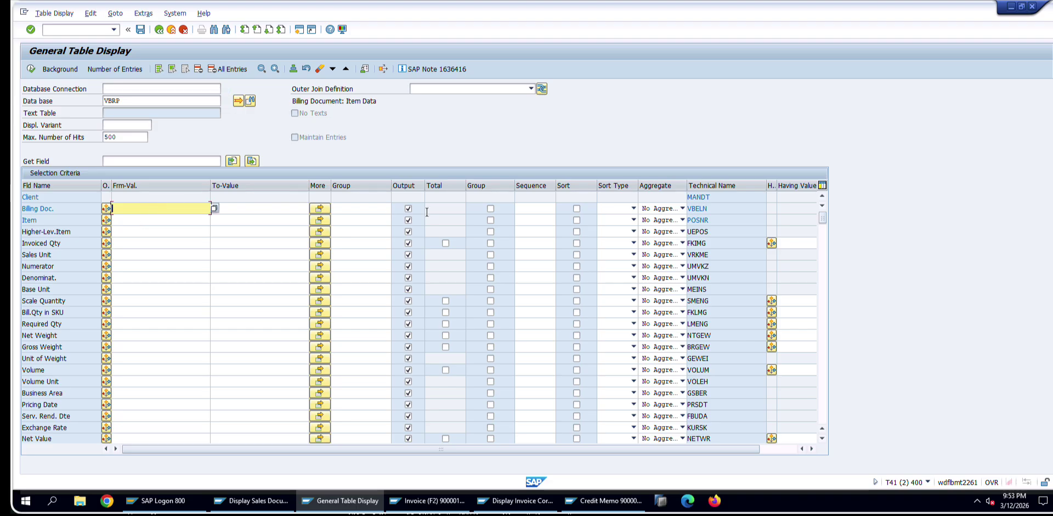
- Deselect all output fields except Billing Doc. and Item, group by Billing Doc., and run the VBRP selection
right_click(409, 185)
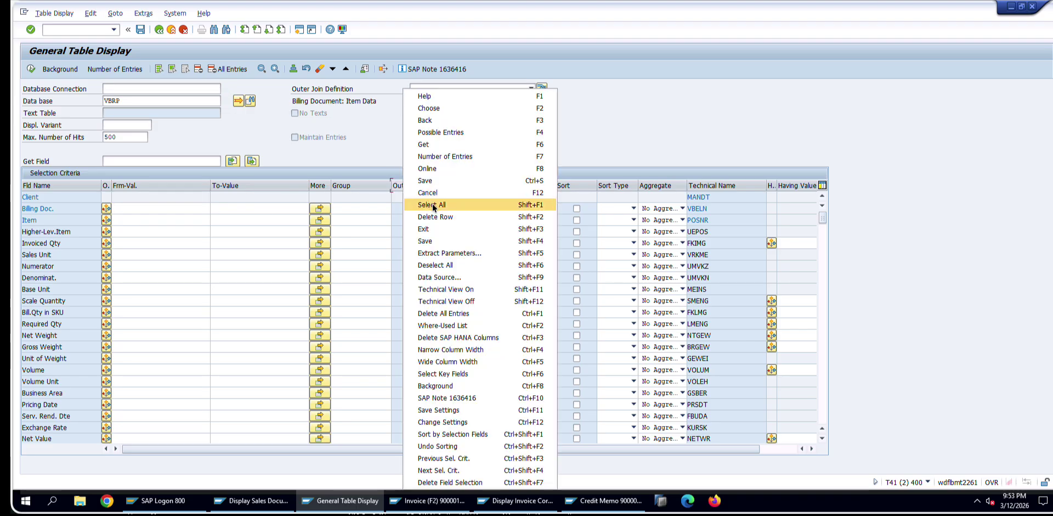
click(444, 264)
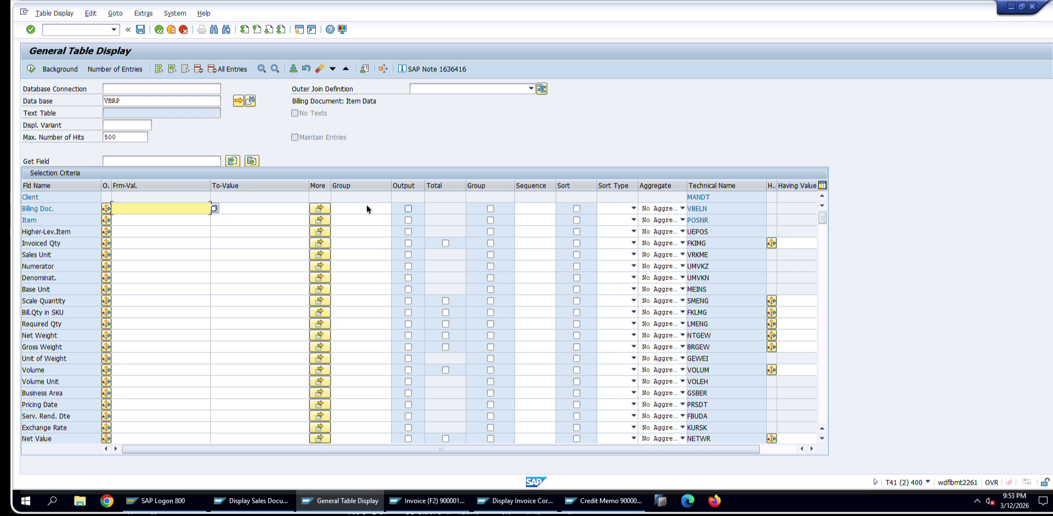
click(408, 209)
click(408, 220)
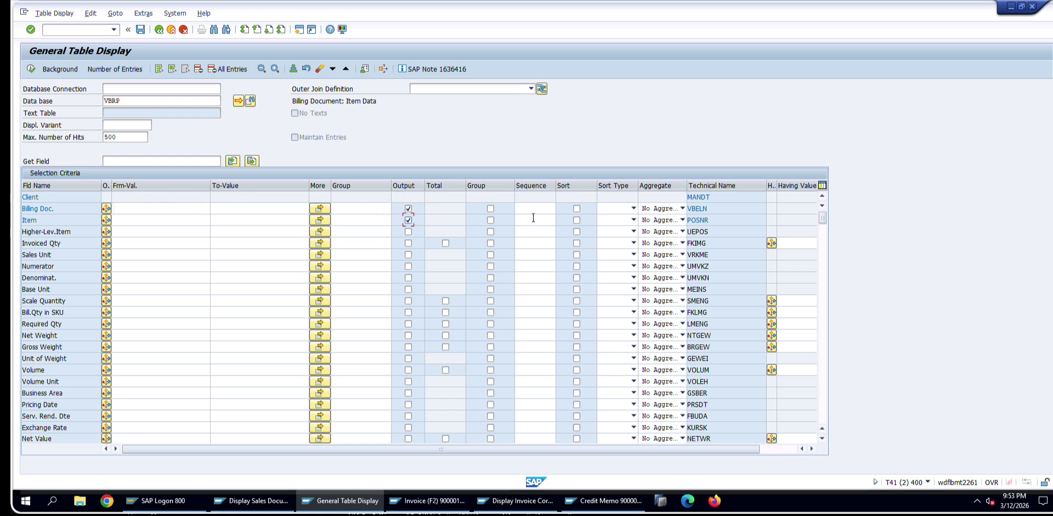
click(489, 208)
click(30, 68)
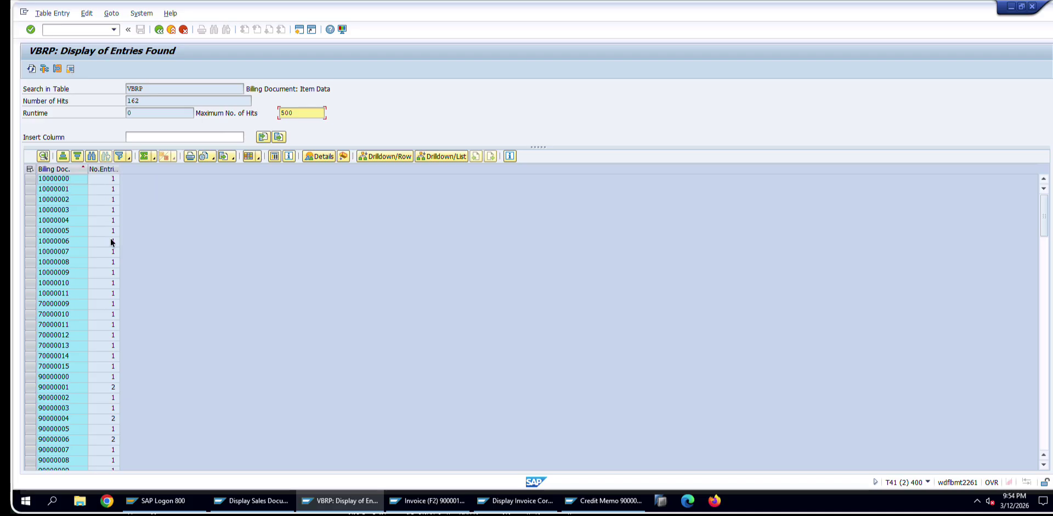
- Search the number-of-entries column for 3 and select the billing document number of the matching row with three items
scroll(110, 240, down, 4)
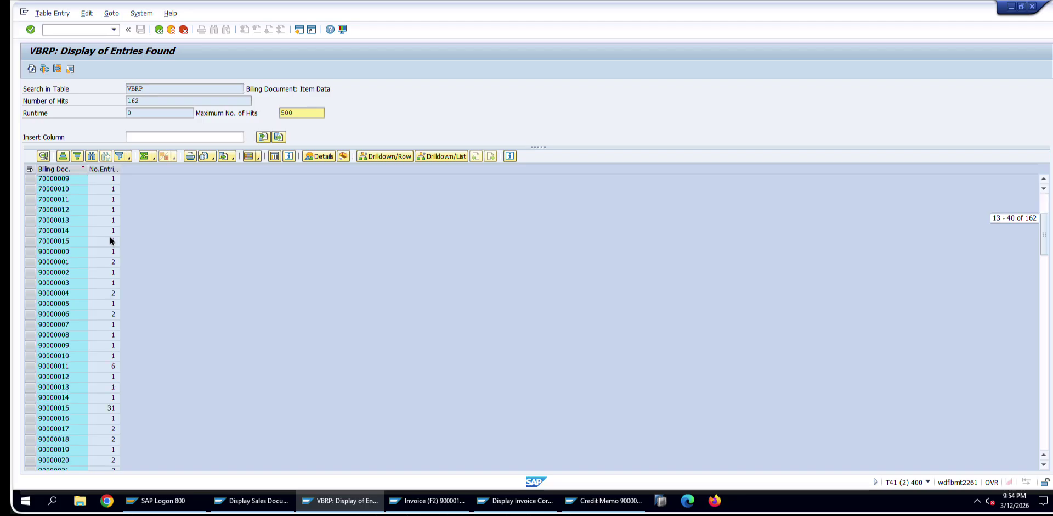
scroll(108, 384, up, 4)
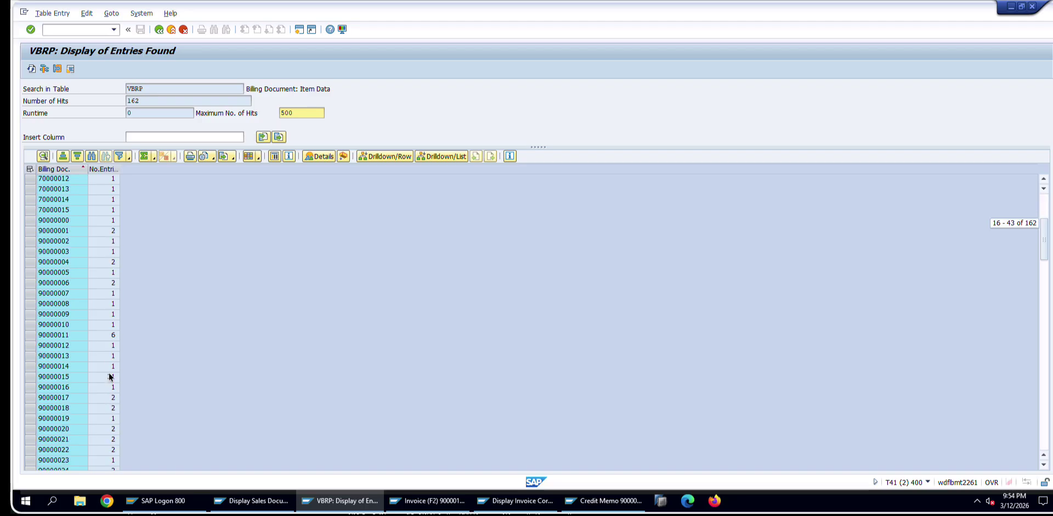
click(105, 168)
right_click(104, 168)
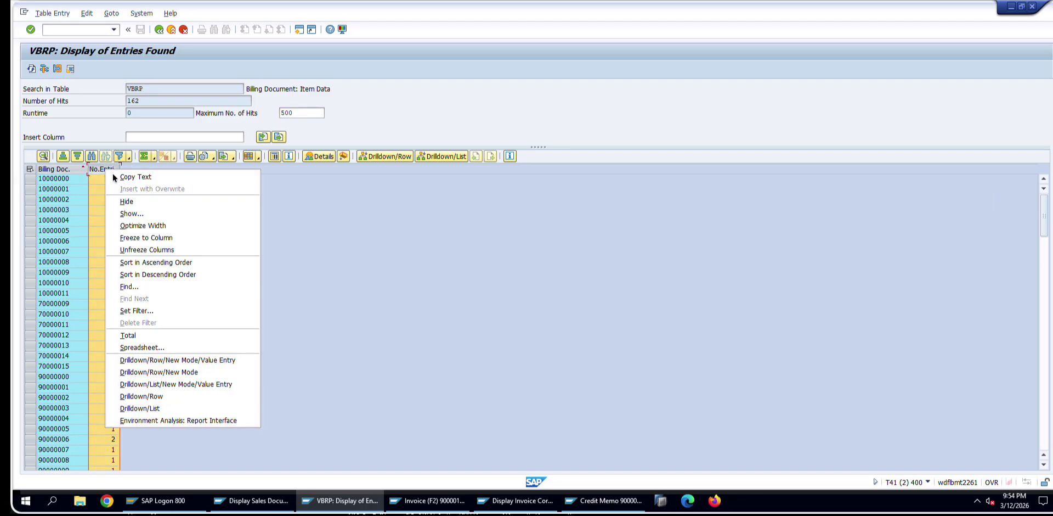
click(169, 287)
text(3)
key(Return)
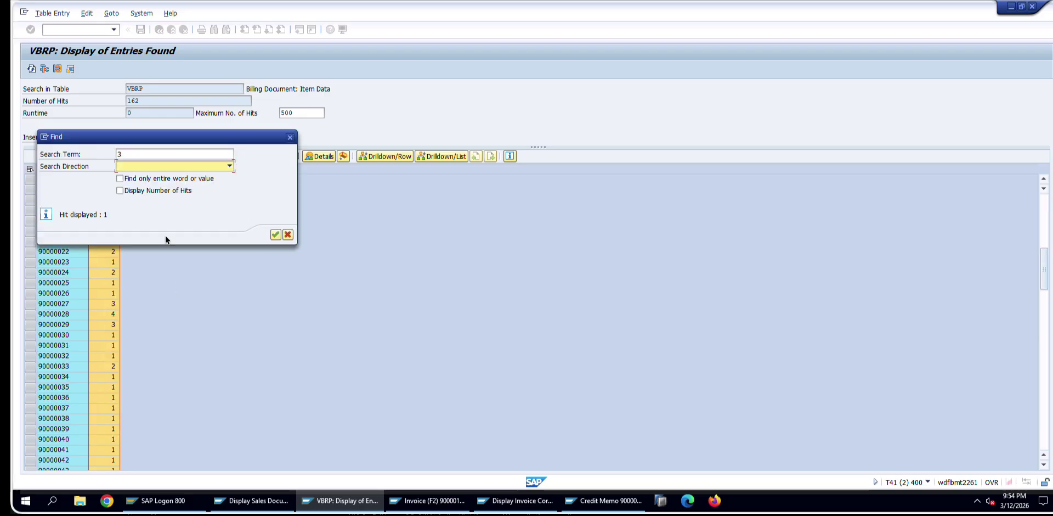
key(Return)
drag(106, 138, 314, 134)
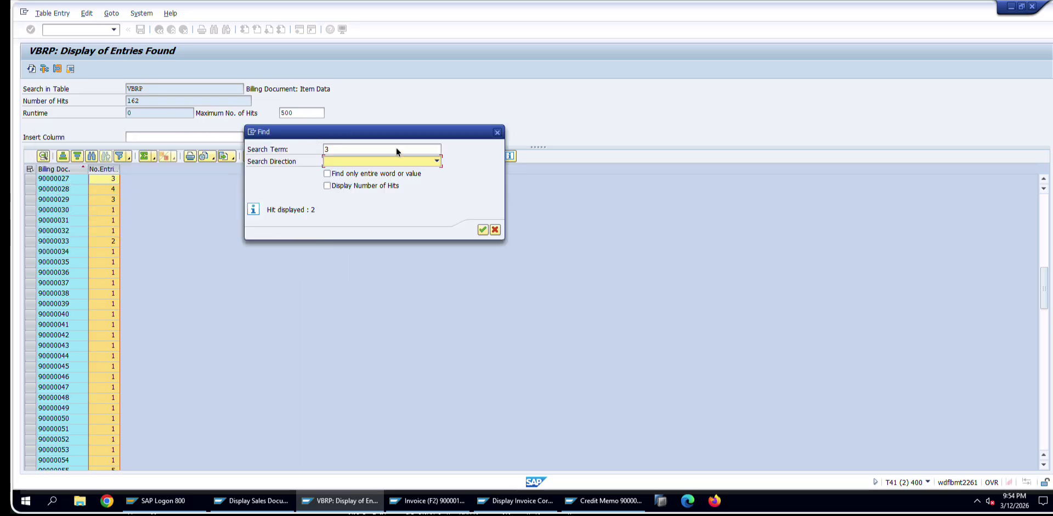
click(498, 133)
click(79, 181)
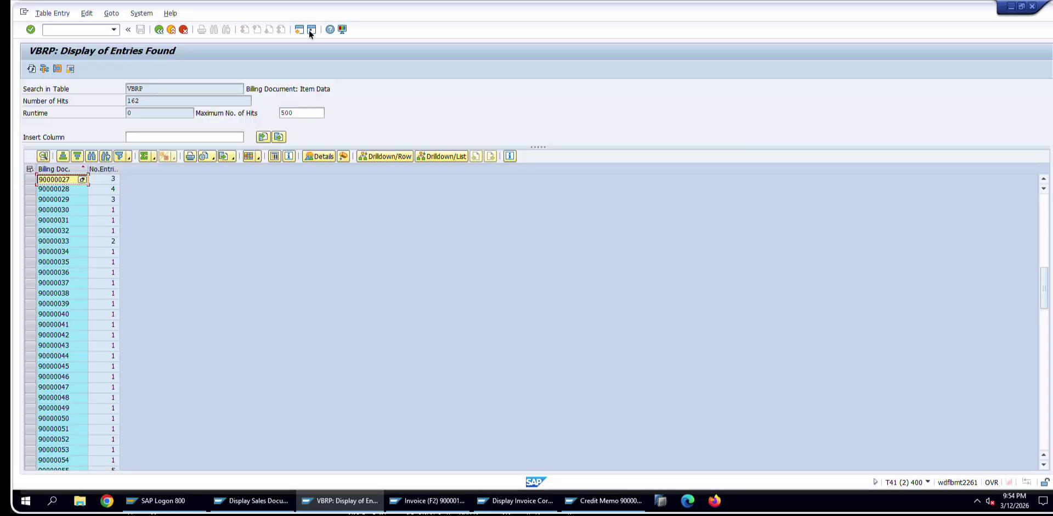
- Display billing document 90000027 in a new SAP session to review its items and return to the VBRP entries
click(299, 29)
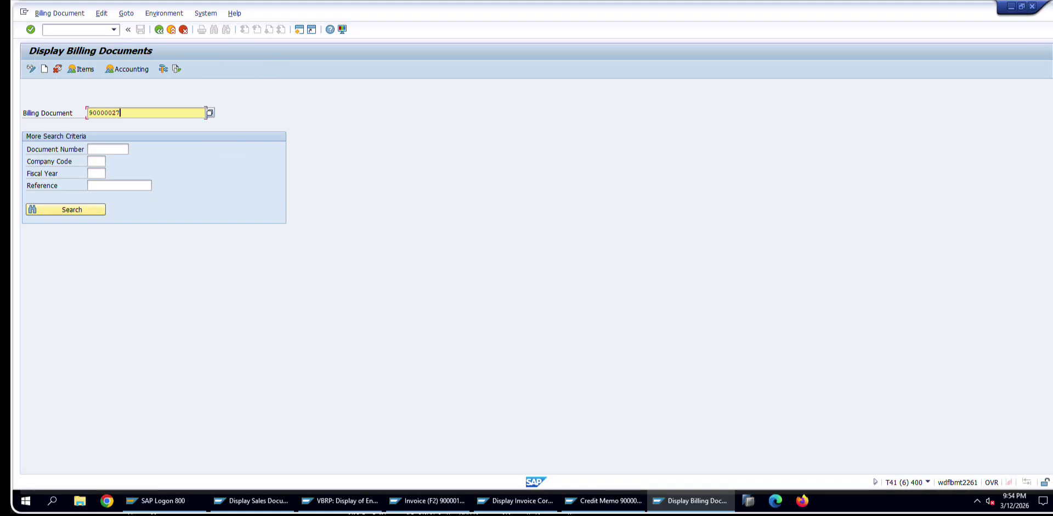
key(Return)
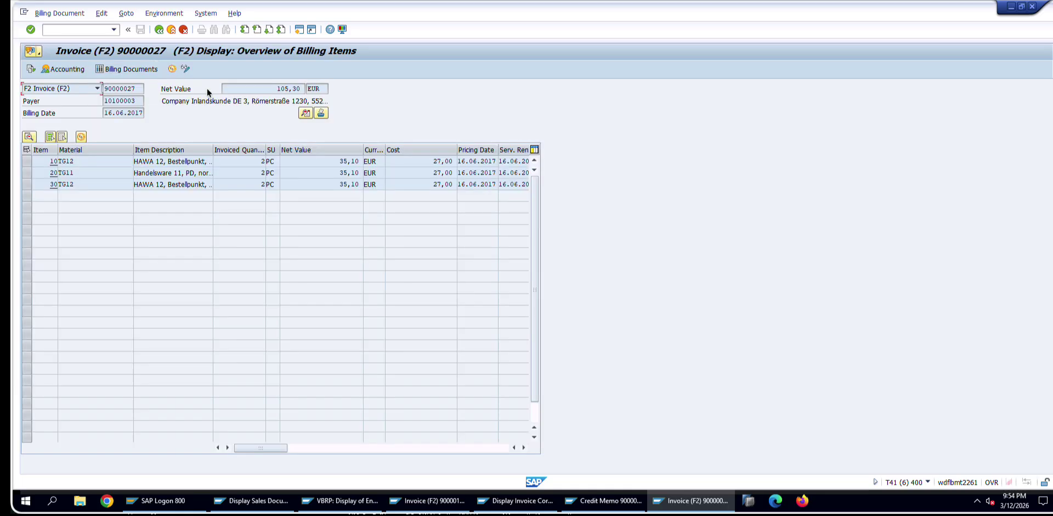
click(254, 162)
click(611, 500)
click(340, 500)
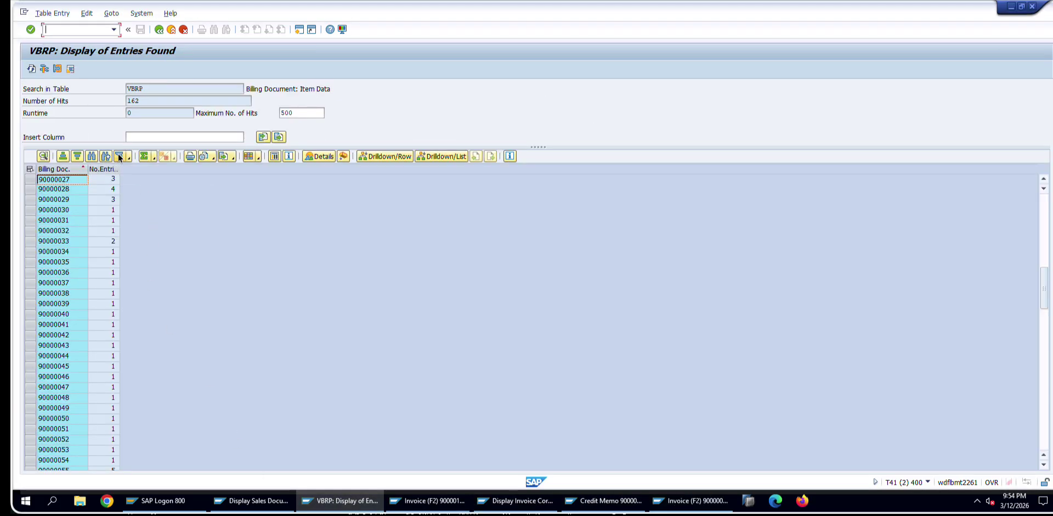
click(119, 157)
key(Escape)
click(128, 156)
click(137, 170)
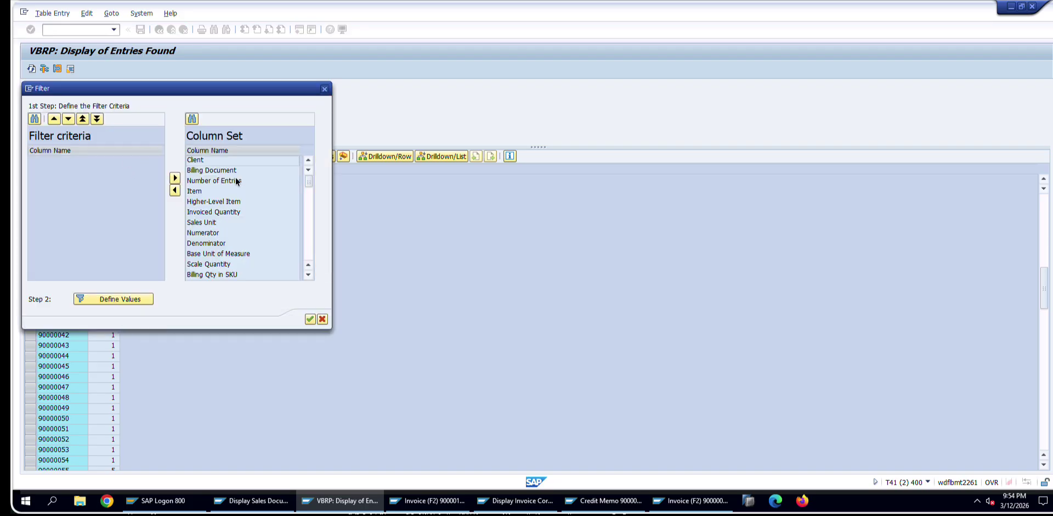
click(211, 190)
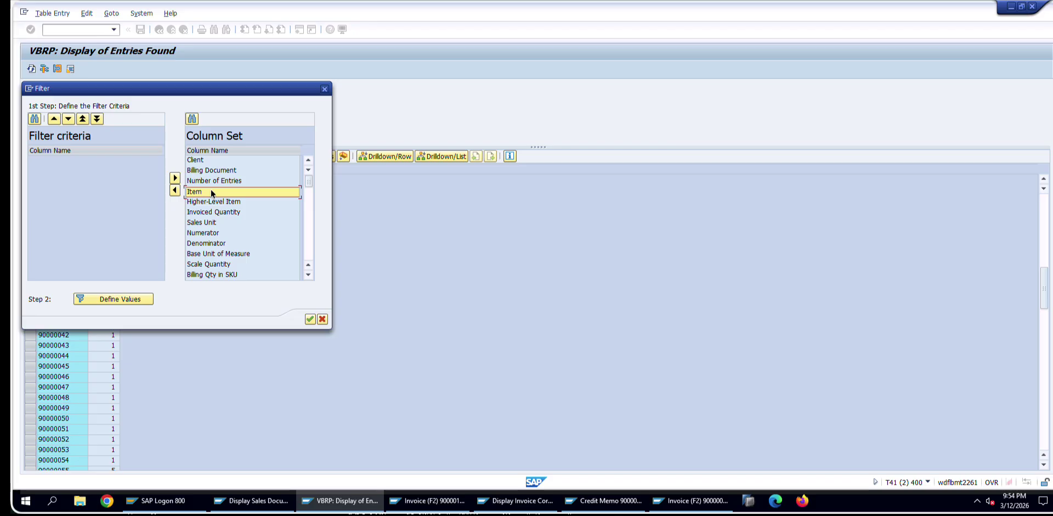
click(175, 190)
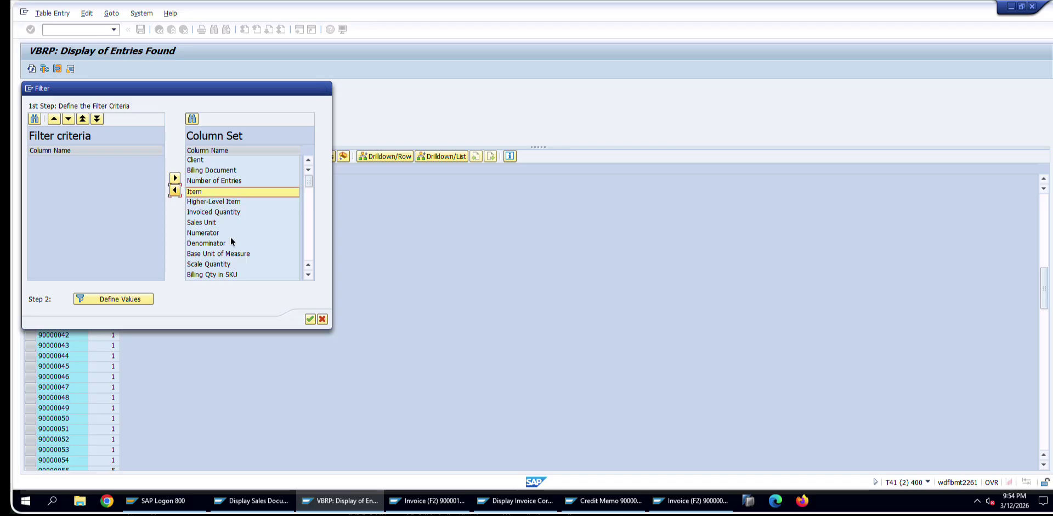
click(307, 321)
click(275, 306)
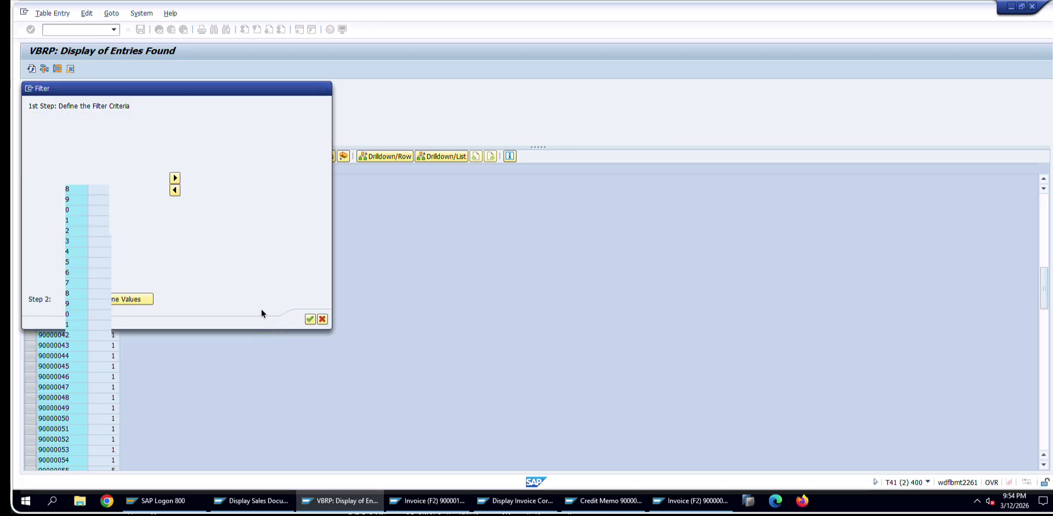
- Filter the grouped VBRP entries to billing documents whose number of entries is 3
right_click(103, 169)
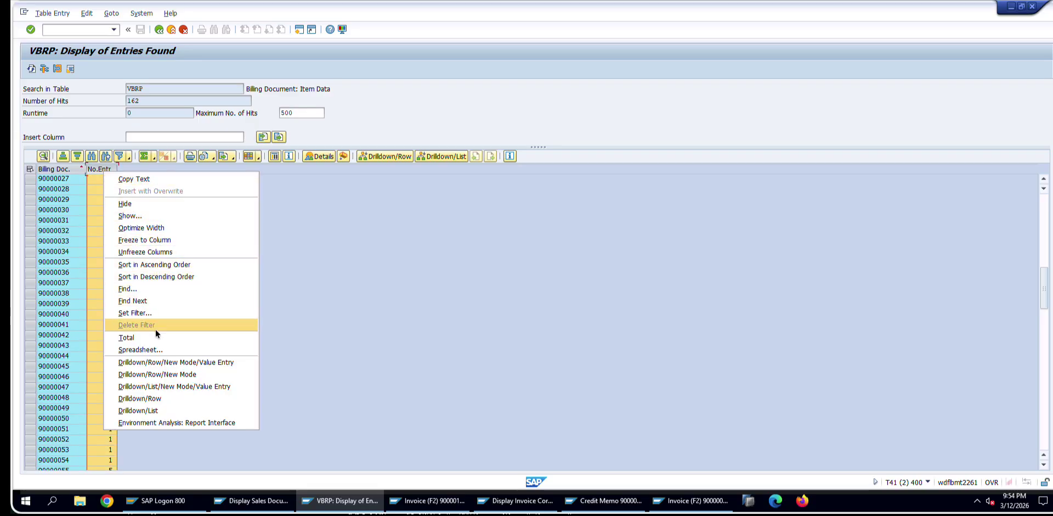
click(163, 313)
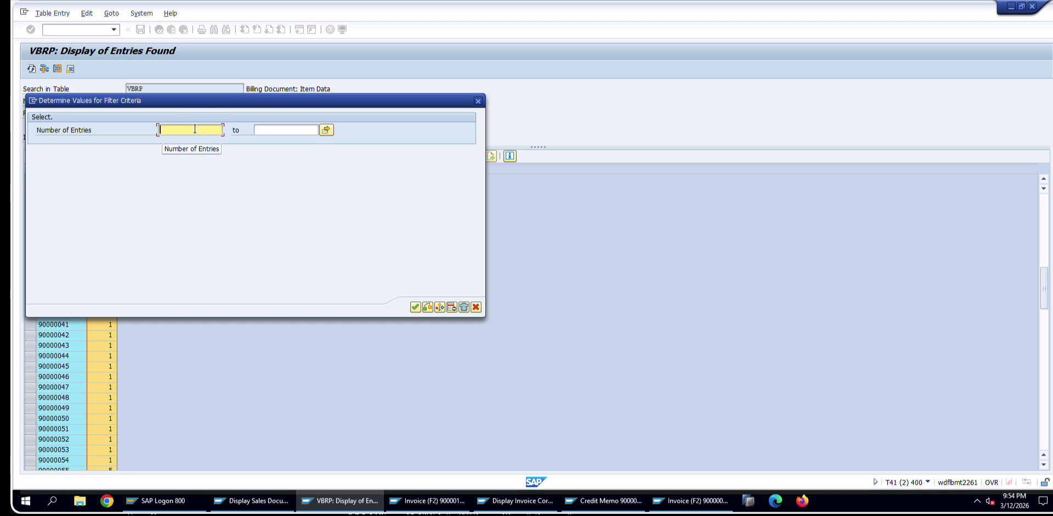
text(3)
click(416, 307)
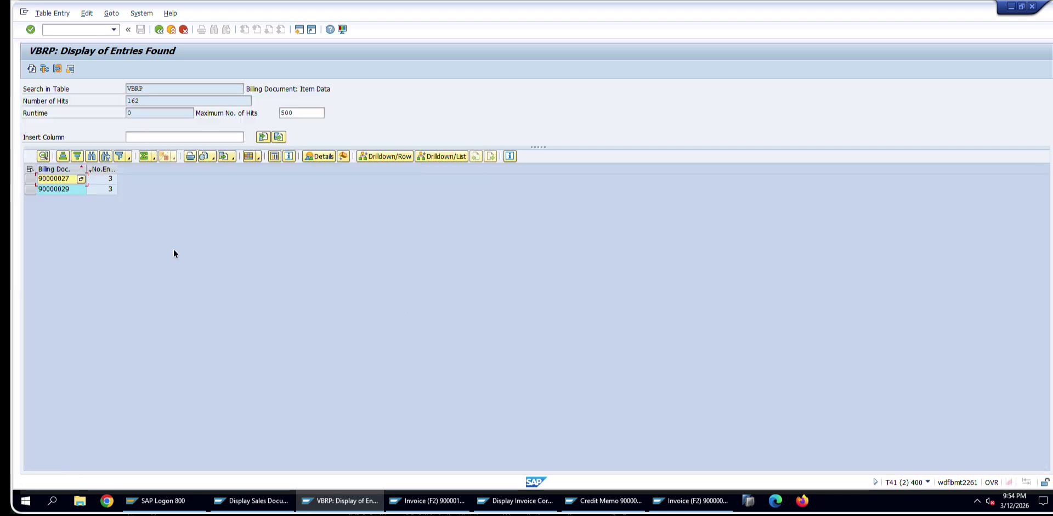
- Take billing document 90000029 from the filtered VBRP list and display its items in the session showing the earlier F2 invoice
click(63, 189)
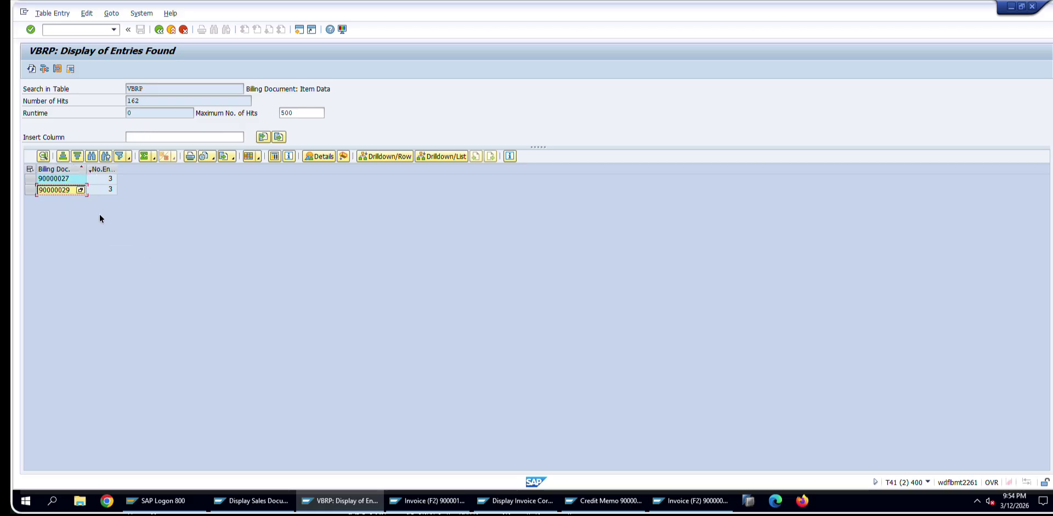
click(526, 500)
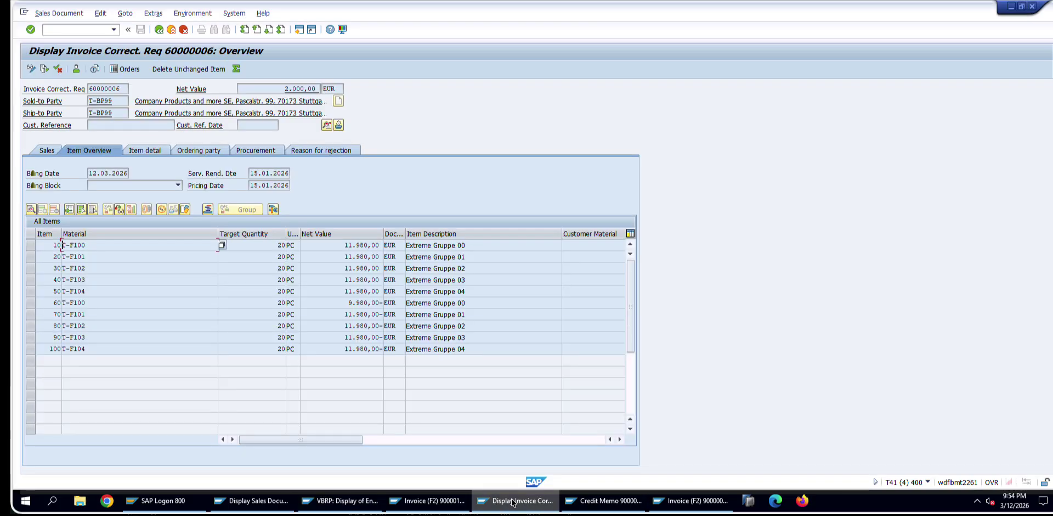
click(428, 501)
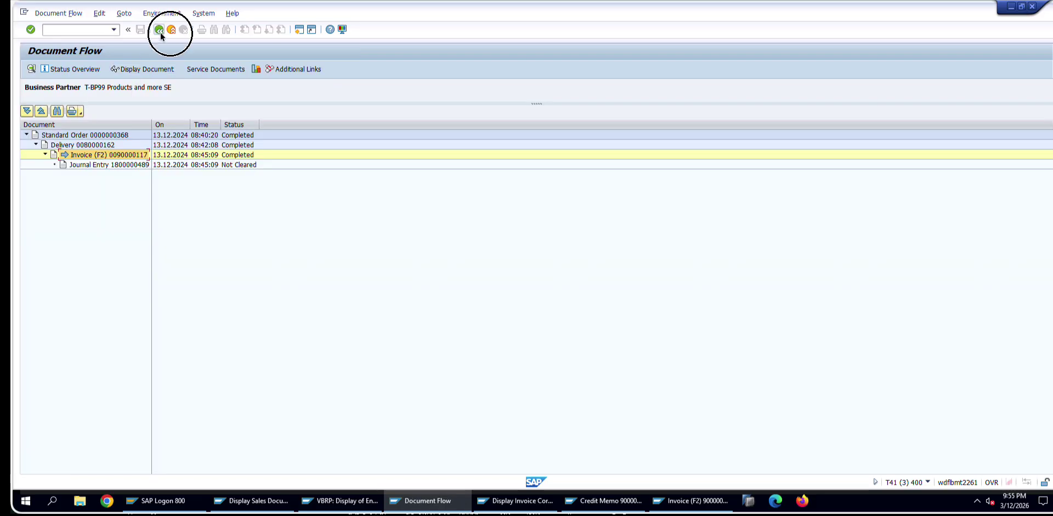
click(158, 29)
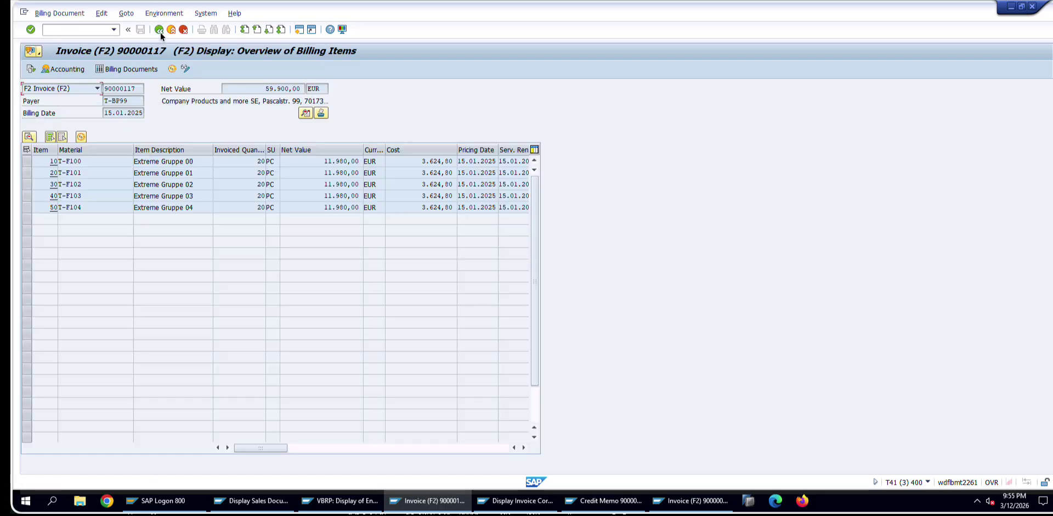
click(158, 29)
text(90000029)
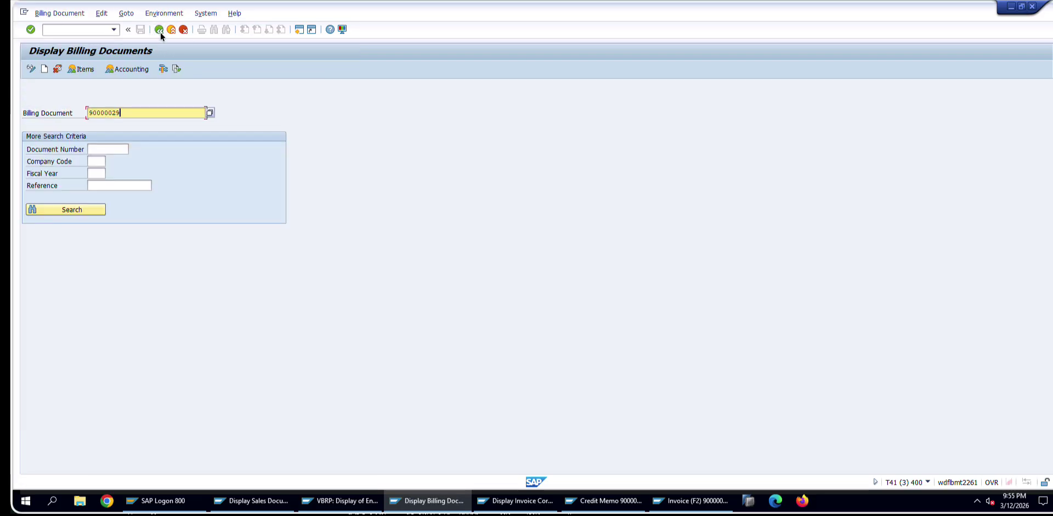
key(Return)
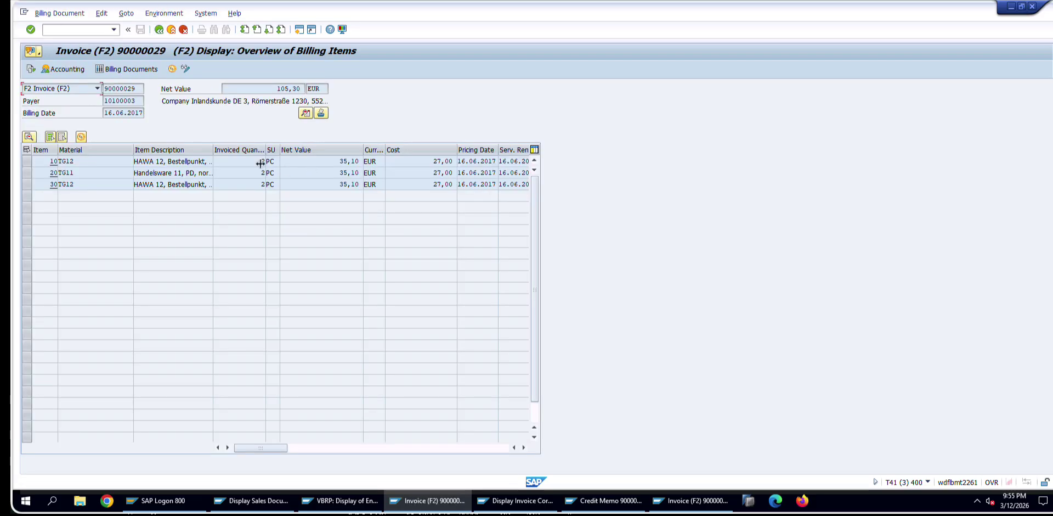
click(283, 162)
drag(134, 161, 205, 161)
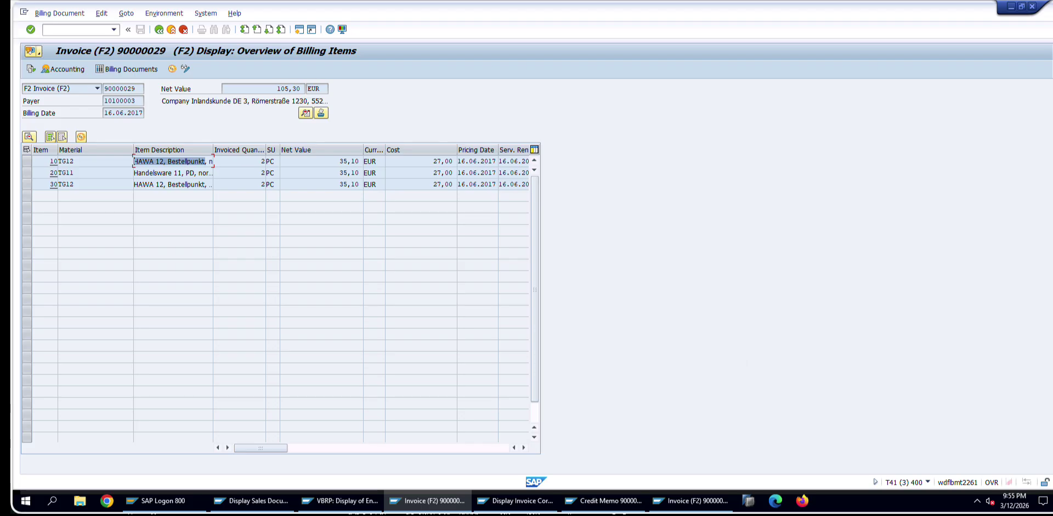
- Switch to the exercise PDF, reread tasks 2 to 7 of Solution 4, and return to the SAP invoice display
key(alt+Tab)
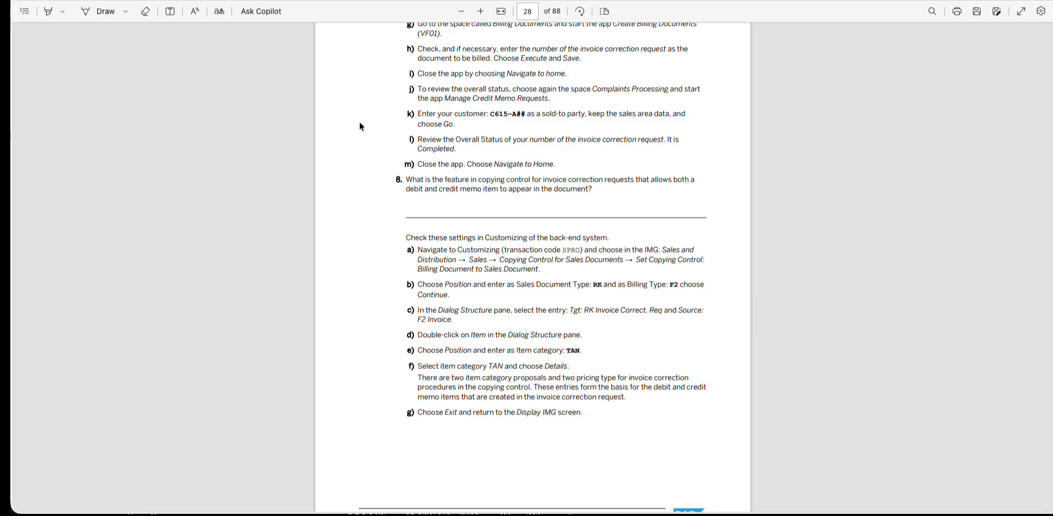
scroll(471, 209, up, 15)
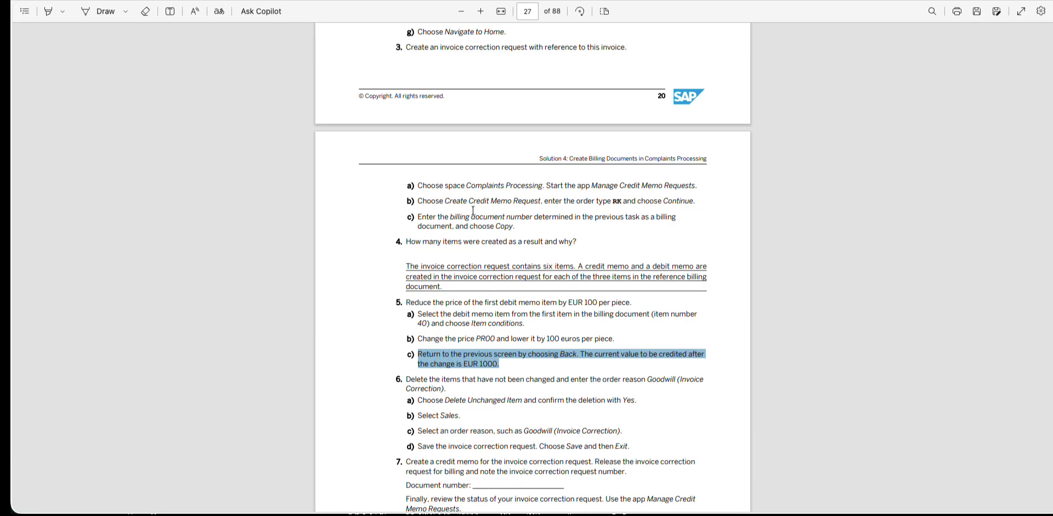
scroll(473, 210, up, 4)
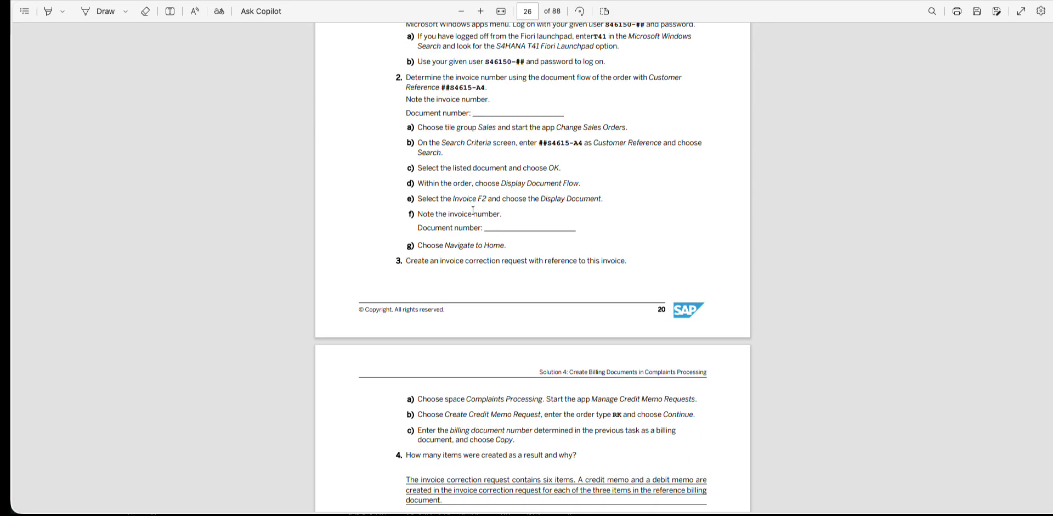
scroll(473, 211, up, 2)
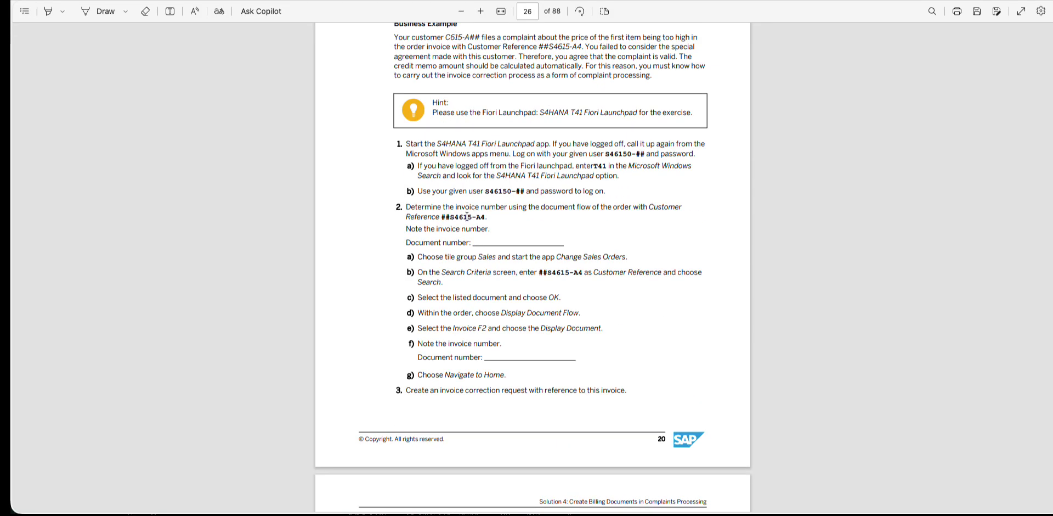
scroll(467, 216, down, 4)
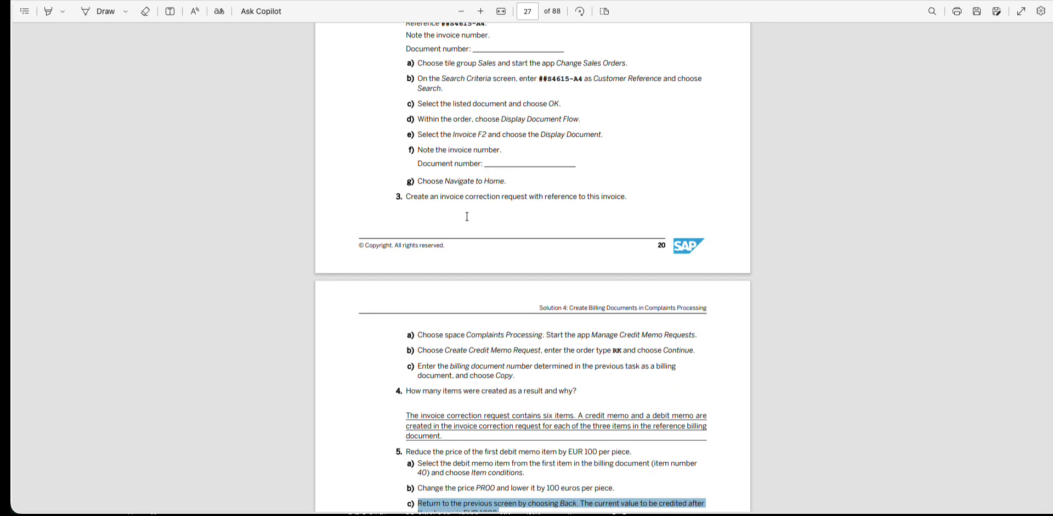
scroll(467, 216, down, 4)
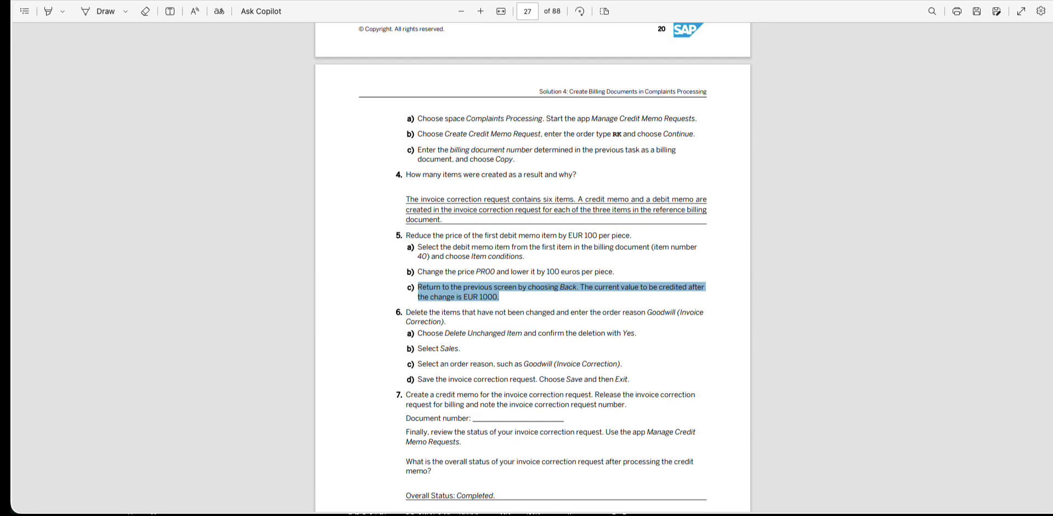
key(alt+Tab)
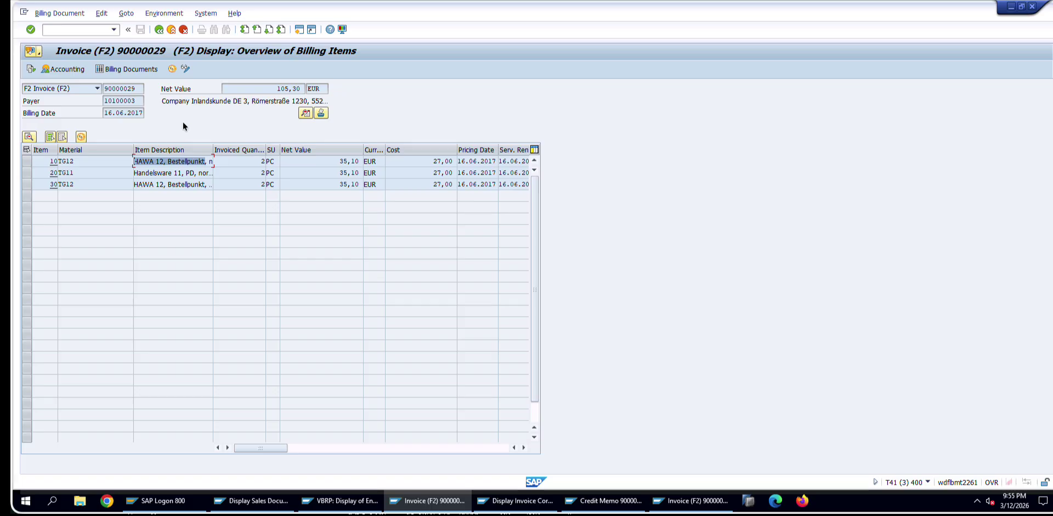
- Check the document flow of billing document 90000029, display its F2 invoice from there, and return to the flow
click(35, 70)
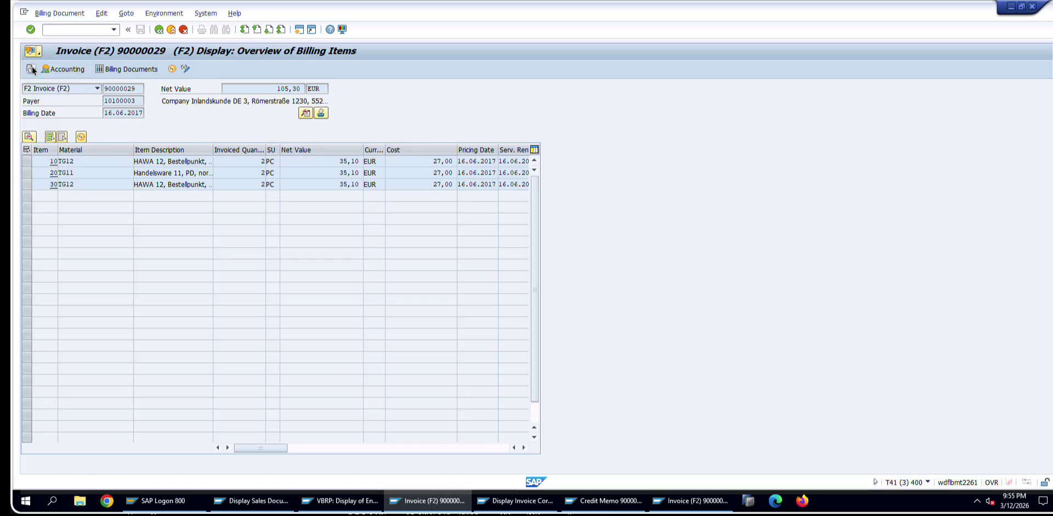
click(104, 154)
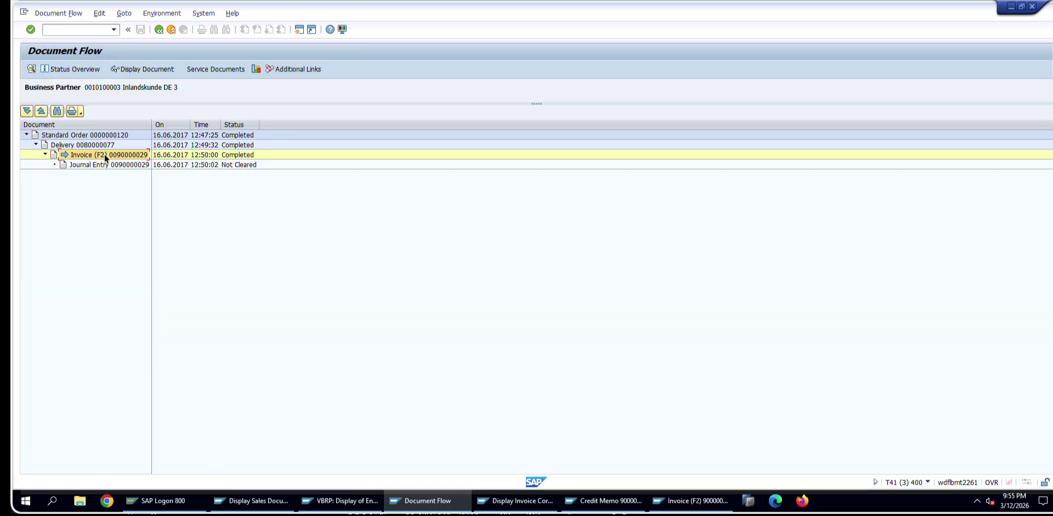
click(153, 67)
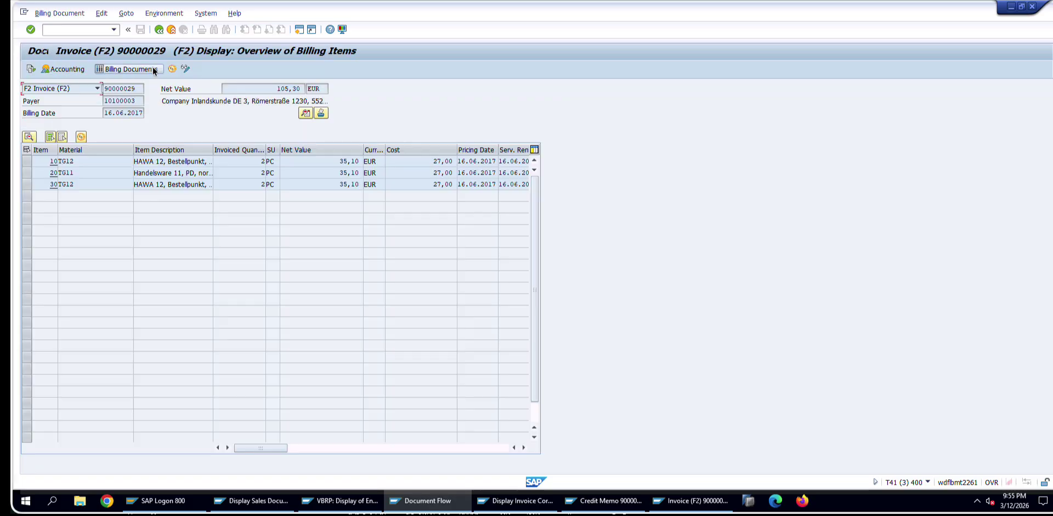
click(166, 28)
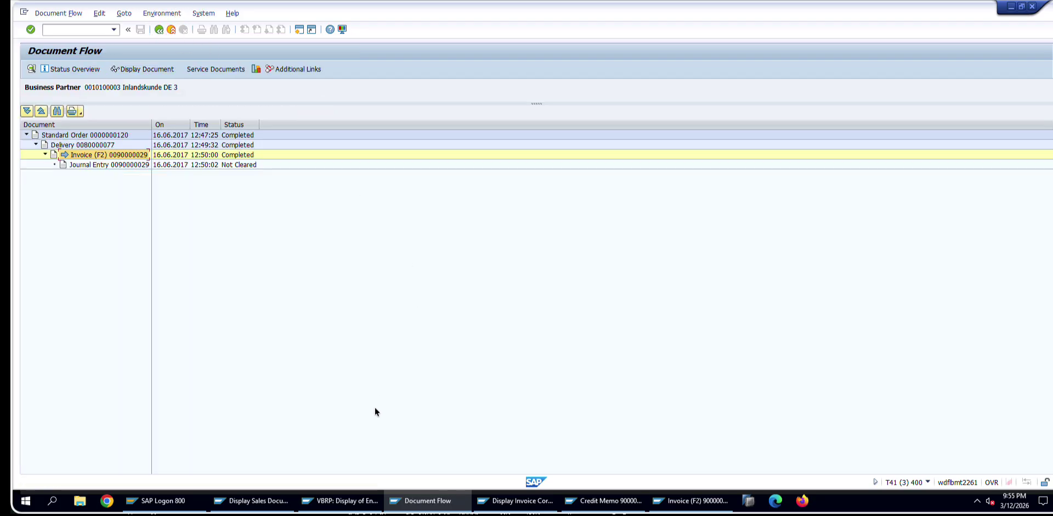
- Switch to the sales document display session, exit to SAP Easy Access, and start transaction SE16N
click(340, 500)
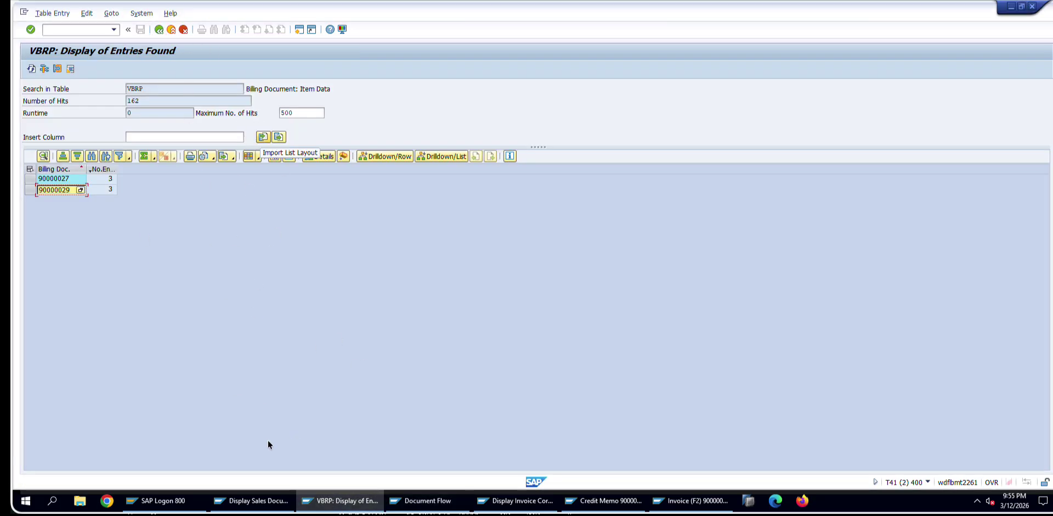
click(275, 500)
click(171, 31)
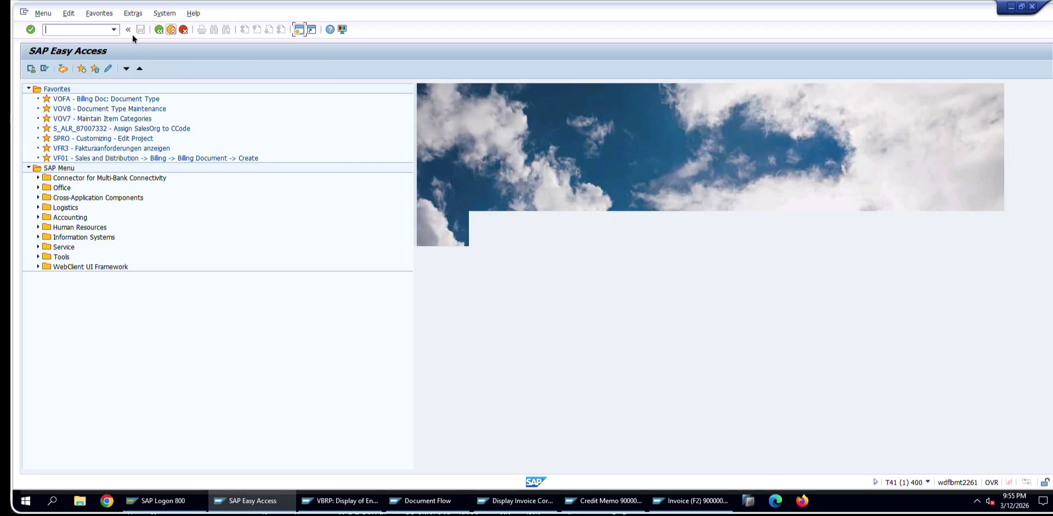
text(se16n)
key(Return)
- Load table VBRK and run the selection without restricting the Billing Doc. field
text(vbrk)
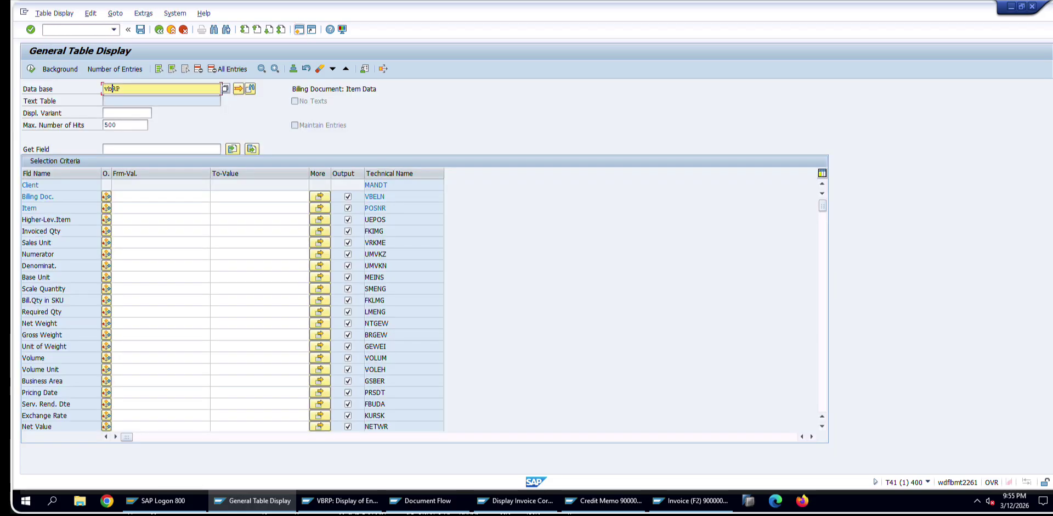
key(Return)
click(120, 197)
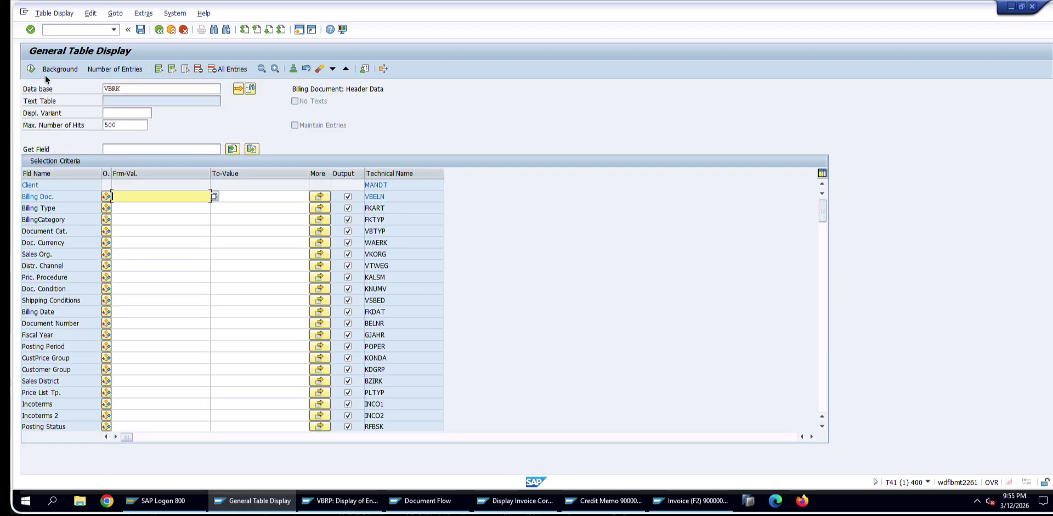
click(31, 68)
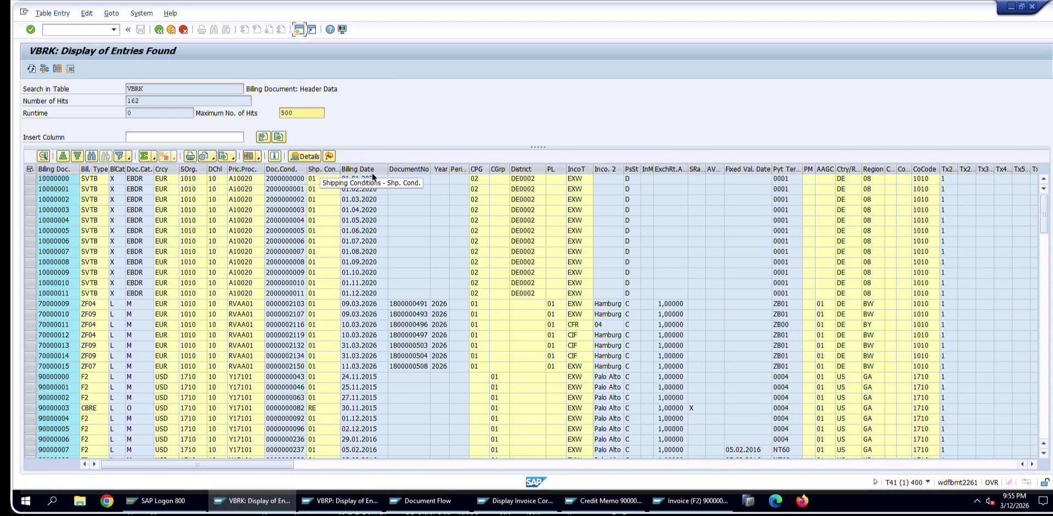
- Sort the VBRK entries by Billing Date in descending order
click(359, 169)
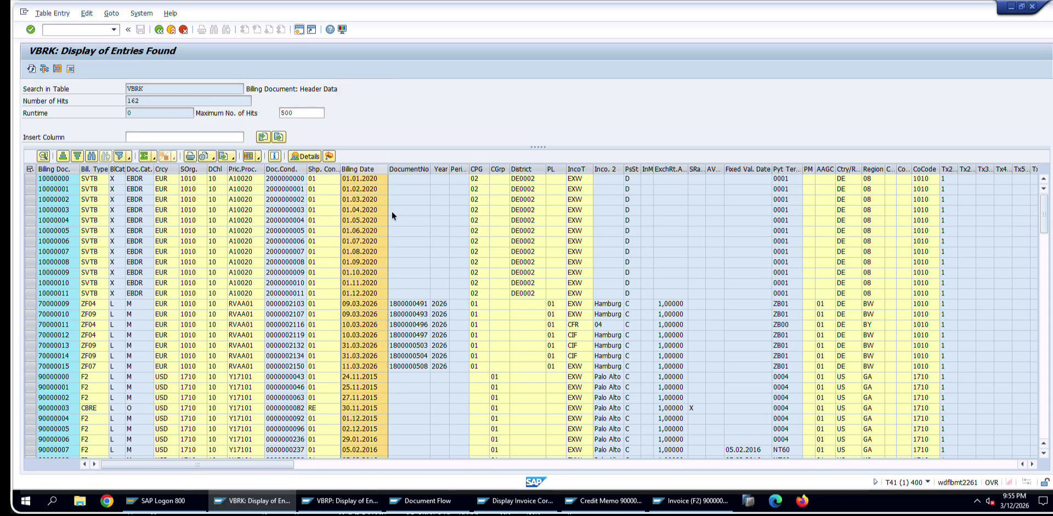
right_click(392, 215)
click(423, 280)
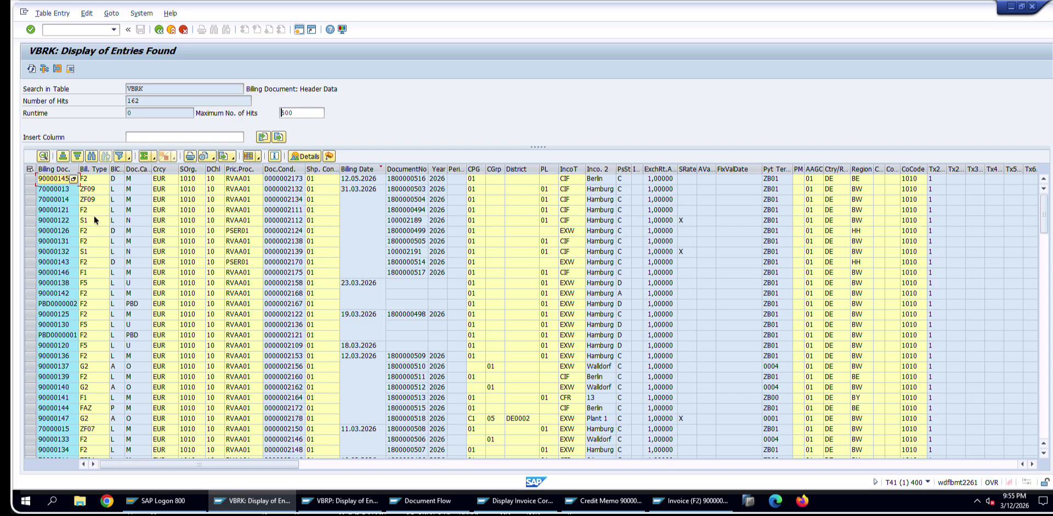
- Return to the VBRK selection, restrict Billing Type to F2, and run it again
click(160, 31)
click(143, 208)
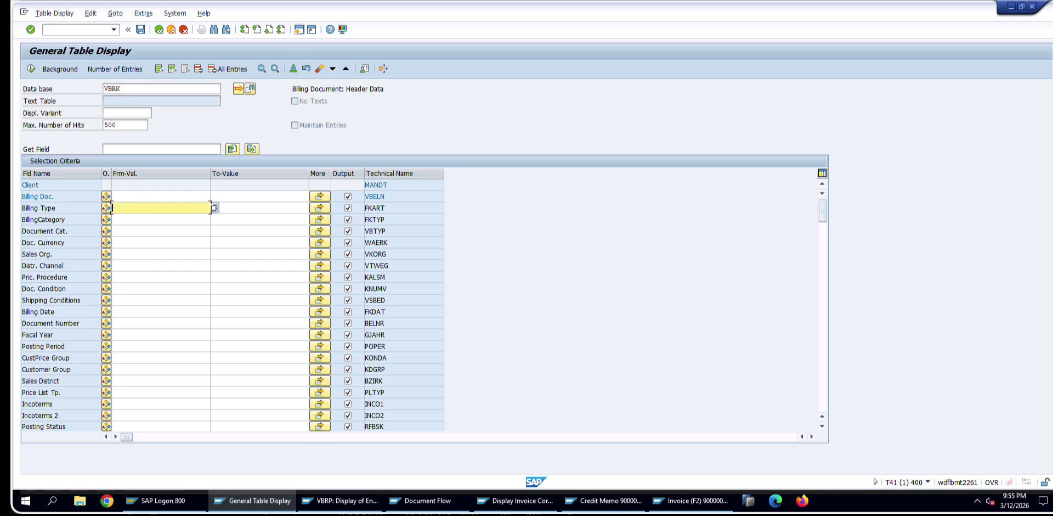
text(F2)
key(F8)
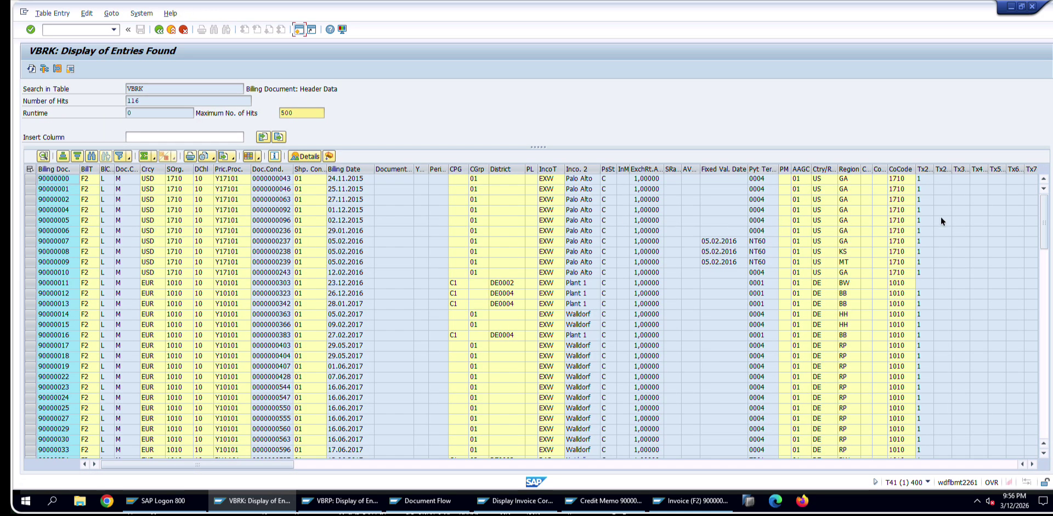
mouse_move(246, 462)
mouse_down()
mouse_move(348, 460)
mouse_move(236, 461)
mouse_up()
click(42, 315)
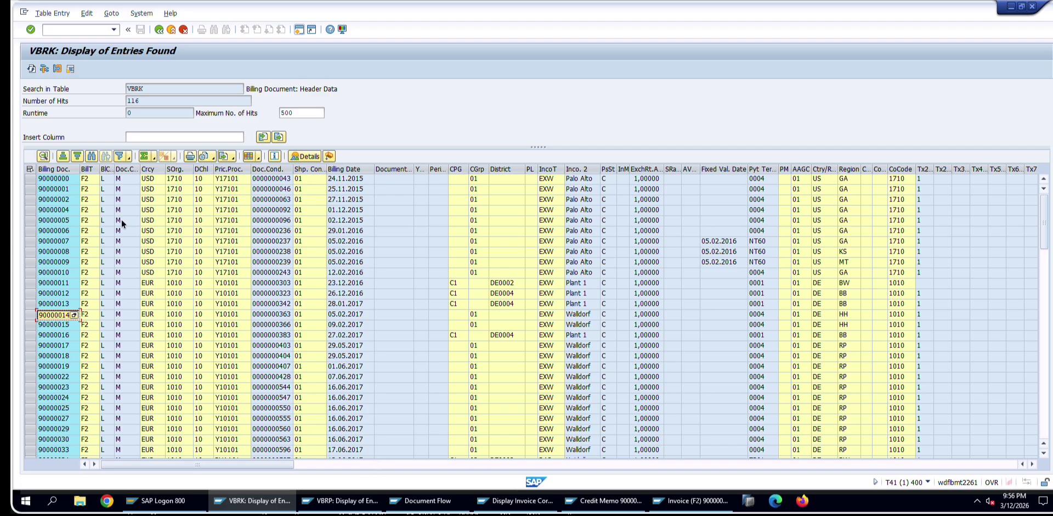
- Sort the F2 entries in VBRK by Billing Date in descending order and pick billing document 90000133
click(344, 168)
right_click(344, 169)
click(397, 278)
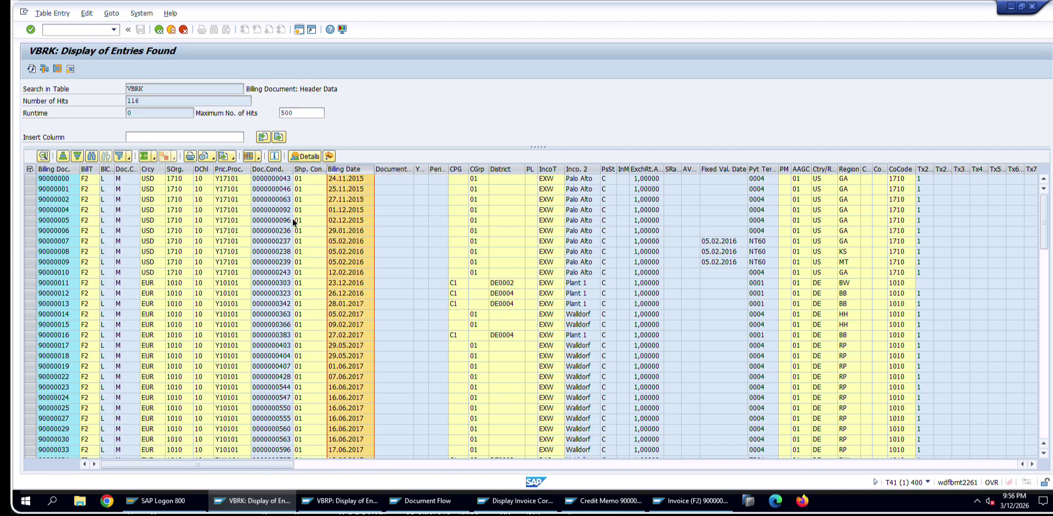
click(55, 293)
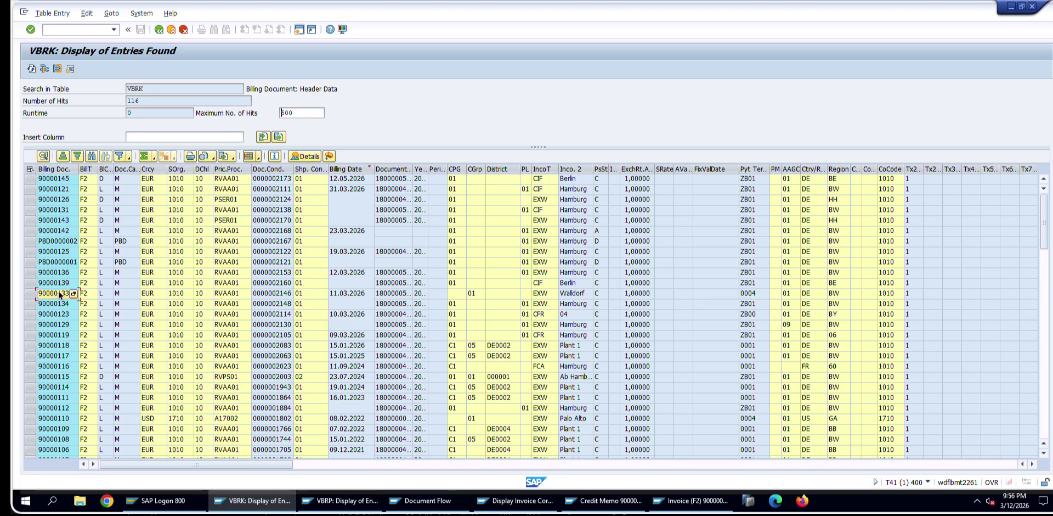
- Switch to the document flow session, exit it, start transaction VF03, and display billing document 90000133
click(427, 500)
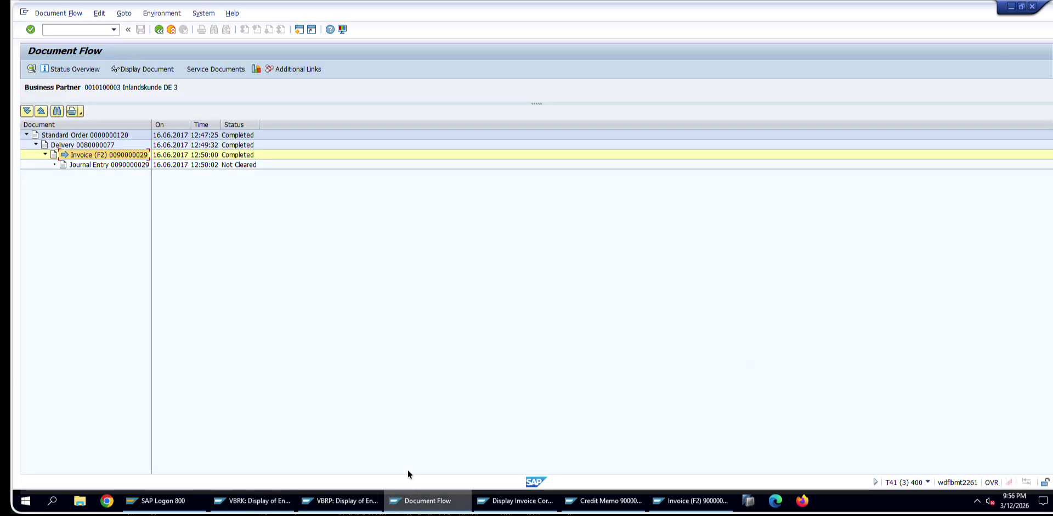
click(172, 30)
click(87, 29)
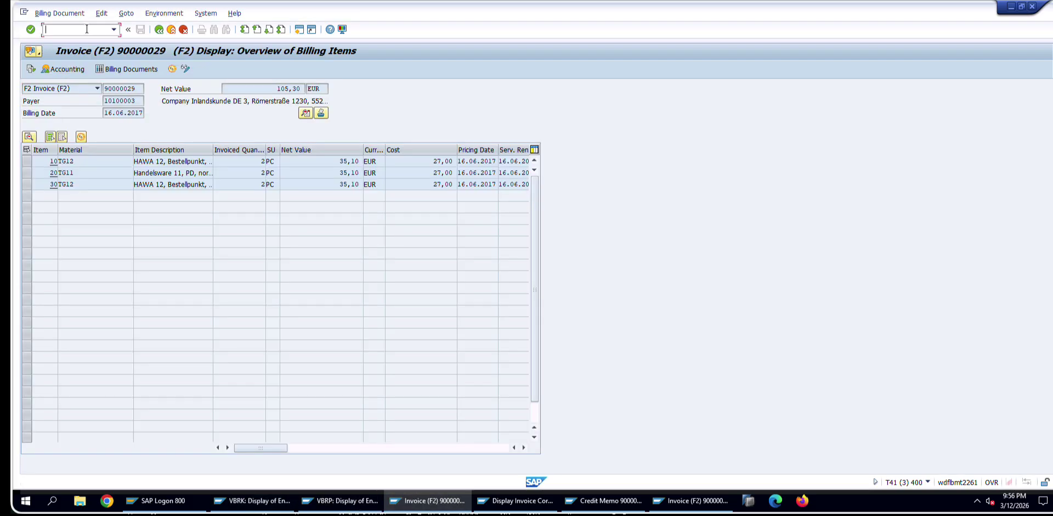
click(184, 29)
text(vf03)
key(Return)
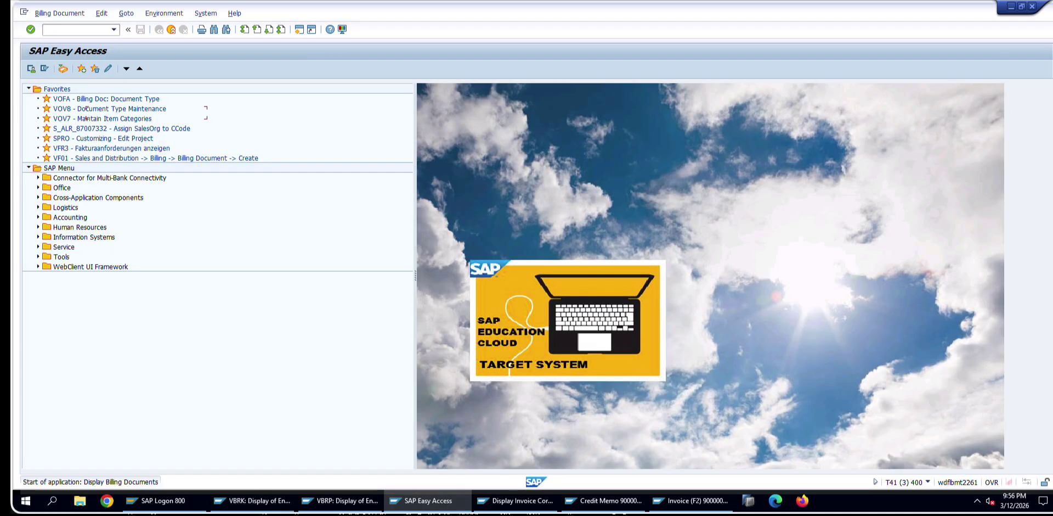
key(Return)
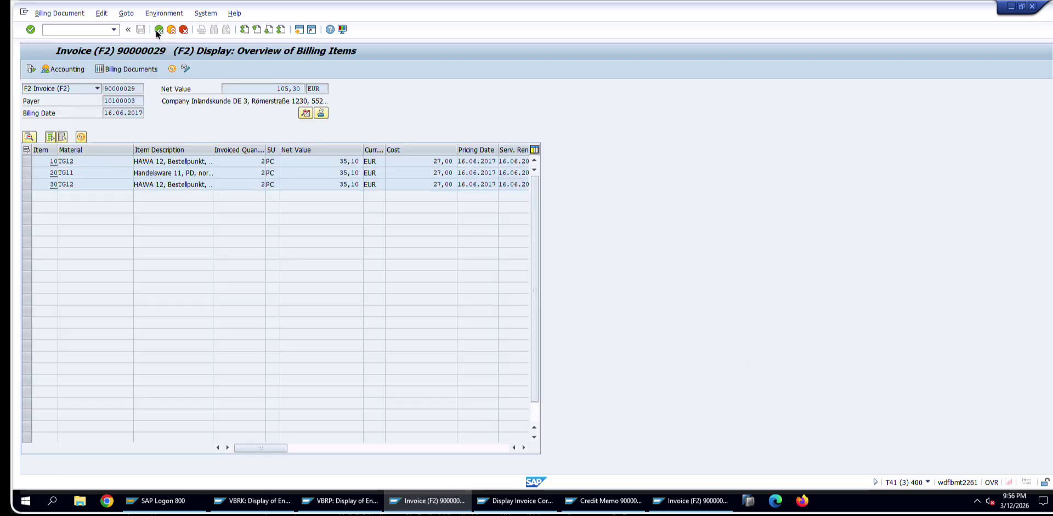
click(157, 29)
text(90000133)
key(Return)
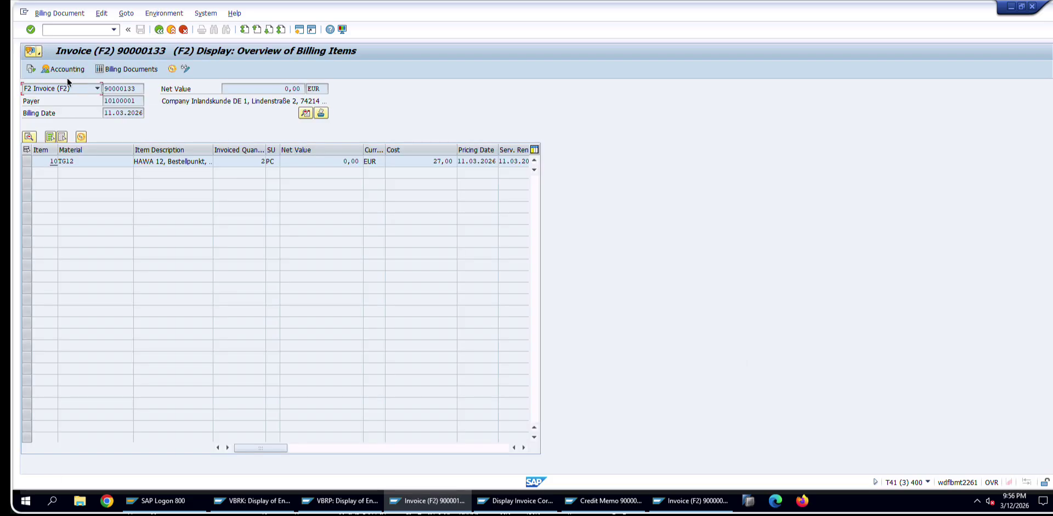
- Check the document flow of billing document 90000133 and display its F2 invoice from there
click(34, 71)
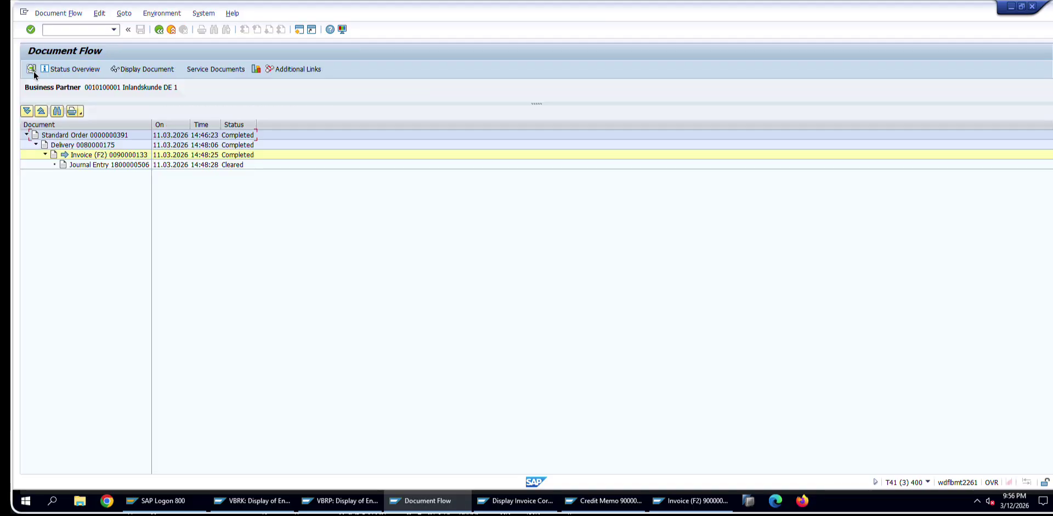
click(117, 156)
click(167, 67)
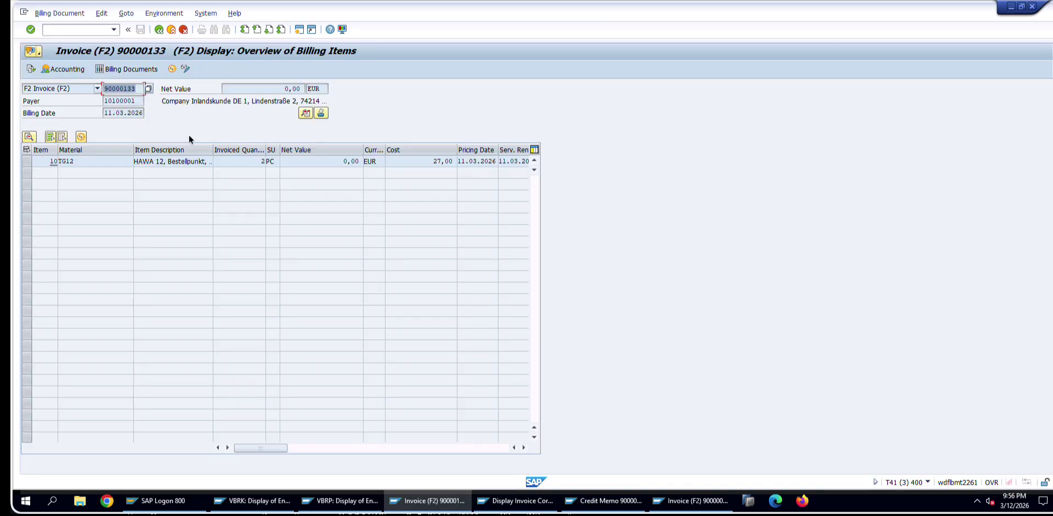
- Switch to the invoice correction request display session, exit to SAP Easy Access, and start transaction VA01
click(513, 497)
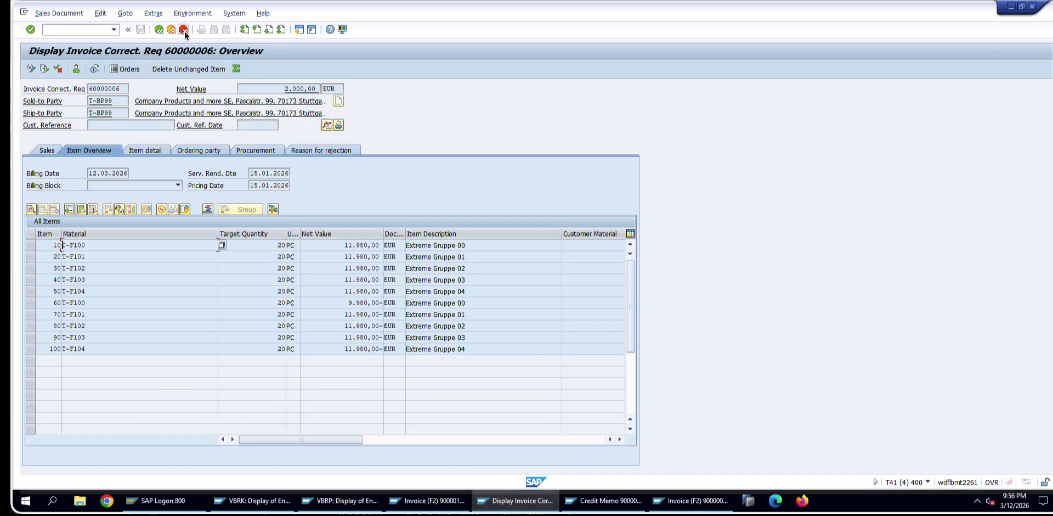
click(184, 30)
click(185, 31)
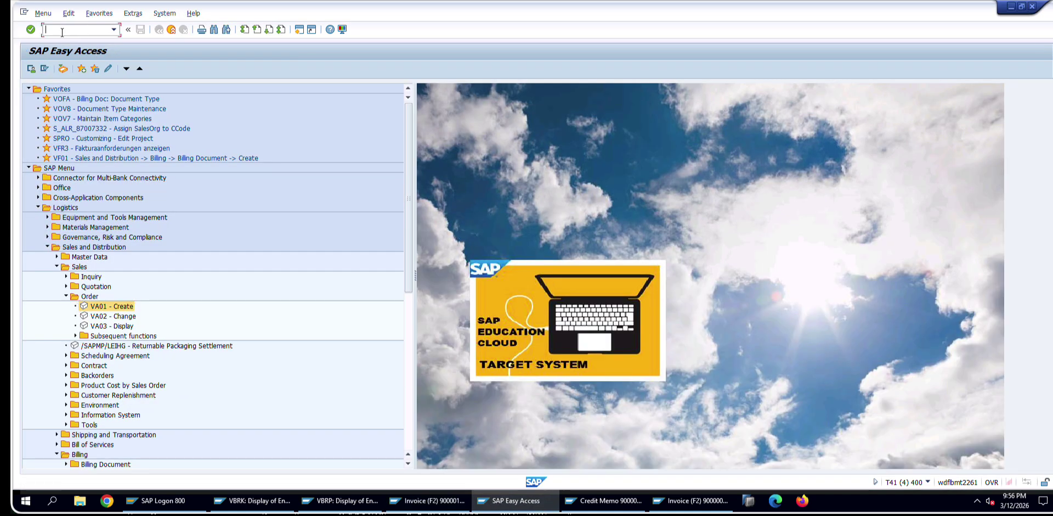
text(va01)
key(Return)
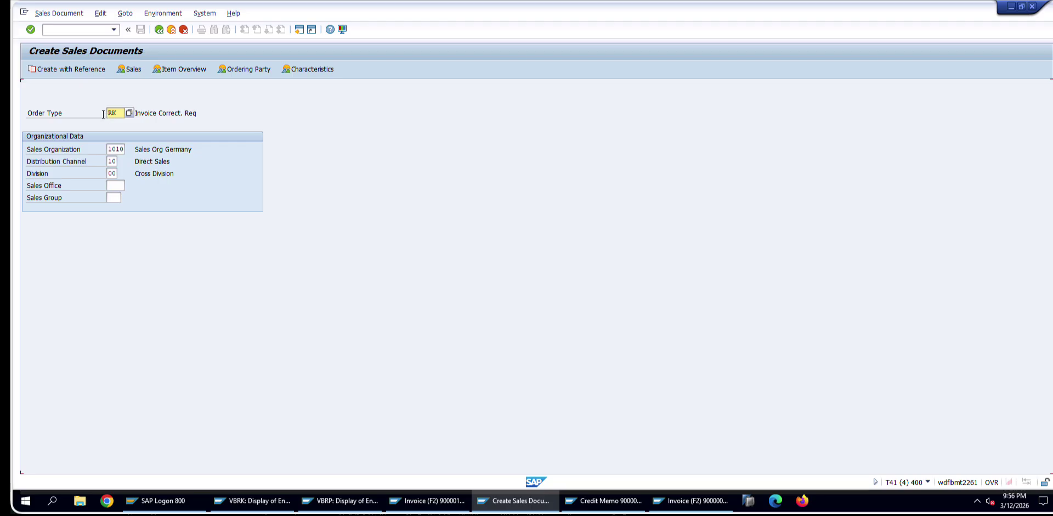
- Try to create an RK invoice correction request with reference to billing document 90000133, and leave it without saving
click(77, 69)
text(90000133)
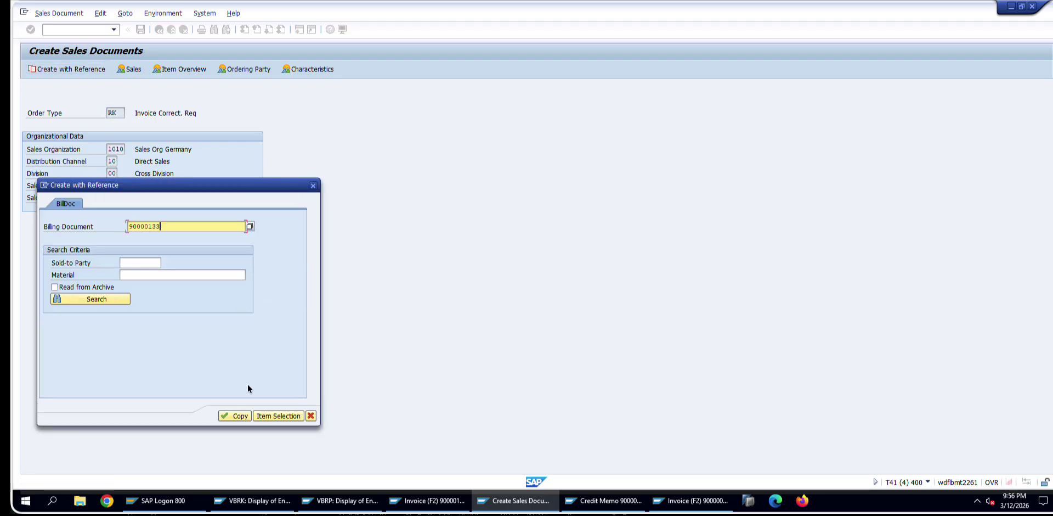
click(258, 416)
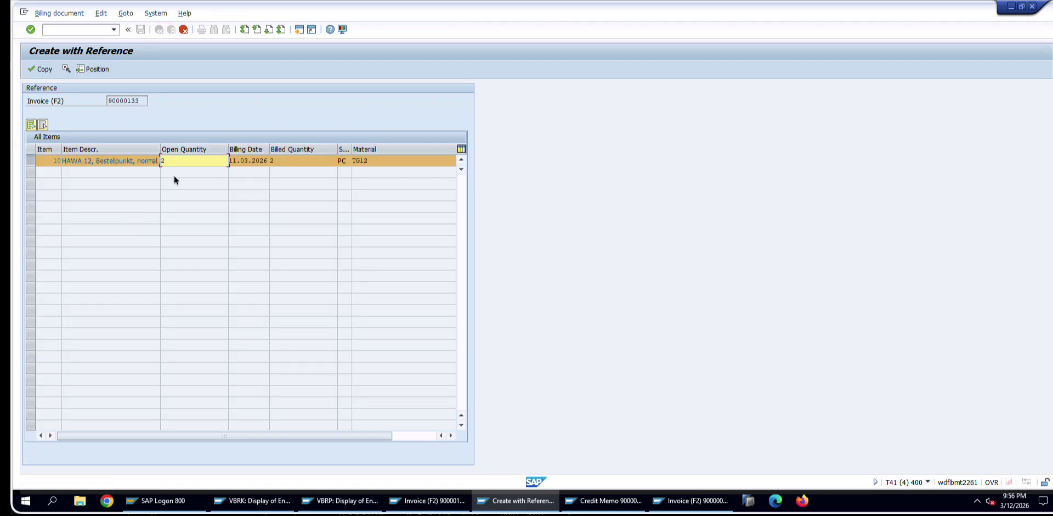
click(44, 70)
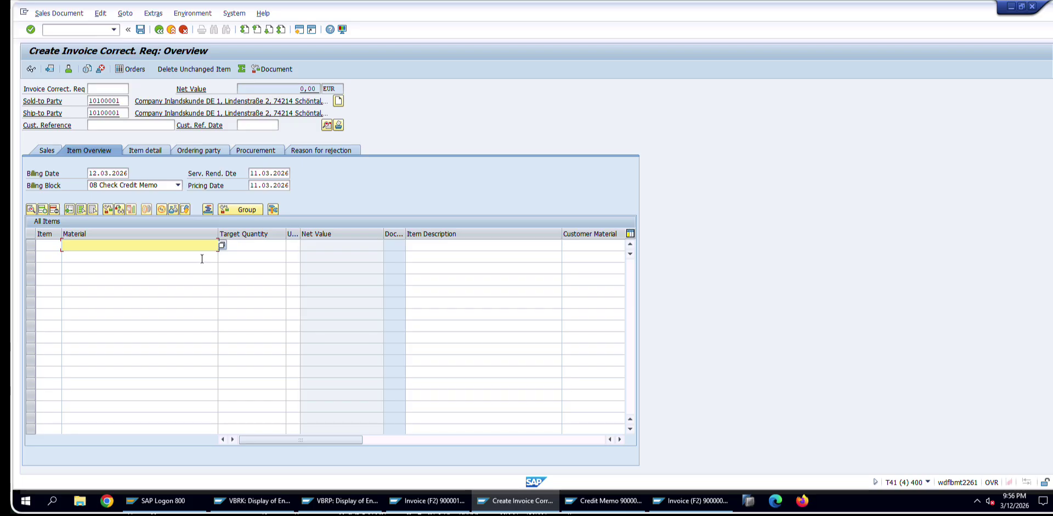
click(53, 150)
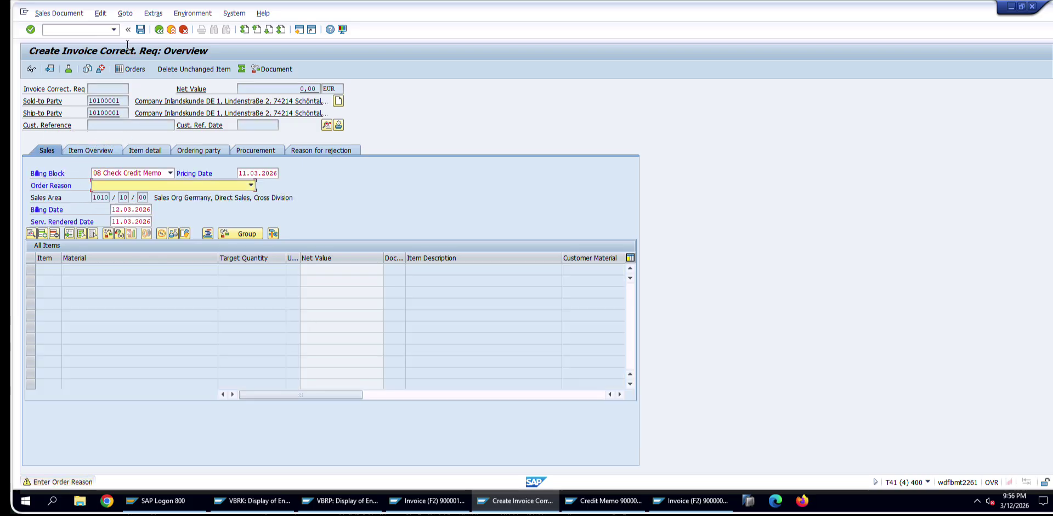
click(167, 30)
click(193, 202)
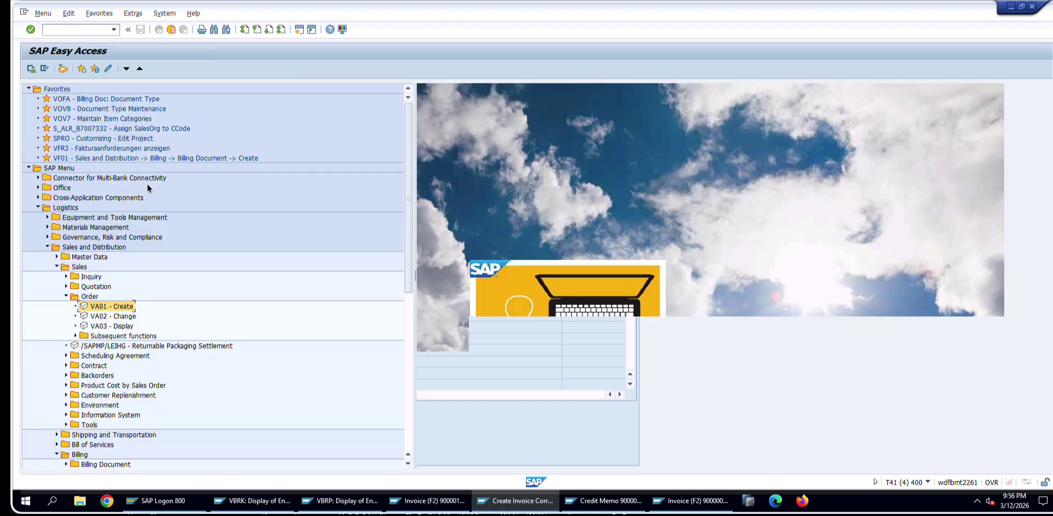
- Check the item's net value in invoice 90000133 and close the VBRP results session
click(458, 501)
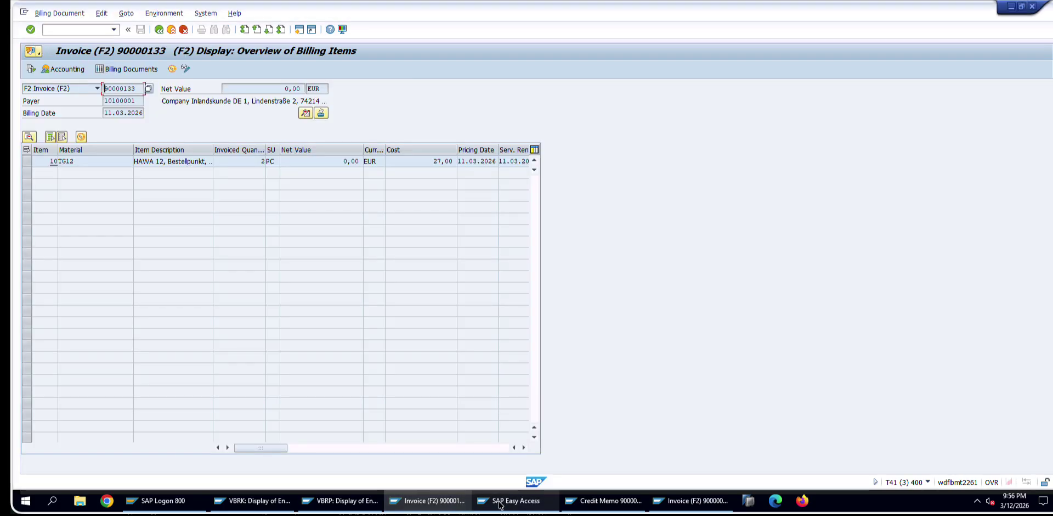
click(319, 161)
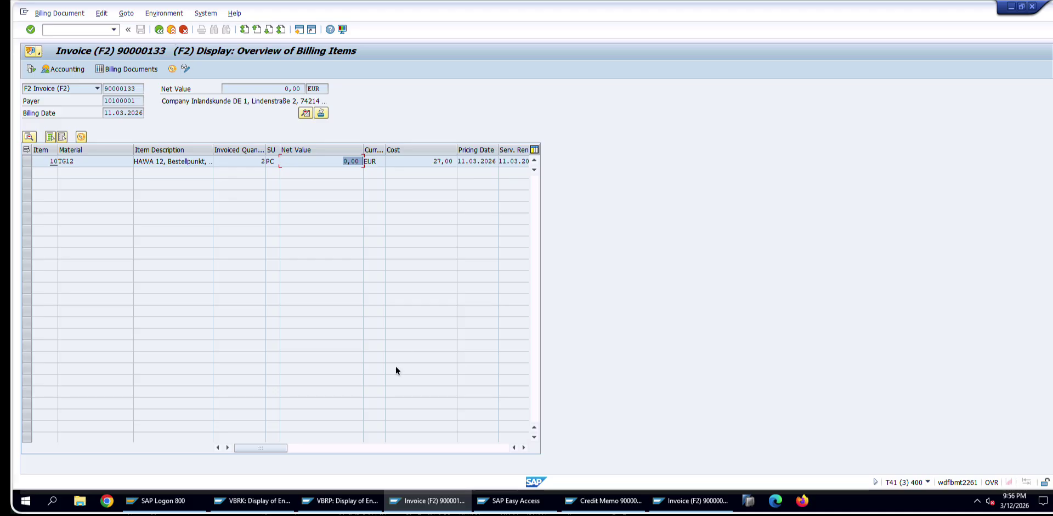
click(340, 500)
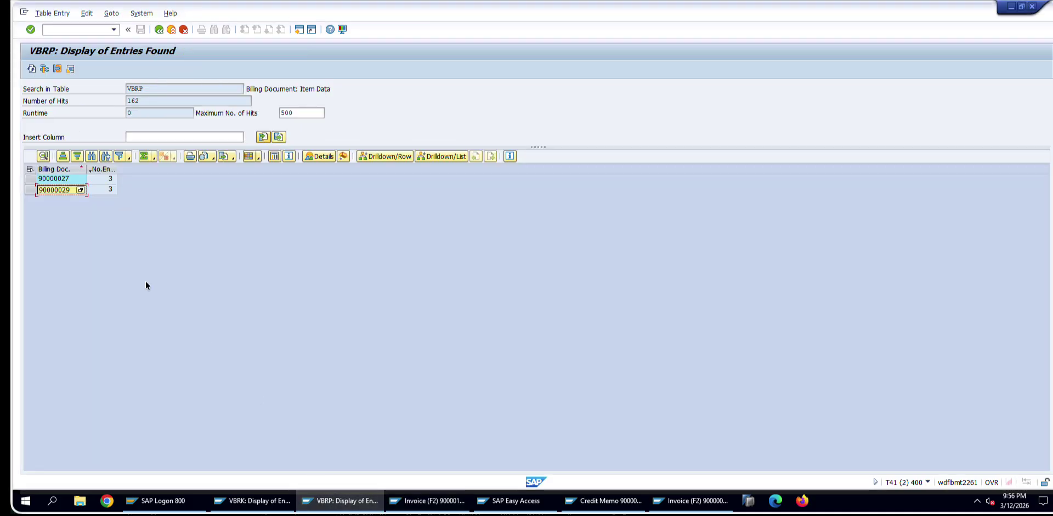
click(1032, 6)
- Pick billing document 90000129 in the VBRK results, display it in the billing document session, and check its item's net value
click(252, 500)
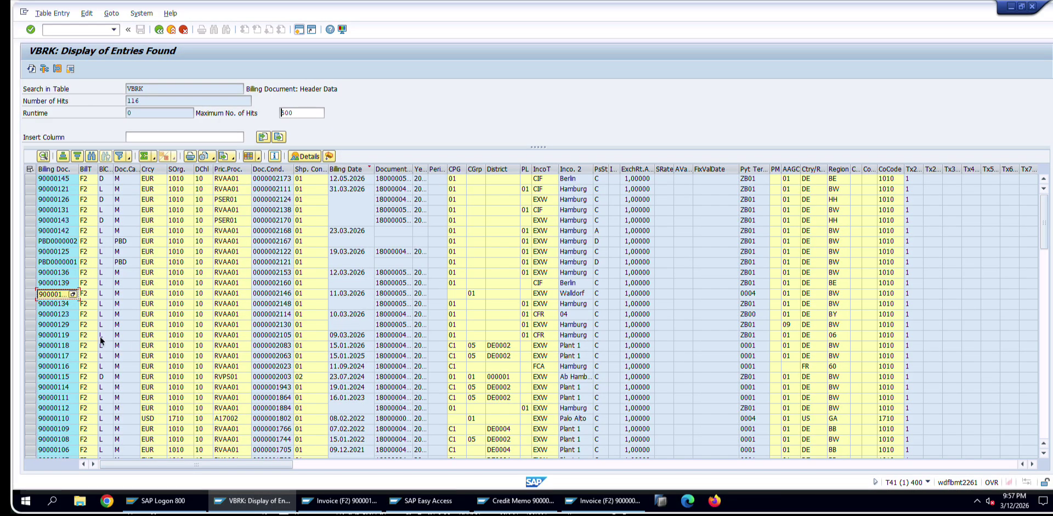
click(53, 328)
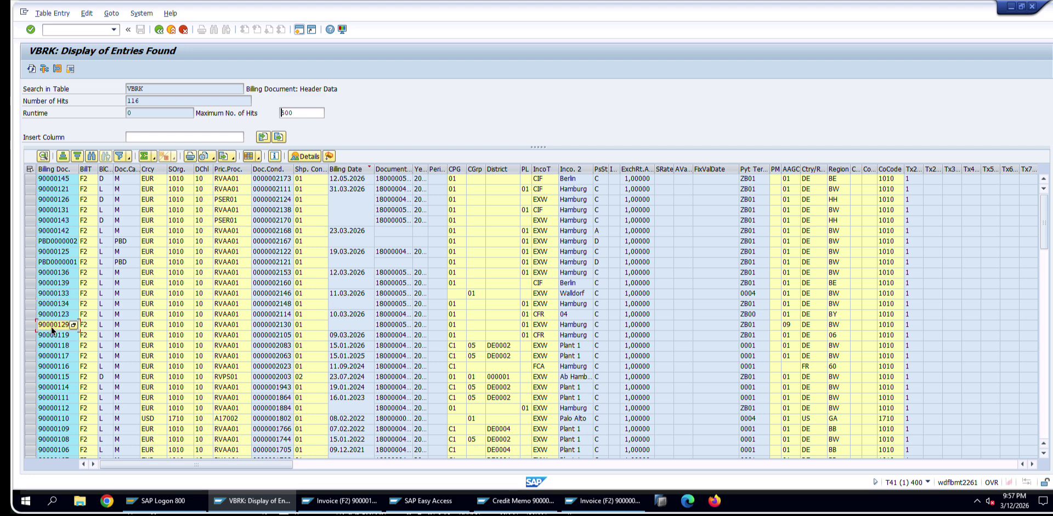
click(362, 501)
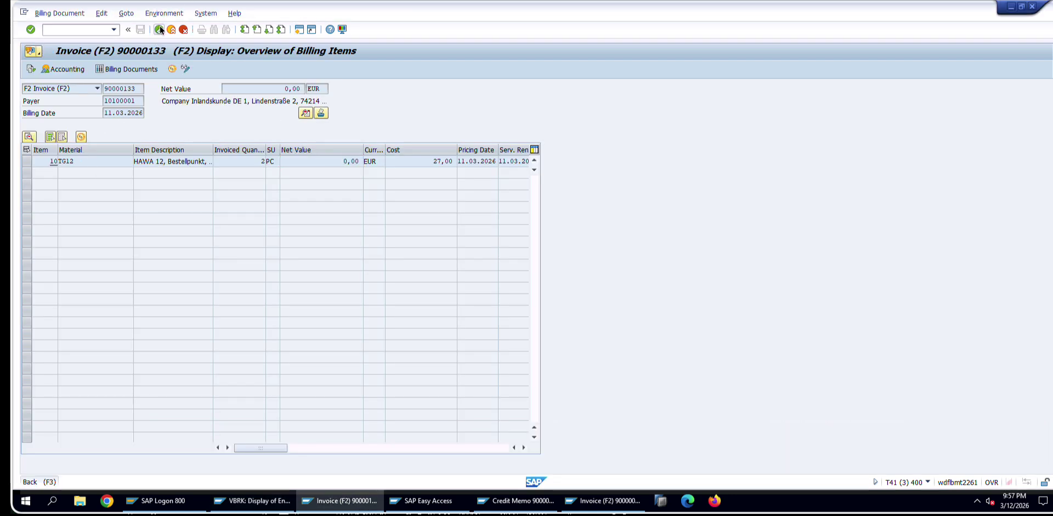
click(159, 29)
click(160, 29)
click(159, 29)
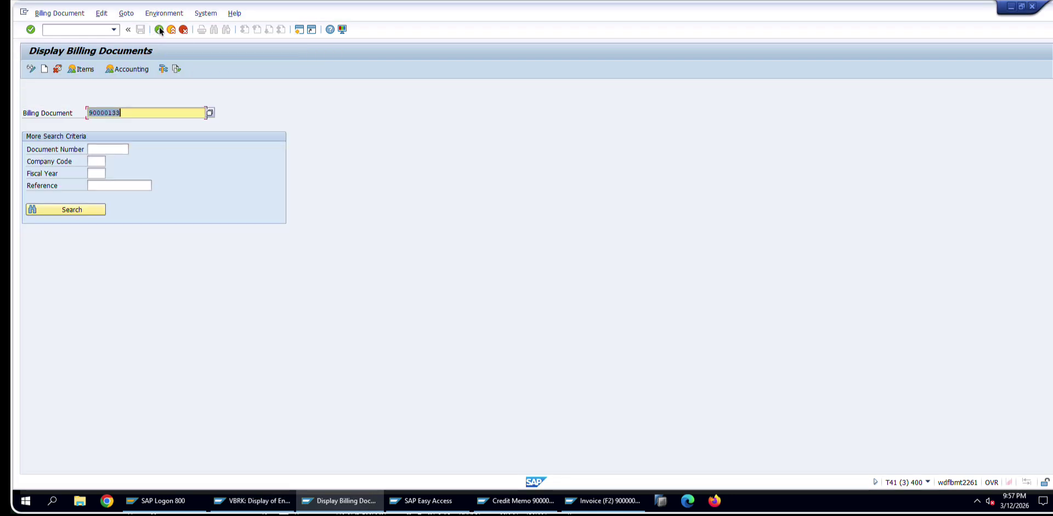
click(160, 29)
drag(318, 164, 406, 165)
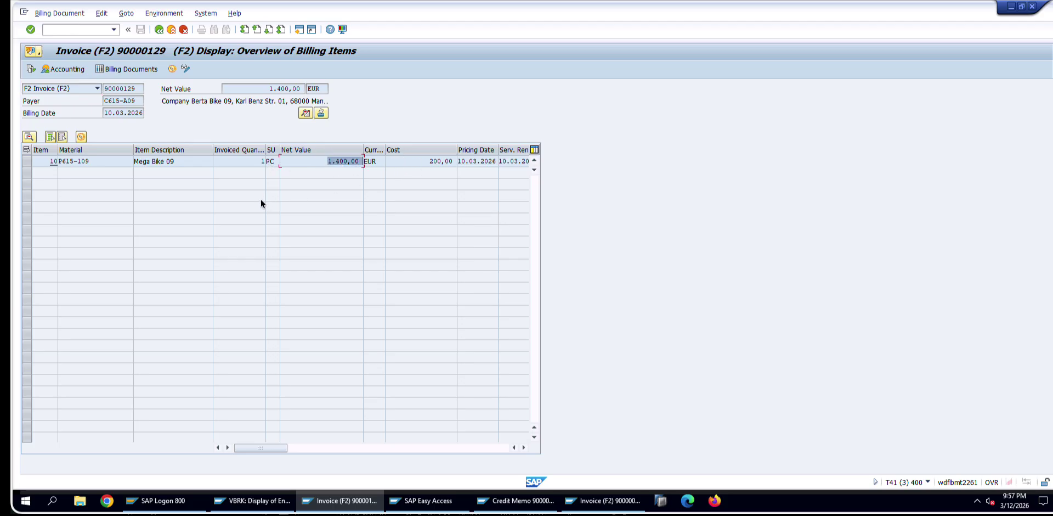
- Check the Created By field in the header data of invoice 90000129 and examine its document flow
click(305, 113)
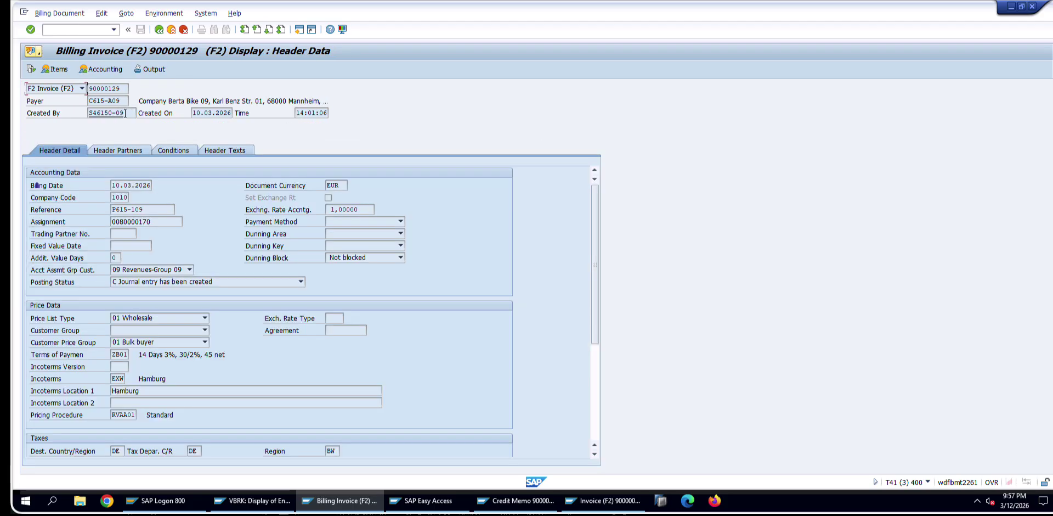
drag(134, 113, 66, 113)
click(158, 30)
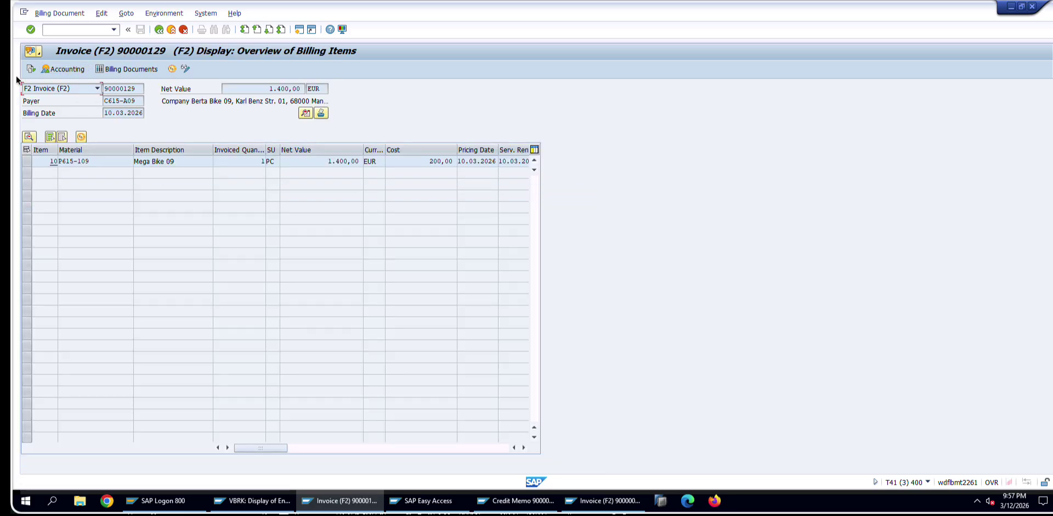
click(30, 69)
click(120, 158)
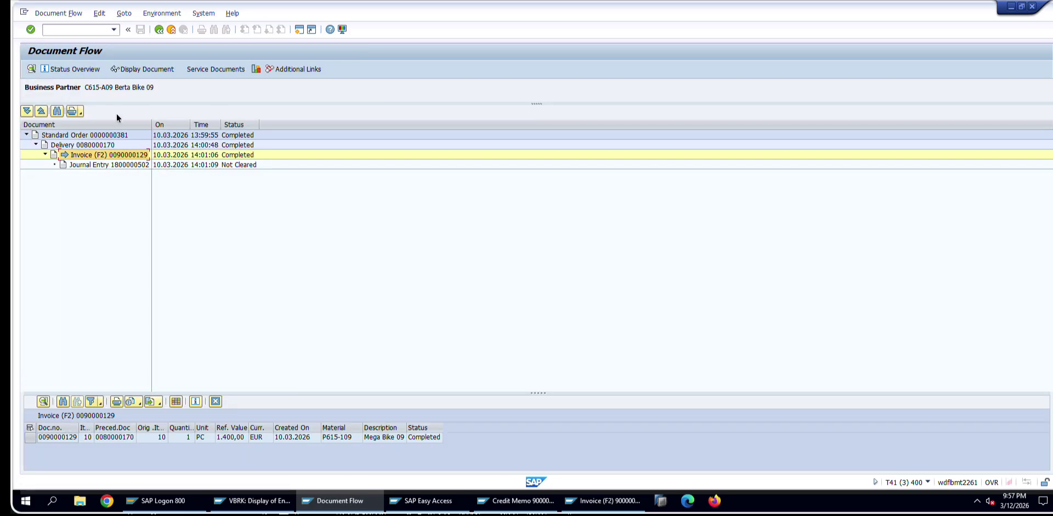
click(49, 439)
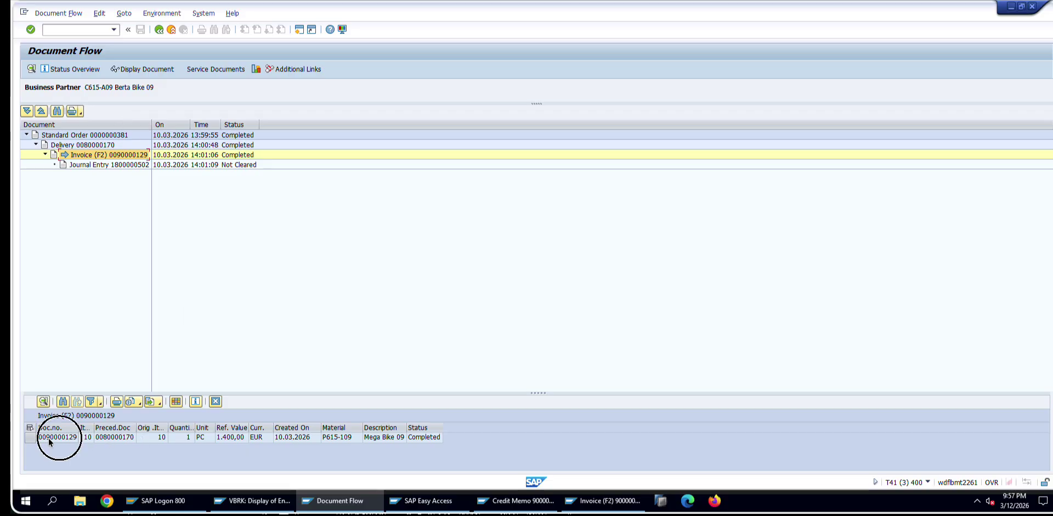
- Switch to the SAP Easy Access session and create an RK invoice correction request in VA01 with reference to billing document 90000129
click(428, 499)
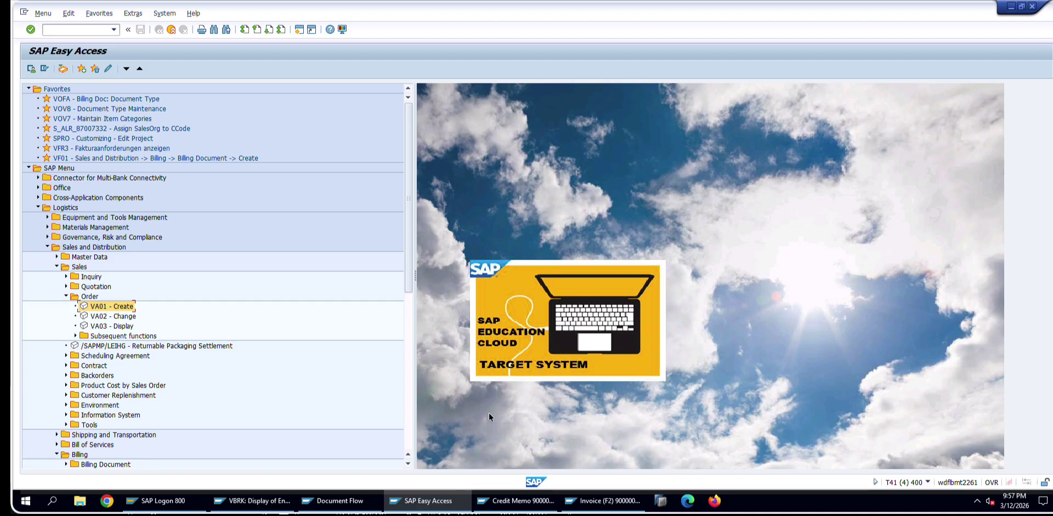
click(70, 28)
text(va01)
key(Return)
text(RK)
key(F8)
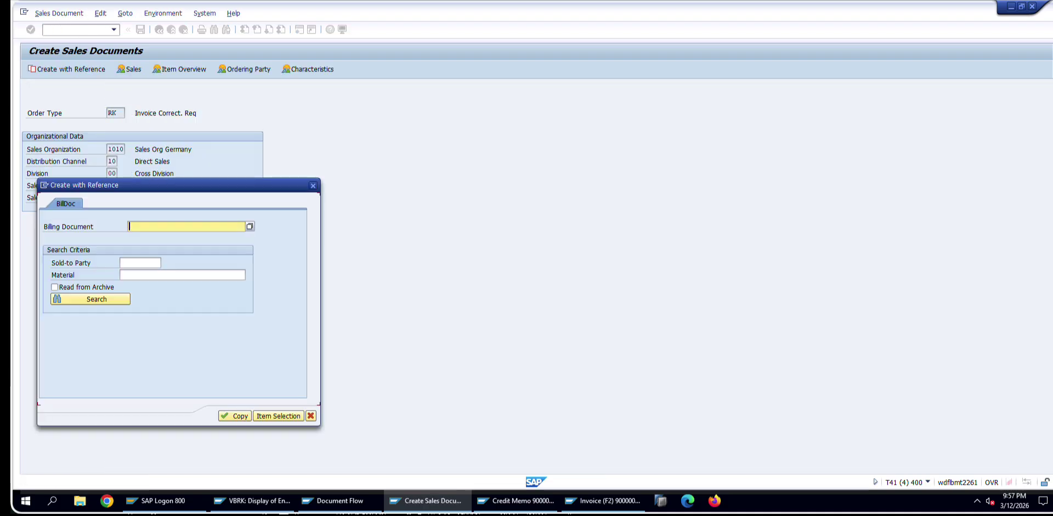
key(ctrl+v)
click(235, 416)
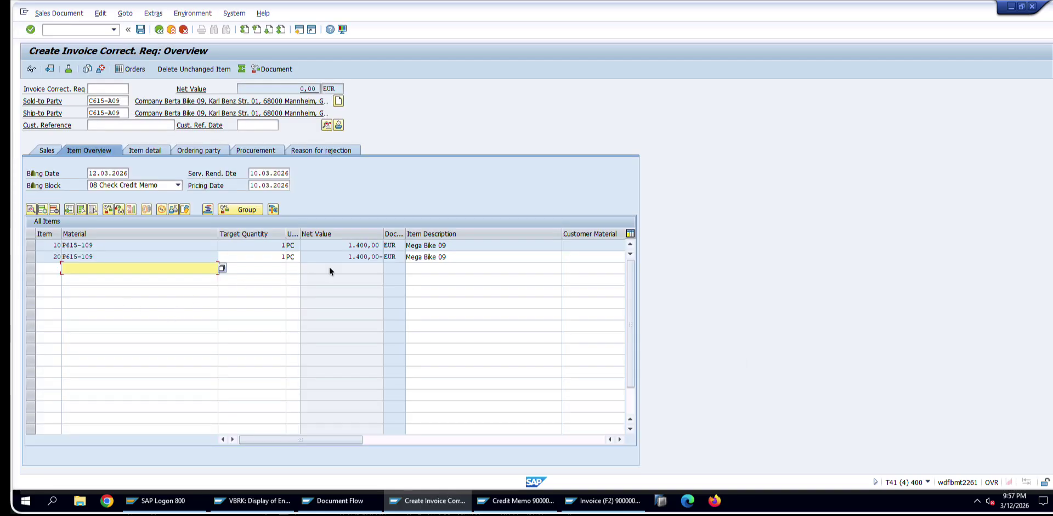
- Set the PR00 price condition of item 20 to 1500 EUR and return to the correction request's overview
key(Up)
key(Tab)
double_click(276, 256)
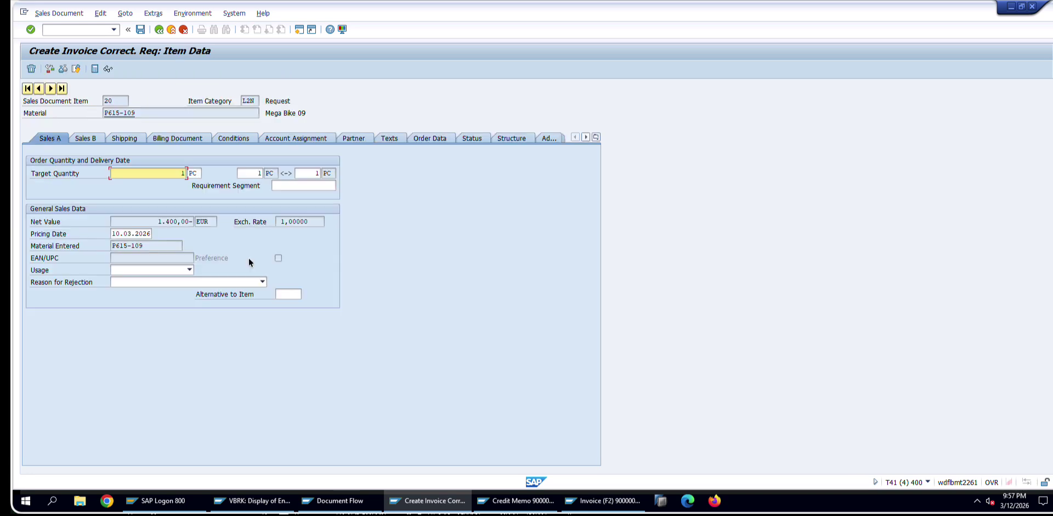
click(232, 138)
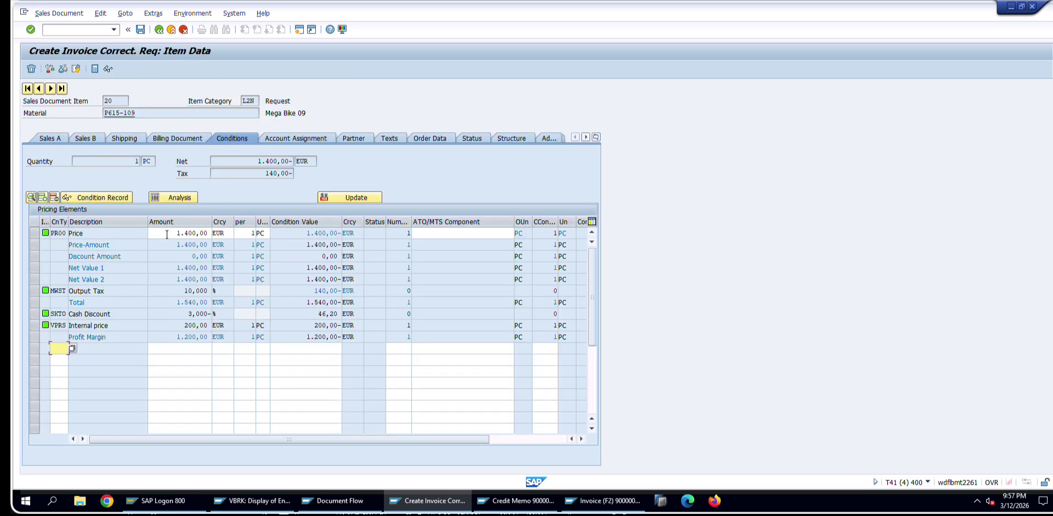
drag(177, 233, 258, 233)
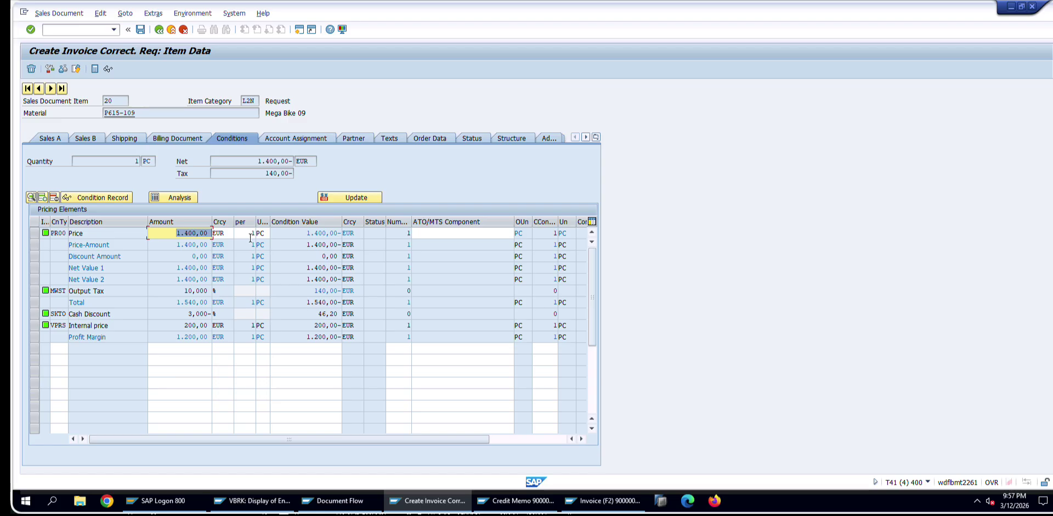
text(1500)
key(Return)
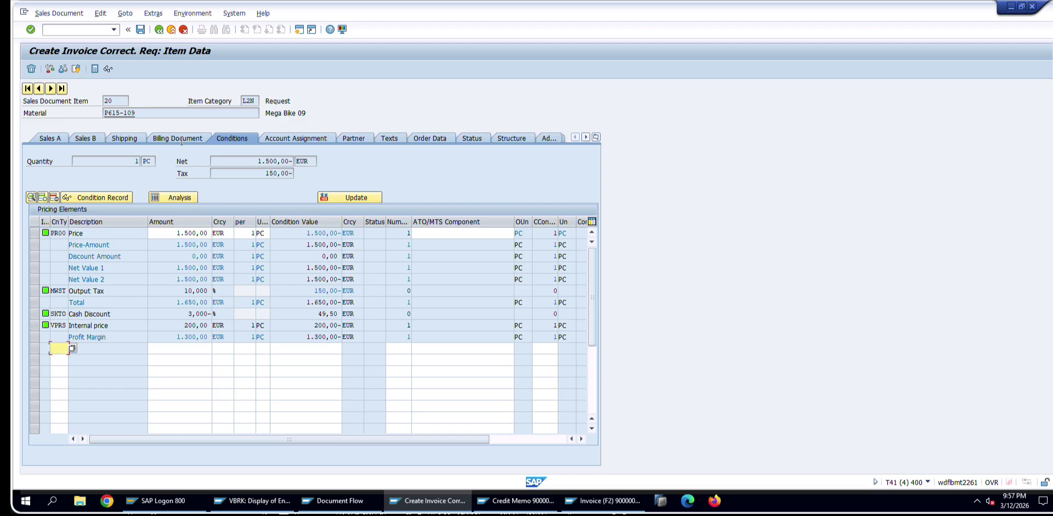
click(155, 30)
- Check the correction request's total net value and display its header-level pricing conditions
double_click(317, 88)
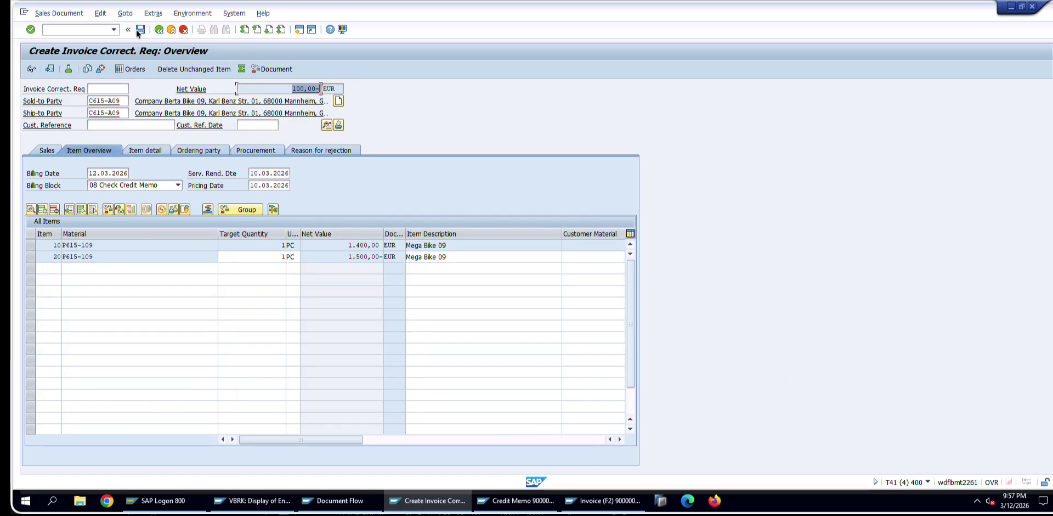
click(311, 87)
click(289, 89)
double_click(285, 89)
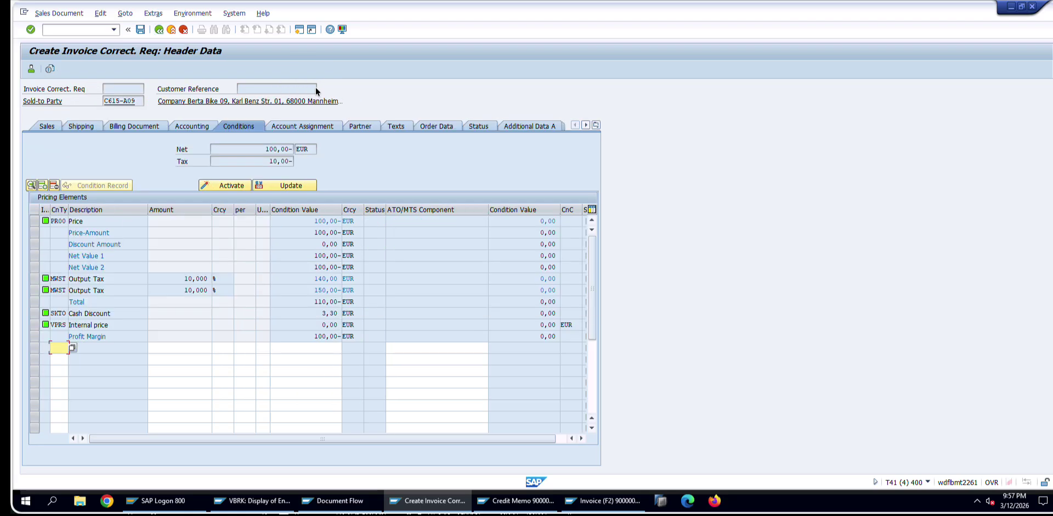
- Resolve the invoice correction request's incompleteness by setting order reason 106 Goodwill (Invoice Correction), and save the request
click(162, 32)
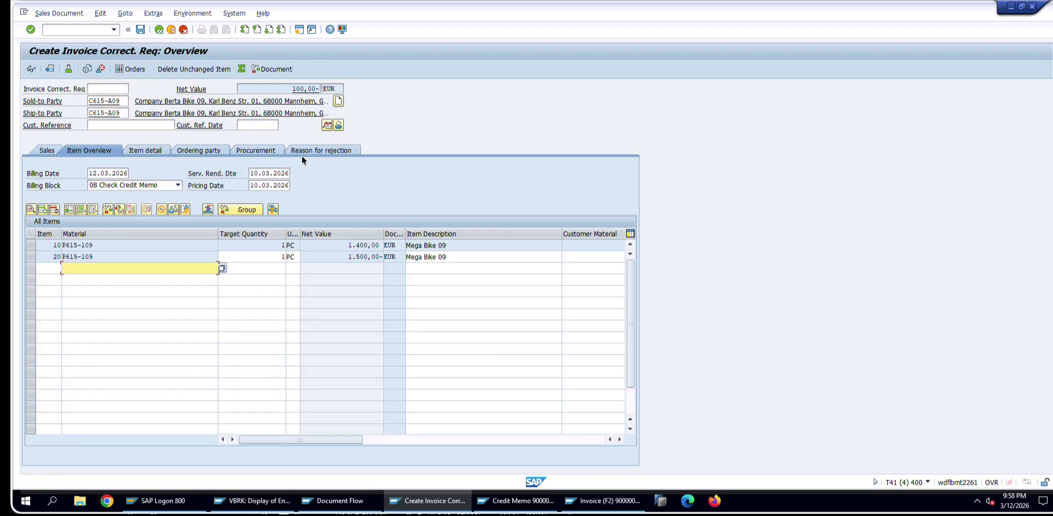
click(140, 30)
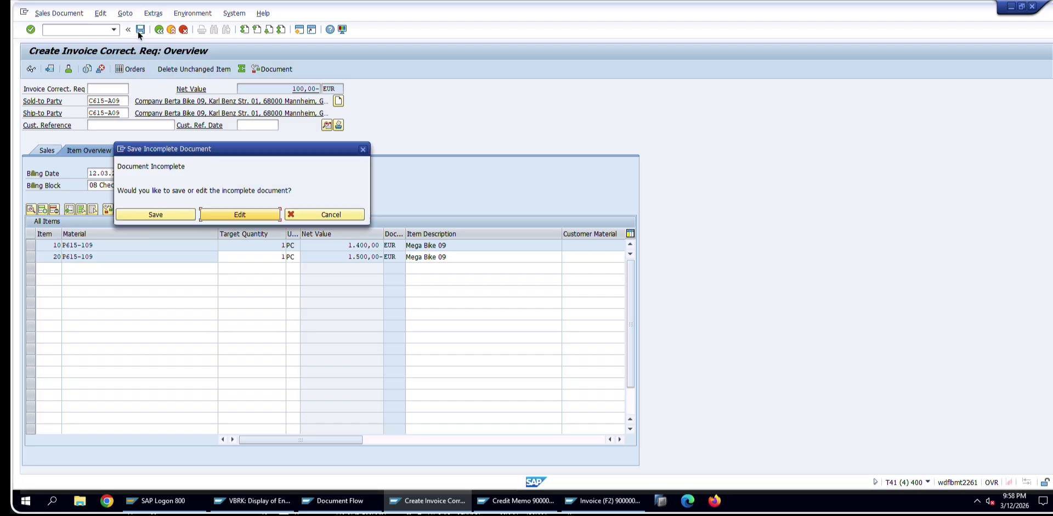
click(244, 215)
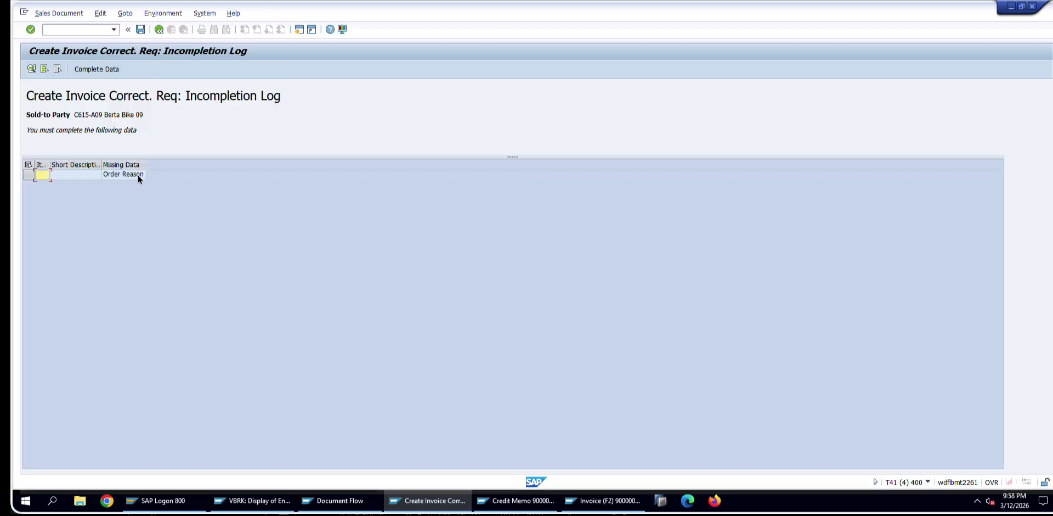
double_click(118, 177)
click(173, 211)
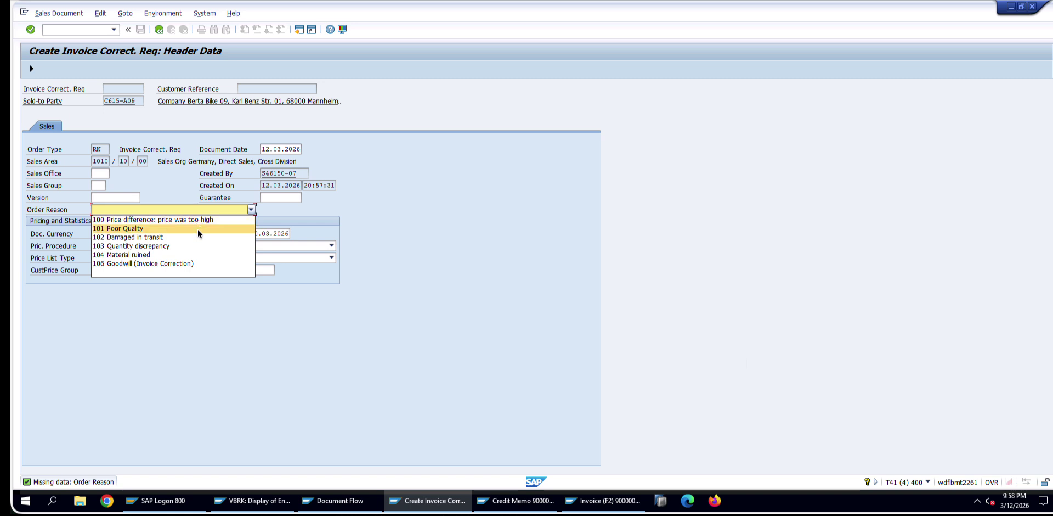
click(197, 263)
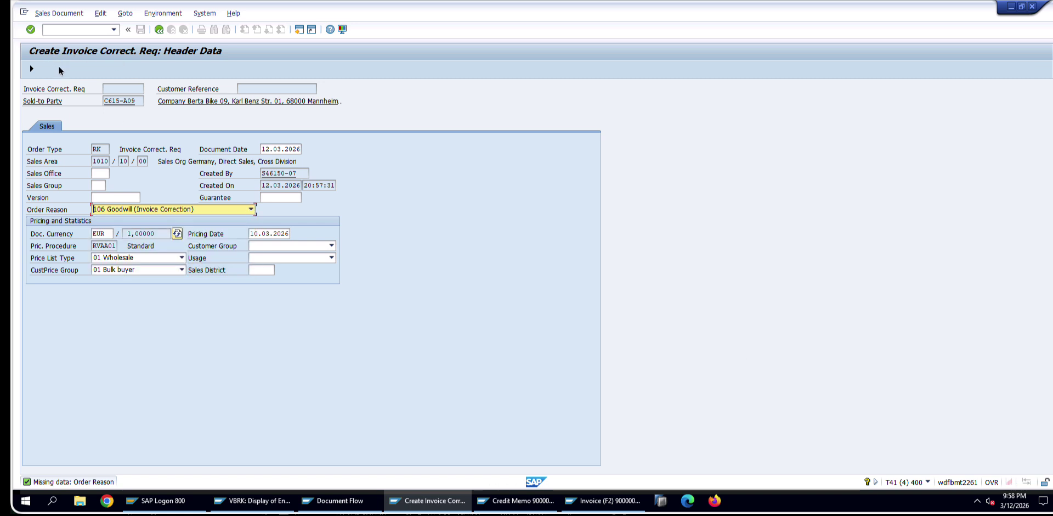
click(158, 29)
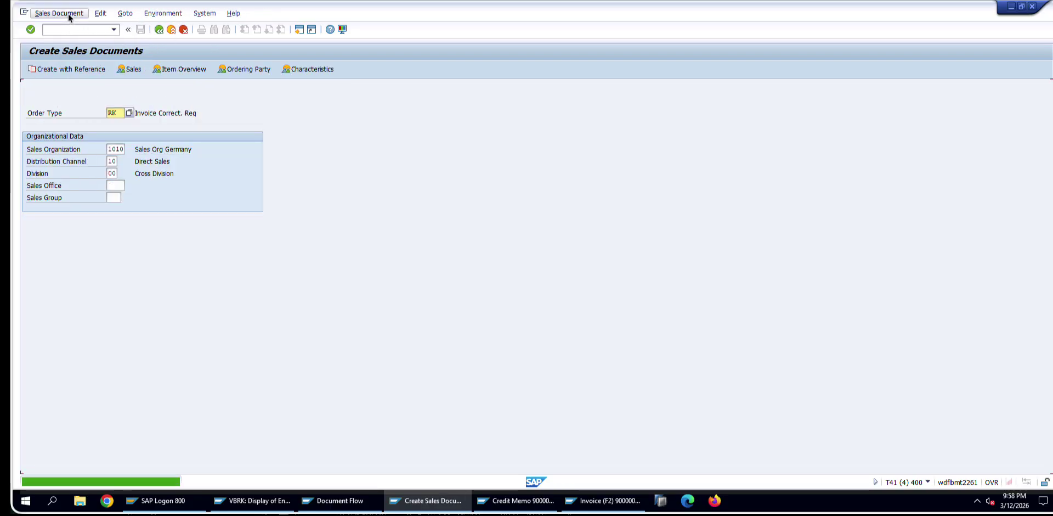
- Display the saved invoice correction request and try to create a billing document from it
click(68, 14)
click(80, 47)
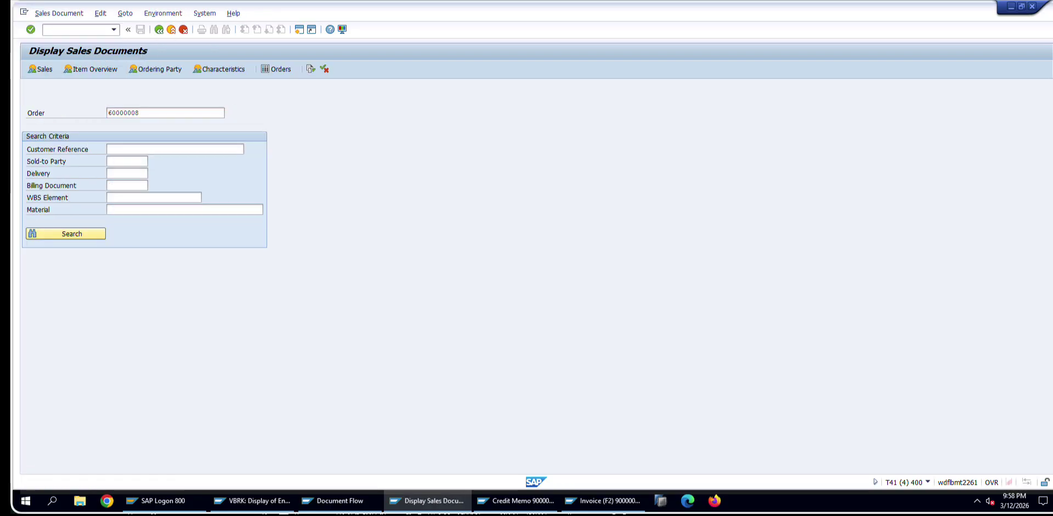
key(Return)
click(72, 12)
click(95, 119)
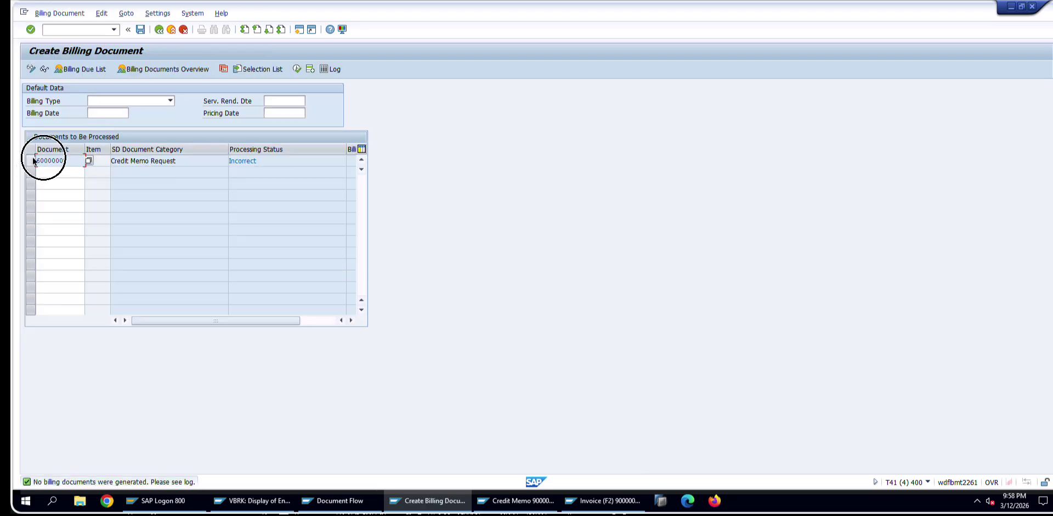
- Check the billing log for the credit memo request marked Incorrect
click(33, 159)
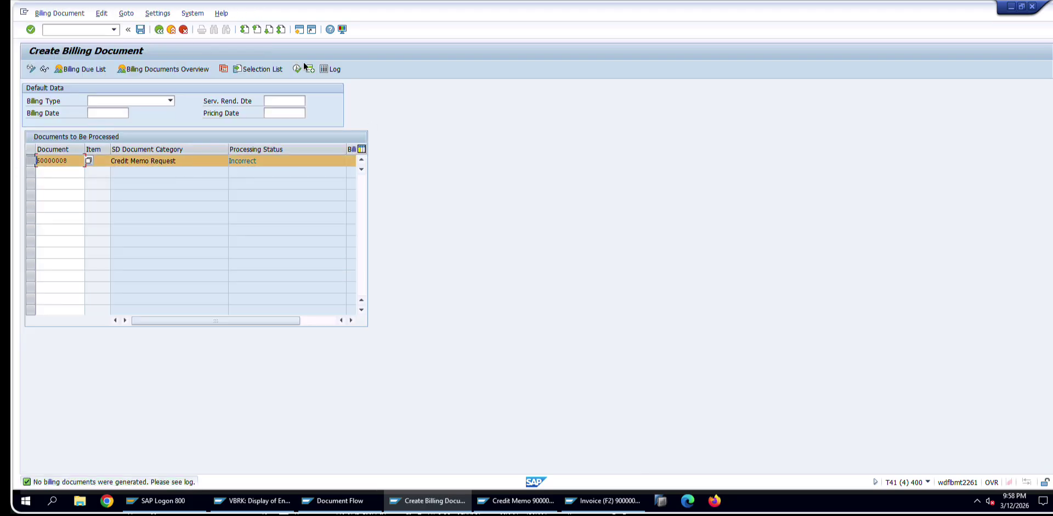
click(334, 69)
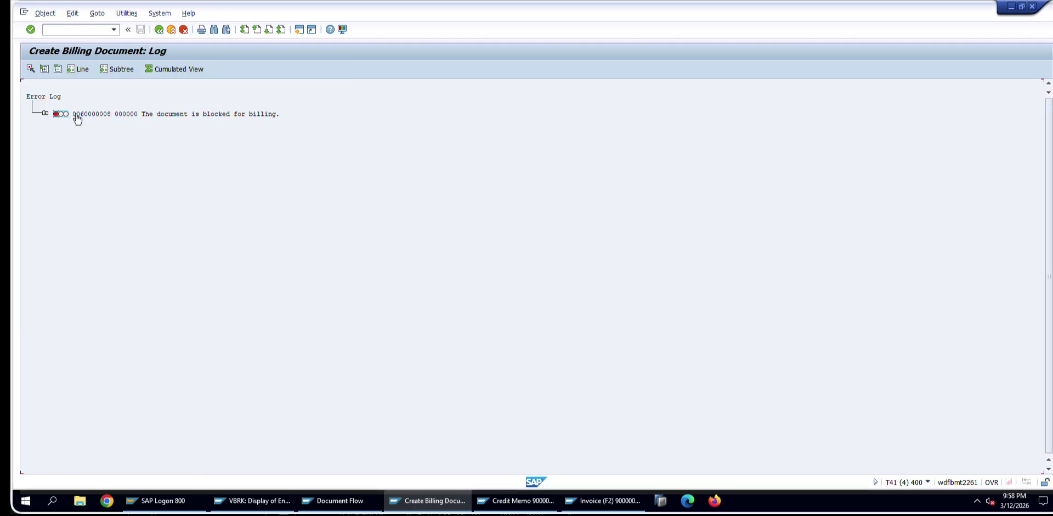
click(157, 29)
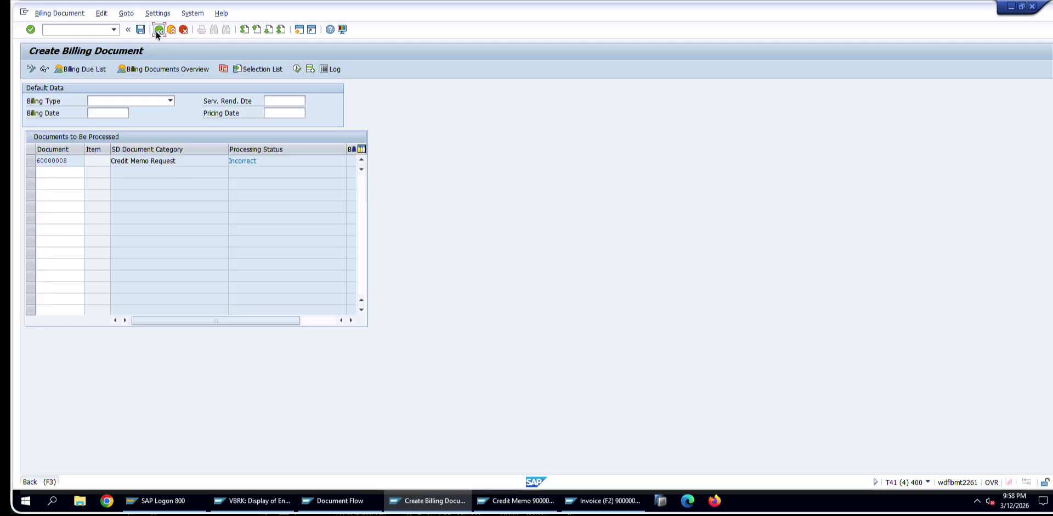
- Return to SAP Easy Access and open the saved invoice correction request with transaction va03
click(157, 29)
text(va03)
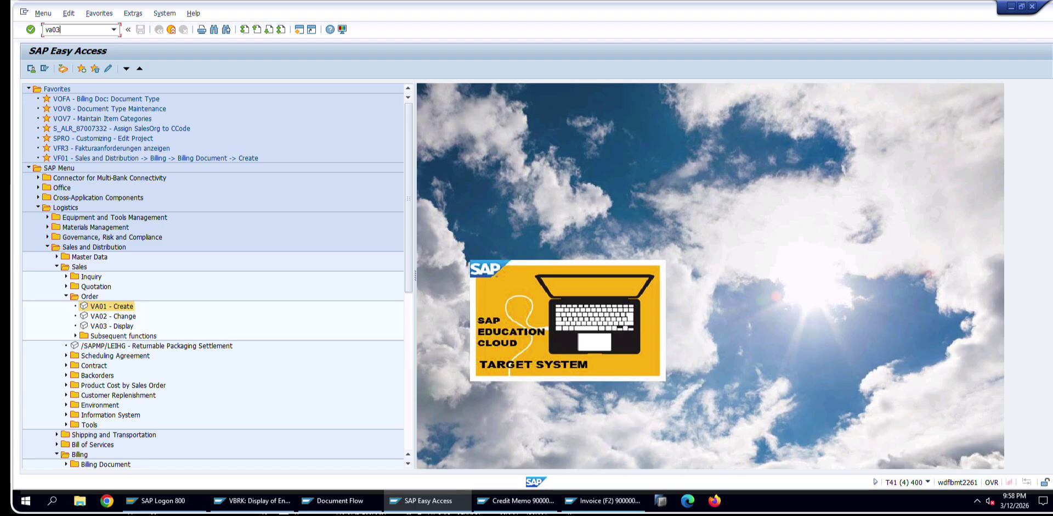
key(Return)
key(Return)
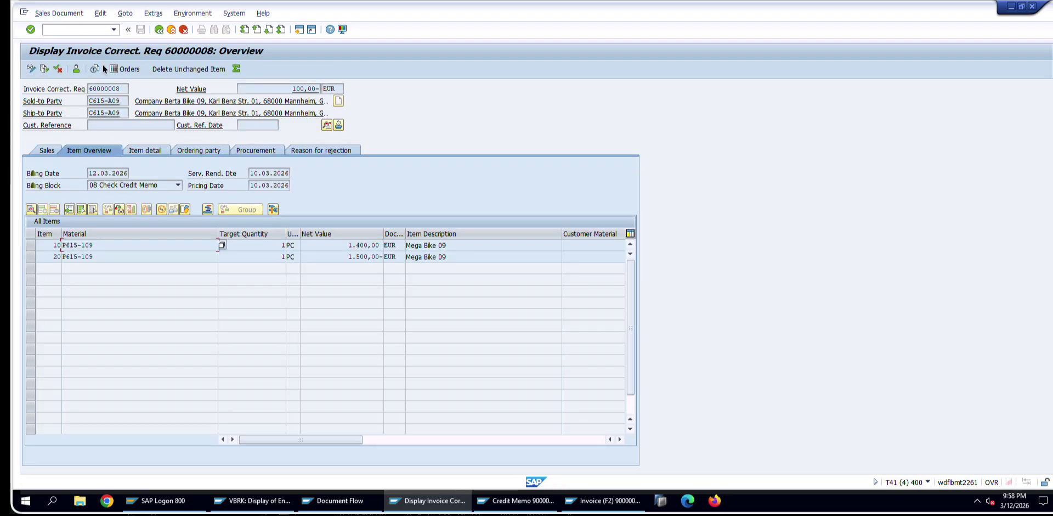
- Switch the invoice correction request to change mode and clear its billing block
click(31, 68)
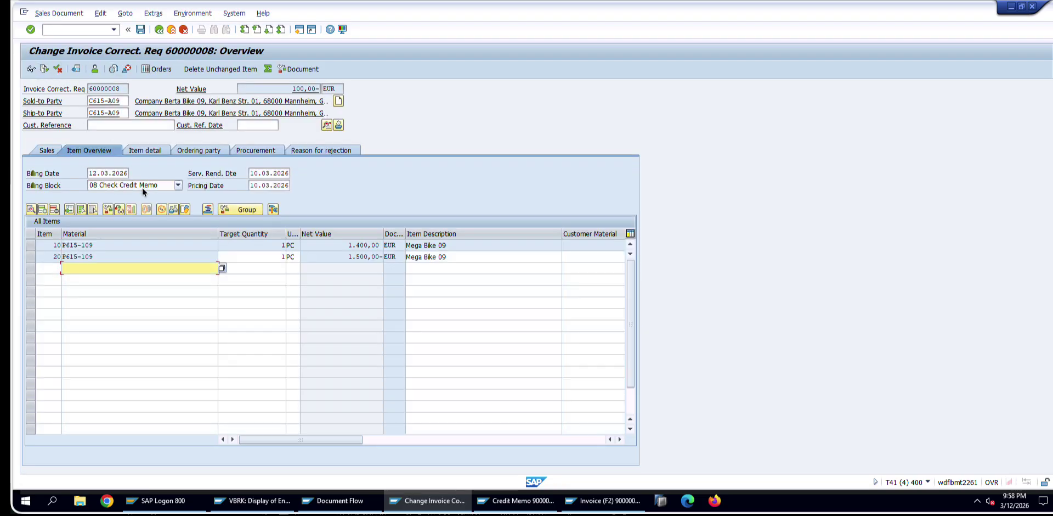
click(144, 184)
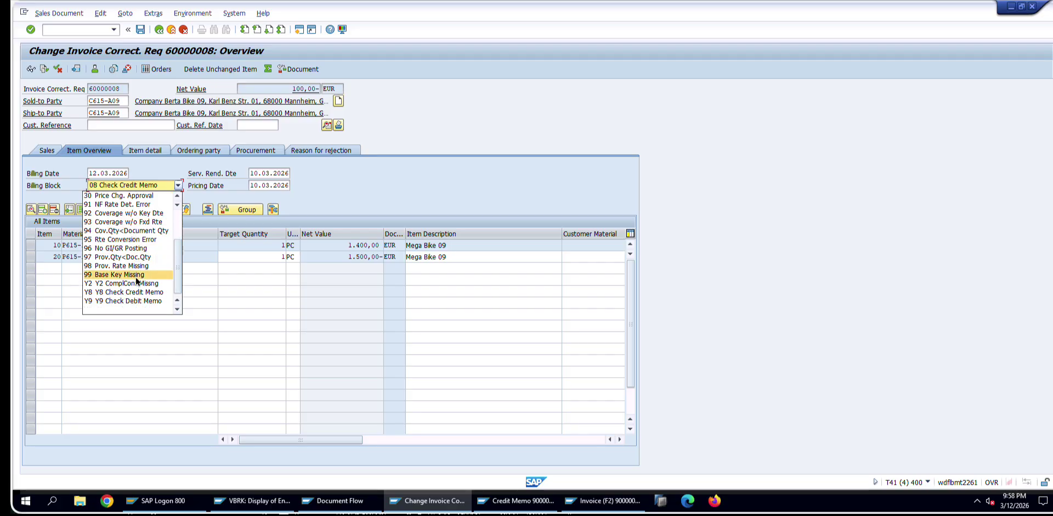
click(127, 307)
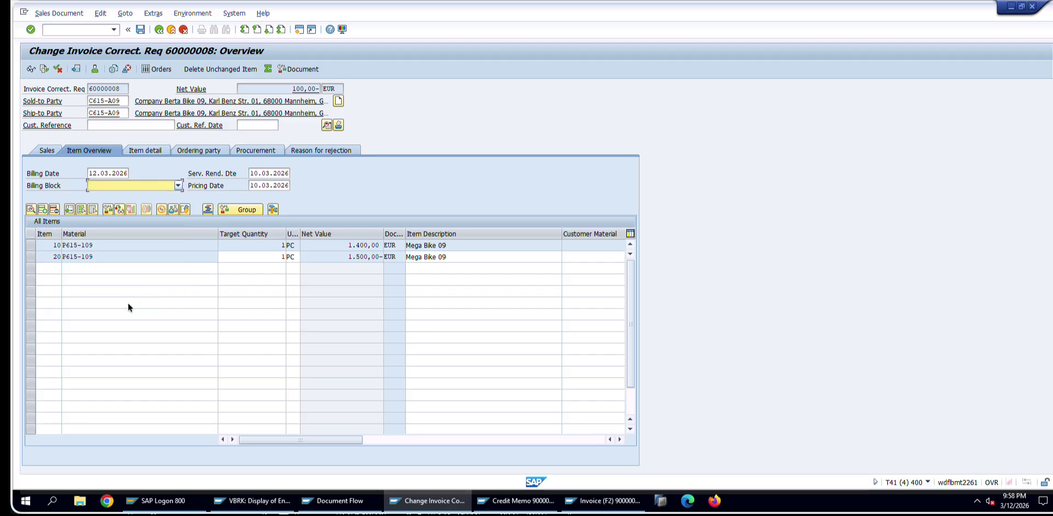
- Bill the unblocked invoice correction request as a G2 credit memo and save the billing document
click(59, 13)
click(261, 177)
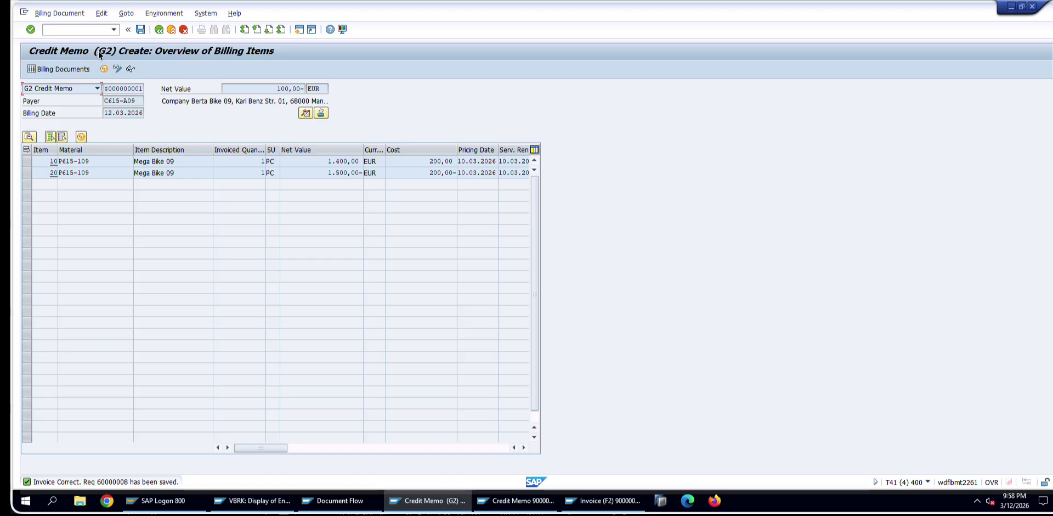
drag(278, 88, 348, 90)
click(142, 30)
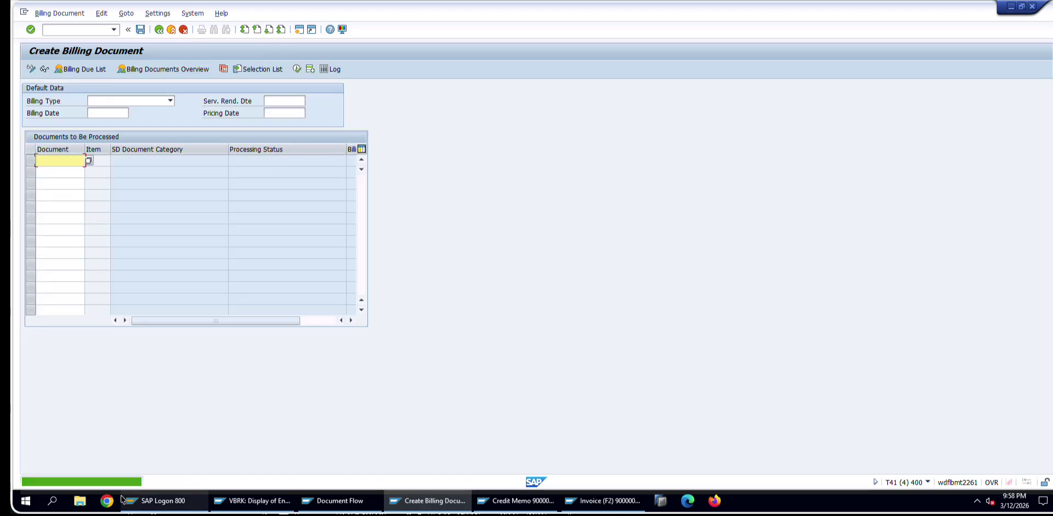
- Open the details of the save message and highlight the new billing document's number
click(74, 481)
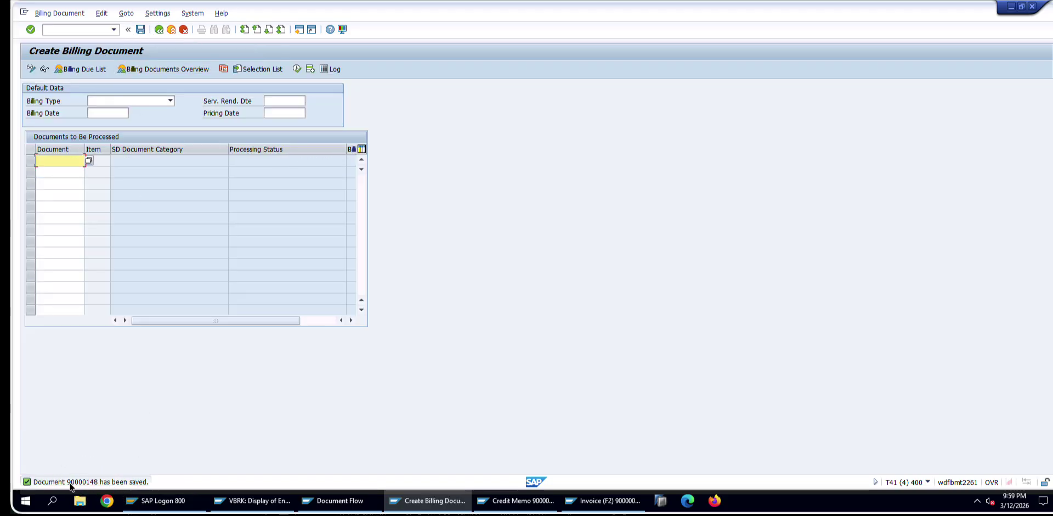
double_click(77, 71)
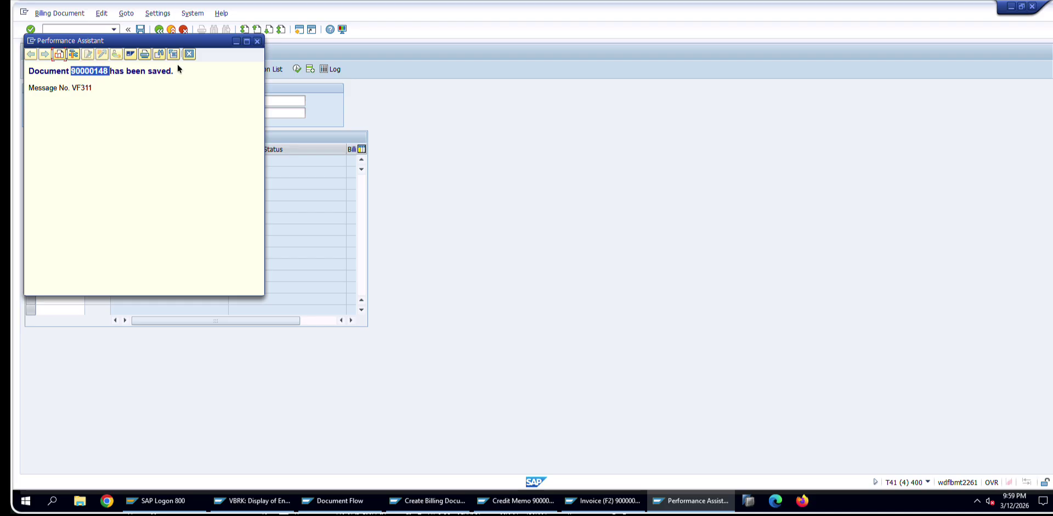
click(257, 41)
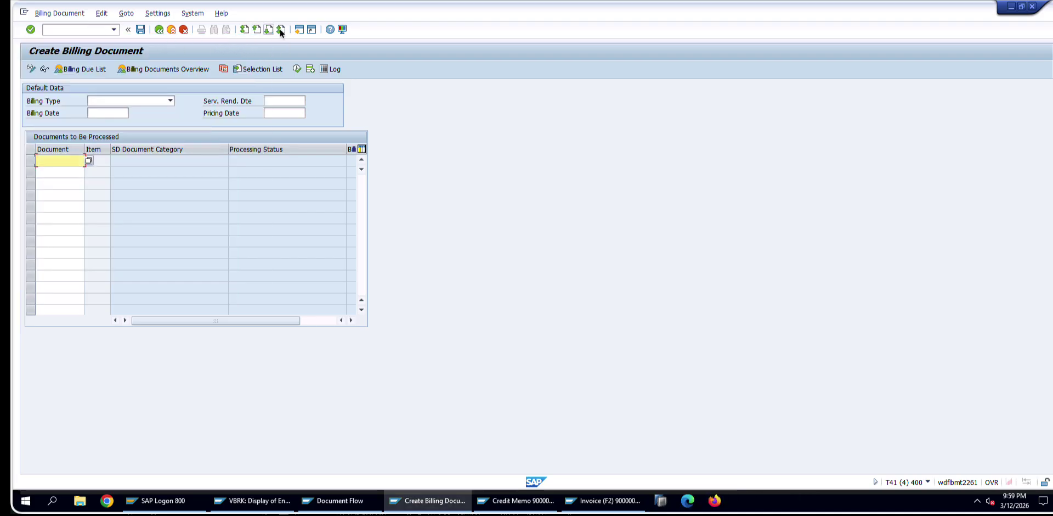
- Display the new credit memo in a separate session with transaction vf03 and highlight its net value
click(299, 29)
text(vf03)
key(Return)
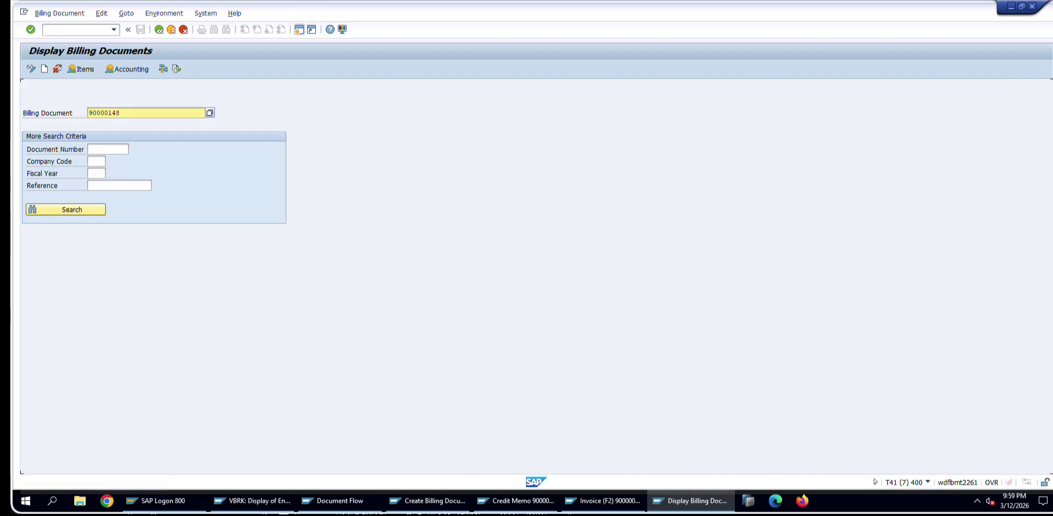
key(Return)
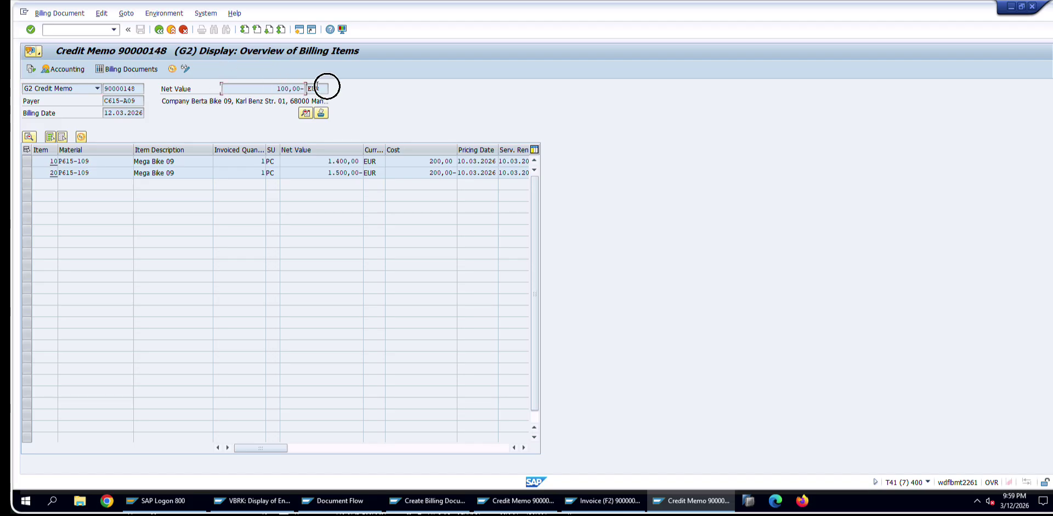
double_click(322, 86)
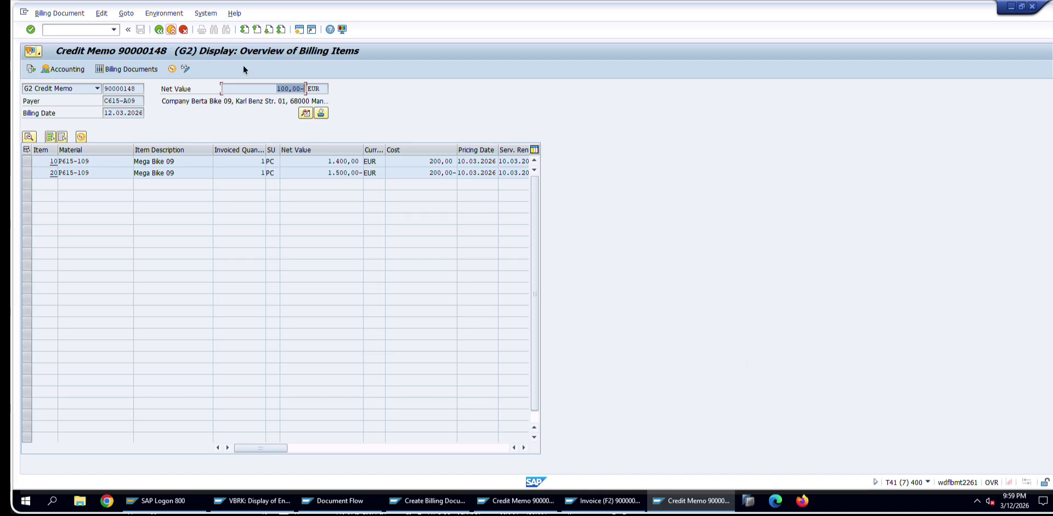
- View the items of the F2 invoice and the T-F100 credit memo in the other open sessions
click(614, 501)
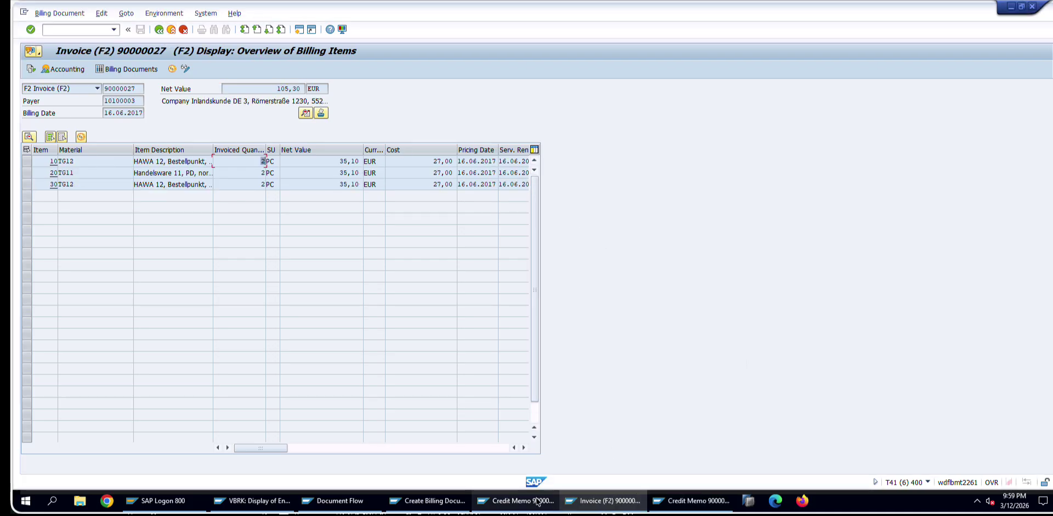
click(553, 501)
click(586, 502)
click(645, 502)
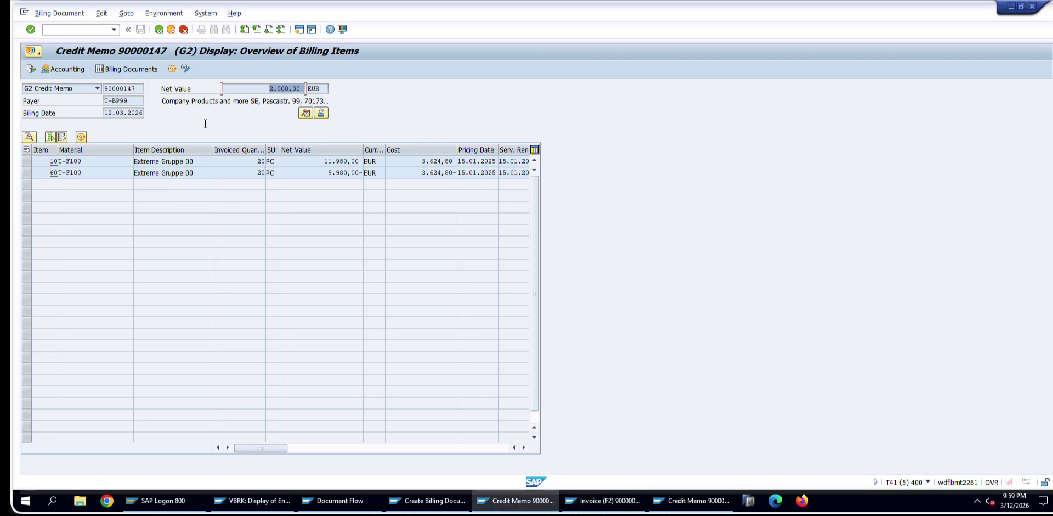
- Open a new session from the F2 invoice and start transaction va01 for creating a sales document
click(598, 501)
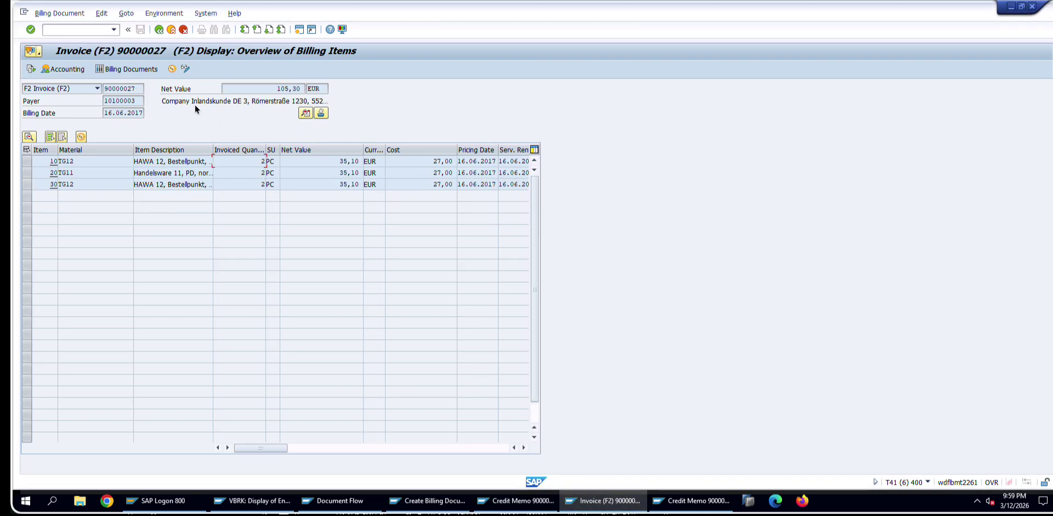
click(296, 30)
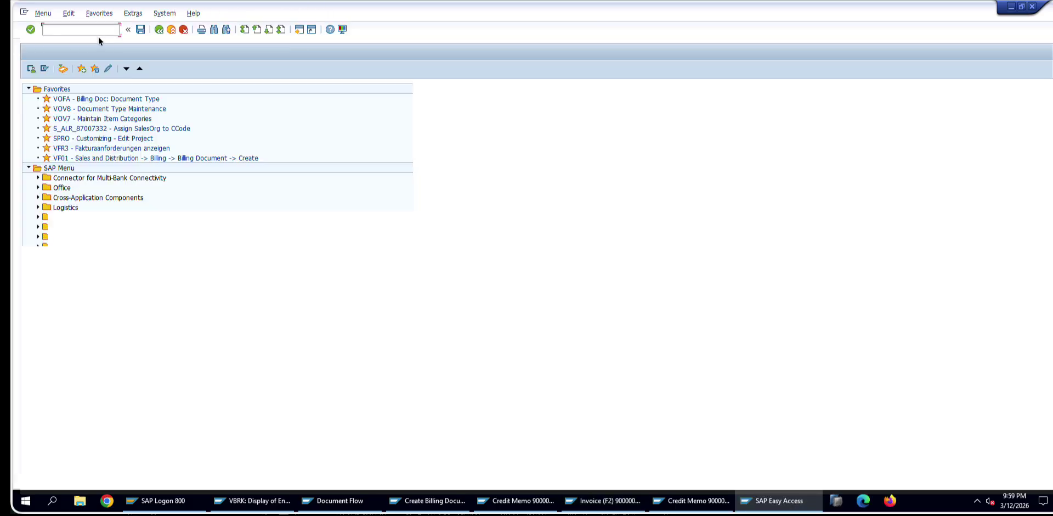
text(va01)
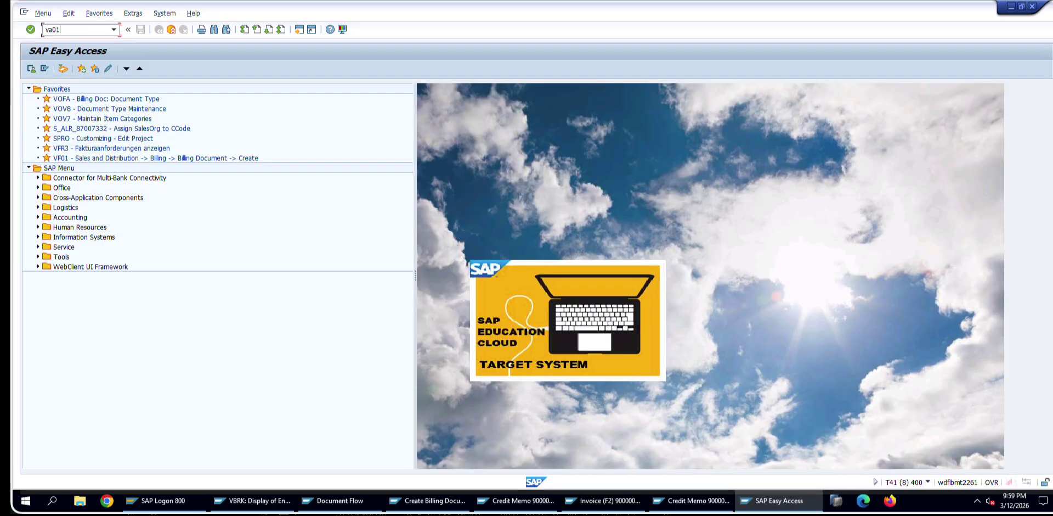
key(Return)
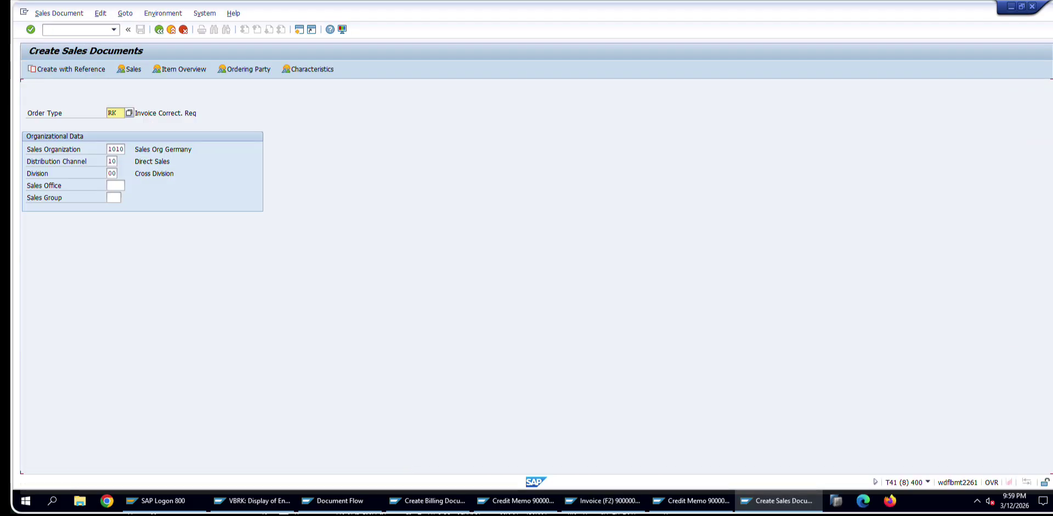
- Search the sales document types for RK and select Invoice Correct. Req as the order type
click(131, 113)
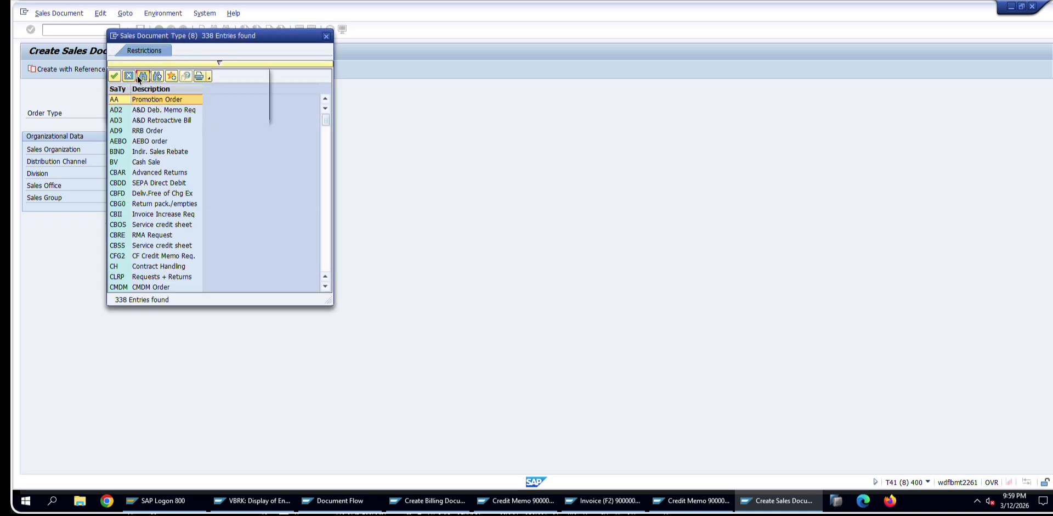
click(142, 76)
text(RK)
click(237, 104)
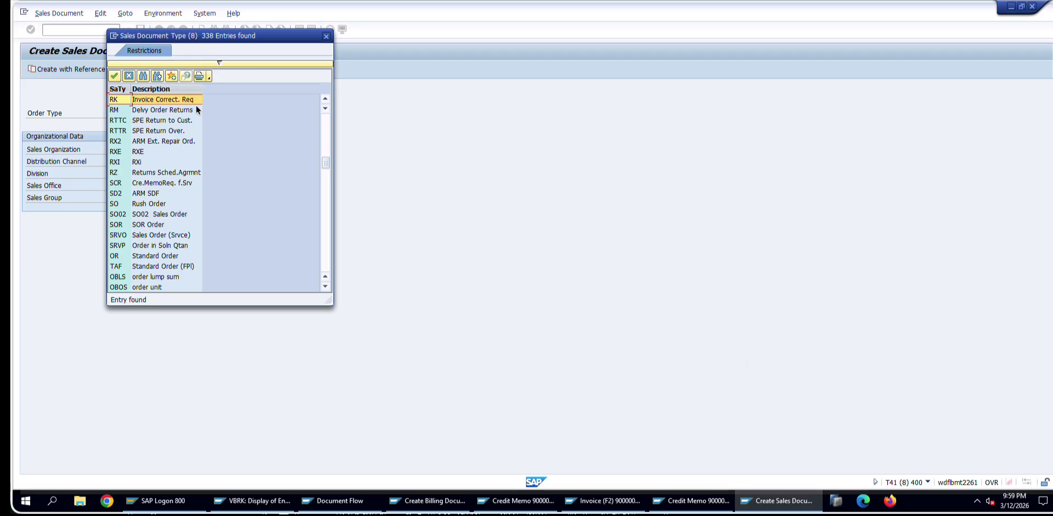
scroll(193, 110, up, 2)
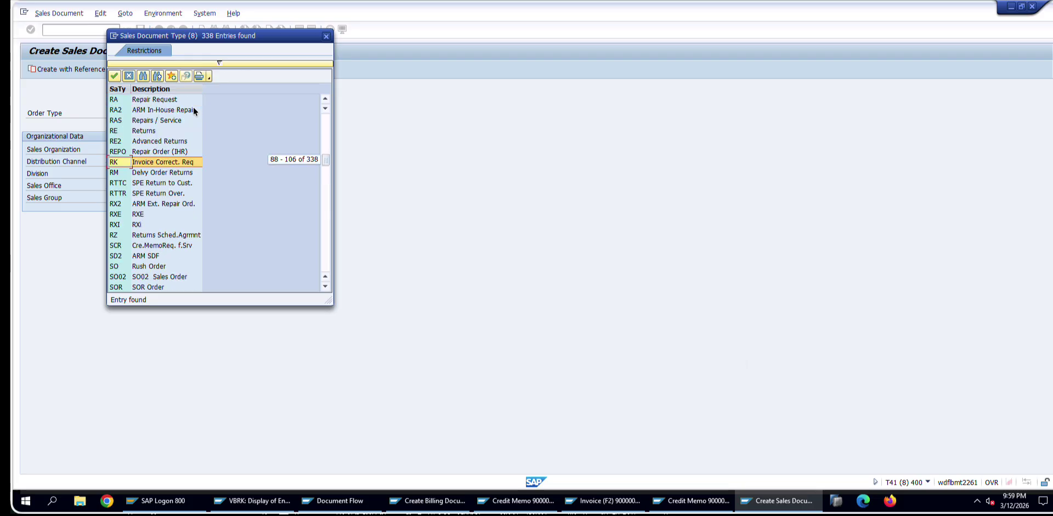
scroll(193, 110, up, 2)
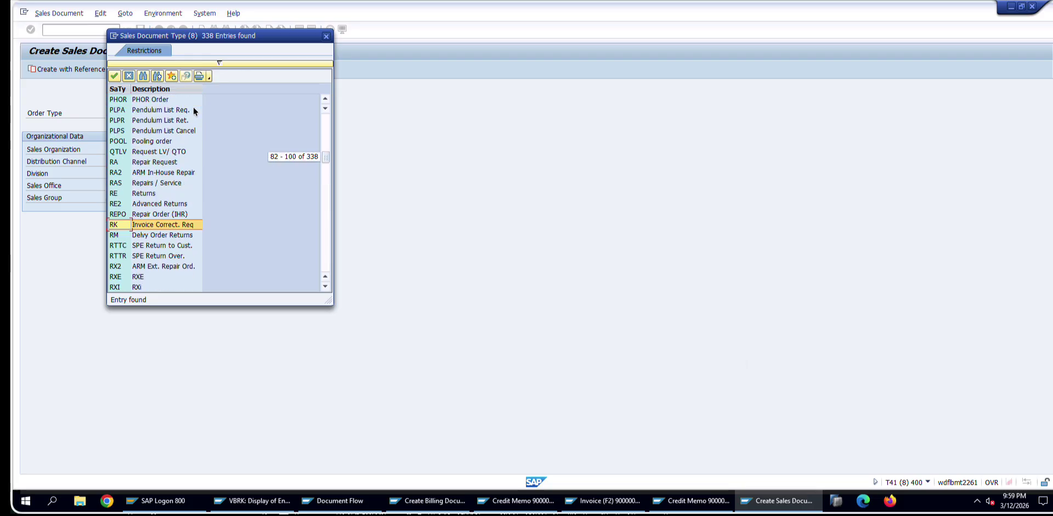
double_click(162, 224)
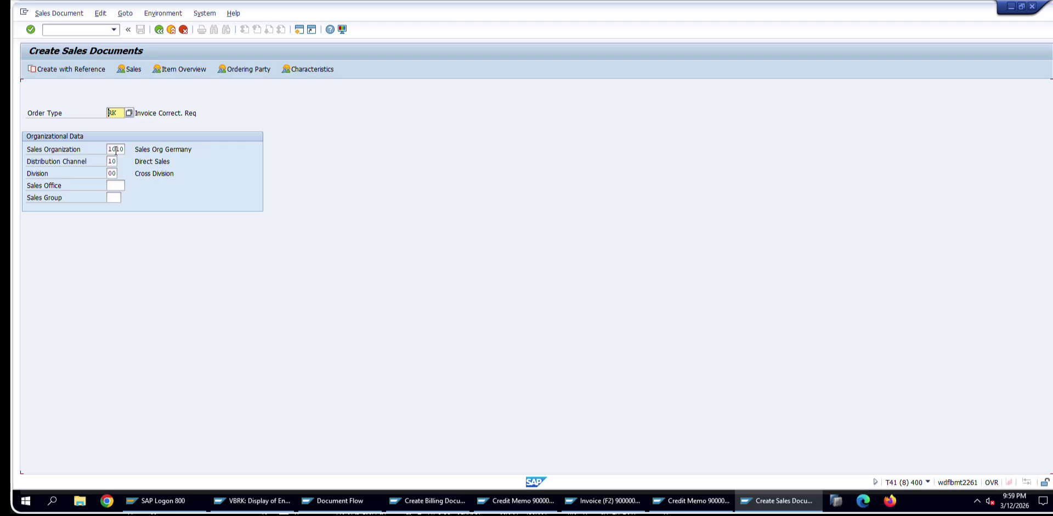
- Create the invoice correction request with reference to the first suggested billing document from the entry history
click(75, 70)
click(165, 226)
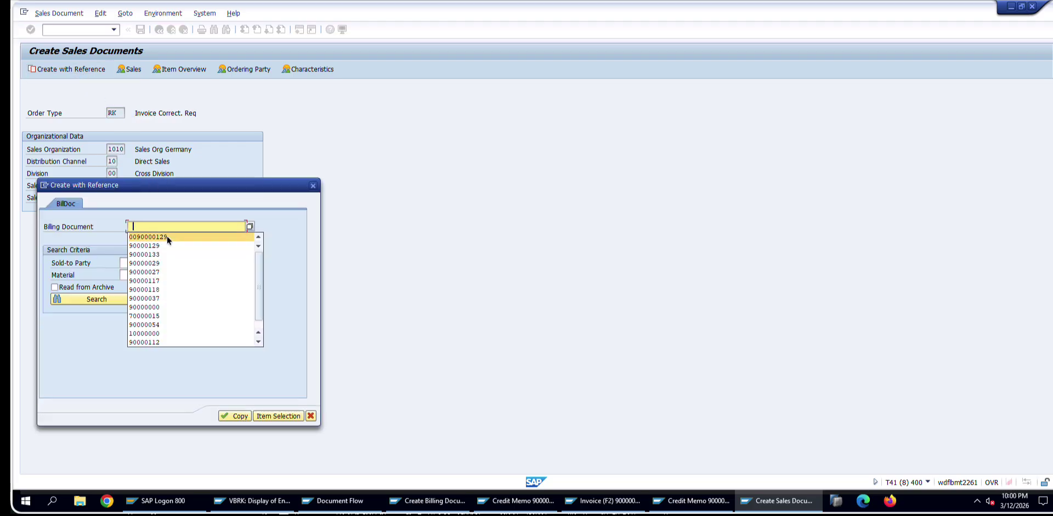
click(167, 236)
click(229, 417)
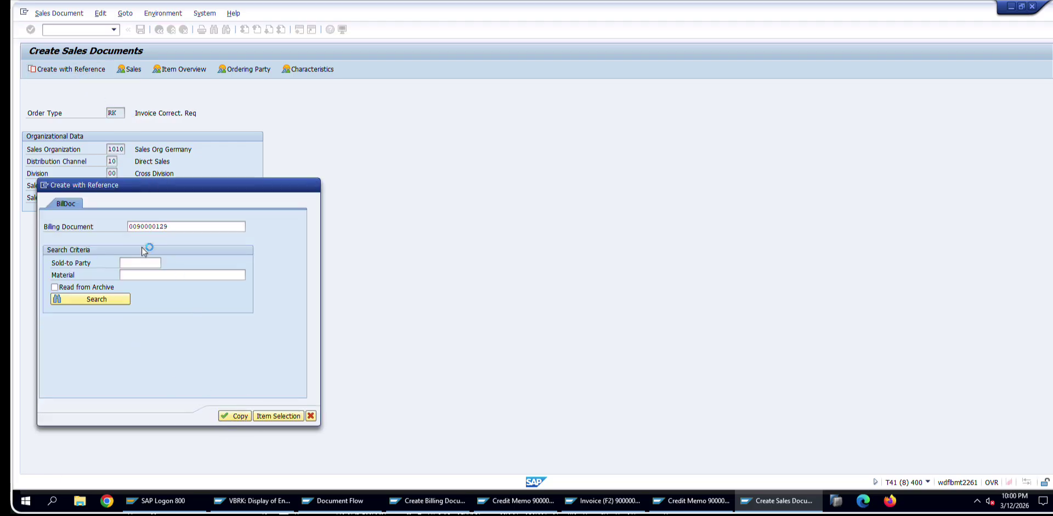
click(281, 256)
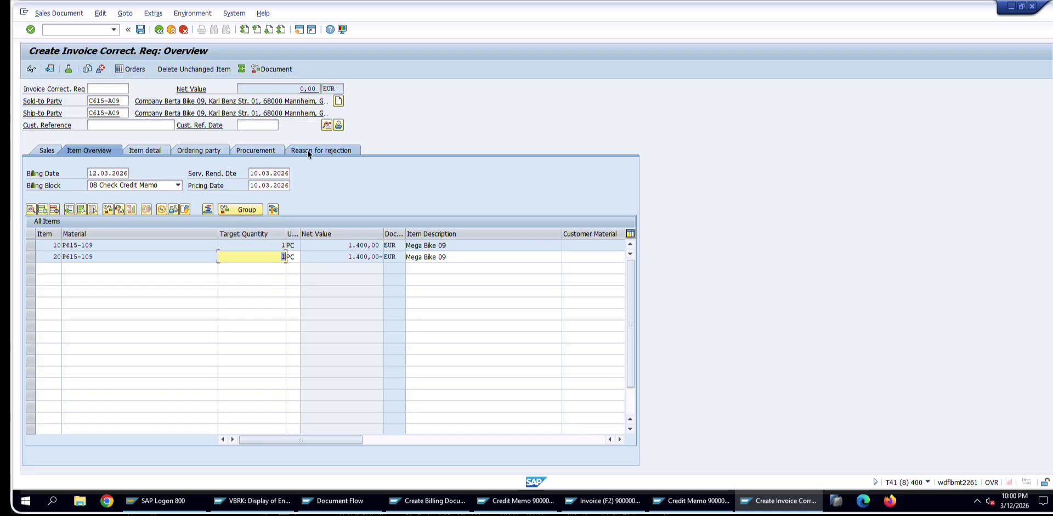
- Set the PR00 price of item 20 to 1.500 EUR in its conditions and return to the overview
double_click(258, 256)
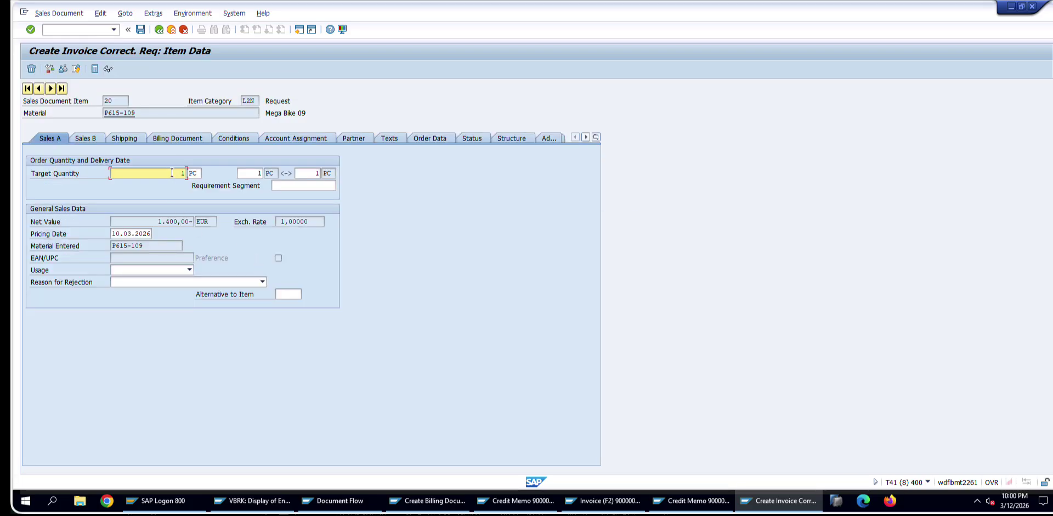
click(232, 140)
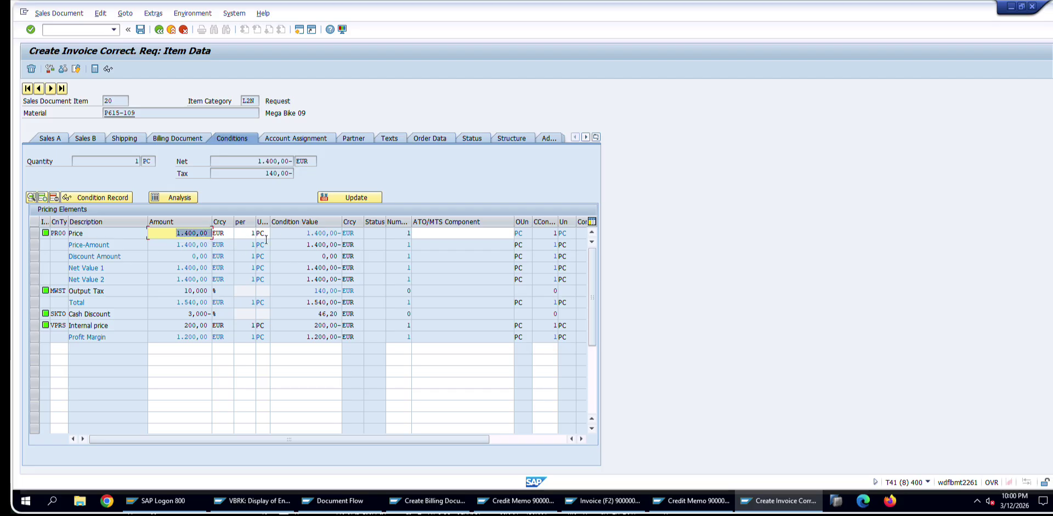
text(1.500)
key(Return)
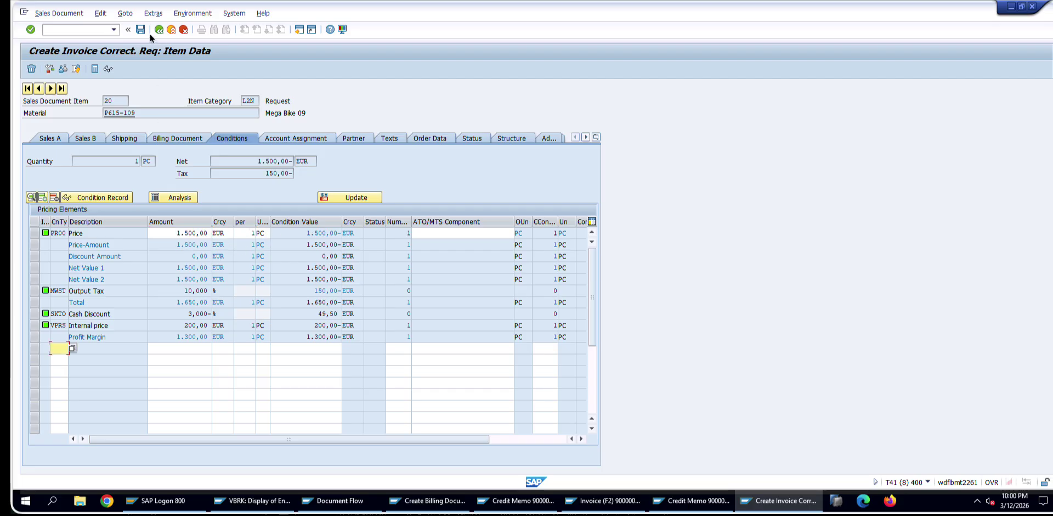
click(159, 29)
- Examine the billing block and order reason options, and exit the correction request without saving
click(162, 186)
click(163, 185)
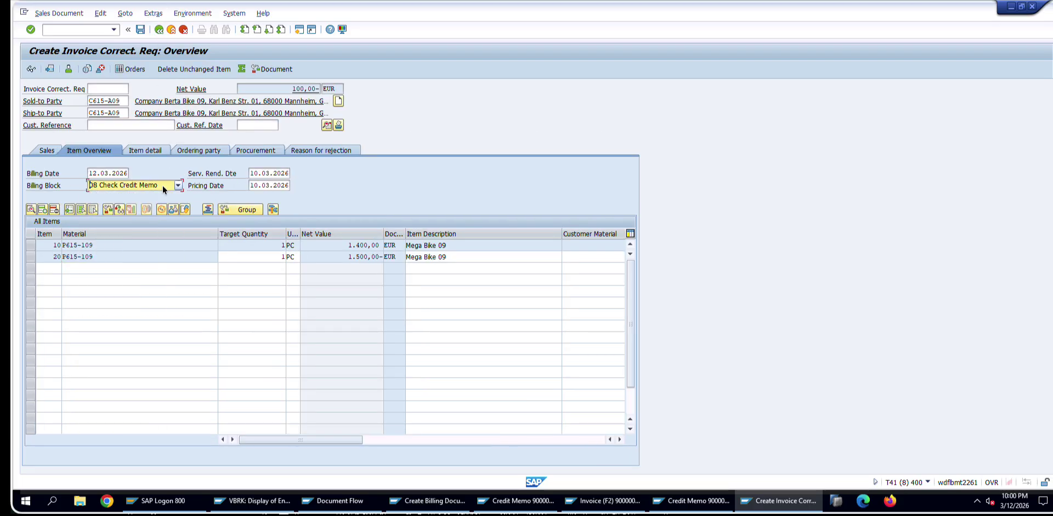
click(300, 153)
click(183, 174)
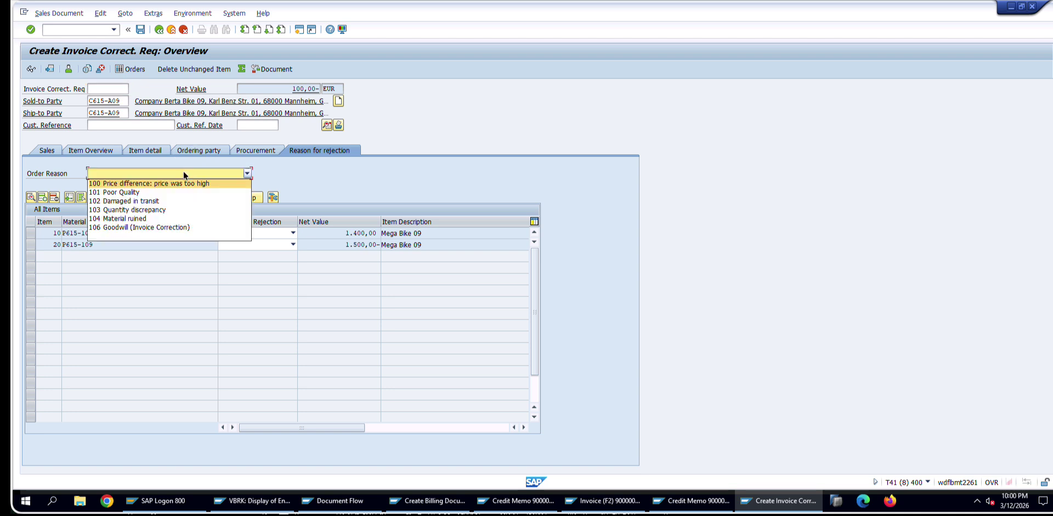
click(184, 173)
click(184, 174)
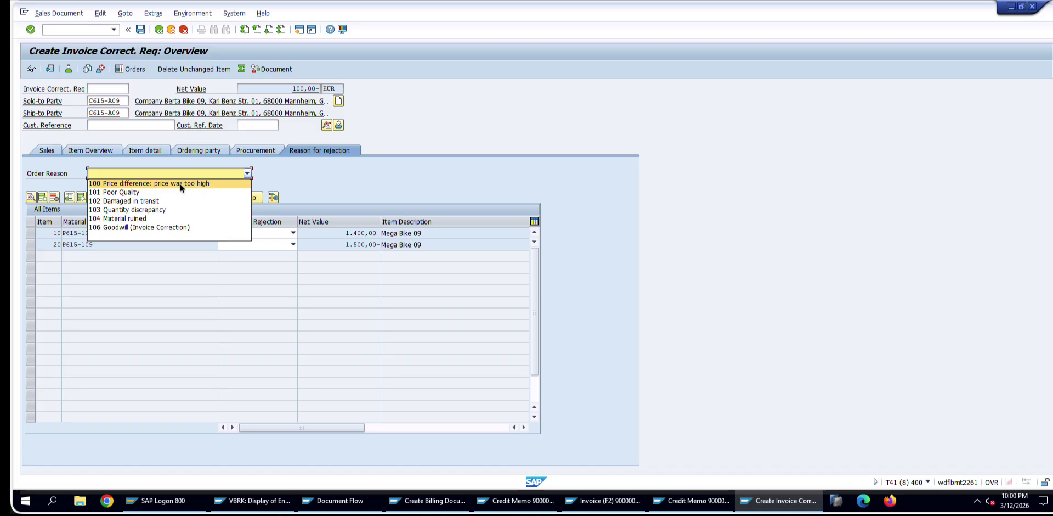
click(192, 171)
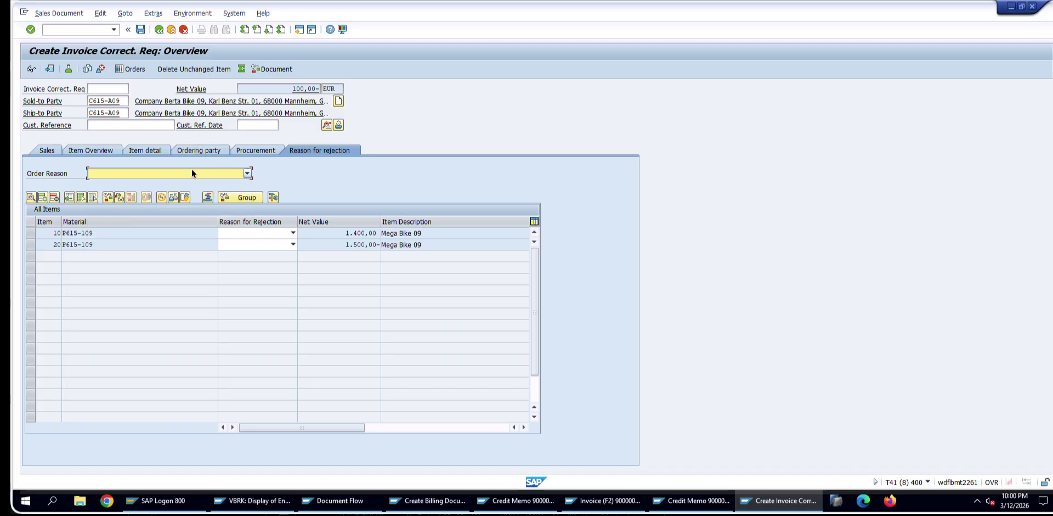
click(184, 30)
click(194, 226)
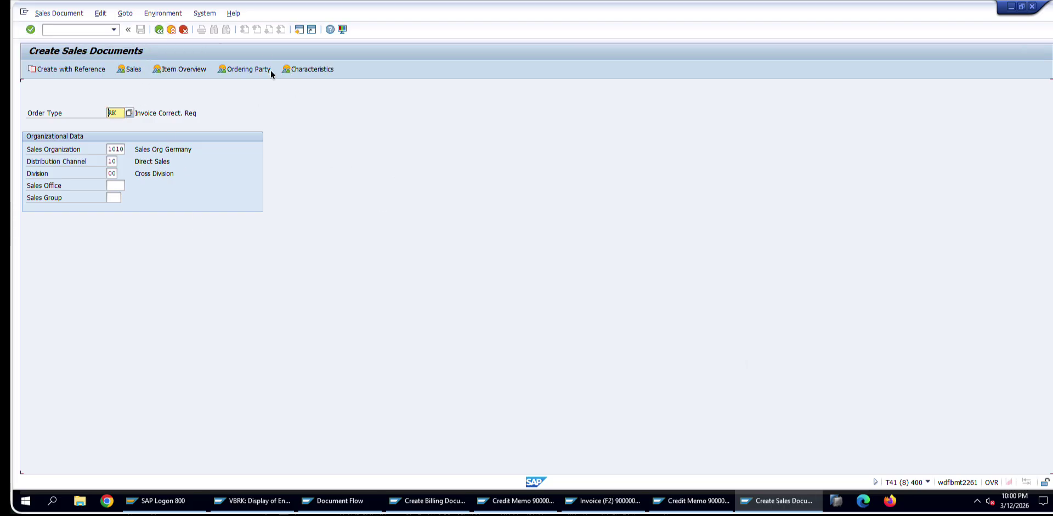
- Open a new session, start VOV8 Document Type Maintenance and position the list at sales document type RK
click(299, 30)
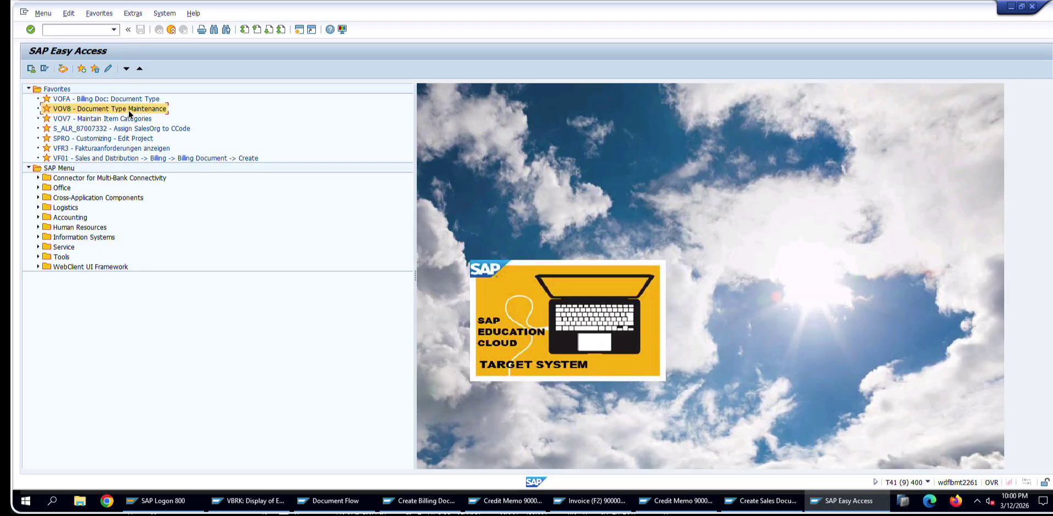
double_click(128, 111)
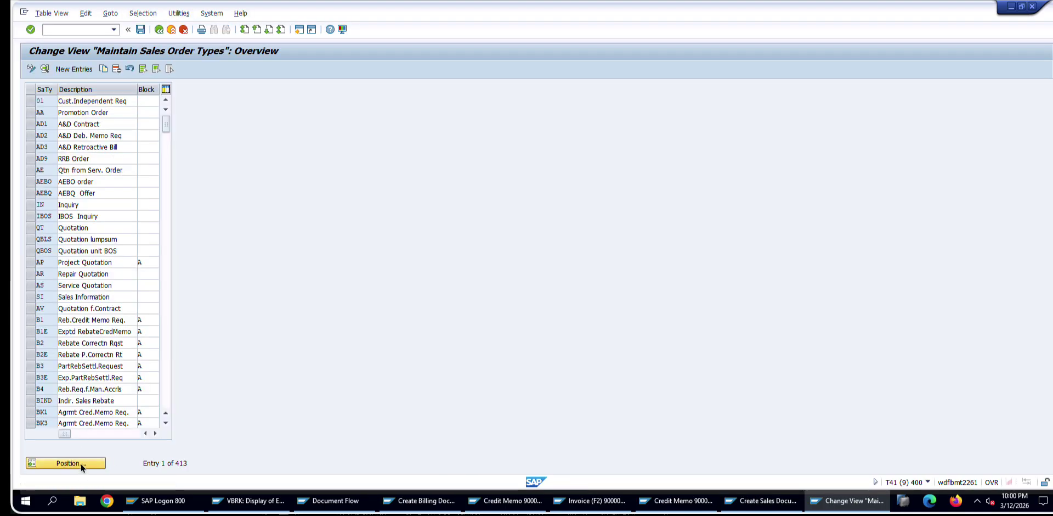
click(80, 463)
text(rk)
key(Return)
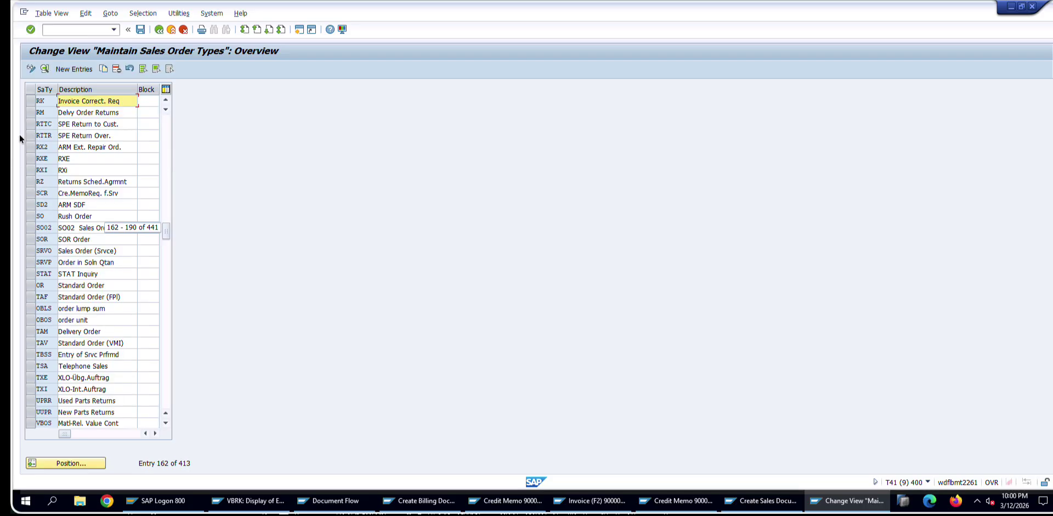
- Check the order-related billing type in the details of Invoice Correct. Req and return to the type list
double_click(98, 100)
scroll(137, 290, down, 5)
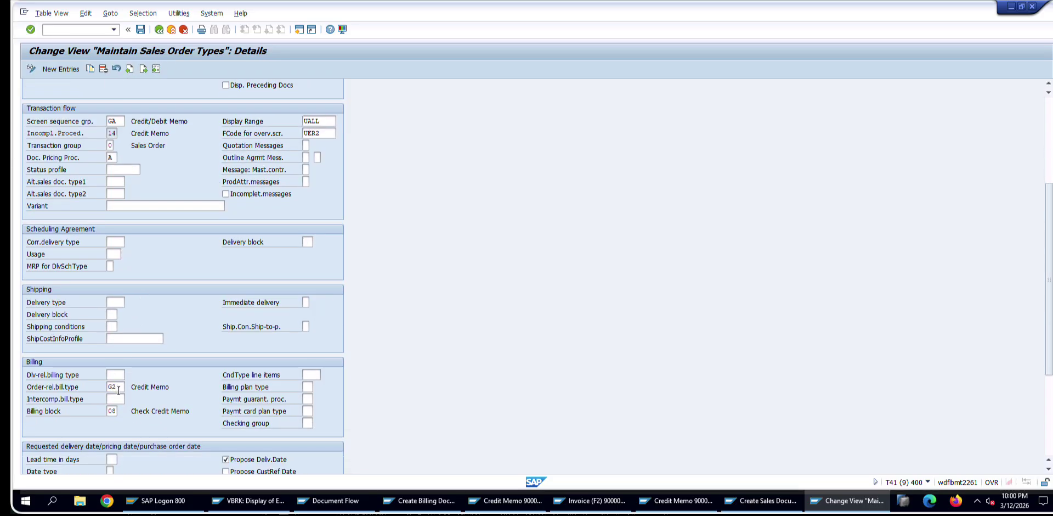
click(118, 388)
scroll(124, 356, up, 5)
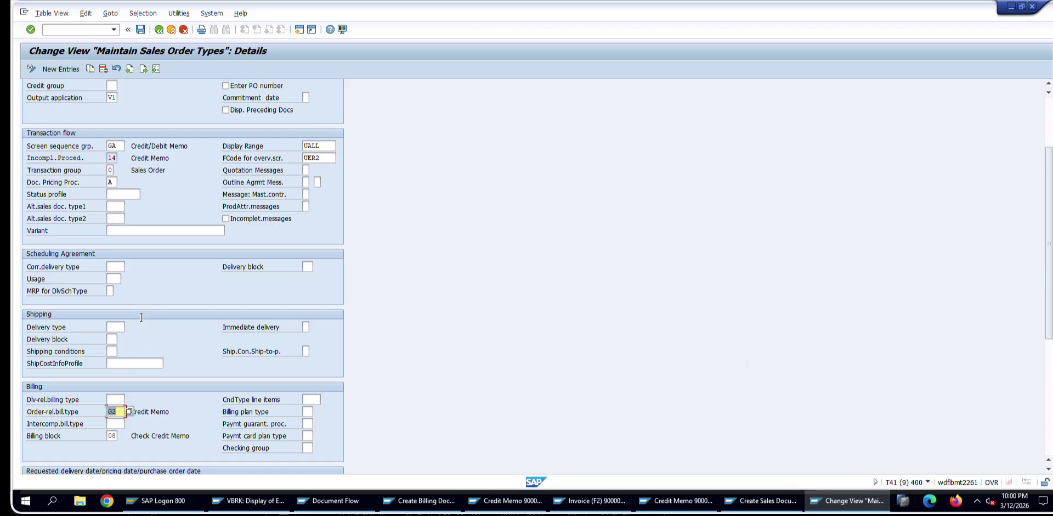
click(157, 31)
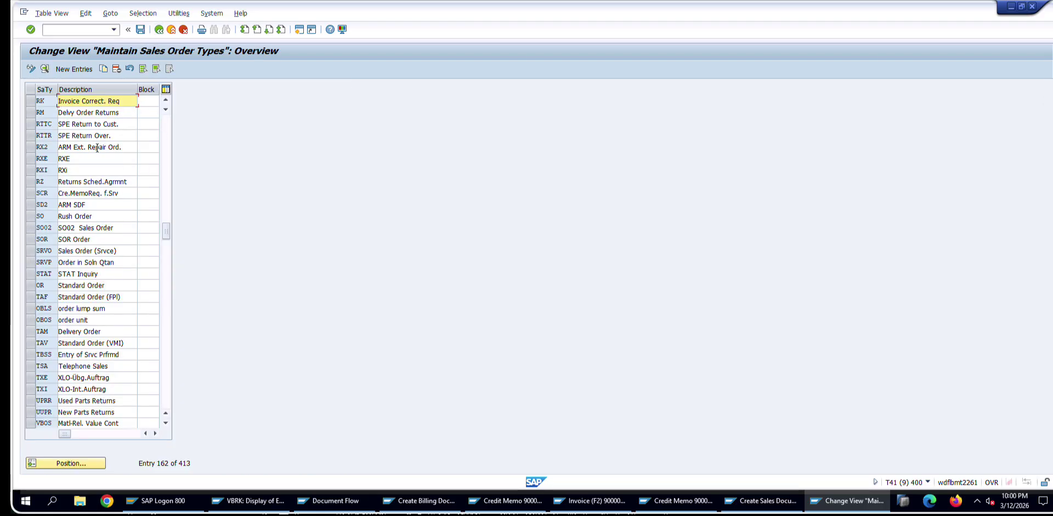
- Browse the sales order type list for debit memo request types
scroll(97, 147, up, 2)
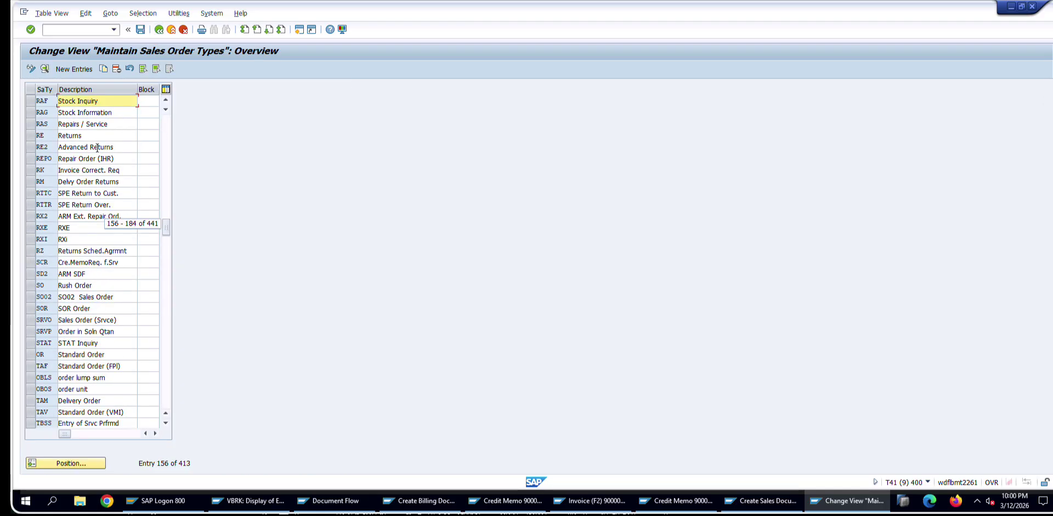
scroll(109, 168, up, 6)
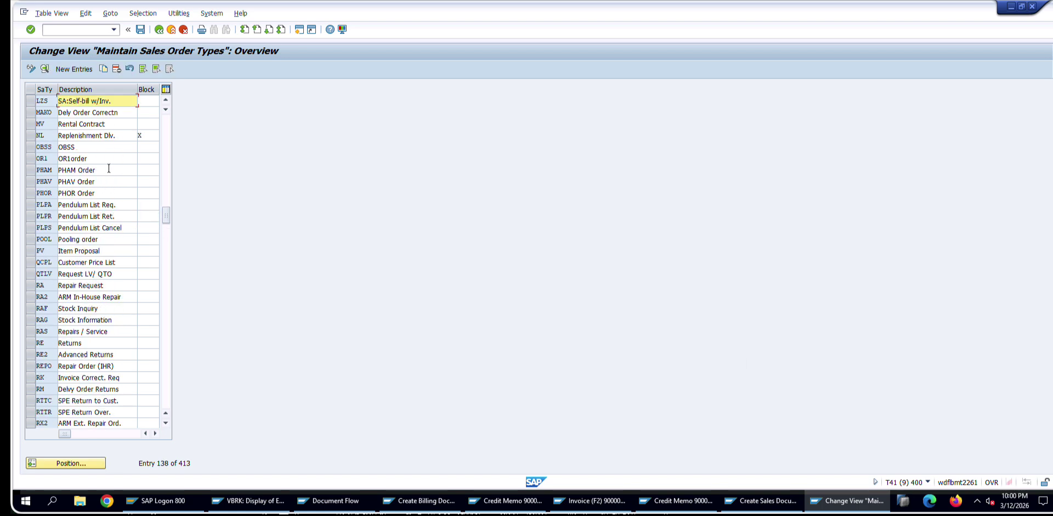
scroll(109, 168, up, 5)
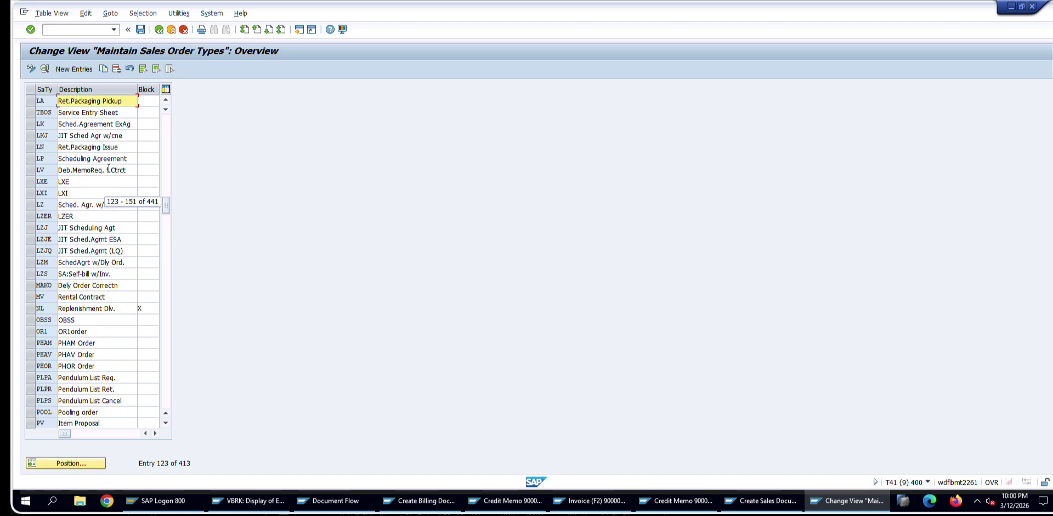
scroll(109, 169, up, 2)
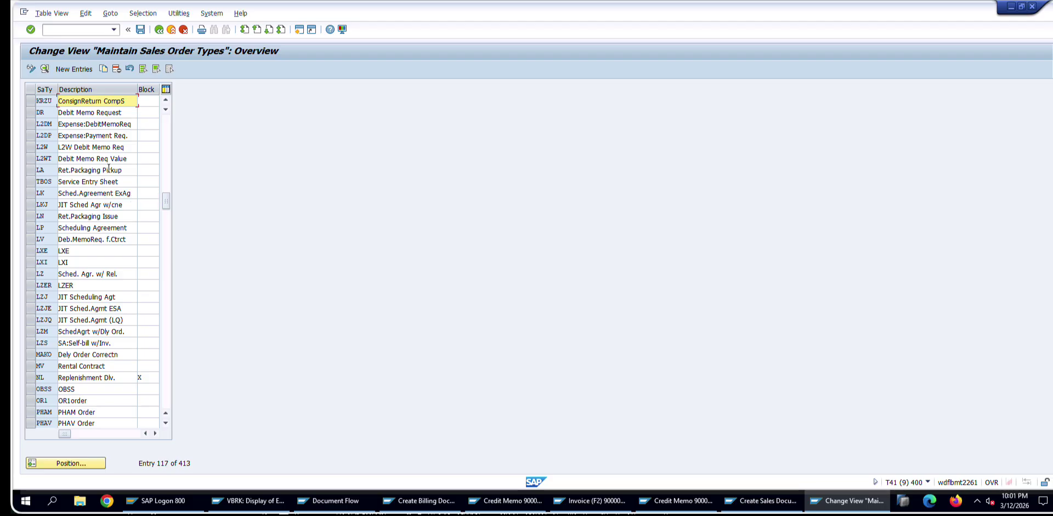
click(90, 113)
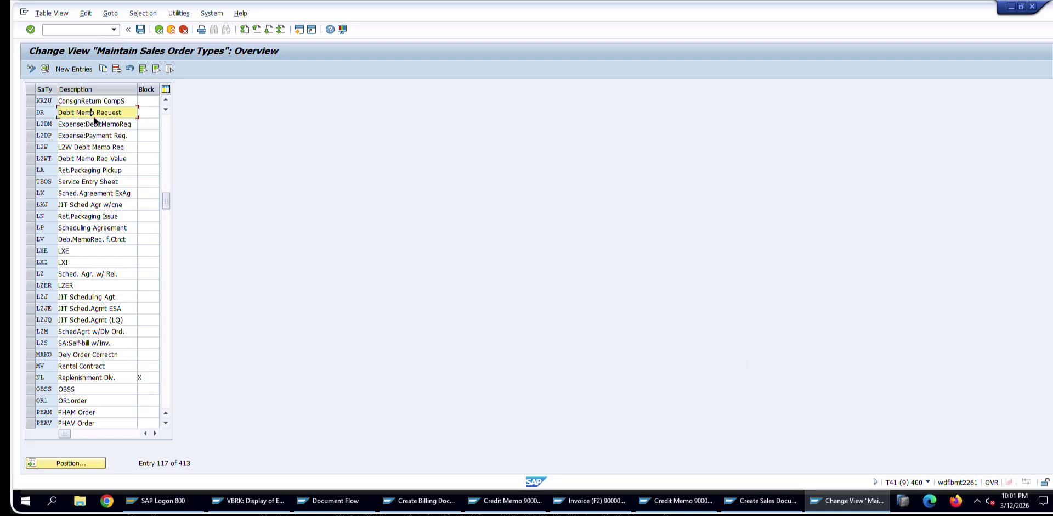
scroll(95, 118, up, 2)
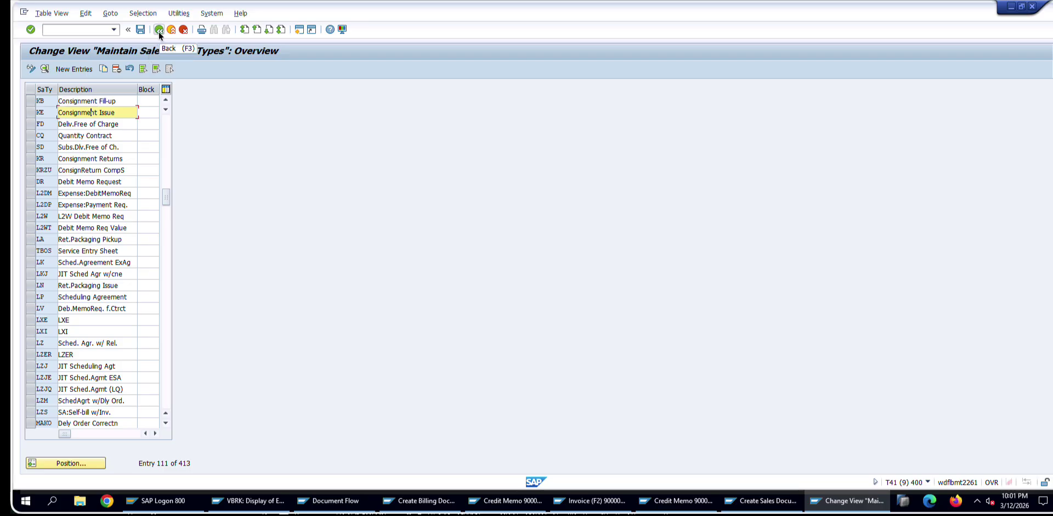
scroll(95, 162, down, 5)
scroll(94, 162, up, 7)
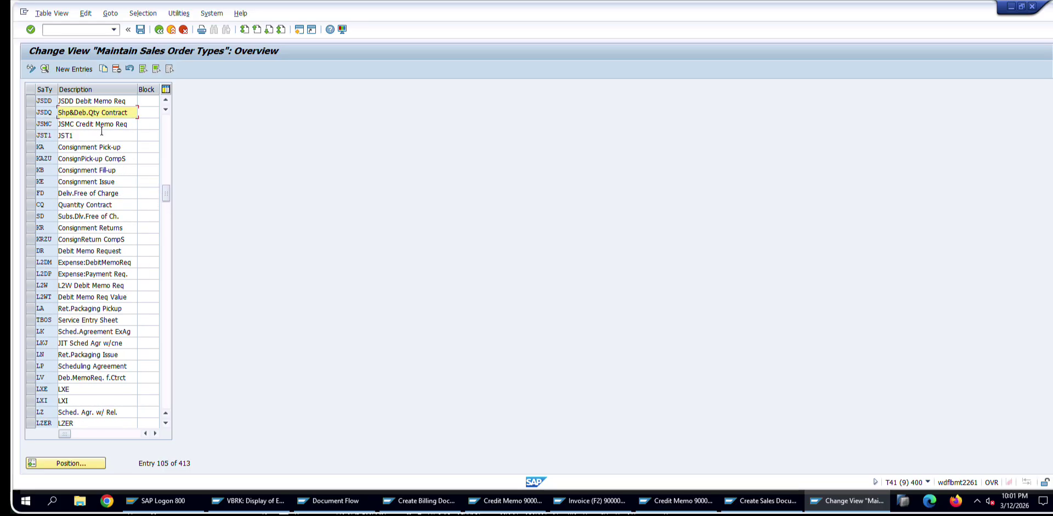
scroll(101, 132, up, 1)
click(101, 262)
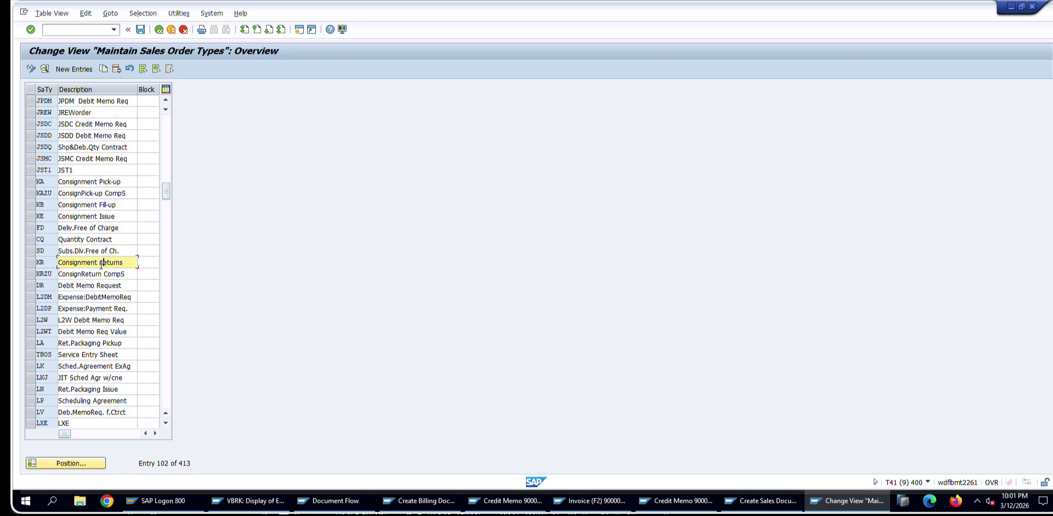
click(97, 354)
click(90, 286)
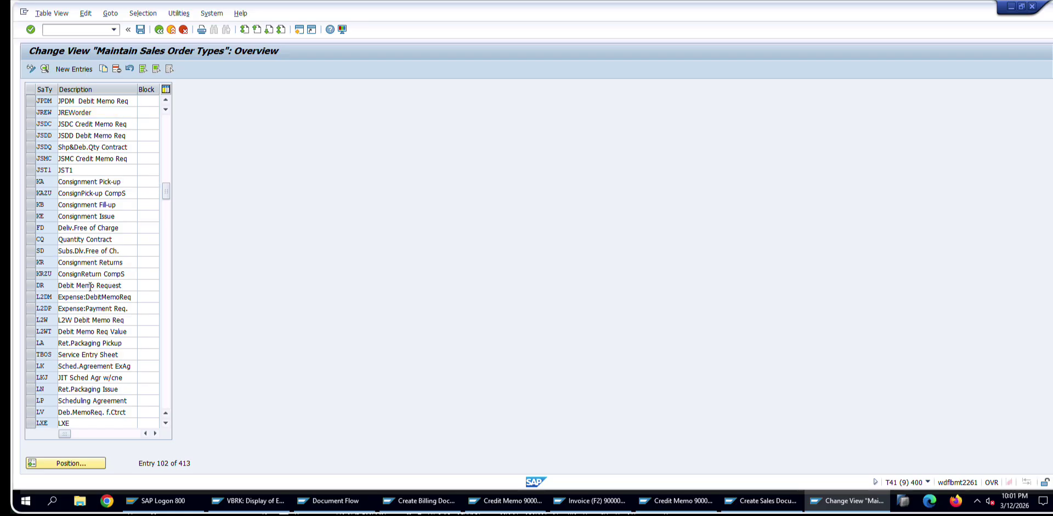
scroll(90, 285, up, 2)
click(107, 101)
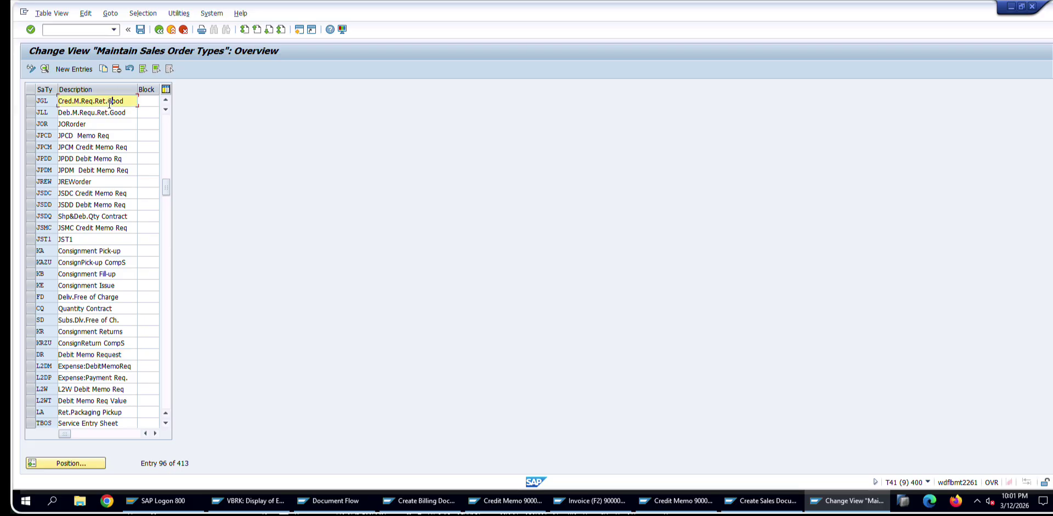
- Open the details of type JLL Deb.M.Requ.Ret.Good and check its order-related billing type
double_click(107, 113)
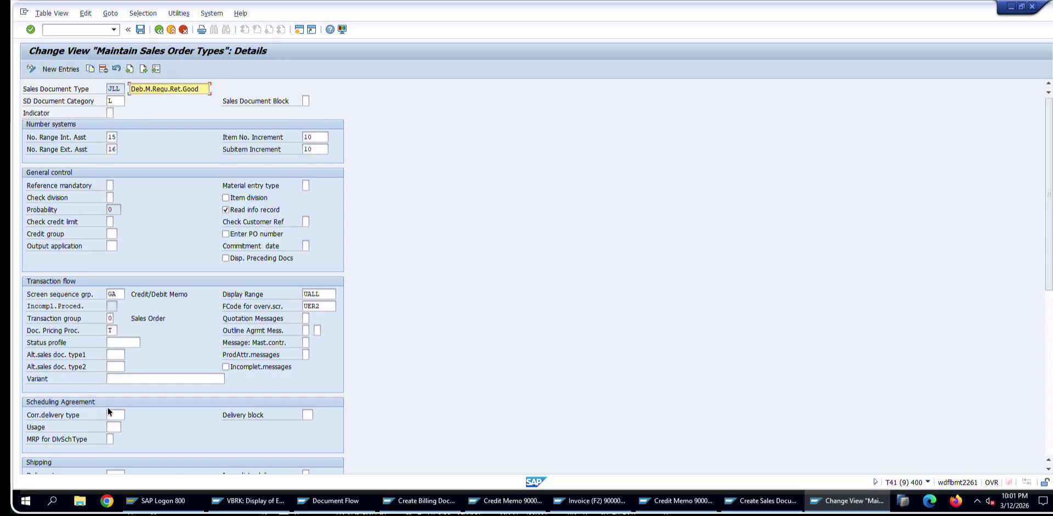
scroll(112, 429, down, 5)
double_click(113, 444)
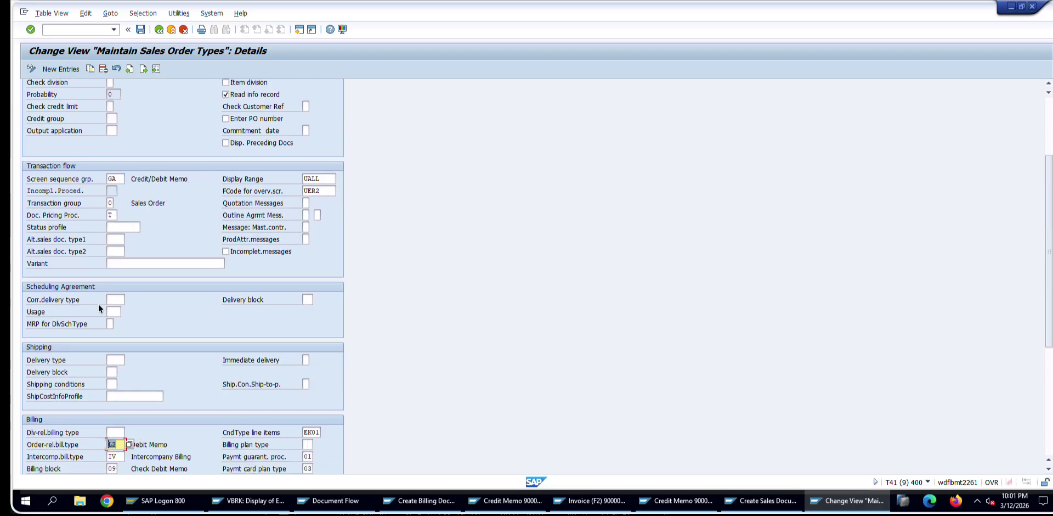
- Display the field help and technical information for the order-related billing type, and uncover the technical information
click(99, 304)
key(F1)
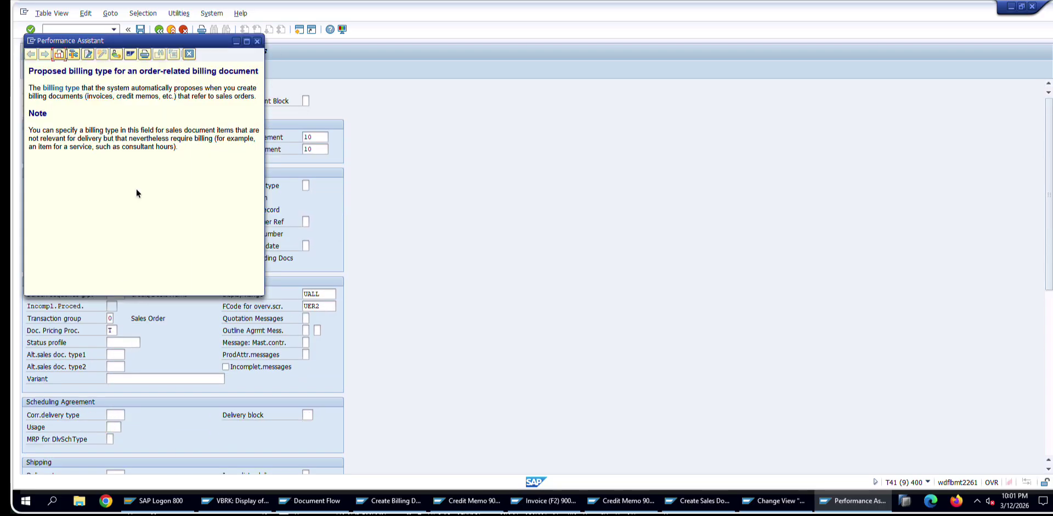
click(90, 57)
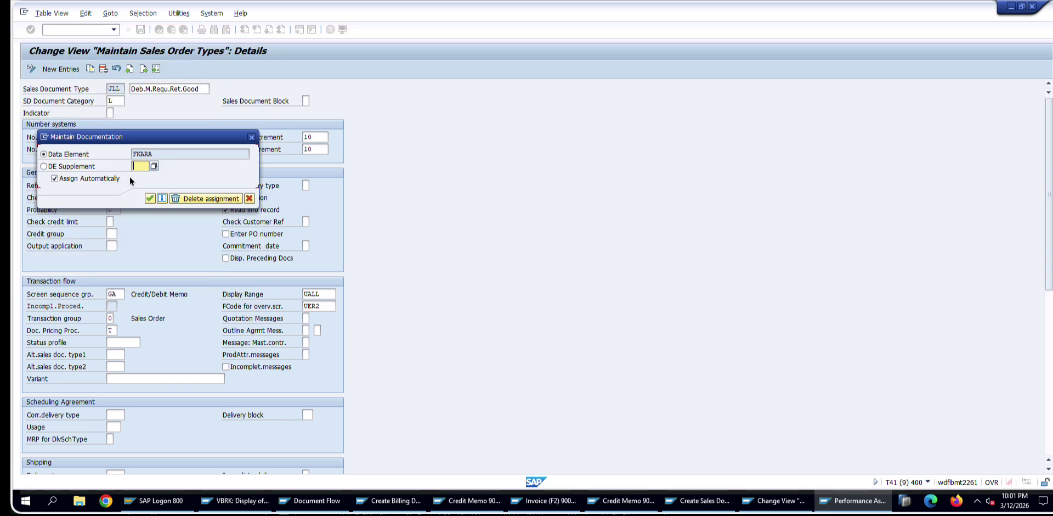
key(Escape)
key(F1)
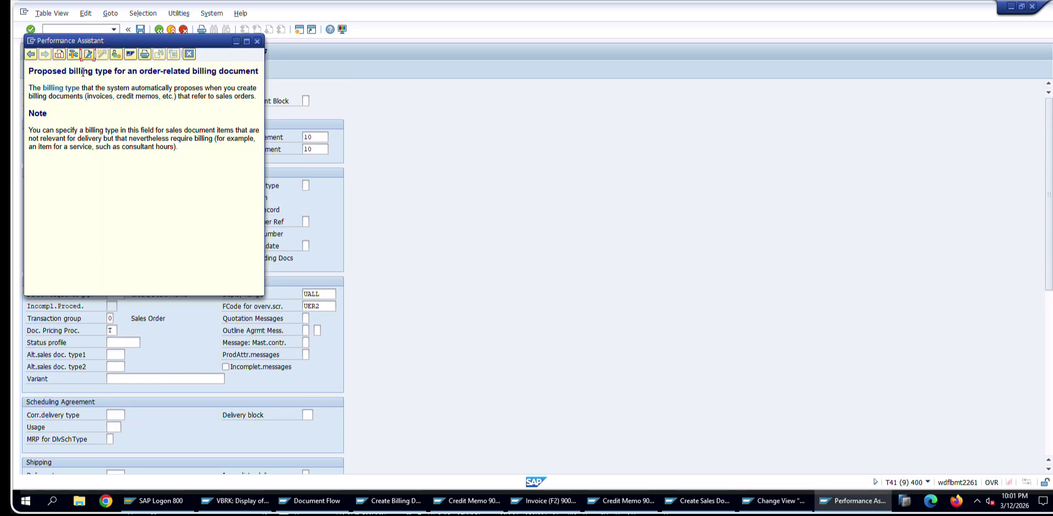
click(77, 53)
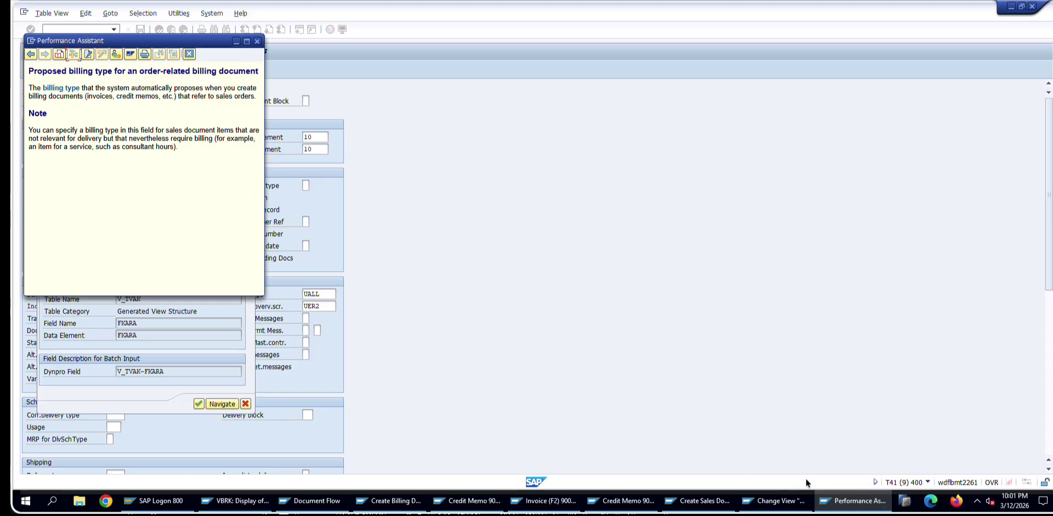
click(857, 496)
click(857, 496)
click(195, 315)
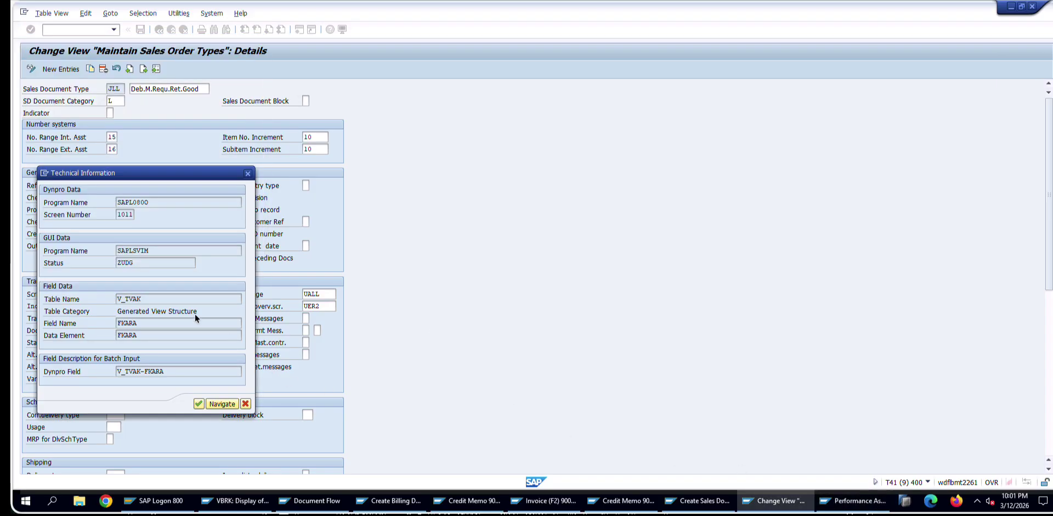
- Copy the table name V_TVAK from the technical information and move the dialog clear of the type details
drag(146, 299, 64, 294)
key(ctrl+c)
drag(206, 176, 590, 146)
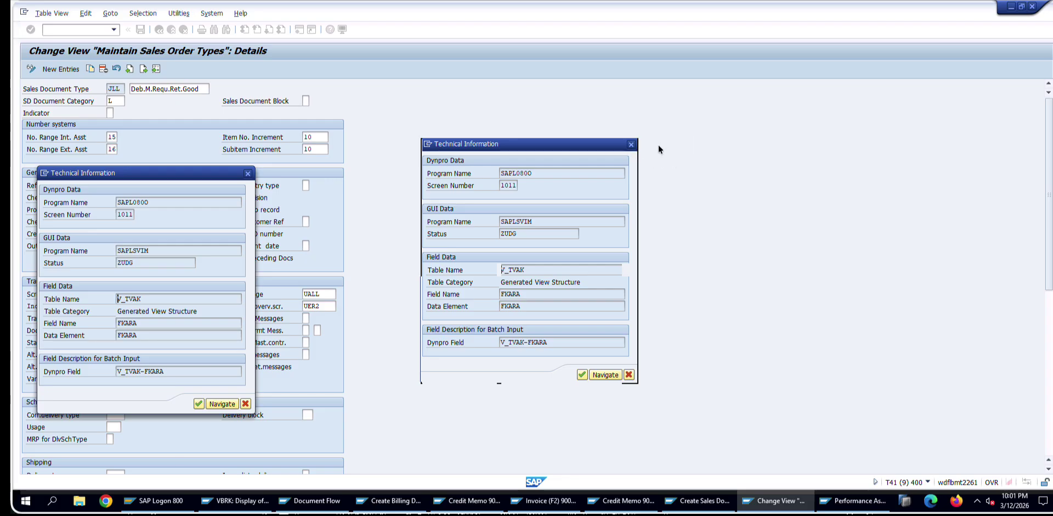
- Close the technical information, open transaction SE16N in a new session and clear its table name
key(Escape)
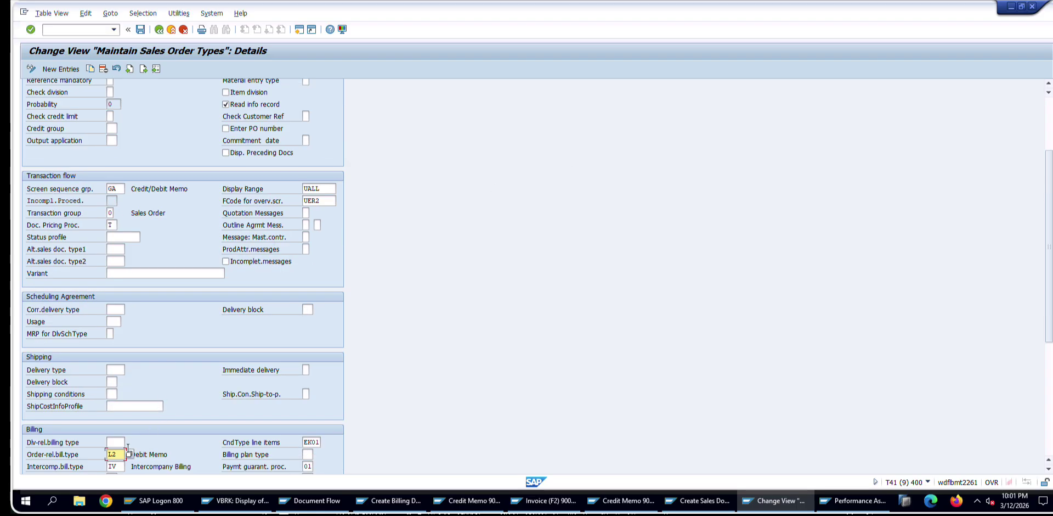
click(171, 30)
text(se16n)
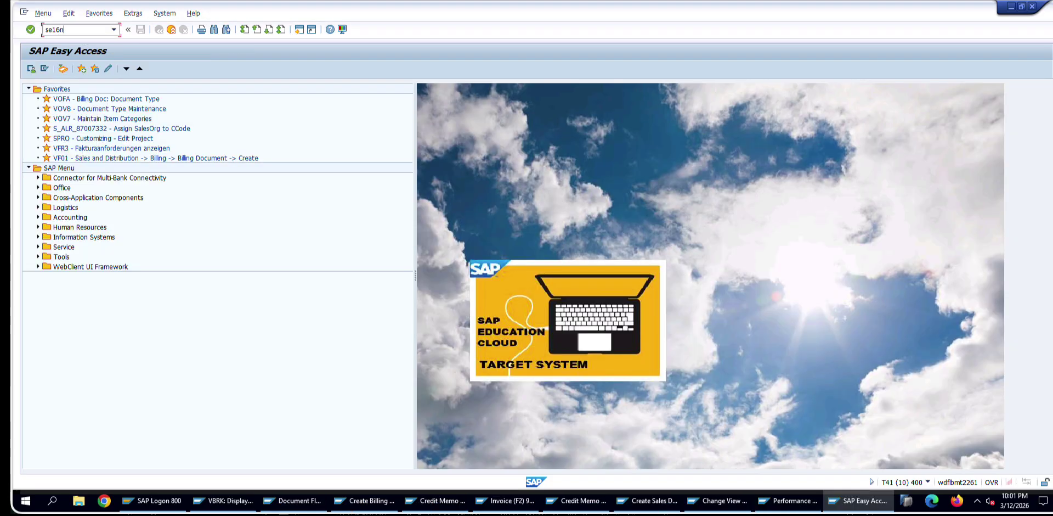
key(Return)
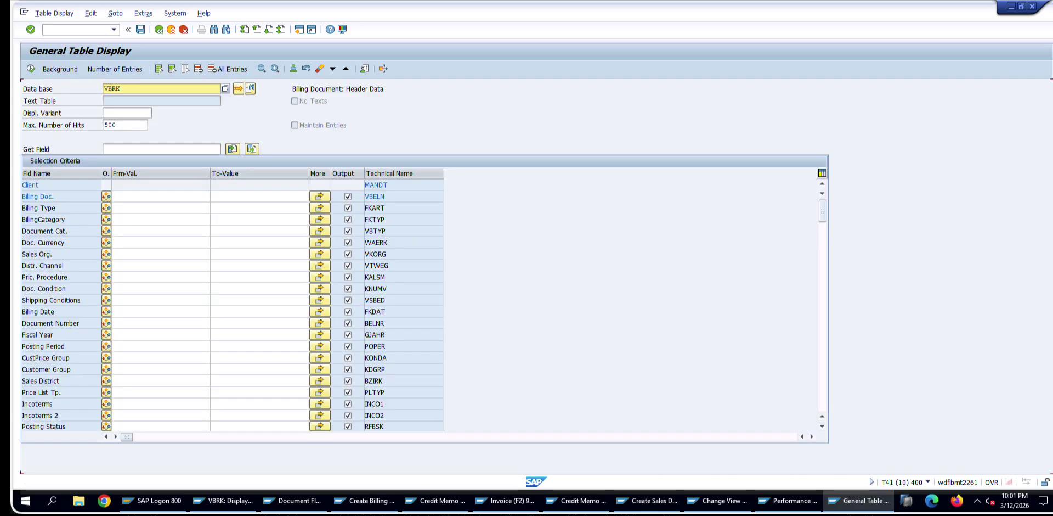
double_click(112, 88)
key(BackSpace)
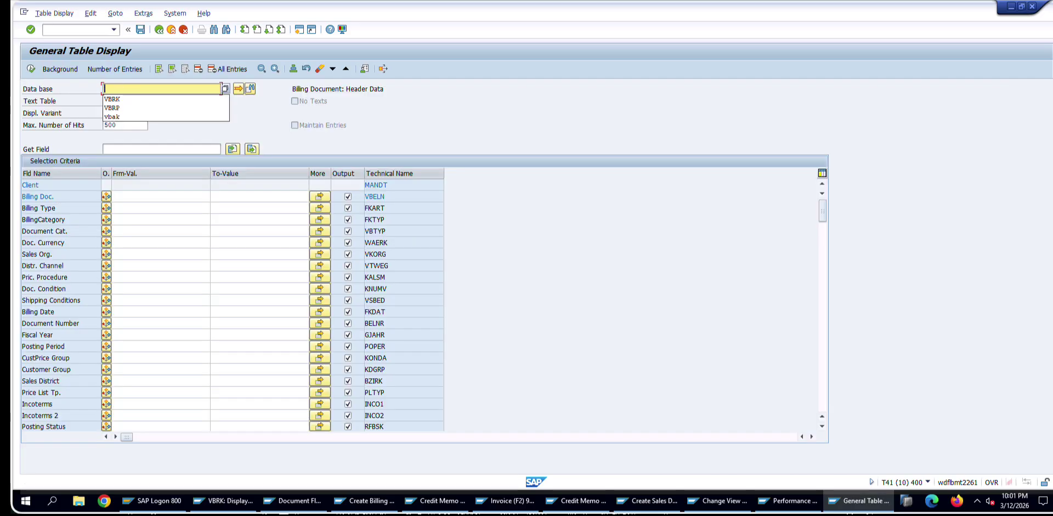
- Recheck the technical information in the field help for the order-related billing type, and close the help
click(808, 502)
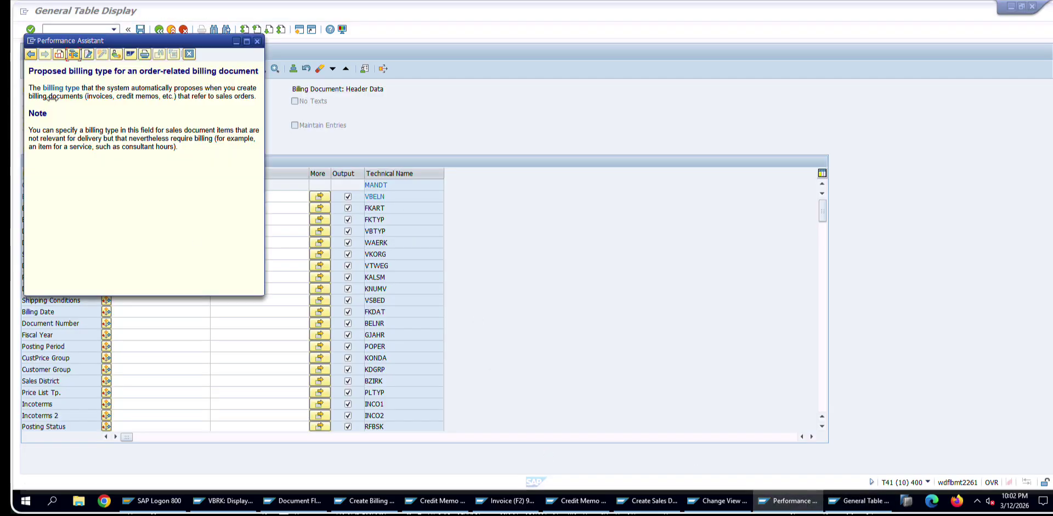
click(73, 54)
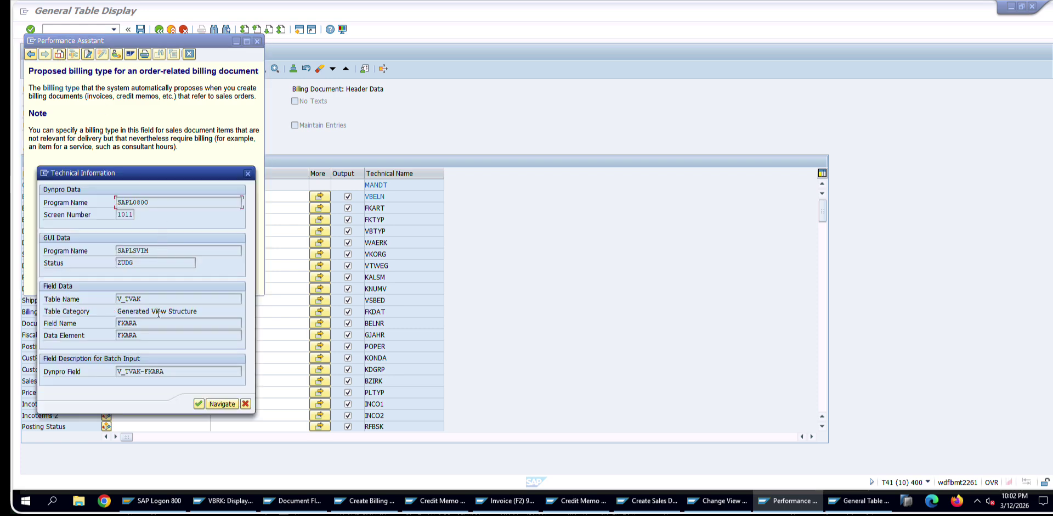
key(Escape)
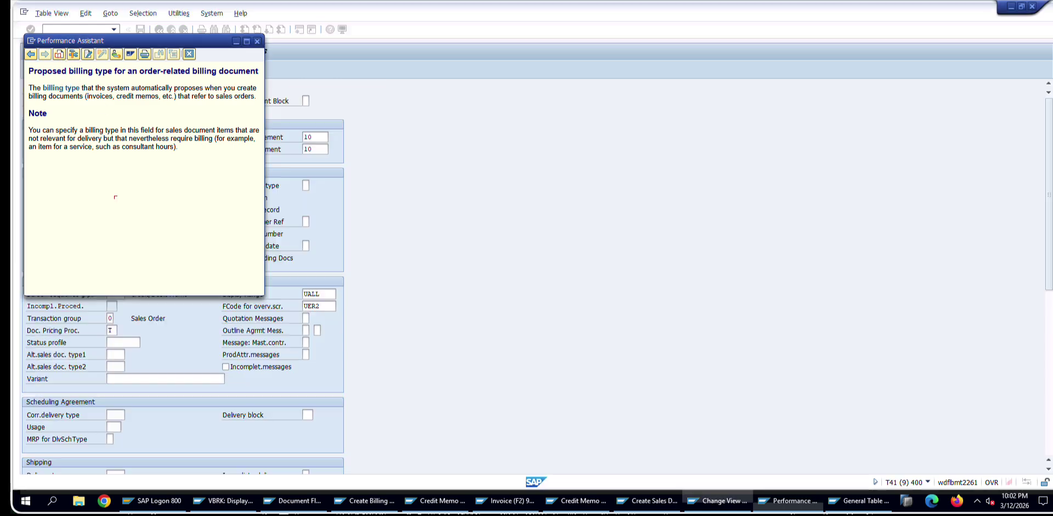
click(258, 41)
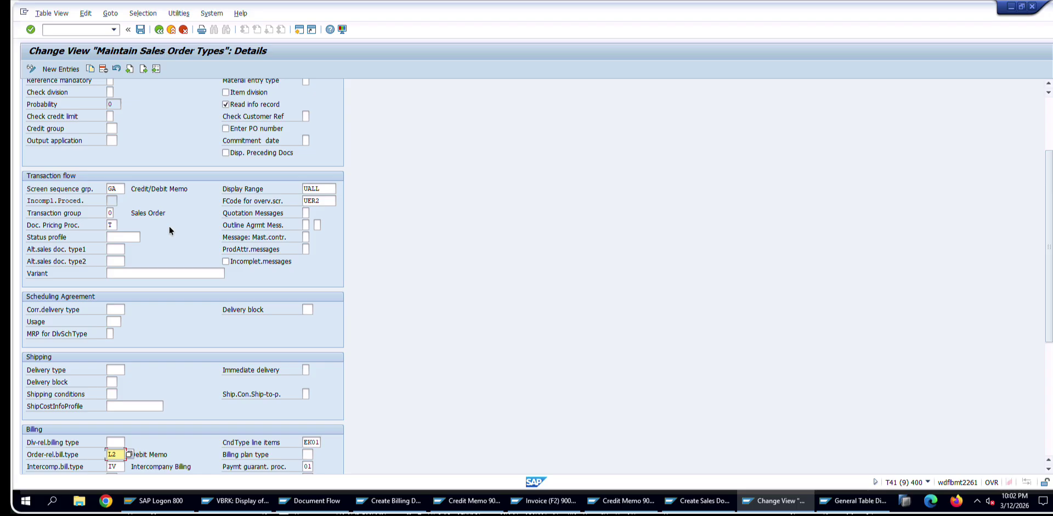
scroll(169, 226, up, 3)
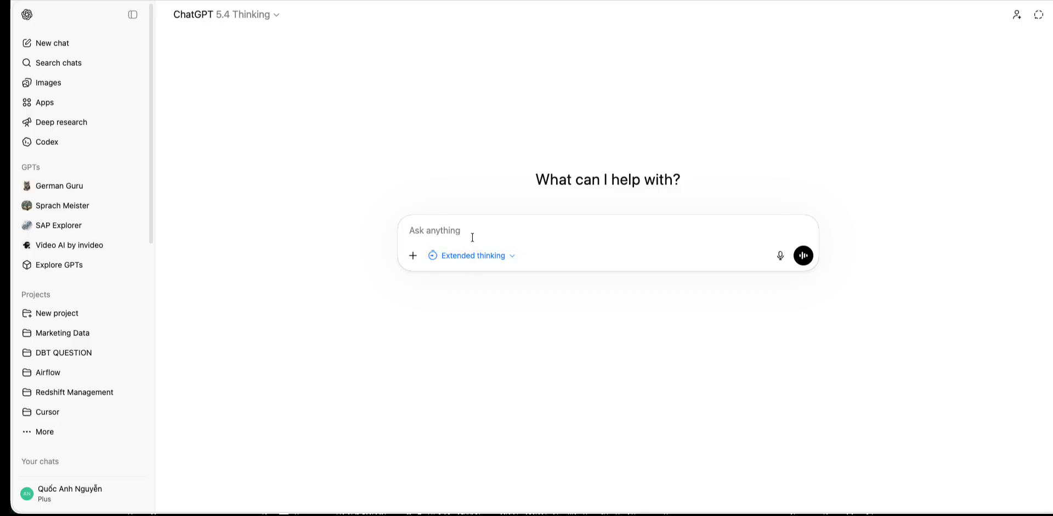
- Switch to ChatGPT and ask "what is the table in se16n for sales order type in sap"
text(what is the tab)
key(BackSpace)
key(BackSpace)
key(BackSpace)
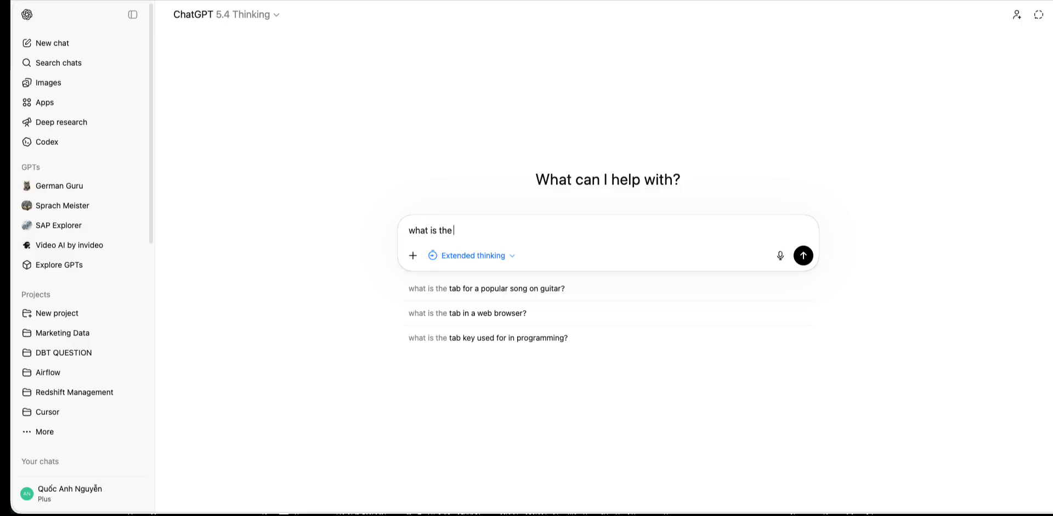
text(table in s3)
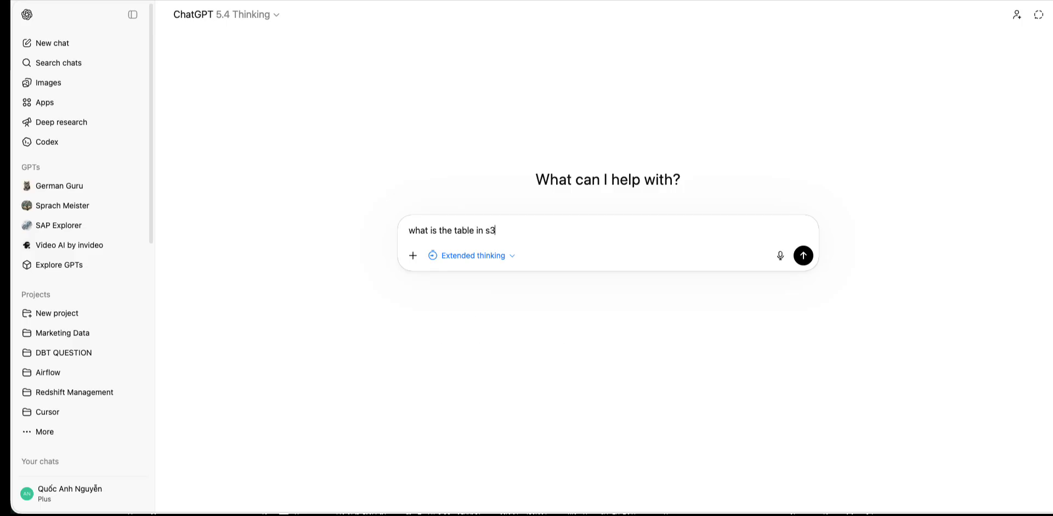
key(BackSpace)
text(e16n for sales order tyep)
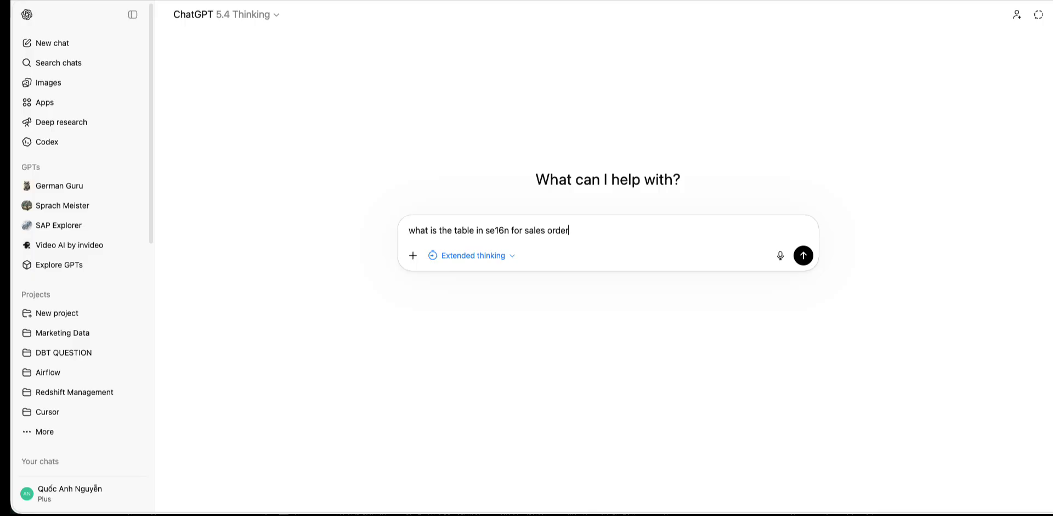
key(BackSpace)
key(BackSpace)
text(pe in sap)
key(Return)
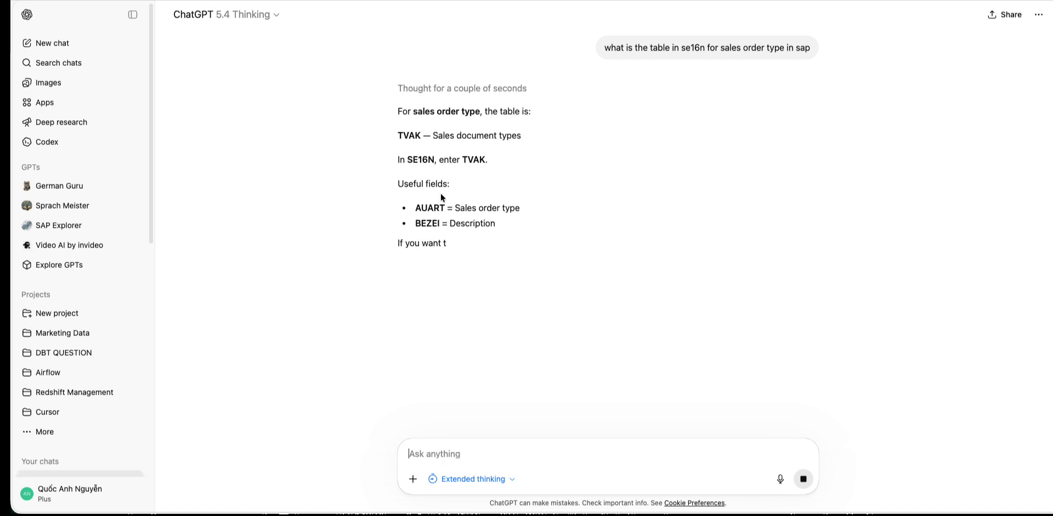
- Copy the table name TVAK from the answer, switch back to SAP and load it as the table in SE16N
double_click(409, 135)
key(ctrl+c)
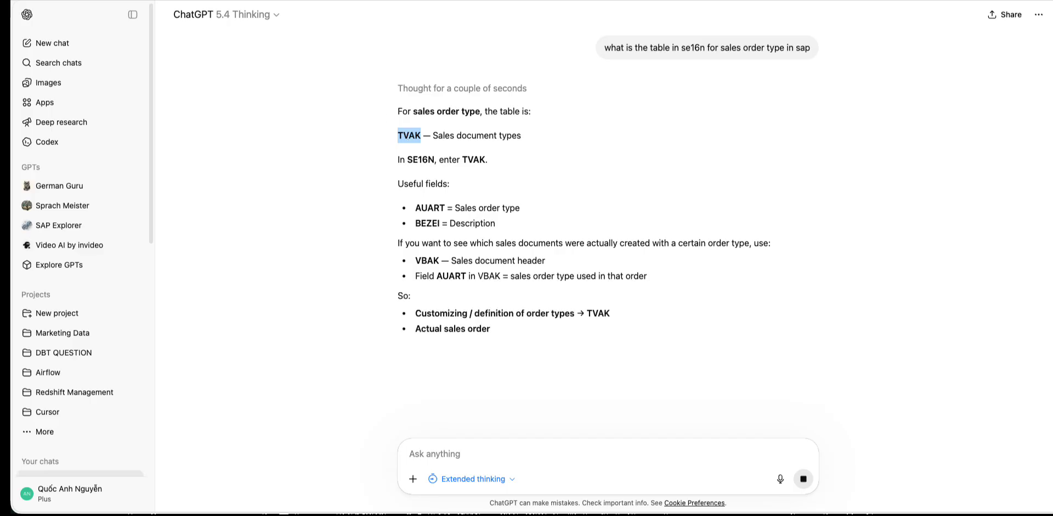
key(alt+Tab)
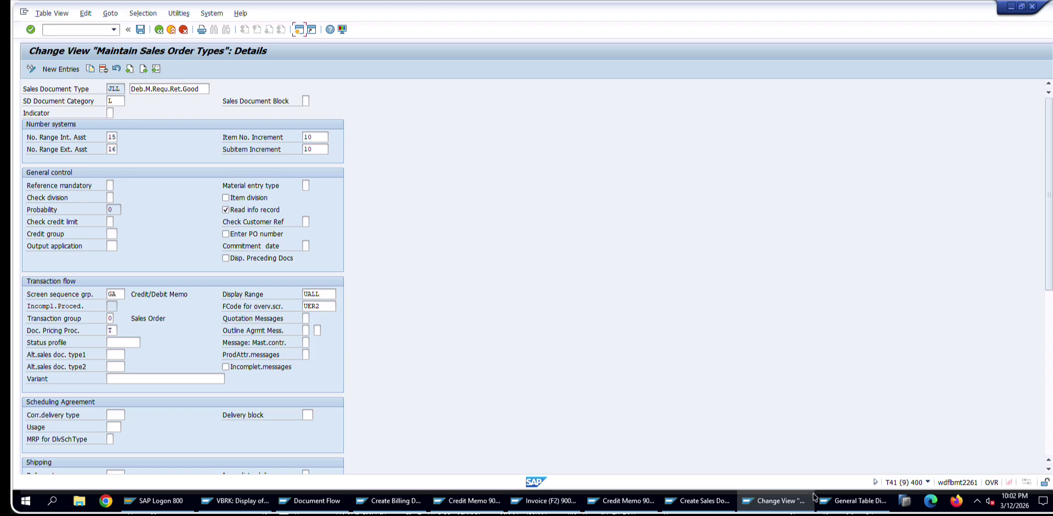
click(850, 504)
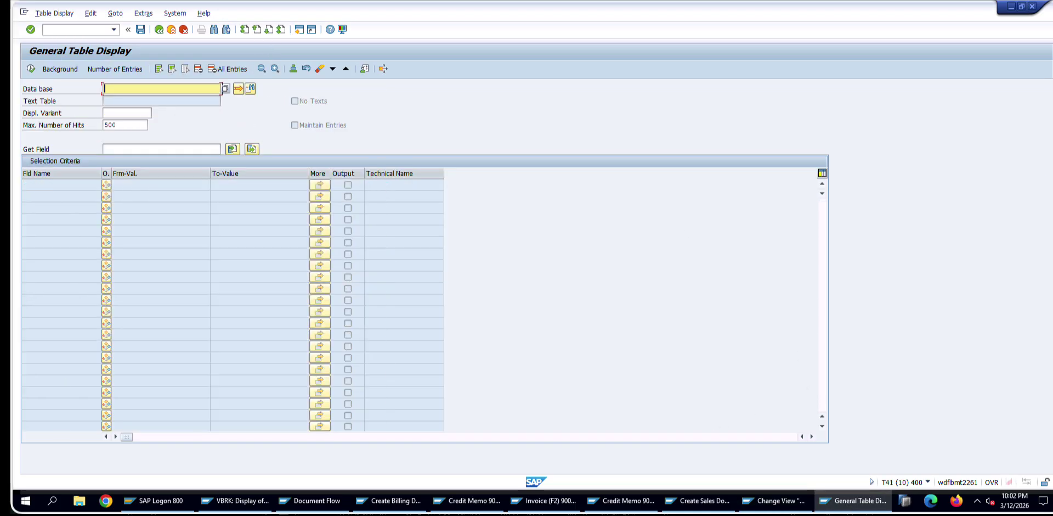
key(ctrl+v)
key(Return)
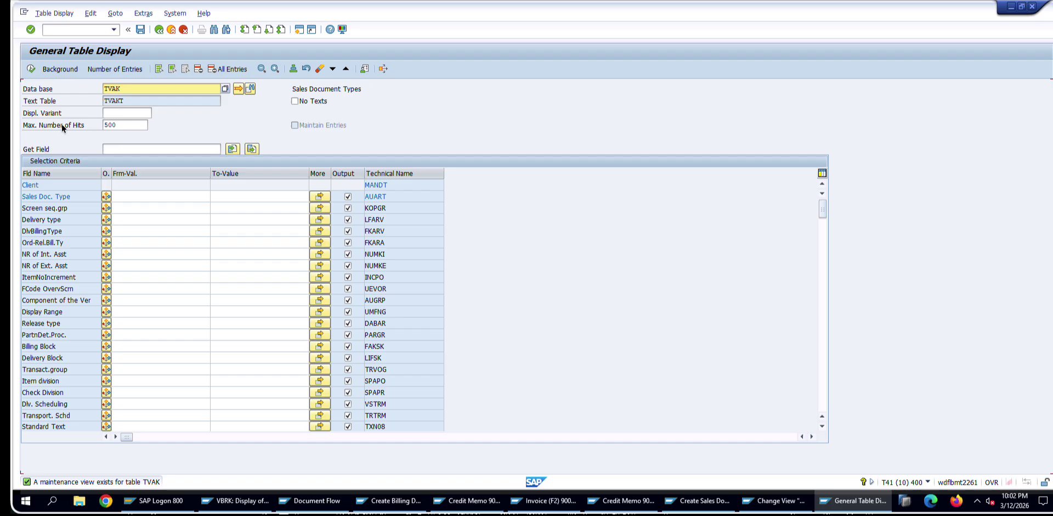
- Display the TVAK entries, and restrict the selection to order-related billing type L2 for a second run
click(33, 67)
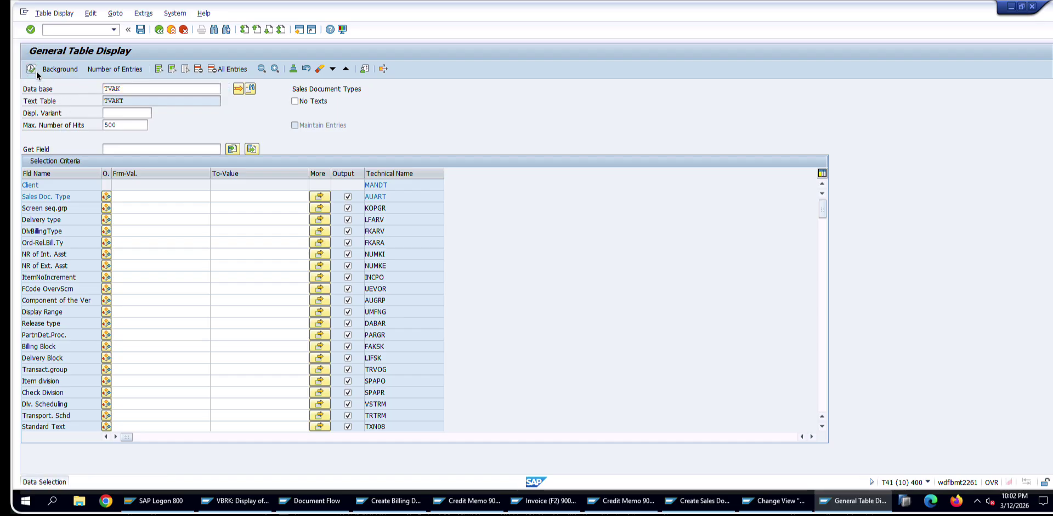
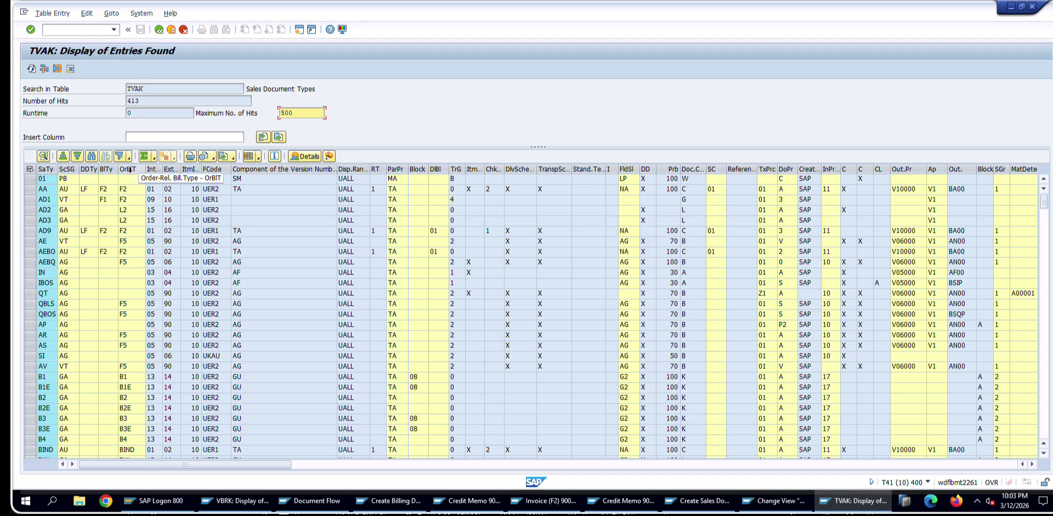
click(129, 169)
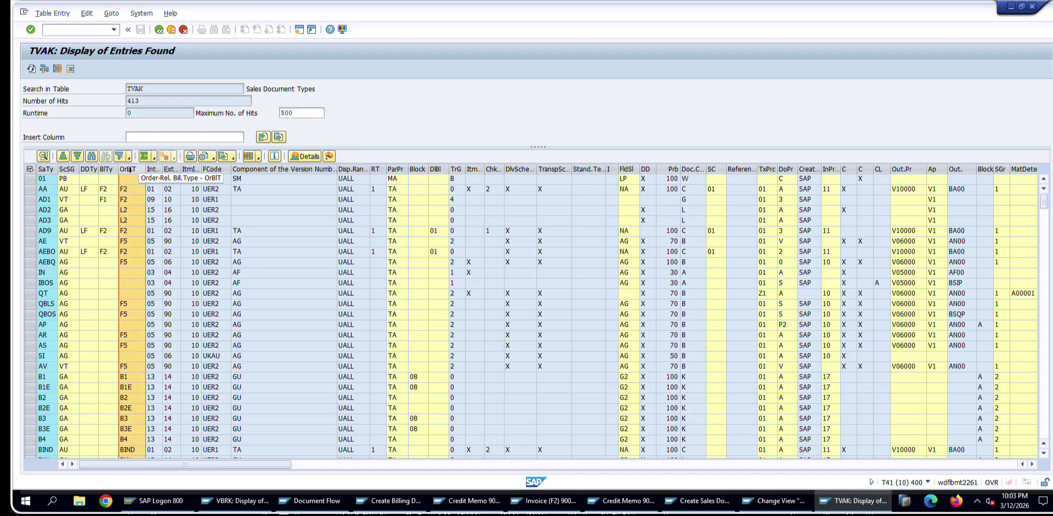
click(158, 29)
click(136, 242)
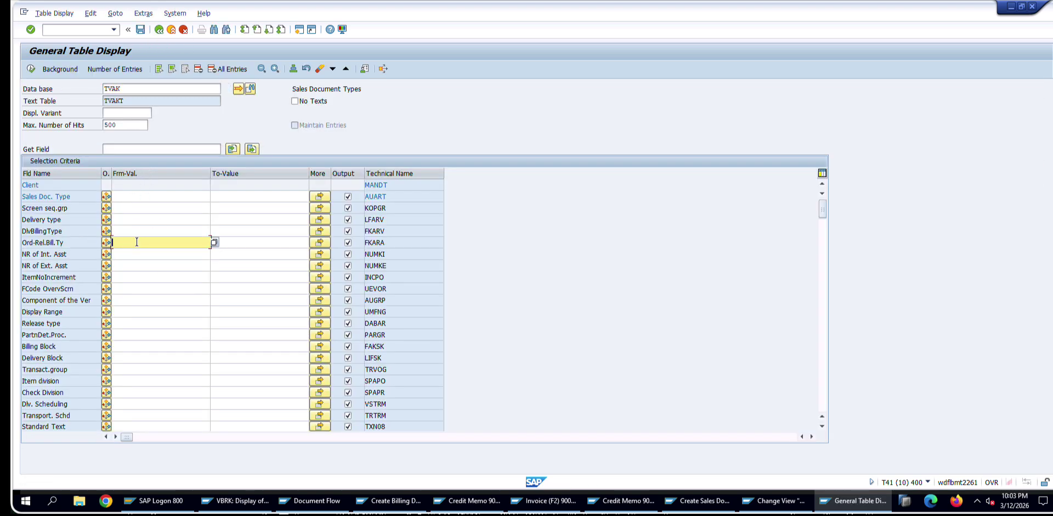
text(L2)
key(F8)
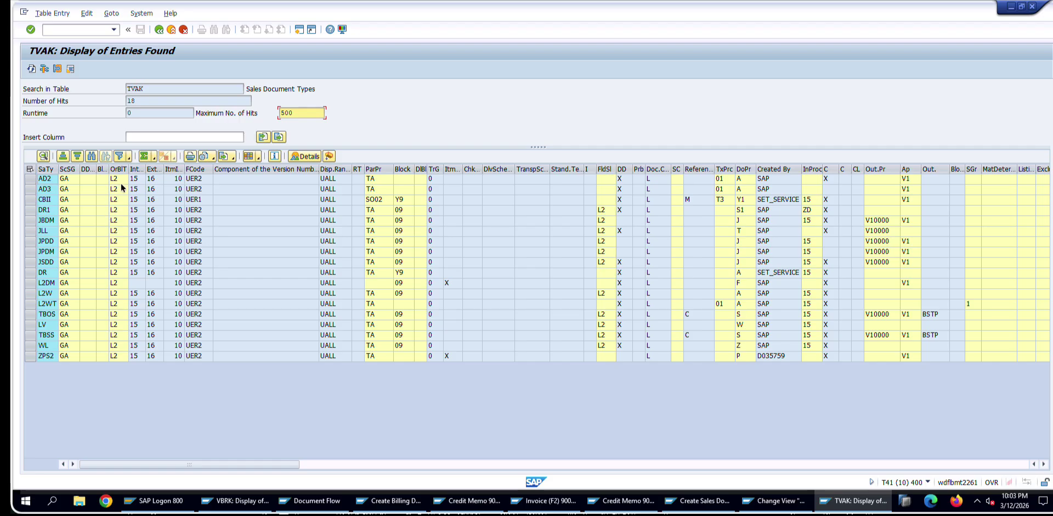
- Examine the number of hits and the descriptions of the listed sales document types, and select type CBII
click(132, 100)
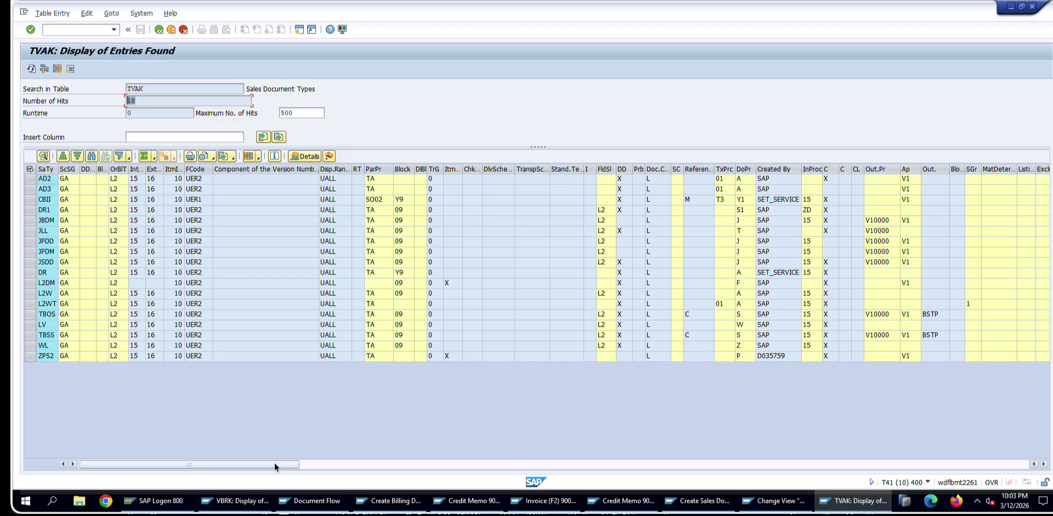
drag(262, 463, 956, 463)
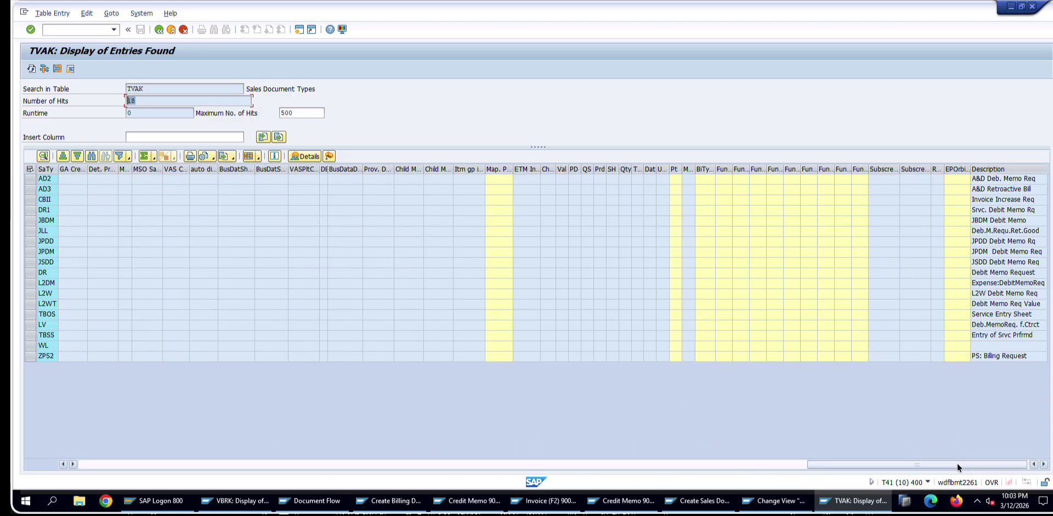
drag(1010, 182, 1024, 354)
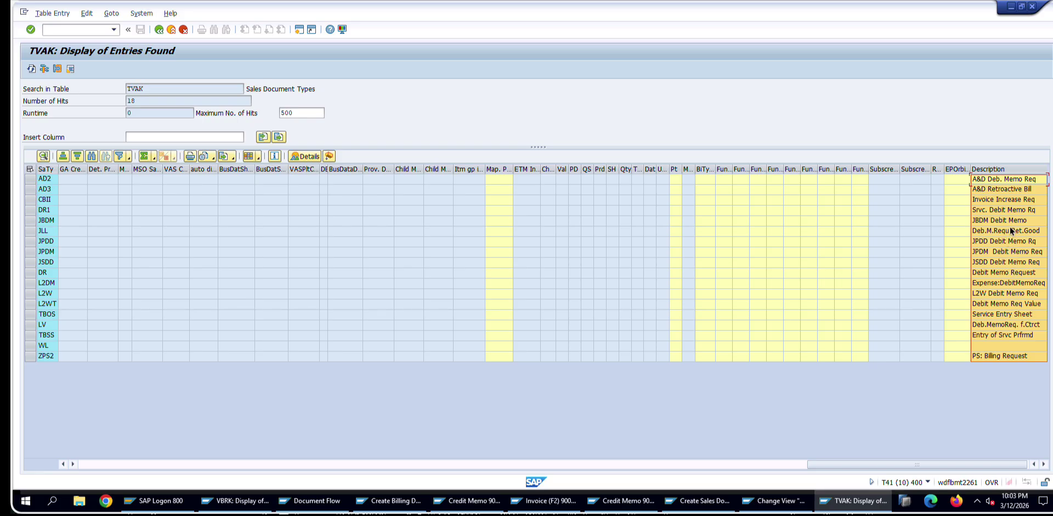
click(1007, 201)
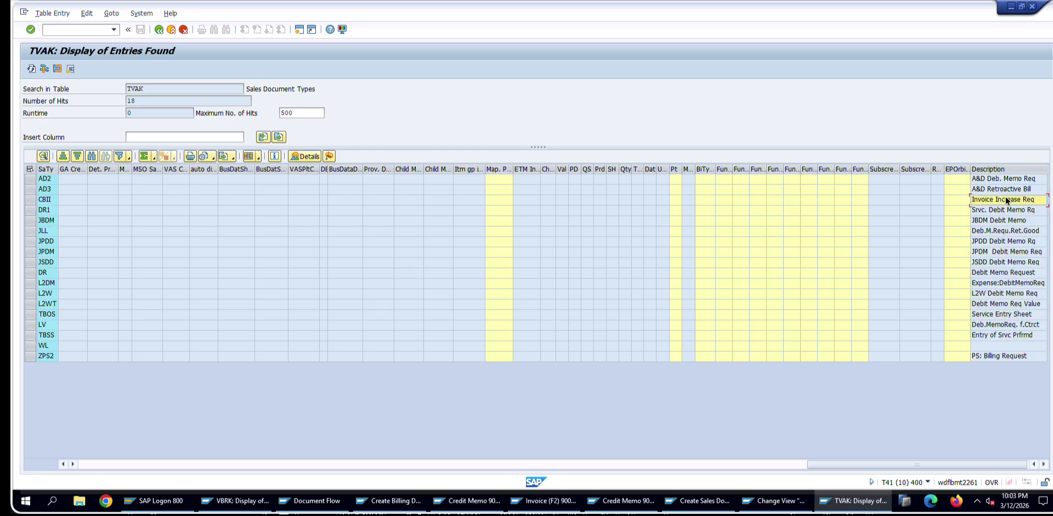
drag(1007, 201, 237, 395)
click(44, 201)
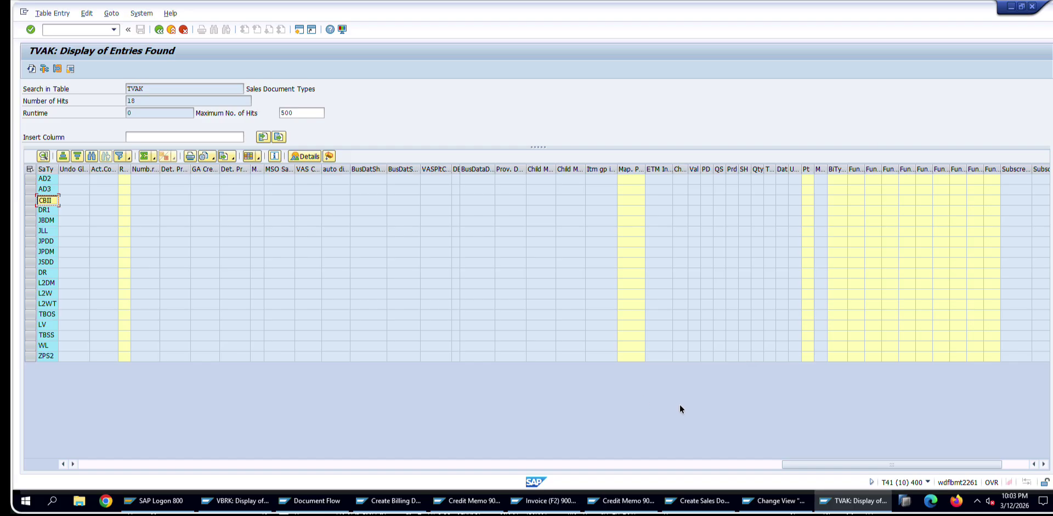
- Open transaction VA01 in a new session and start a sales document with order type CBII
click(300, 29)
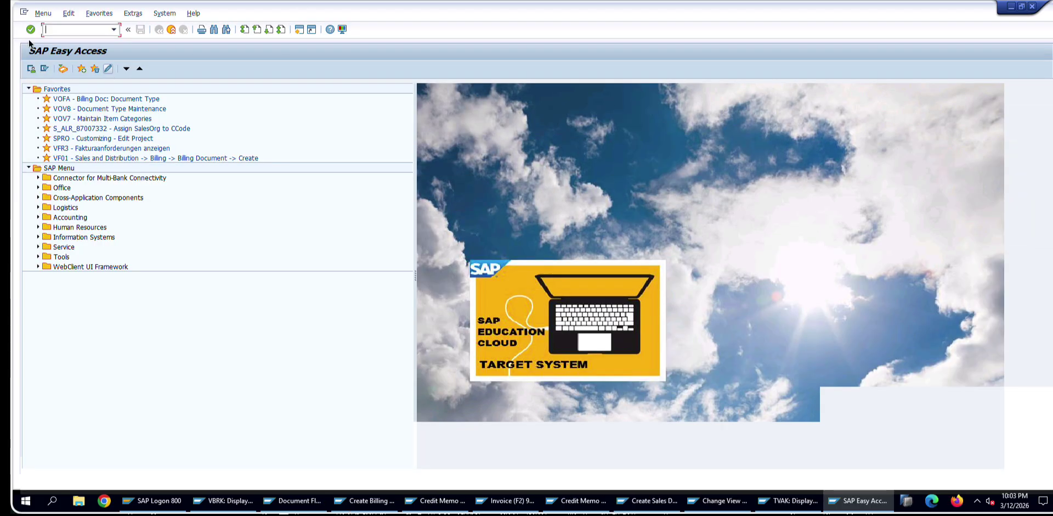
click(57, 30)
text(va01)
key(Return)
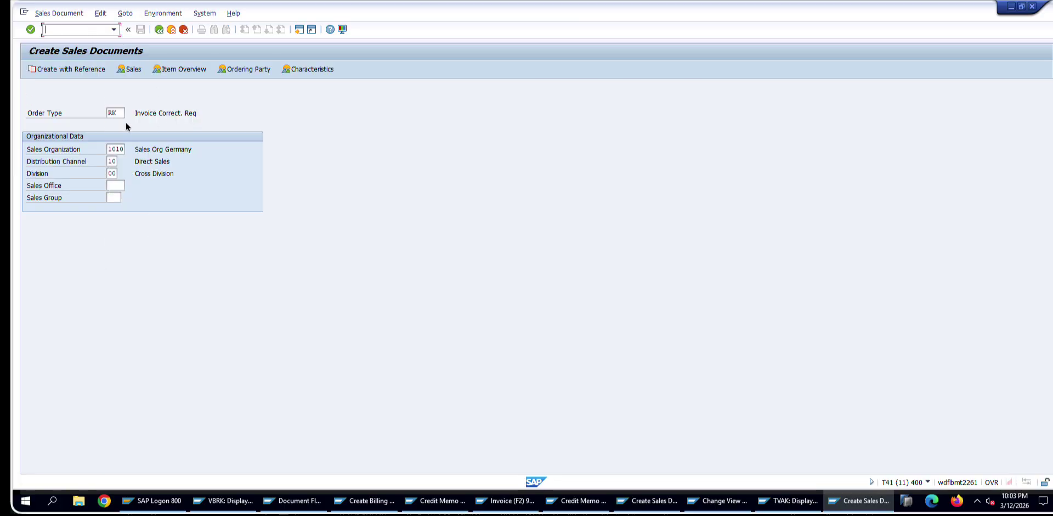
text(CBII)
key(Return)
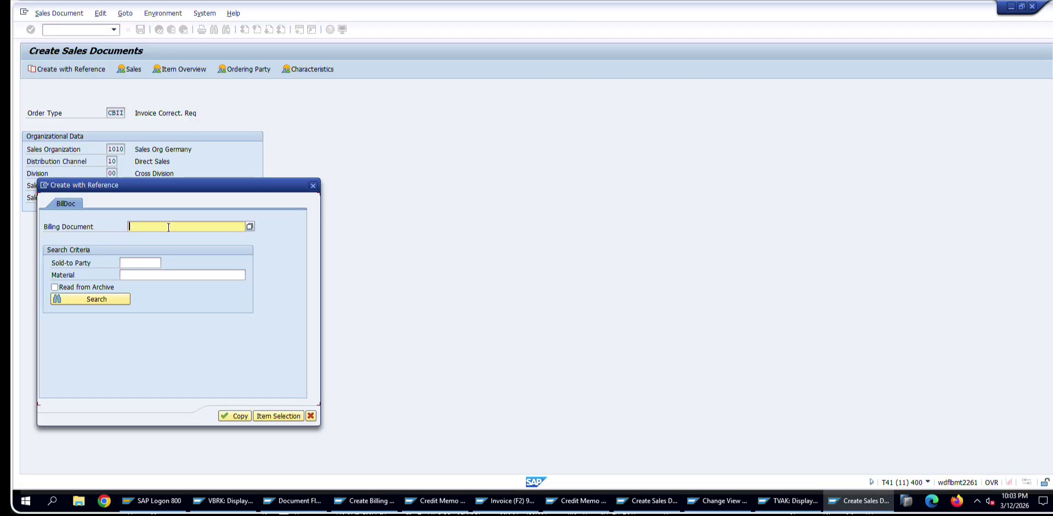
- Create the invoice increase request with reference to the previously used billing document, and view the billing block choices
click(170, 227)
click(165, 237)
click(236, 415)
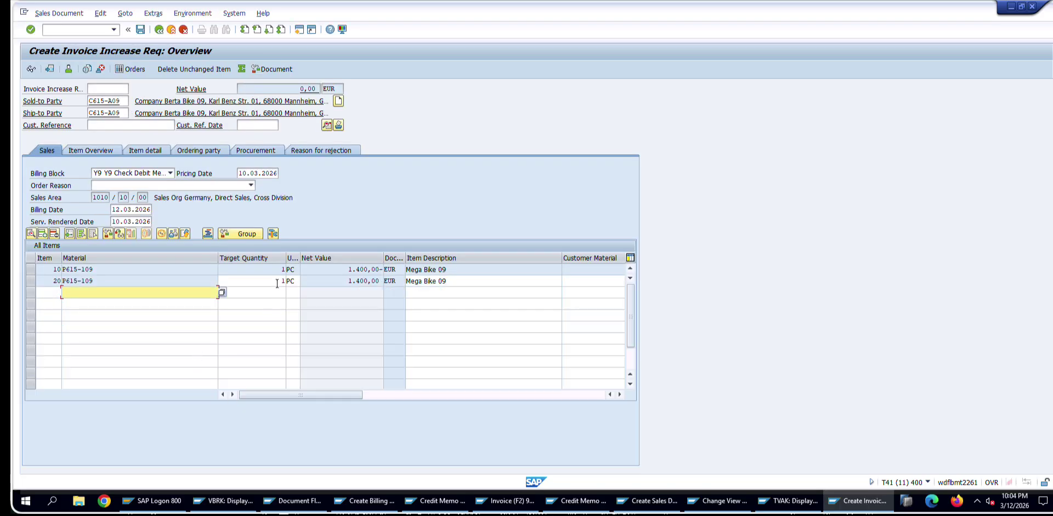
click(119, 173)
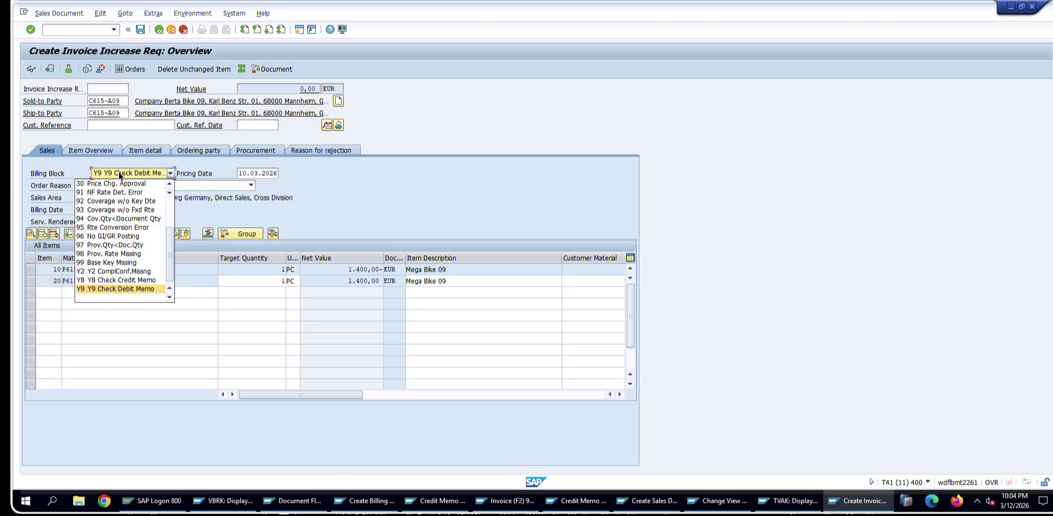
click(119, 172)
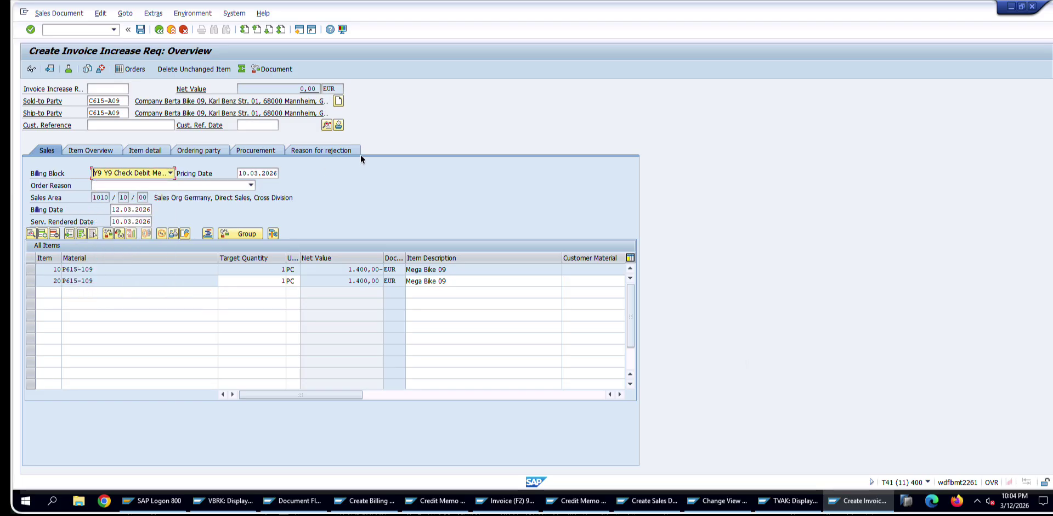
- Set the order reason of the invoice increase request to 106 Goodwill (Invoice Correction)
click(256, 284)
key(Return)
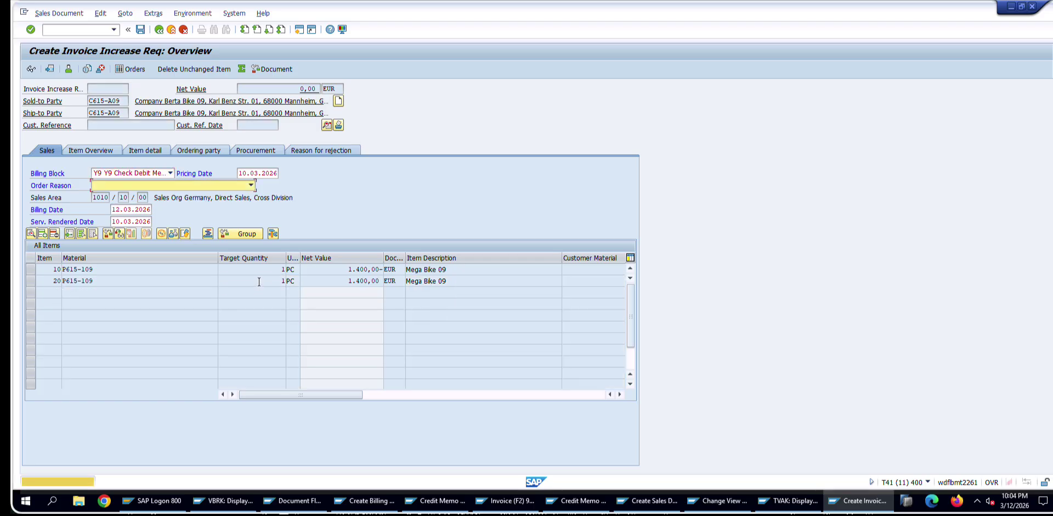
click(178, 186)
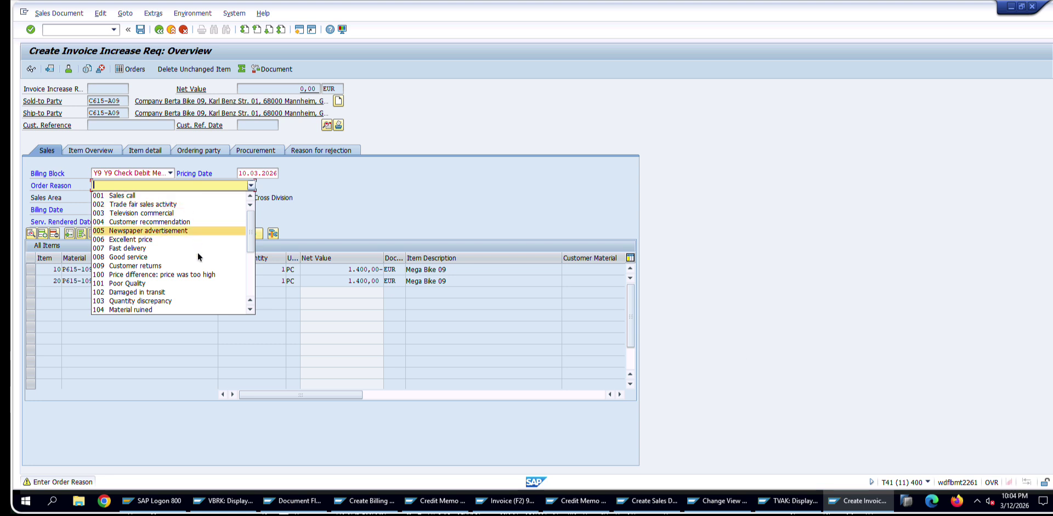
scroll(207, 300, down, 5)
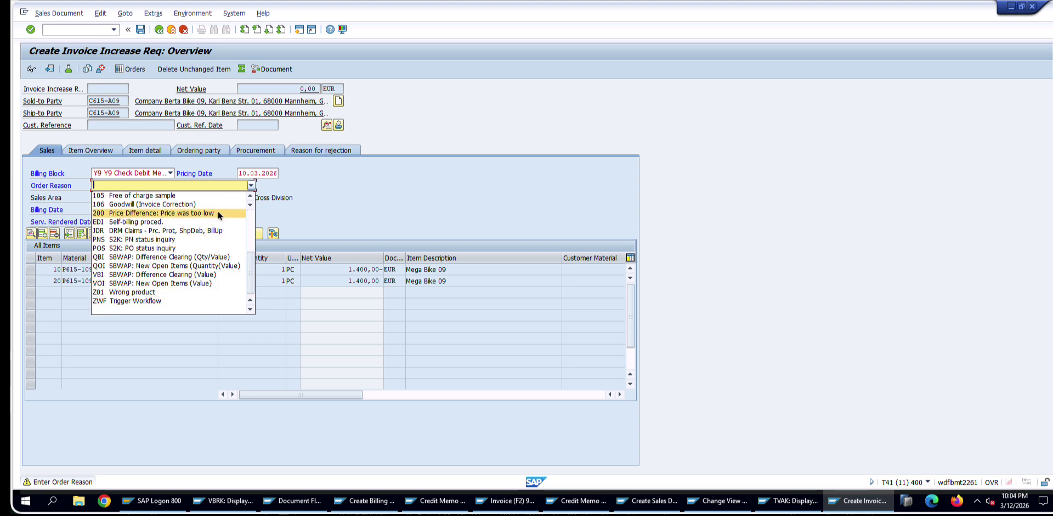
click(149, 205)
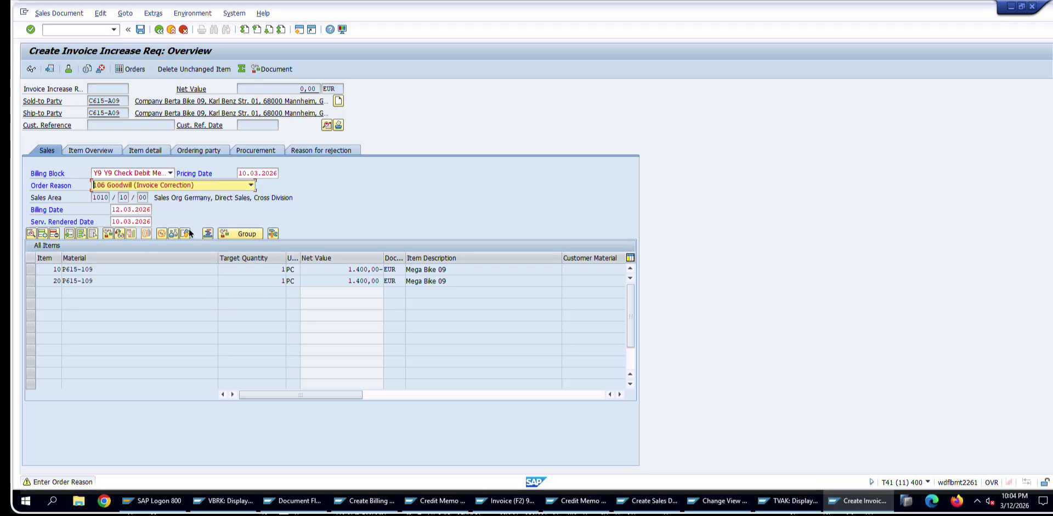
- Set the PR00 price of item 20 to 1500 EUR, and return to the overview to check the request's net value
double_click(245, 281)
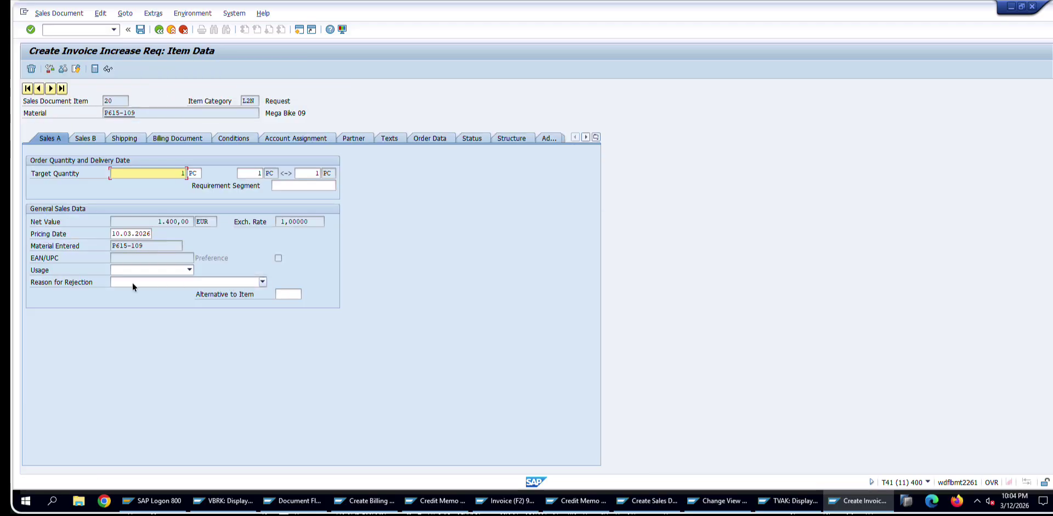
click(233, 138)
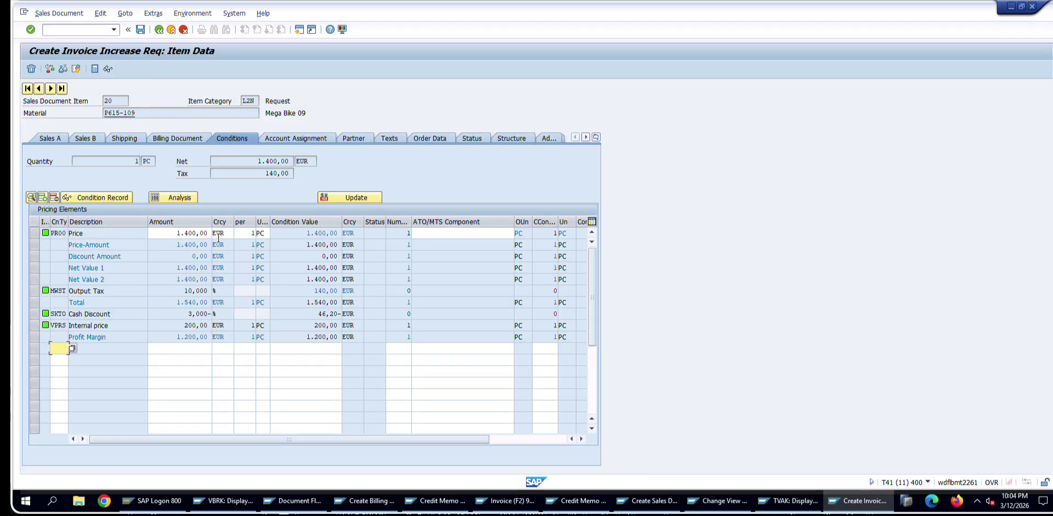
click(179, 233)
text(1500)
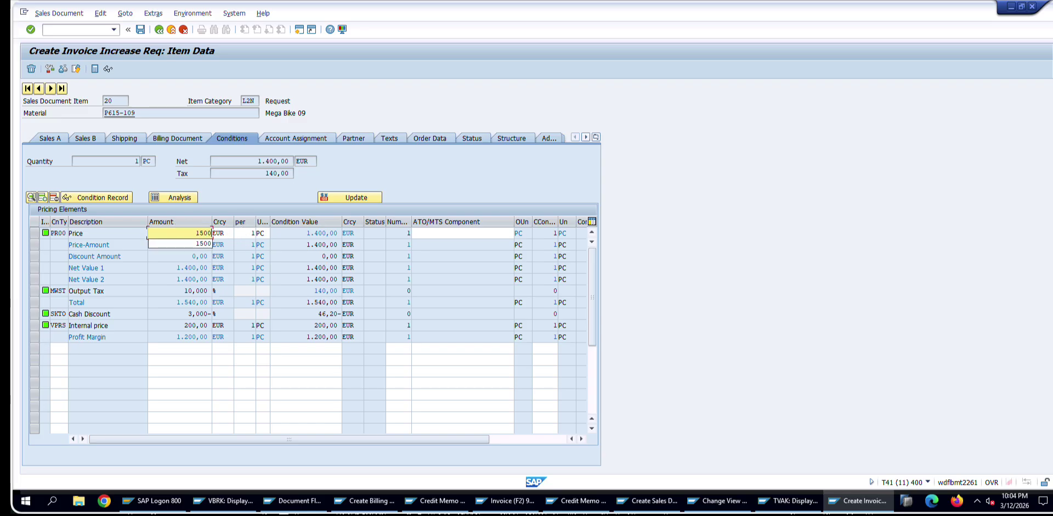
key(Return)
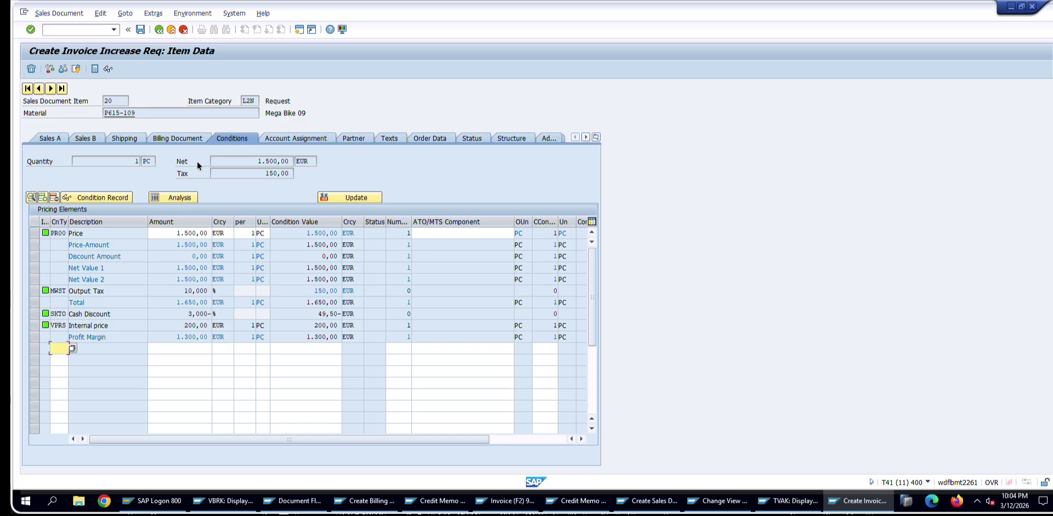
click(159, 29)
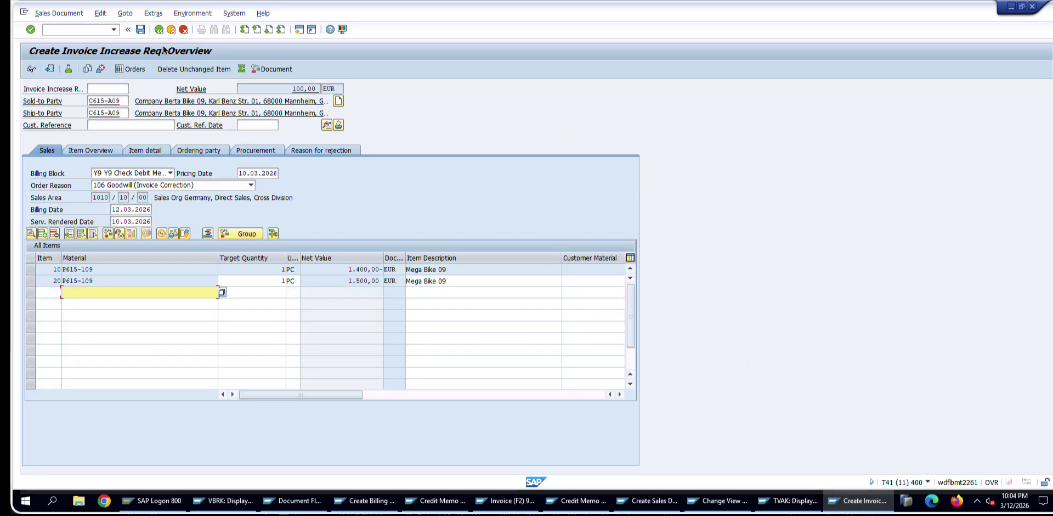
double_click(343, 86)
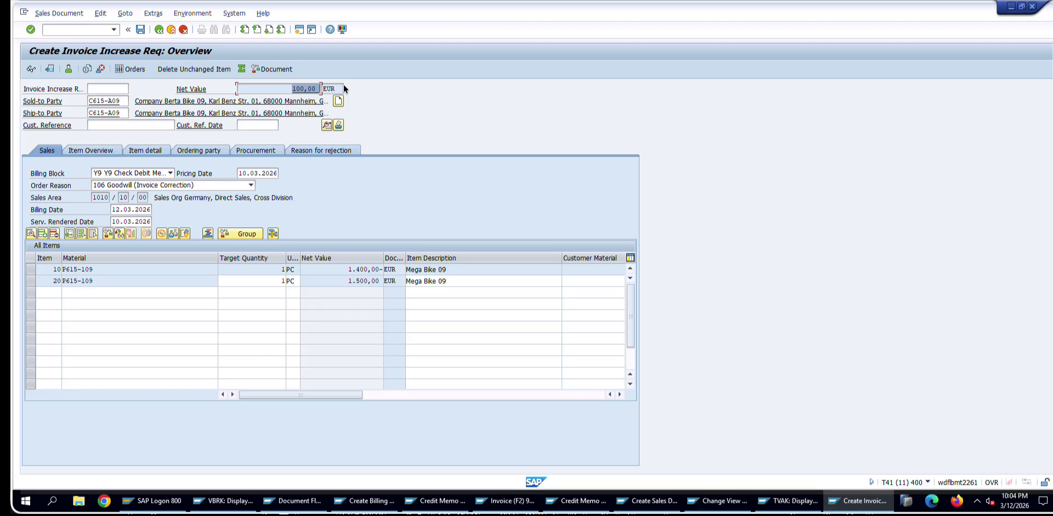
- Remove the billing block from the invoice increase request and start billing the request directly
click(126, 174)
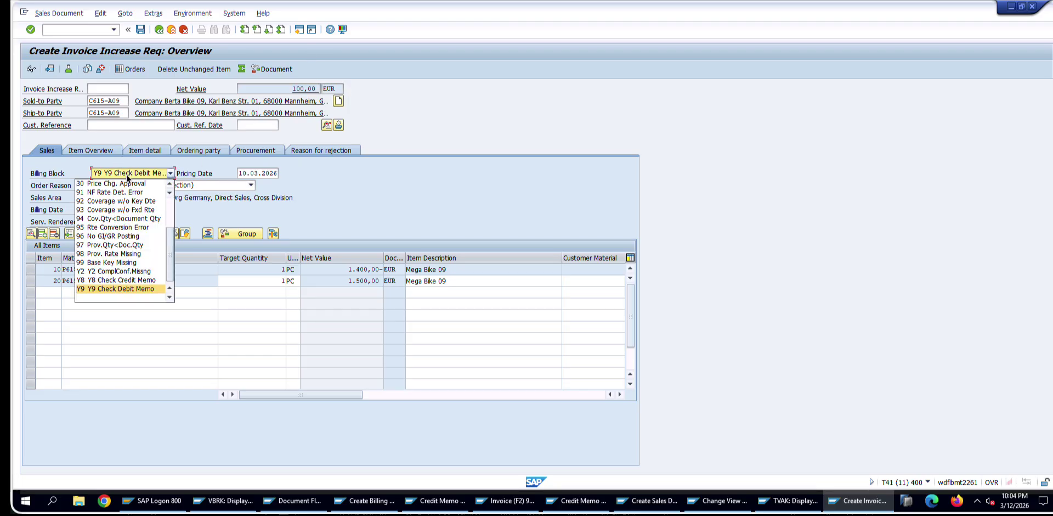
click(126, 297)
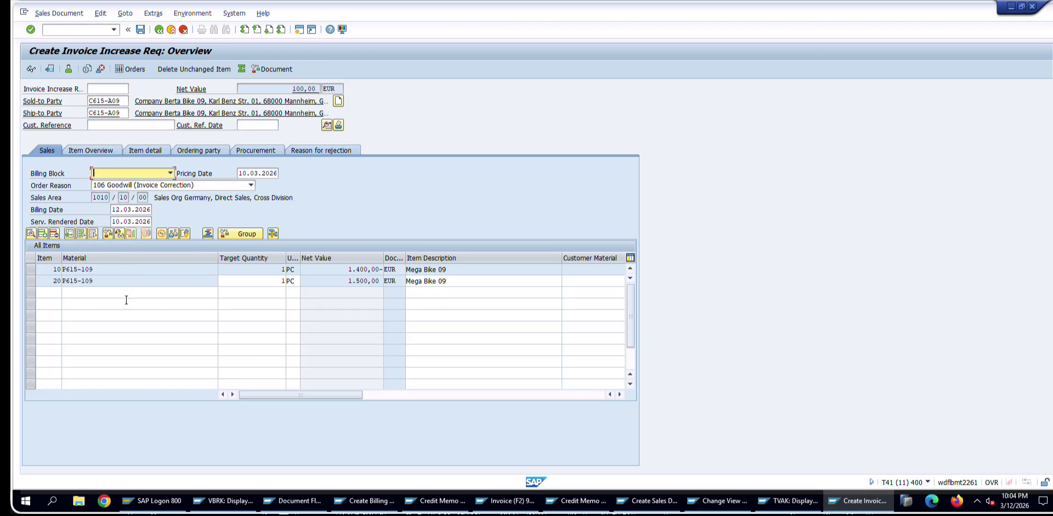
click(70, 13)
click(84, 123)
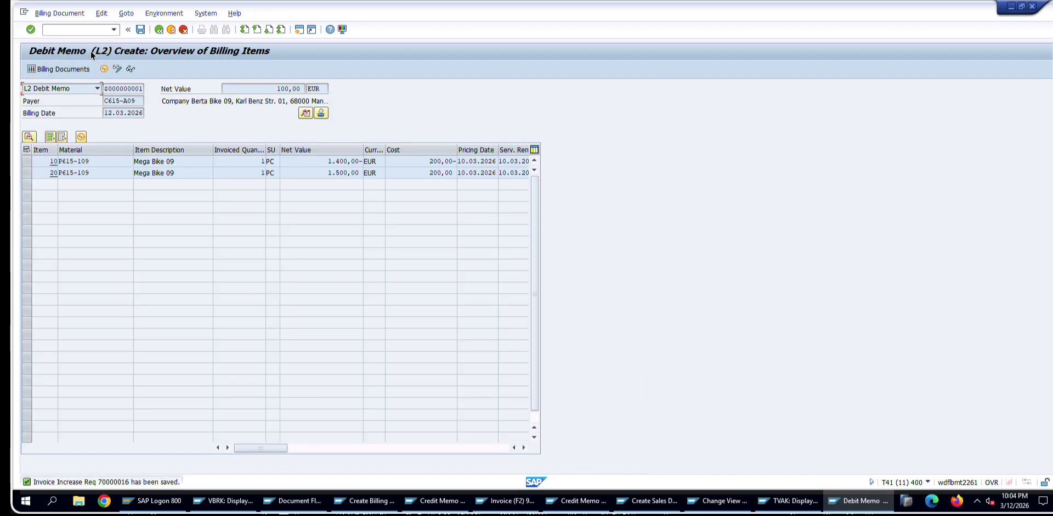
- Check the net value of the L2 debit memo, save it, and display the saved document with transaction VF03
drag(275, 88, 307, 88)
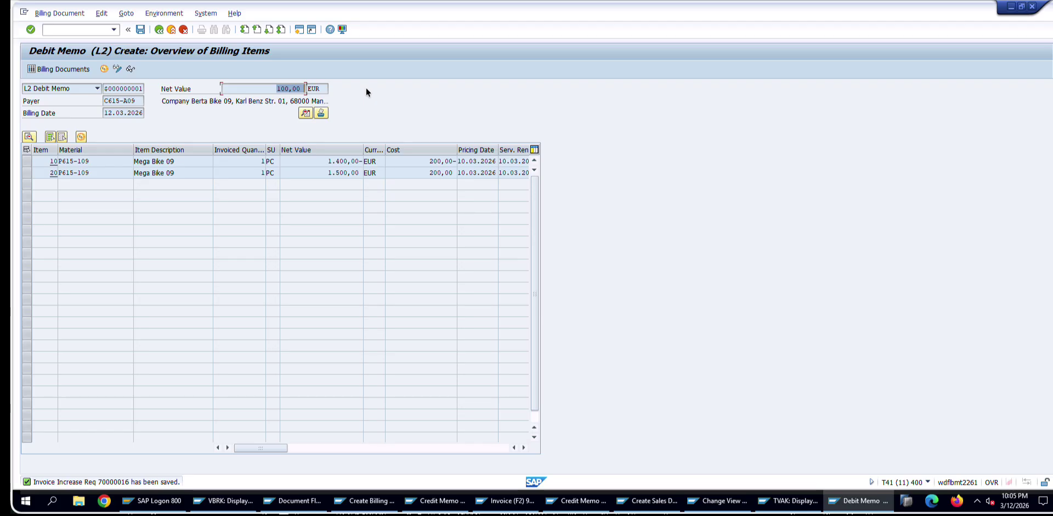
click(137, 31)
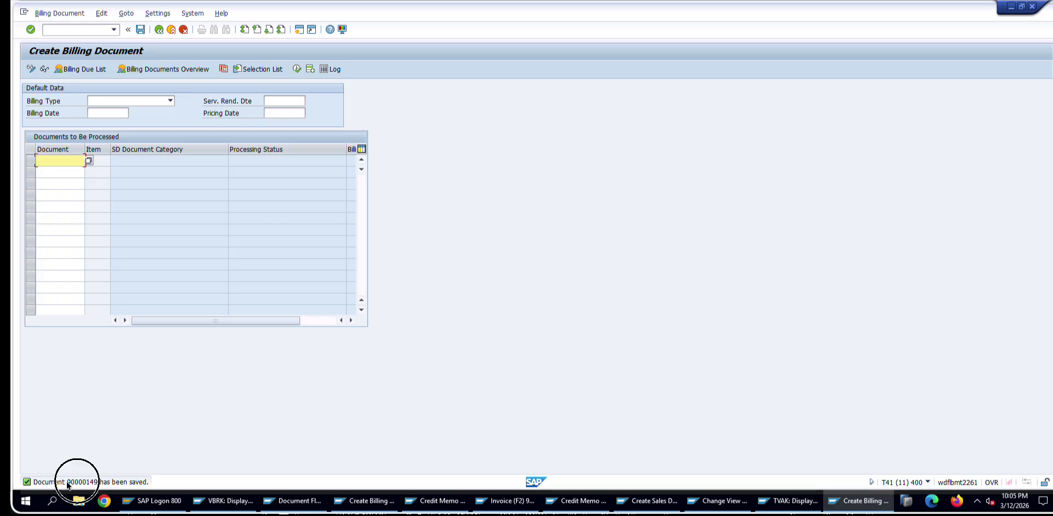
click(177, 29)
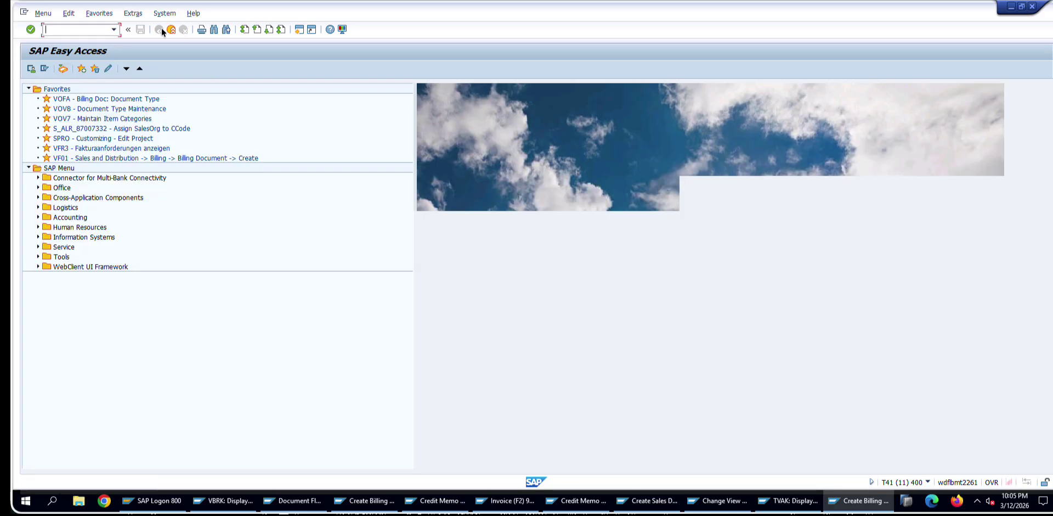
click(63, 26)
text(vf03)
key(Return)
key(Return)
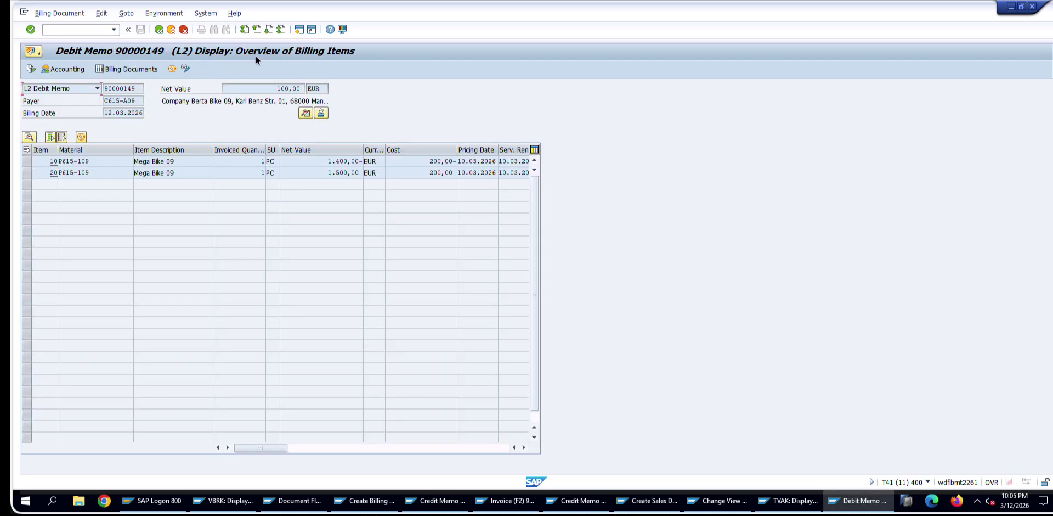
- Open the debit memo's document flow and examine the chain from the F2 invoice through the invoice increase request to the debit memo
double_click(269, 89)
click(33, 69)
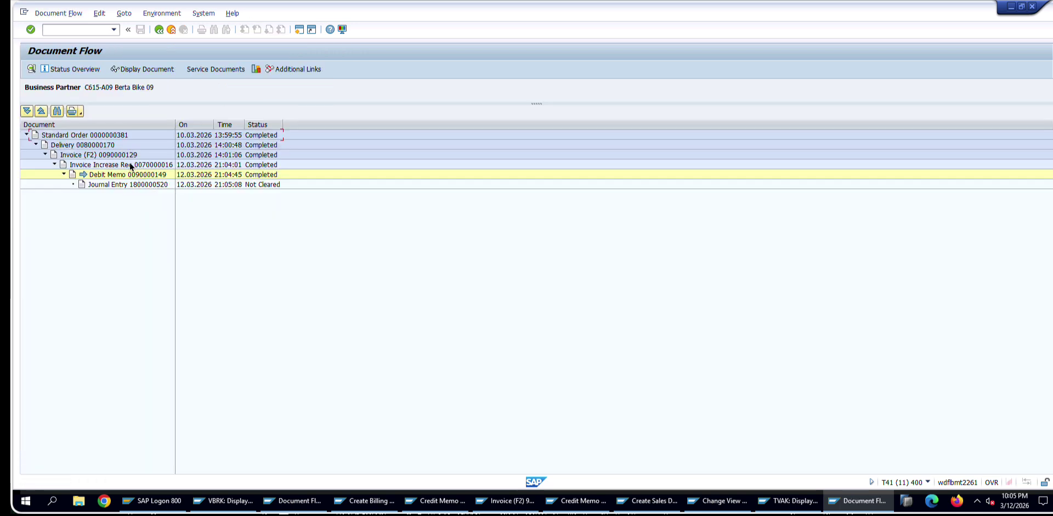
click(115, 155)
click(118, 164)
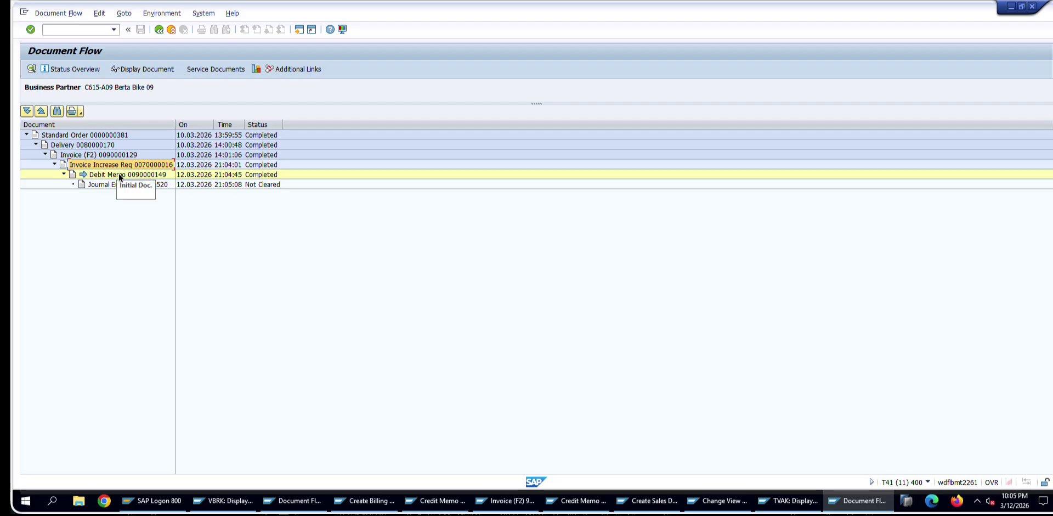
click(120, 175)
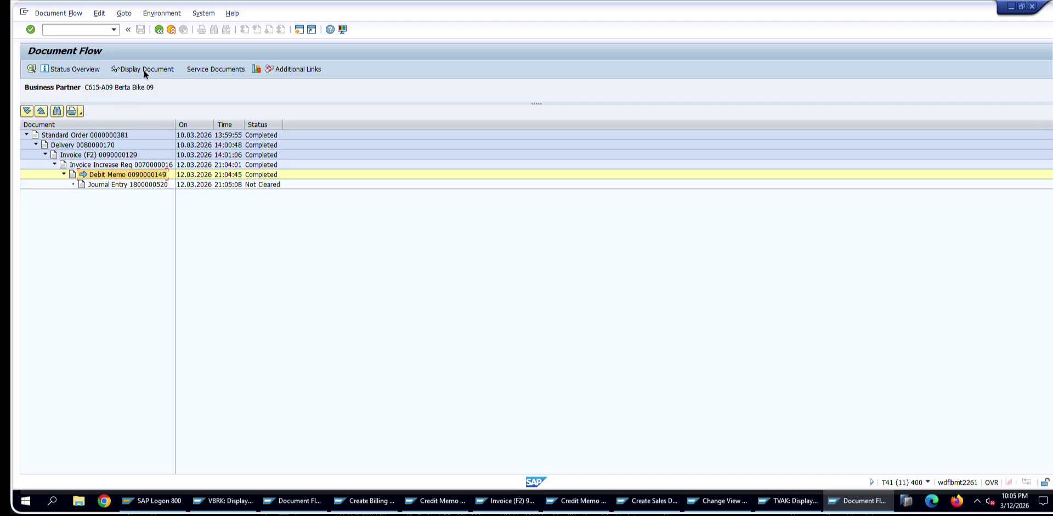
- Switch to the PDF exercise guide and read the remaining solution steps, including question 8 on copying control for invoice correction requests
key(alt+Tab)
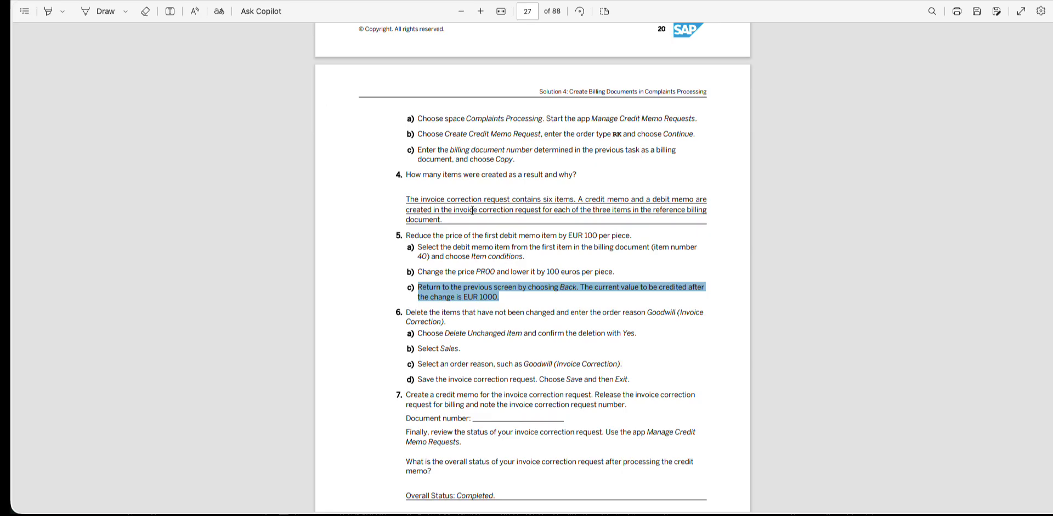
scroll(567, 298, down, 3)
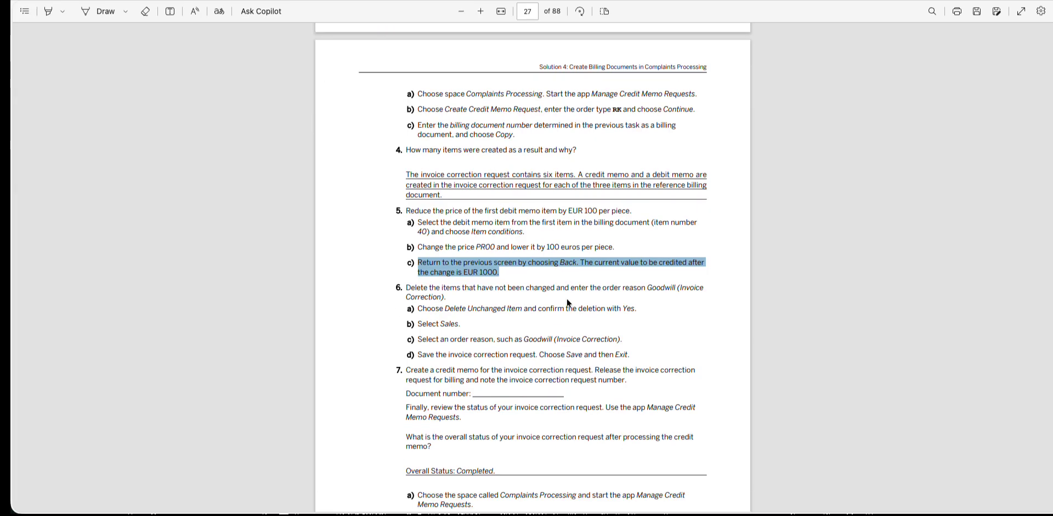
scroll(516, 271, down, 10)
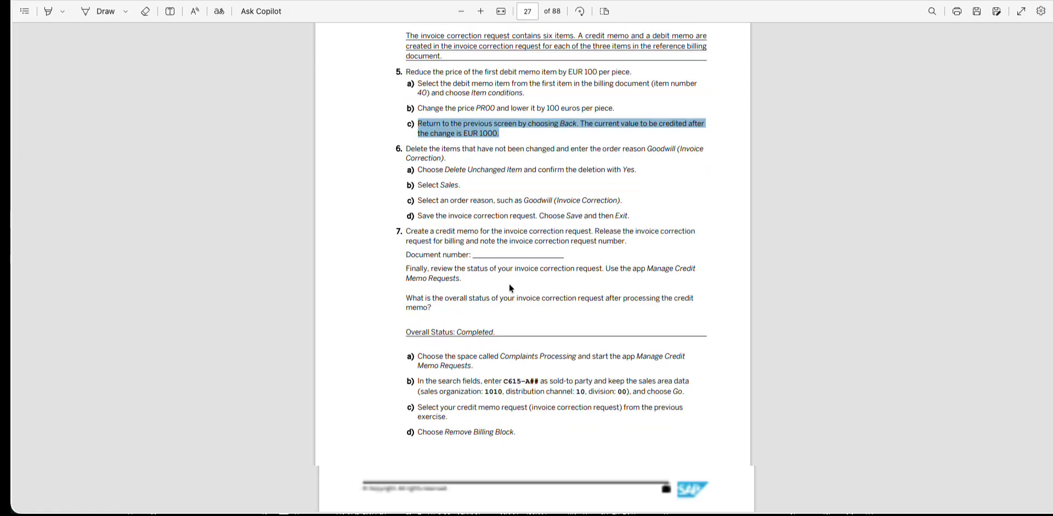
scroll(509, 290, down, 3)
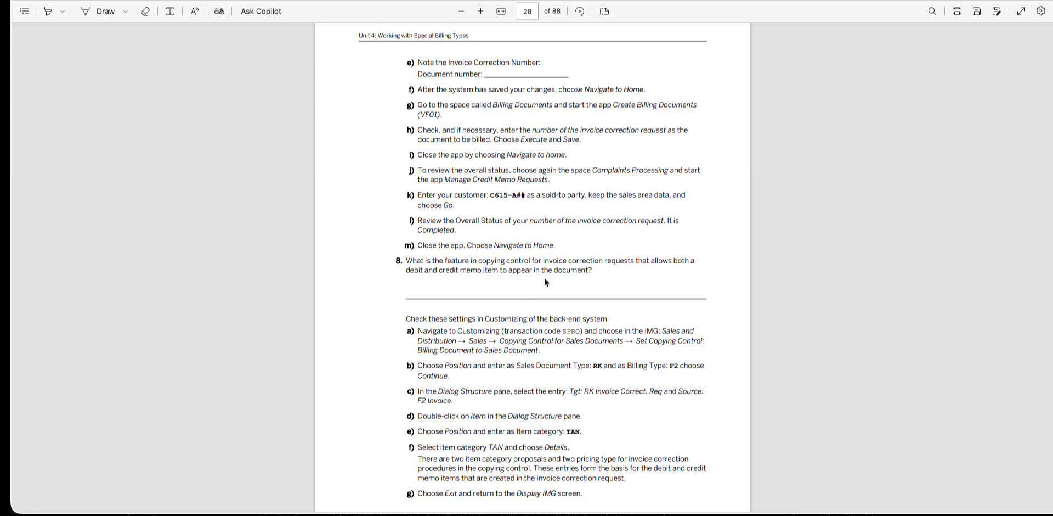
scroll(545, 278, down, 2)
drag(414, 217, 665, 468)
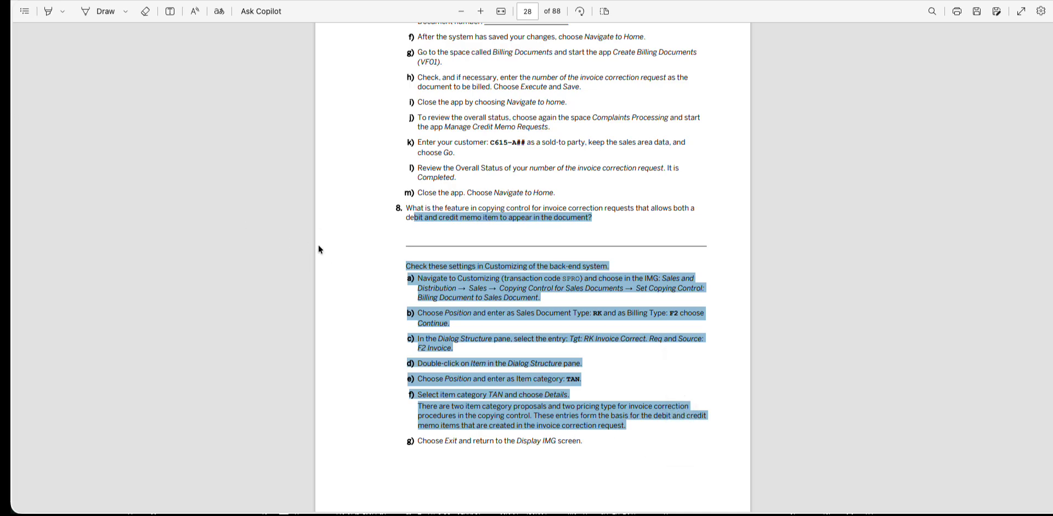
click(346, 243)
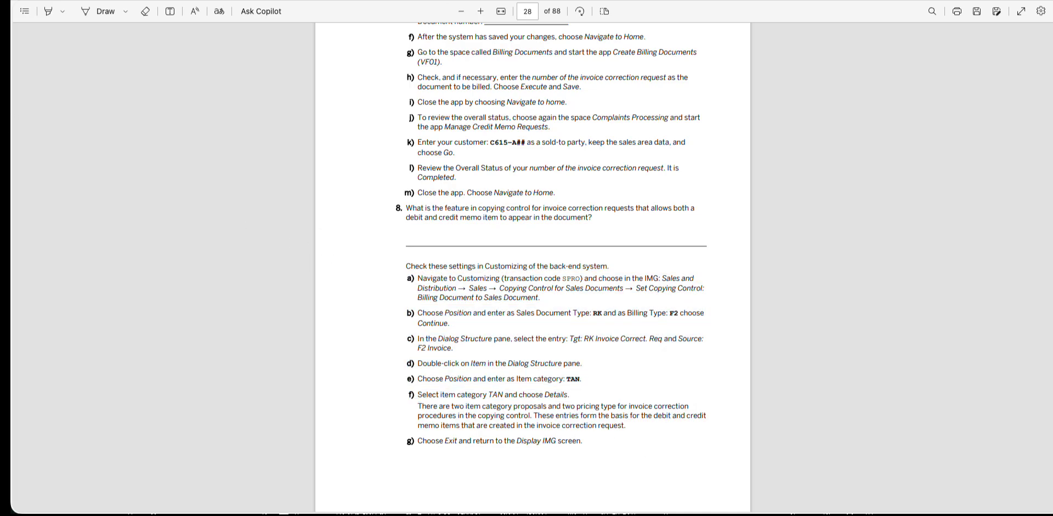
- Switch back to SAP, leave the document flow, and display the data transfer routines for billing documents in transaction VOFM
key(super+Tab)
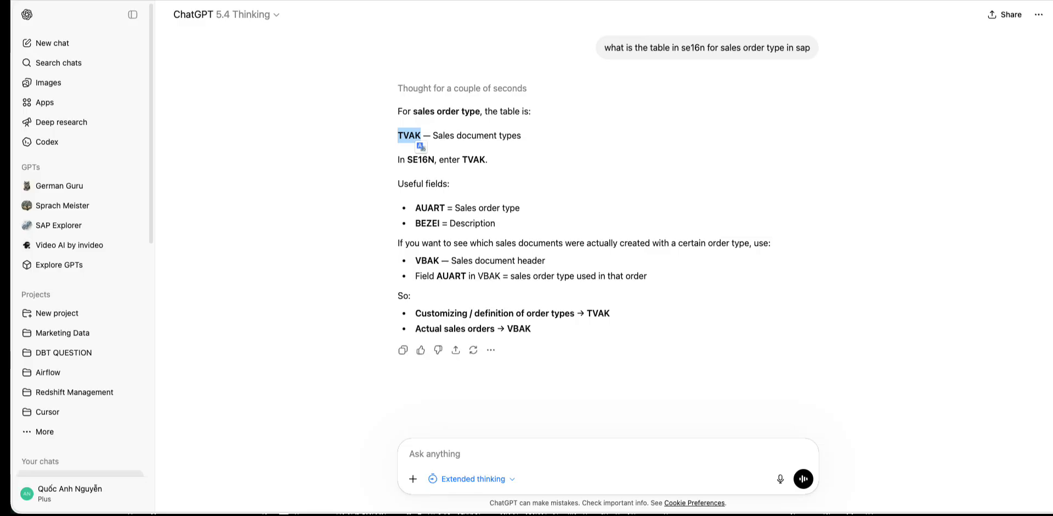
key(super+Tab)
key(super+Tab)
key(super+Tab)
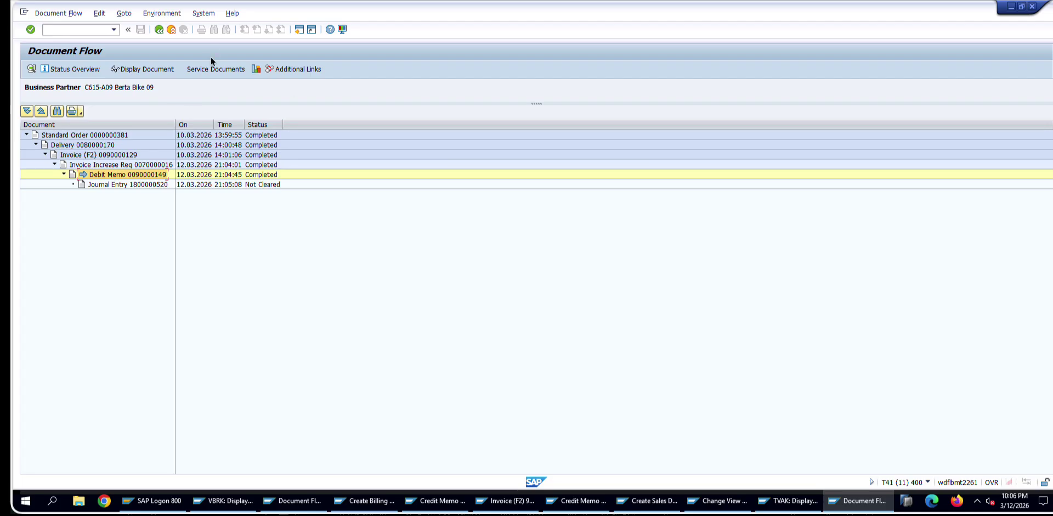
click(172, 29)
click(172, 29)
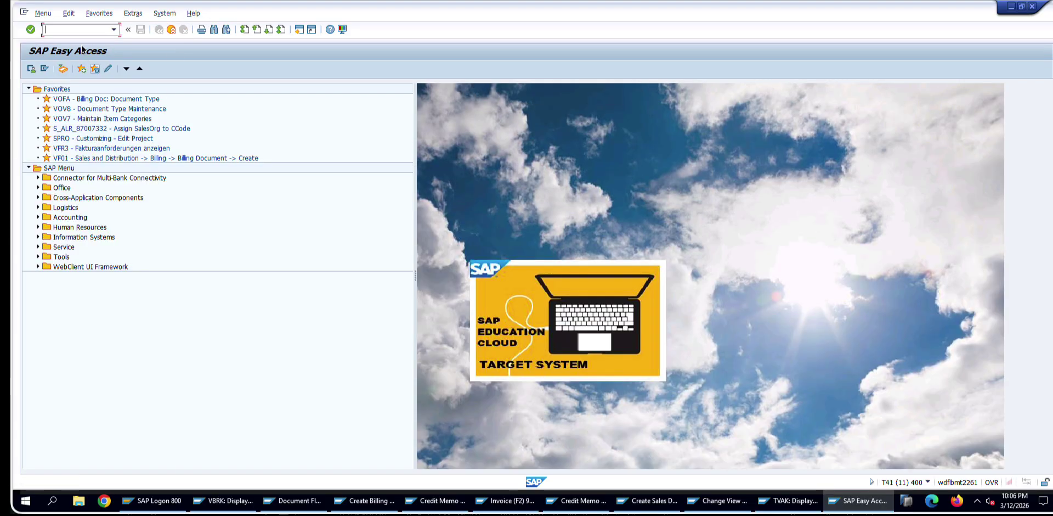
text(vofm)
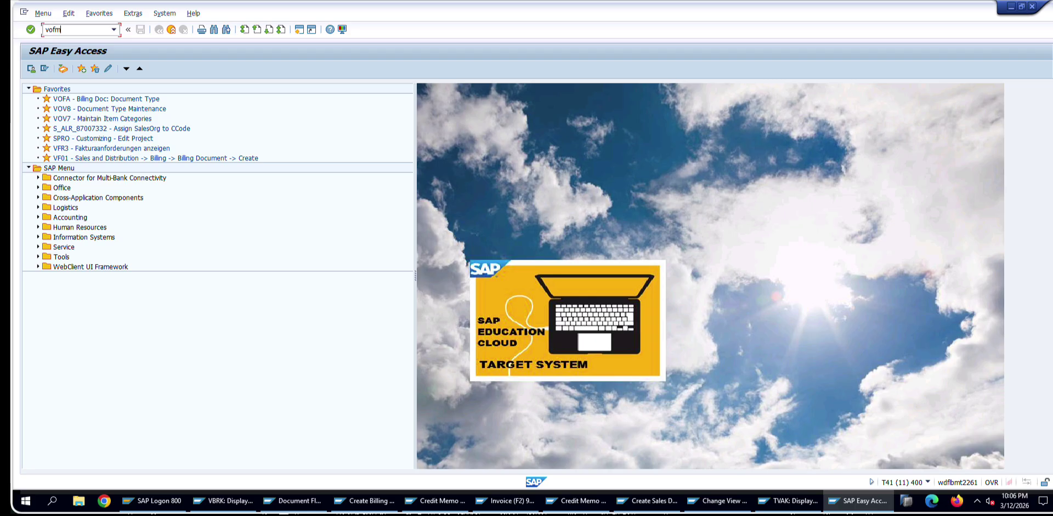
key(Return)
click(129, 15)
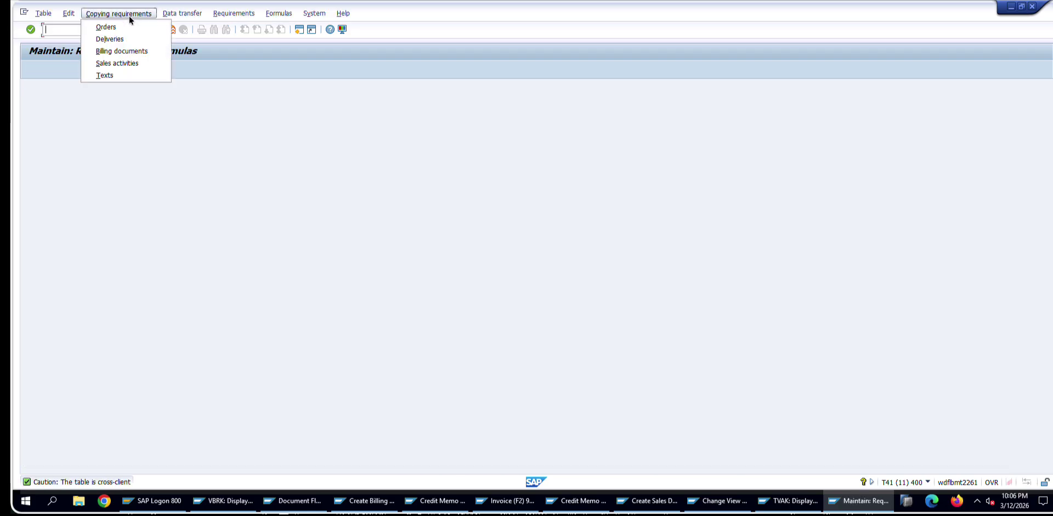
click(168, 16)
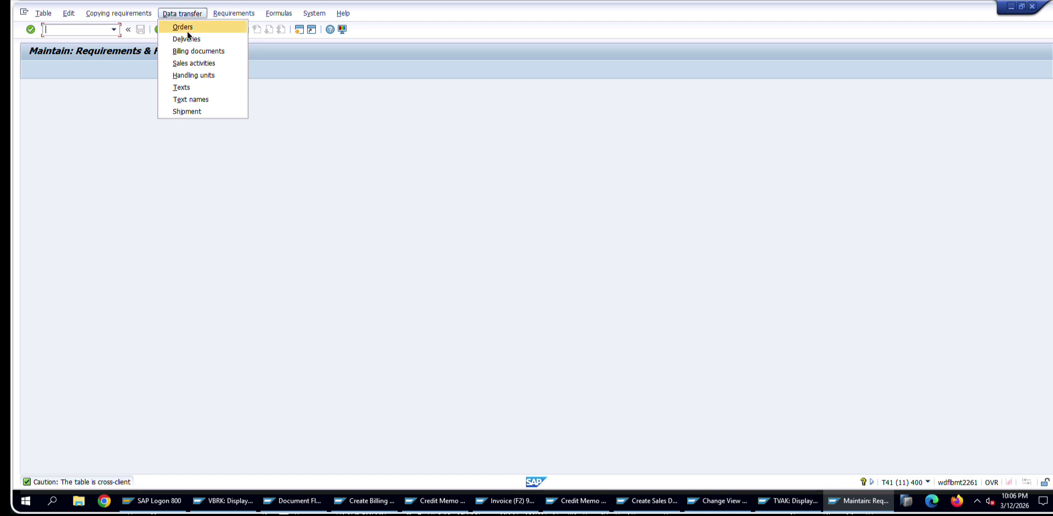
click(202, 52)
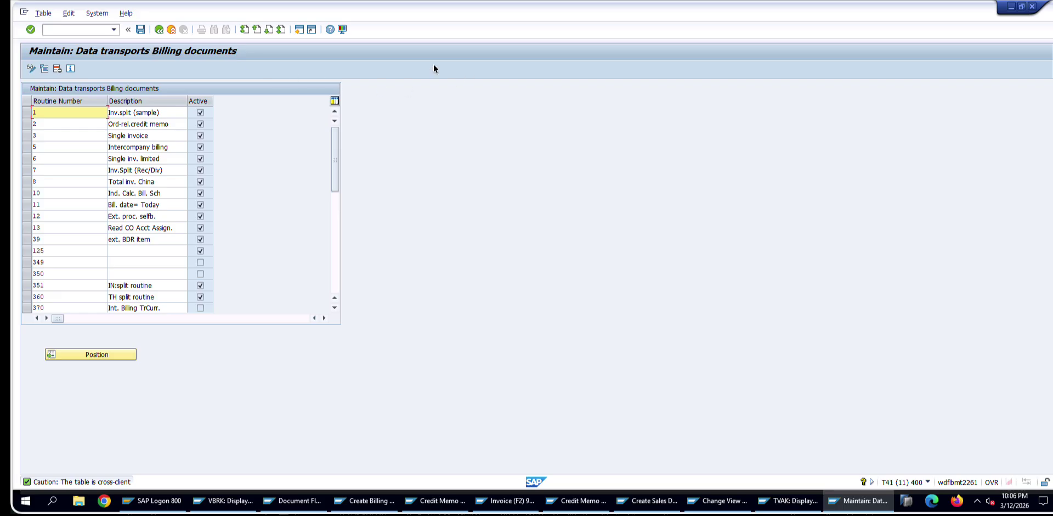
- Open a new SAP session and display the SAP Reference IMG through transaction SPRO
click(297, 29)
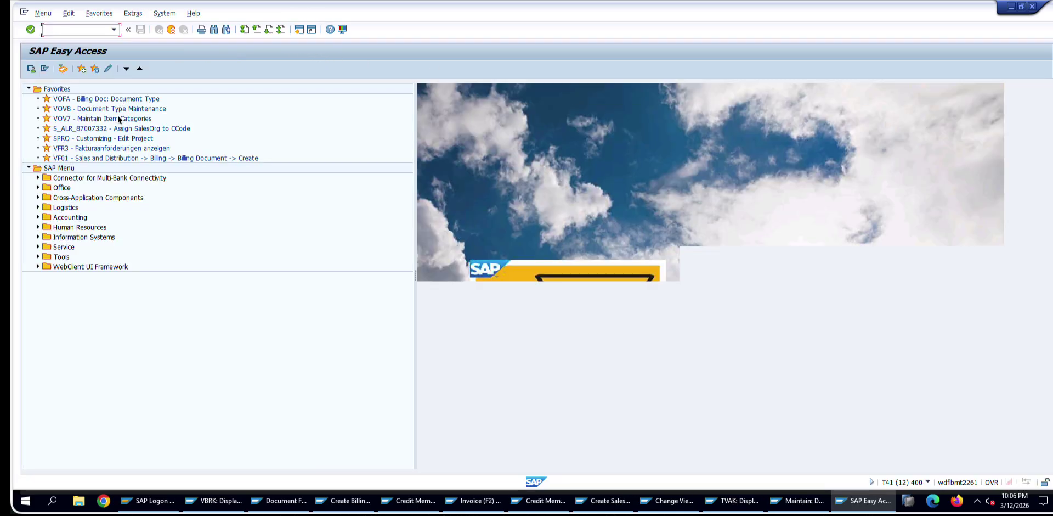
click(117, 151)
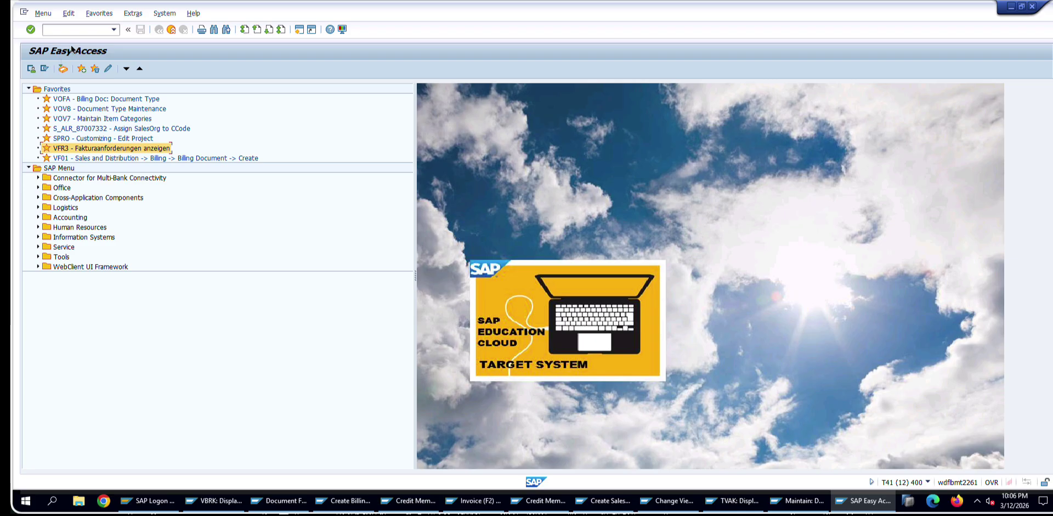
text(va4)
key(BackSpace)
key(BackSpace)
key(BackSpace)
text(va01)
key(Return)
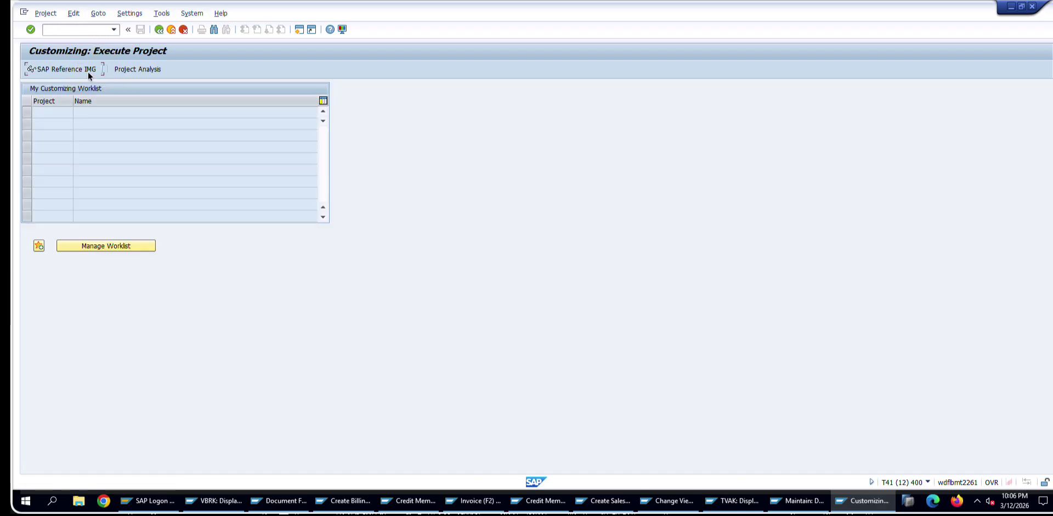
click(88, 71)
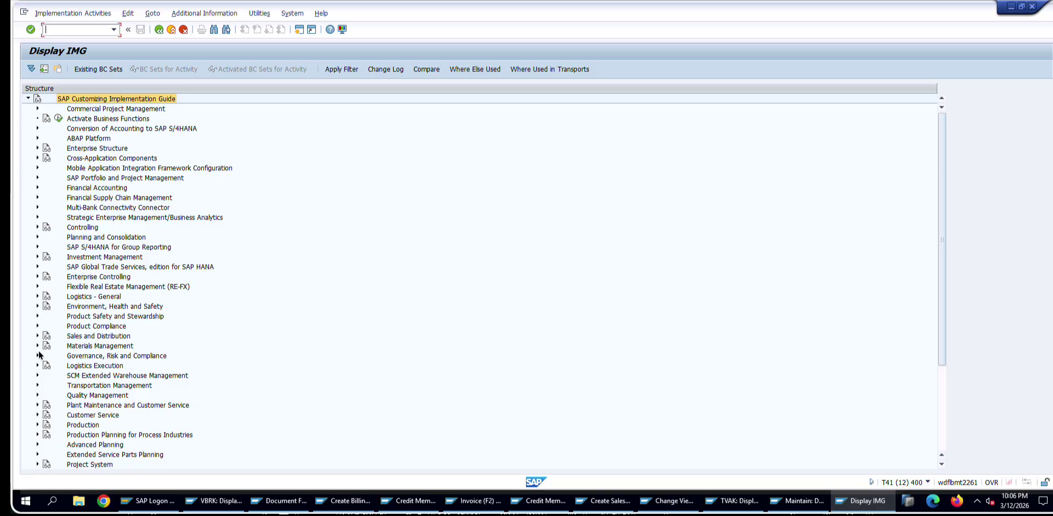
- Expand Sales and Distribution in the implementation guide and look through the Basic Functions node for copying control
click(38, 335)
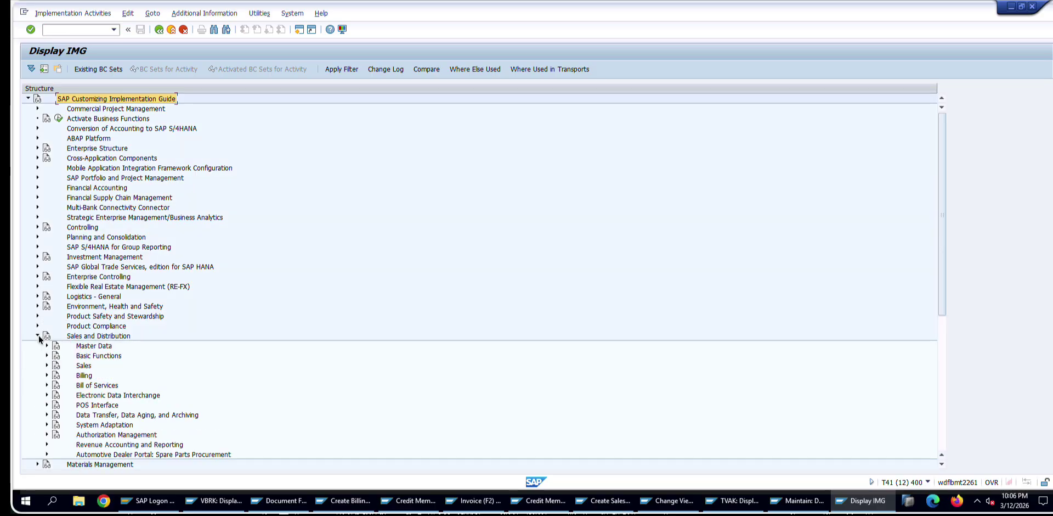
click(46, 375)
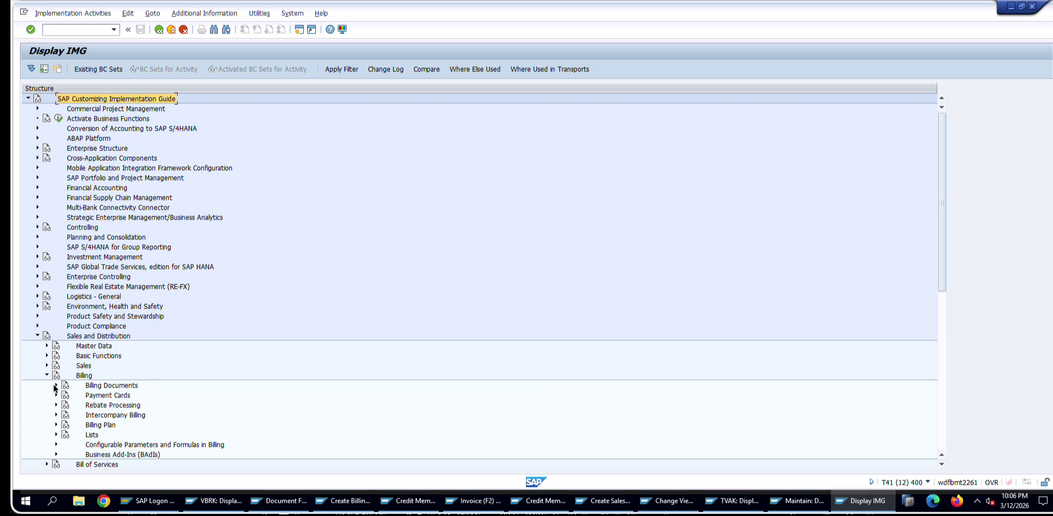
click(47, 375)
click(46, 355)
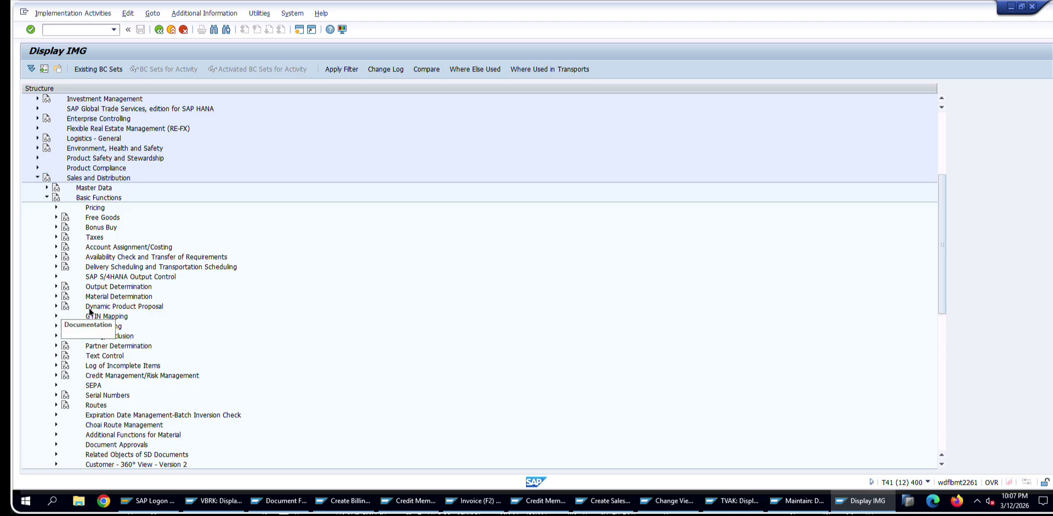
scroll(157, 375, down, 10)
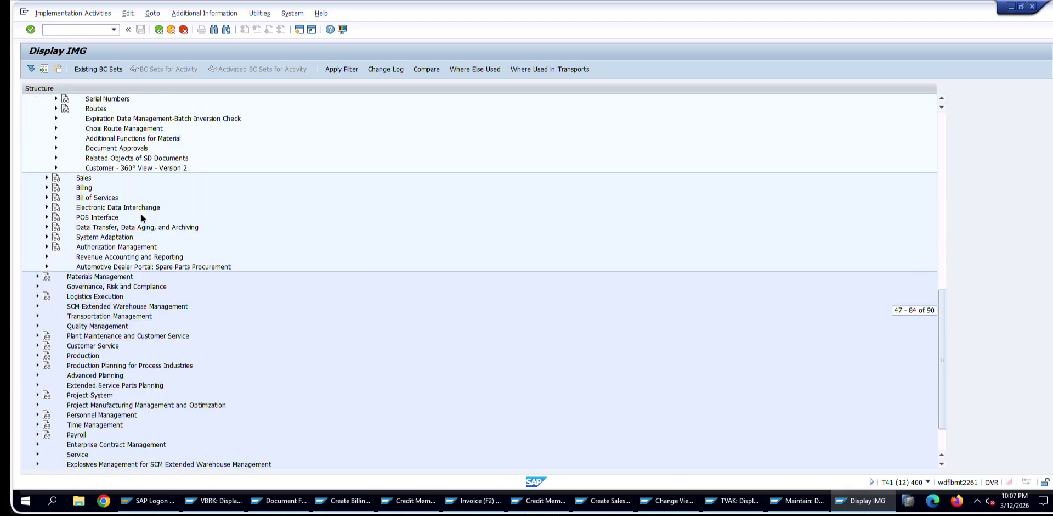
scroll(141, 213, up, 8)
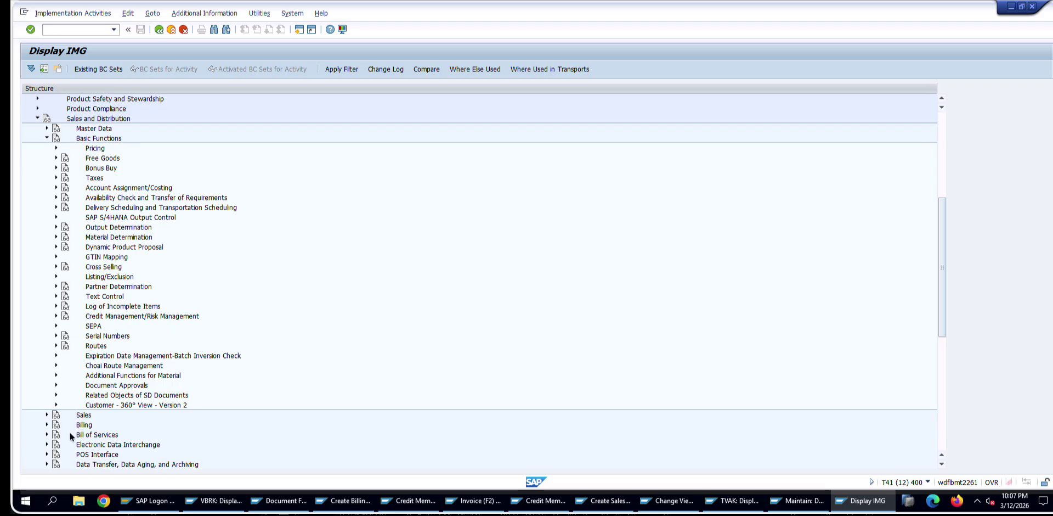
scroll(46, 426, down, 2)
- Review the activities of Maintain Copying Control for Billing Documents under Billing > Billing Documents, and close the selection without choosing one
click(47, 425)
scroll(131, 436, down, 1)
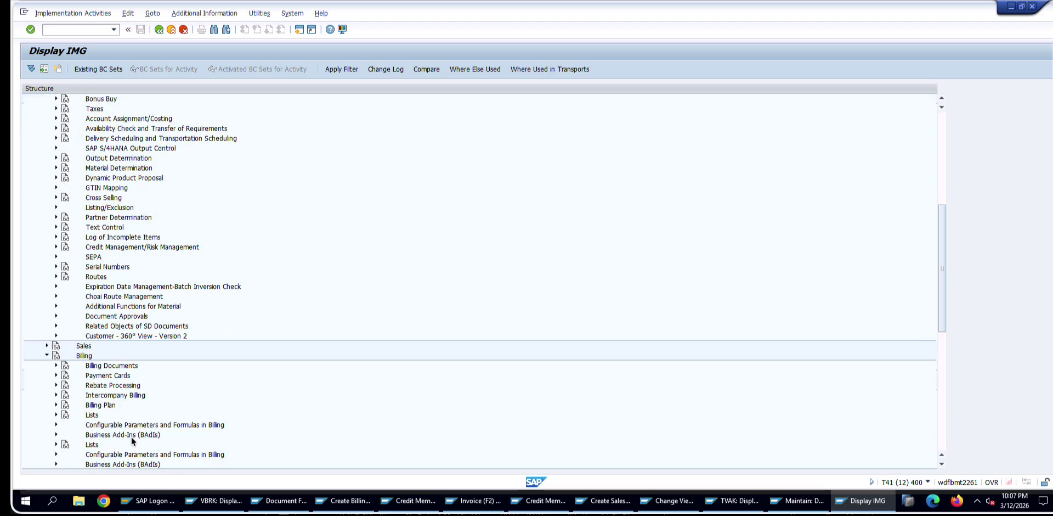
click(55, 364)
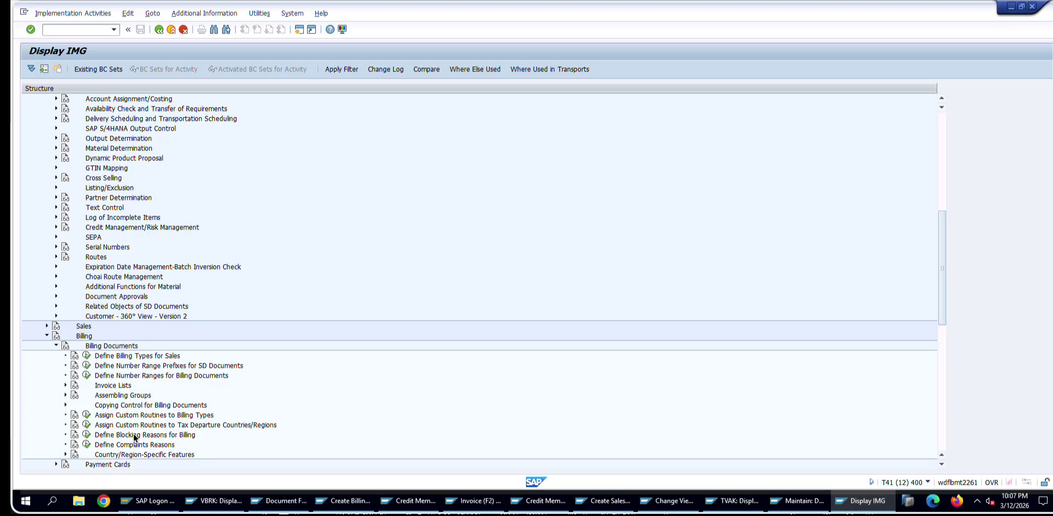
click(141, 405)
click(66, 405)
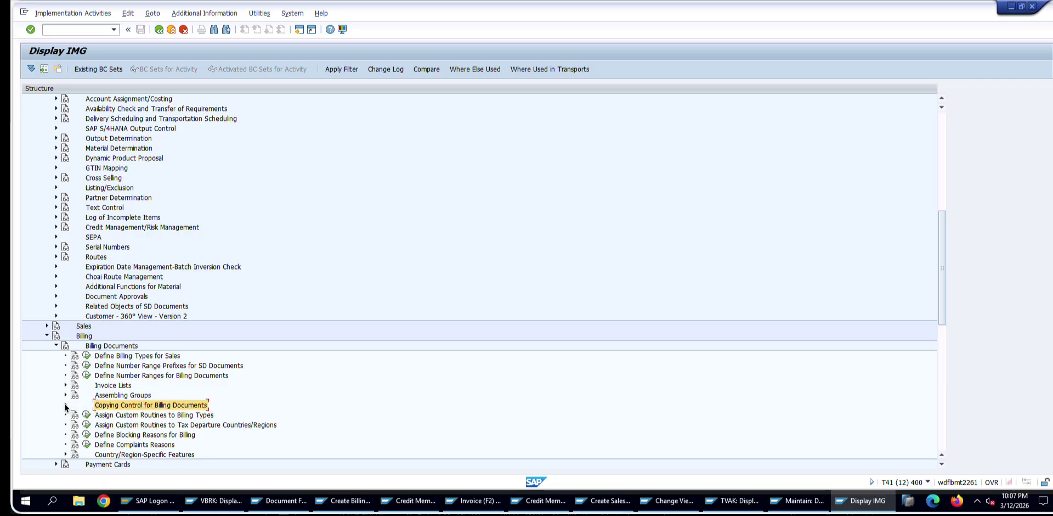
click(97, 415)
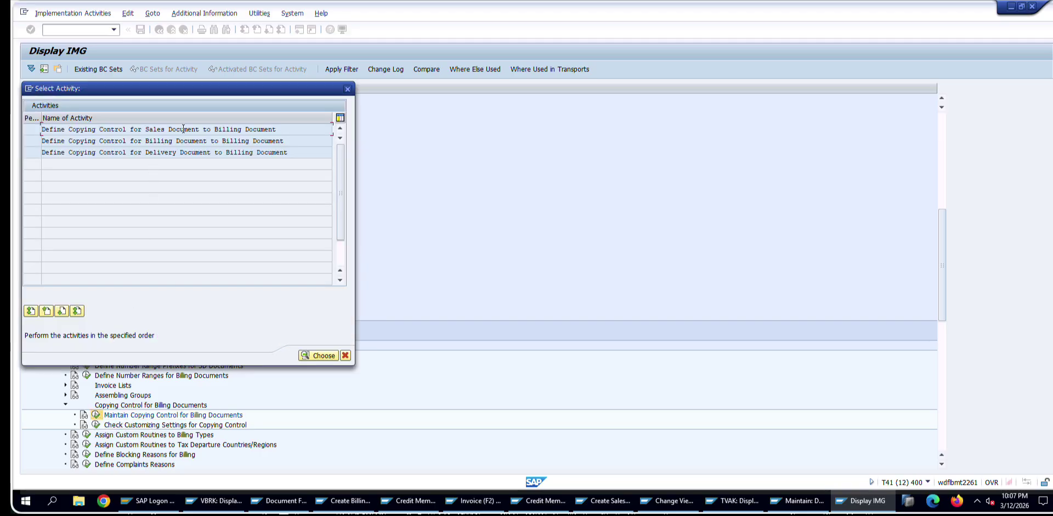
click(146, 130)
click(286, 152)
click(348, 89)
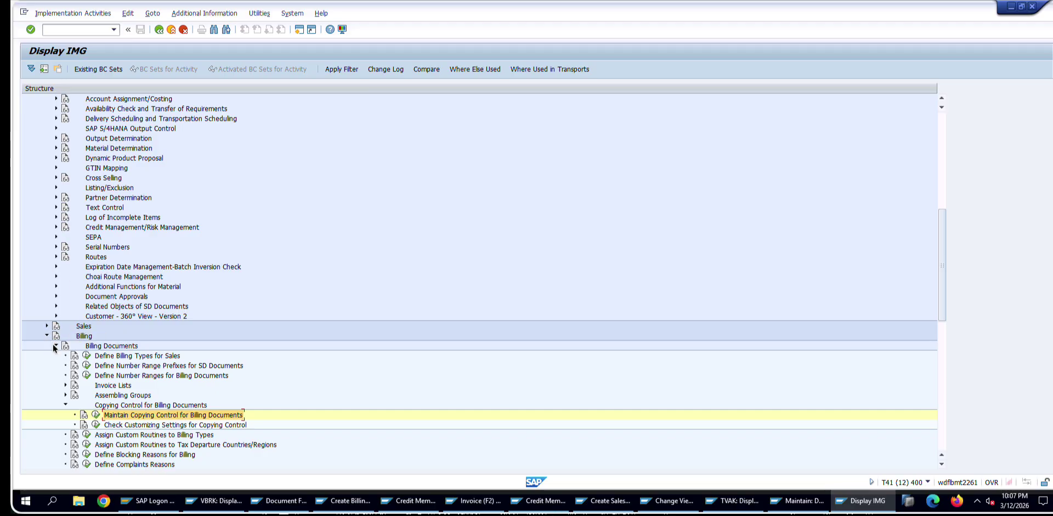
- Open the activity Set Copying Control: Billing Document to Sales Document under Sales > Copying Control for Sales Documents
click(48, 325)
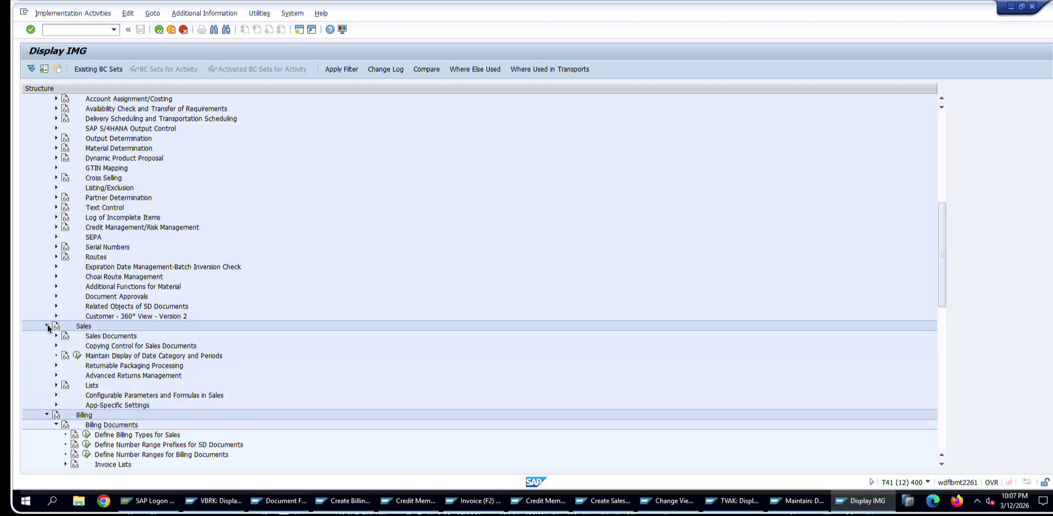
click(55, 336)
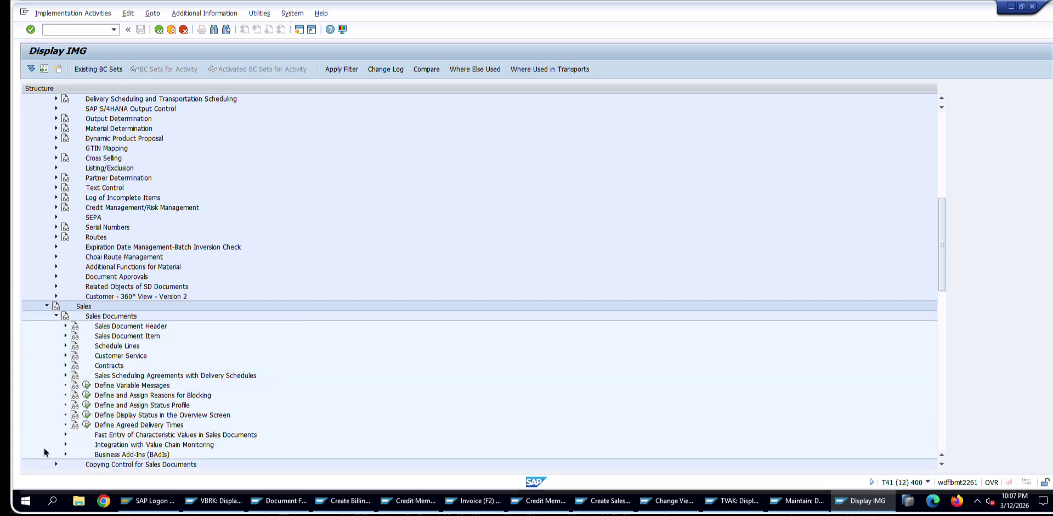
click(56, 464)
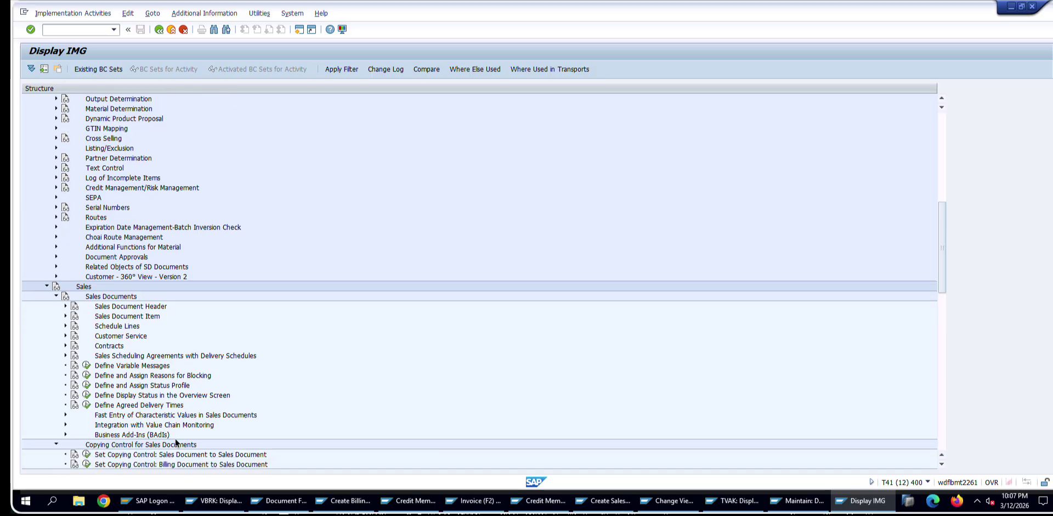
click(229, 464)
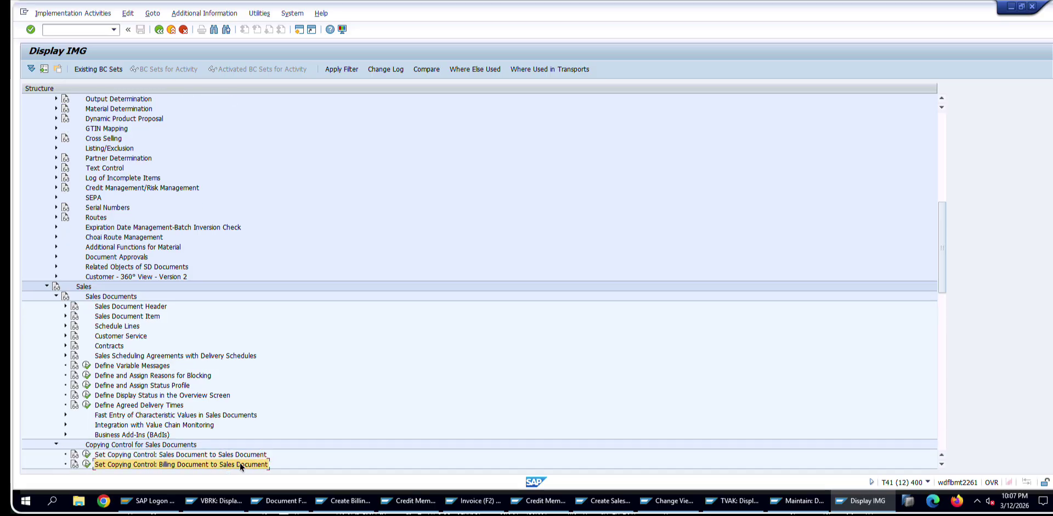
click(86, 464)
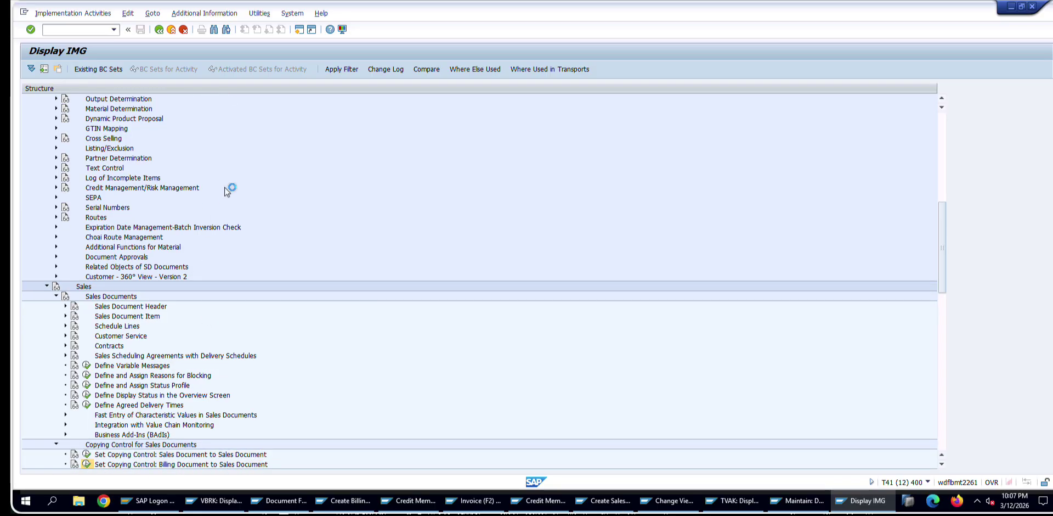
- Position the header list on sales document type RK and open the details of its entry with source billing type F2
click(197, 380)
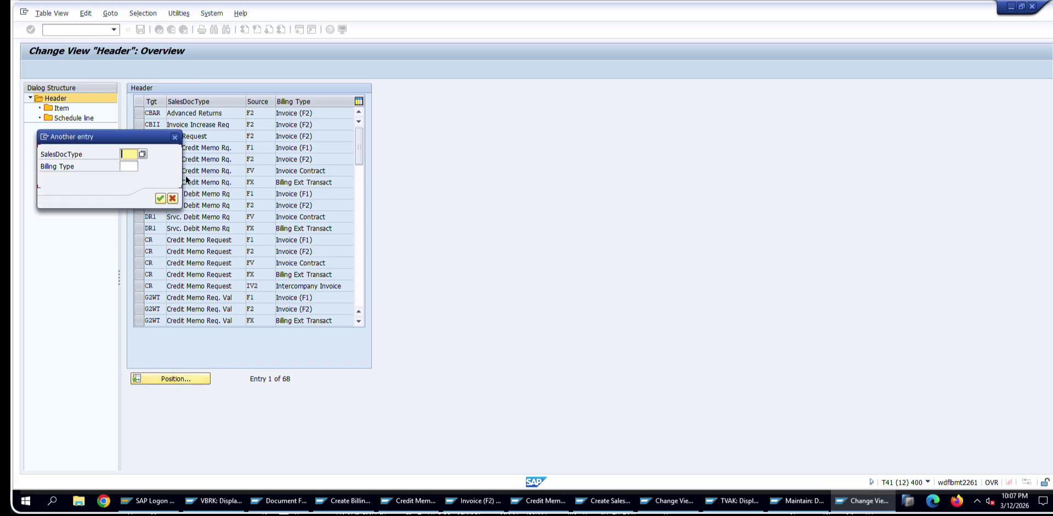
text(RK)
key(Tab)
key(Return)
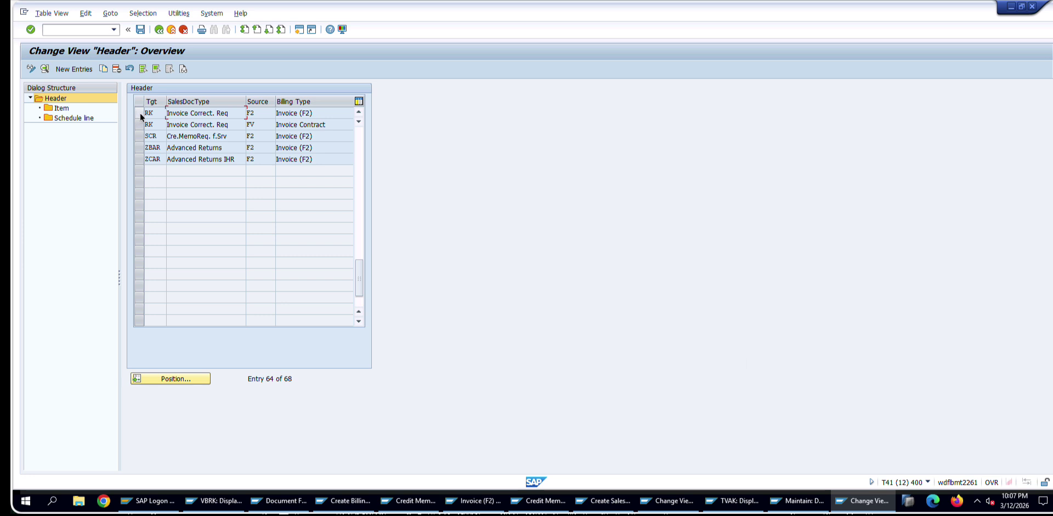
click(139, 112)
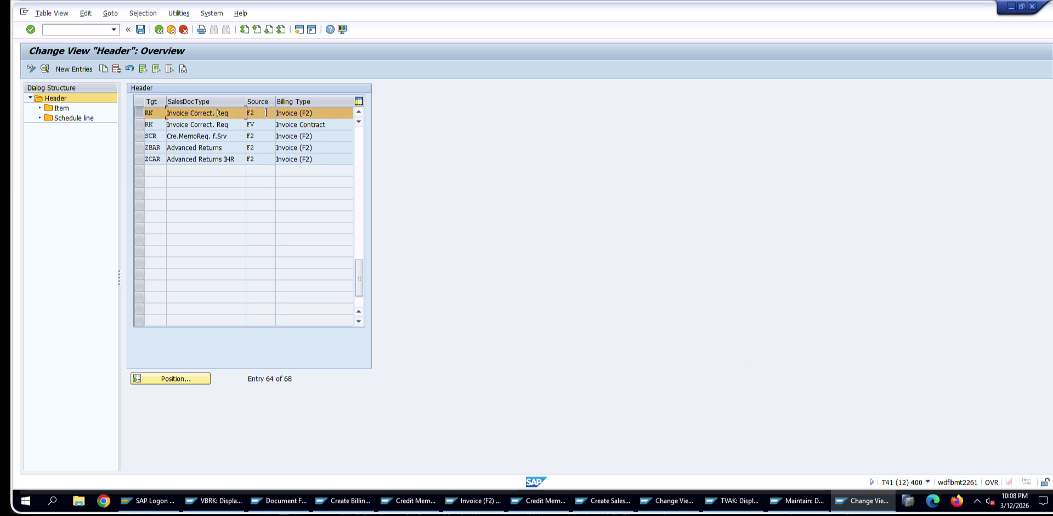
click(302, 113)
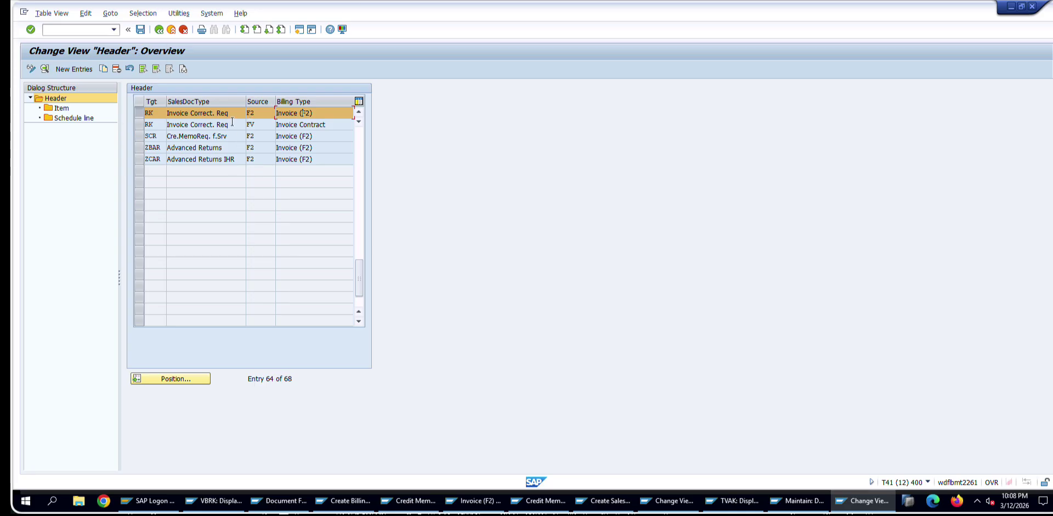
double_click(208, 113)
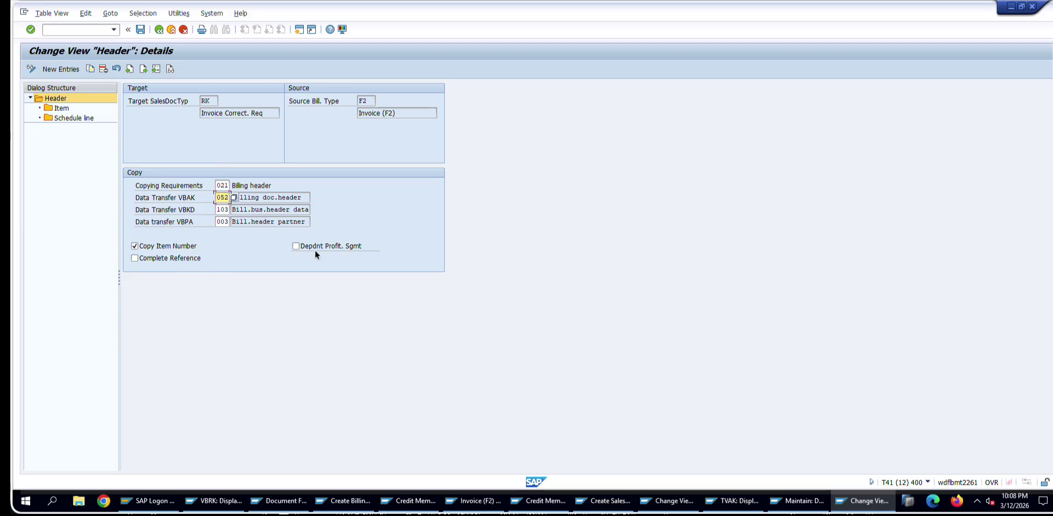
- Examine the header's copying requirements and the VBAK and VBKD data transfer routines for F2 to RK
click(202, 184)
click(228, 185)
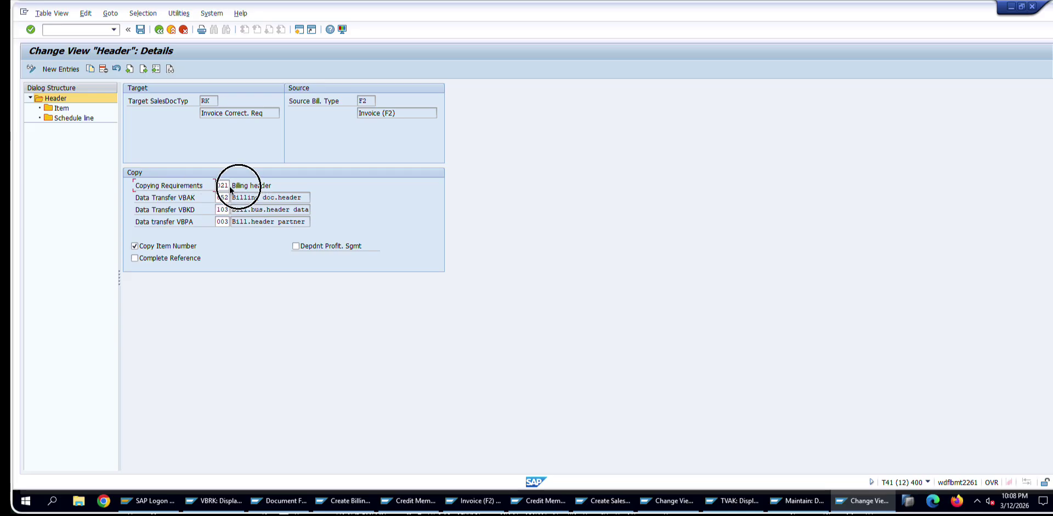
click(223, 207)
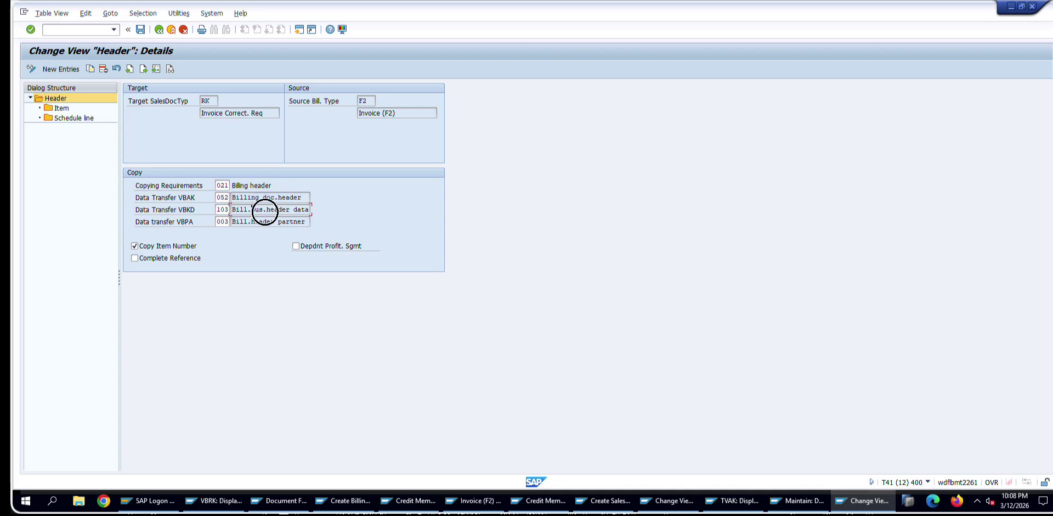
drag(251, 210, 302, 209)
- Go to the item level of the F2 to RK copying control and open the details of item category TAN
double_click(62, 108)
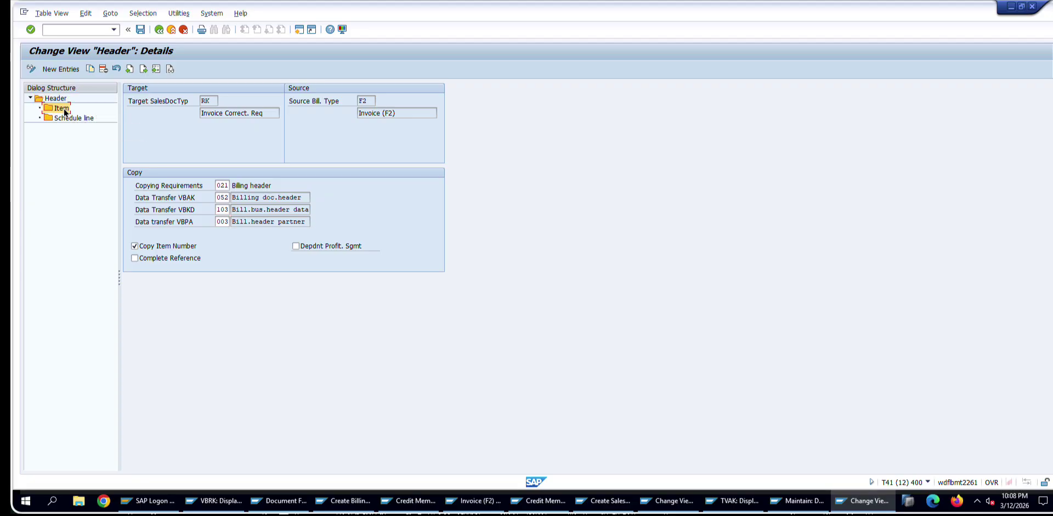
click(193, 377)
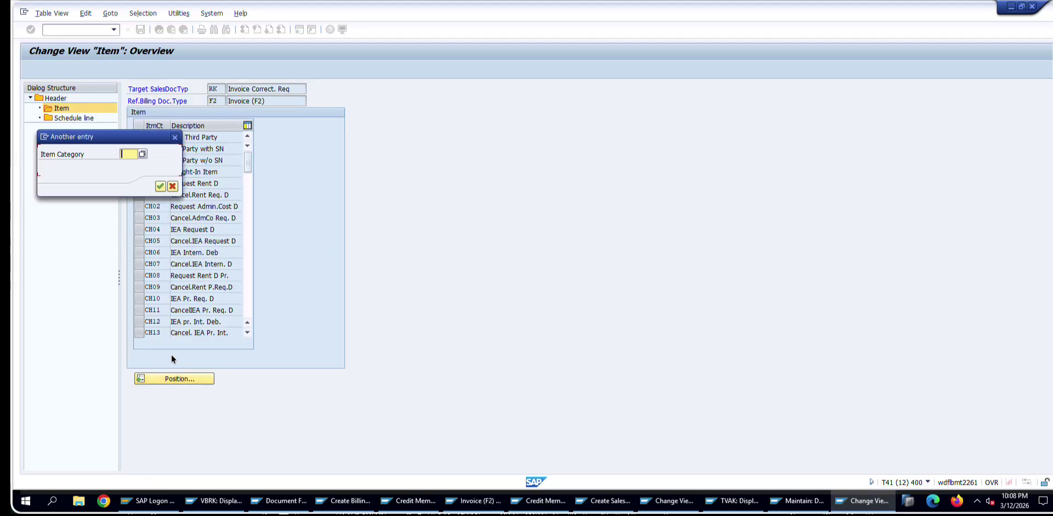
text(tan)
key(Return)
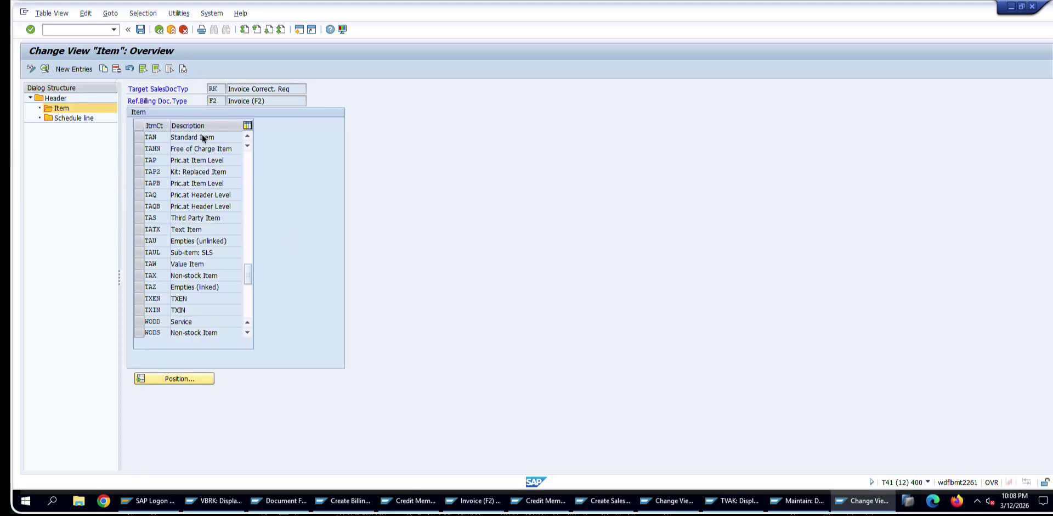
double_click(202, 135)
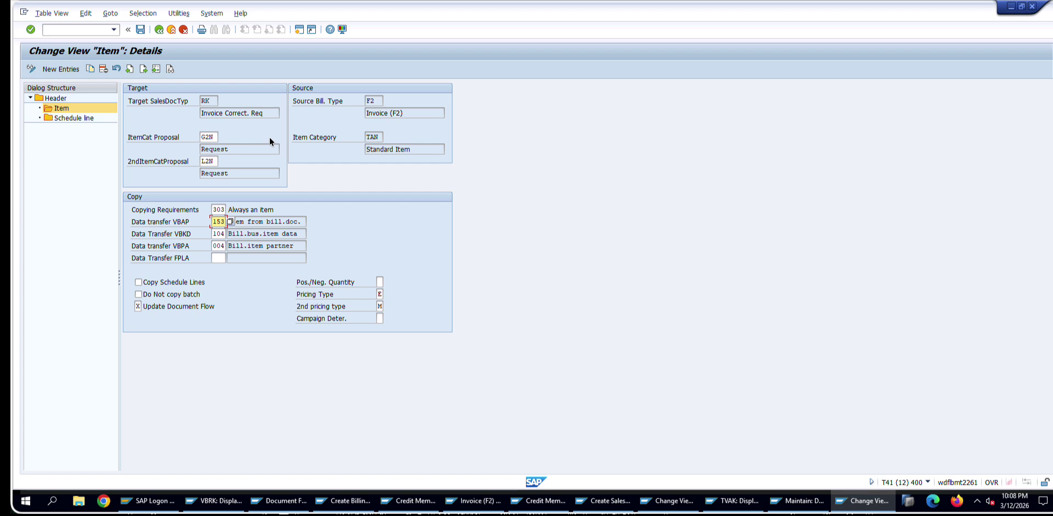
- Examine the first and second item category proposals for item category TAN
double_click(216, 137)
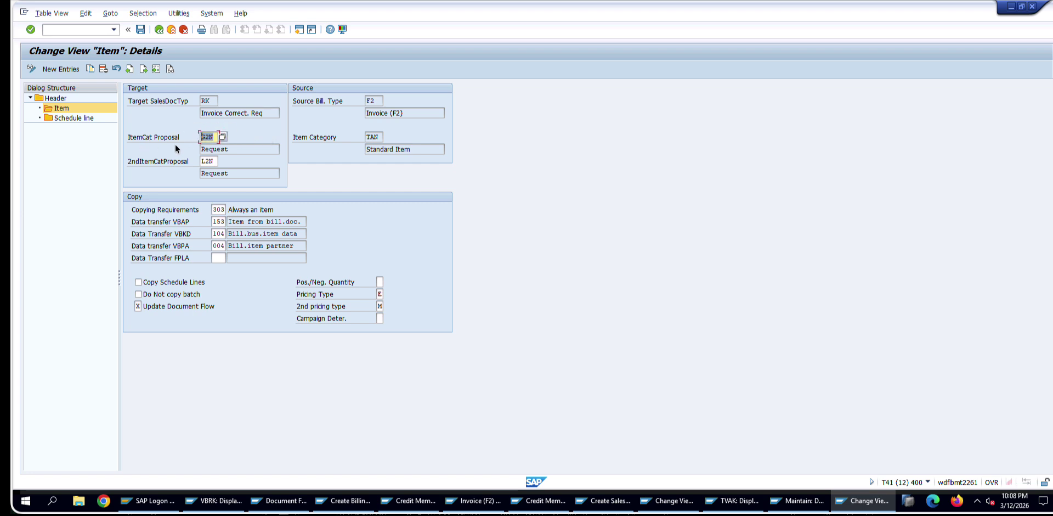
click(210, 136)
double_click(211, 137)
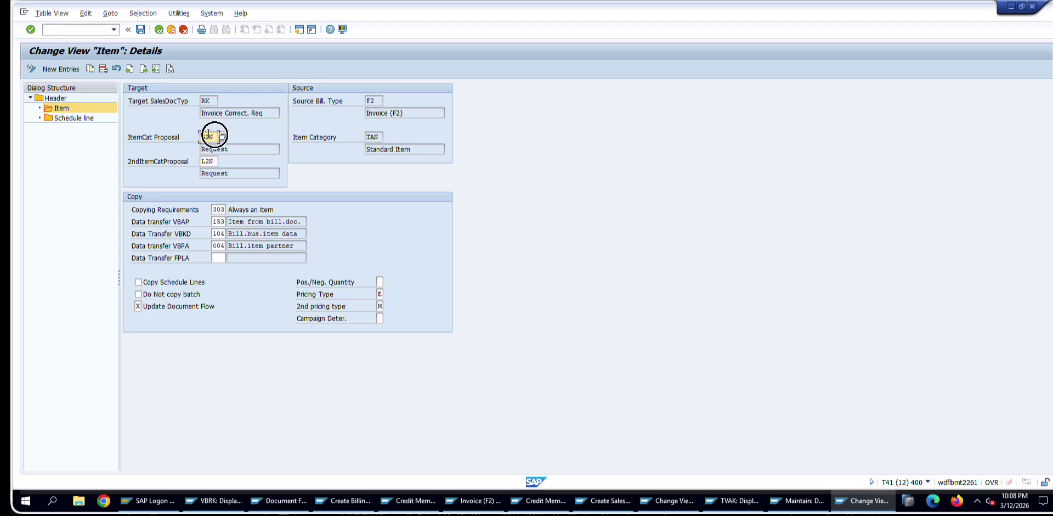
click(147, 162)
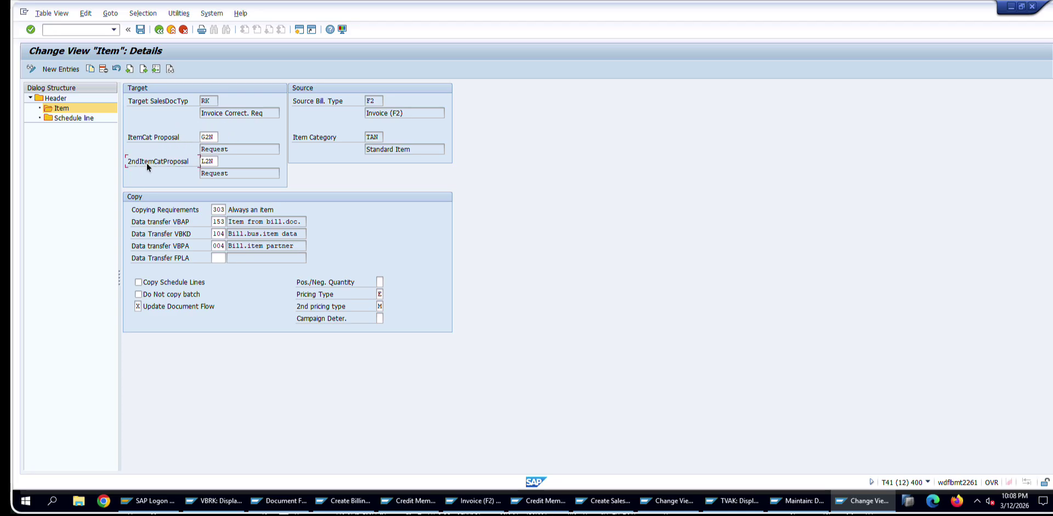
double_click(210, 161)
- Look up the descriptions of pricing type E and second pricing type M among the possible entries for item category TAN
click(380, 294)
click(386, 295)
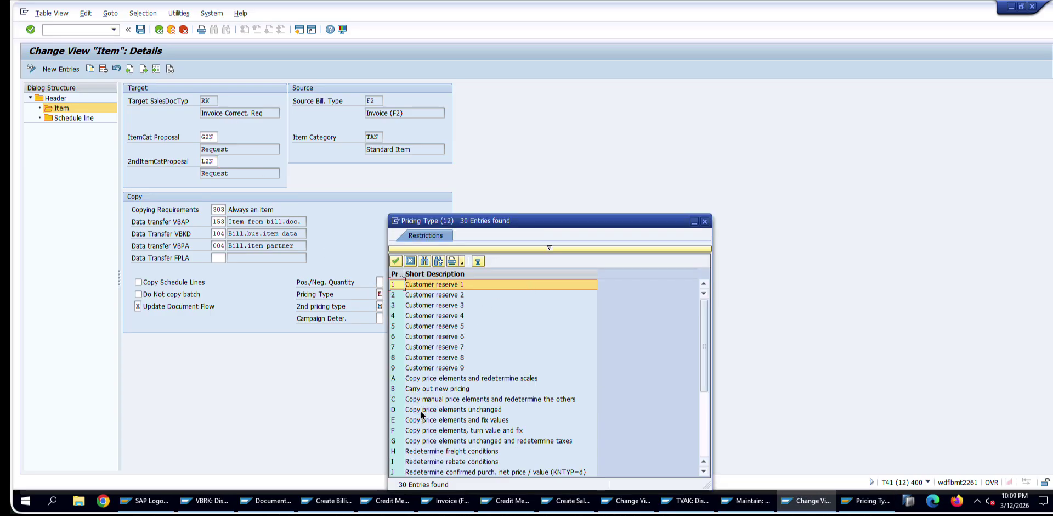
click(441, 423)
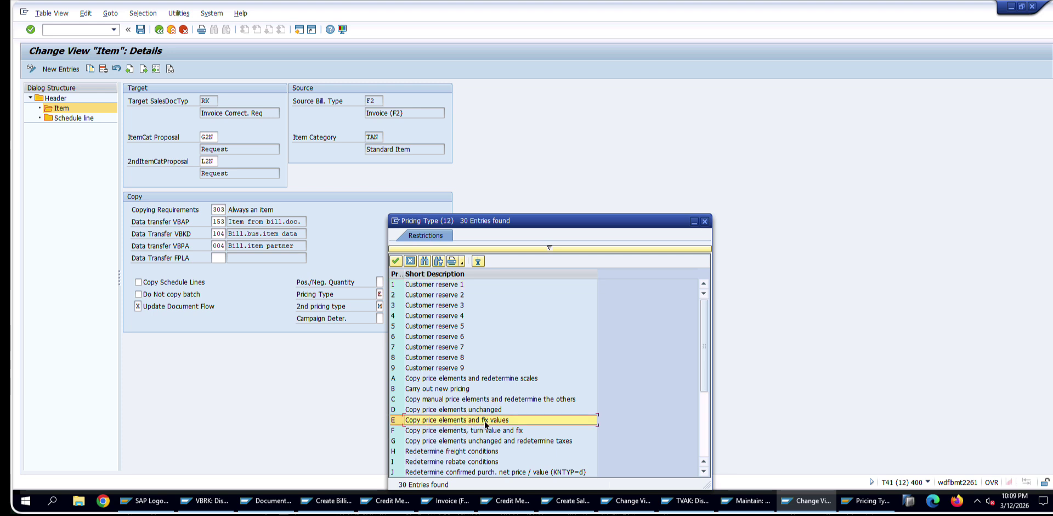
click(705, 221)
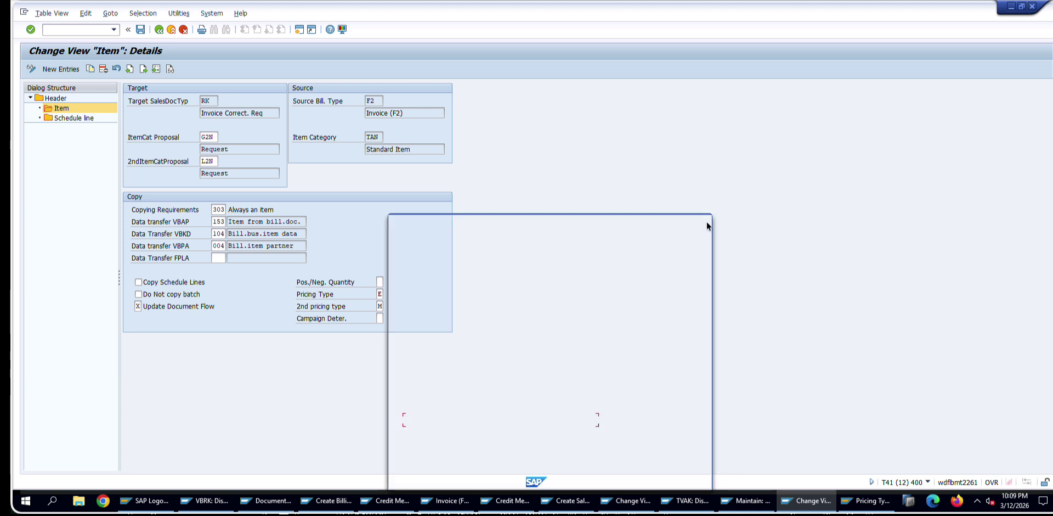
click(380, 306)
click(387, 306)
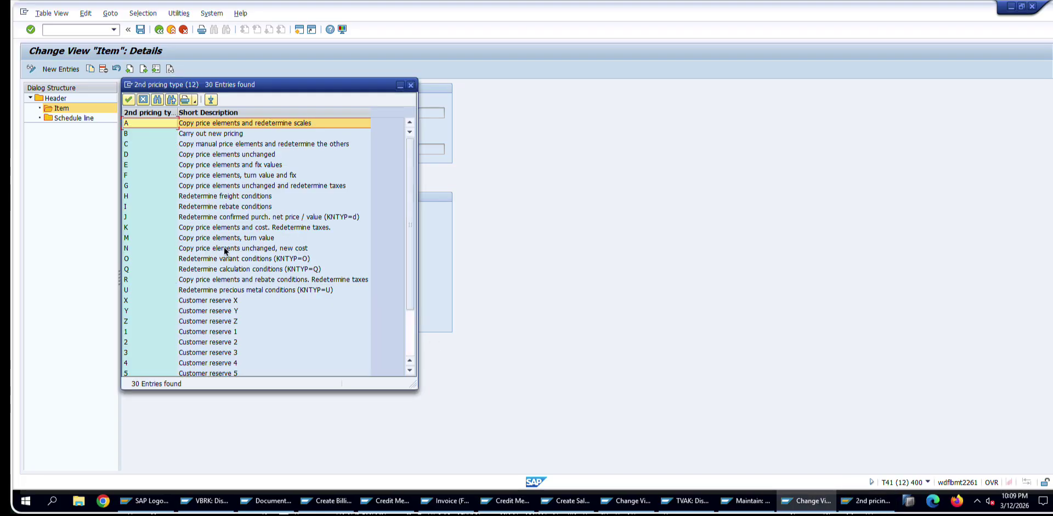
click(190, 238)
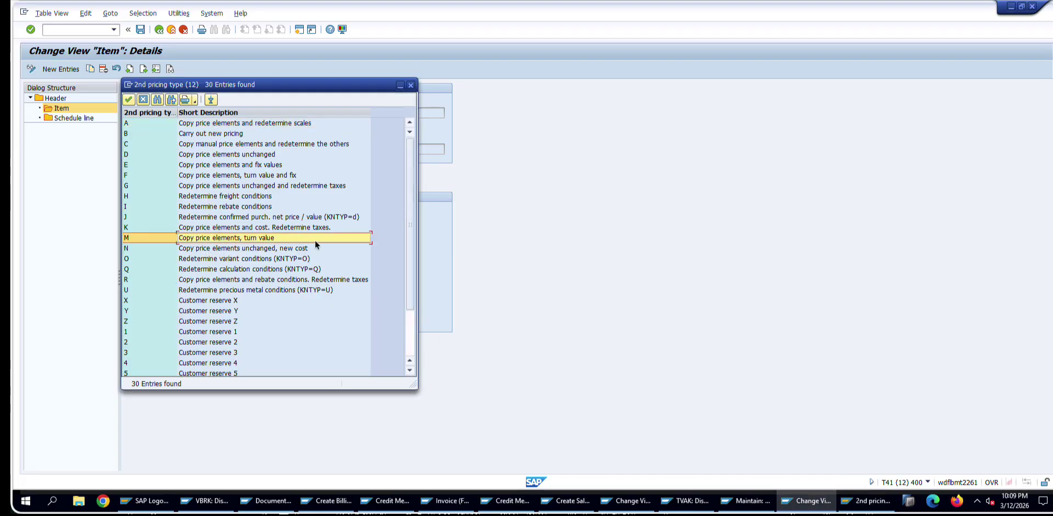
click(411, 85)
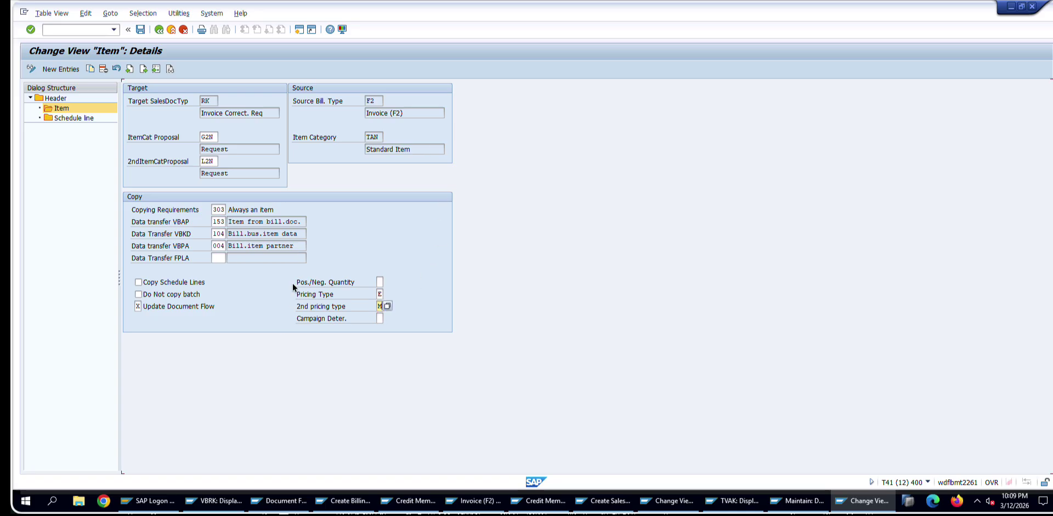
- Return to the header list, position it on sales document type CBII and open the details of its entry with source billing type F2
click(160, 29)
click(159, 28)
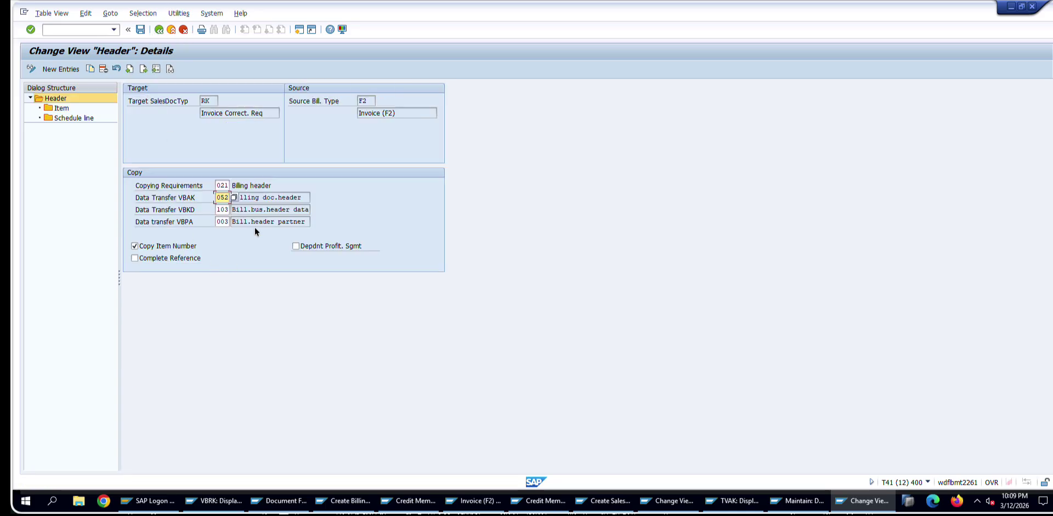
click(159, 29)
click(180, 379)
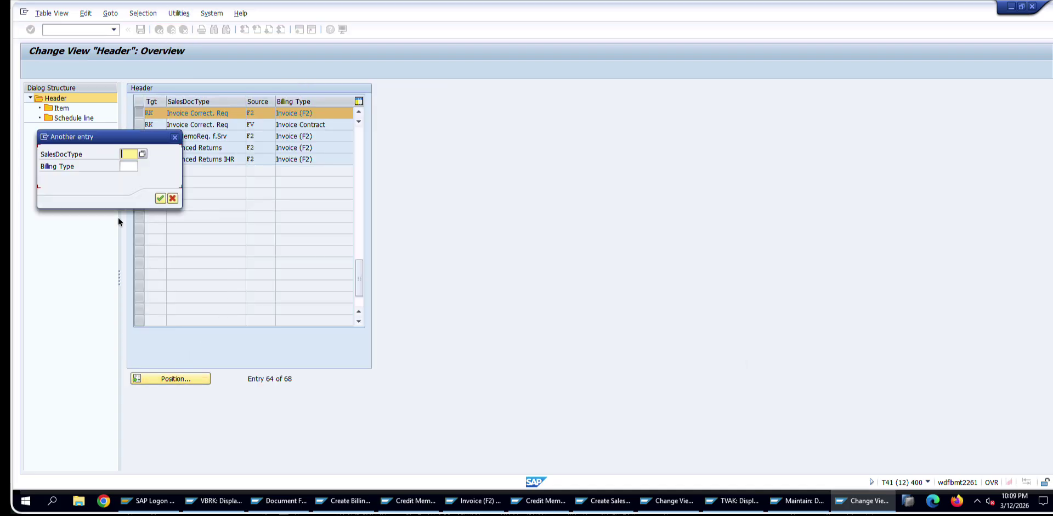
text(cbii)
key(Tab)
key(Return)
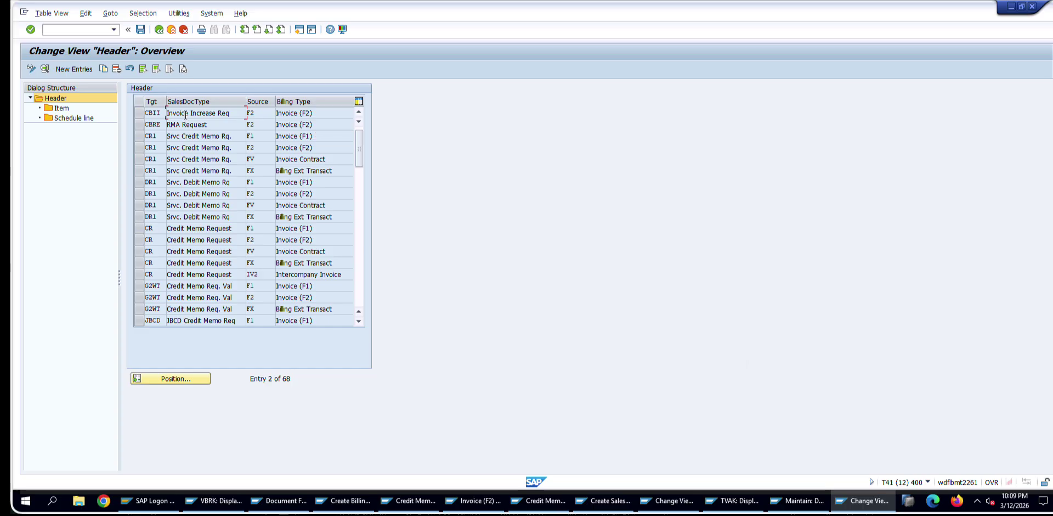
double_click(210, 113)
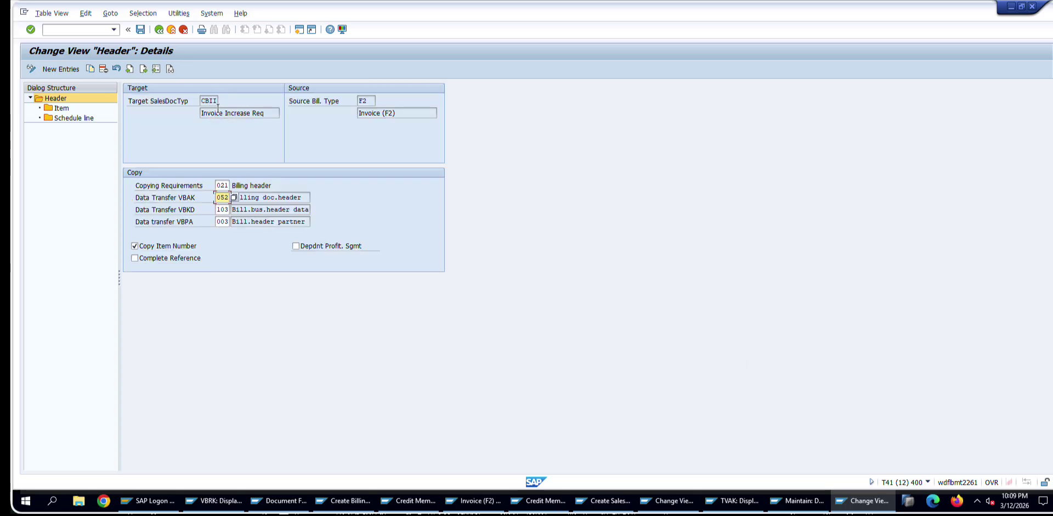
drag(222, 102, 185, 103)
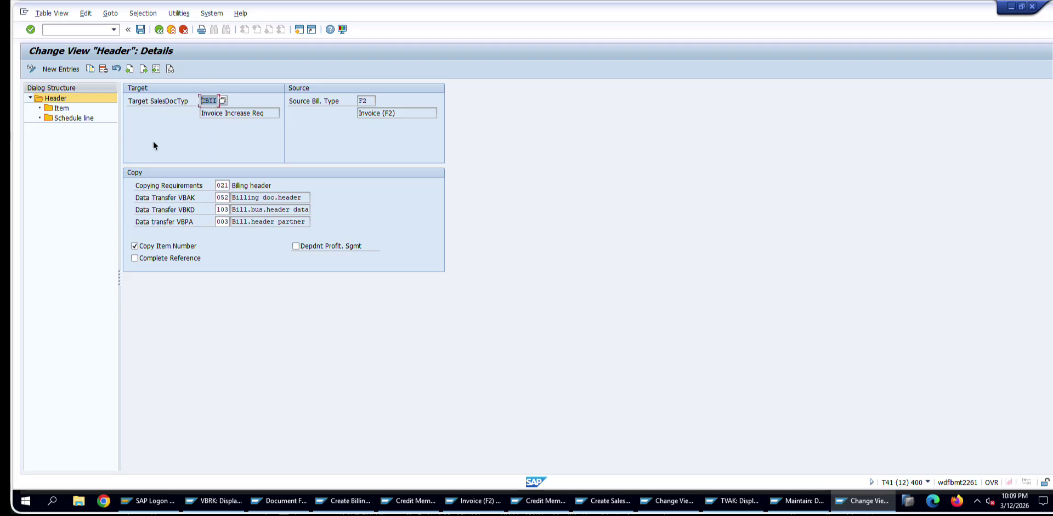
- Open the item-level details of item category TAN for F2 to CBII and examine its first and second item category proposals
double_click(74, 108)
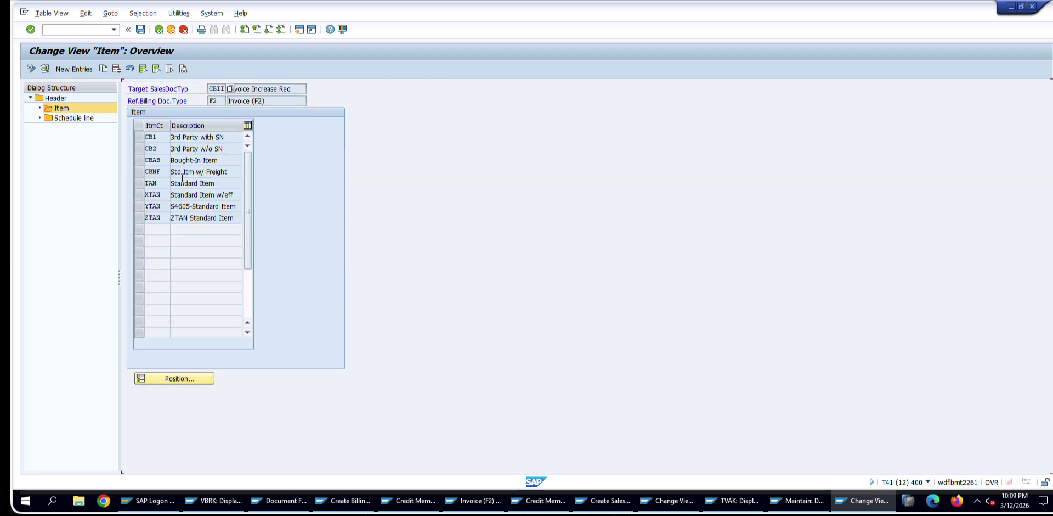
double_click(188, 183)
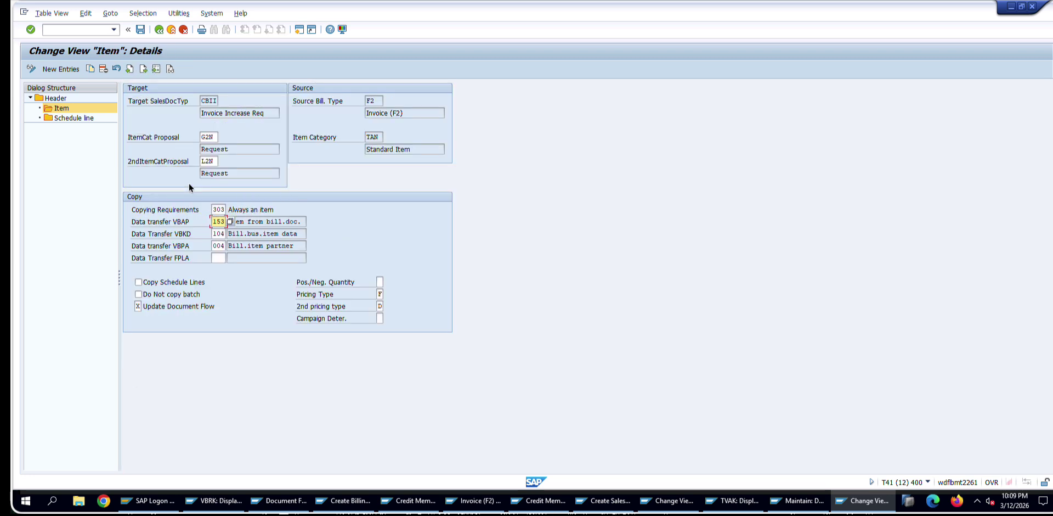
double_click(208, 137)
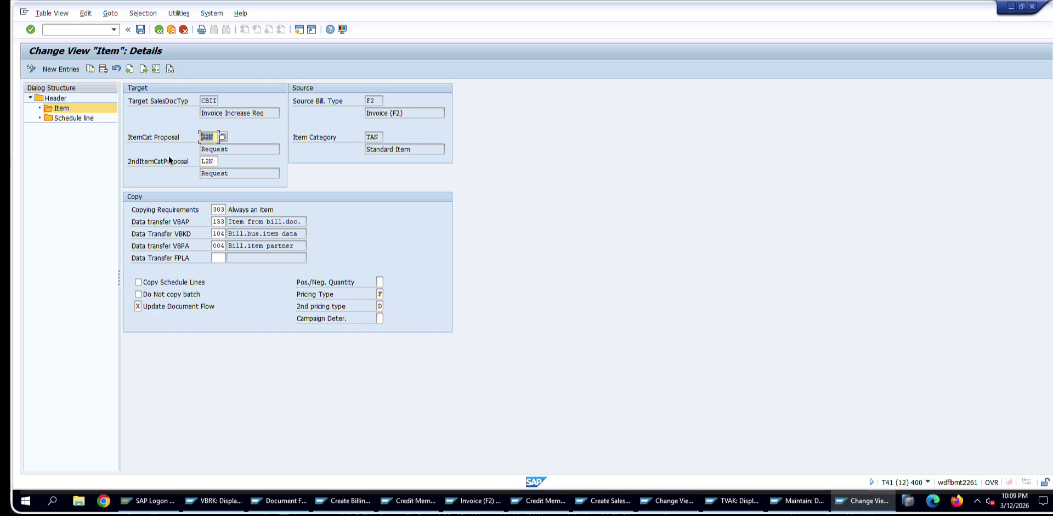
double_click(215, 160)
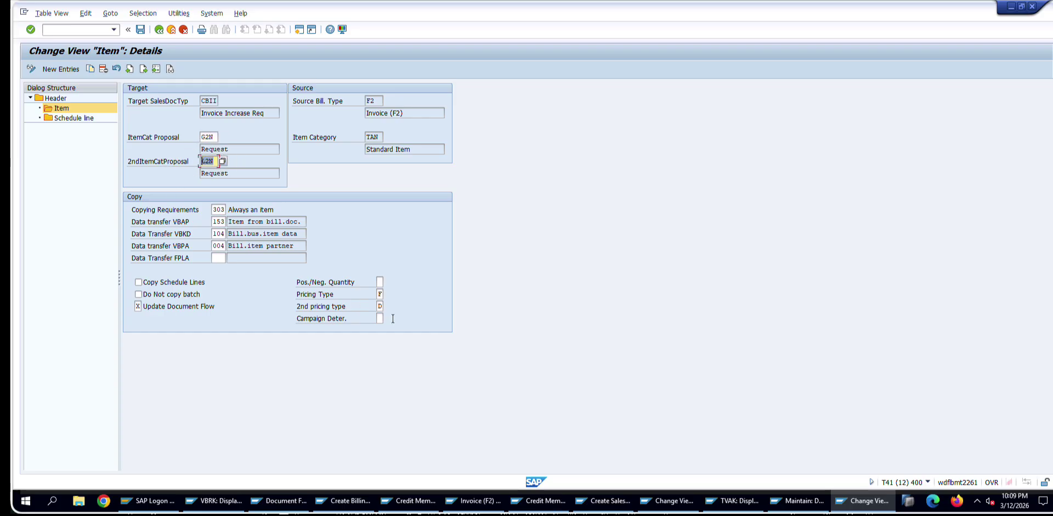
- Look up the descriptions of pricing type F and second pricing type D for the CBII copying control of item category TAN
click(380, 293)
key(F4)
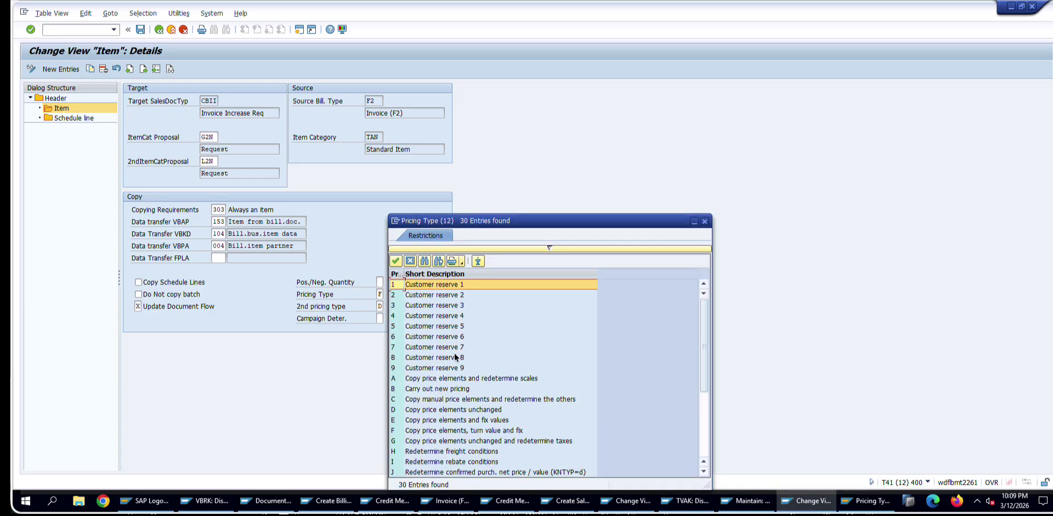
click(438, 431)
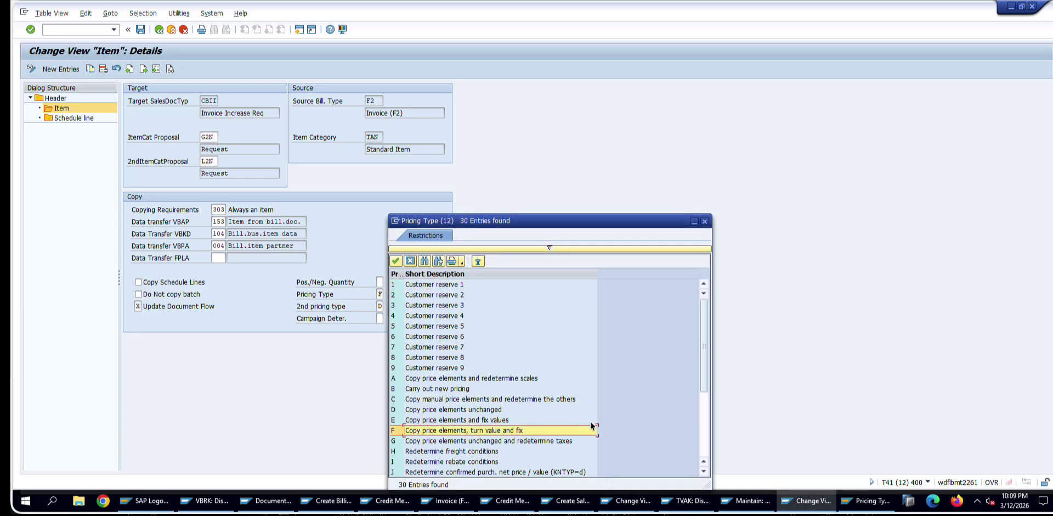
click(705, 221)
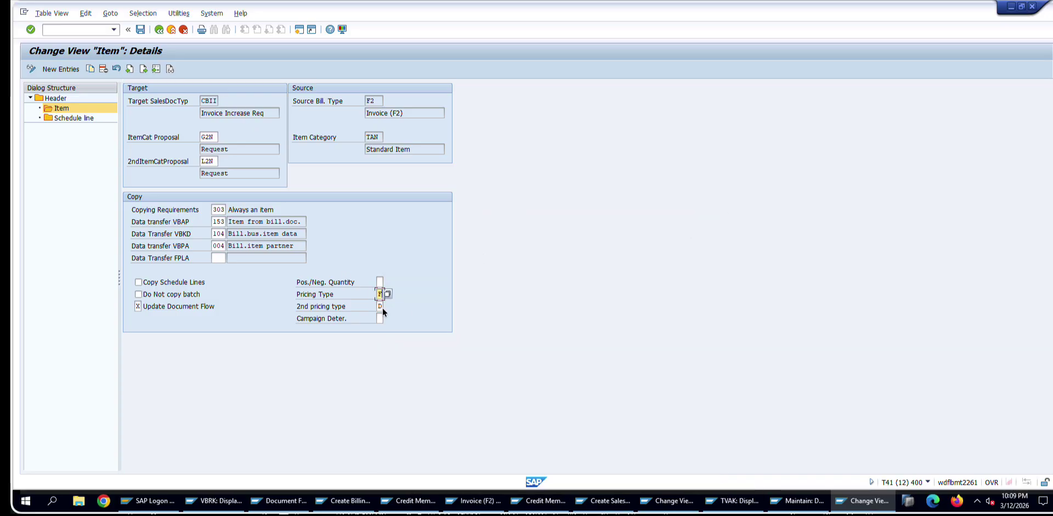
click(381, 305)
key(F4)
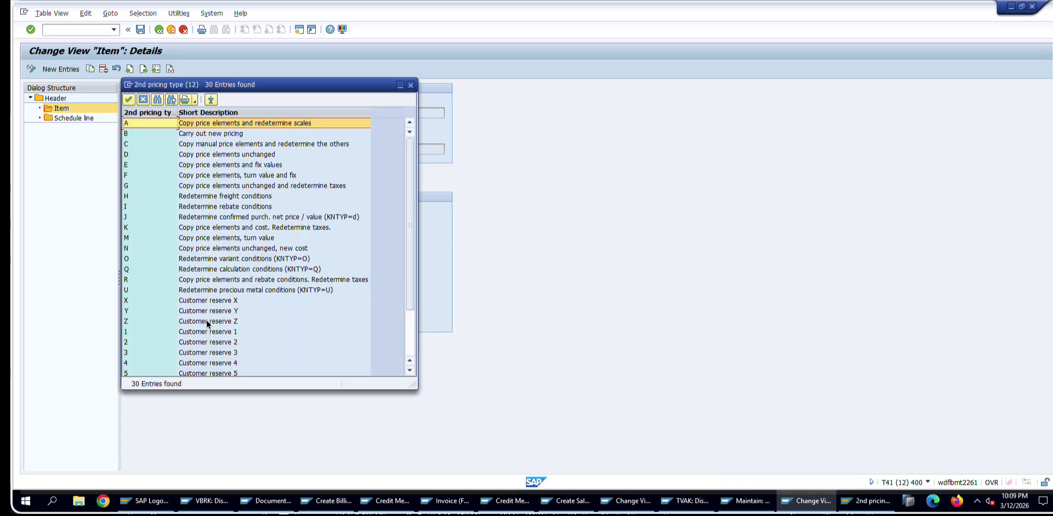
click(180, 155)
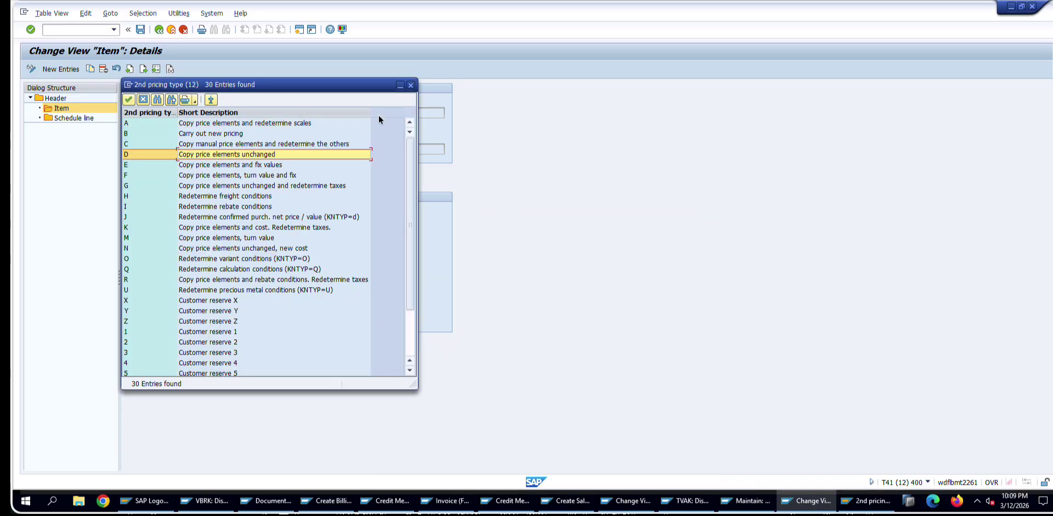
click(408, 87)
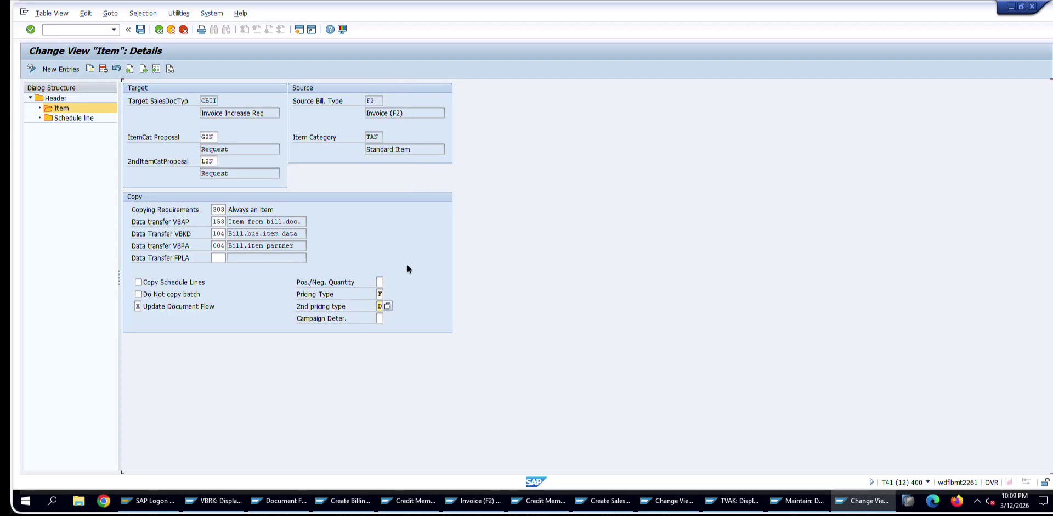
- Compare the two CBII pricing types with the first and second item category proposals
click(380, 306)
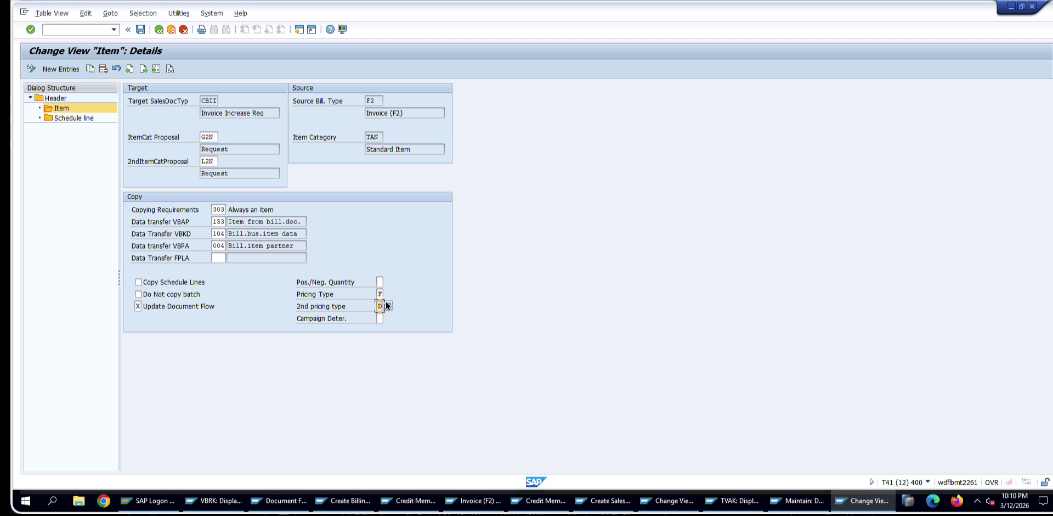
click(386, 302)
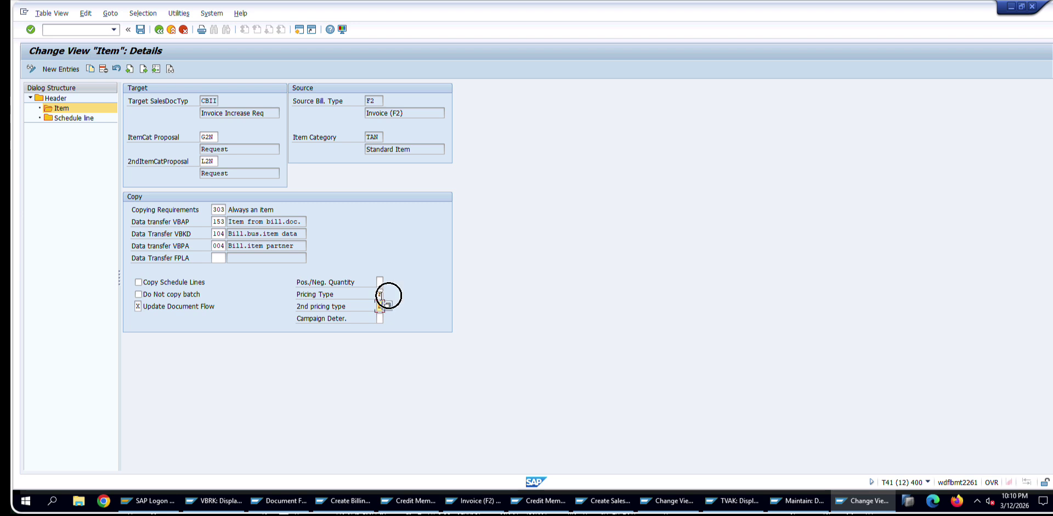
click(208, 137)
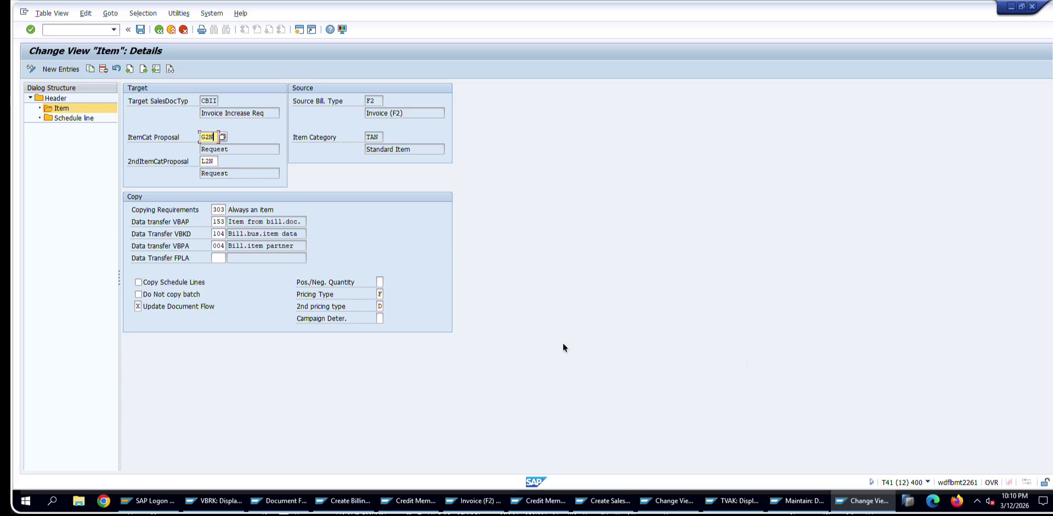
click(217, 160)
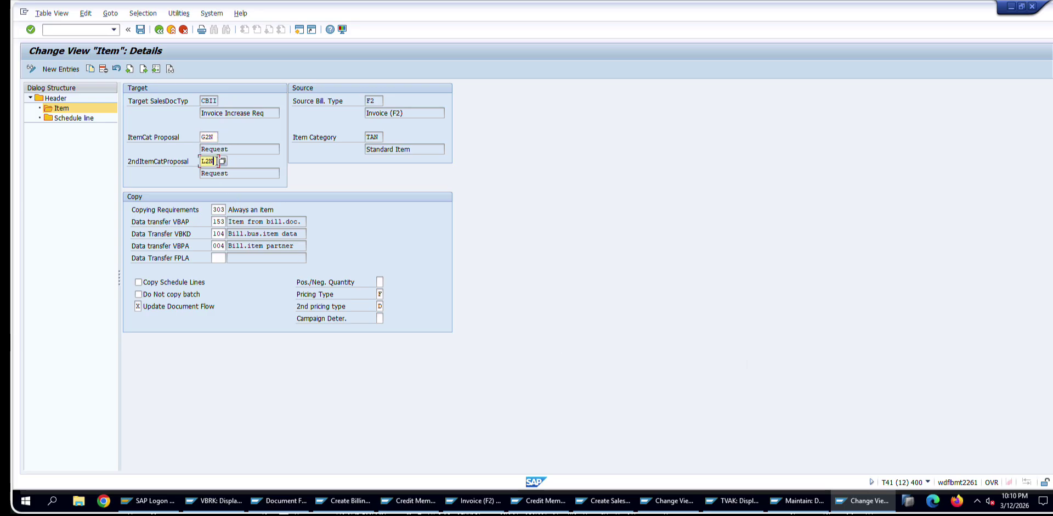
- Leave the CBII item details and return to the header overview of the copying control
click(159, 30)
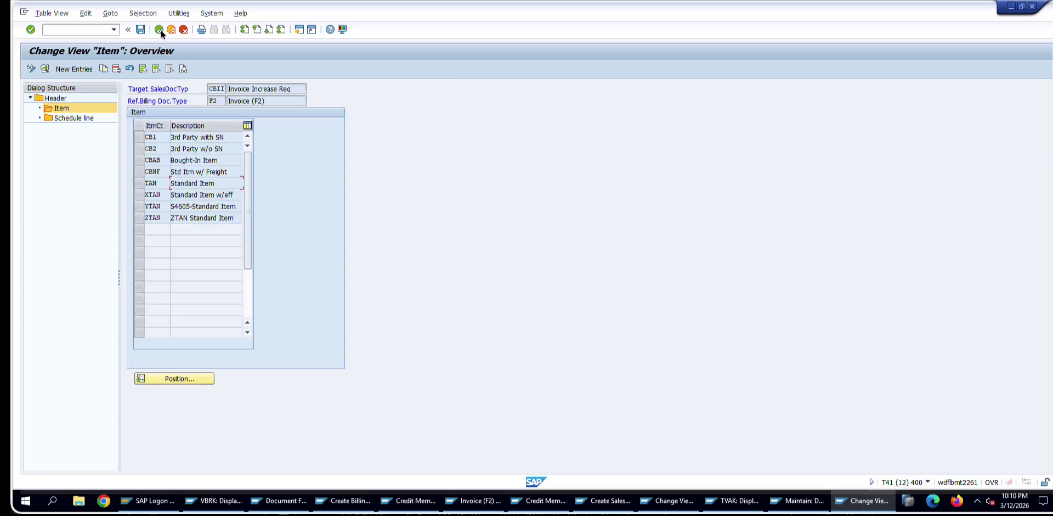
click(159, 30)
click(159, 29)
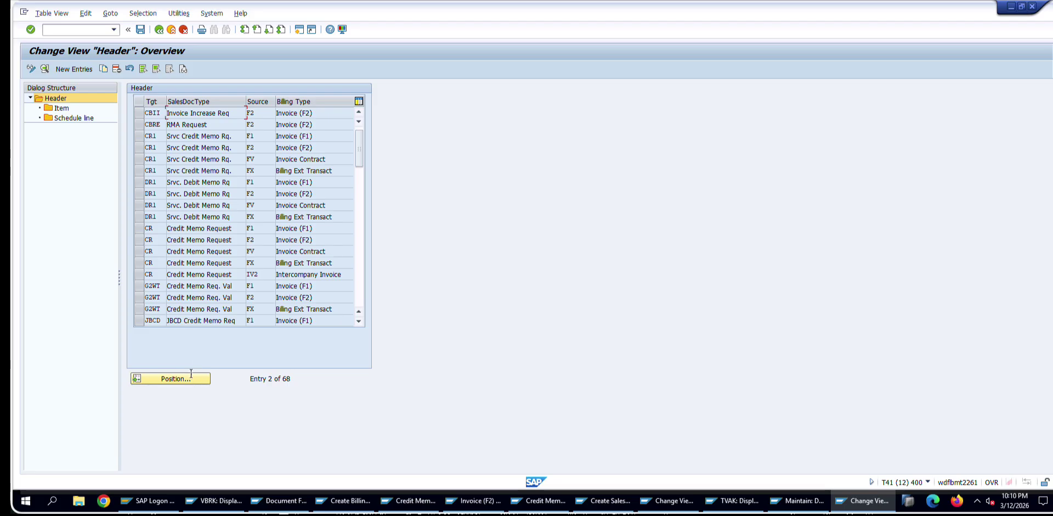
click(190, 380)
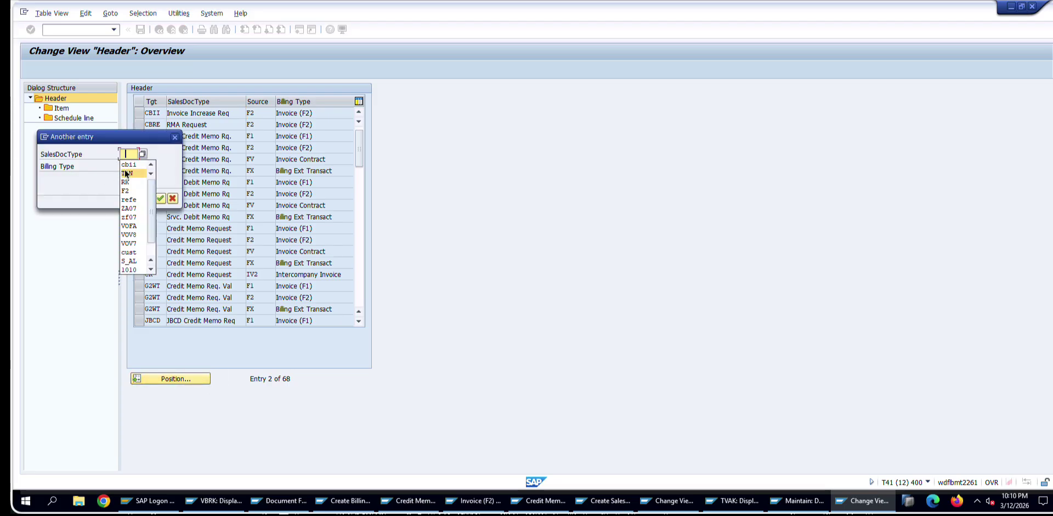
click(944, 173)
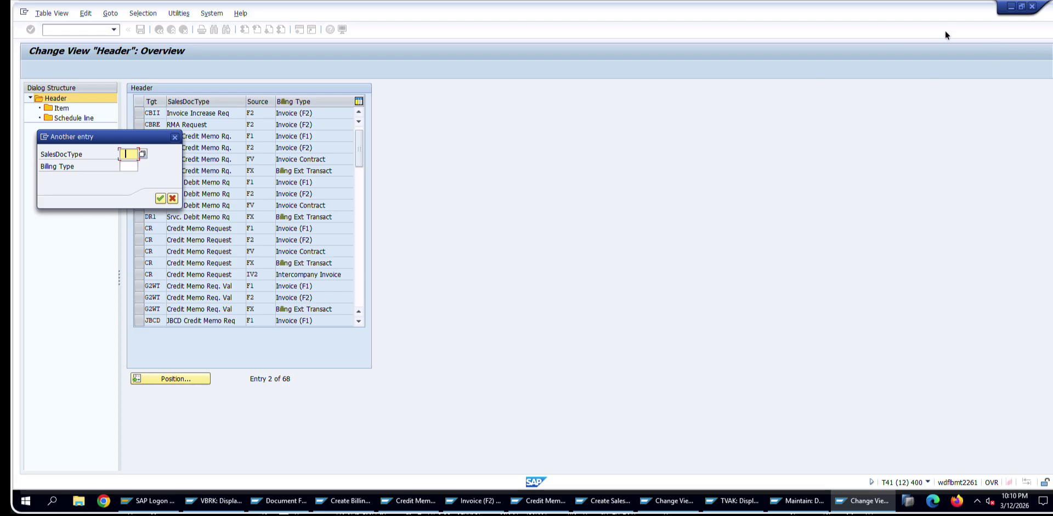
click(175, 137)
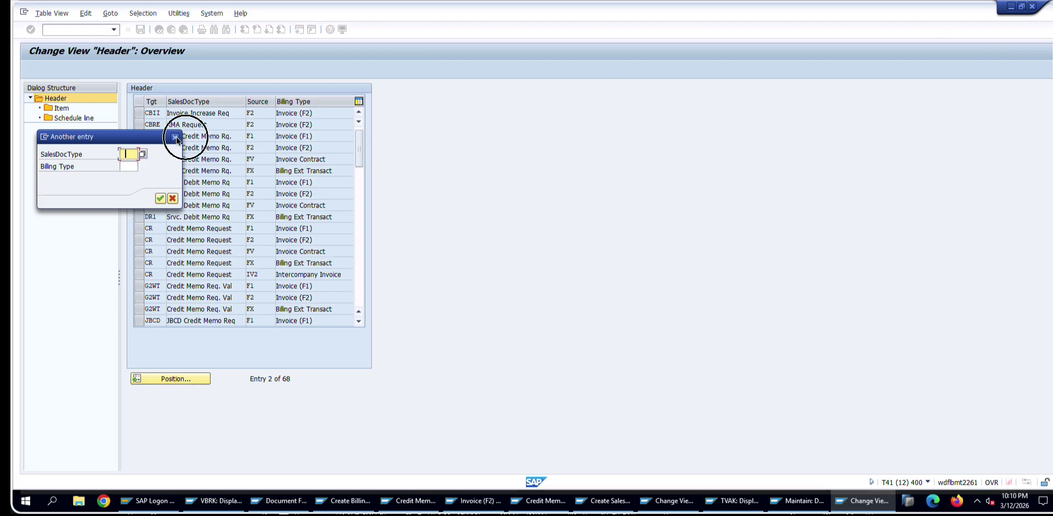
- Shrink the copying control window to about half the screen and check its transaction code in the system information
click(1021, 7)
drag(432, 318, 553, 486)
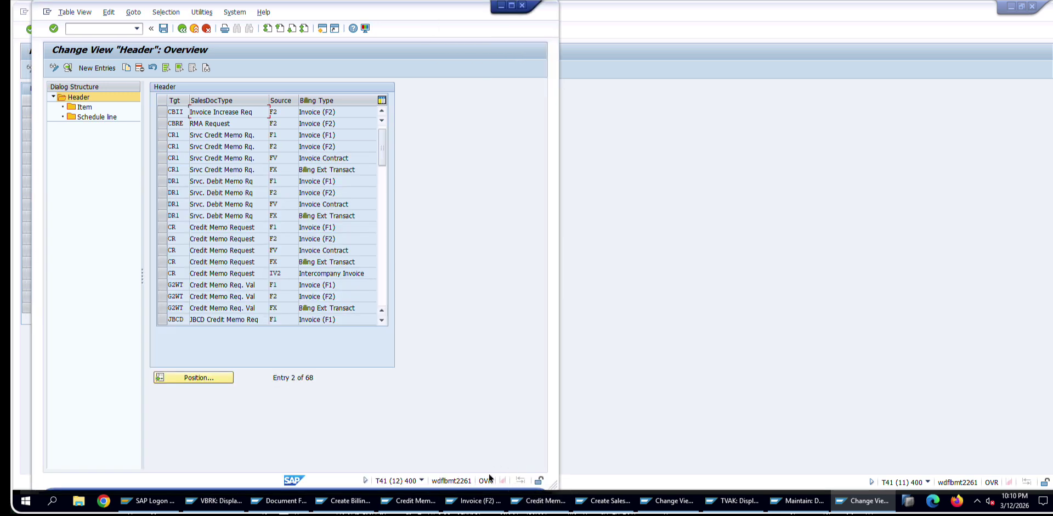
click(421, 480)
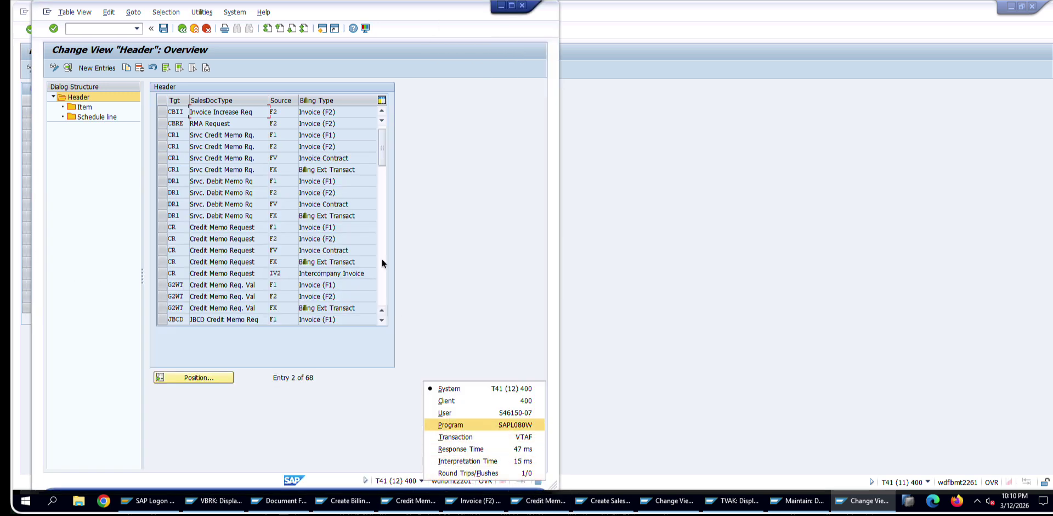
click(427, 174)
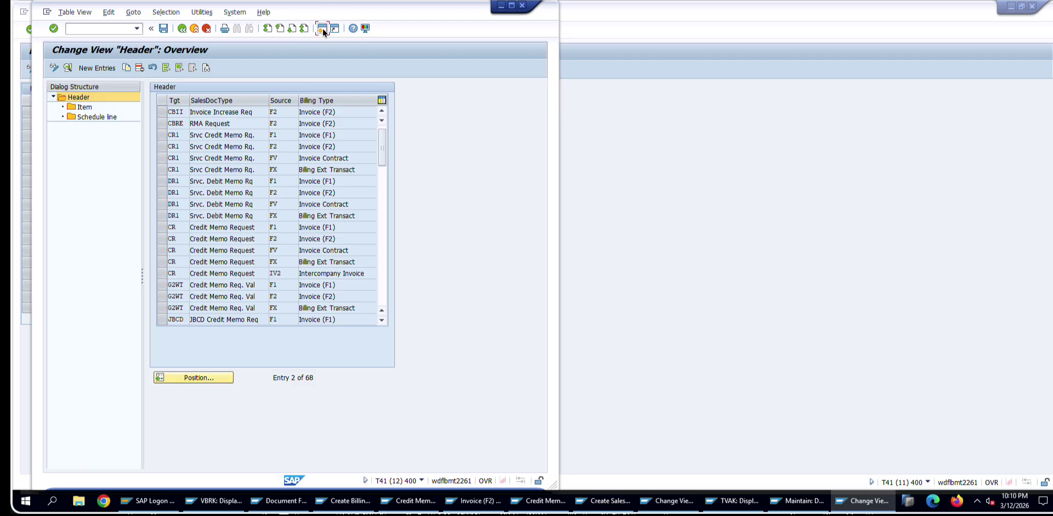
- Open a new session, place its window beside the existing copying control window and start transaction VTAF in it
click(323, 29)
drag(657, 17, 827, 16)
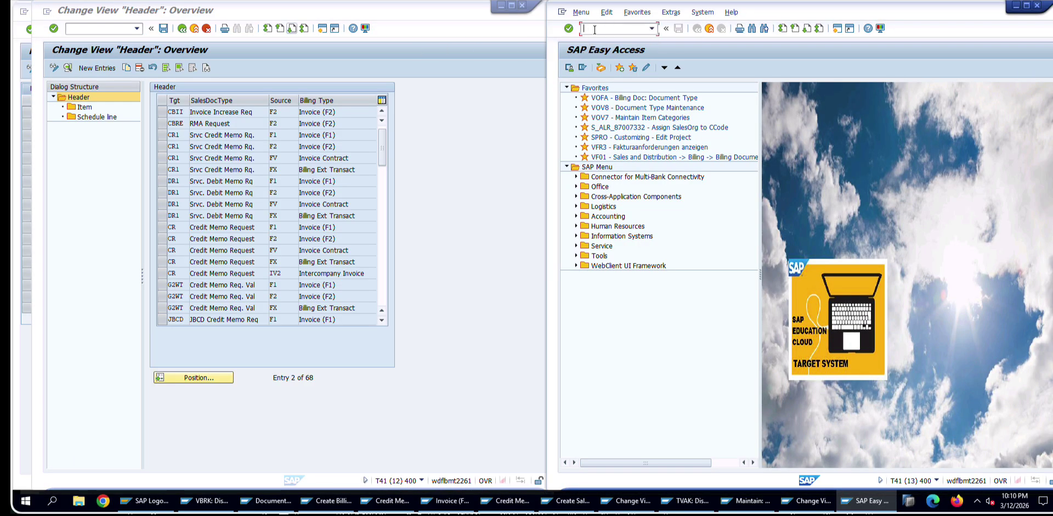
text(vtaf)
key(Return)
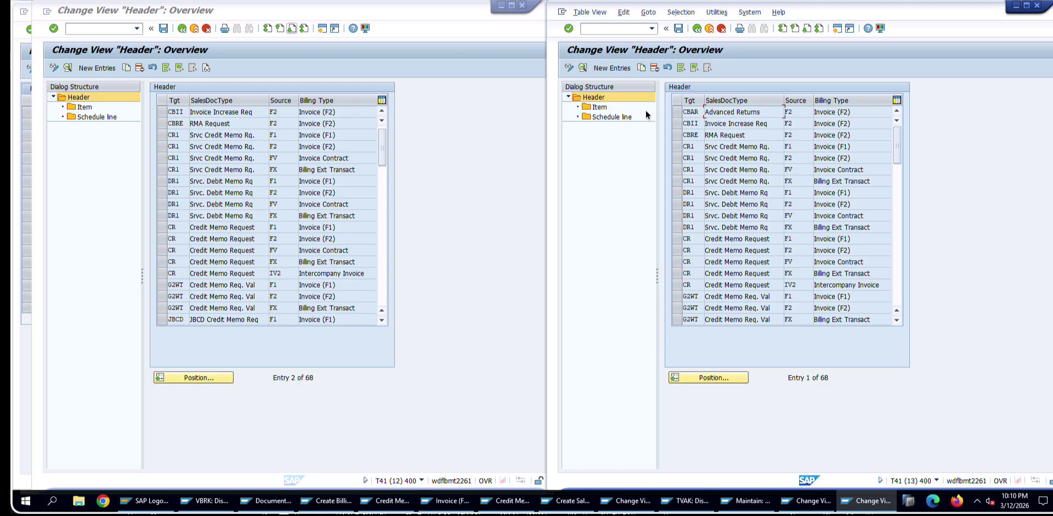
- Position the header overview in the first session on sales document type RK with billing type F2
click(212, 379)
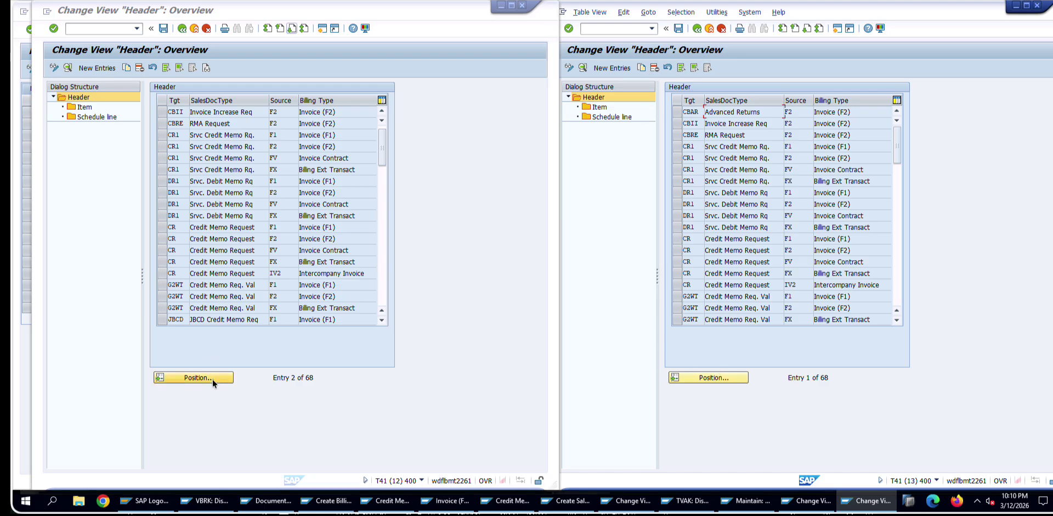
text(RK)
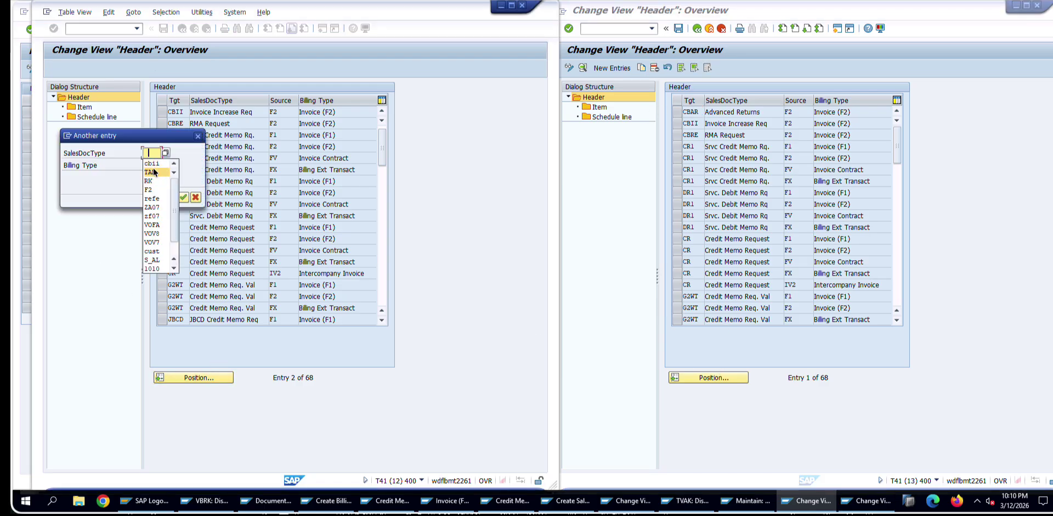
click(152, 165)
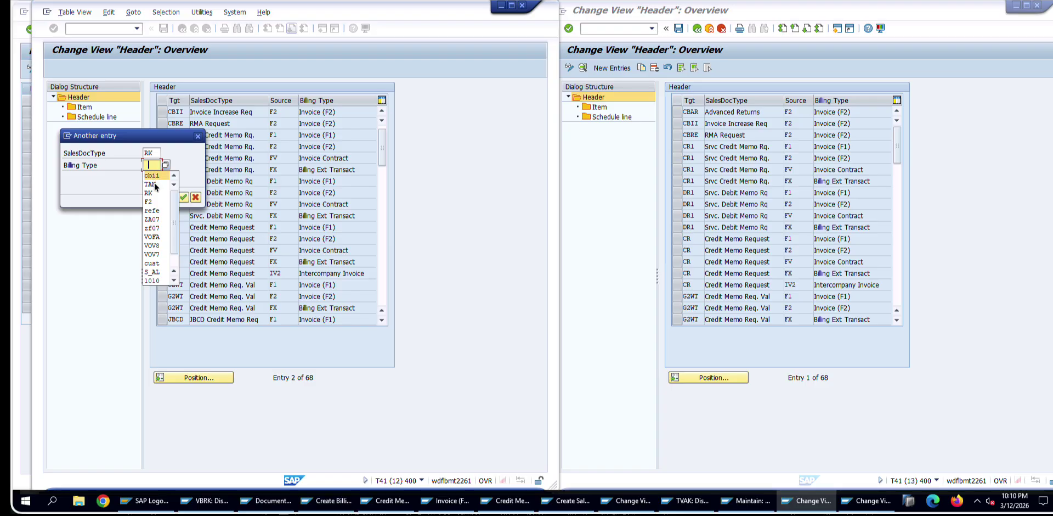
click(151, 199)
click(183, 197)
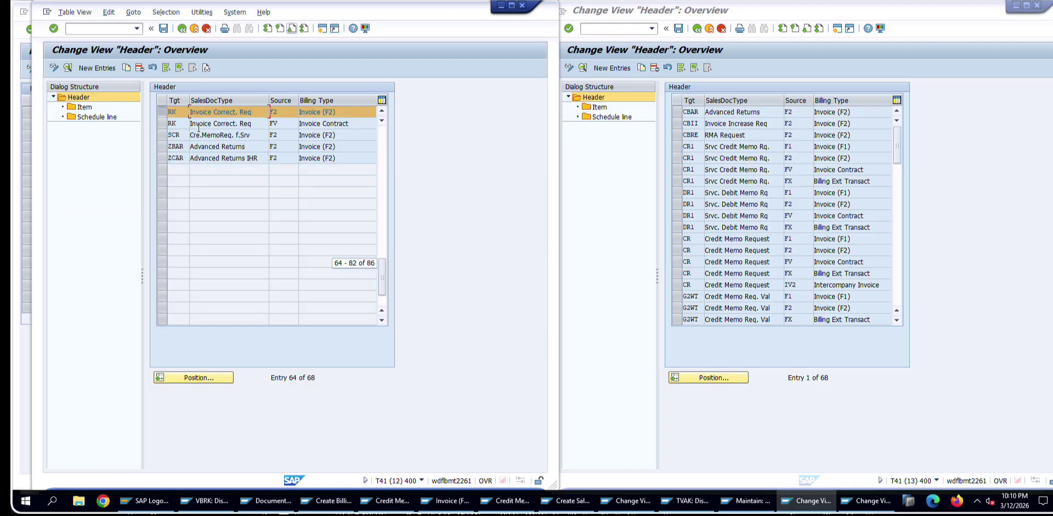
- Show the items of the F2 to RK copying control and open the details of item category TAN
double_click(84, 107)
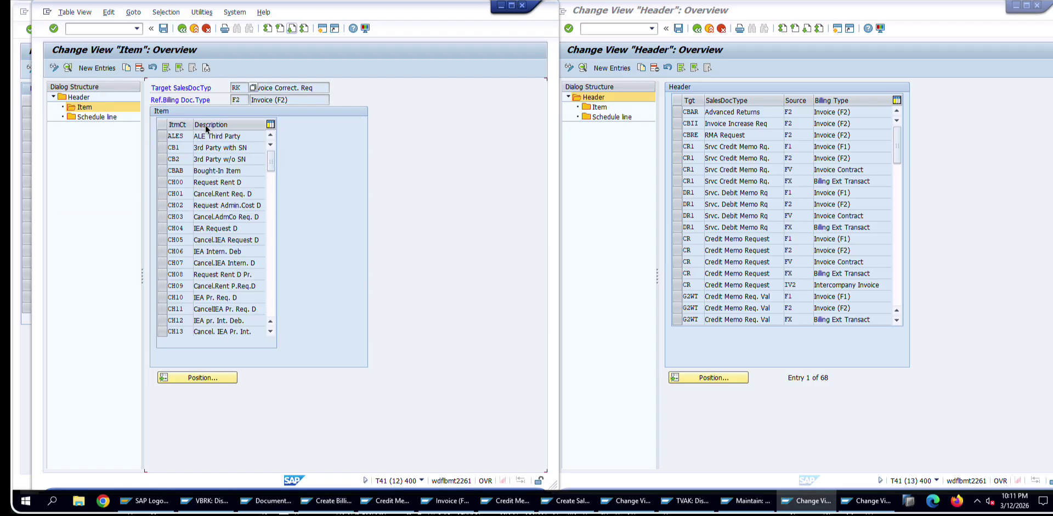
click(202, 377)
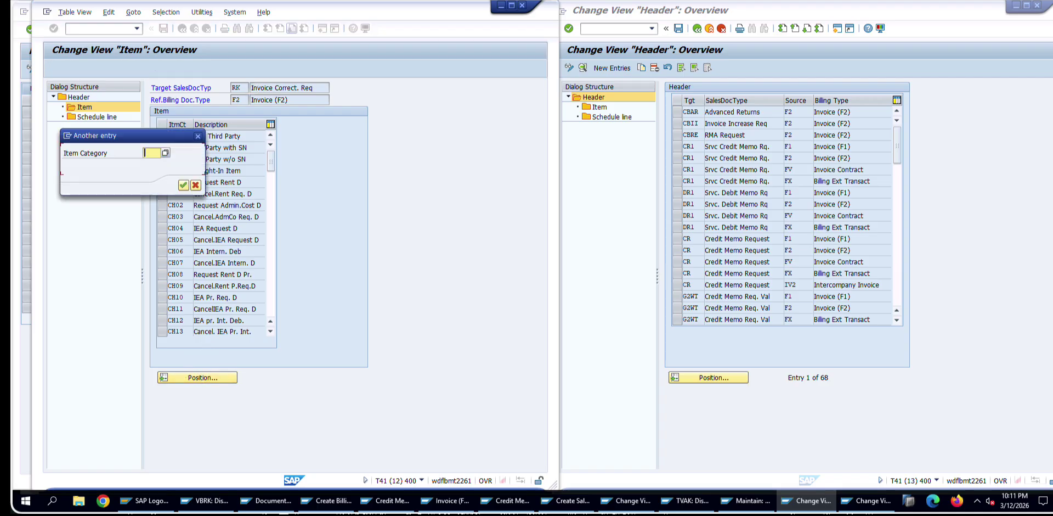
text(TAN)
key(Return)
double_click(257, 136)
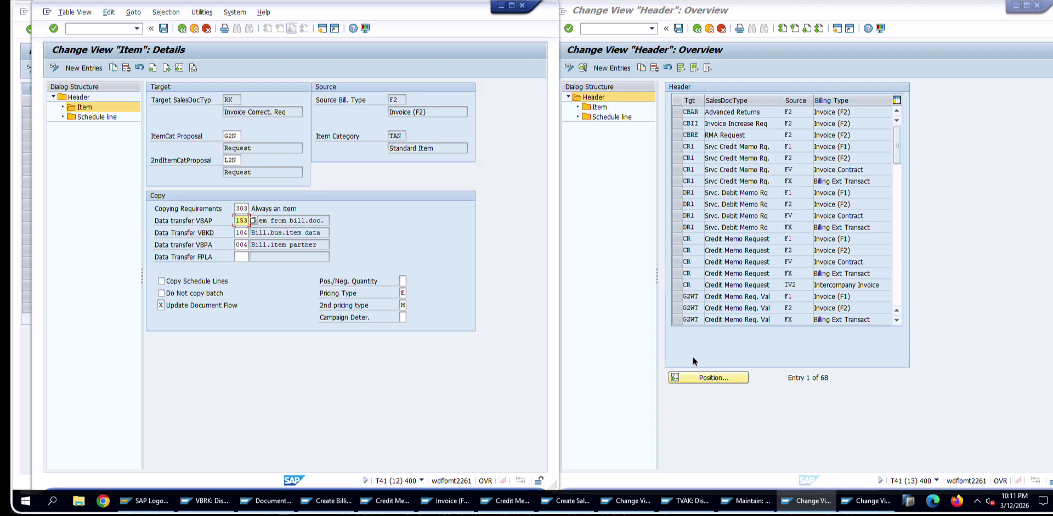
- In the second session, open the CBII from F2 copying control's TAN item details and highlight its second item category proposal
click(699, 375)
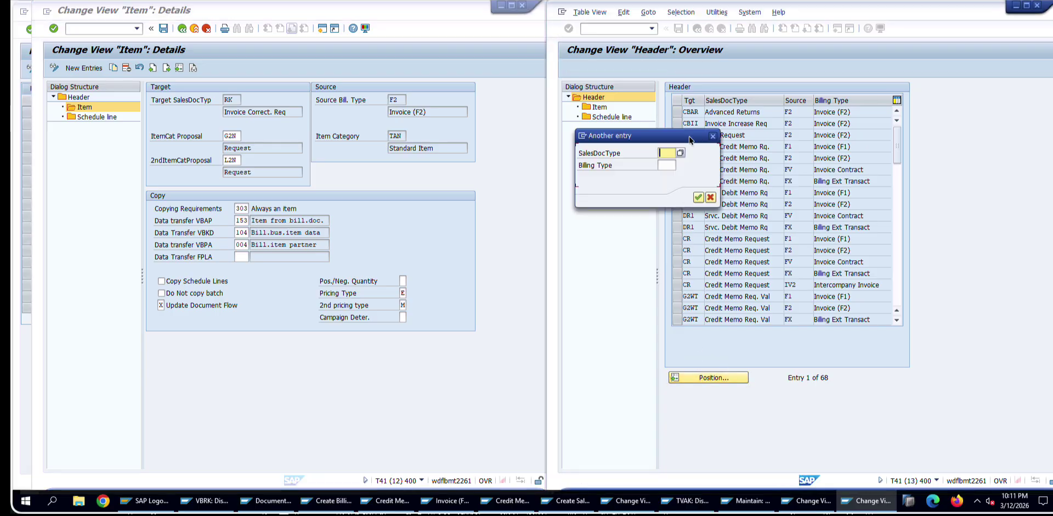
key(Down)
key(Escape)
key(Escape)
double_click(730, 123)
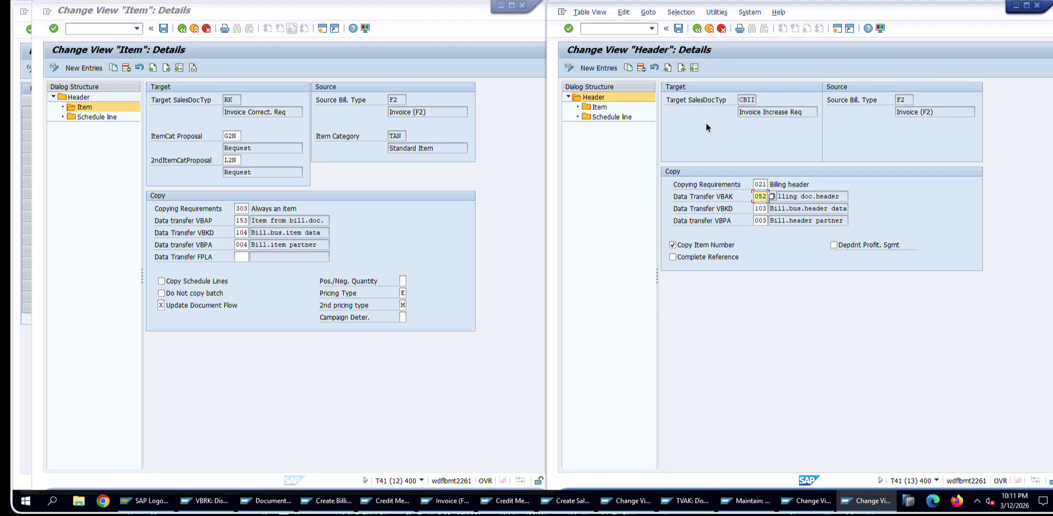
double_click(596, 107)
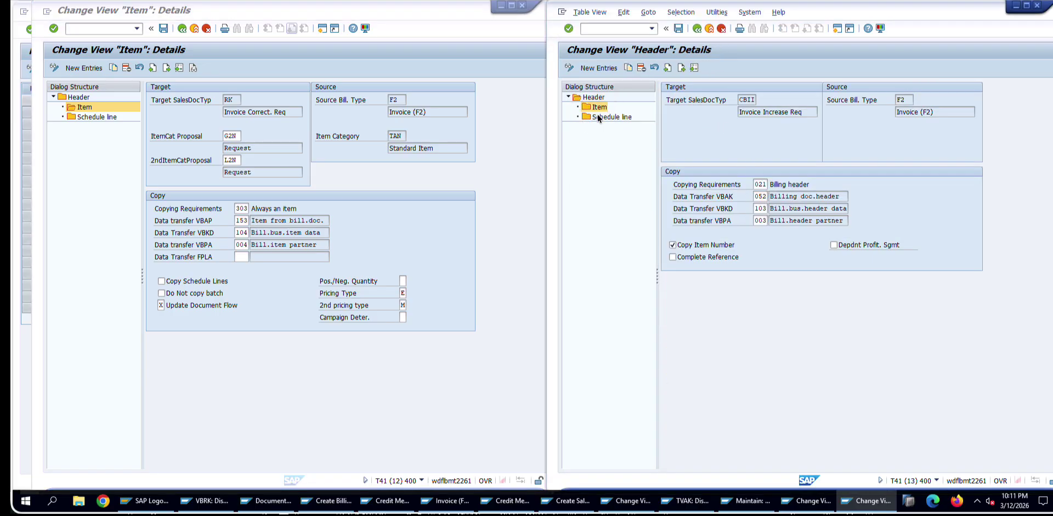
double_click(724, 182)
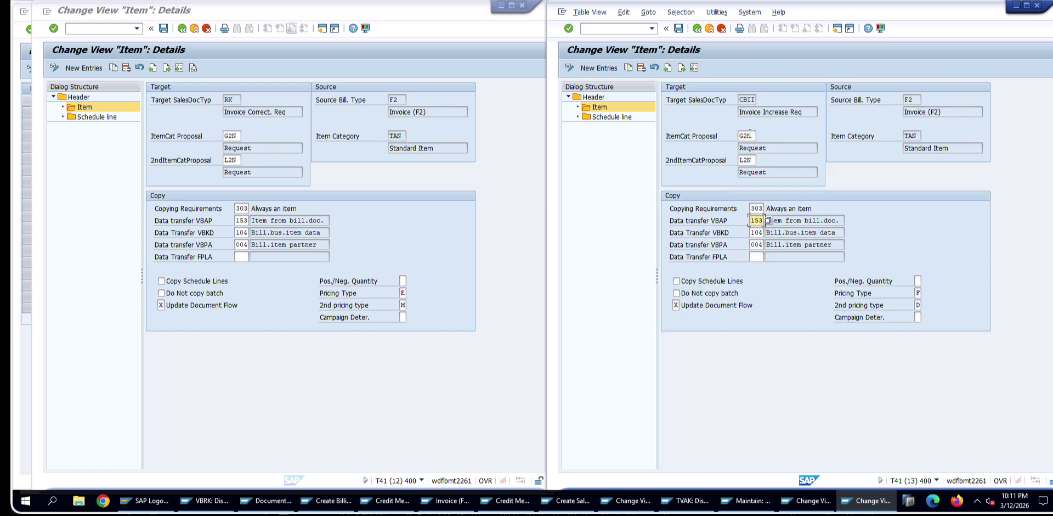
double_click(749, 160)
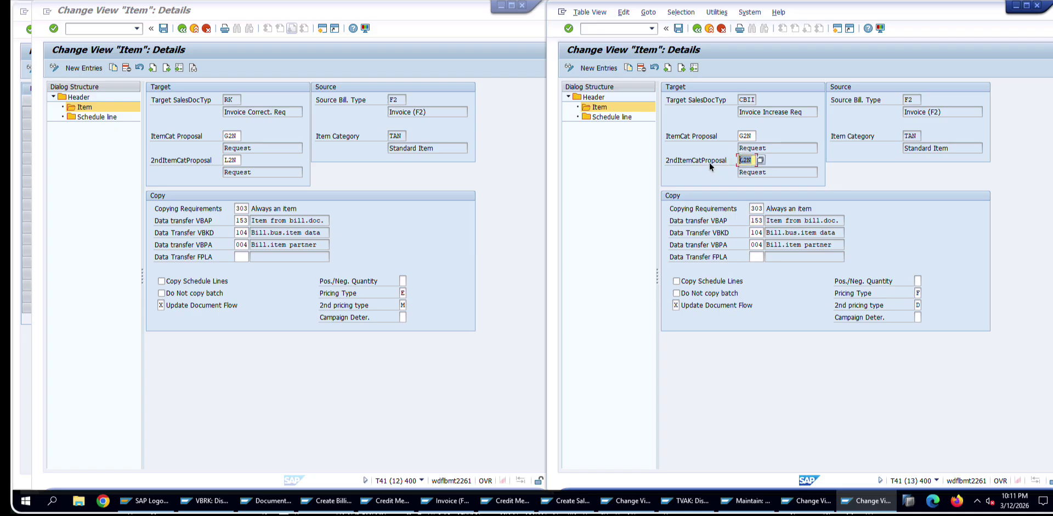
- Look up the meanings of RK pricing types E and F and relate them to the first and second item category proposals
click(448, 297)
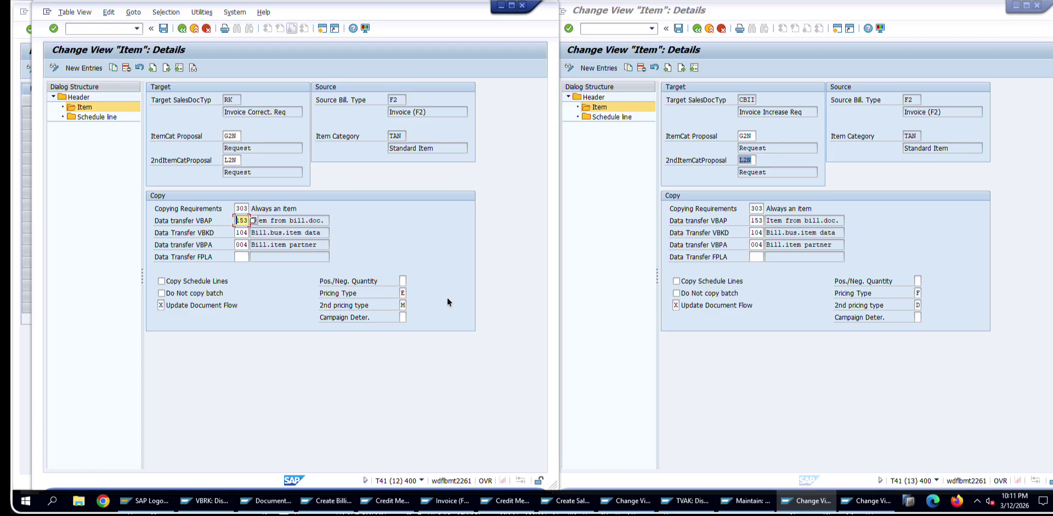
click(404, 293)
click(411, 292)
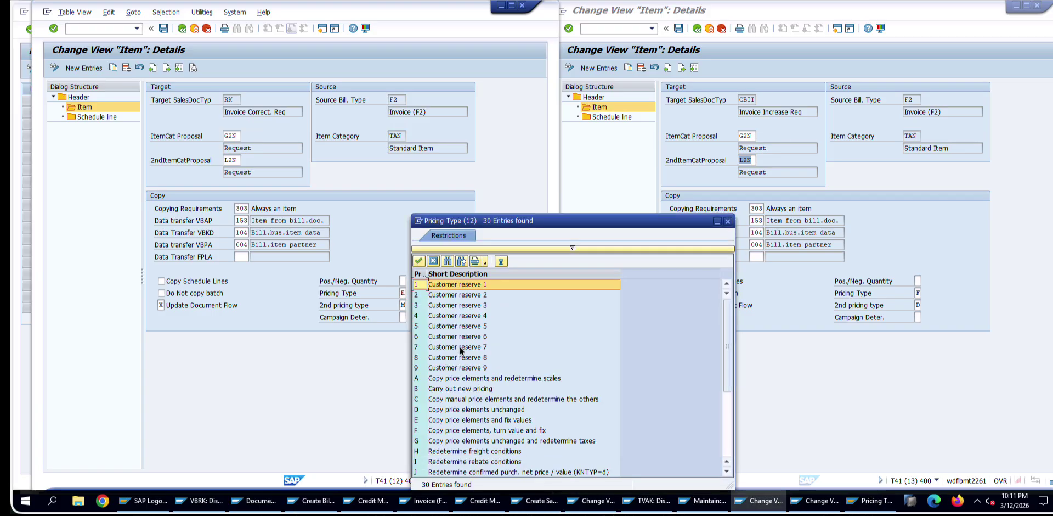
click(485, 421)
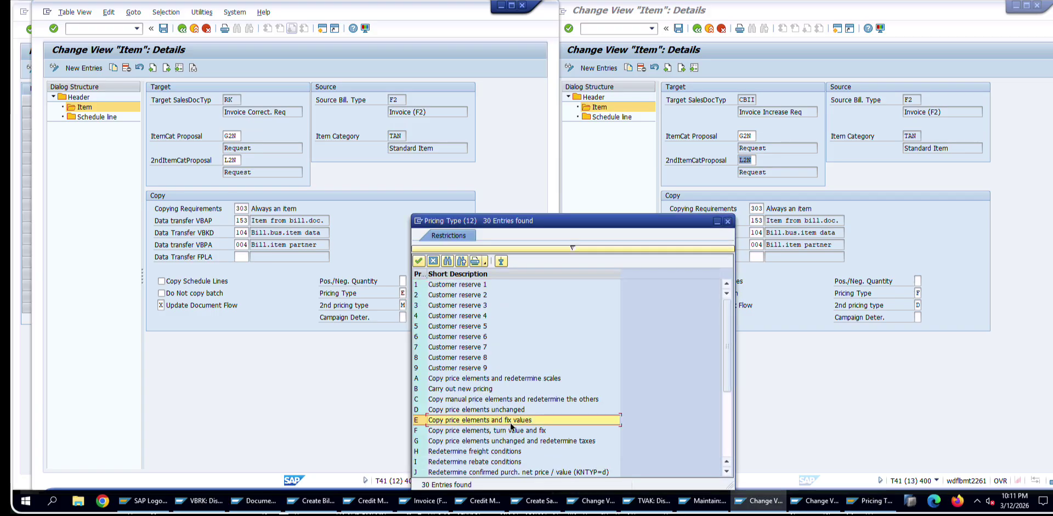
drag(238, 137, 168, 134)
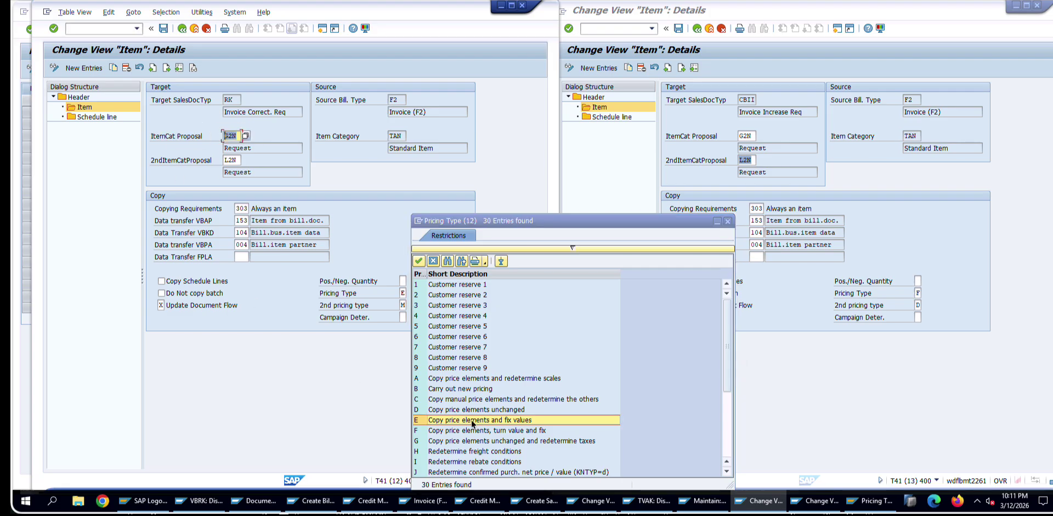
click(479, 430)
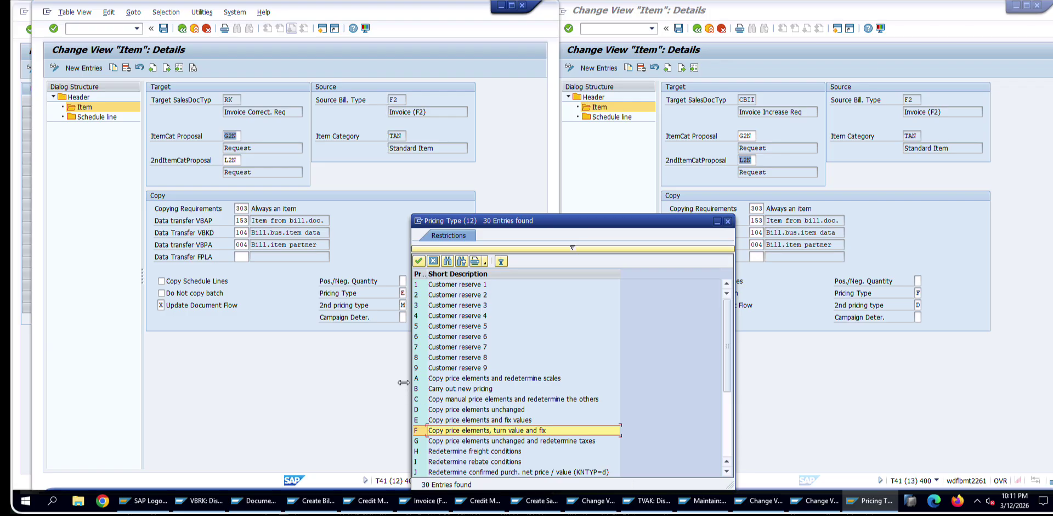
click(236, 160)
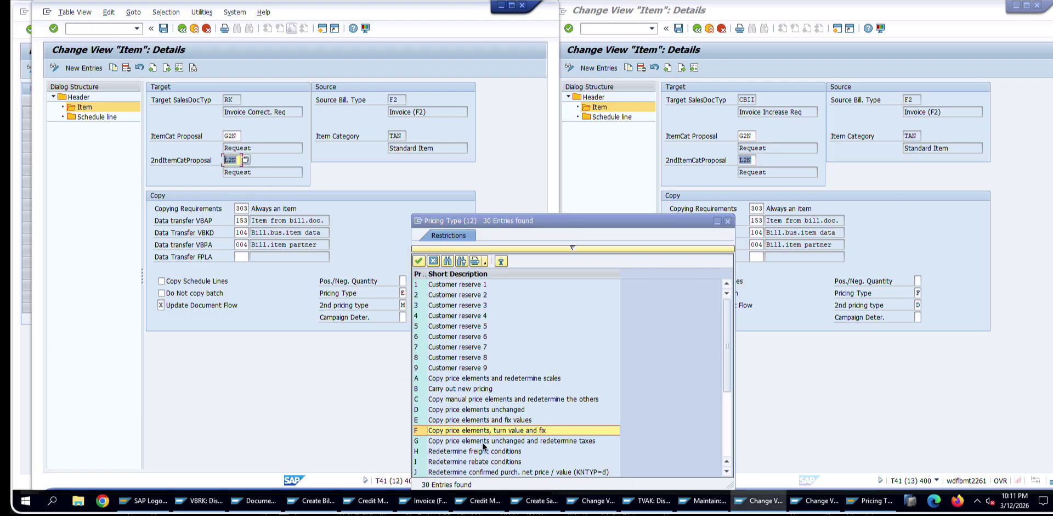
click(727, 221)
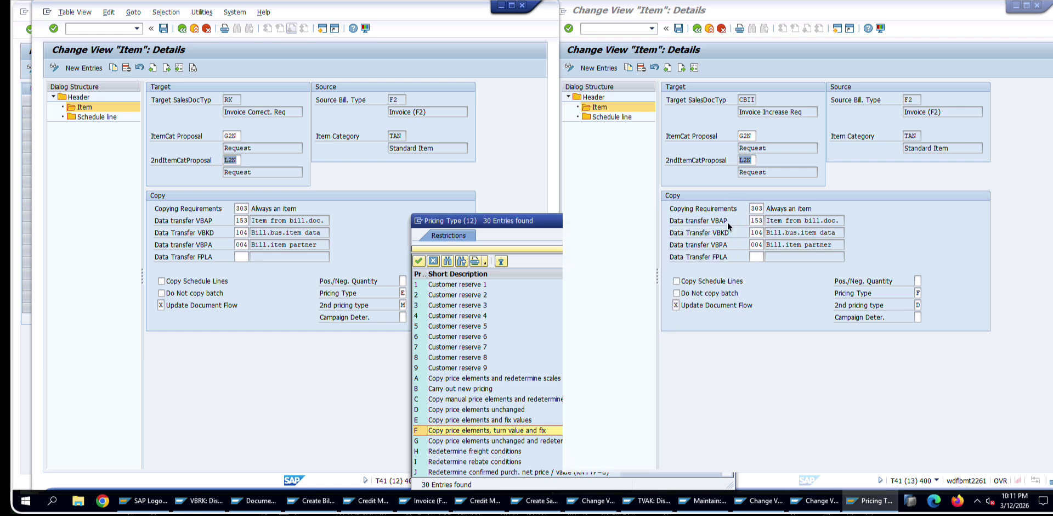
- Look up the meaning of the second pricing type M in the RK item details and close the value list
click(403, 302)
click(411, 305)
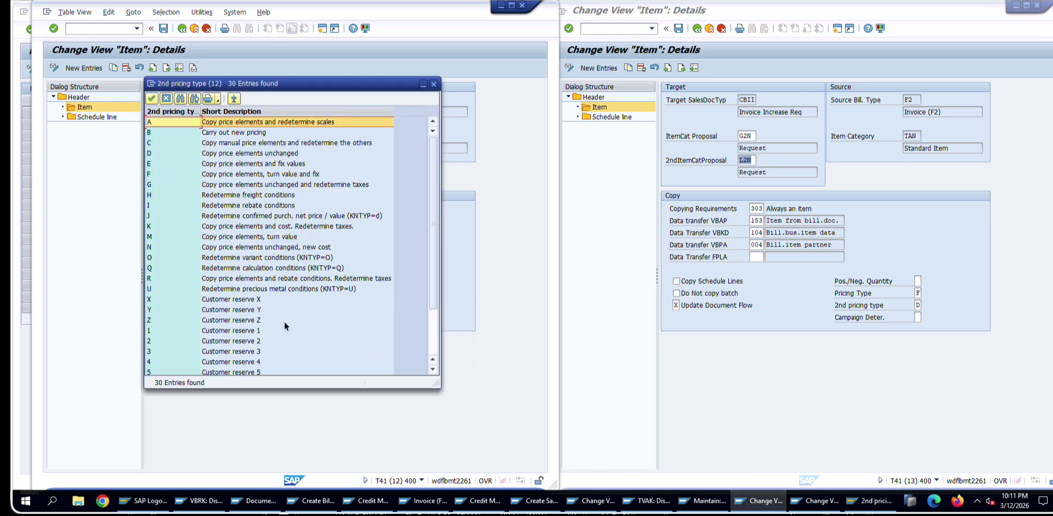
click(195, 236)
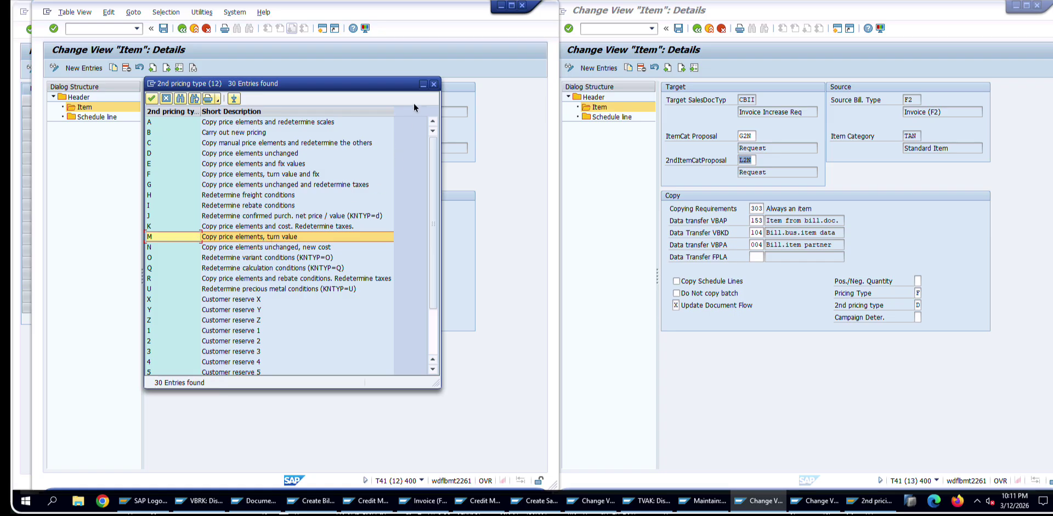
click(433, 85)
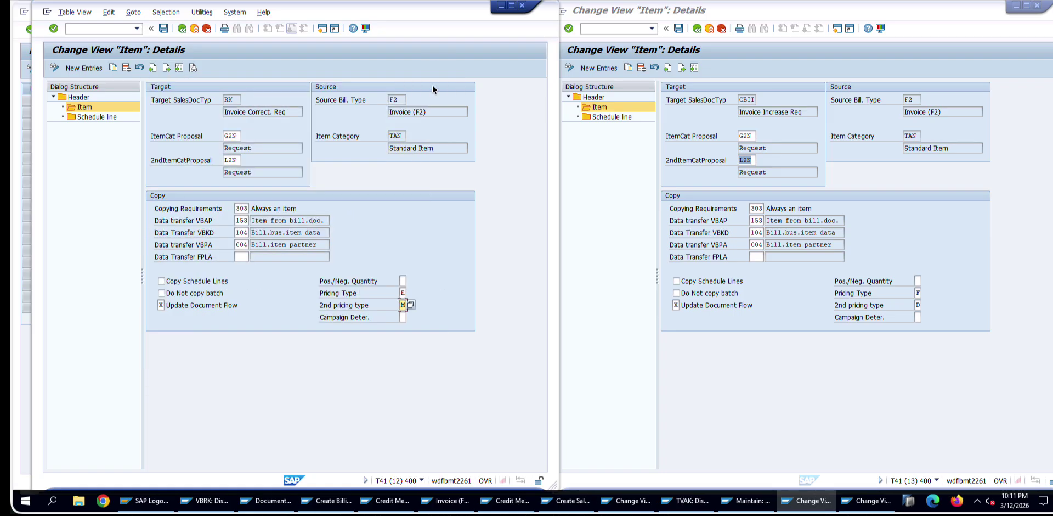
- Look up the meaning of pricing type F in the CBII item details and close the value list
click(920, 293)
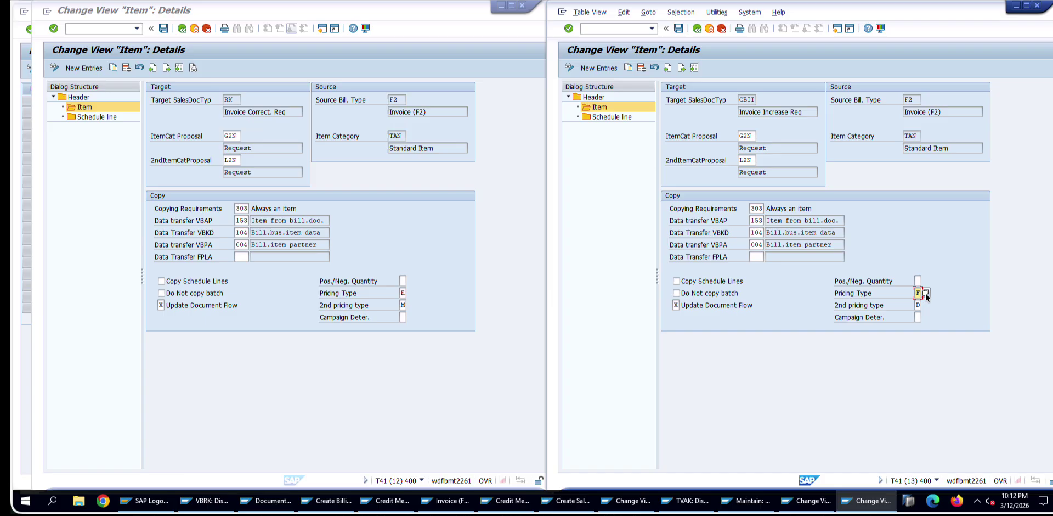
click(925, 293)
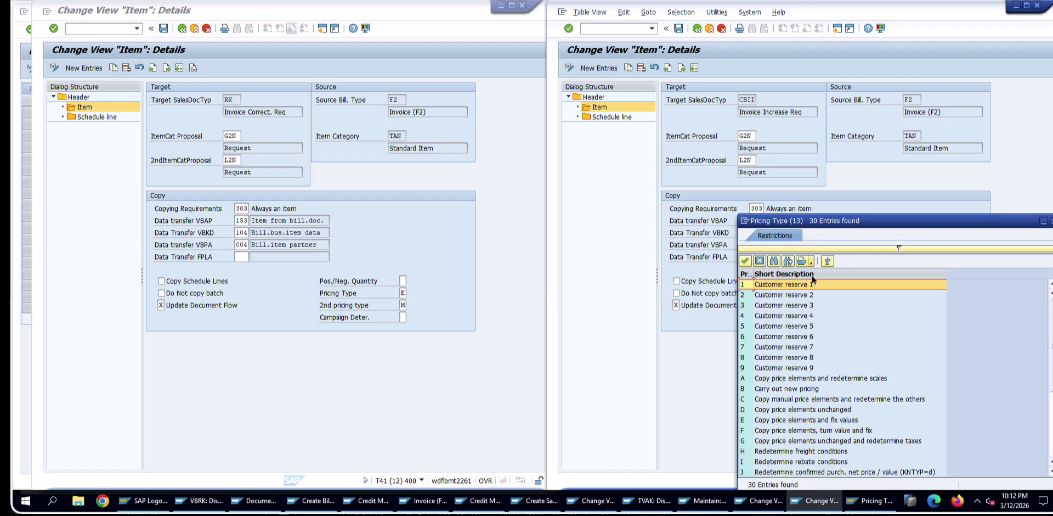
click(862, 430)
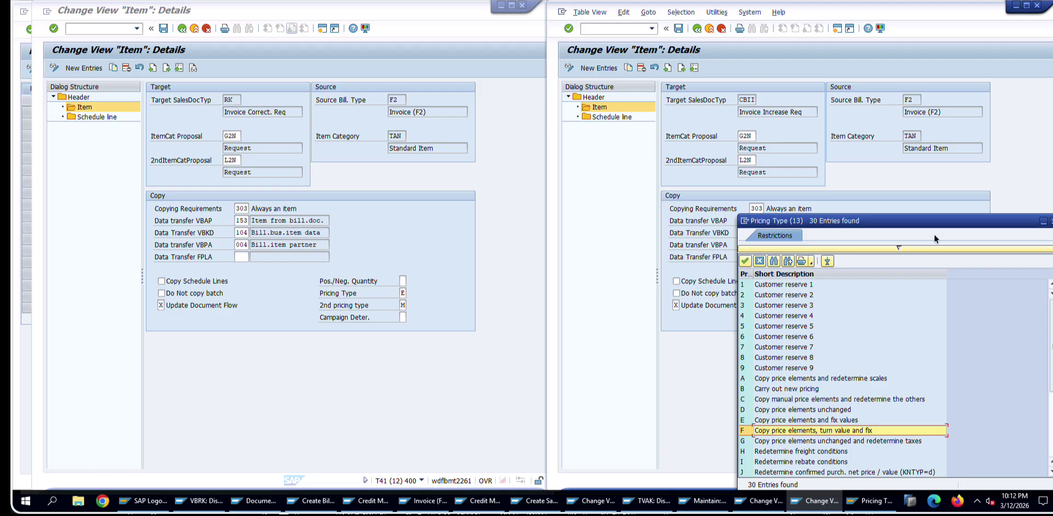
drag(901, 225, 791, 233)
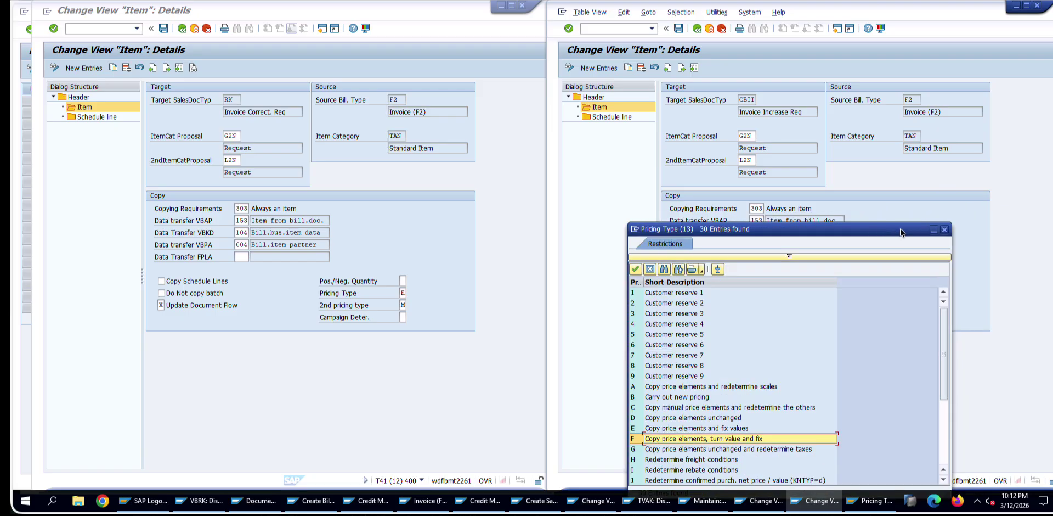
click(945, 233)
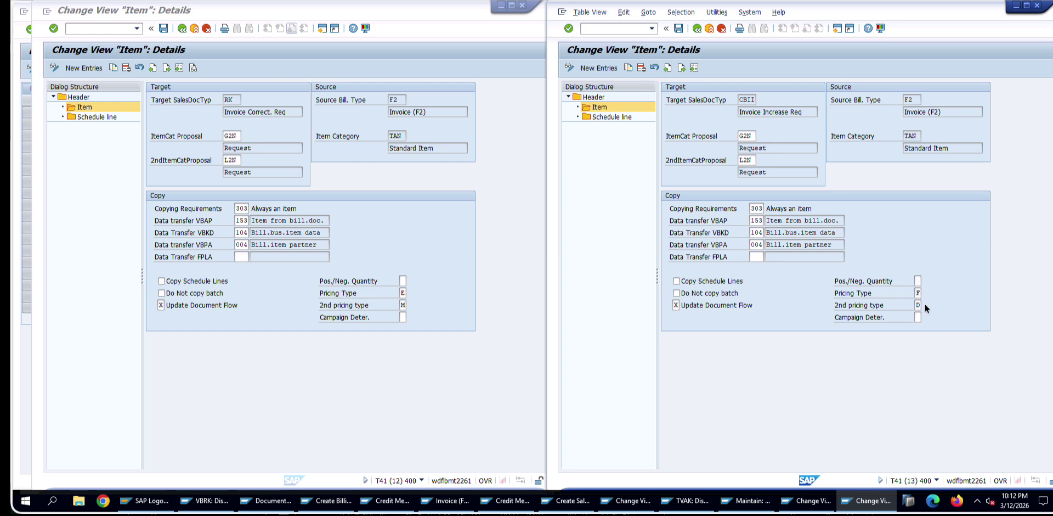
- Look up the meaning of the second pricing type D in the CBII item details and close the value list
click(918, 305)
key(F4)
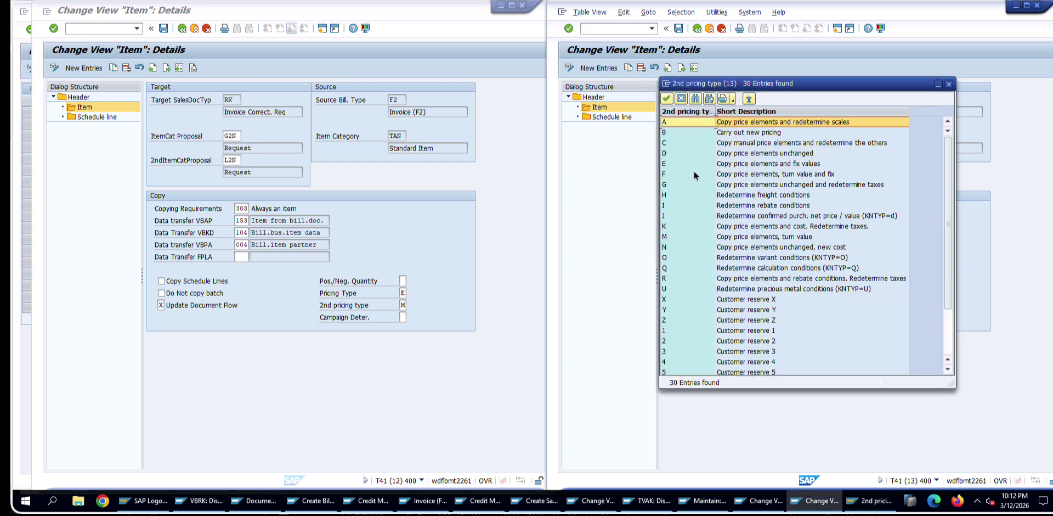
click(704, 154)
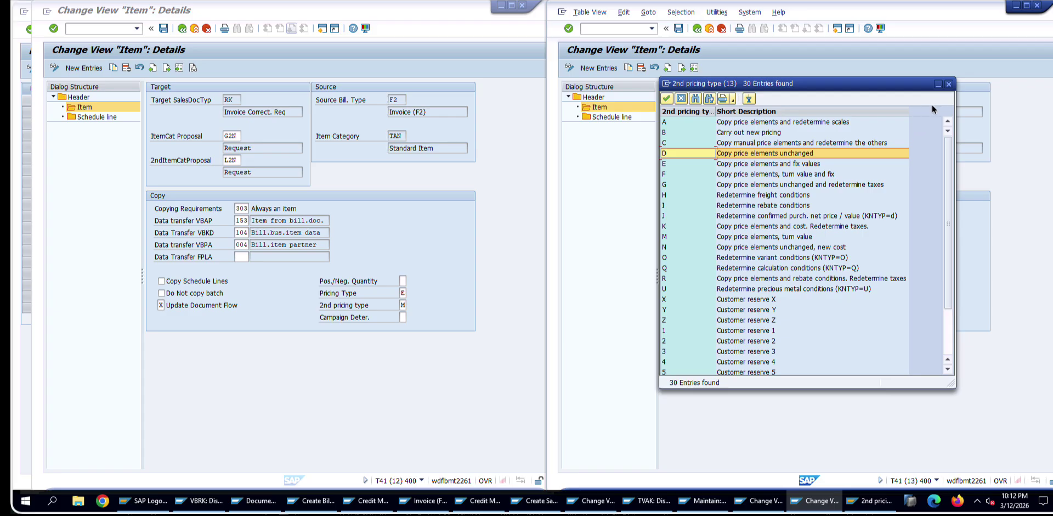
click(948, 83)
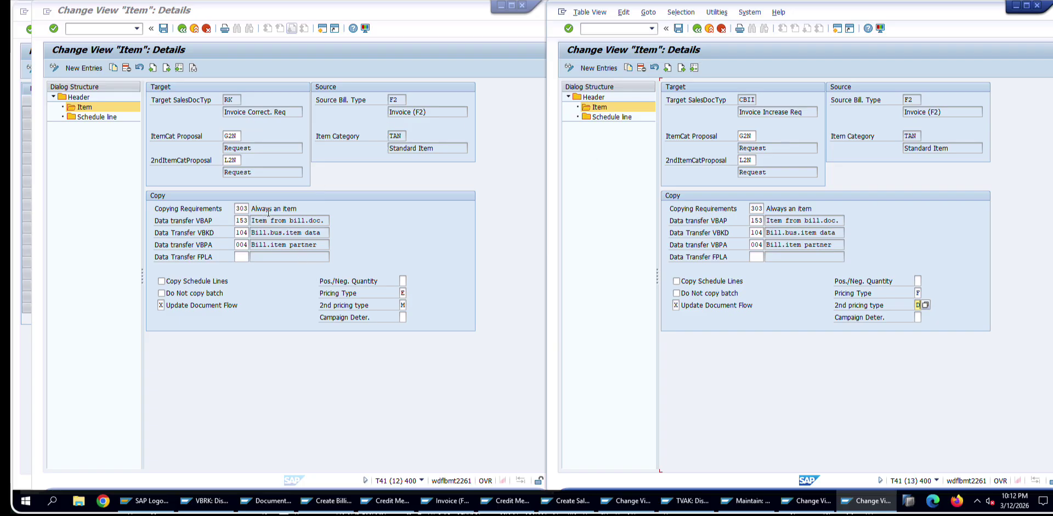
- Recheck the second pricing type of the RK item in its value list and pick M, Copy price elements, turn value
click(404, 305)
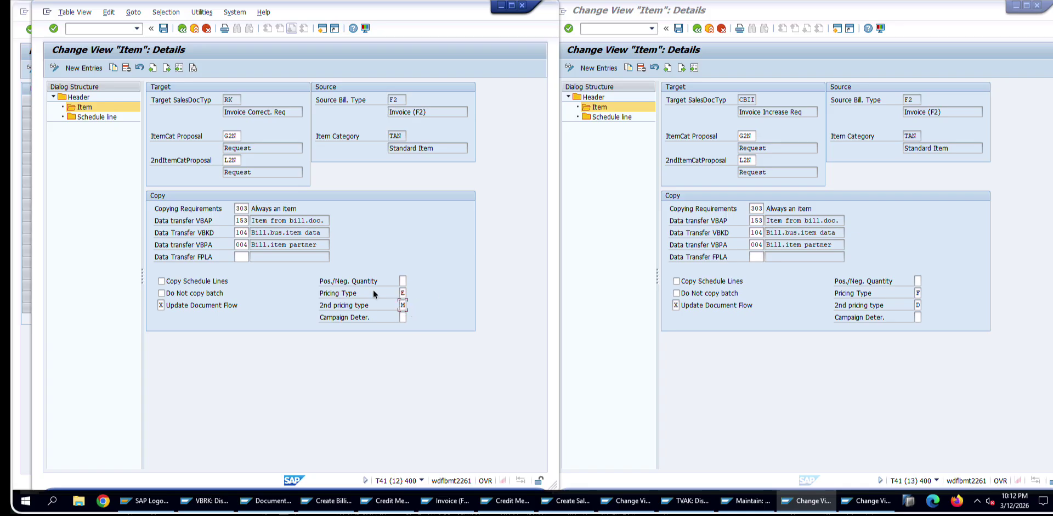
key(F4)
click(290, 237)
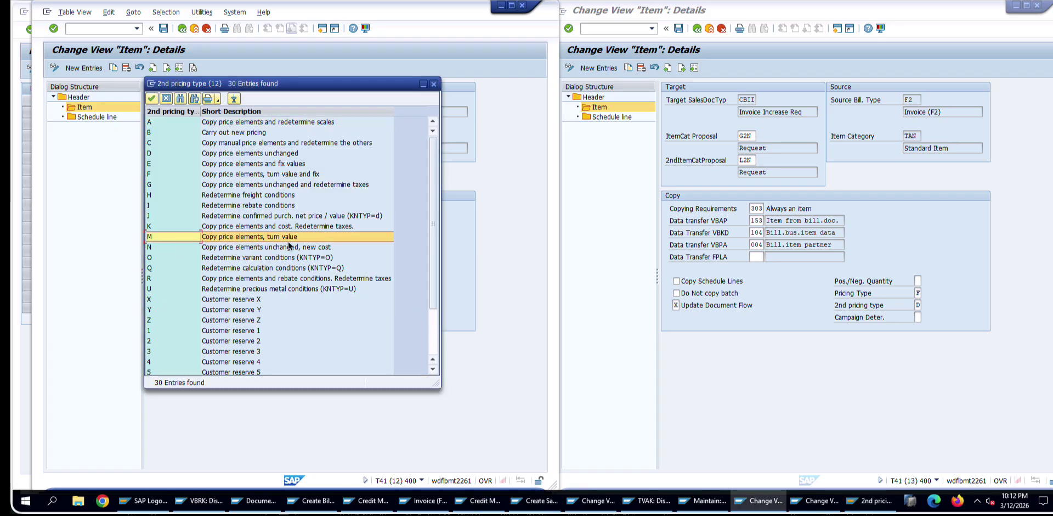
key(Return)
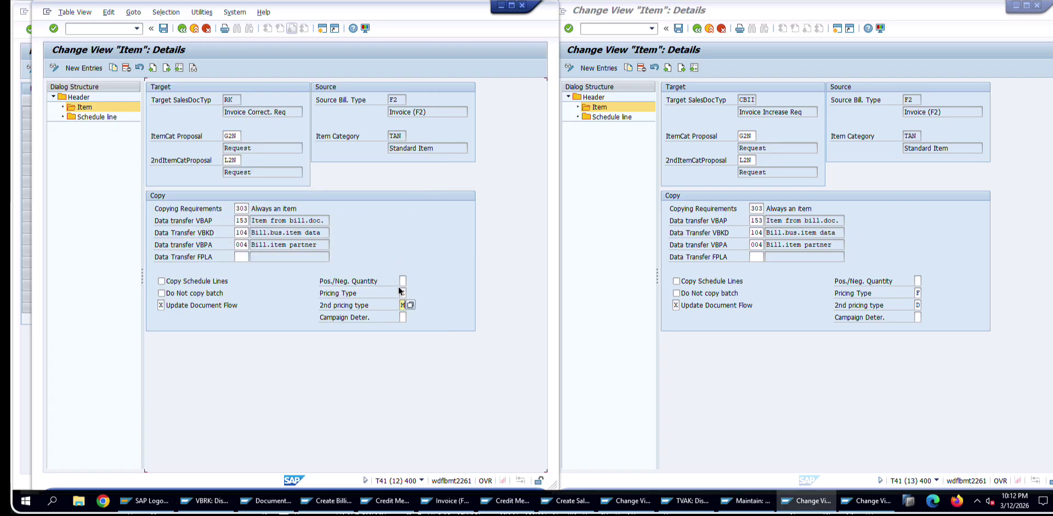
- Look up the meaning of pricing type E in the RK item details and close the value list
click(406, 293)
click(411, 293)
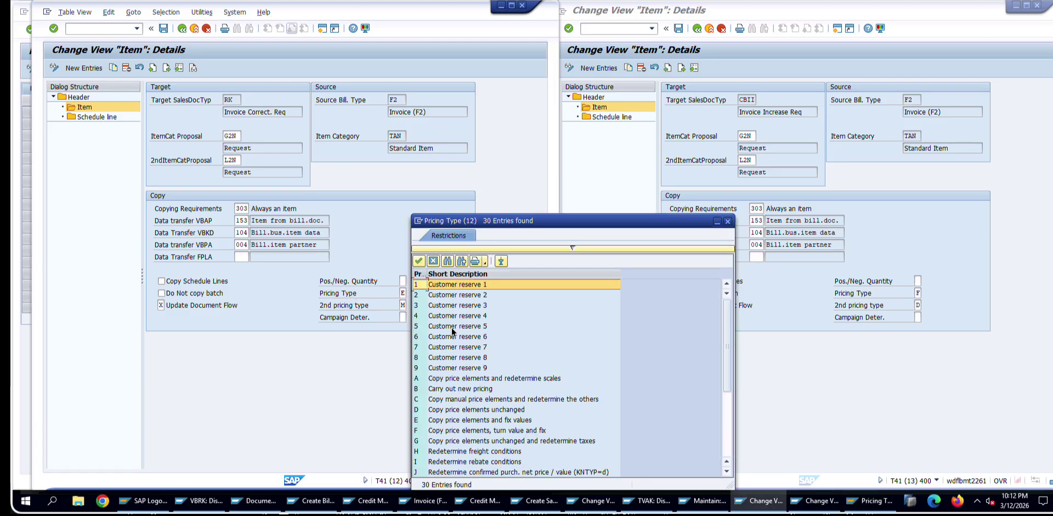
click(495, 420)
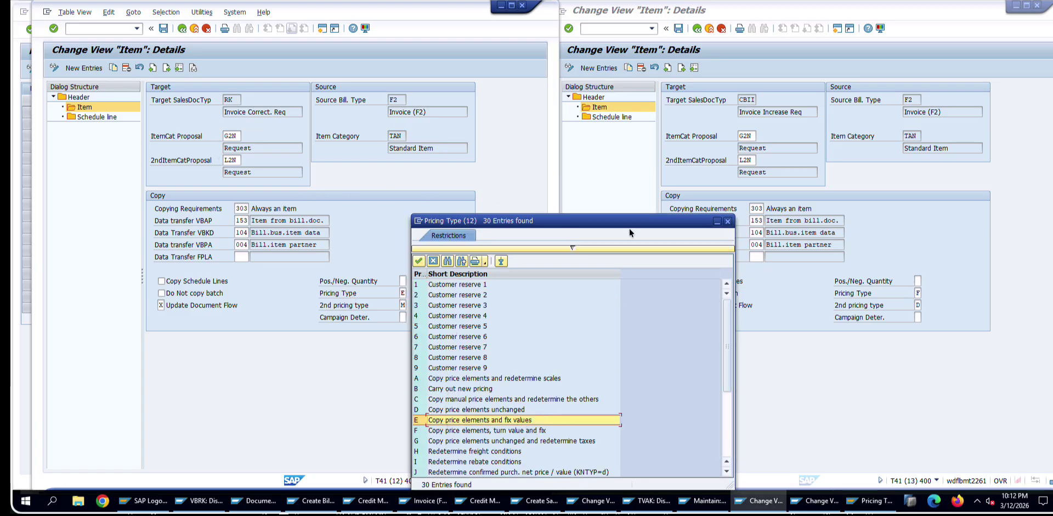
click(728, 221)
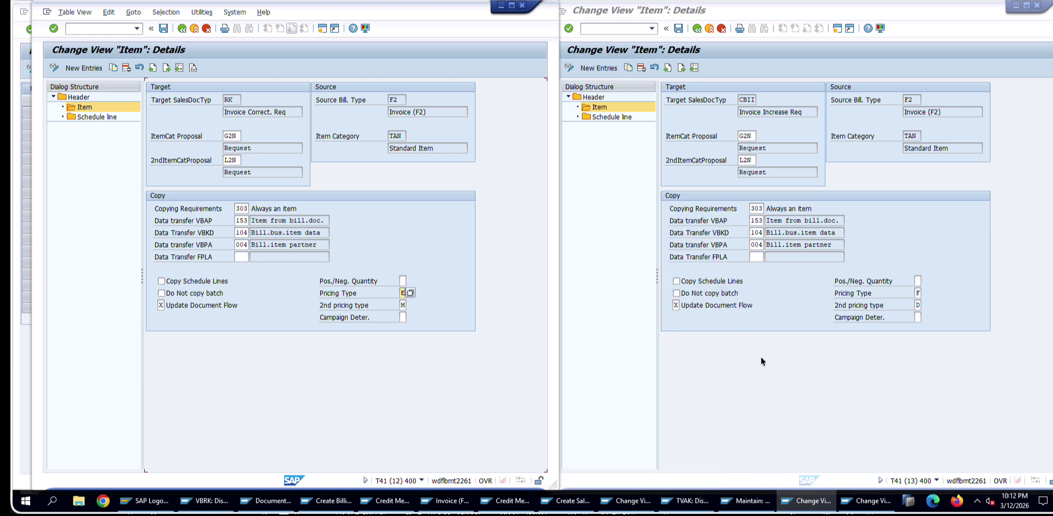
- Open a new session with transaction VA01 and create a CBII invoice increase request with reference to the proposed billing document
click(845, 499)
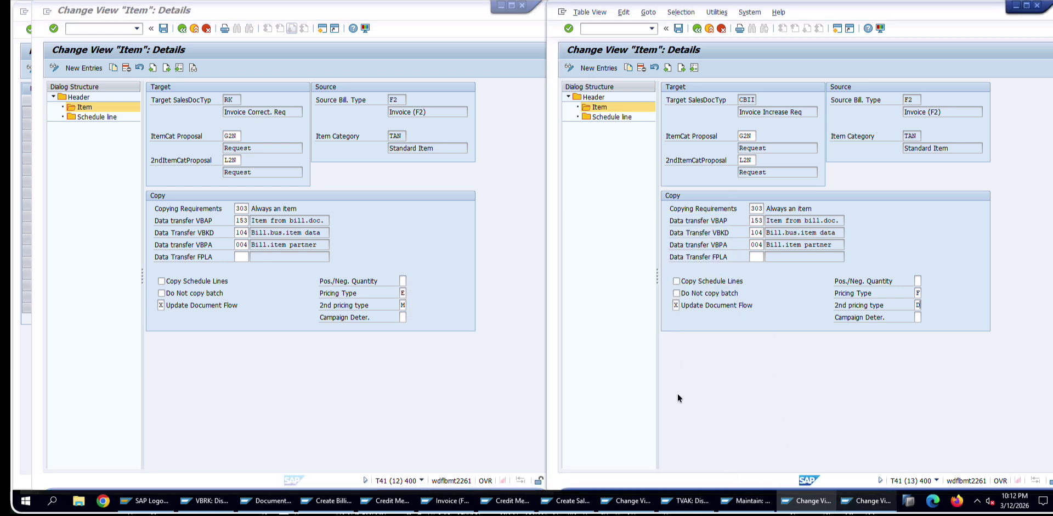
click(840, 28)
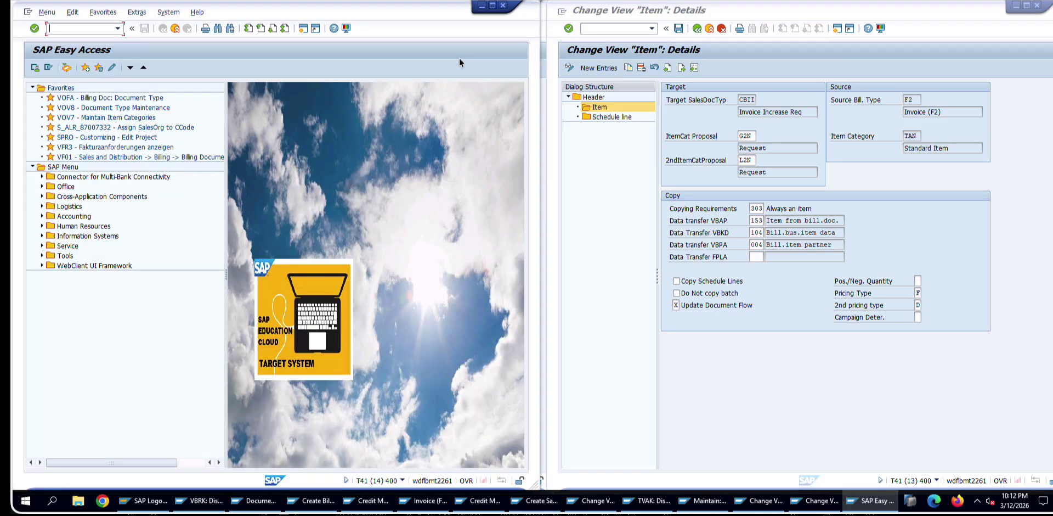
text(va01)
key(Return)
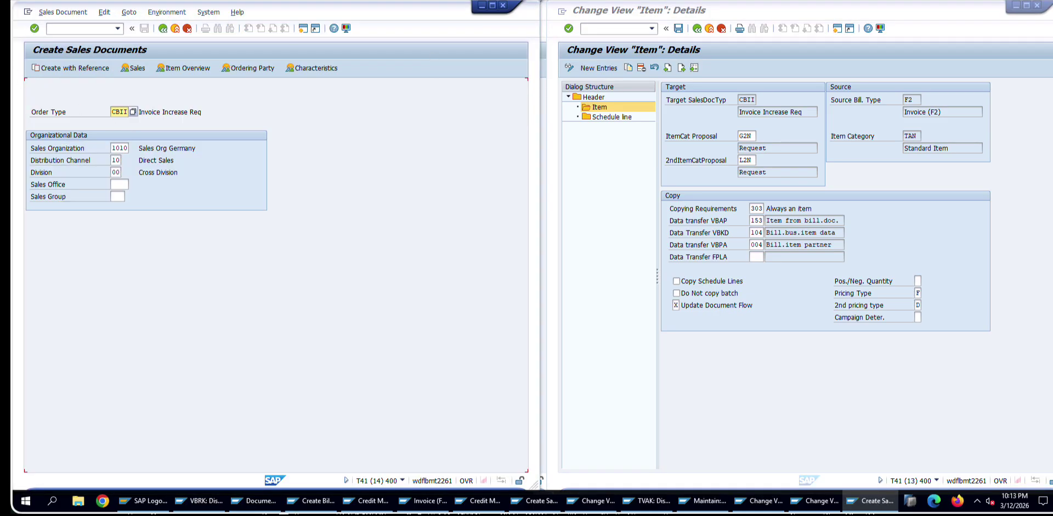
key(F8)
text(0090000129)
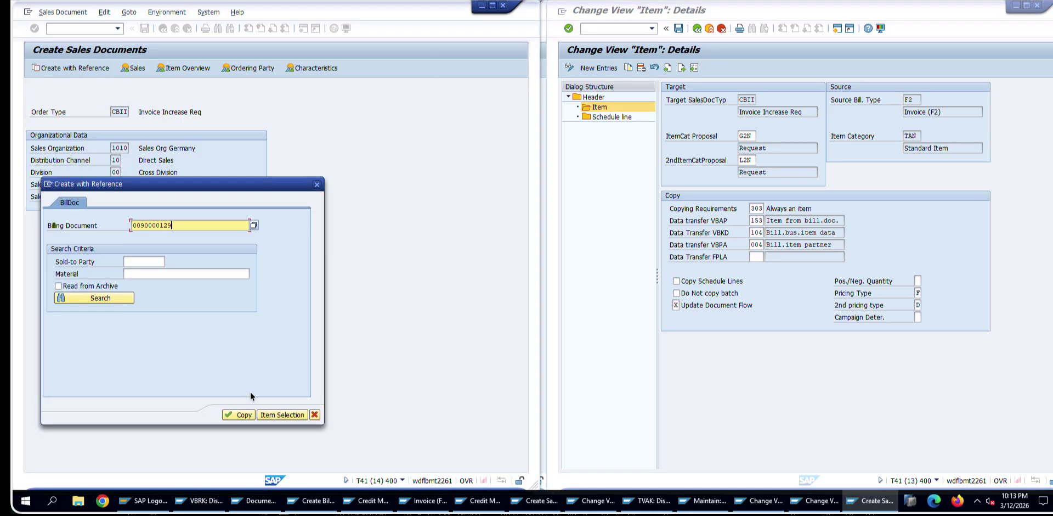
click(242, 414)
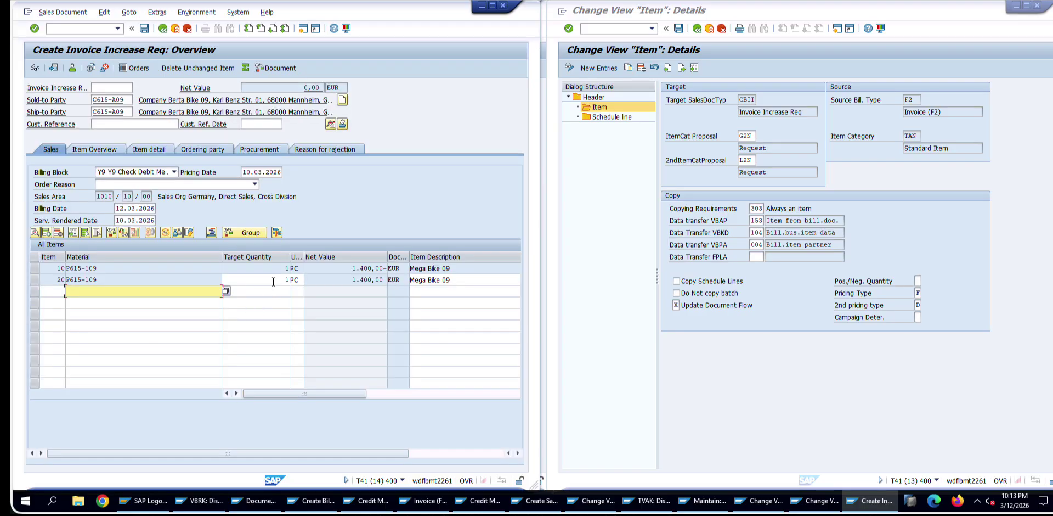
- Examine the quantities, net values and item categories of items 10 and 20 in the invoice increase request
click(273, 281)
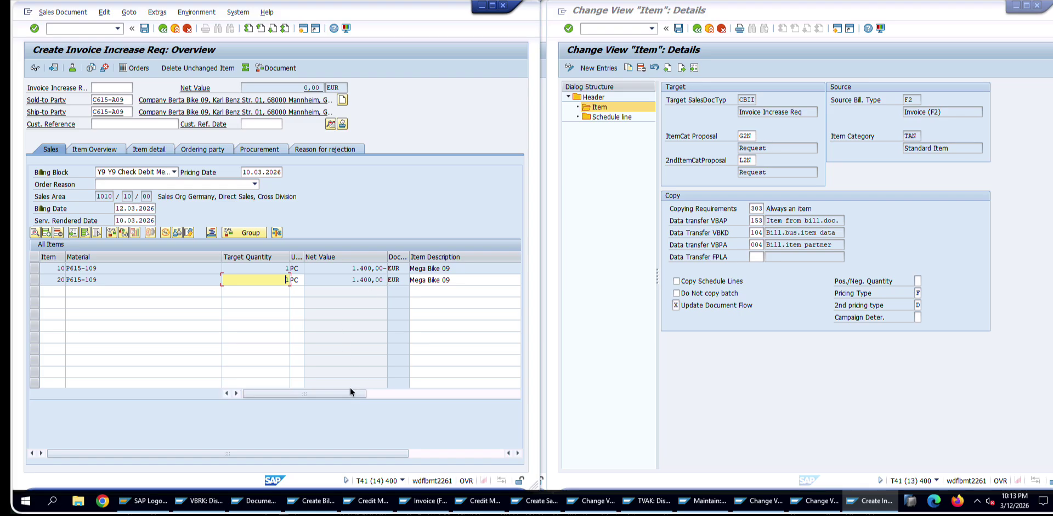
drag(351, 392, 413, 402)
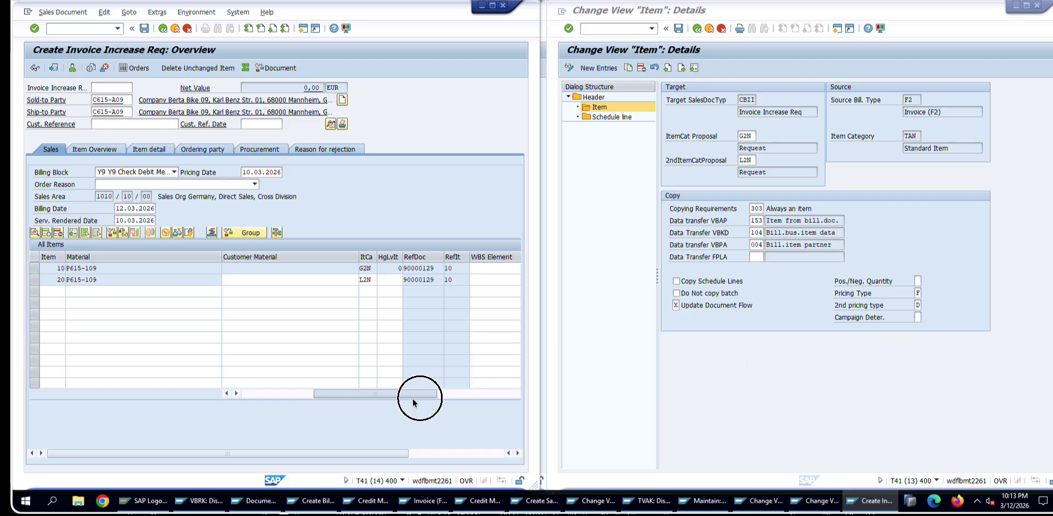
click(332, 124)
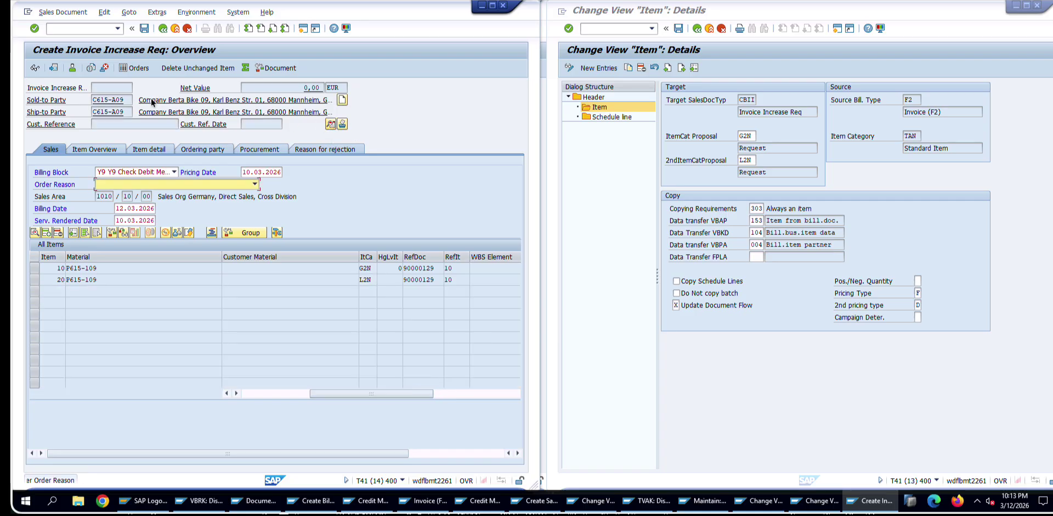
click(216, 184)
key(Escape)
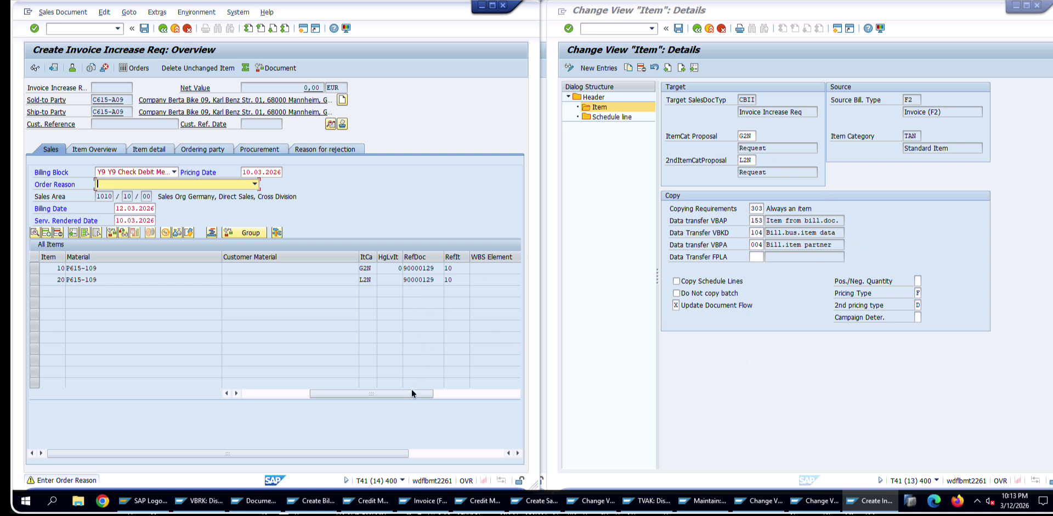
drag(412, 393, 415, 393)
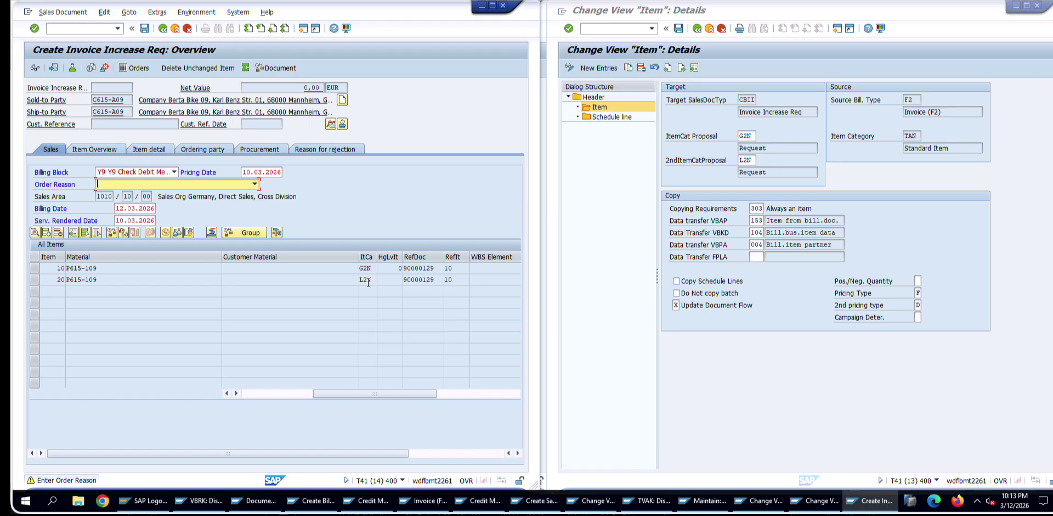
drag(420, 392, 345, 394)
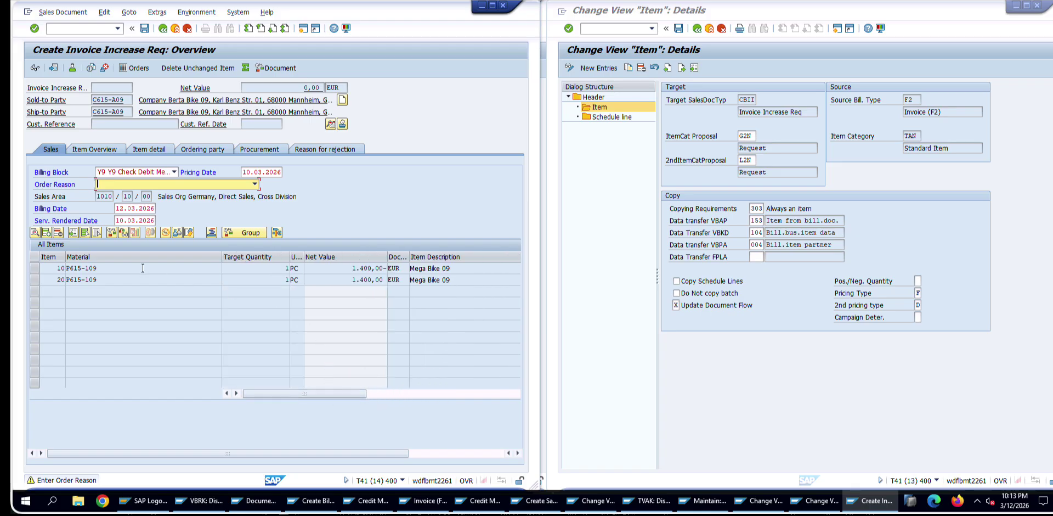
- Set the order reason to 106 Goodwill (Invoice Correction), view the header's sales data and return to the overview
click(148, 184)
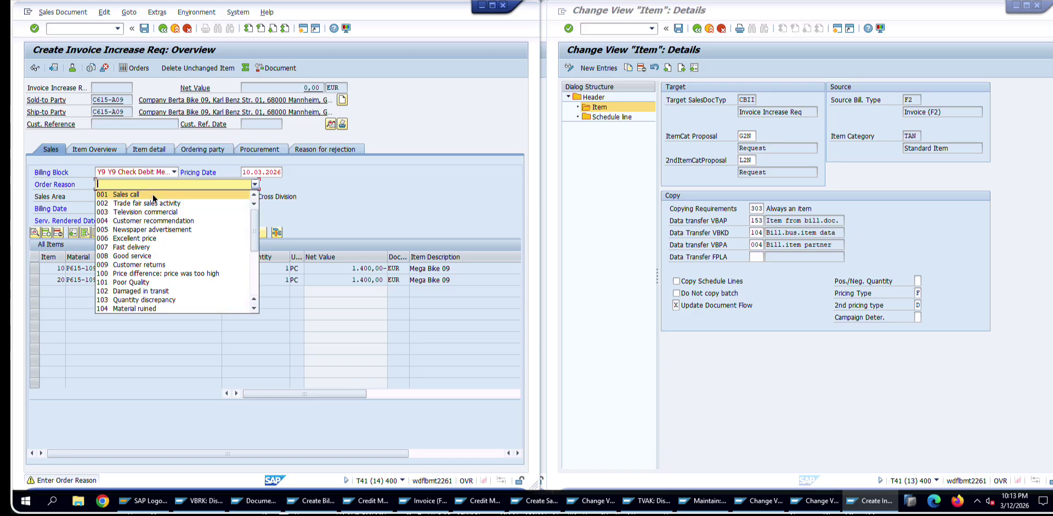
scroll(156, 278, down, 3)
scroll(156, 278, down, 2)
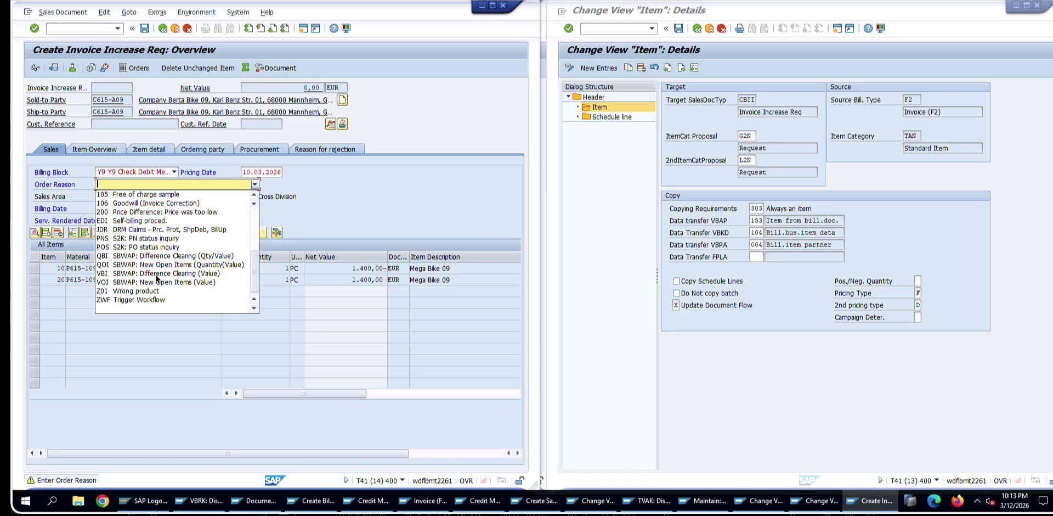
click(201, 208)
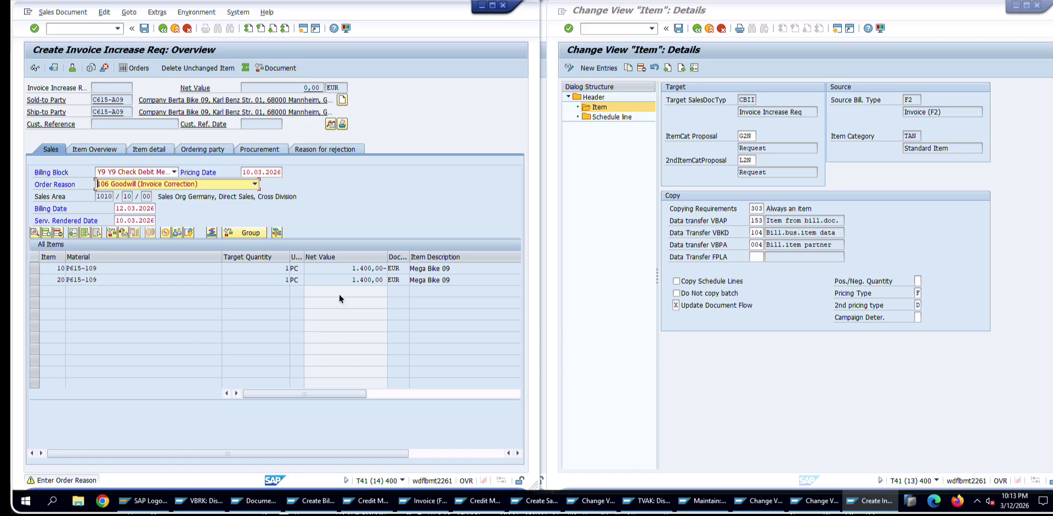
key(F8)
click(233, 125)
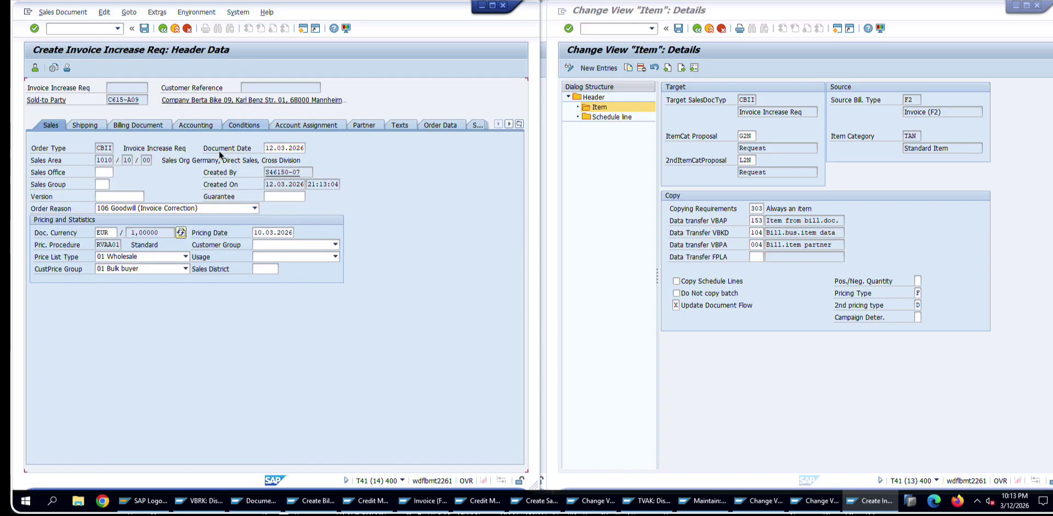
click(162, 28)
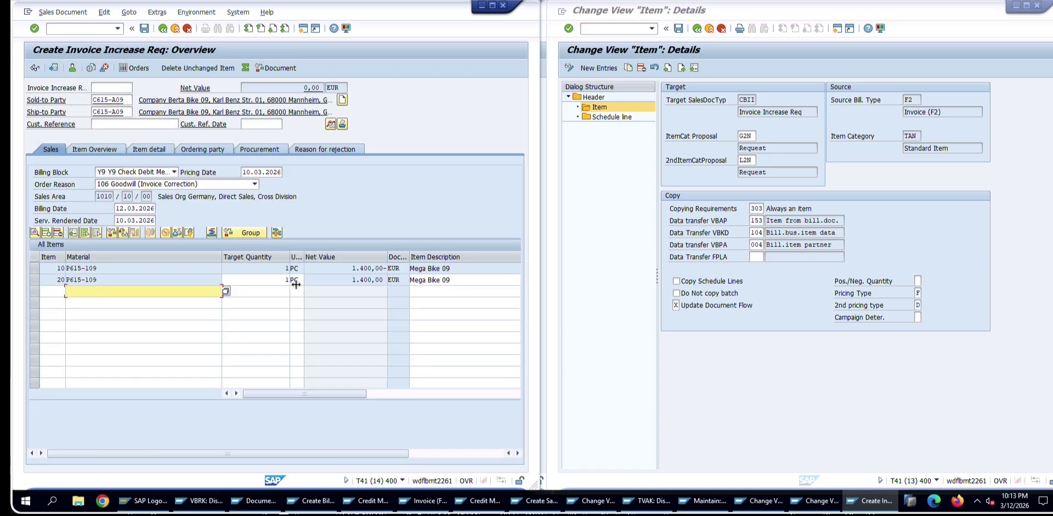
- Compare the item categories of the request's items with the second item category proposal in the CBII copying control
drag(338, 391, 391, 393)
click(747, 160)
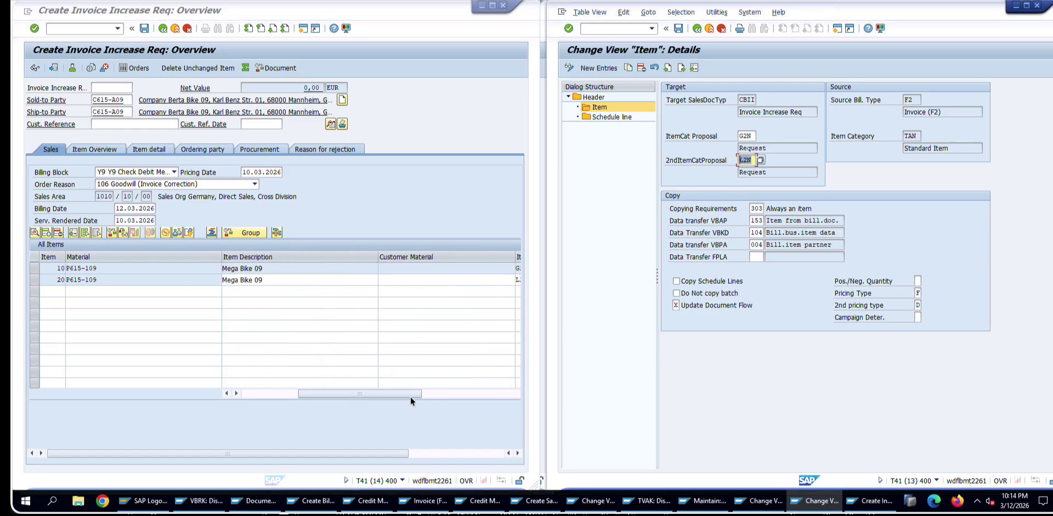
mouse_move(411, 395)
mouse_down()
mouse_move(436, 395)
mouse_move(425, 394)
mouse_up()
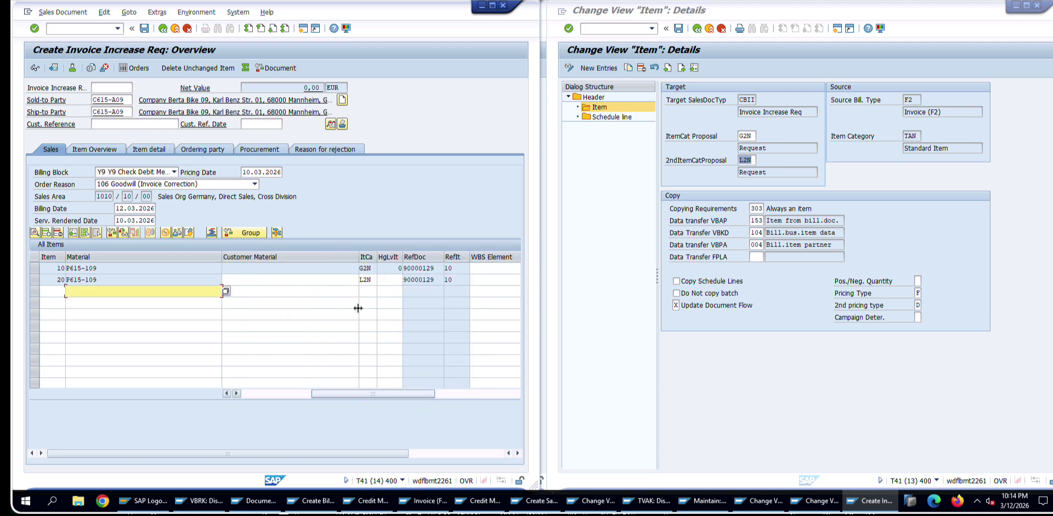
- Set the PR00 price of item 20 to 1500 EUR in its conditions and return to the request overview
double_click(340, 279)
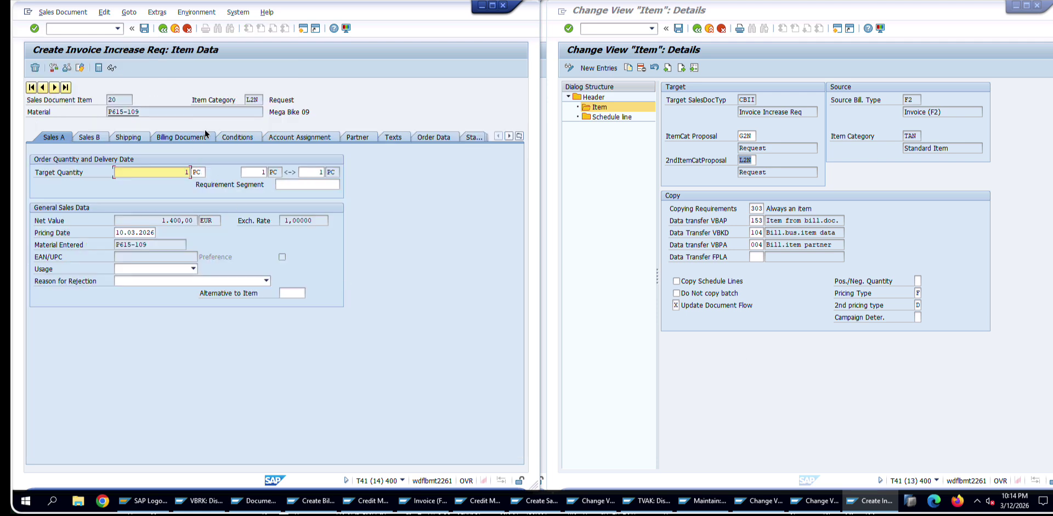
click(235, 137)
click(193, 231)
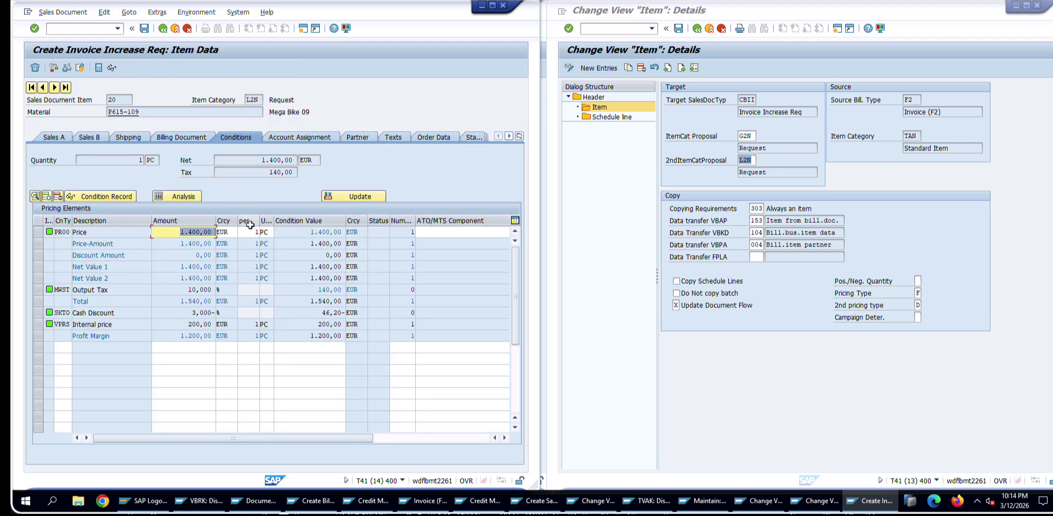
text(1500)
key(Return)
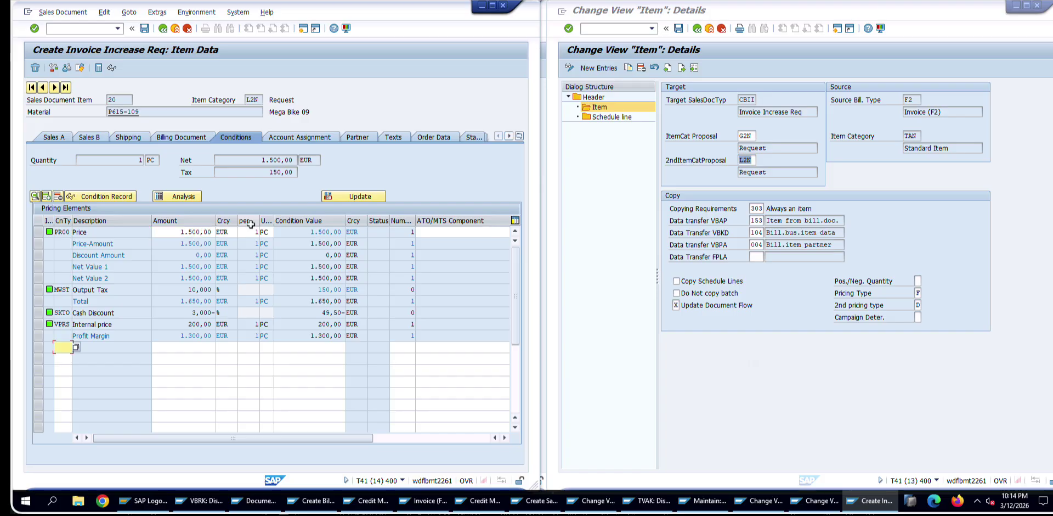
click(162, 28)
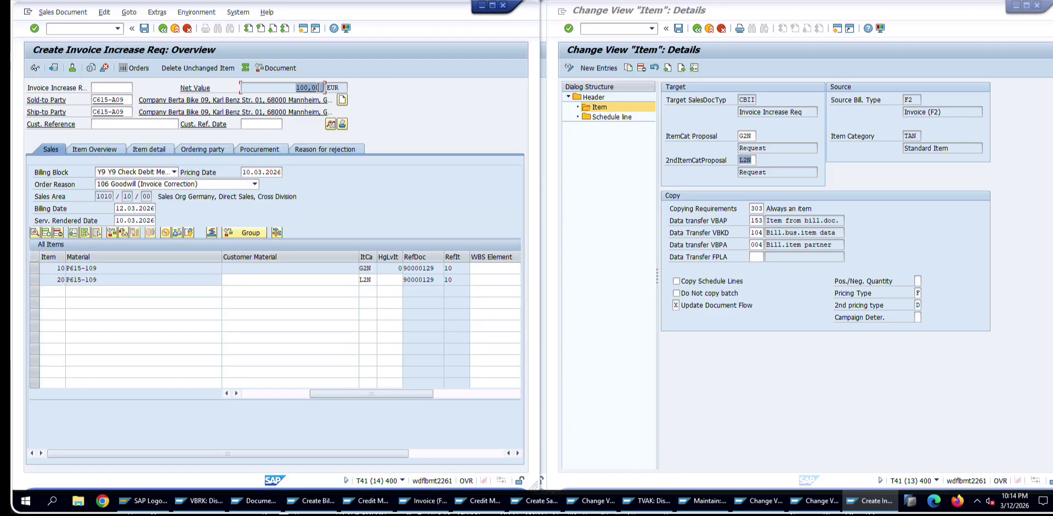
- Exit the invoice increase request without saving it
click(83, 87)
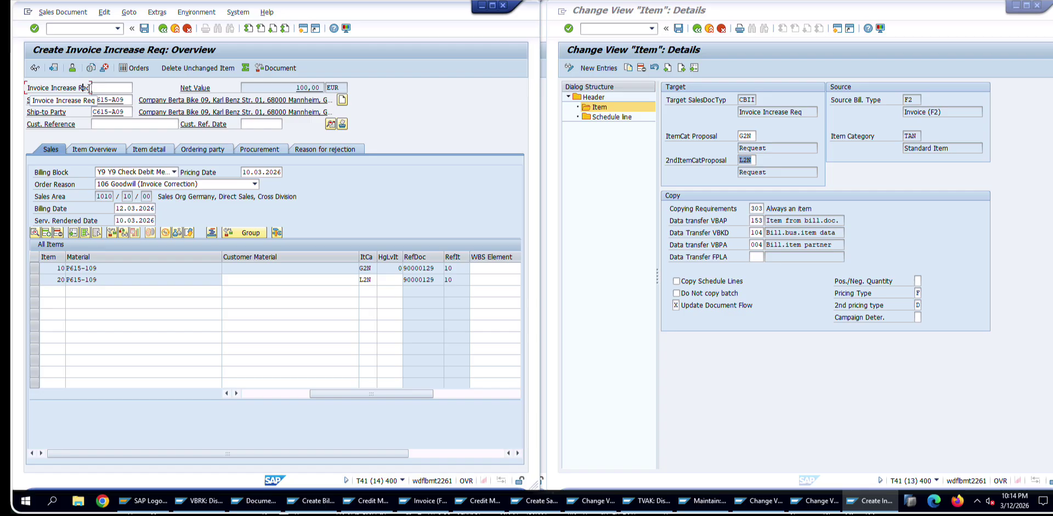
click(187, 28)
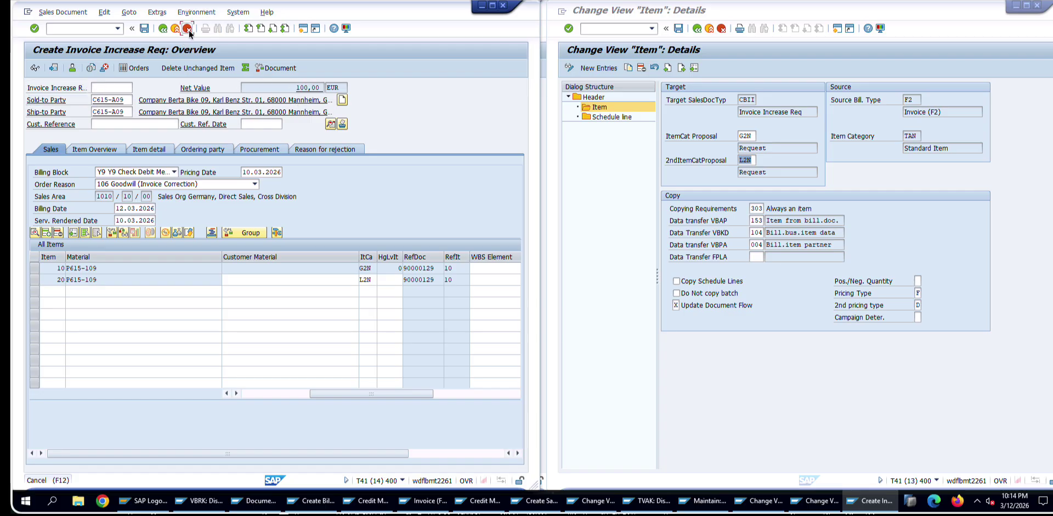
click(199, 225)
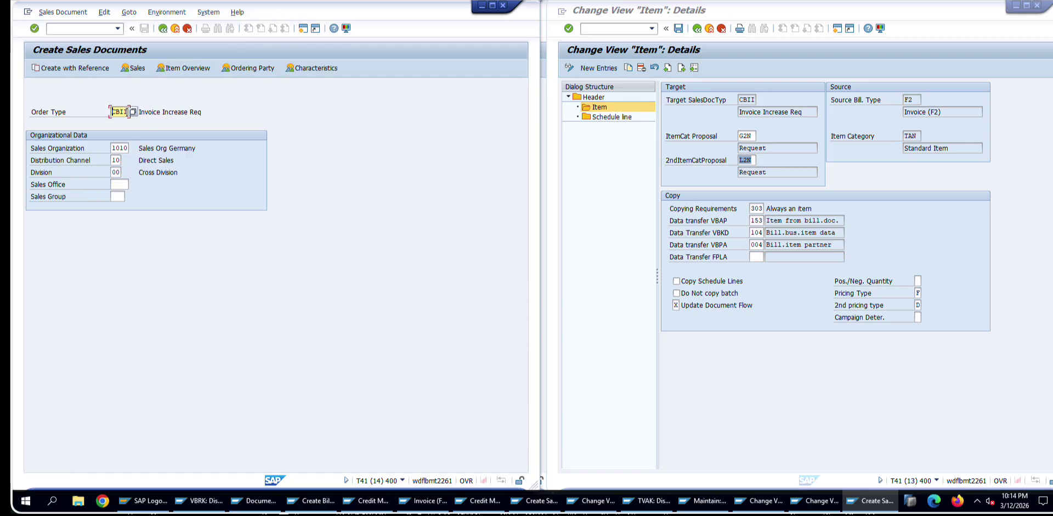
- Create a sales document of order type RK with reference to the proposed billing document
click(127, 111)
key(F5)
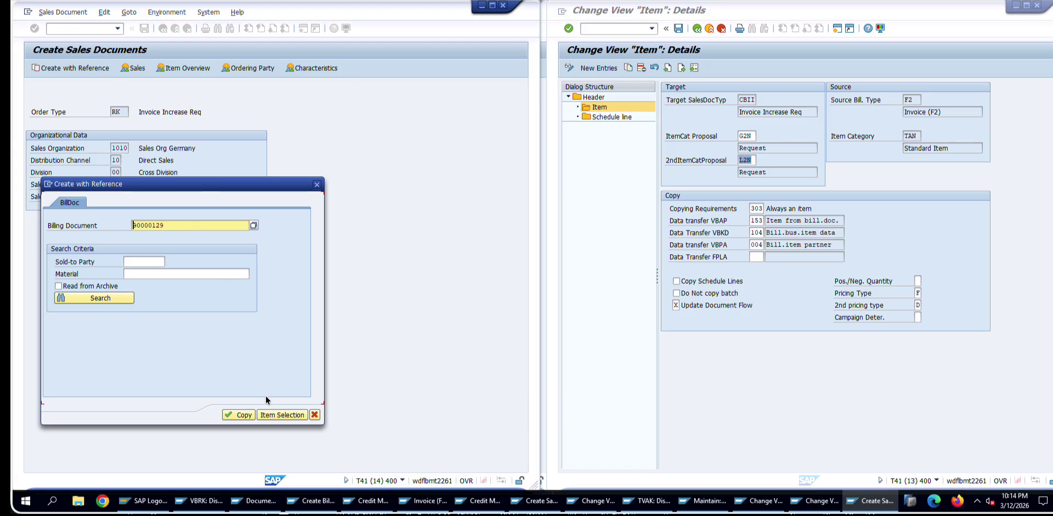
click(247, 415)
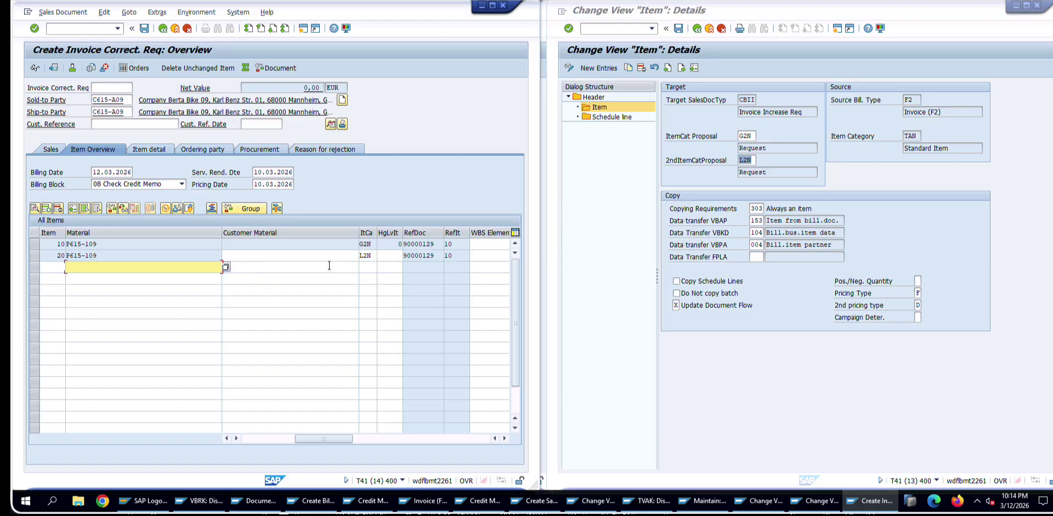
- Compare item category L2N of item 20 in the invoice correction request with the second item category proposal in copying control
mouse_move(318, 437)
mouse_down()
mouse_move(272, 439)
mouse_move(445, 444)
mouse_move(333, 437)
mouse_up()
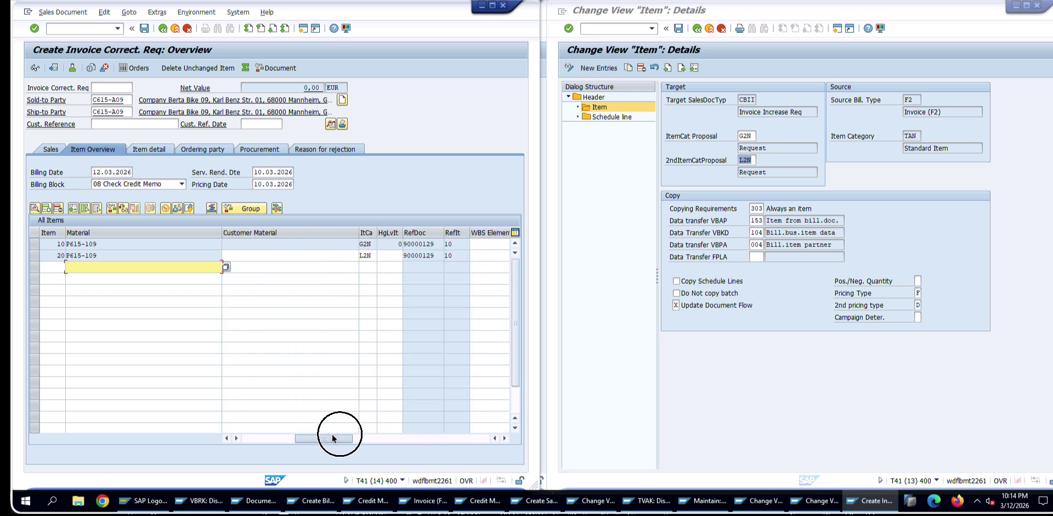
click(366, 256)
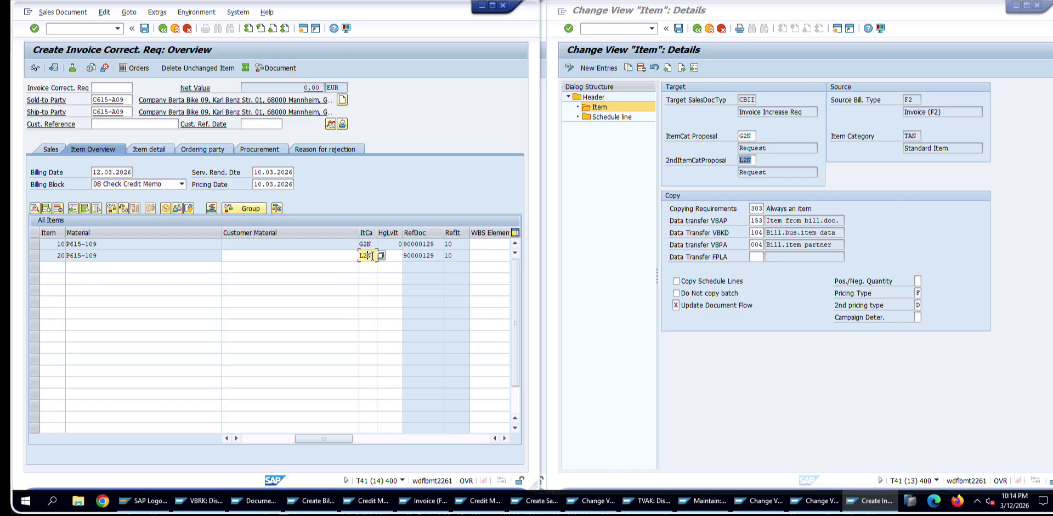
double_click(367, 255)
click(756, 160)
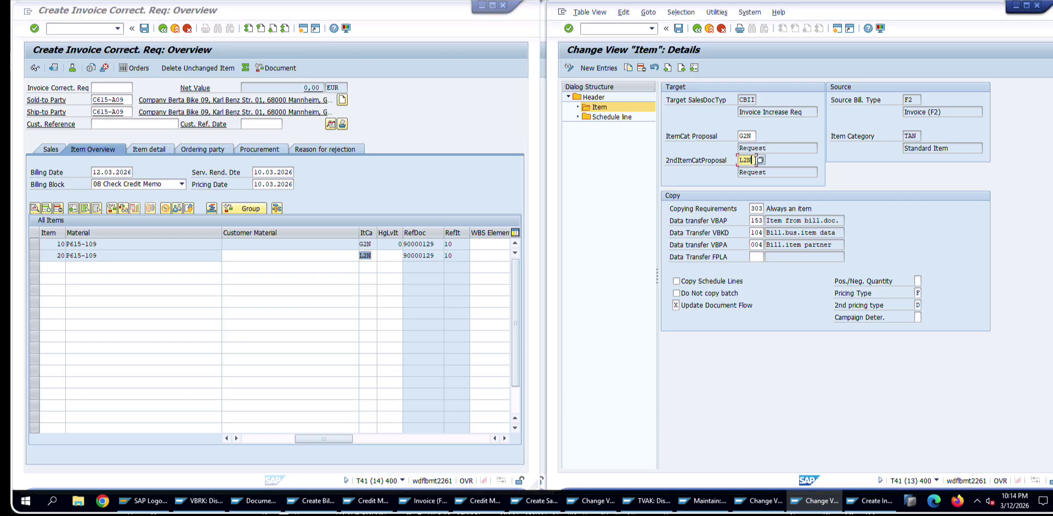
drag(756, 160, 697, 157)
- Open the details of item category G2N in Maintain Item Categories (VOV7) in a new session
click(837, 29)
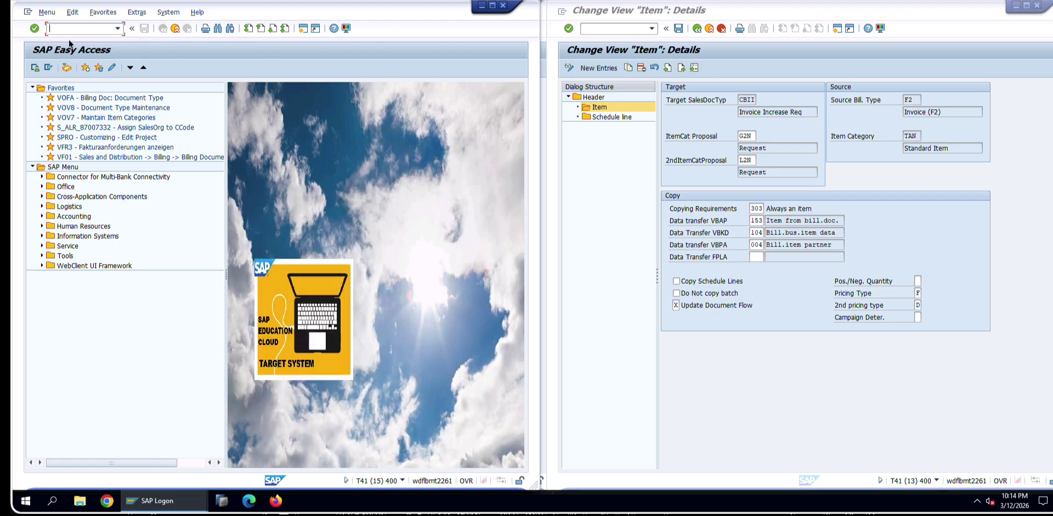
double_click(133, 118)
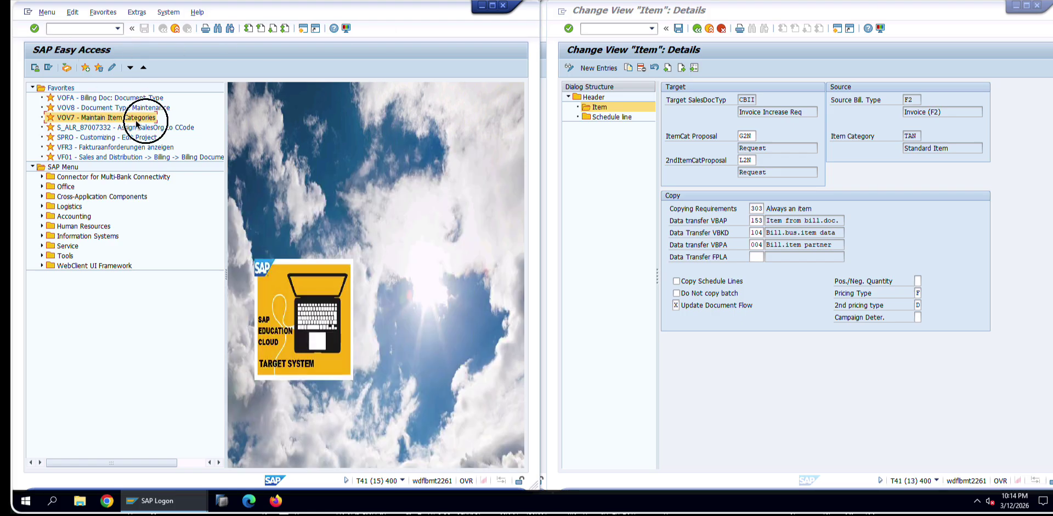
click(91, 456)
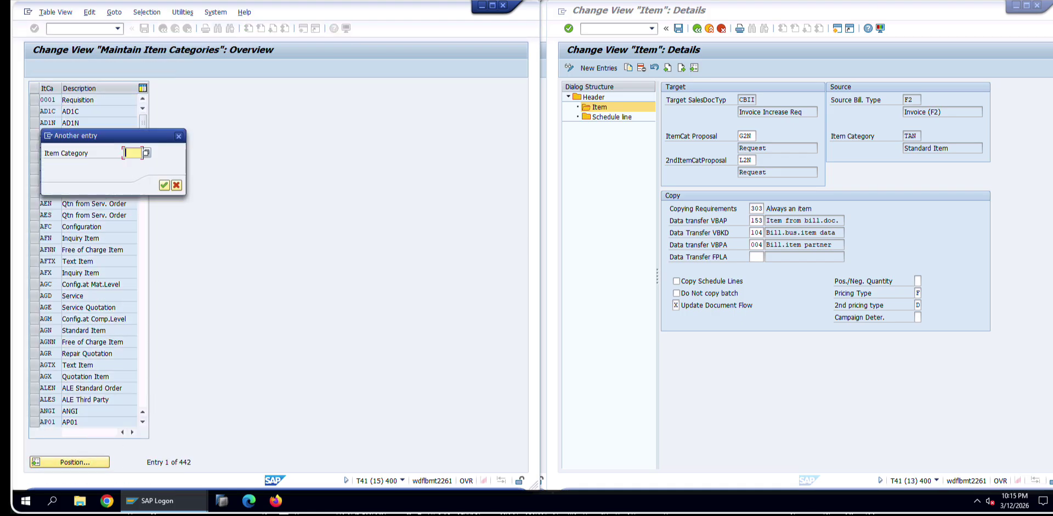
text(L2N)
key(Return)
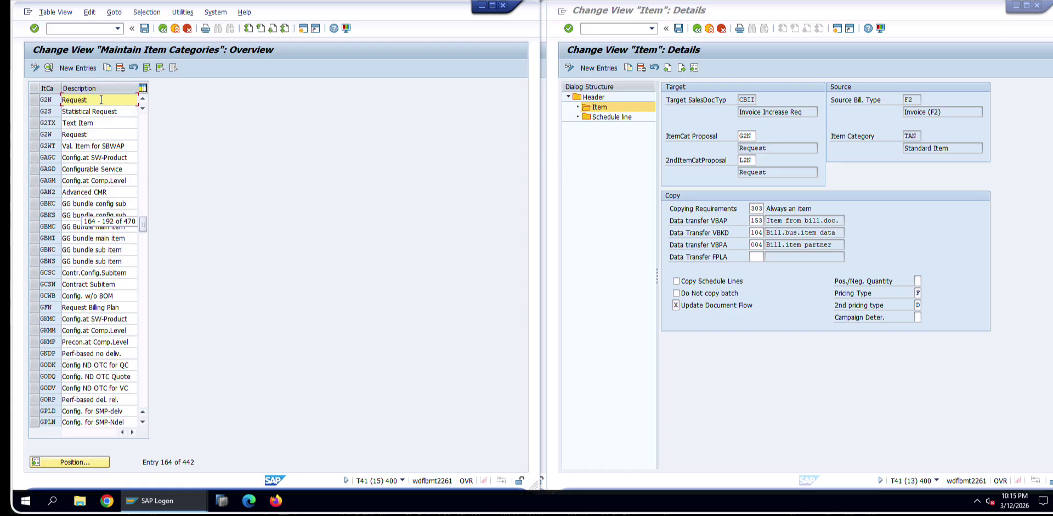
double_click(100, 98)
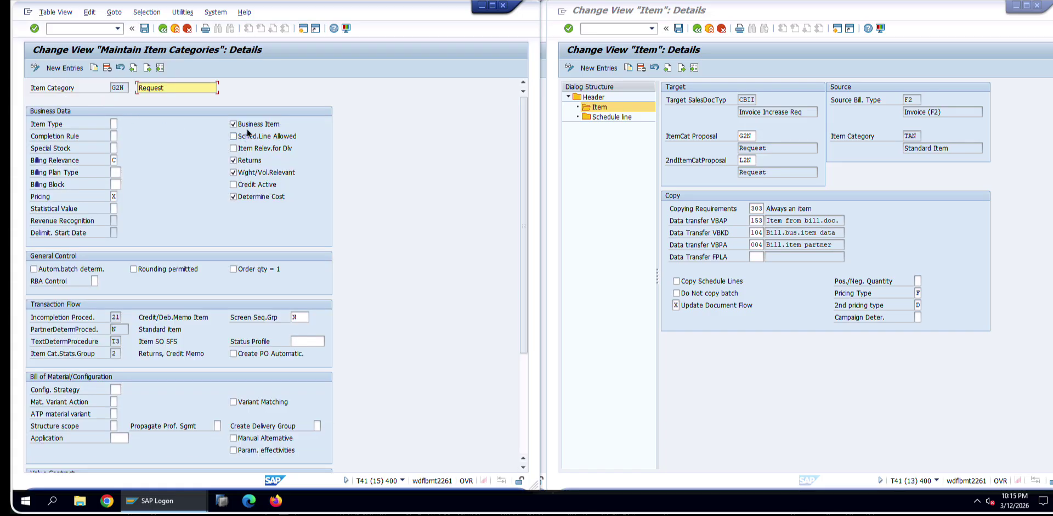
- Review the possible values for billing relevance and pricing of item category G2N, choosing C and X, and look over its remaining settings
click(118, 159)
click(119, 162)
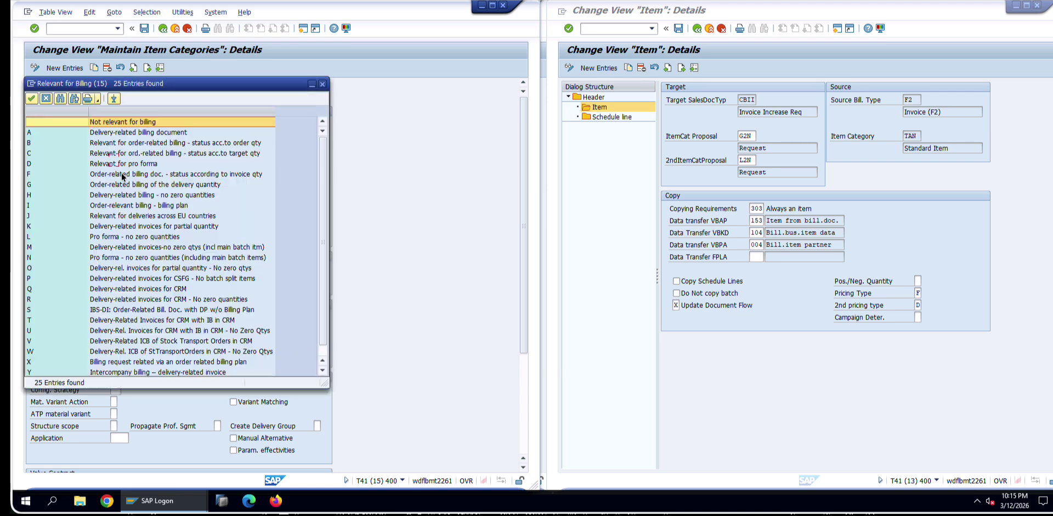
double_click(87, 153)
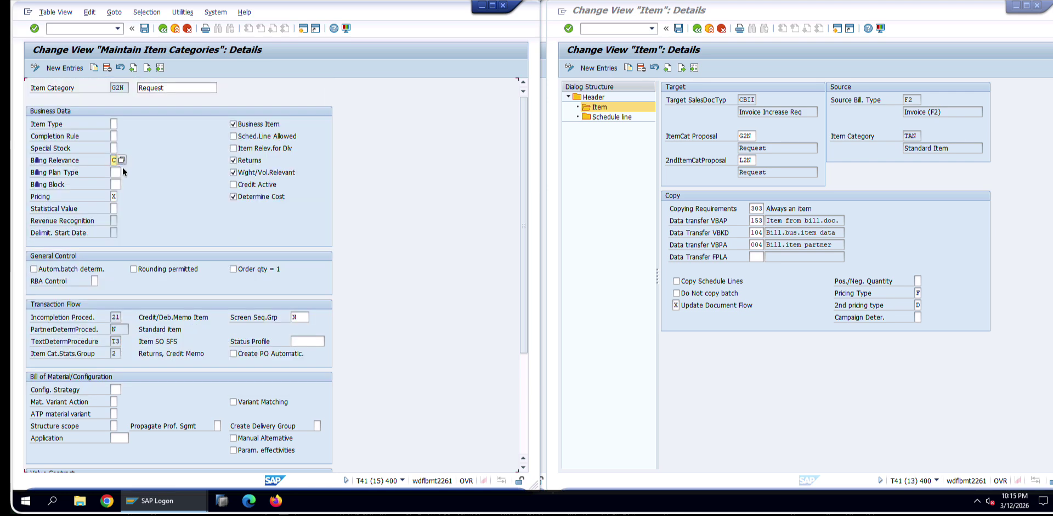
click(115, 196)
click(121, 196)
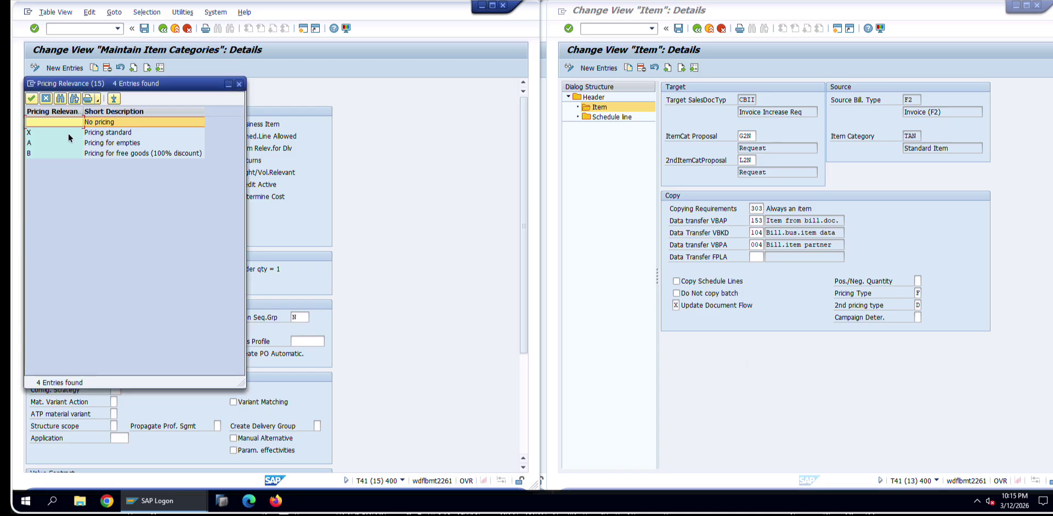
click(68, 134)
double_click(68, 133)
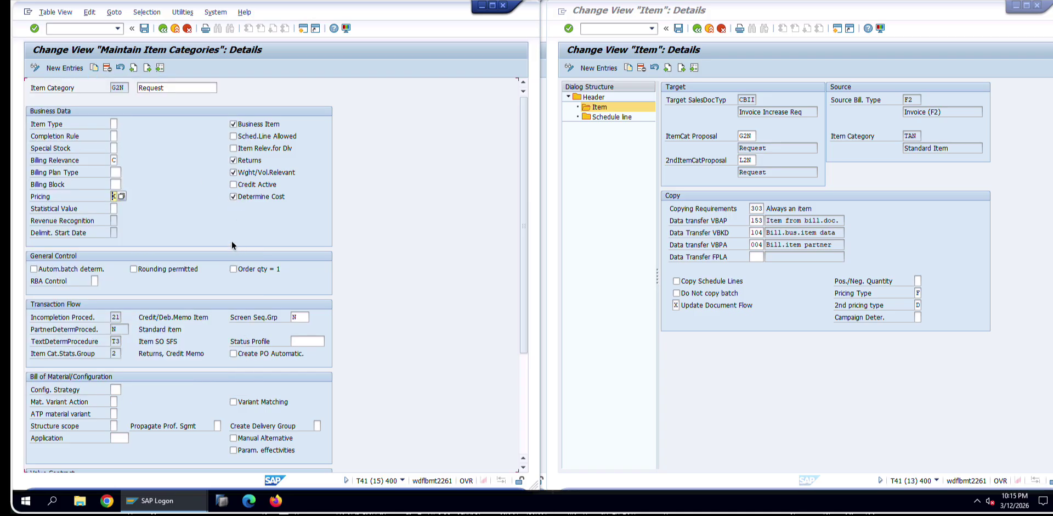
scroll(233, 248, down, 5)
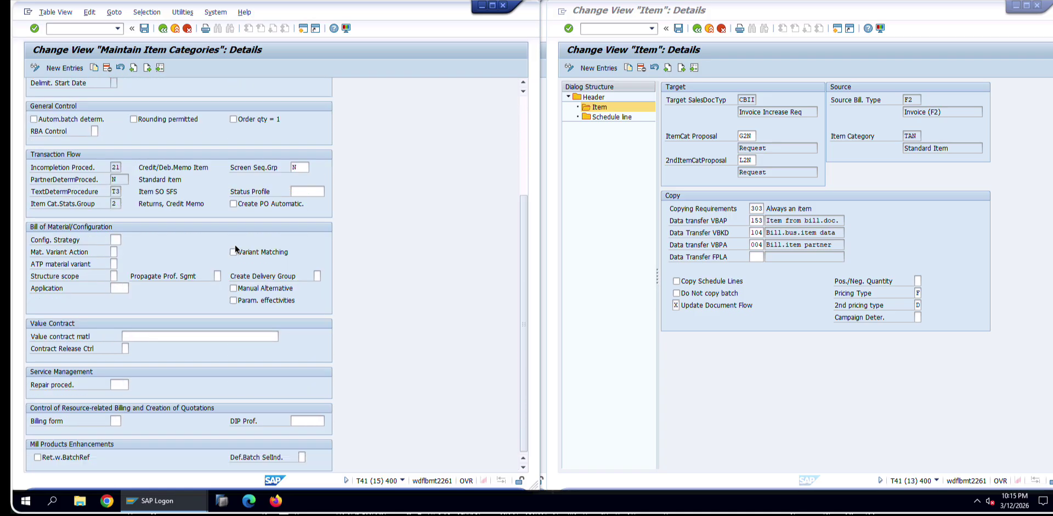
scroll(235, 248, up, 5)
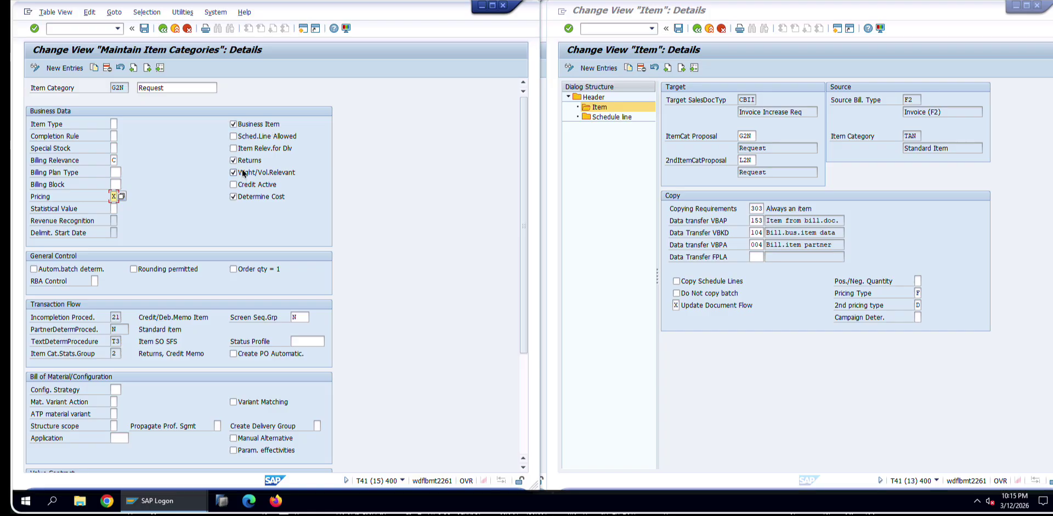
- Open the details of item category L2N in another VOV7 session placed beside the G2N details
click(626, 189)
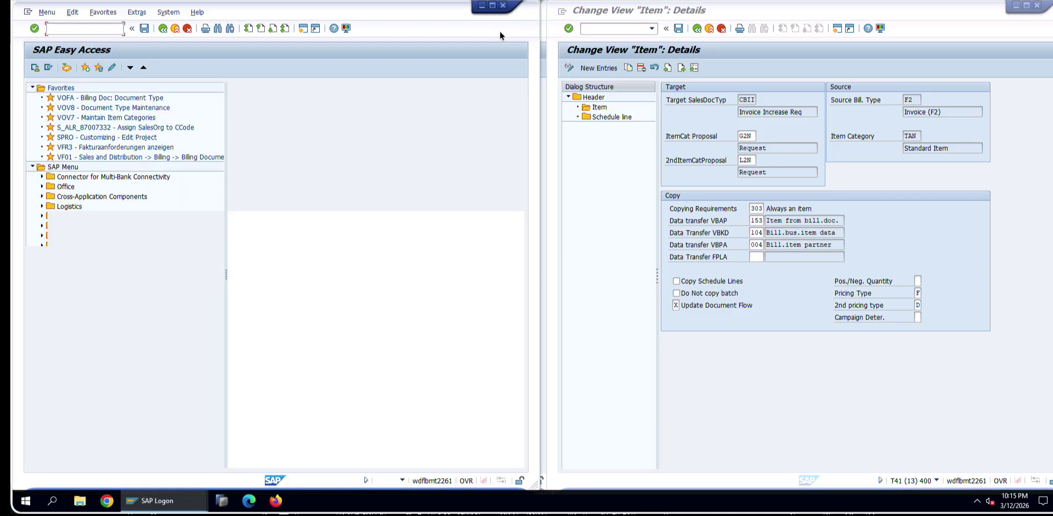
drag(369, 9, 911, 10)
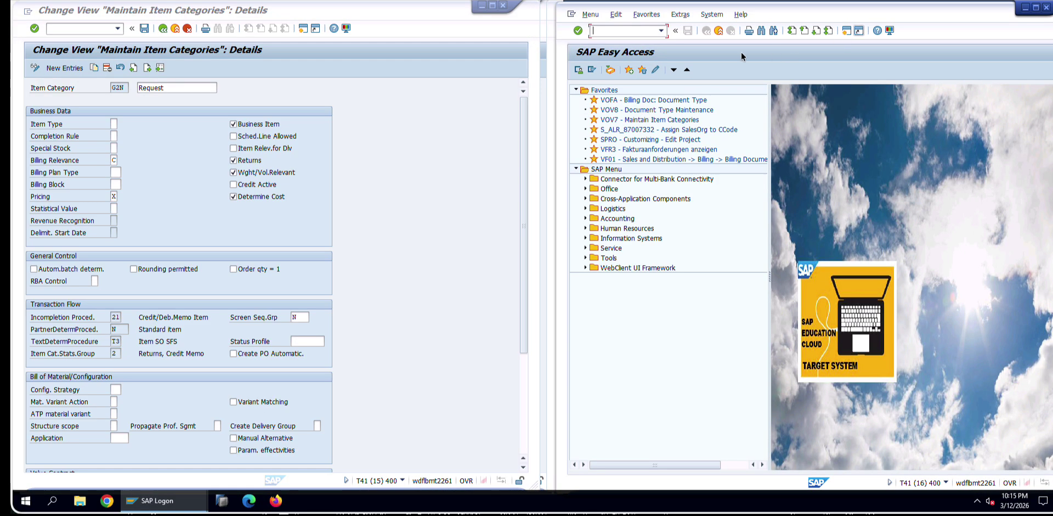
double_click(653, 110)
click(709, 31)
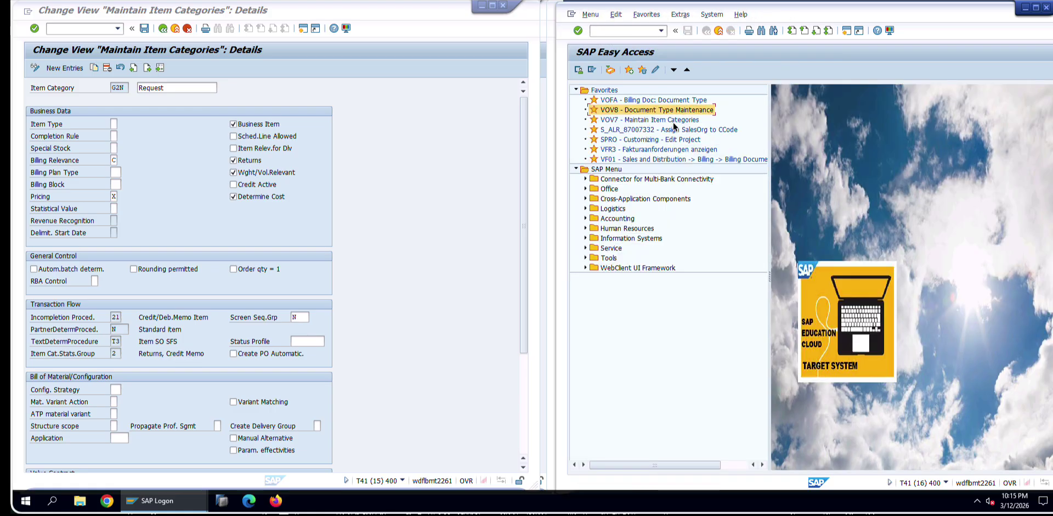
double_click(653, 121)
click(626, 466)
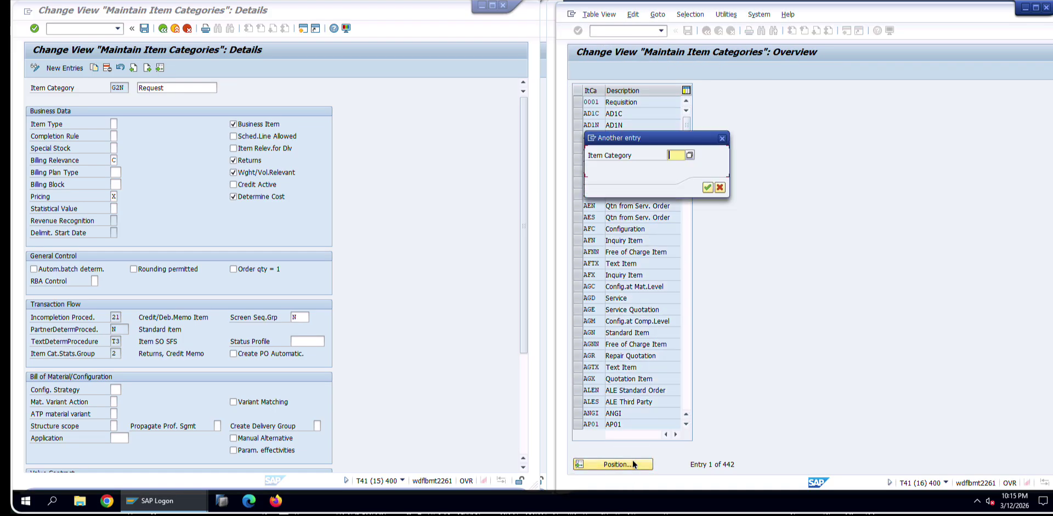
text(L2N)
key(Return)
double_click(637, 102)
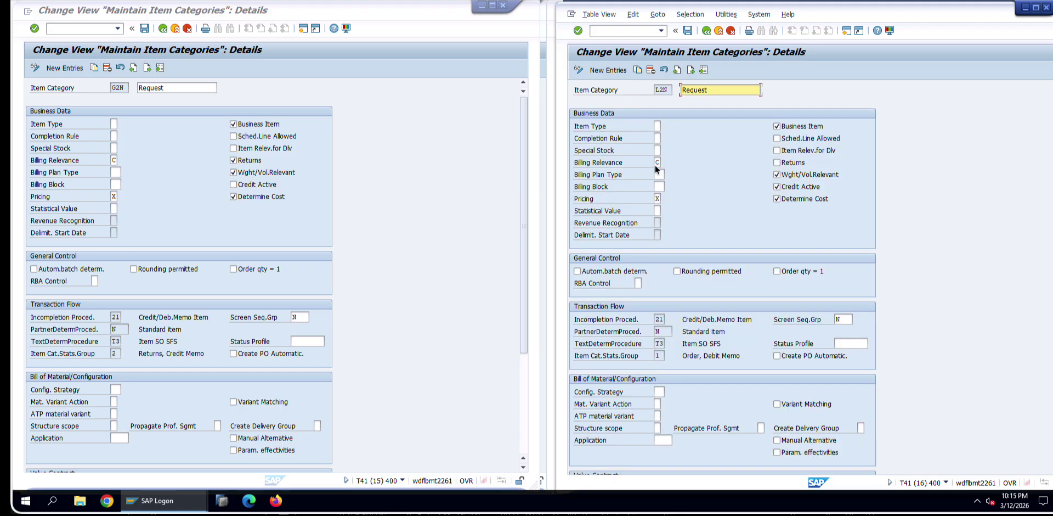
- Read the field help for the Credit Active setting of item category G2N and close it
right_click(248, 184)
click(263, 181)
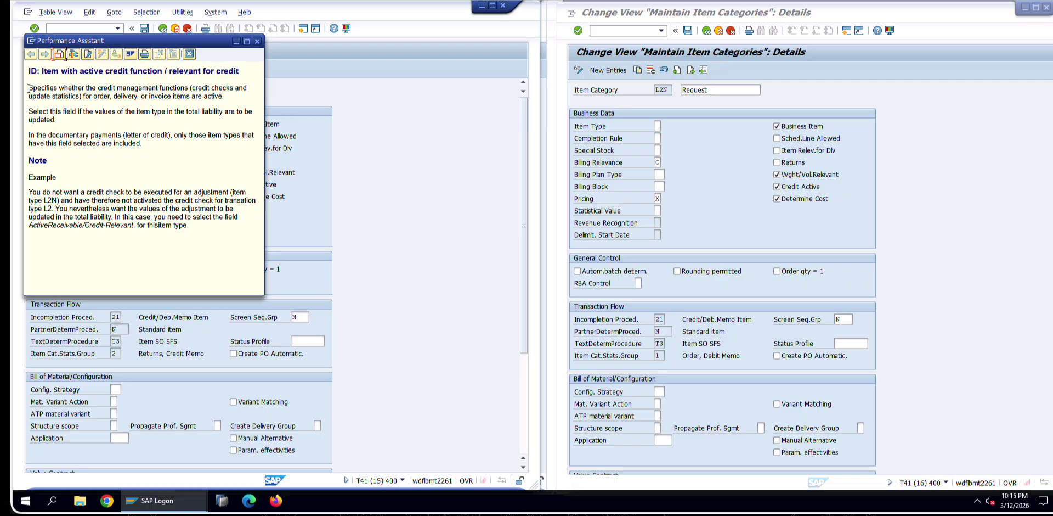
drag(29, 88, 181, 144)
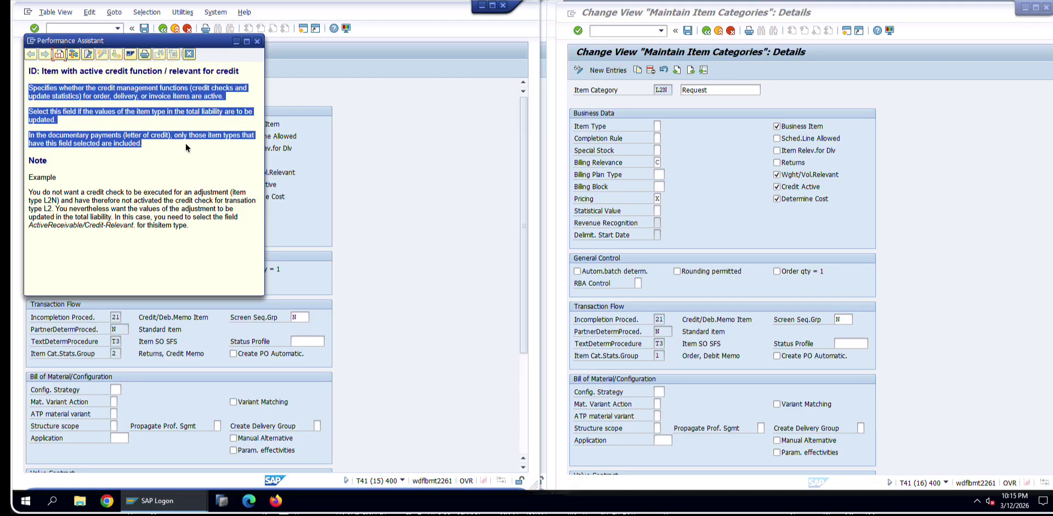
click(186, 146)
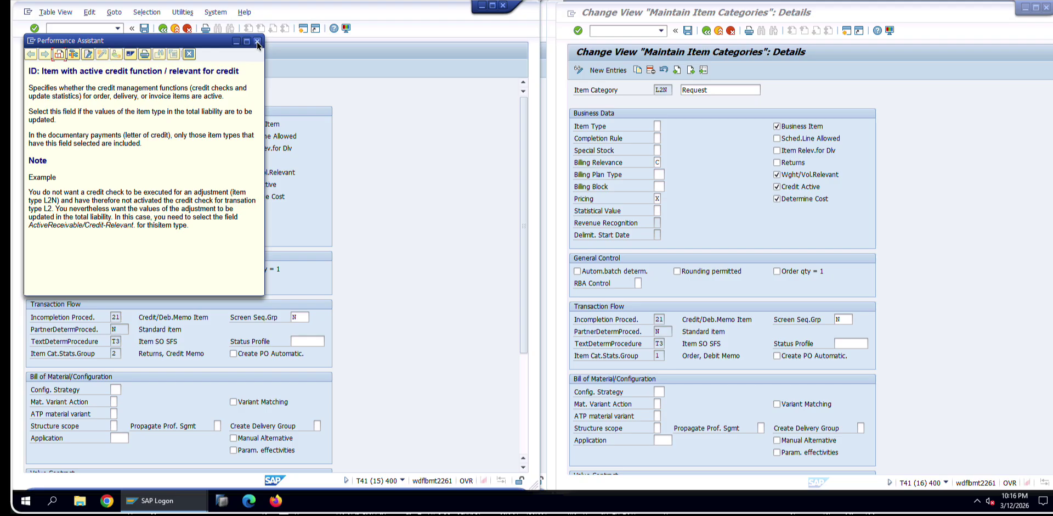
click(258, 43)
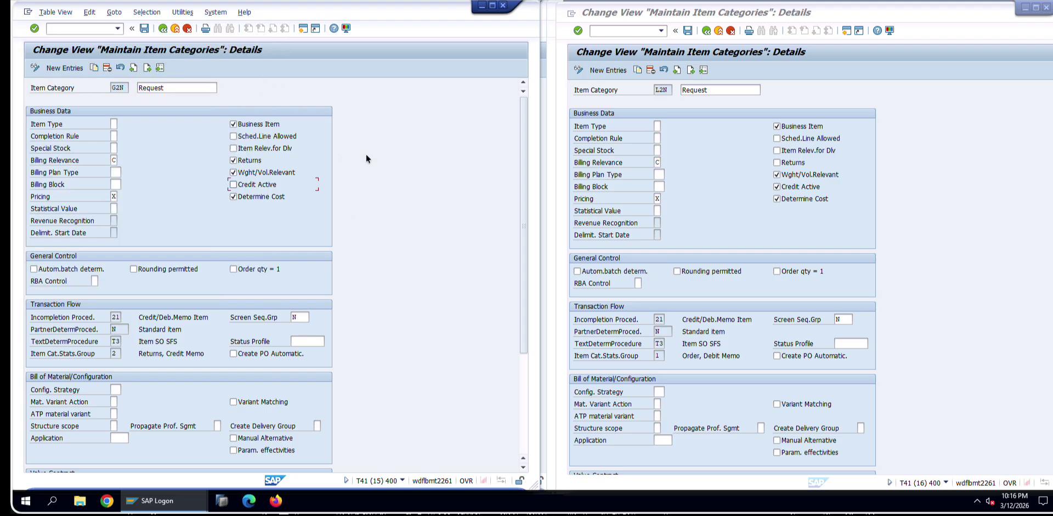
- Read the field help for the Returns setting of item category G2N and close it
right_click(243, 157)
click(257, 163)
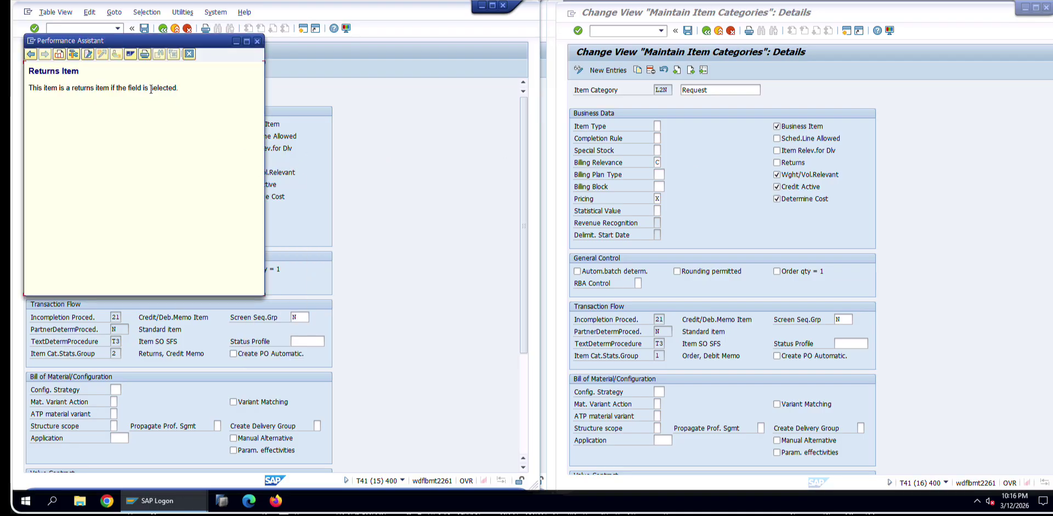
mouse_move(177, 88)
mouse_down()
mouse_move(41, 88)
mouse_move(170, 89)
mouse_up()
click(52, 87)
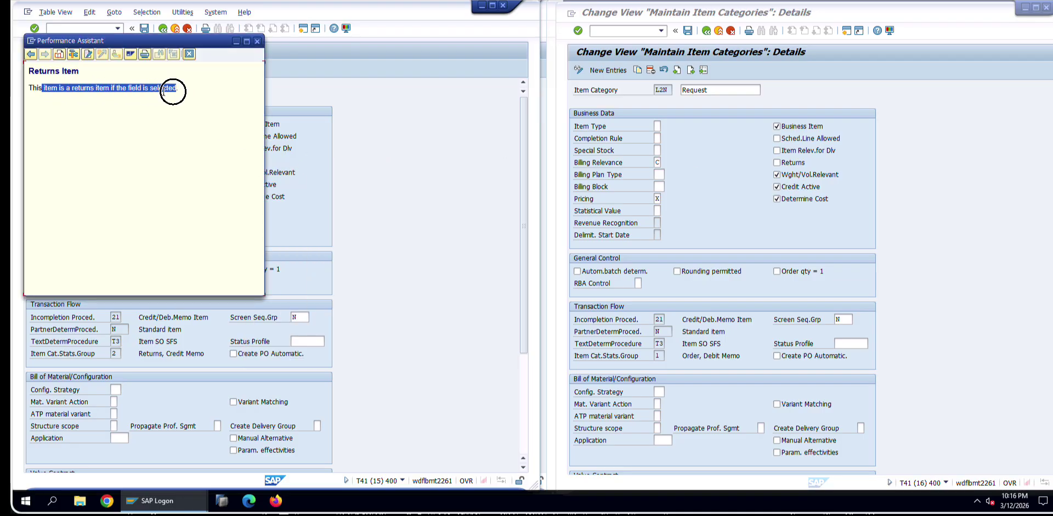
click(169, 89)
click(258, 41)
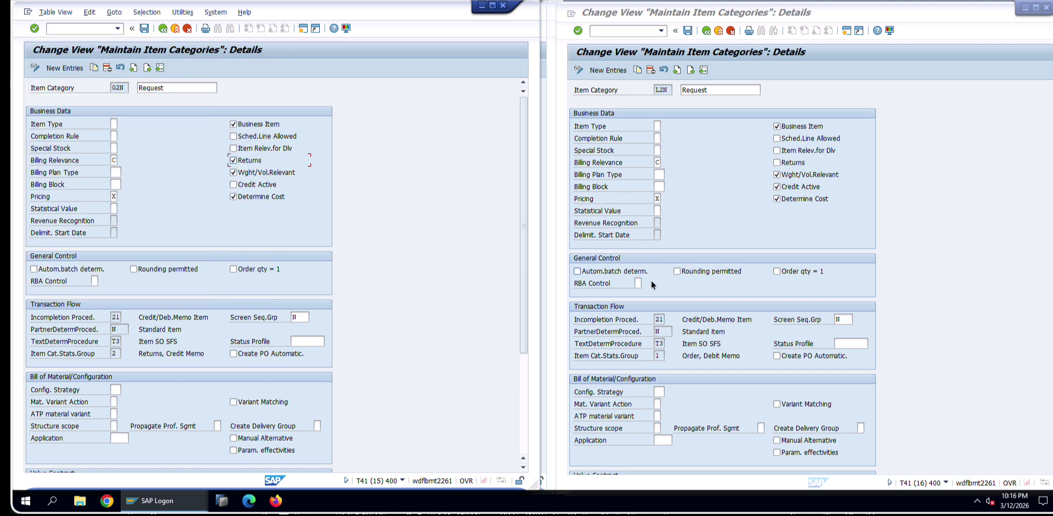
- Compare the remaining settings of item categories G2N and L2N, from general control down to Mill Products enhancements
click(713, 253)
click(441, 318)
scroll(440, 317, down, 5)
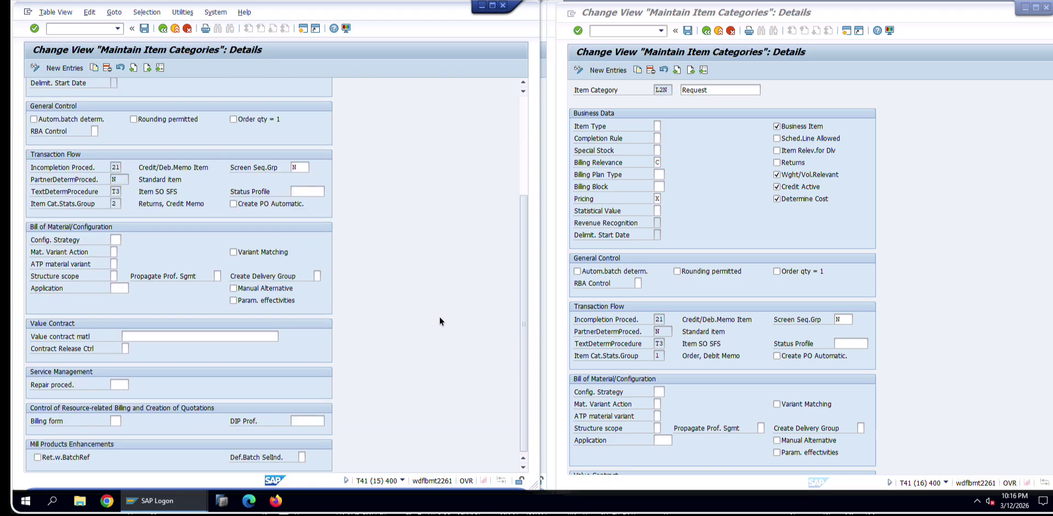
click(959, 335)
scroll(959, 336, down, 5)
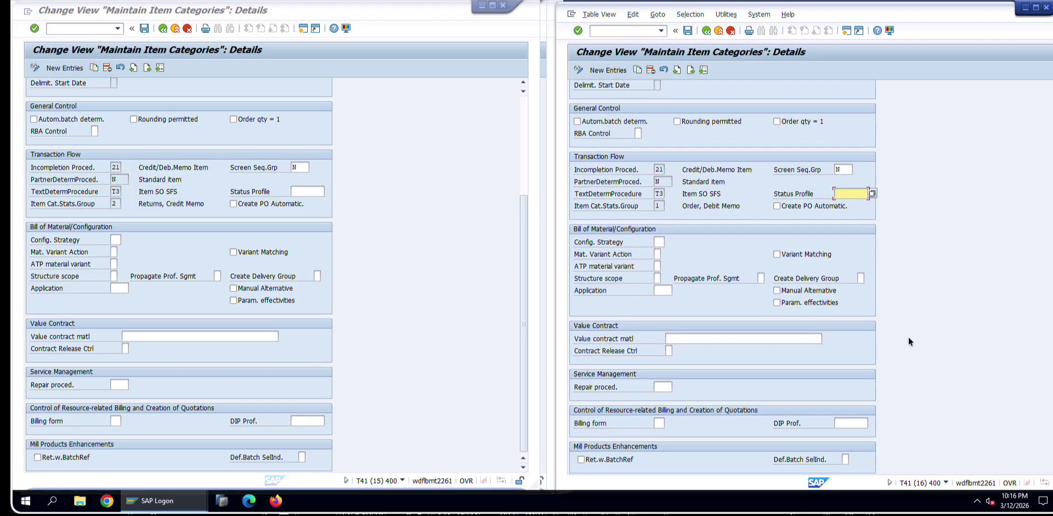
scroll(387, 296, up, 5)
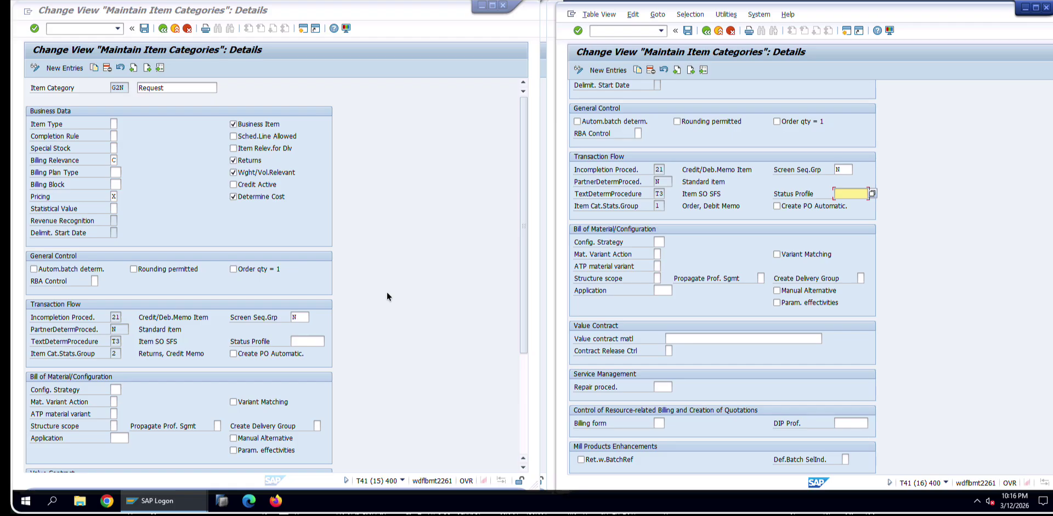
click(900, 278)
scroll(898, 278, up, 5)
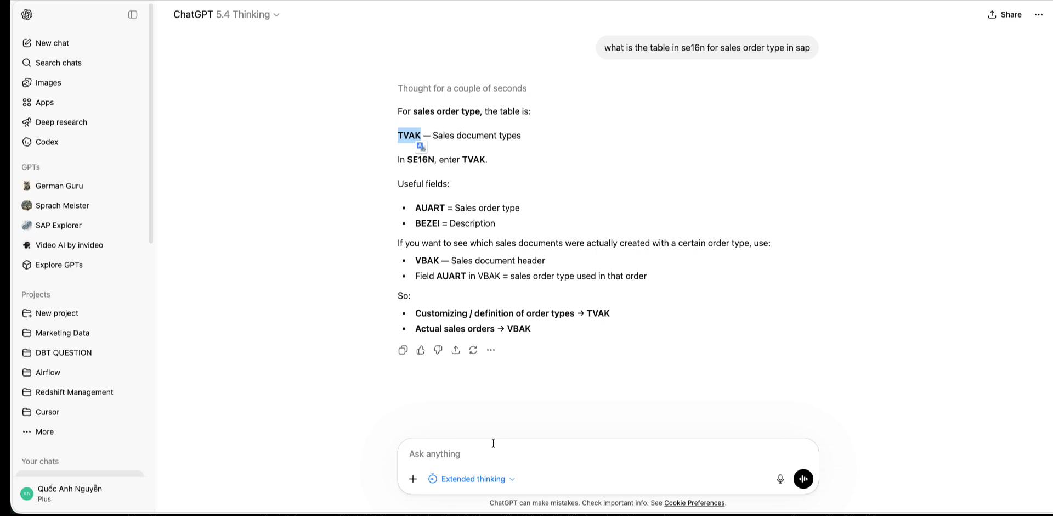
- Switch to ChatGPT and begin the question "why in the invoice correction order, we have 2 line items, first one is G2N"
click(493, 442)
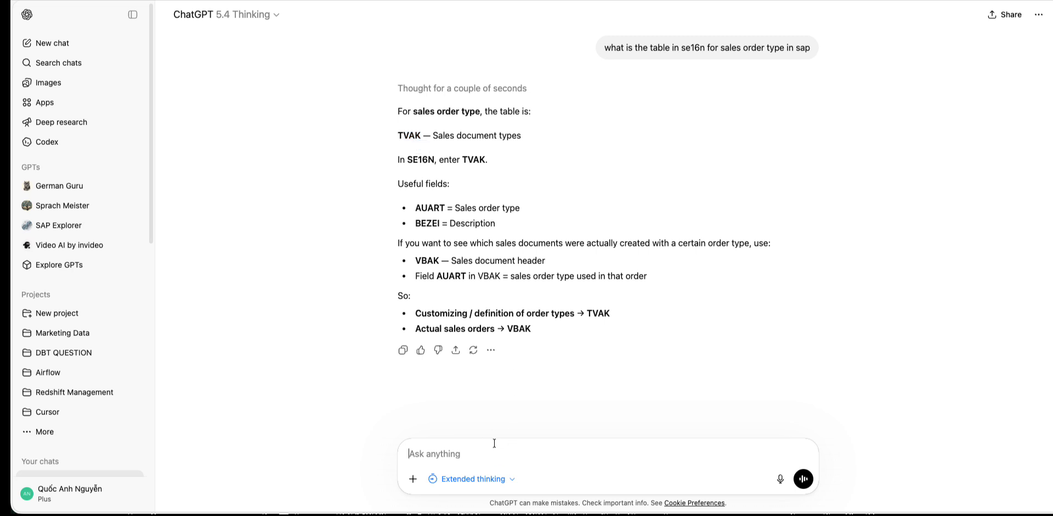
text(why in the invoie)
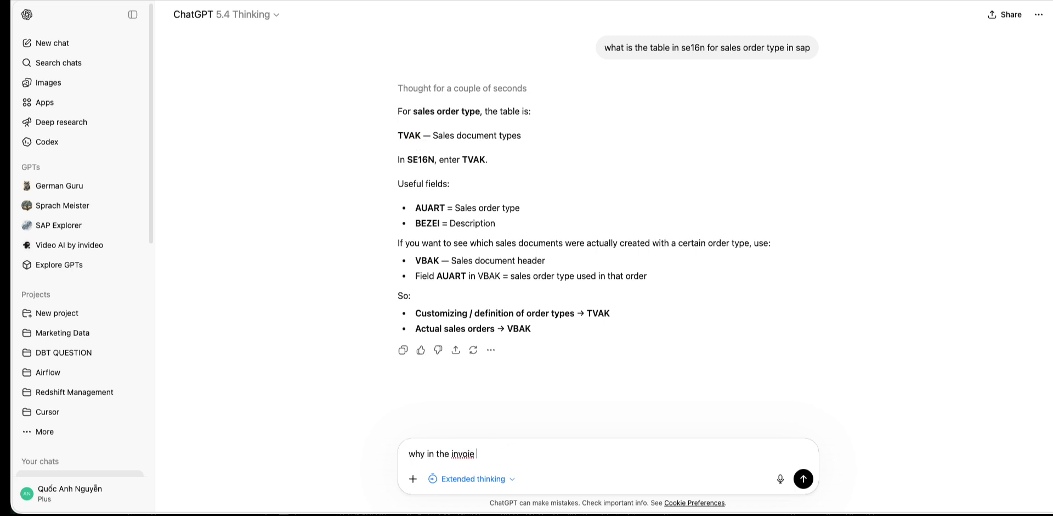
key(BackSpace)
text(ce correction)
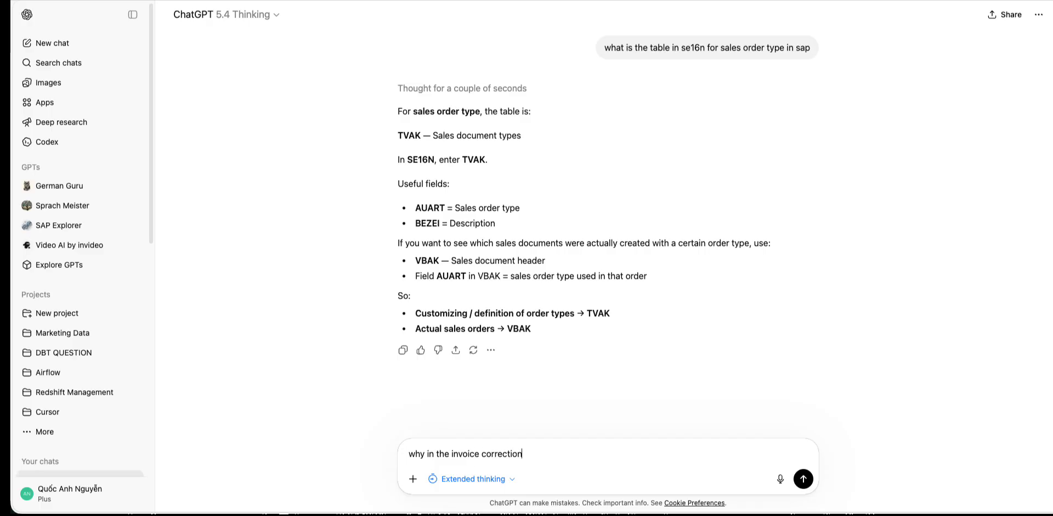
text( order, we have 2 line items, first one is G2n)
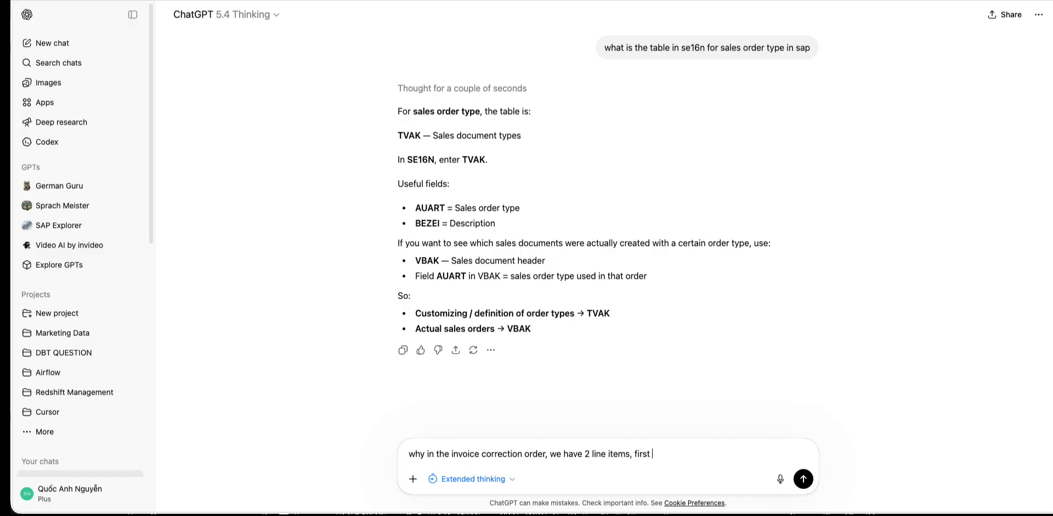
key(BackSpace)
key(BackSpace)
key(BackSpace)
text(G)
key(super+Tab)
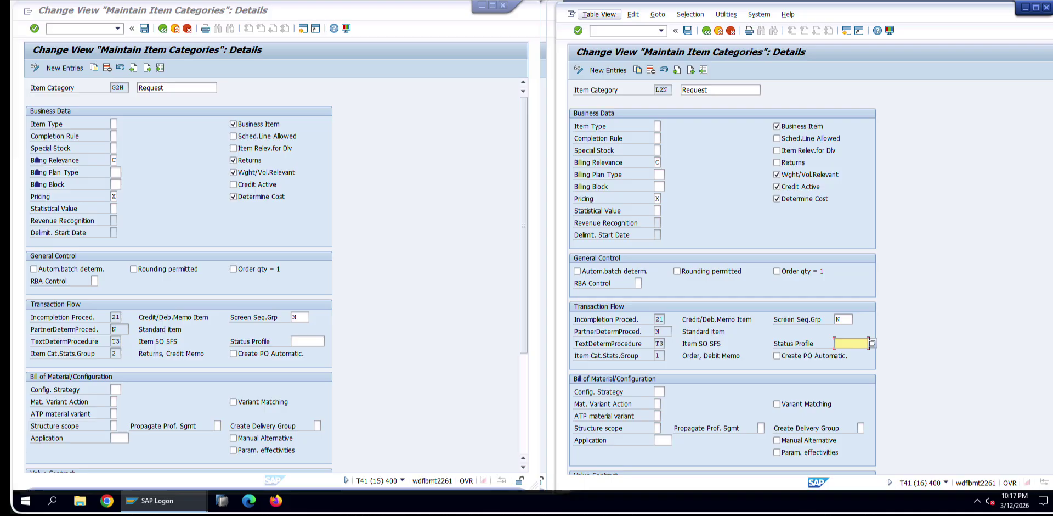
key(super+Tab)
text(2N)
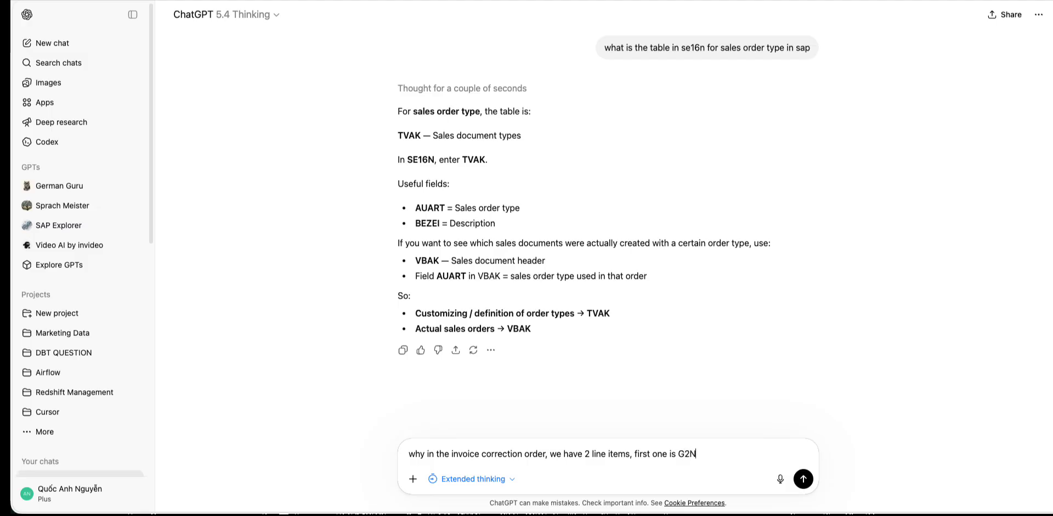
- Extend the question with "and second is L2N and we could only edit the conditions,"
text( and second is L2n)
key(BackSpace)
text(N,)
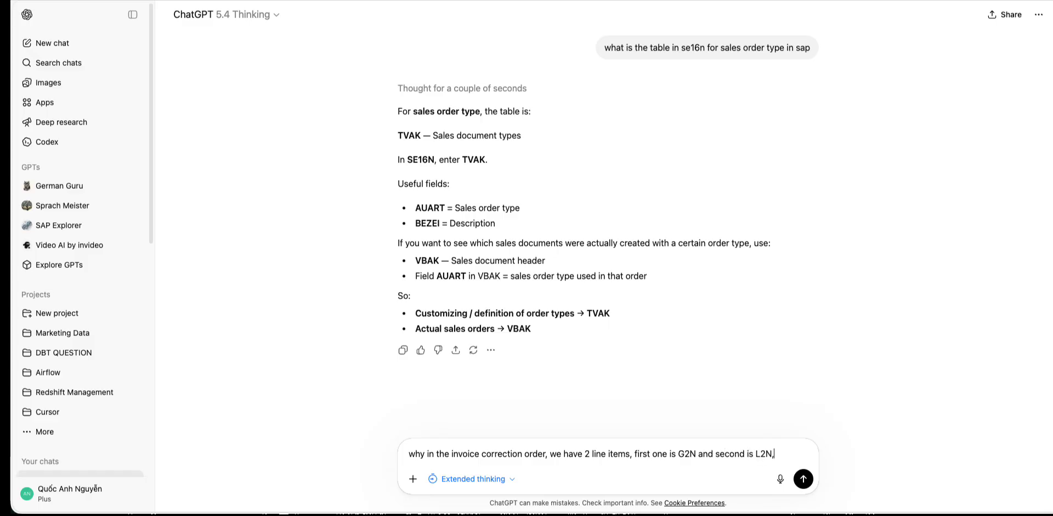
key(BackSpace)
text( and we )
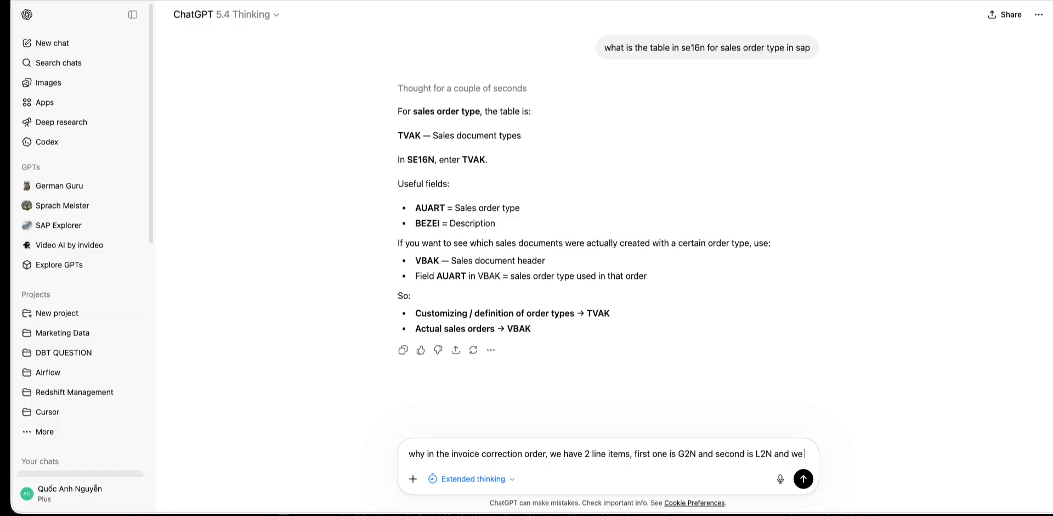
text(could only )
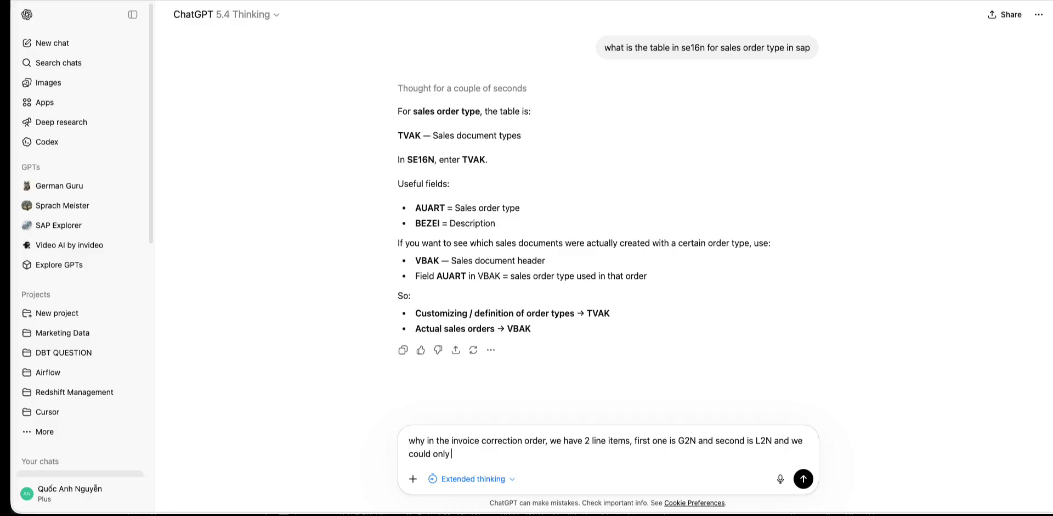
text(edit the condtions)
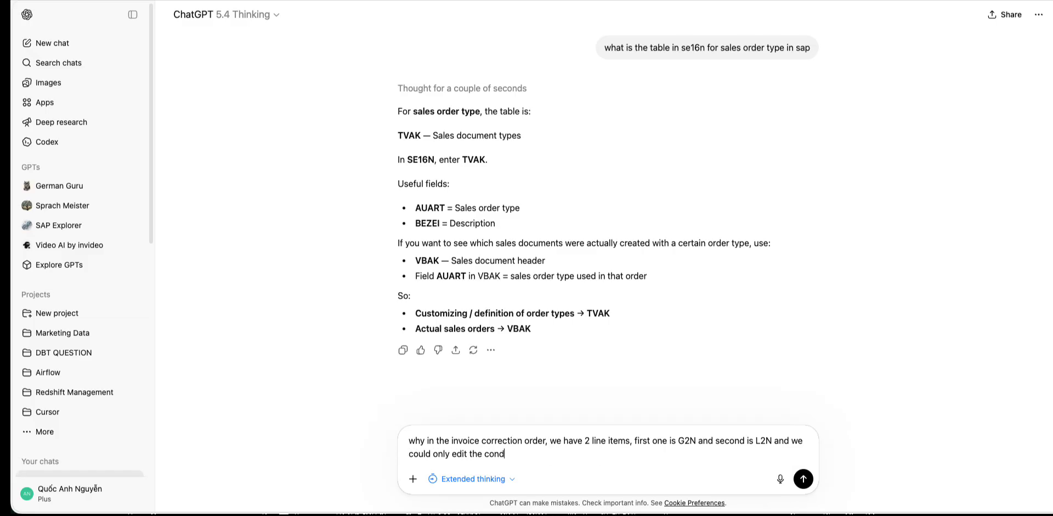
key(BackSpace)
key(BackSpace)
key(BackSpace)
key(BackSpace)
key(BackSpace)
text(itions,)
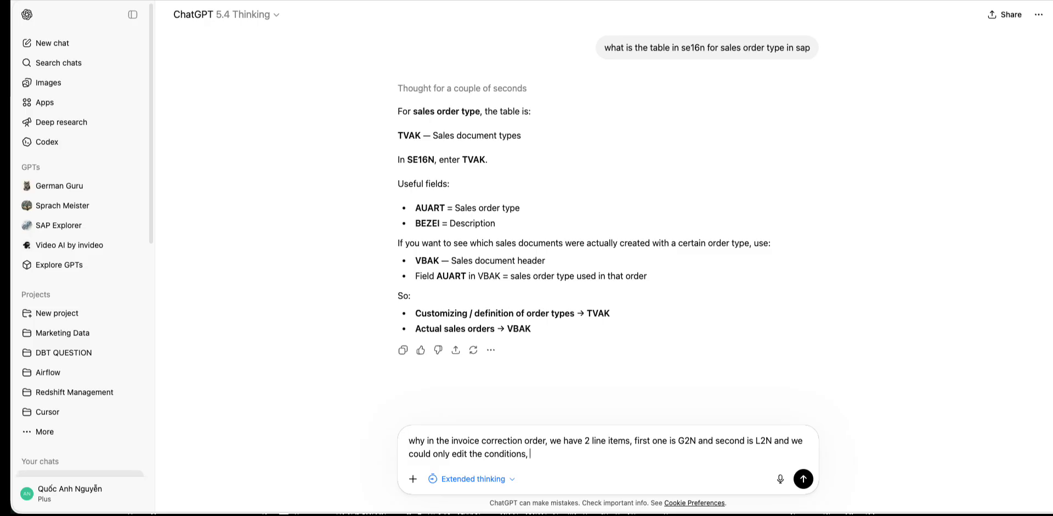
- Finish the question with "quantiy of the L2n position, why is that? which configuration determines this change?" and send it
text( quantiy of the )
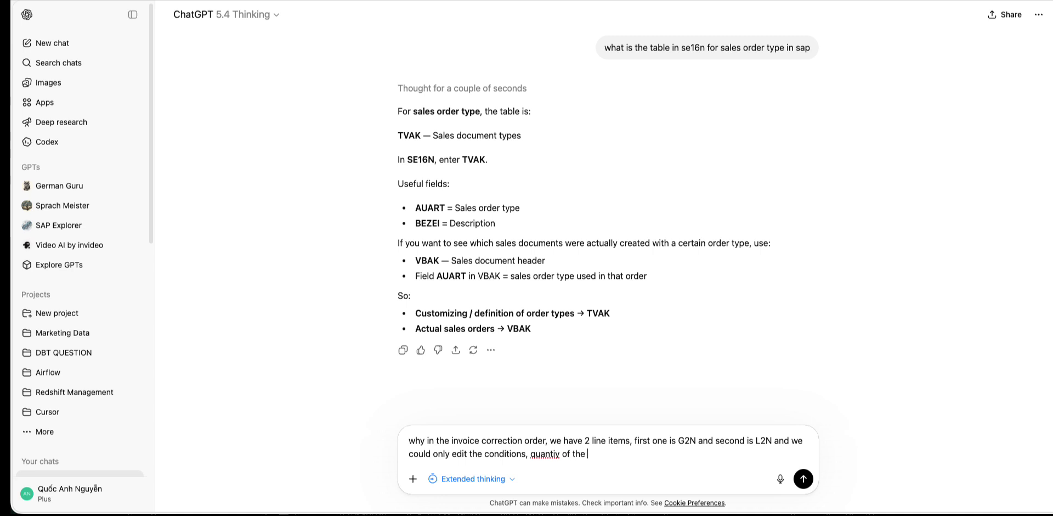
text(L2n position, why is that? I)
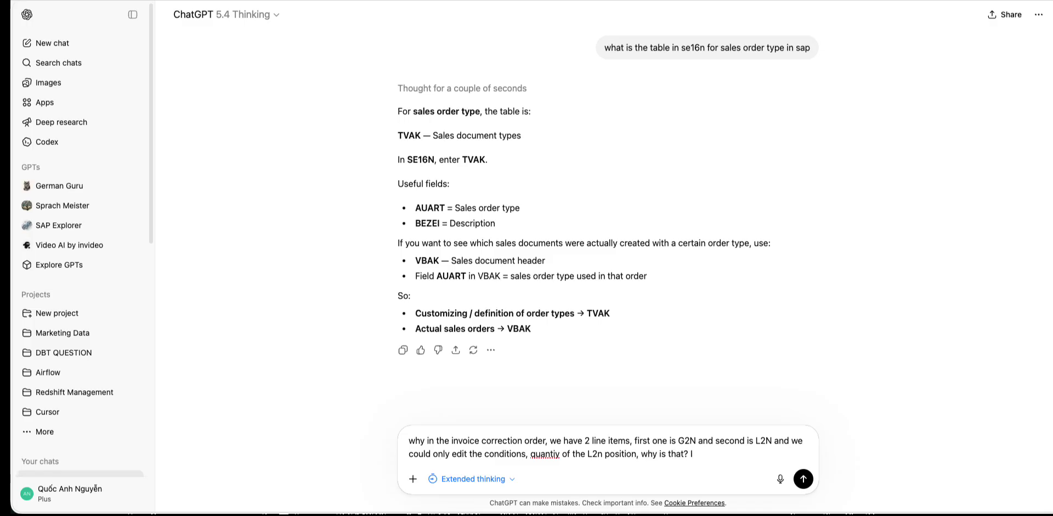
text(which configuration determines this ch)
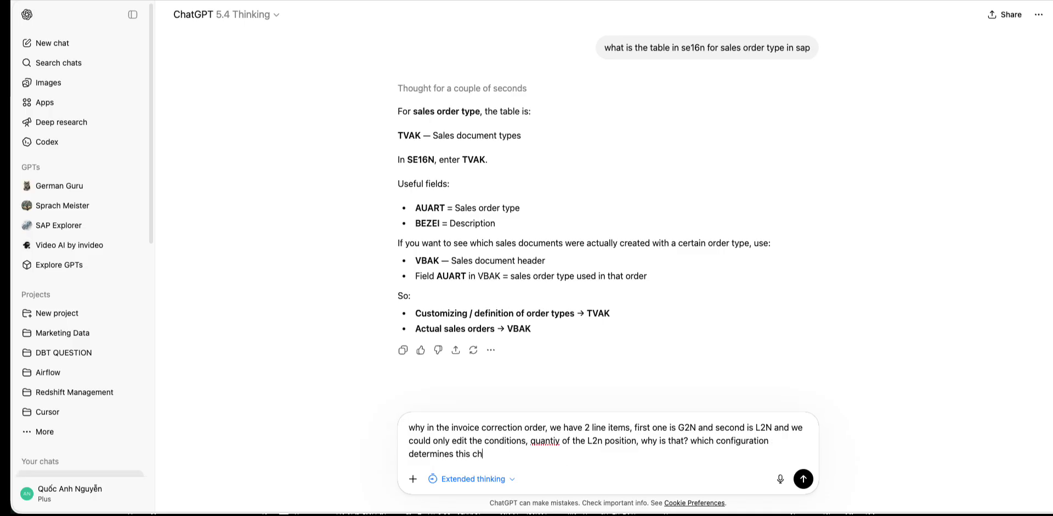
text(ange?)
key(Return)
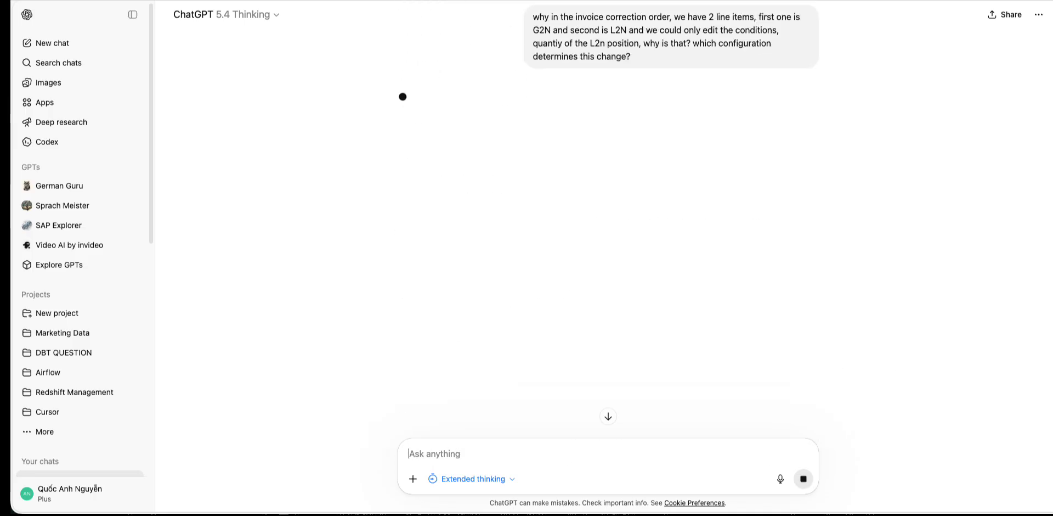
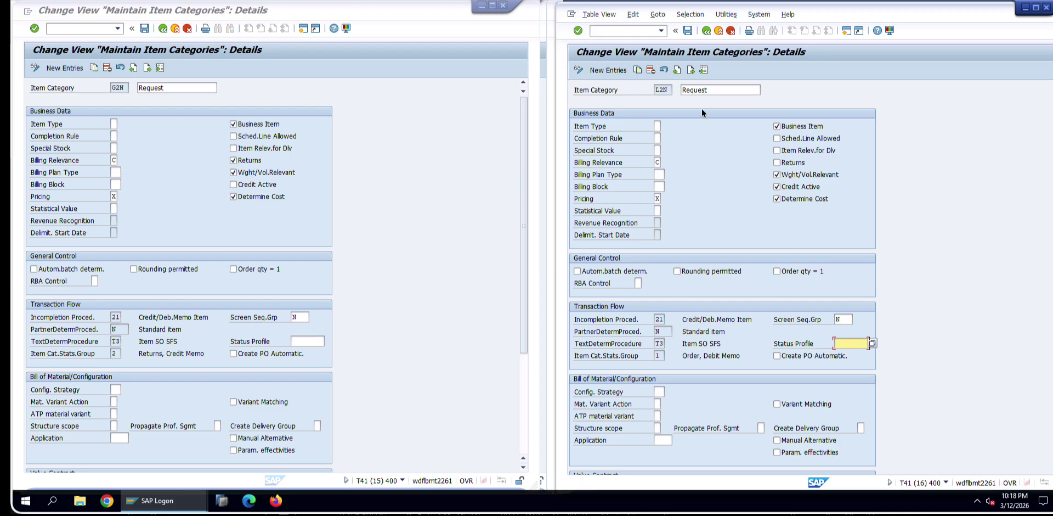
- Return to SAP and clear away the item category and request windows to compare item copying control for RK and CBII
click(1025, 7)
click(482, 6)
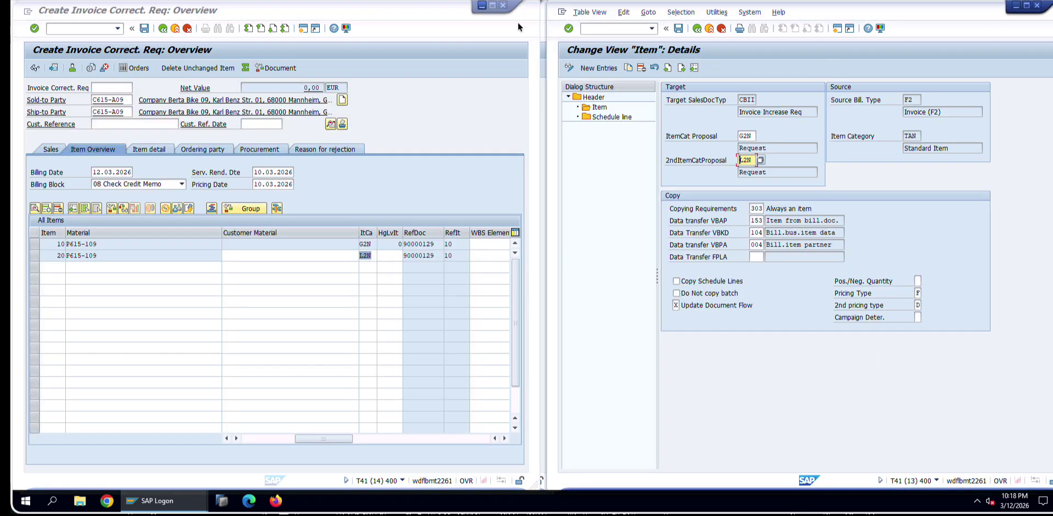
click(483, 6)
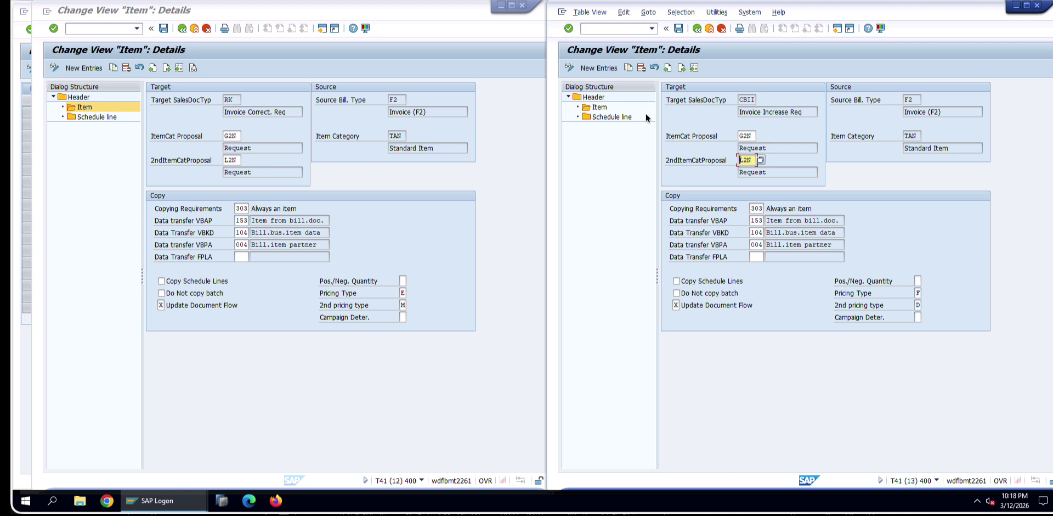
click(229, 100)
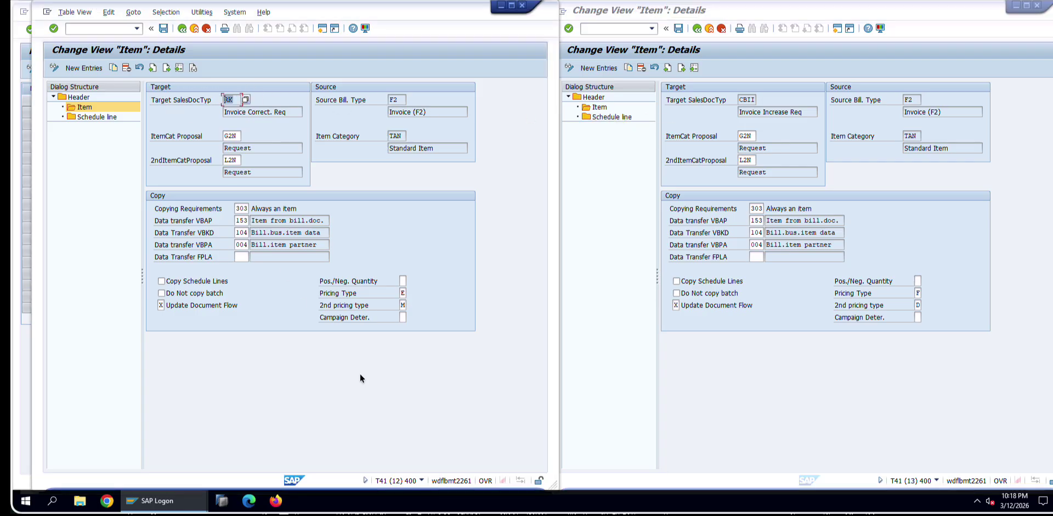
- Open a new session with VOV8 document type maintenance and show the details of sales document type RK
click(842, 30)
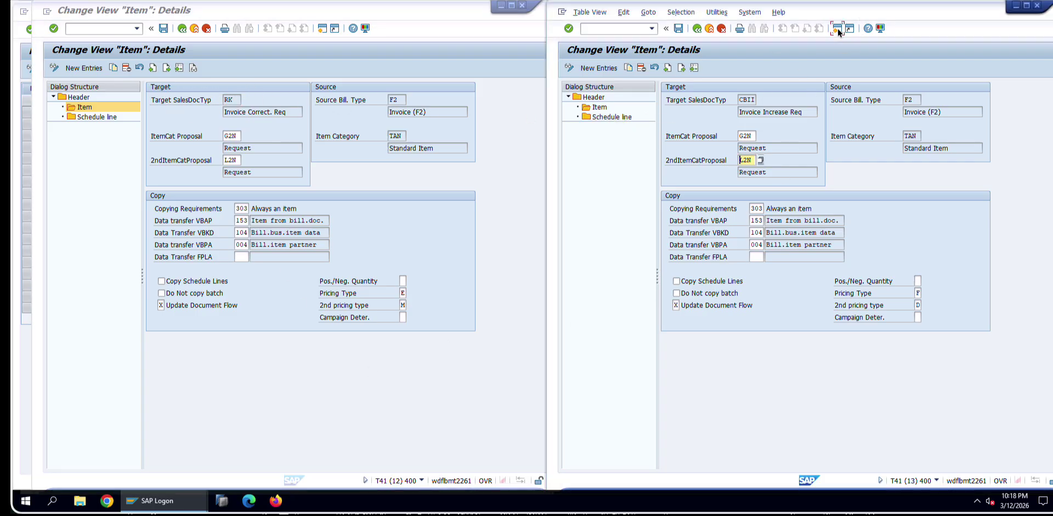
double_click(114, 108)
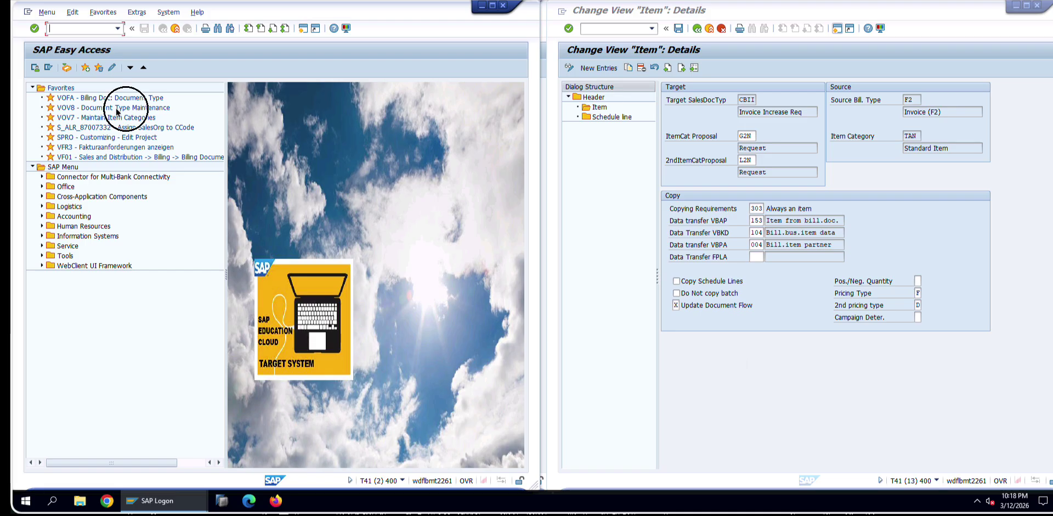
click(86, 462)
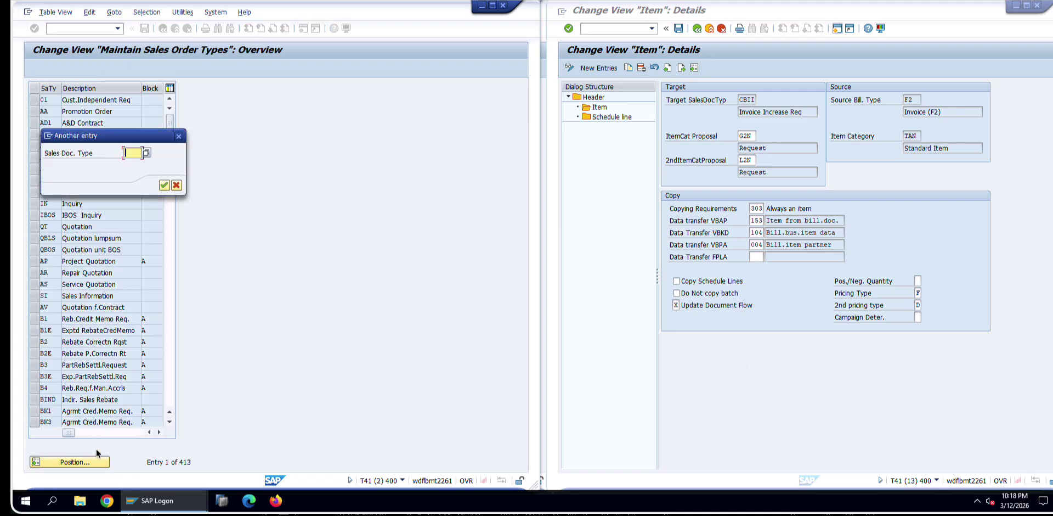
text(RK)
key(Return)
double_click(84, 101)
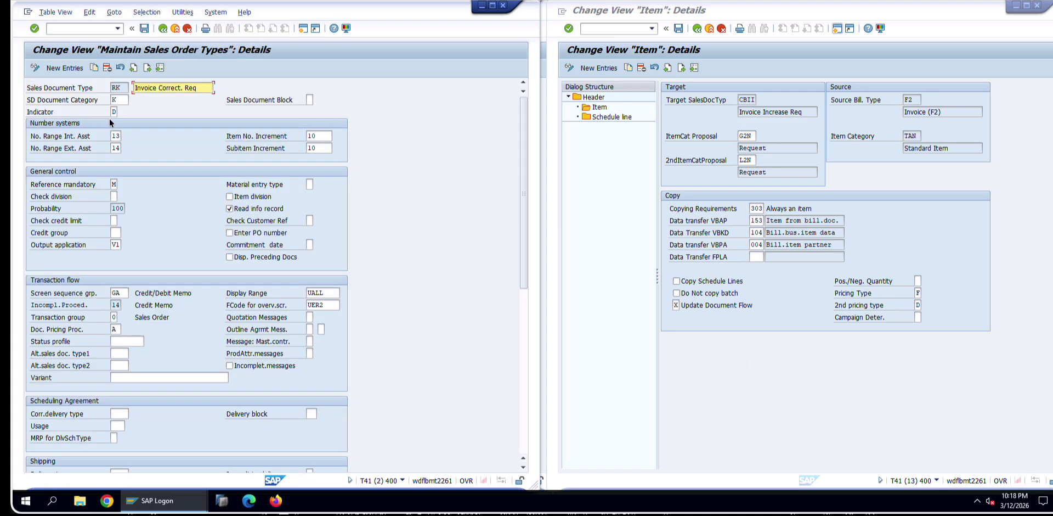
- Check the possible SD document categories for RK, keep K Credit Memo Request, and return to the sales order type overview
click(121, 99)
click(132, 99)
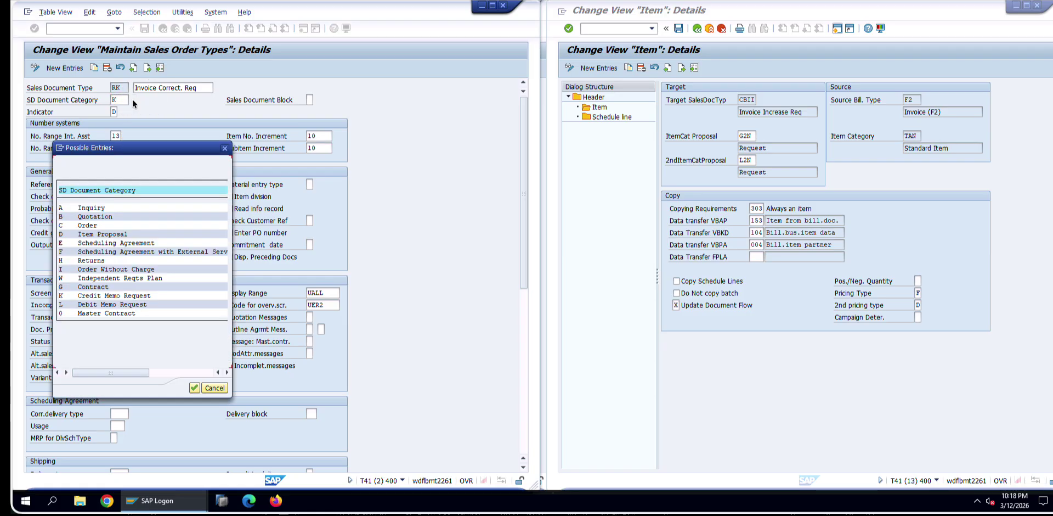
double_click(107, 297)
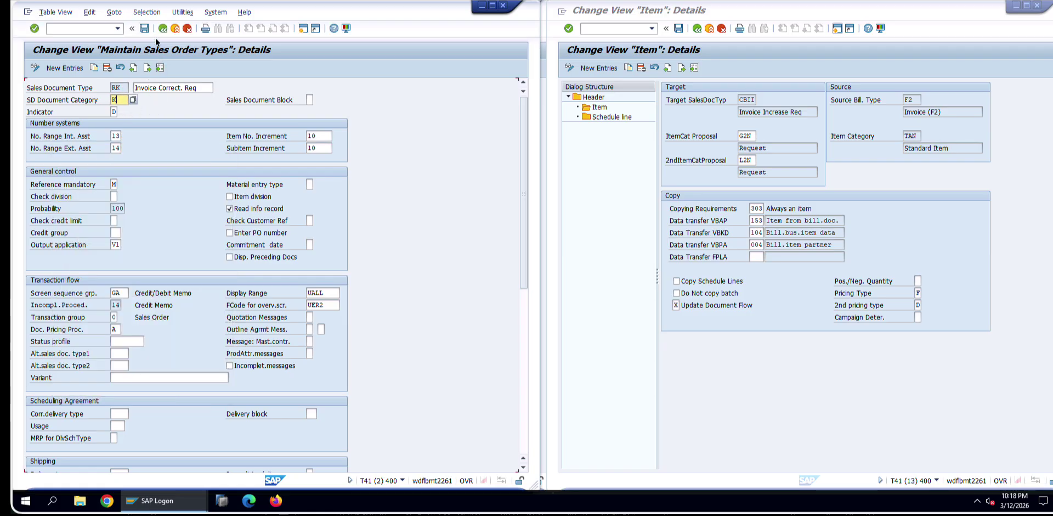
click(162, 28)
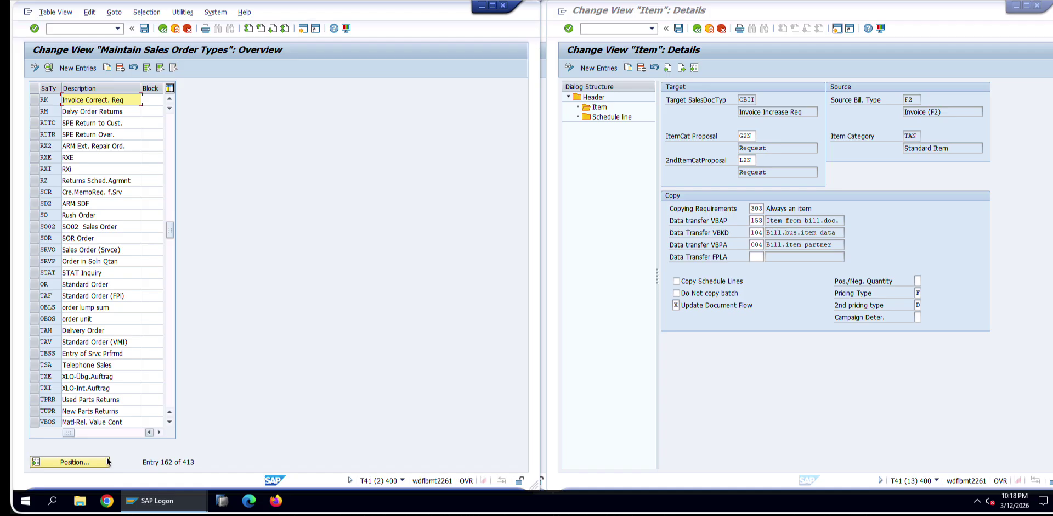
- Find sales document type CBII, open its details and check its SD document category
click(107, 461)
text(v)
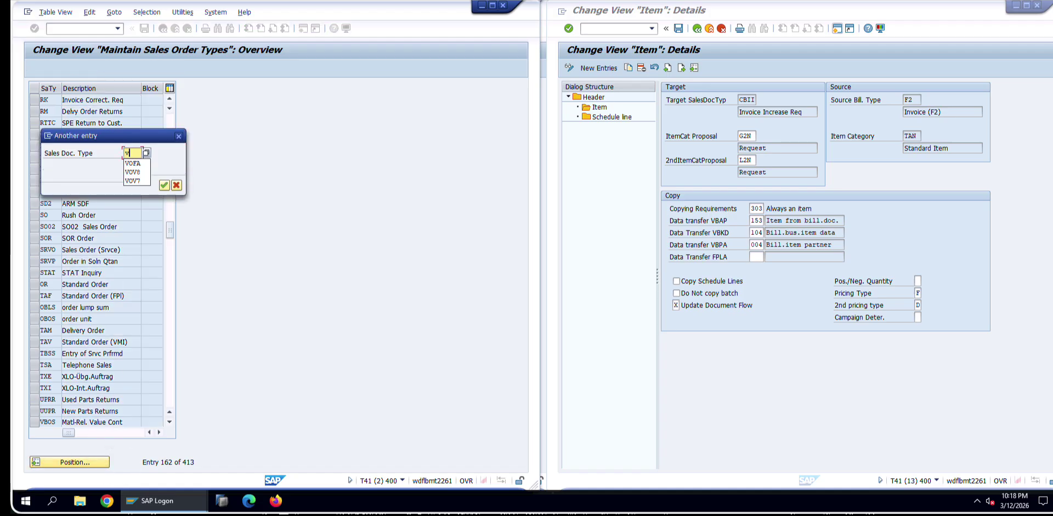
key(BackSpace)
text(cbii)
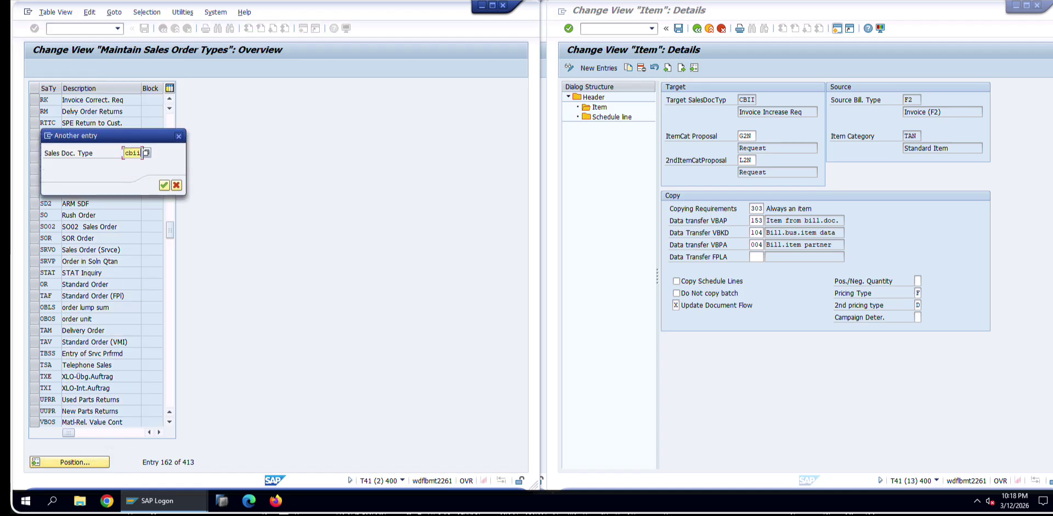
key(Return)
double_click(110, 99)
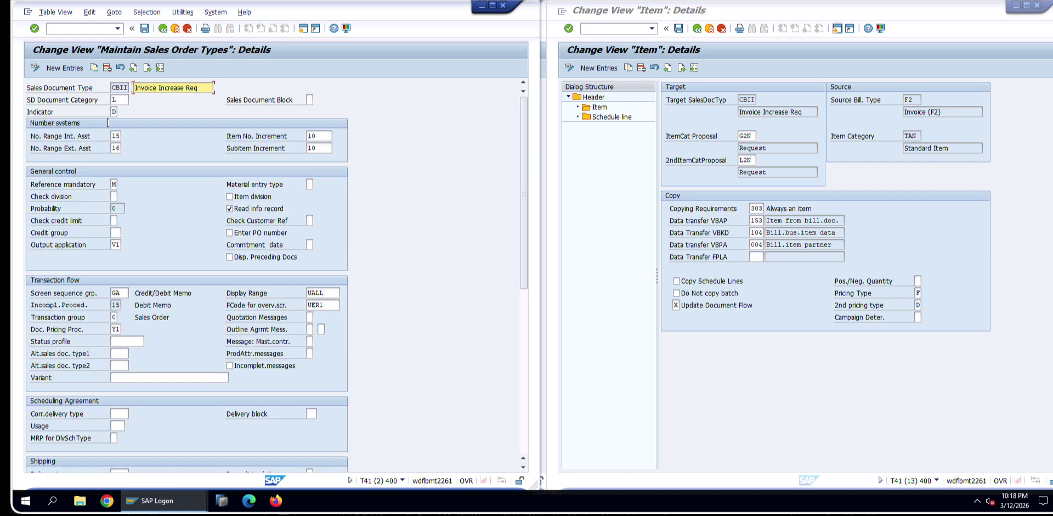
click(125, 99)
click(130, 99)
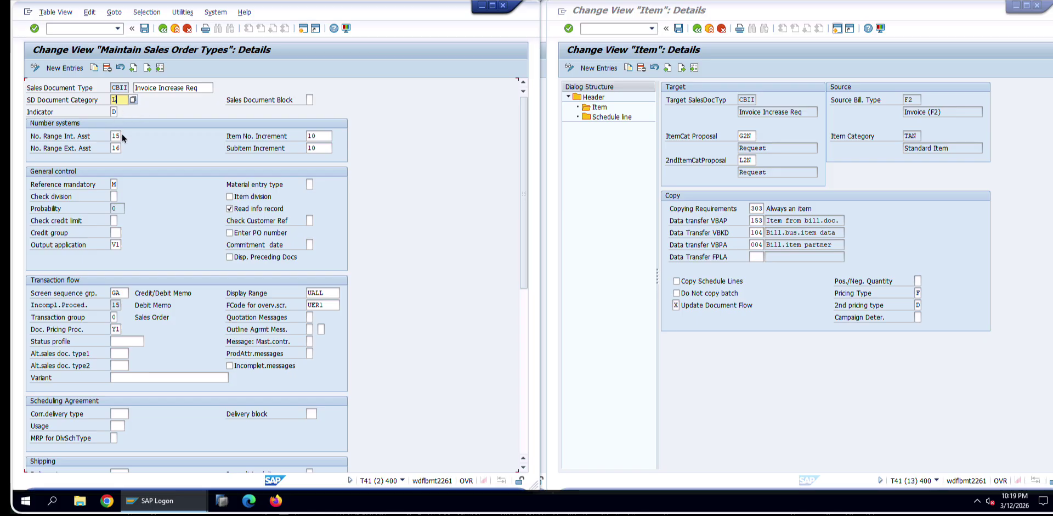
- Review the CBII settings from number systems down to contract data, focusing on the billing block
scroll(124, 137, down, 5)
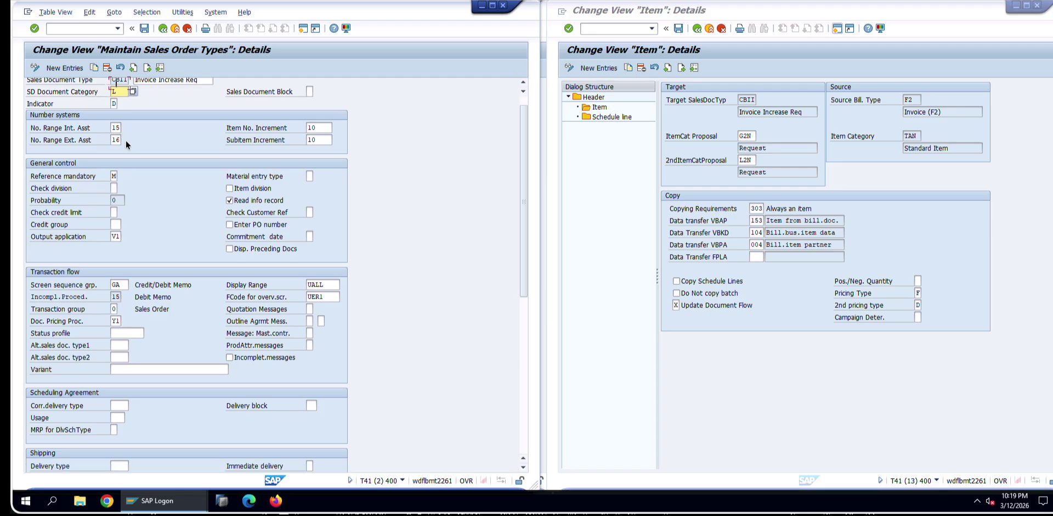
scroll(133, 140, down, 7)
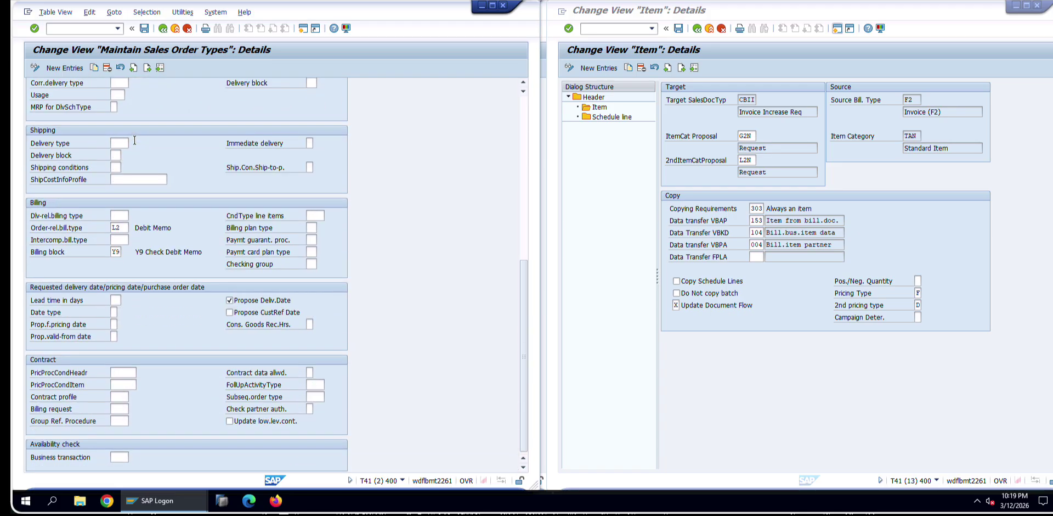
double_click(115, 252)
scroll(172, 280, up, 8)
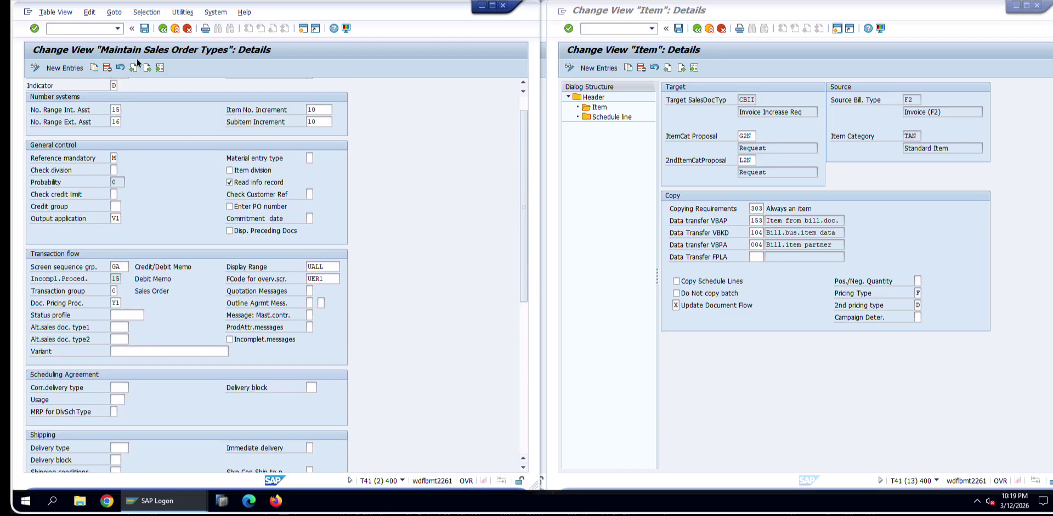
- Jump from the CBII details to the details of sales document type RK
click(136, 66)
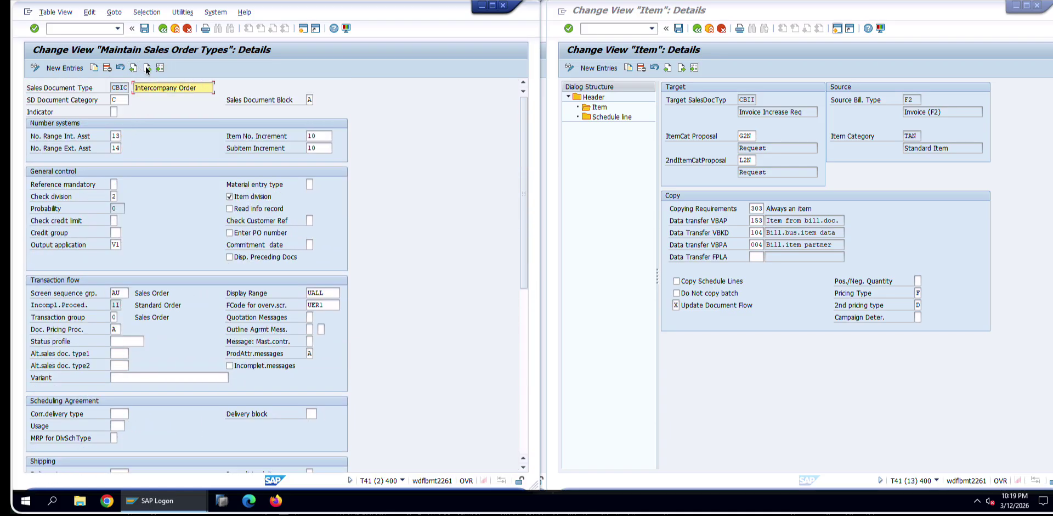
click(147, 67)
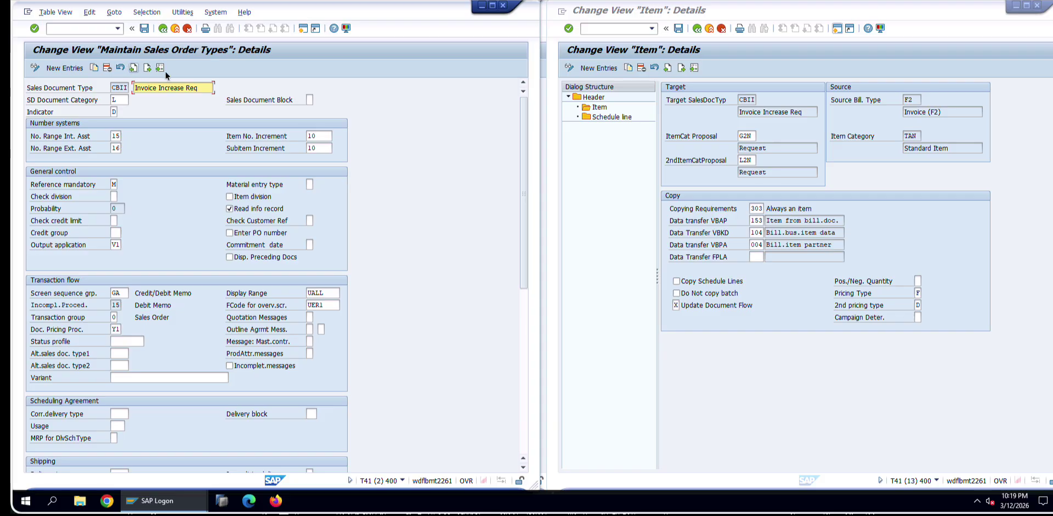
click(160, 67)
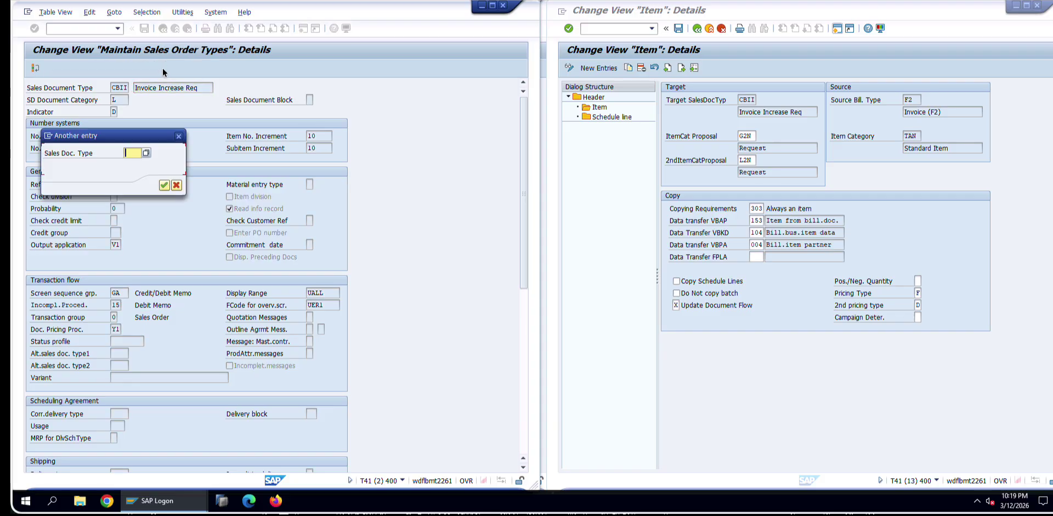
text(RK)
key(Return)
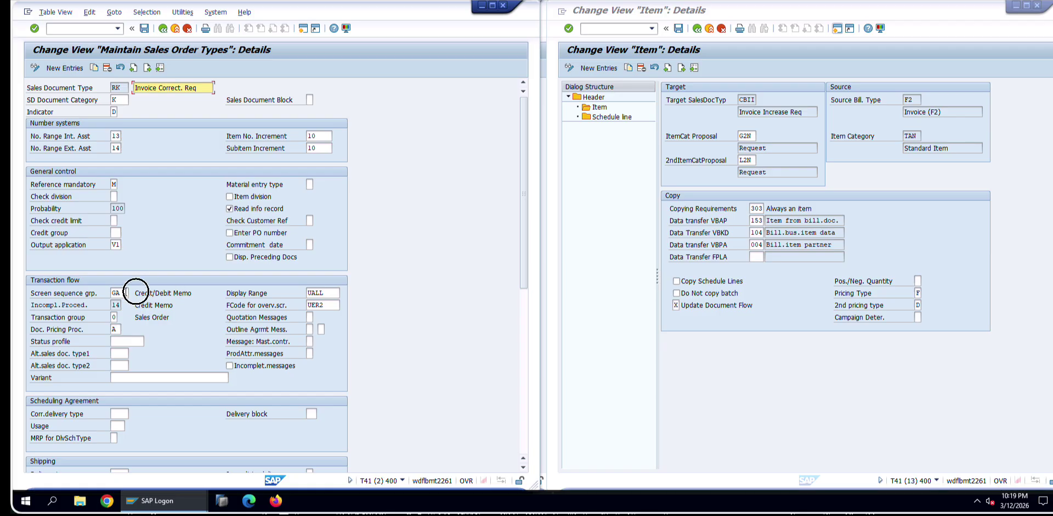
- List the screen sequence groups for RK, pick GA Credit/Debit Memo, and review the type's settings down to Billing
double_click(127, 293)
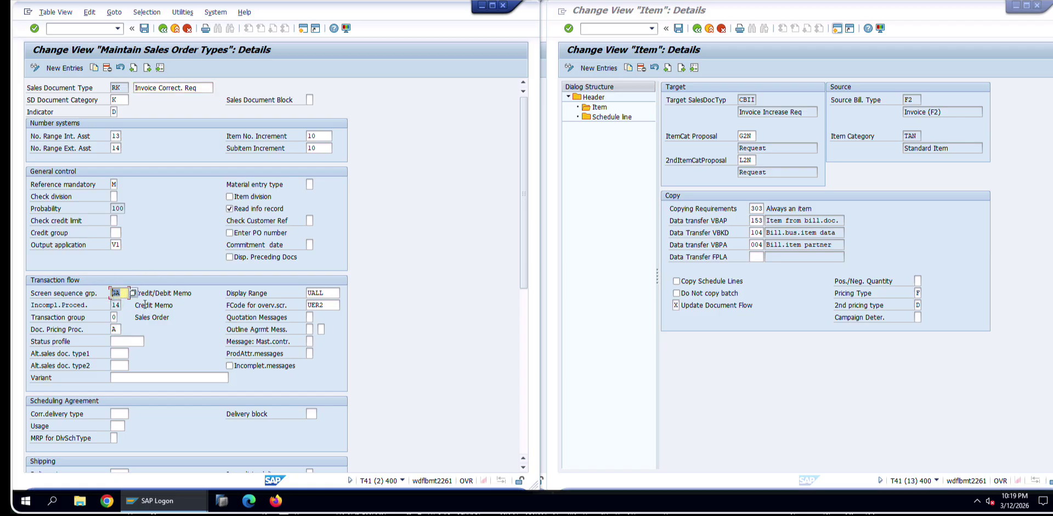
scroll(132, 296, down, 3)
click(133, 171)
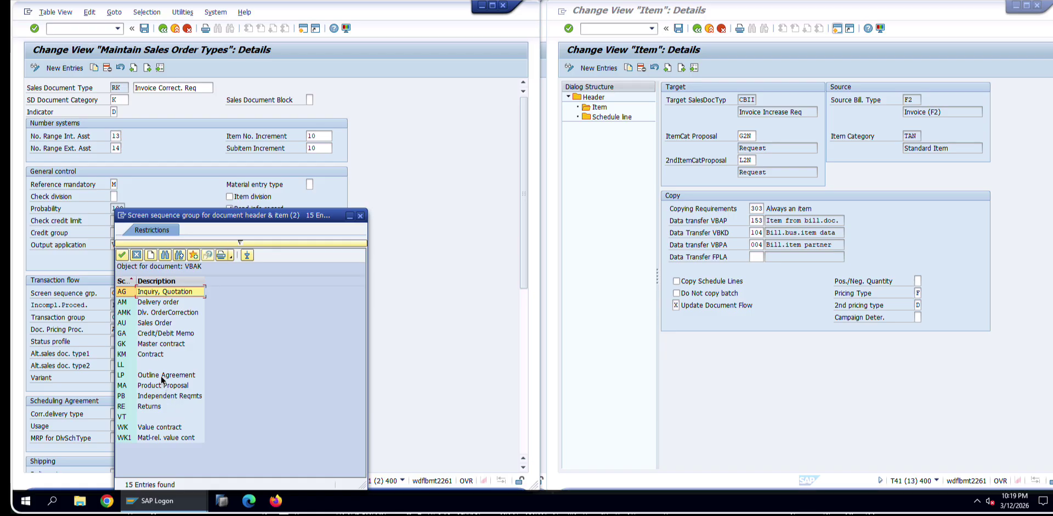
double_click(161, 333)
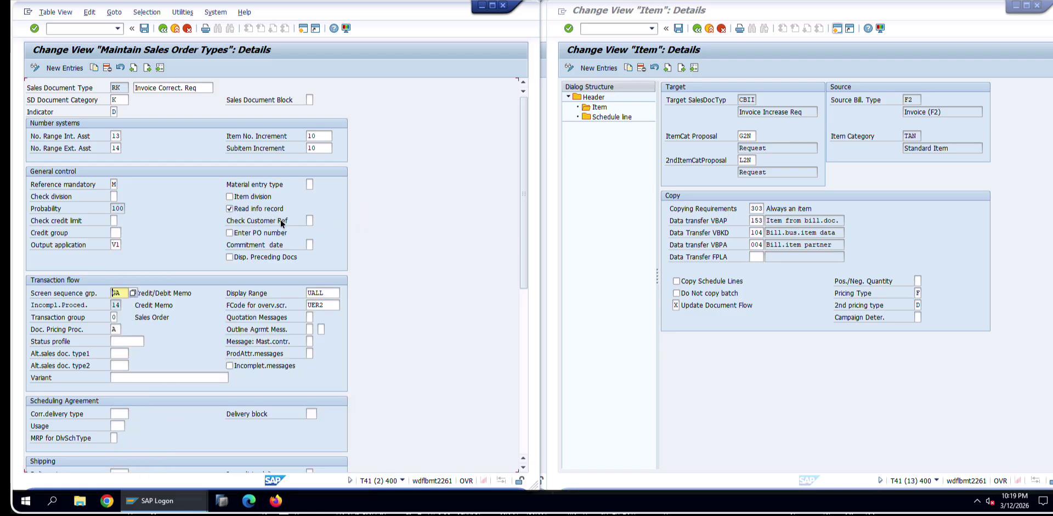
scroll(166, 249, down, 5)
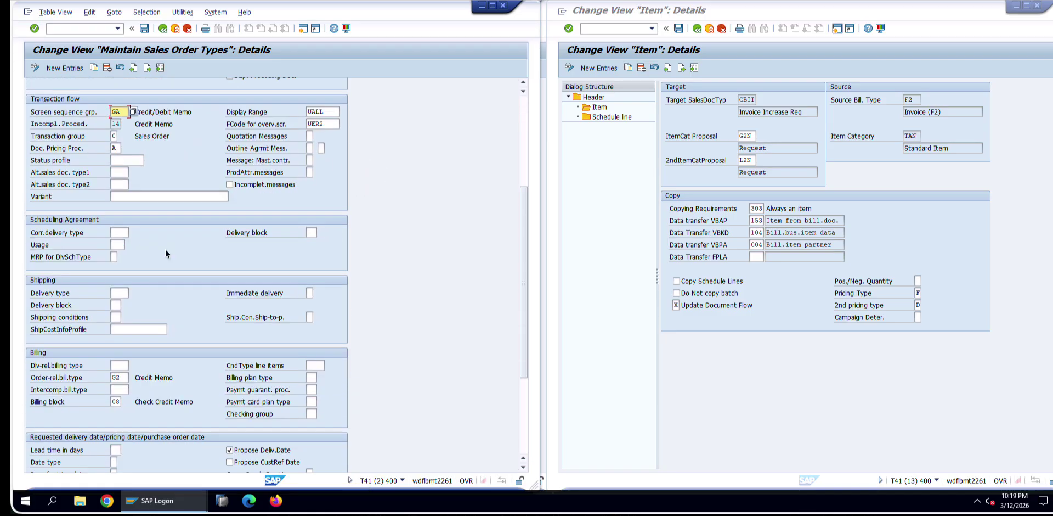
- Review the remaining RK settings down to Contract, and look through the possible SD document categories for this type
scroll(165, 249, down, 4)
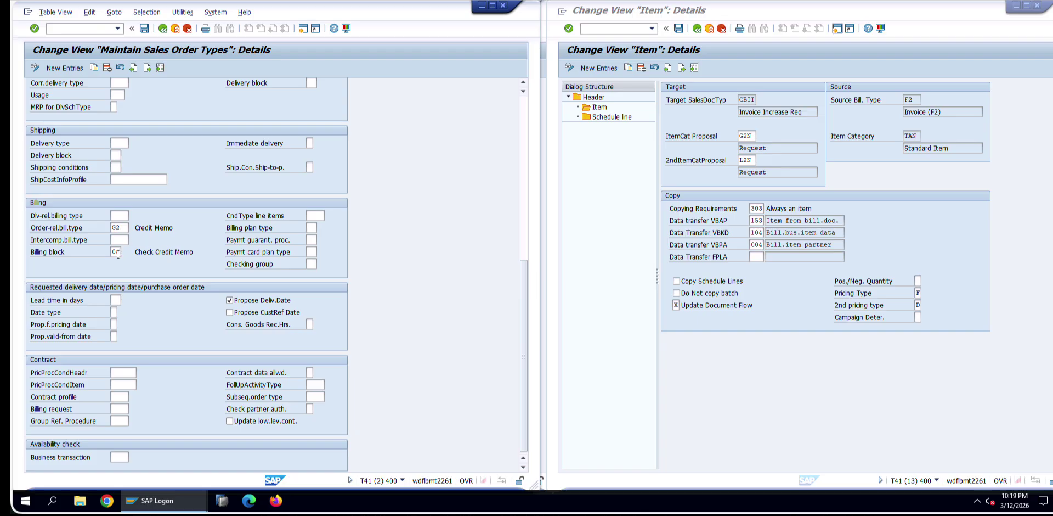
scroll(119, 254, up, 9)
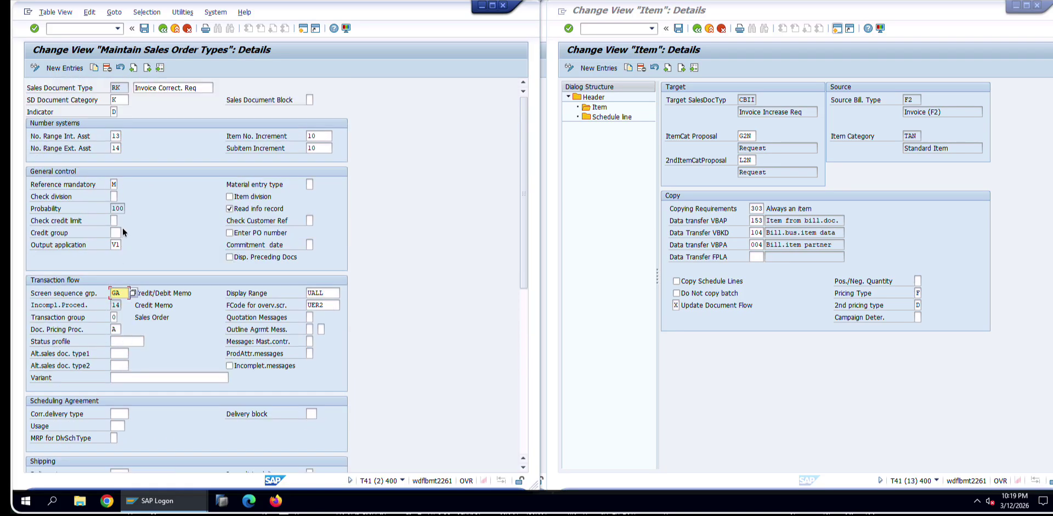
click(125, 101)
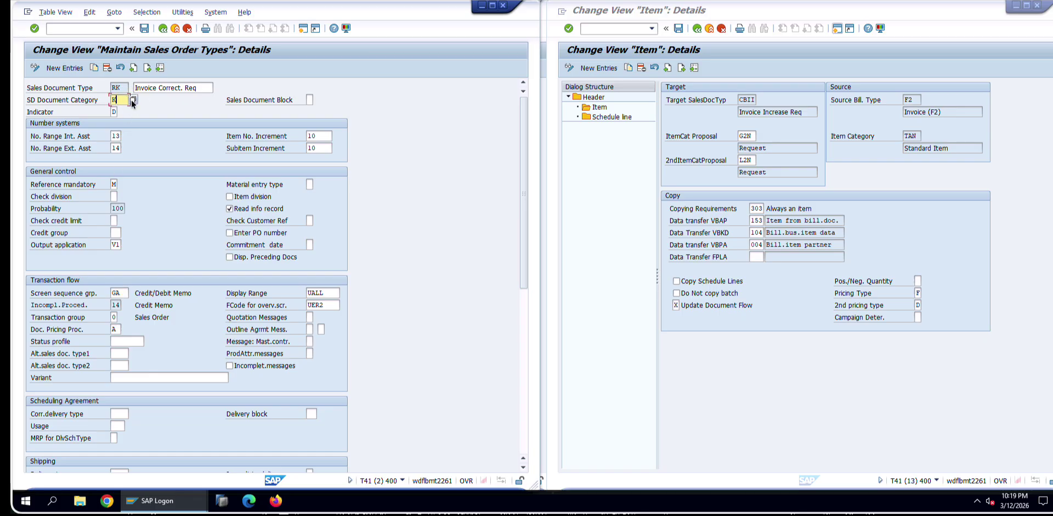
click(133, 99)
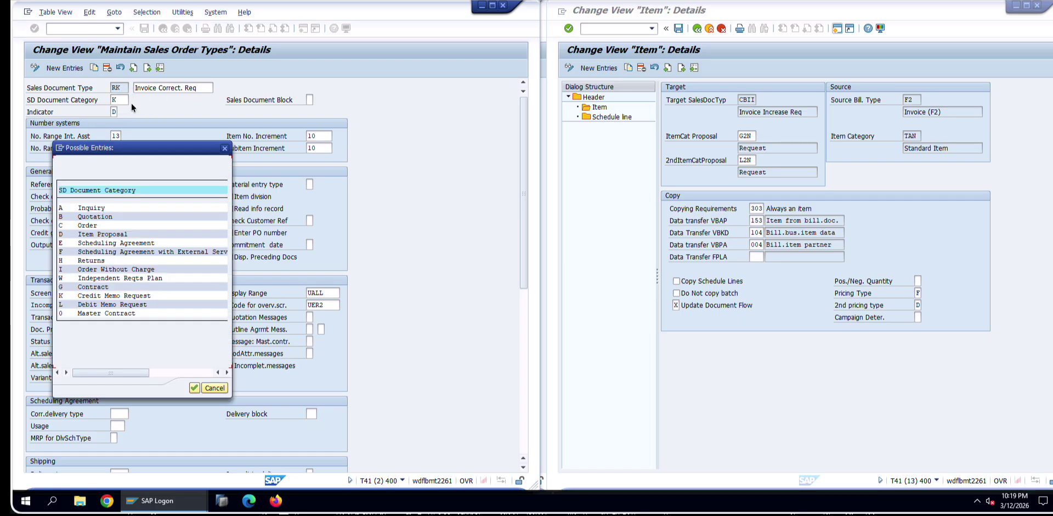
click(225, 149)
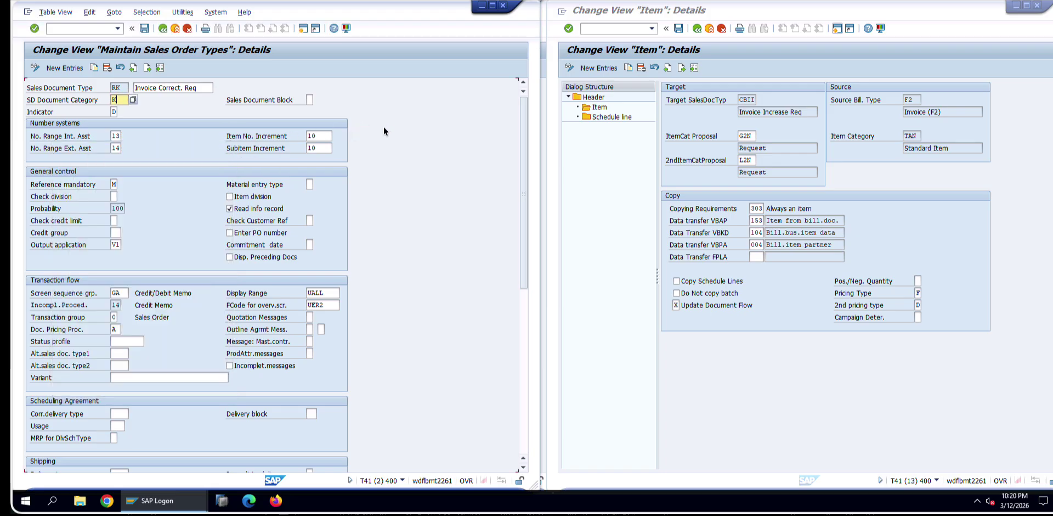
- Switch to ChatGPT and read why an invoice correction request has two line items, focusing on the roles of G2N and L2N
click(752, 160)
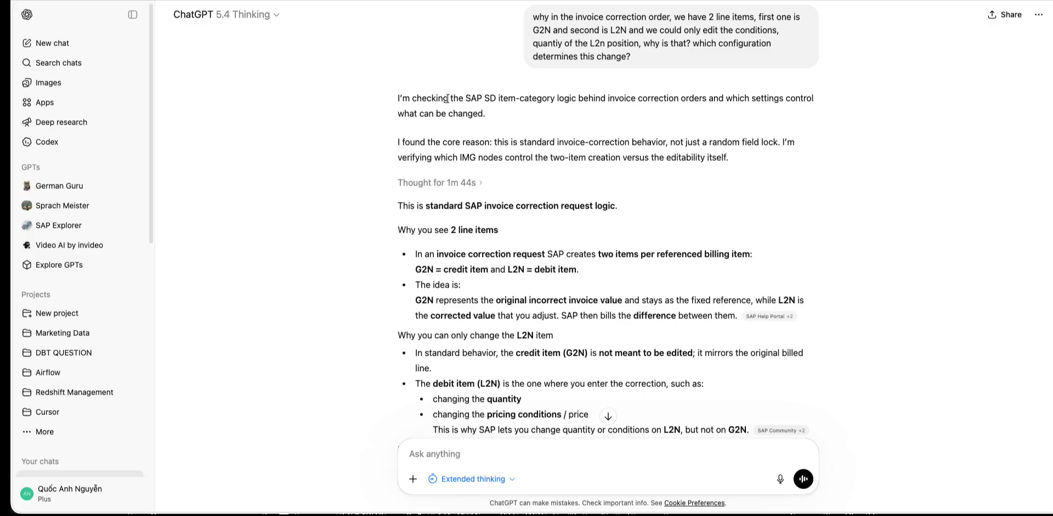
triple_click(448, 98)
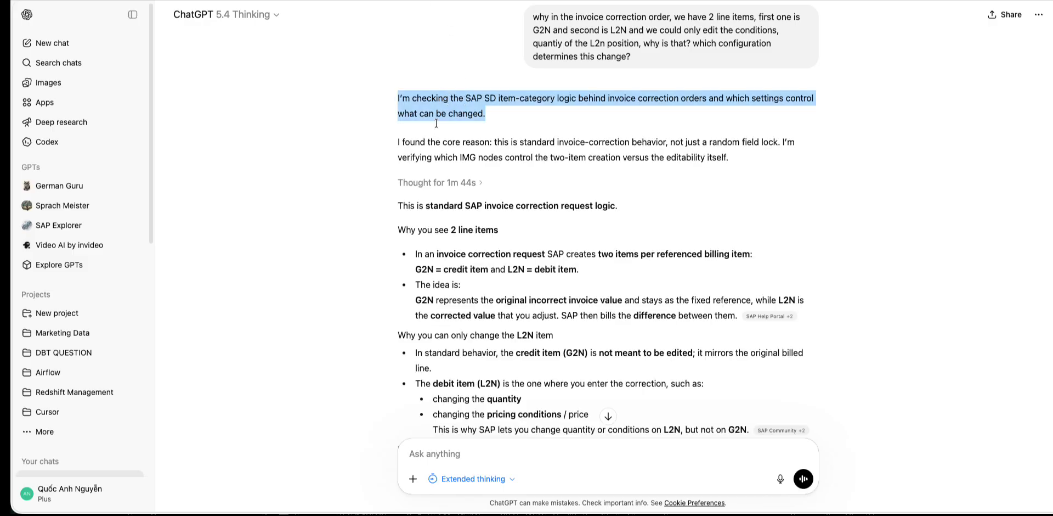
triple_click(434, 143)
drag(390, 234, 564, 281)
drag(423, 253, 560, 315)
drag(739, 316, 380, 298)
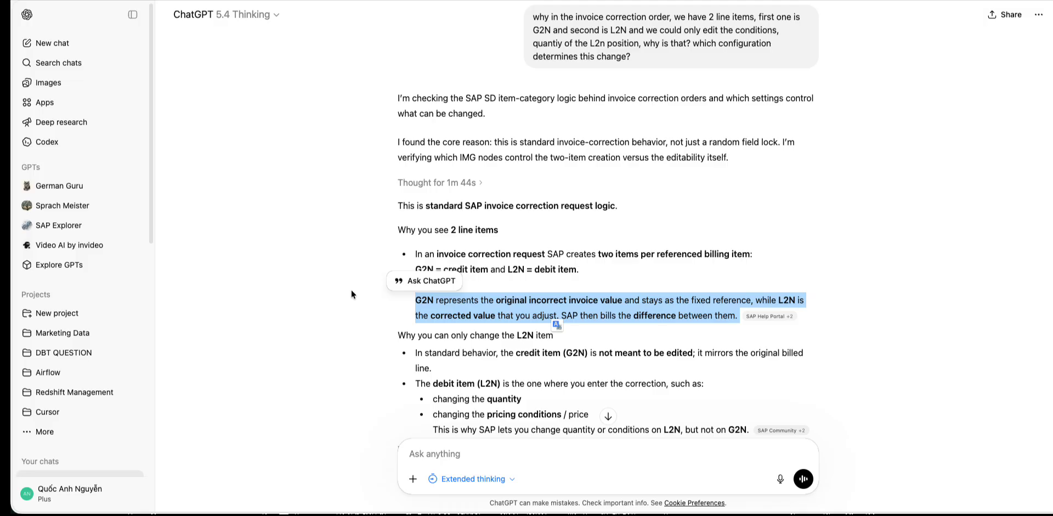
click(351, 289)
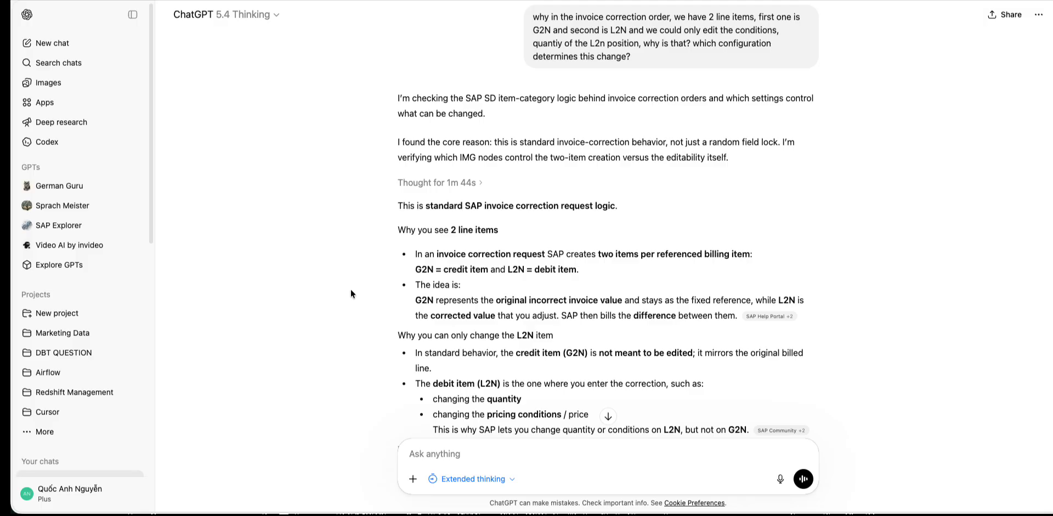
triple_click(571, 311)
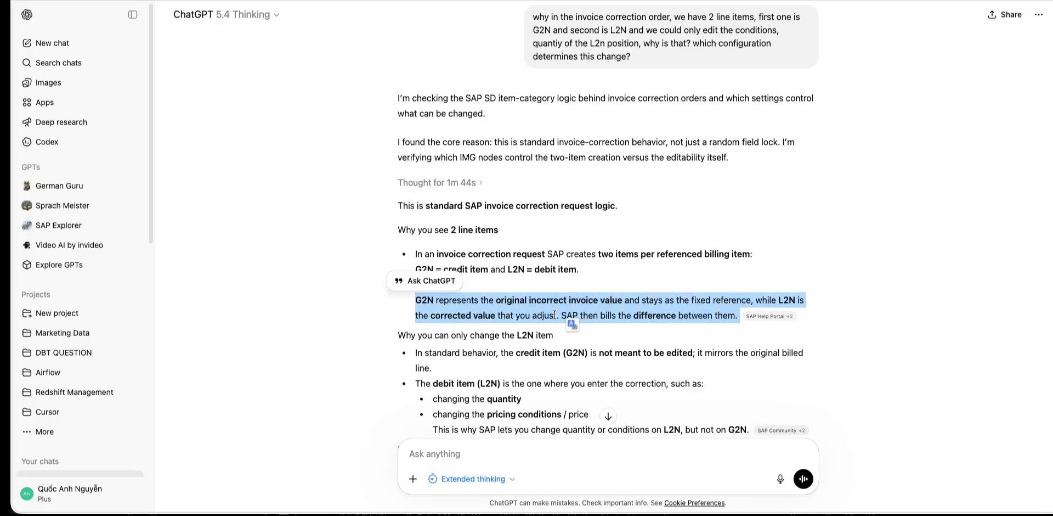
click(370, 302)
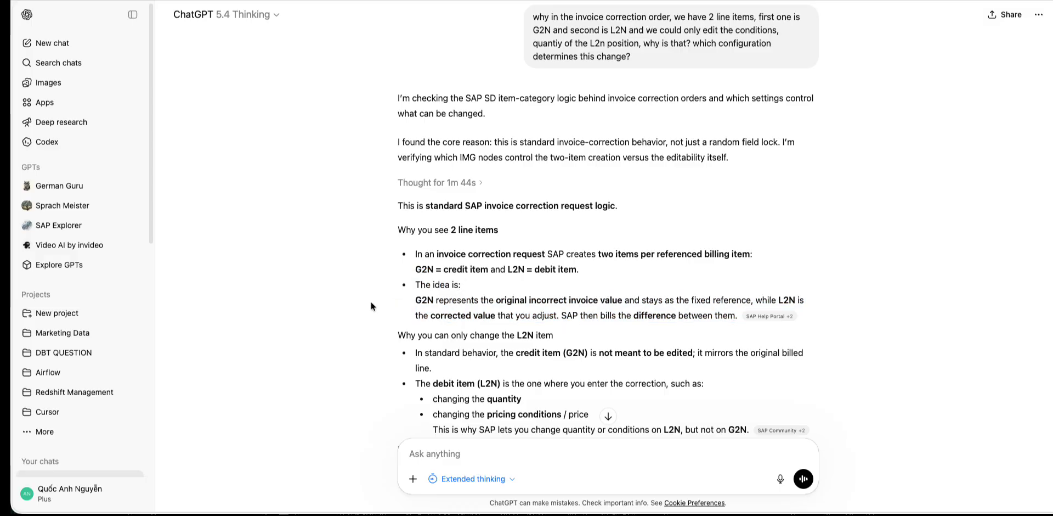
- Read ChatGPT's explanation of why only the L2N item can be changed and which VOV8 field is key
scroll(371, 301, down, 3)
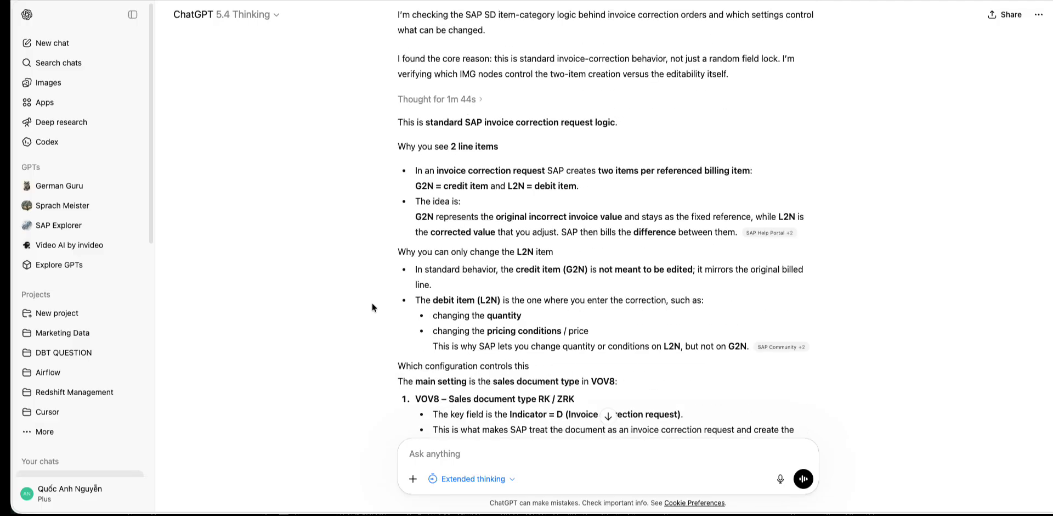
drag(415, 269, 458, 278)
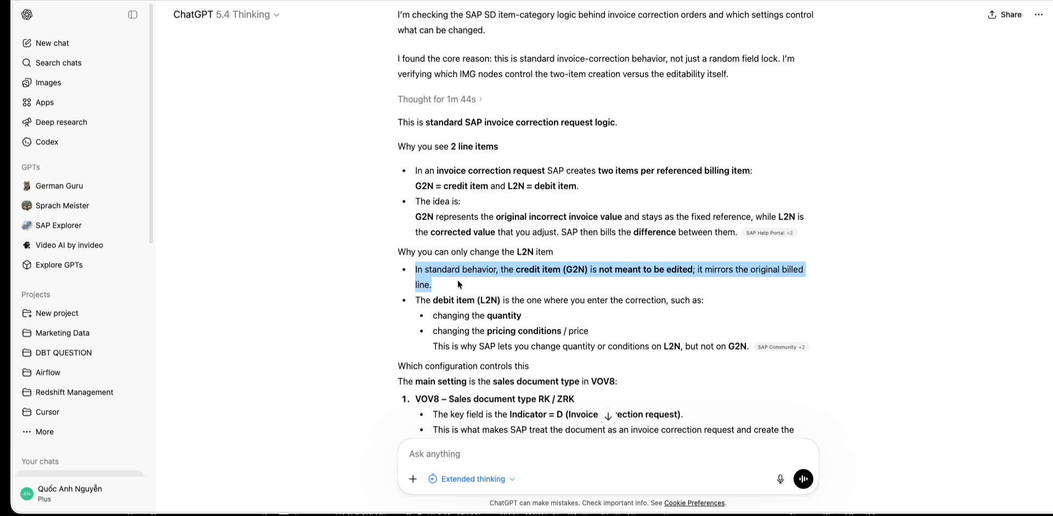
click(344, 280)
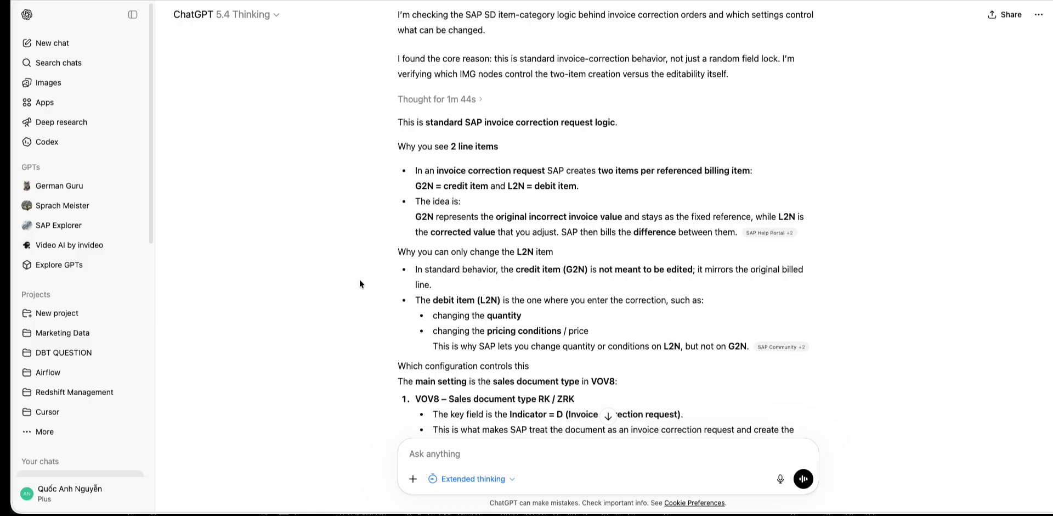
scroll(370, 283, down, 3)
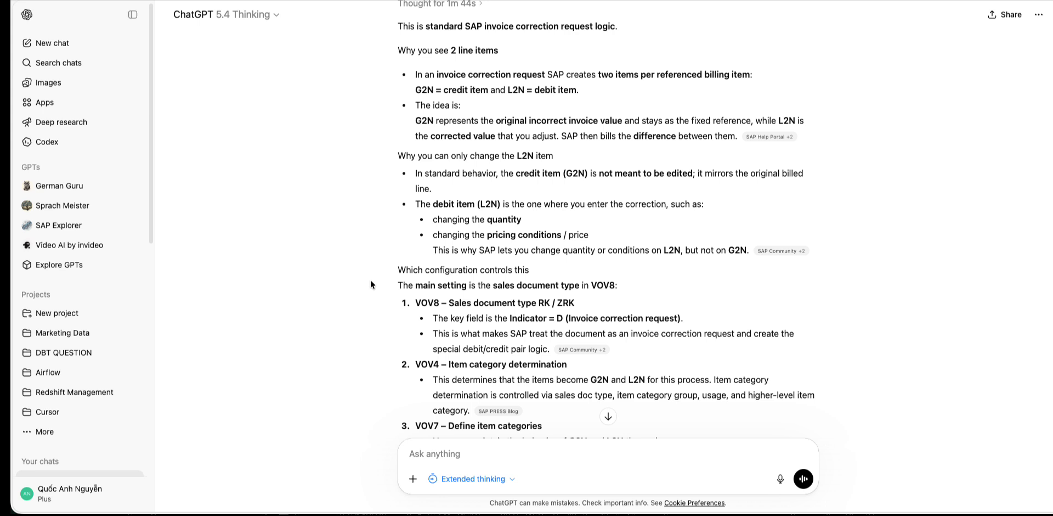
triple_click(553, 325)
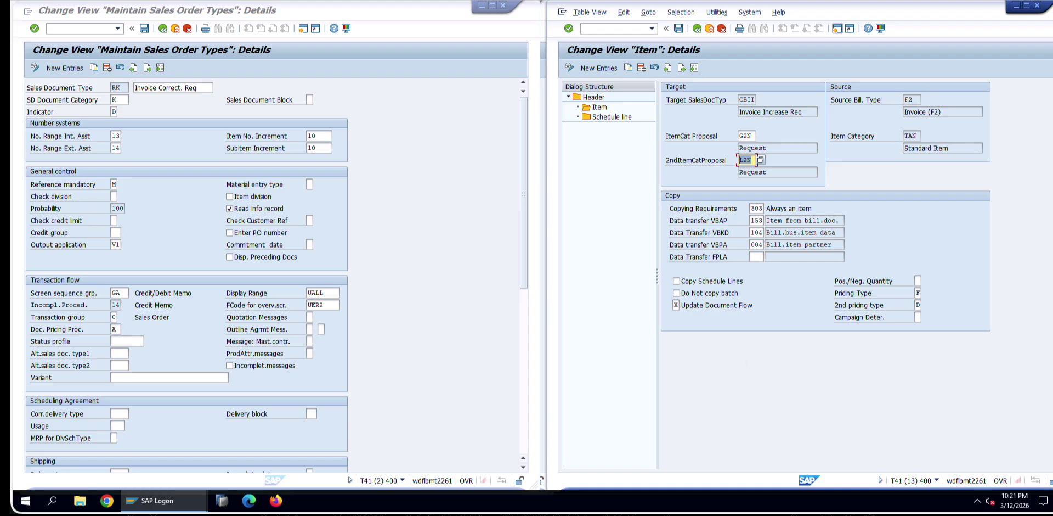
- Return to SAP and list the sales document indicators for RK, highlighting D, Invoice correction request, without applying a change
click(112, 111)
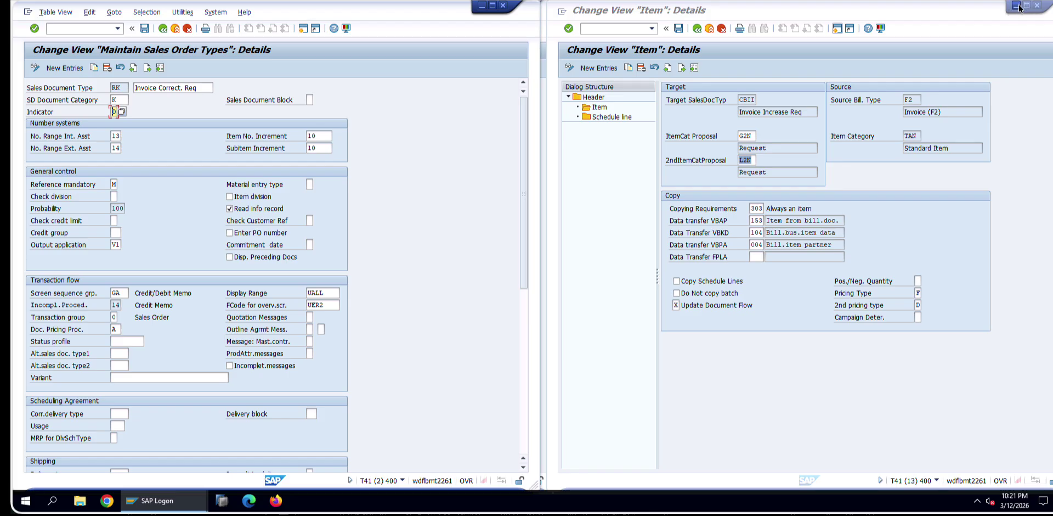
click(122, 112)
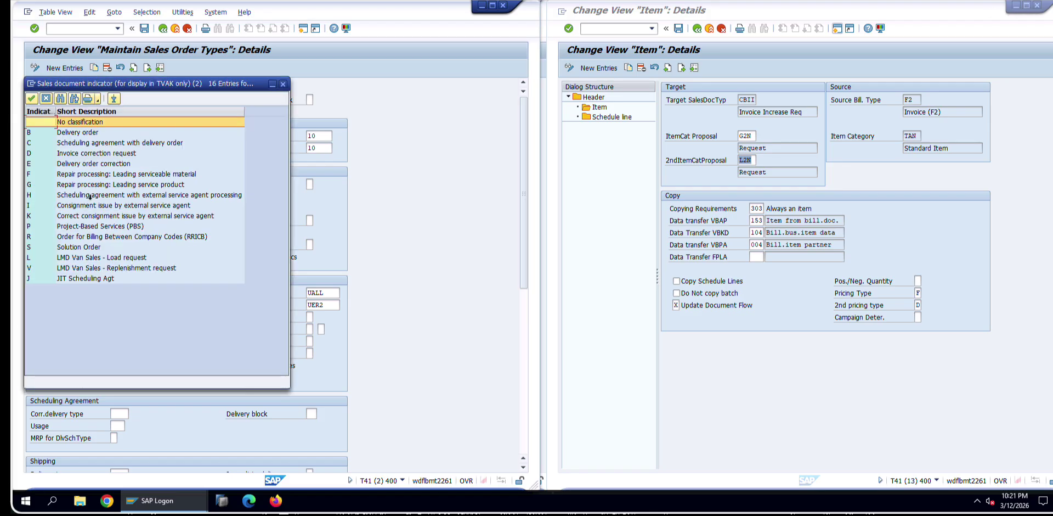
click(91, 158)
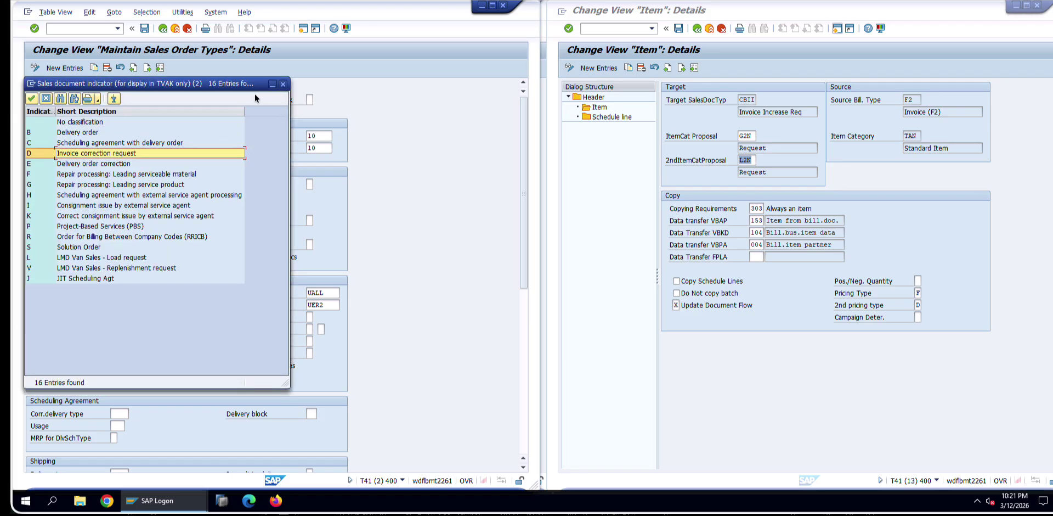
click(282, 83)
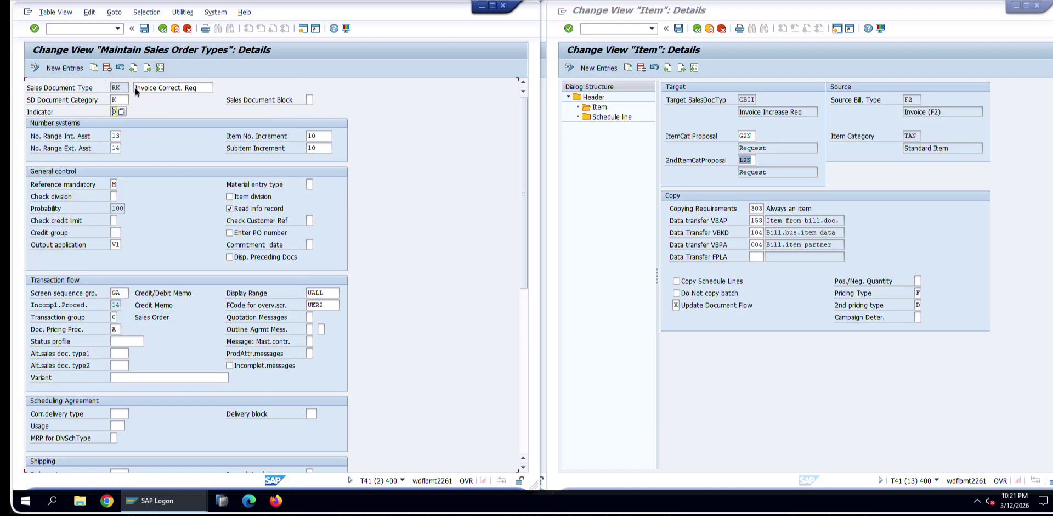
- Jump from the RK details to the details of sales document type CBII
click(159, 68)
click(131, 153)
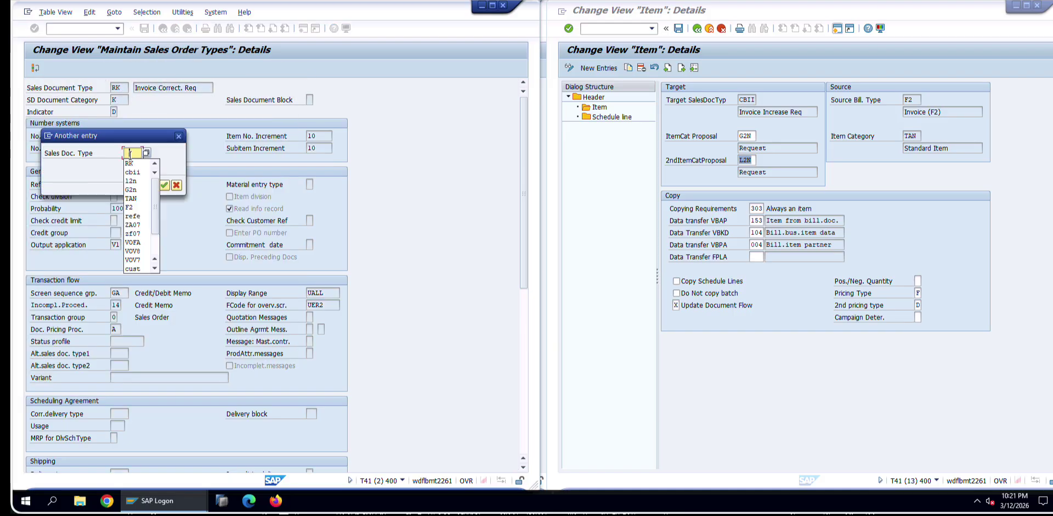
click(133, 172)
click(164, 185)
- List the sales document indicators for CBII, highlight D, Invoice correction request, and close the list
click(116, 112)
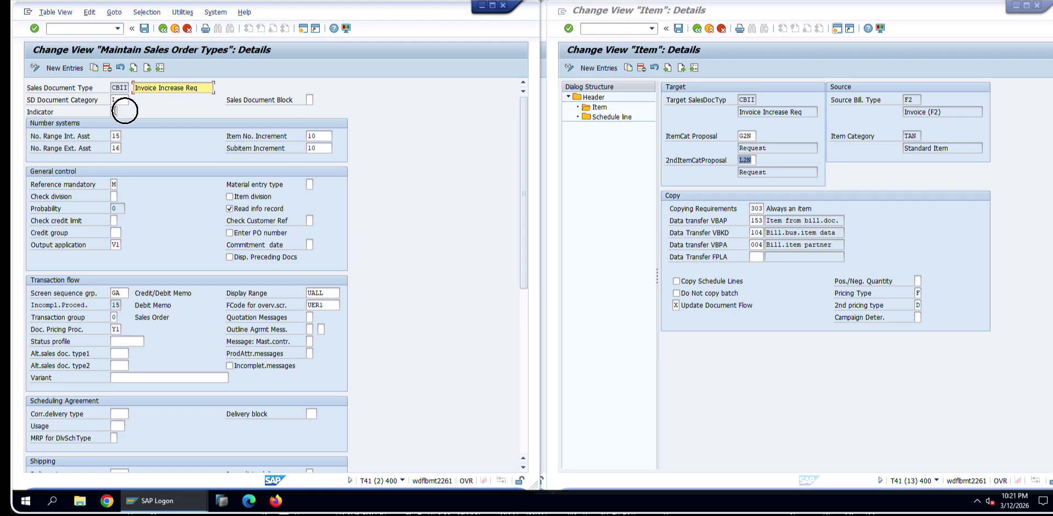
click(122, 112)
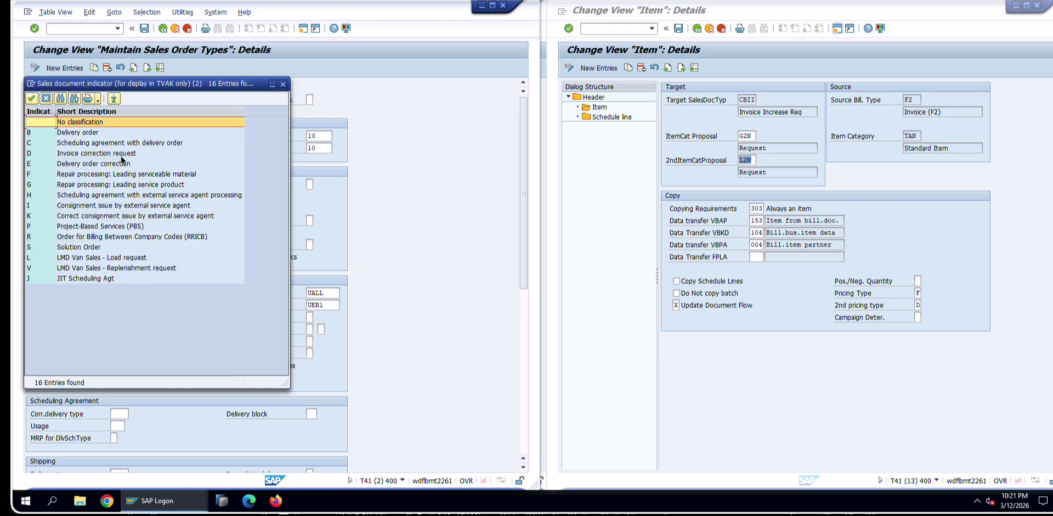
click(124, 156)
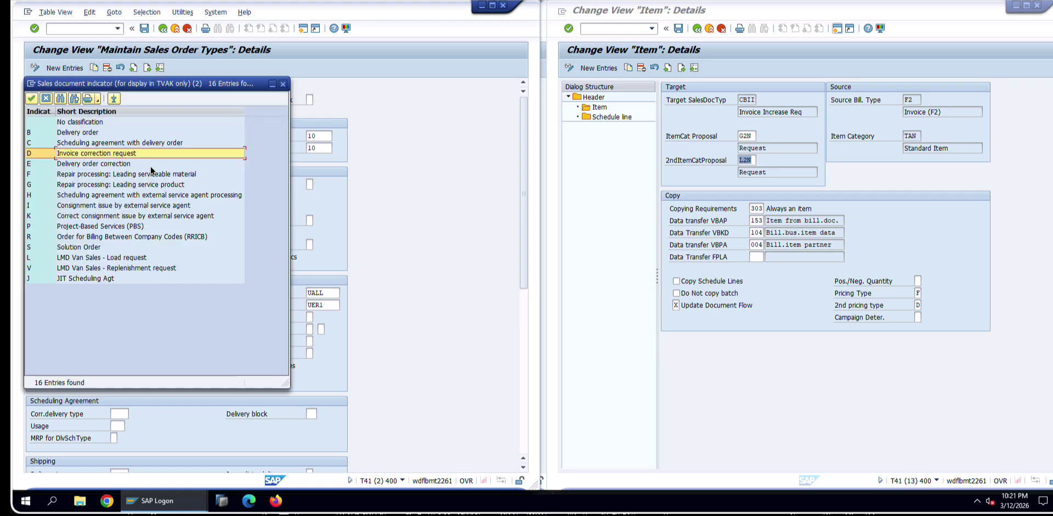
click(282, 84)
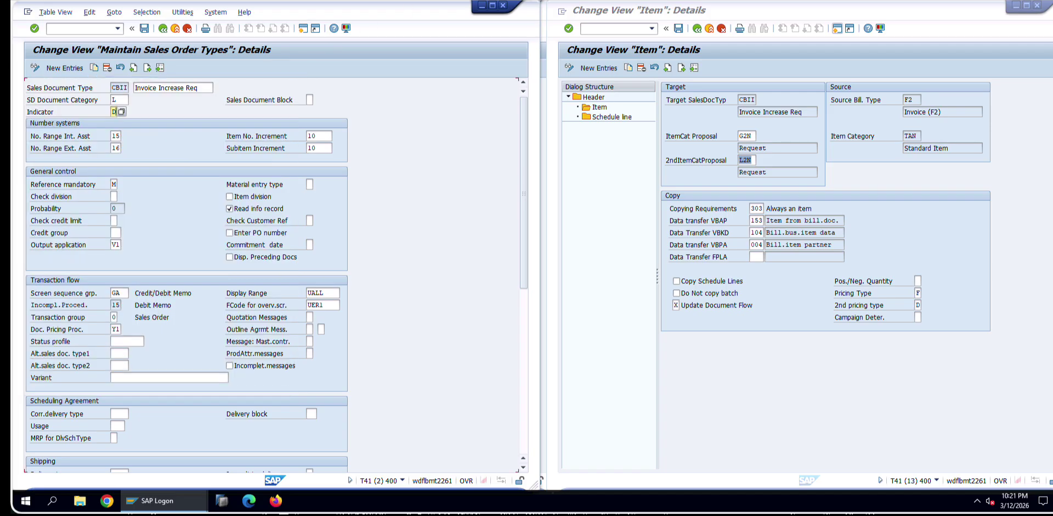
- Switch back to ChatGPT and read how the VOV8 indicator drives the debit/credit pair logic
key(ctrl+Left)
click(333, 236)
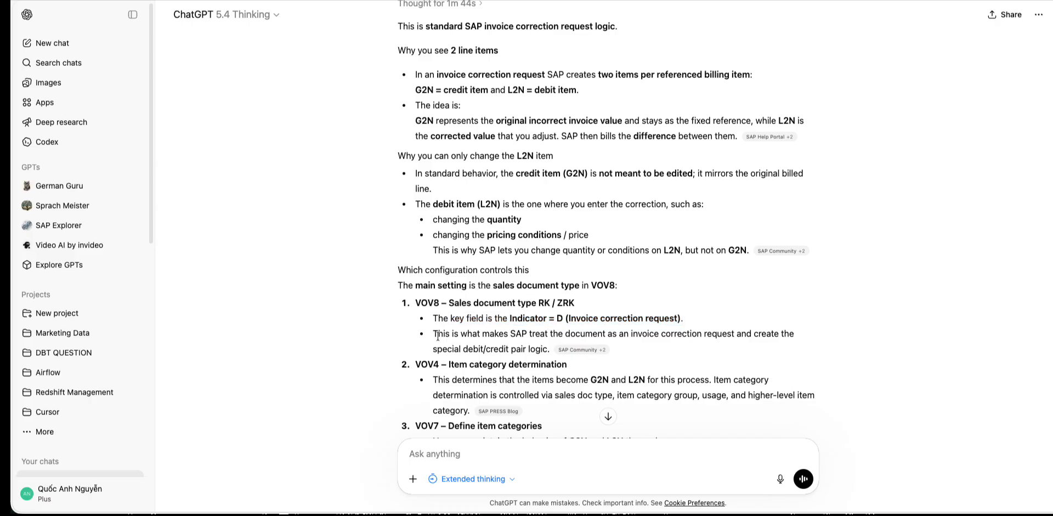
drag(437, 336, 542, 350)
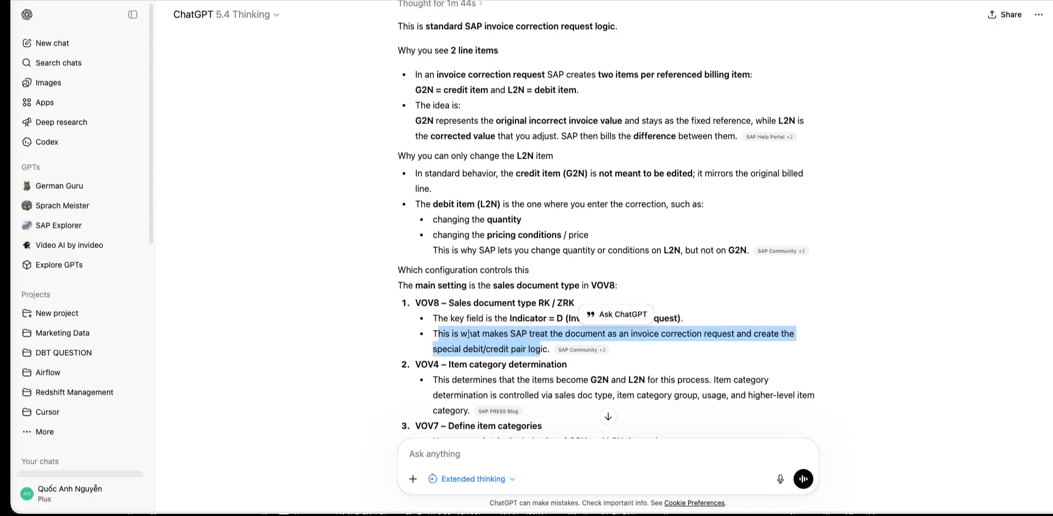
click(346, 323)
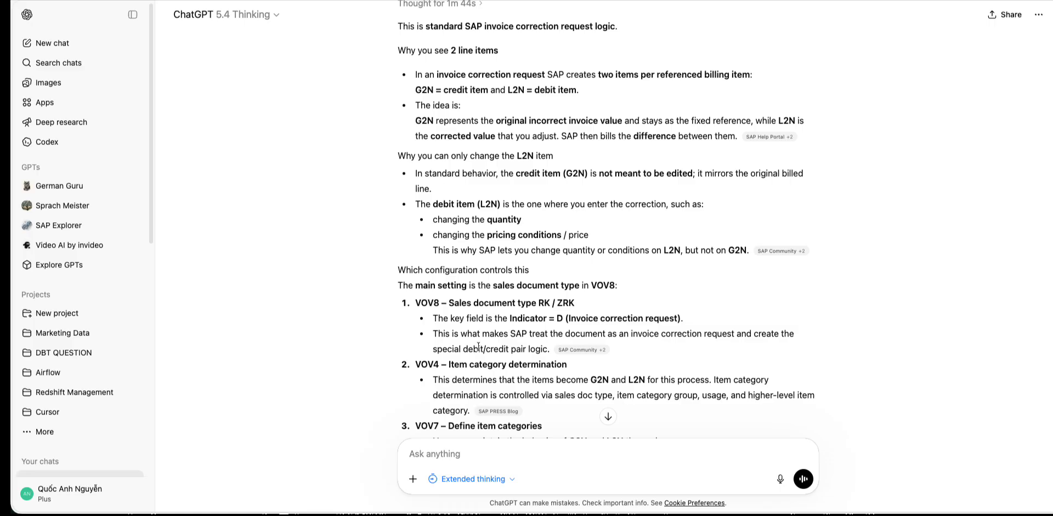
- Read ChatGPT's points on VOV4 item category determination and VOV7 item category definition for G2N and L2N
scroll(316, 342, down, 3)
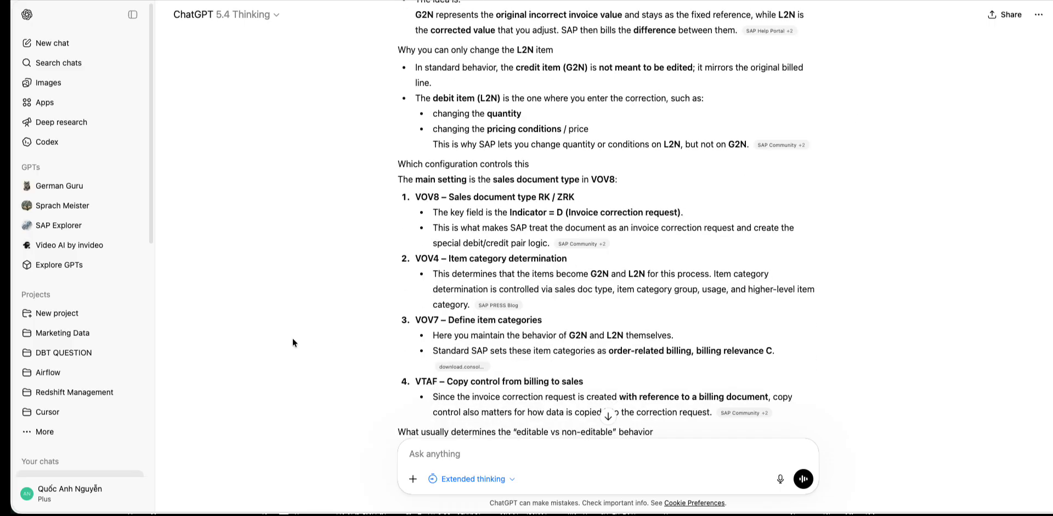
drag(453, 277, 666, 277)
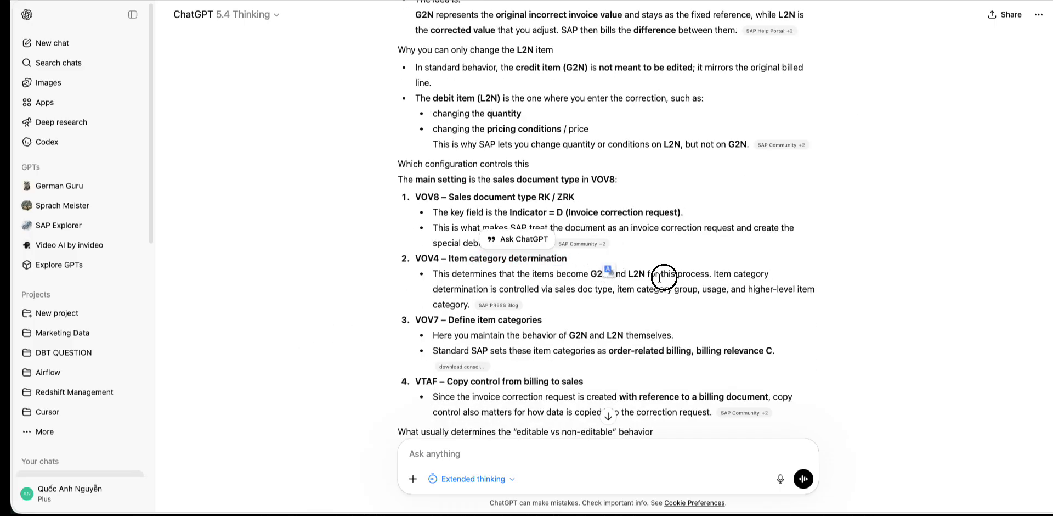
triple_click(659, 277)
triple_click(505, 277)
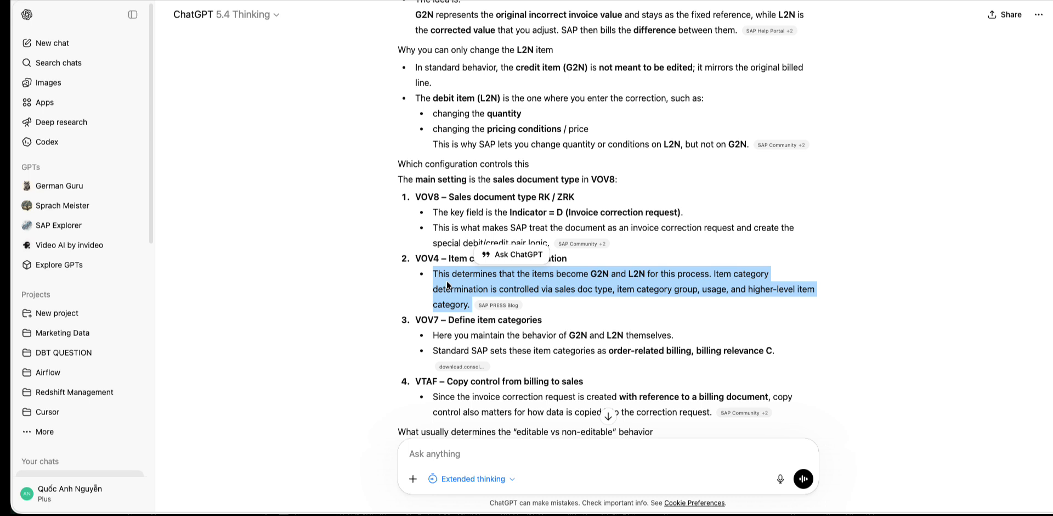
click(333, 284)
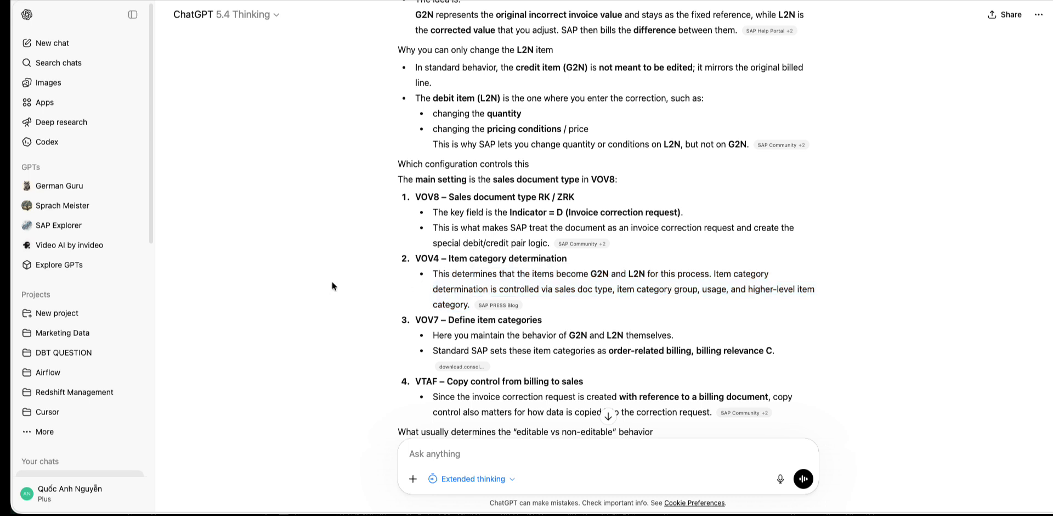
drag(434, 334, 797, 358)
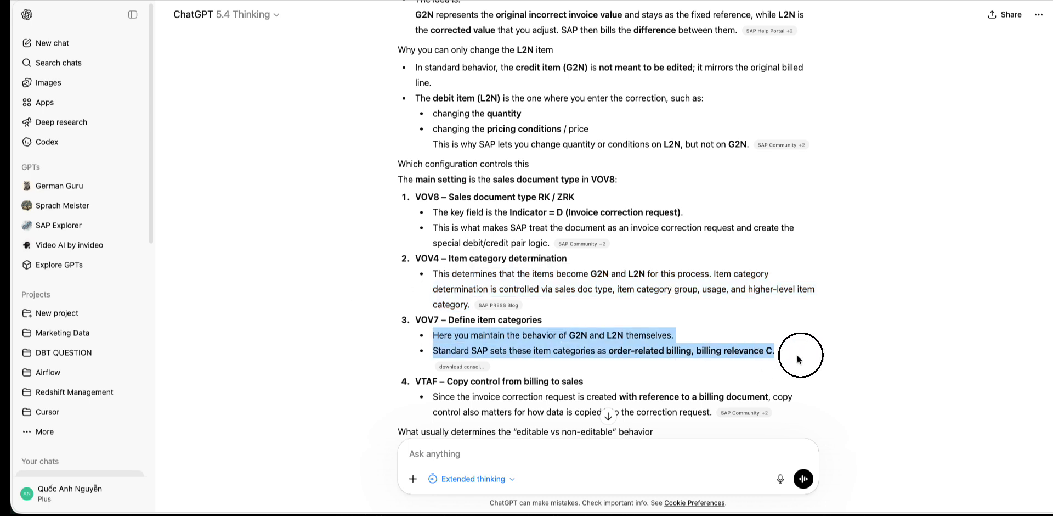
click(337, 338)
- Read ChatGPT's point on VTAF copy control from billing to sales and its note that editability is not a simple field-selection switch
scroll(337, 338, down, 2)
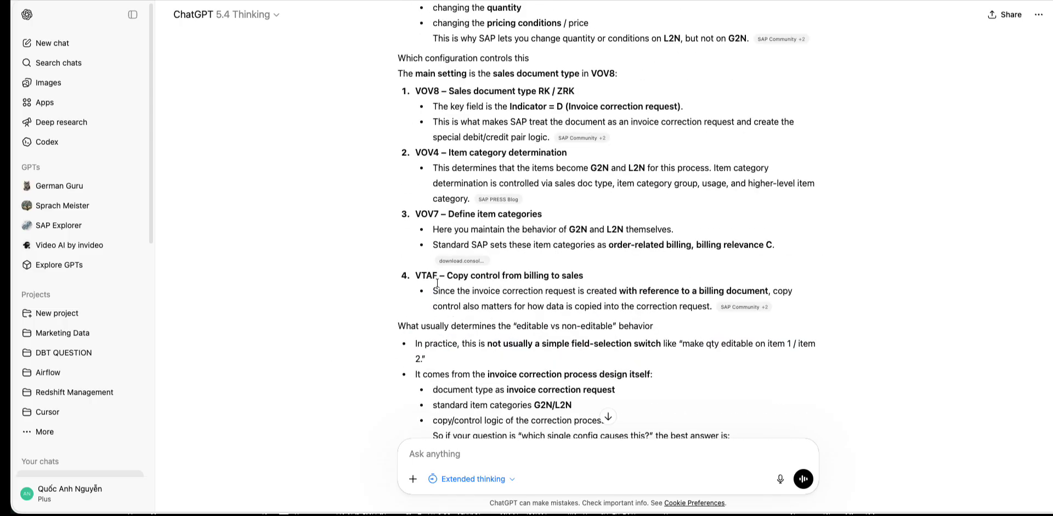
drag(433, 290, 683, 305)
click(423, 343)
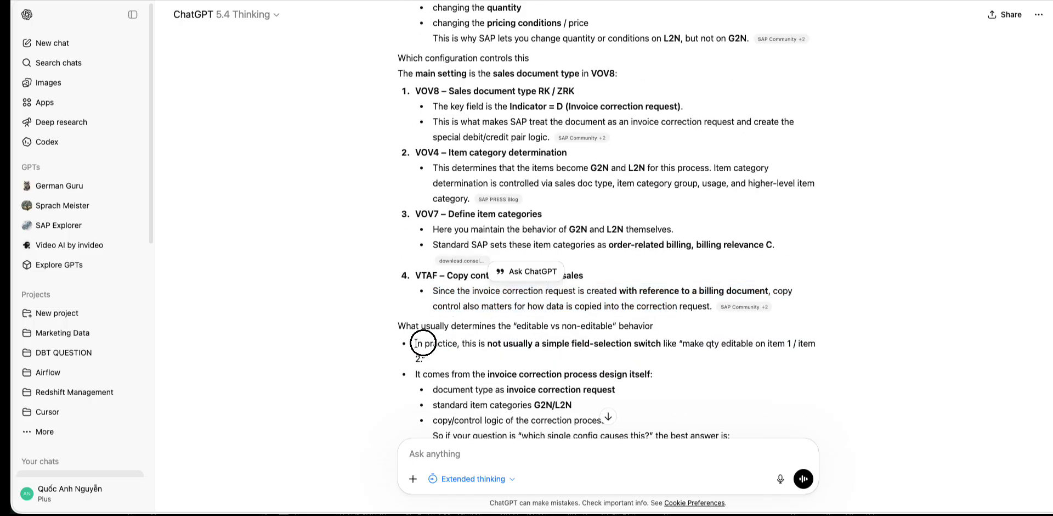
drag(423, 343, 468, 355)
click(315, 324)
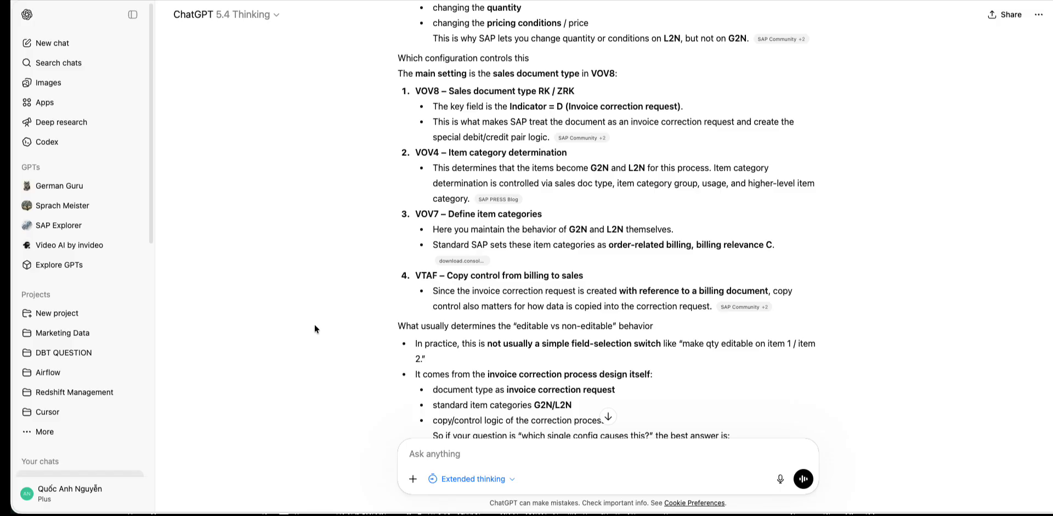
- Read how the invoice correction process design determines editable items, plus ChatGPT's list of VOV8, VOV4, VOV7 and VTAF system checks
scroll(314, 324, down, 3)
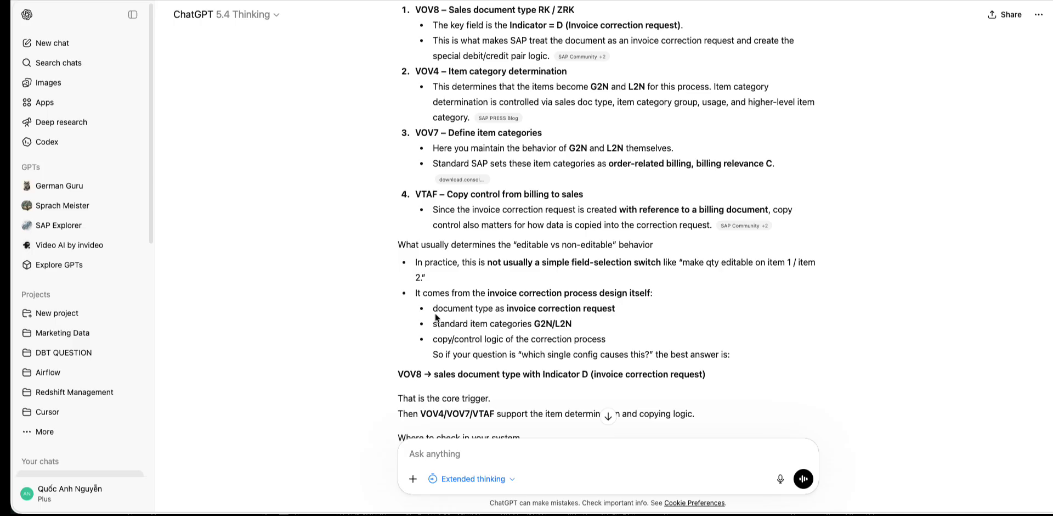
drag(432, 307, 400, 304)
click(761, 353)
click(401, 307)
scroll(323, 309, down, 4)
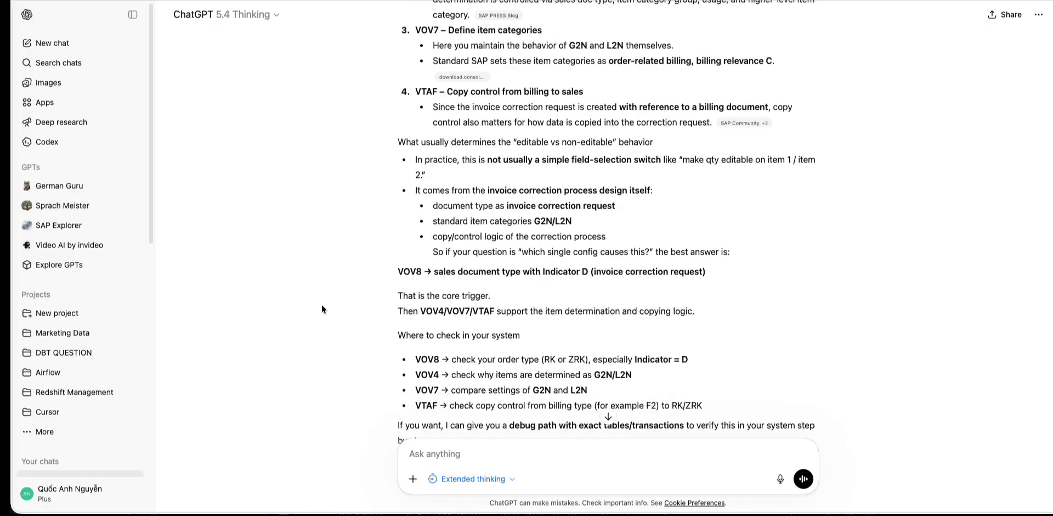
scroll(322, 309, down, 1)
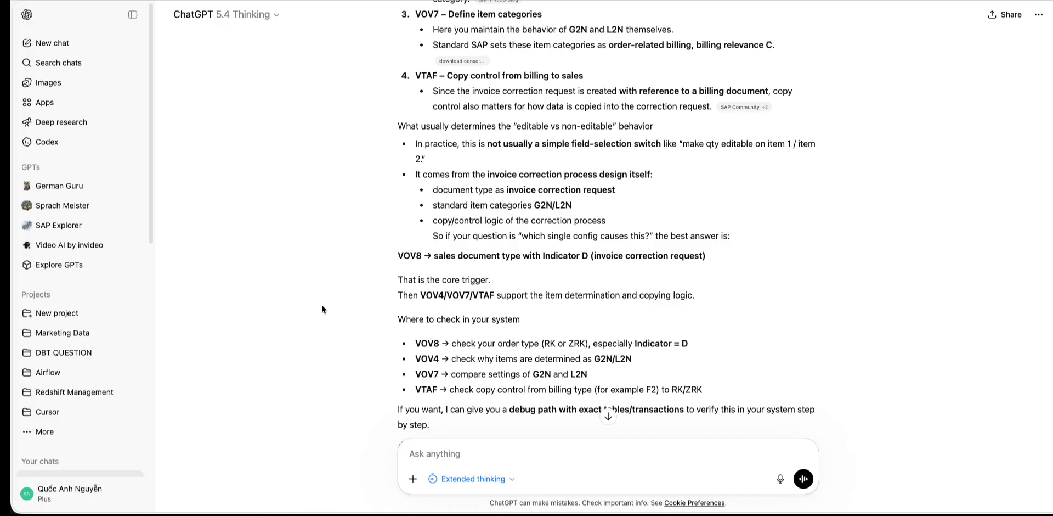
scroll(322, 309, down, 3)
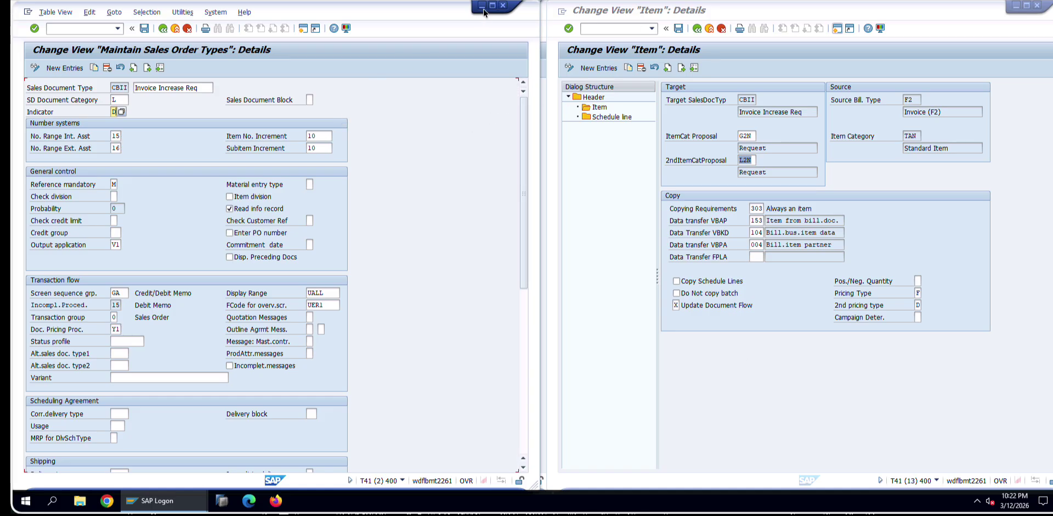
- Switch back to SAP, minimize the CBII sales document type details, and bring up the G2N and L2N item category details side by side
click(482, 8)
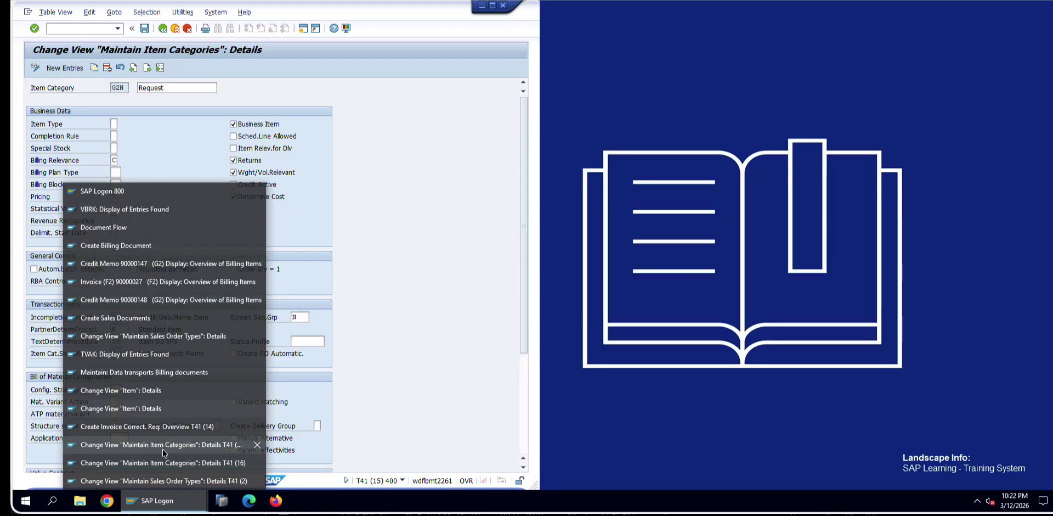
click(164, 446)
click(169, 509)
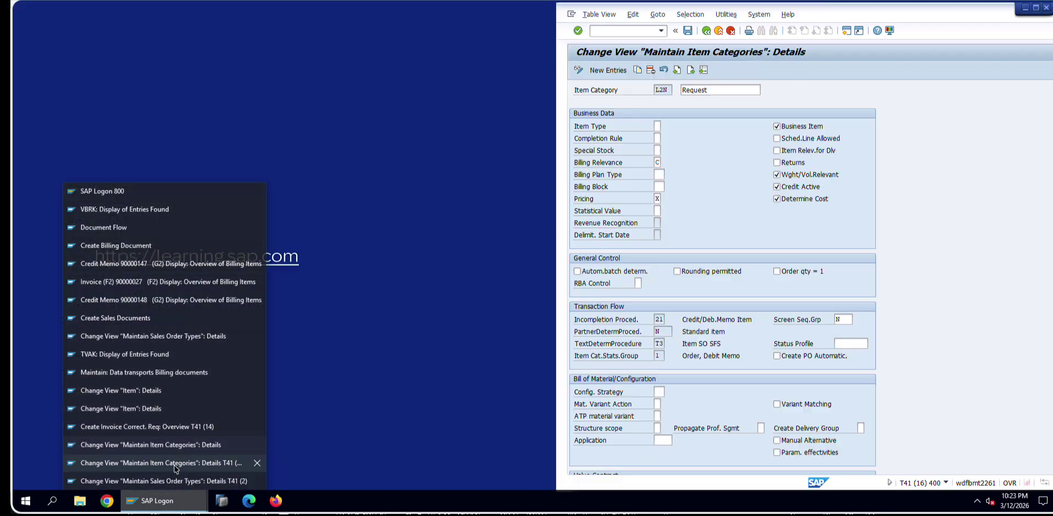
click(174, 464)
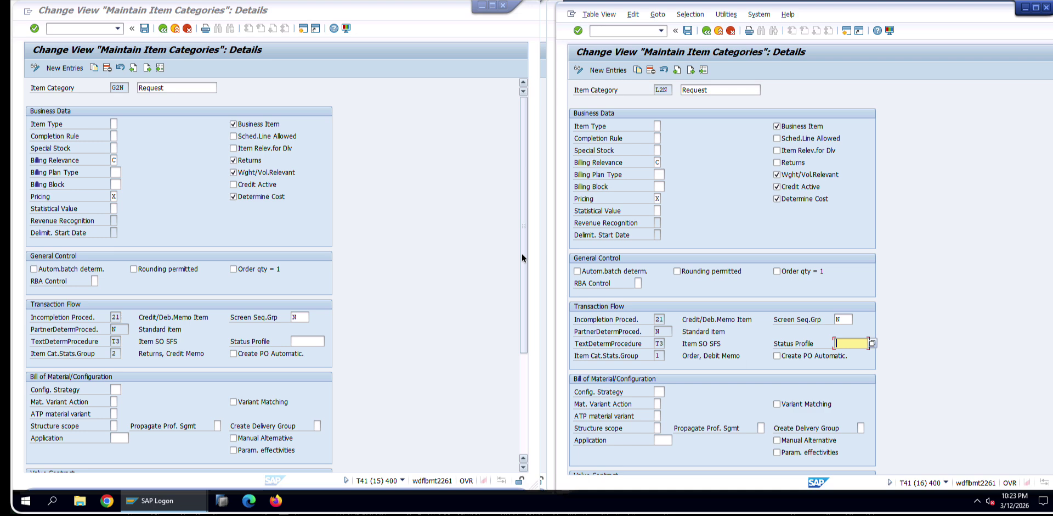
- Compare the settings of item categories G2N and L2N down to the Mill Products Enhancements section and return to the Business Data
drag(522, 253, 521, 363)
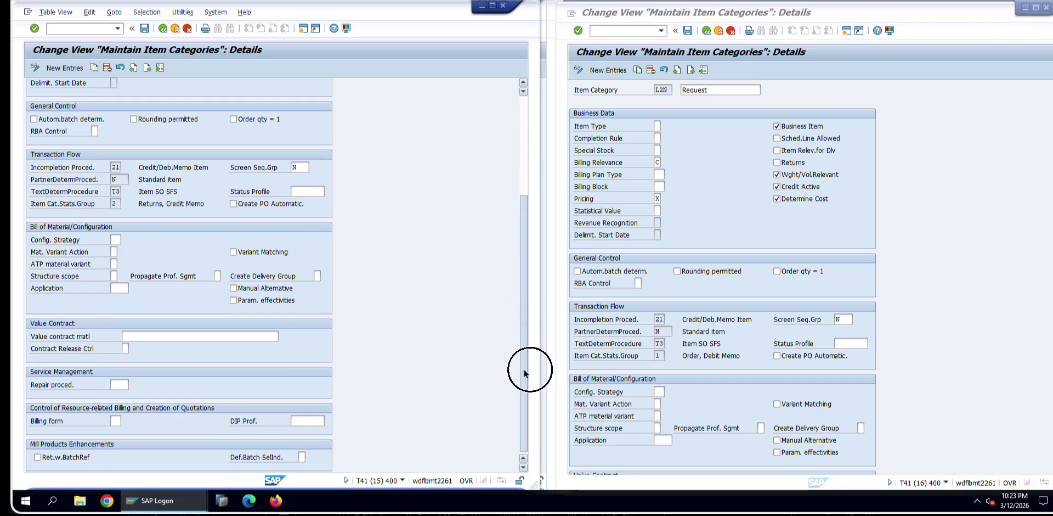
click(1042, 280)
scroll(1001, 269, down, 3)
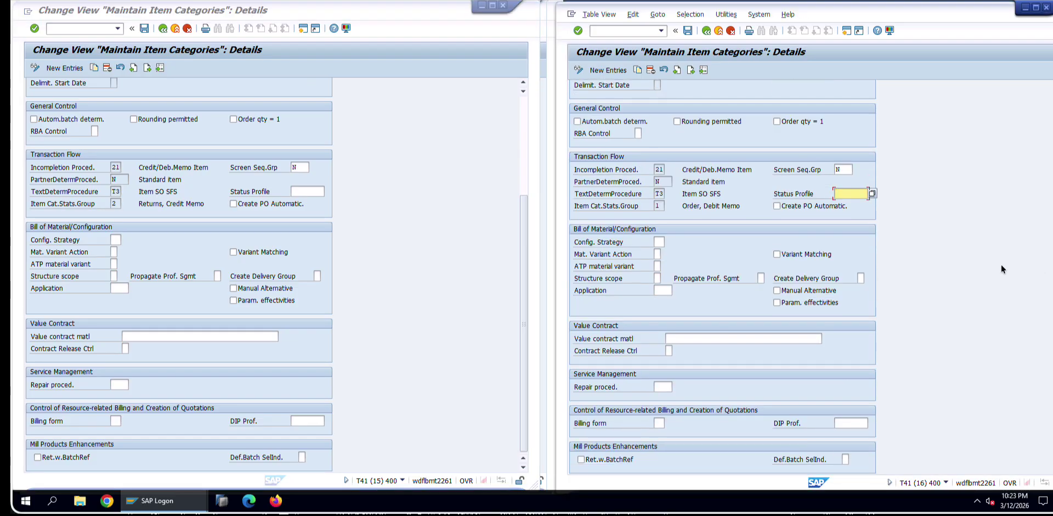
scroll(1002, 264, up, 3)
scroll(373, 222, up, 3)
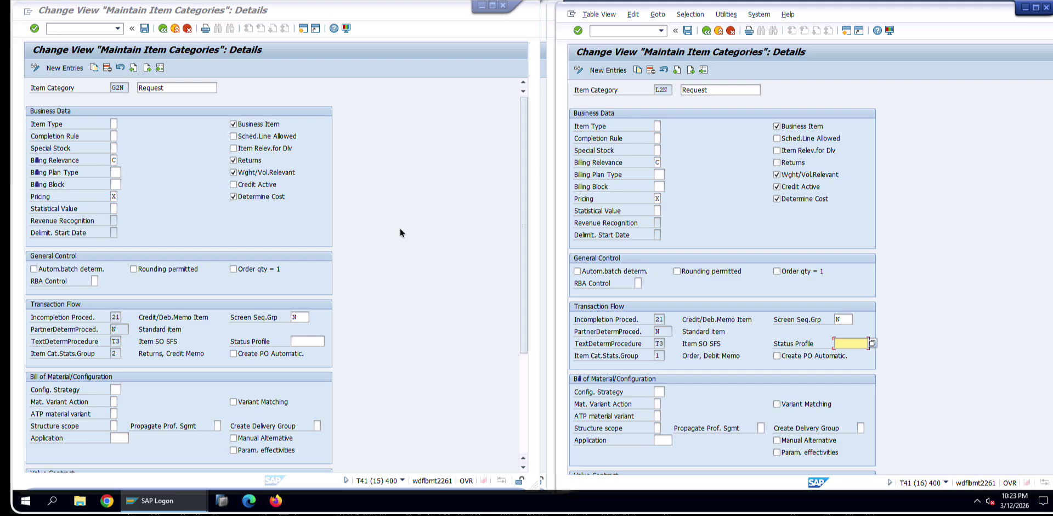